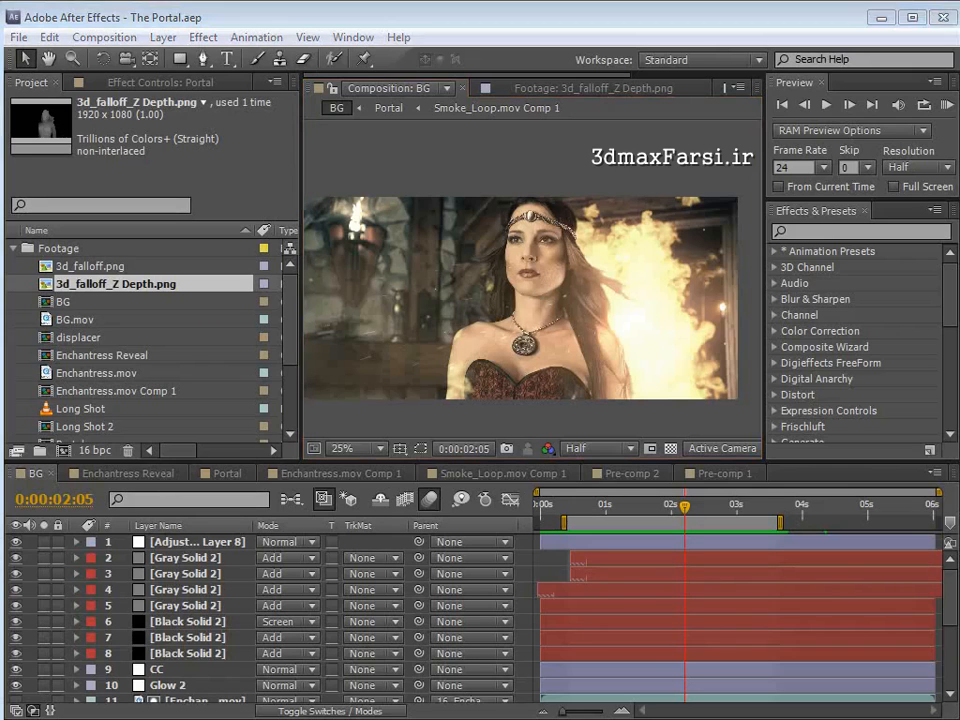
Step: Switch to the Demon Cam video in the media player and review the enchantress shots around 00:01:06
key(alt+Tab)
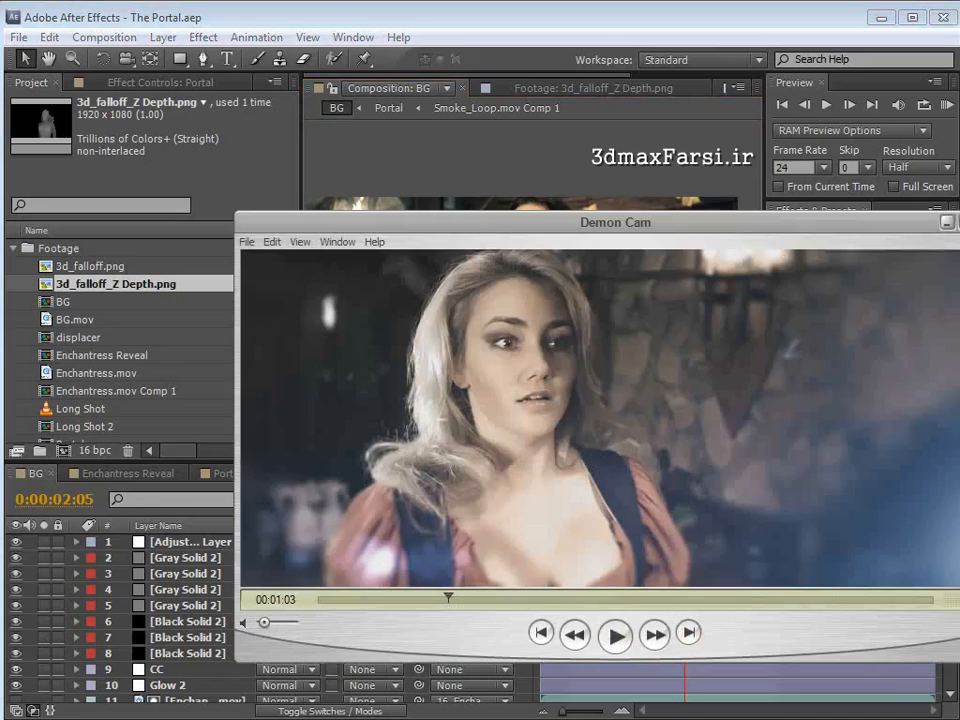
drag(620, 227, 544, 196)
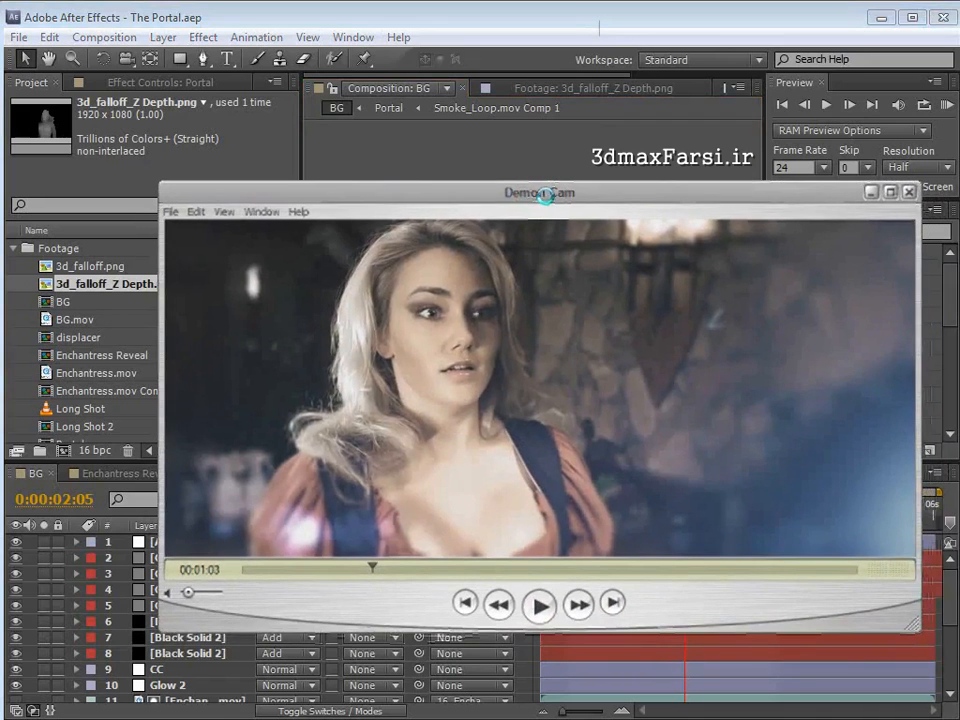
click(537, 605)
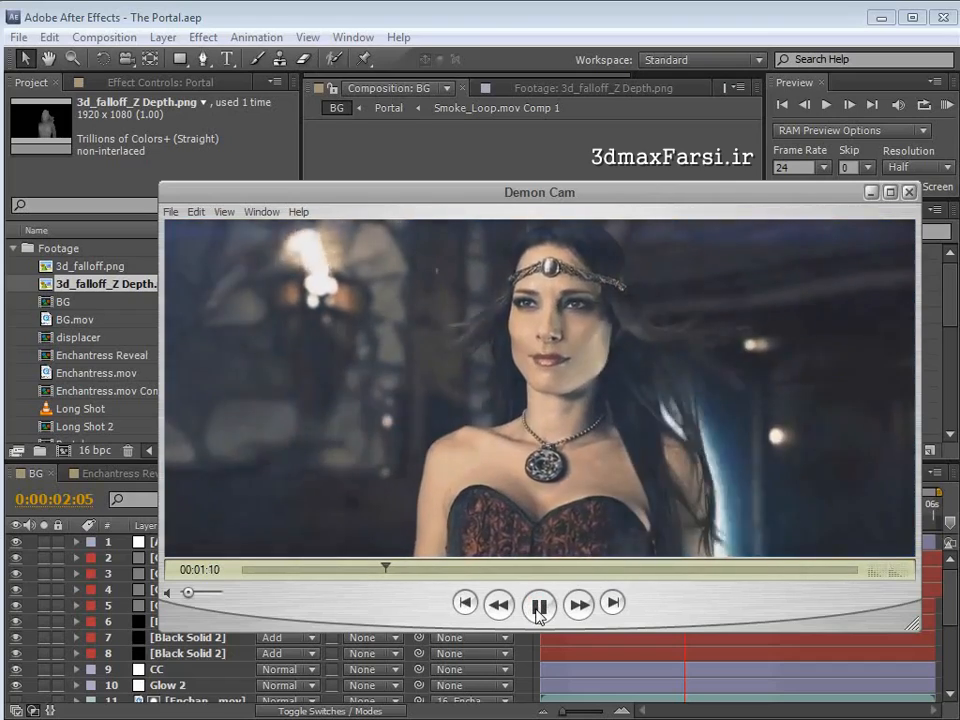
click(538, 605)
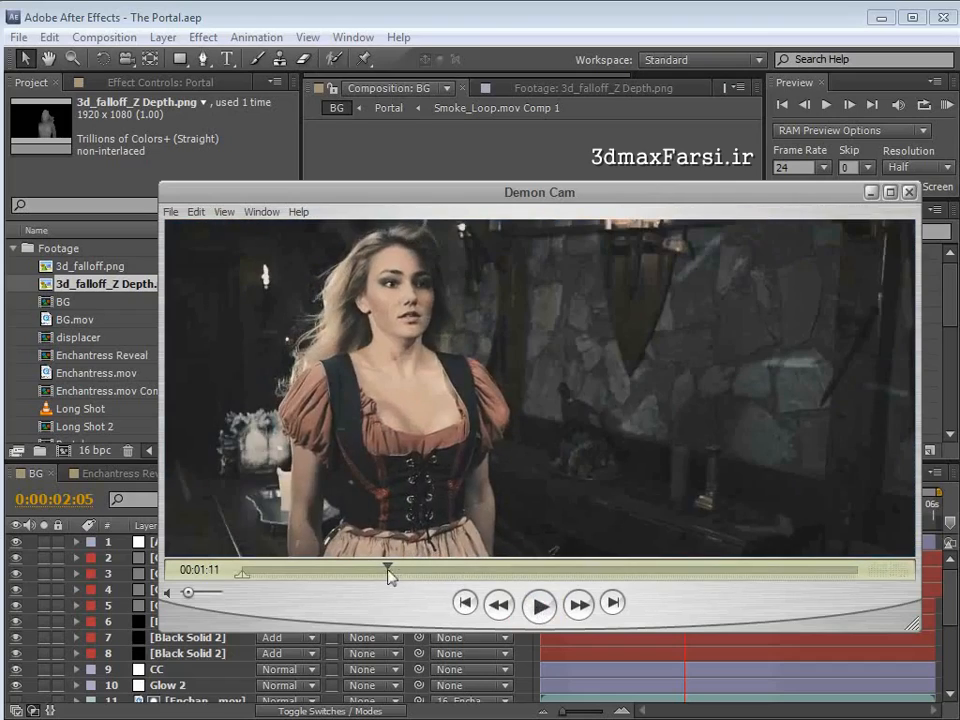
drag(387, 570, 379, 570)
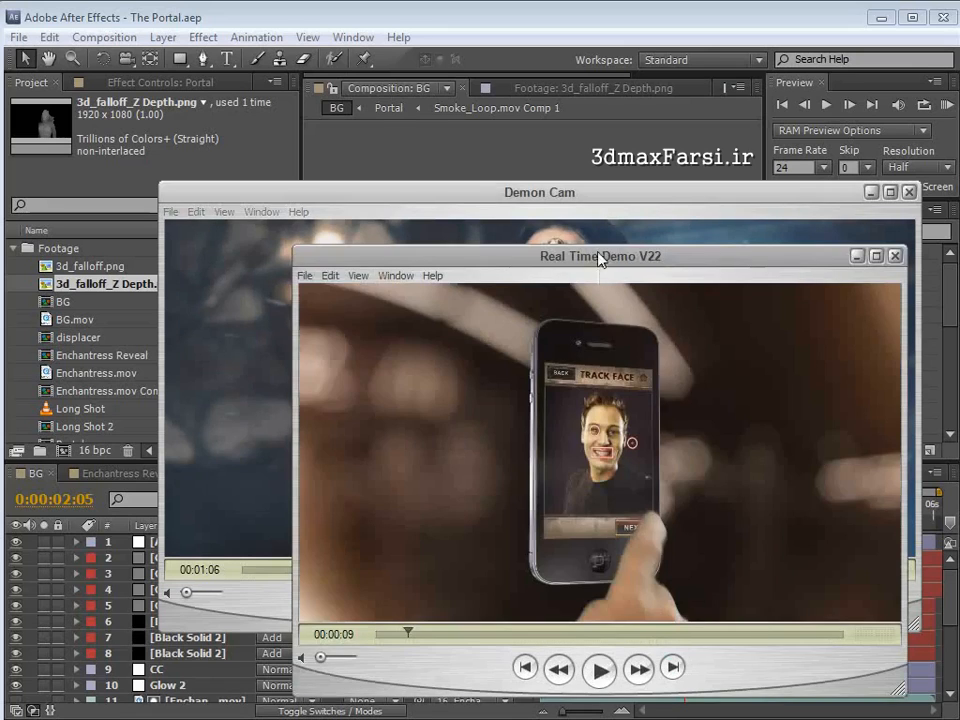
Step: Review the phone demo in the Real Time Demo V22 video and the opening landscape shots of the Demon Cam video
drag(598, 258, 587, 222)
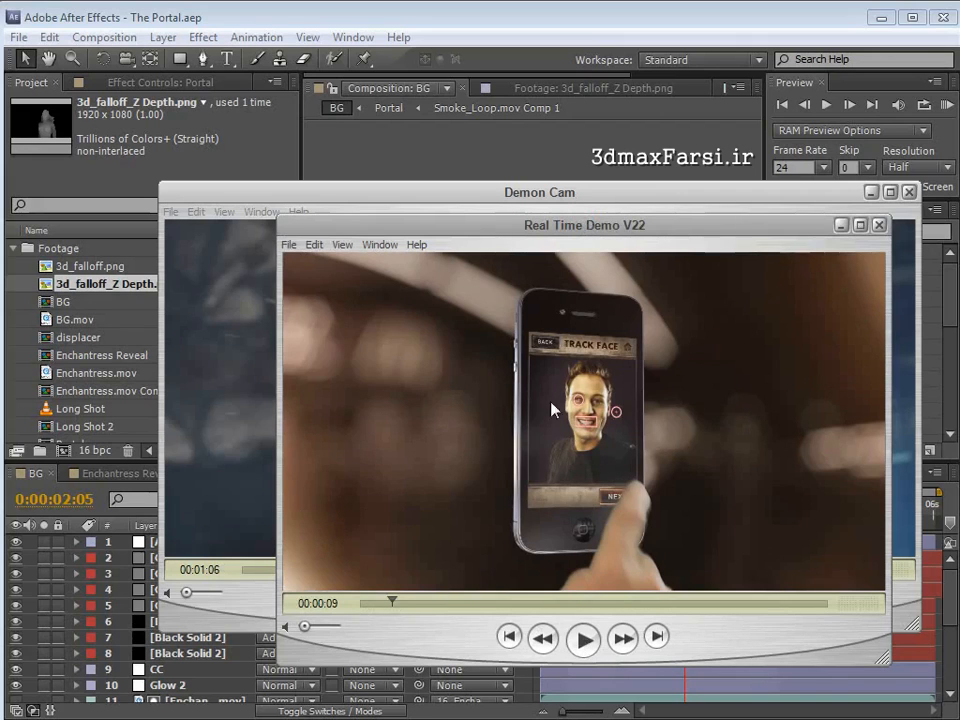
click(586, 642)
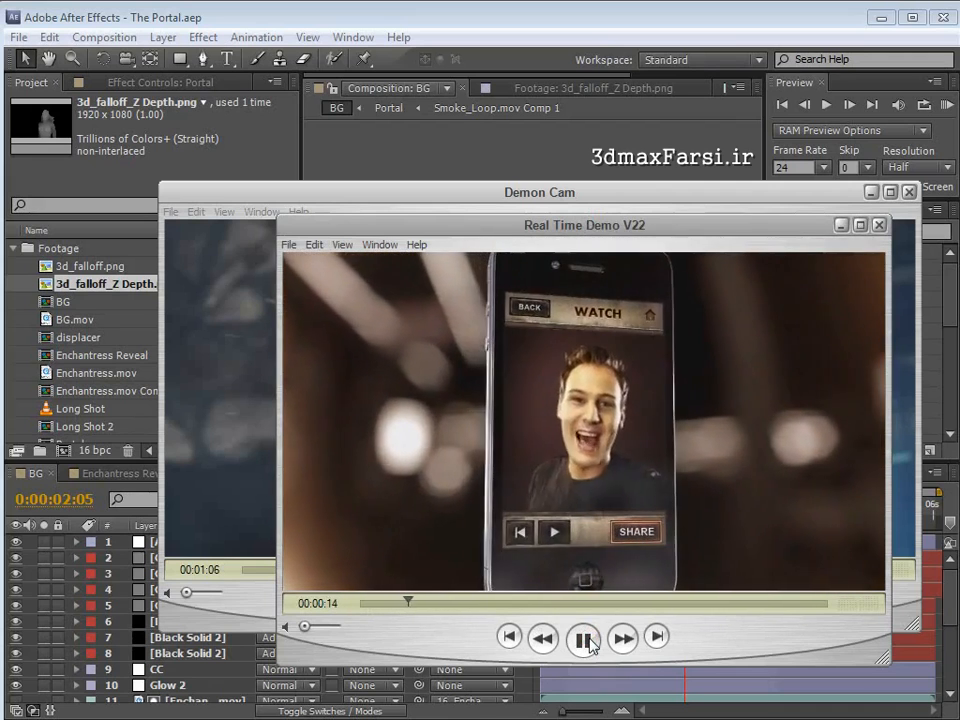
click(591, 645)
drag(412, 603, 419, 604)
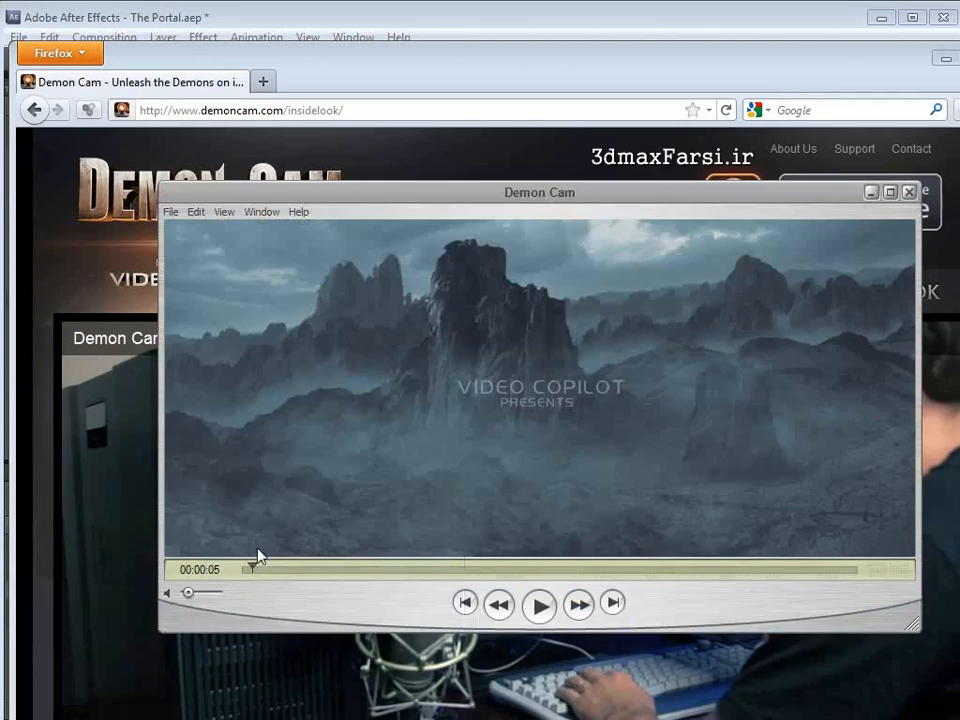
mouse_move(253, 562)
mouse_down()
mouse_move(284, 572)
mouse_move(271, 570)
mouse_up()
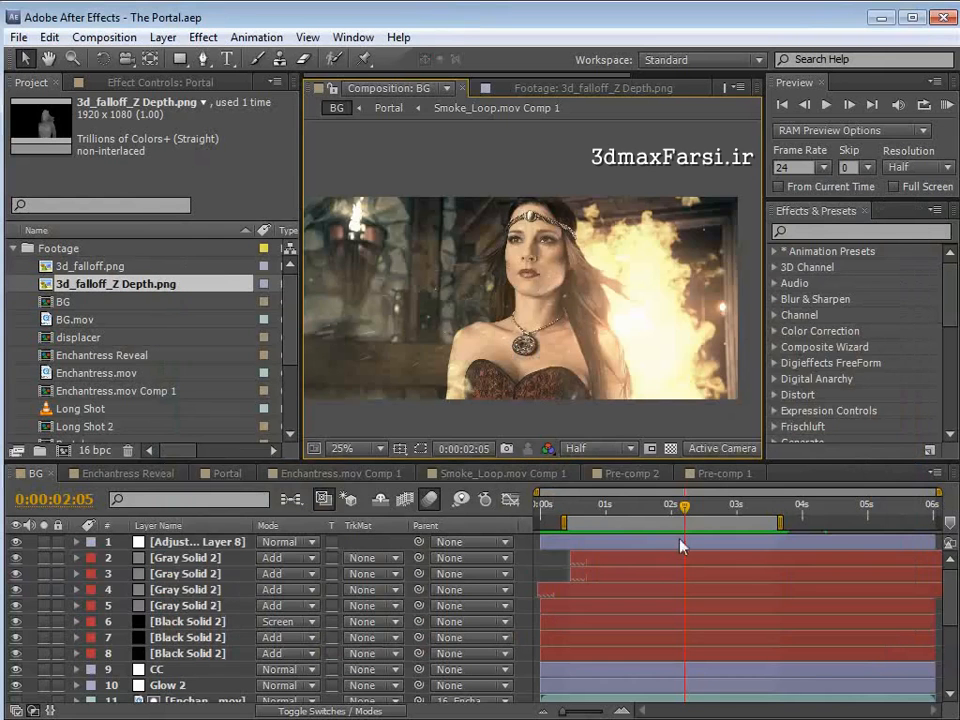
Step: Scrub through the fire shot in the BG composition and bring up the Enchantress Reveal composition
click(647, 507)
drag(647, 512, 663, 510)
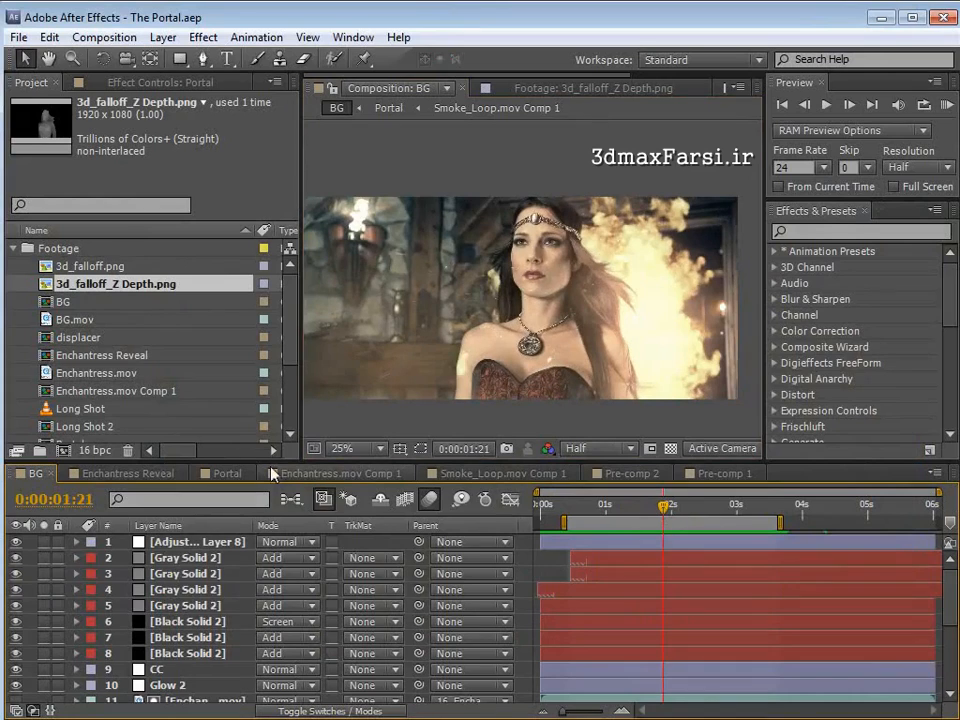
click(112, 476)
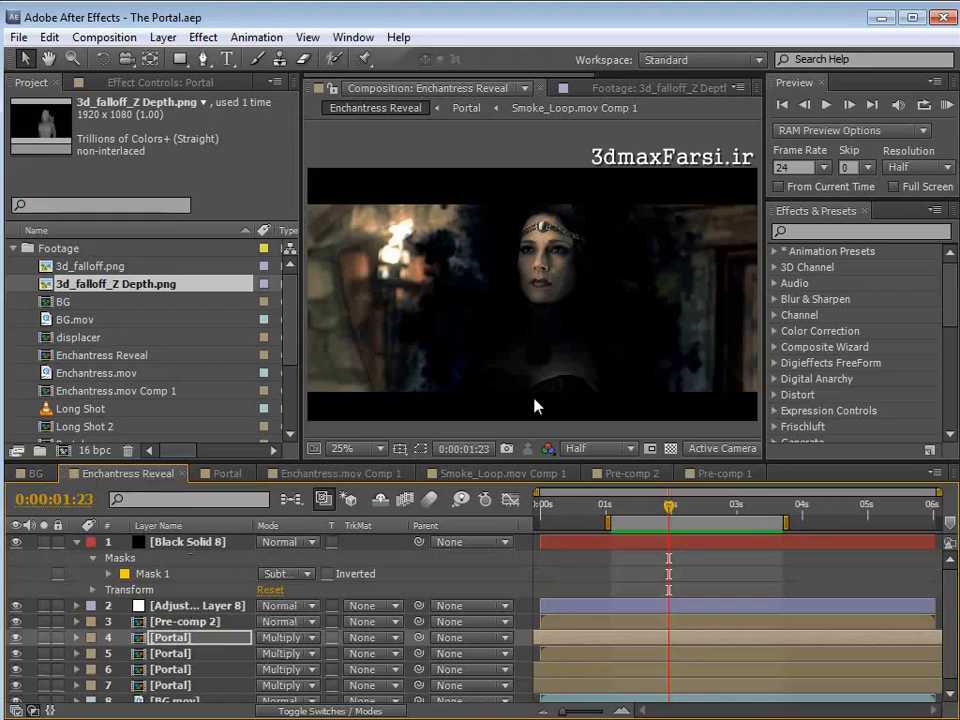
click(640, 571)
Step: Set the preview frame rate to 12 and examine the face emerging from the smoke in Enchantress Reveal
click(795, 167)
text(12)
key(Return)
scroll(525, 340, up, 2)
scroll(528, 344, down, 2)
key(grave)
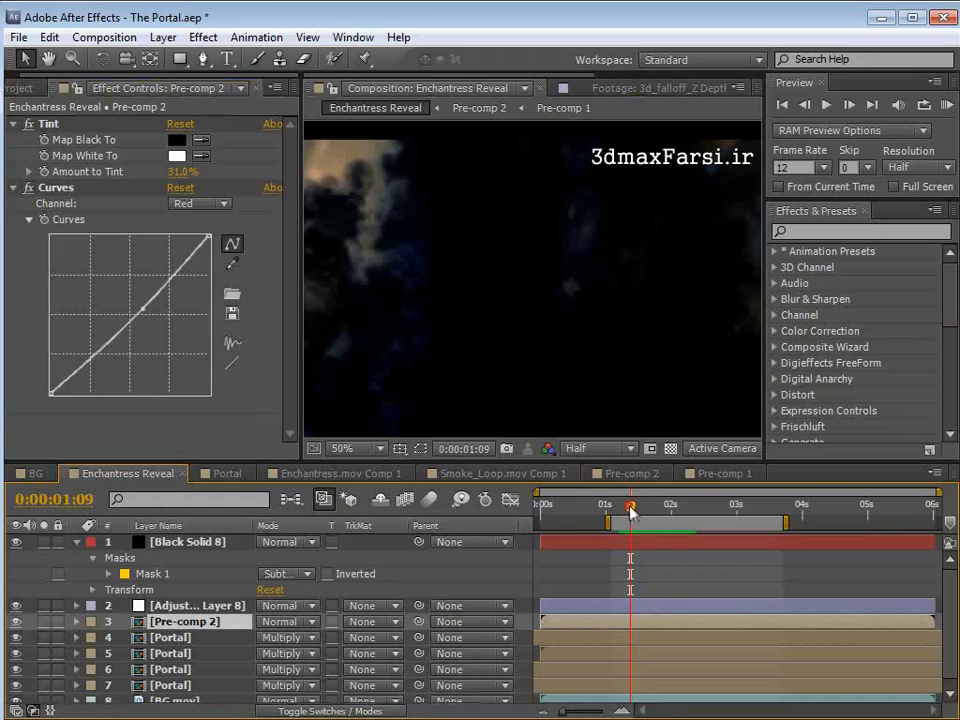
drag(630, 510, 667, 512)
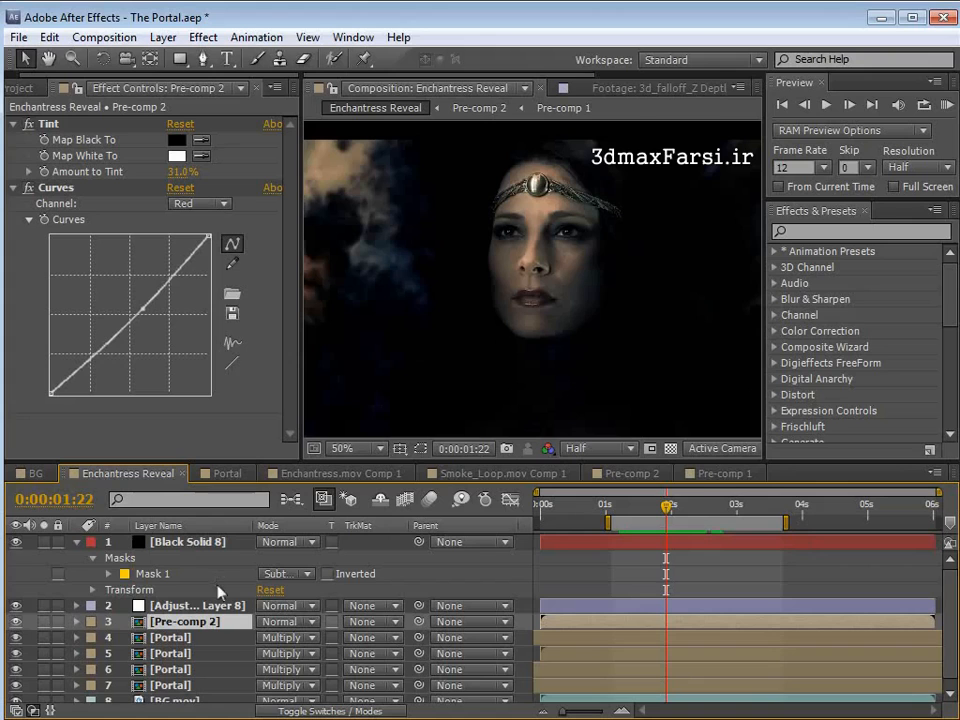
Step: Open Pre-comp 2, temporarily show and solo its Pre-comp 1 layer, and examine the matte over time
double_click(200, 623)
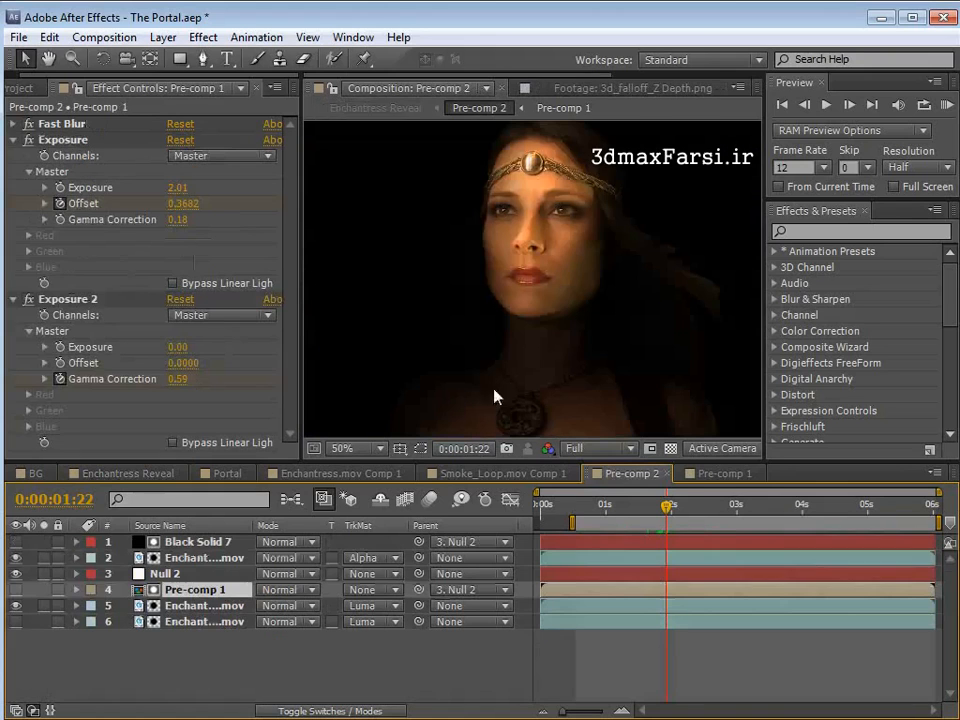
click(16, 589)
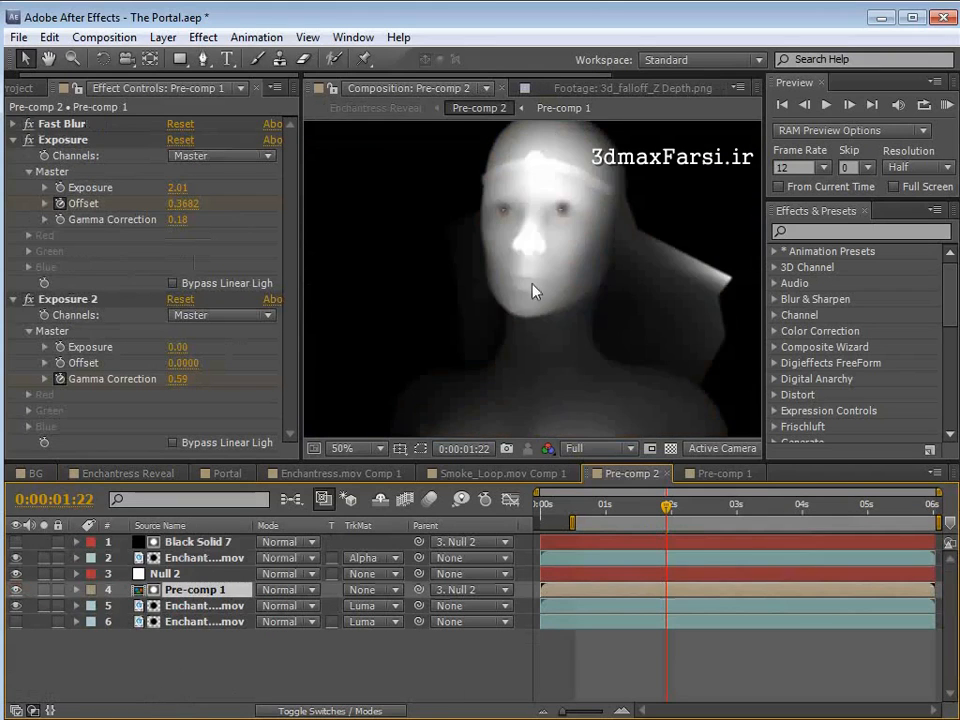
click(43, 589)
drag(670, 521, 693, 521)
click(45, 591)
click(18, 590)
drag(560, 516, 650, 550)
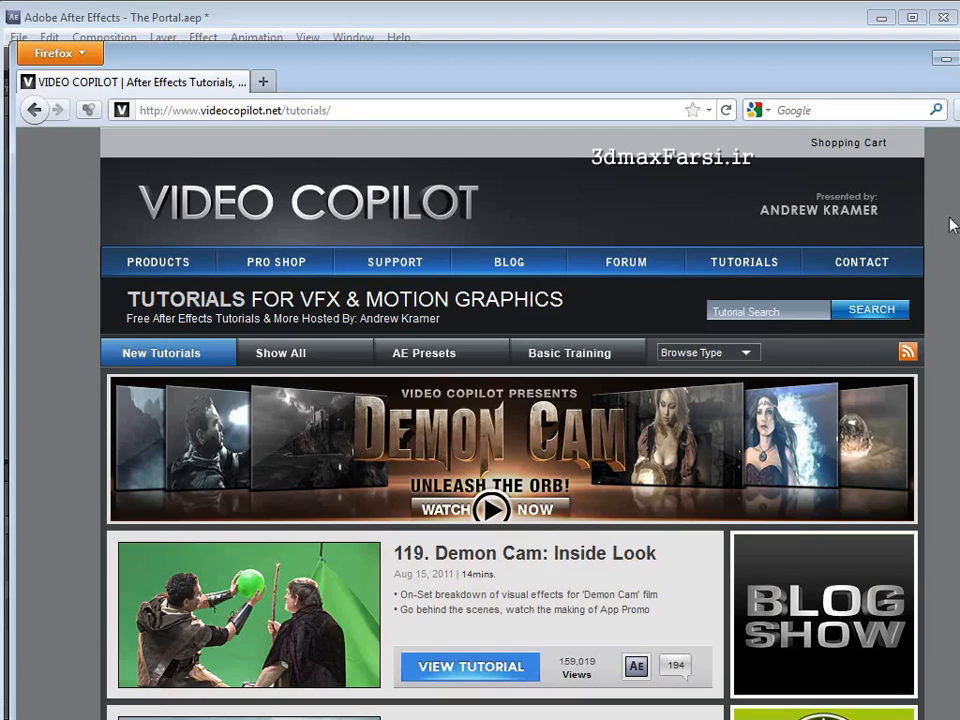
Step: Browse the Video Copilot tutorials page in Firefox and preview the BG composition in After Effects
scroll(935, 590, down, 6)
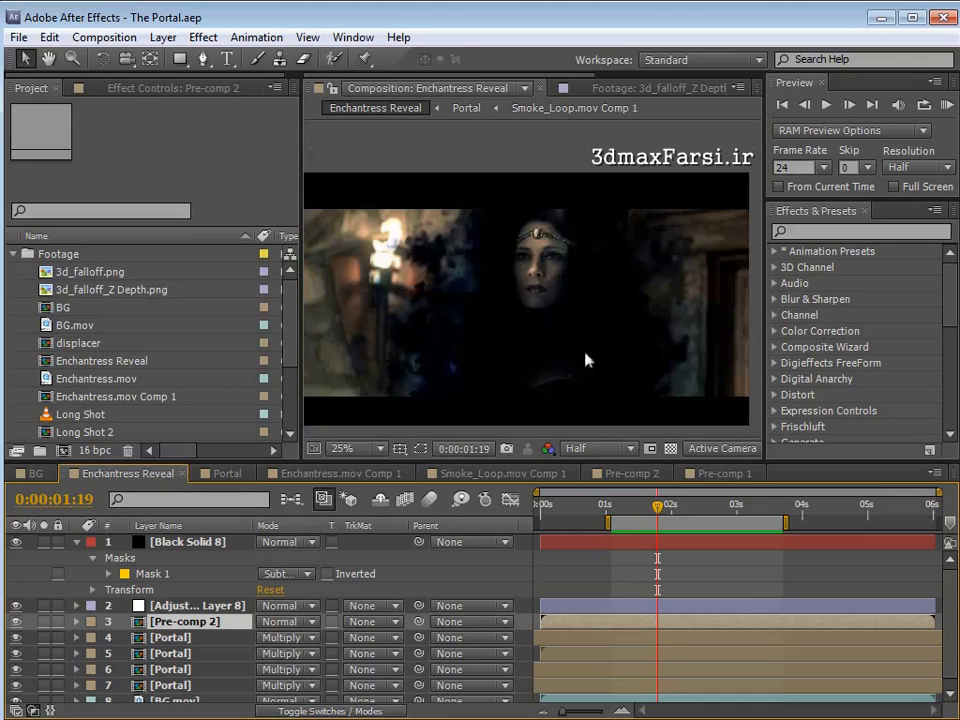
click(35, 473)
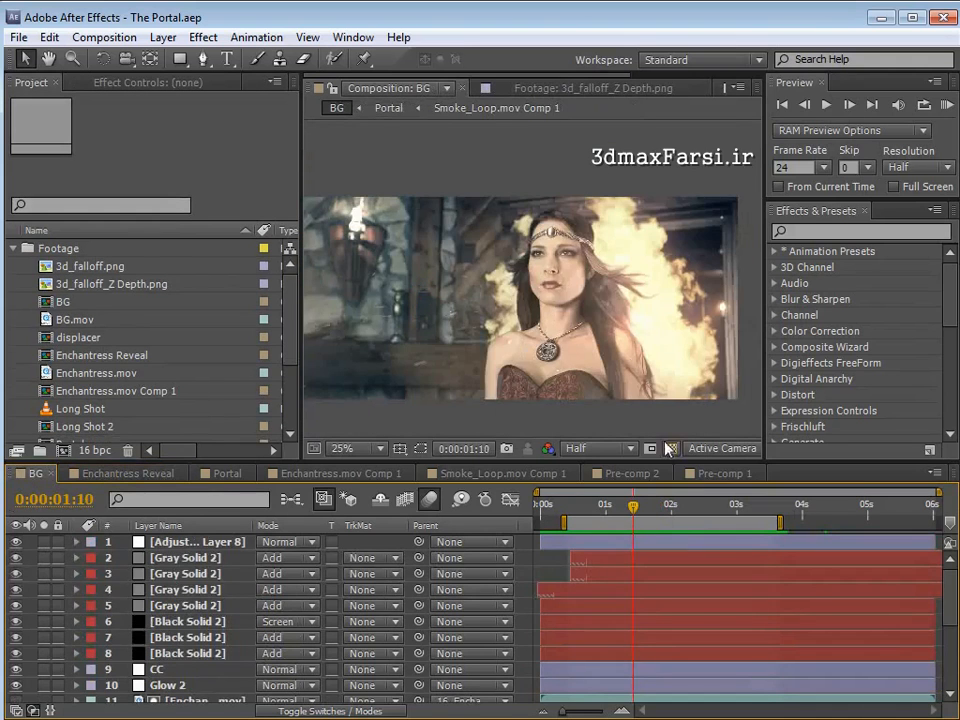
key(KP_0)
Step: Set the preview frame rate to 12 and review the Enchantress Reveal composition up to 0:00:02:08
click(128, 473)
click(793, 167)
text(12)
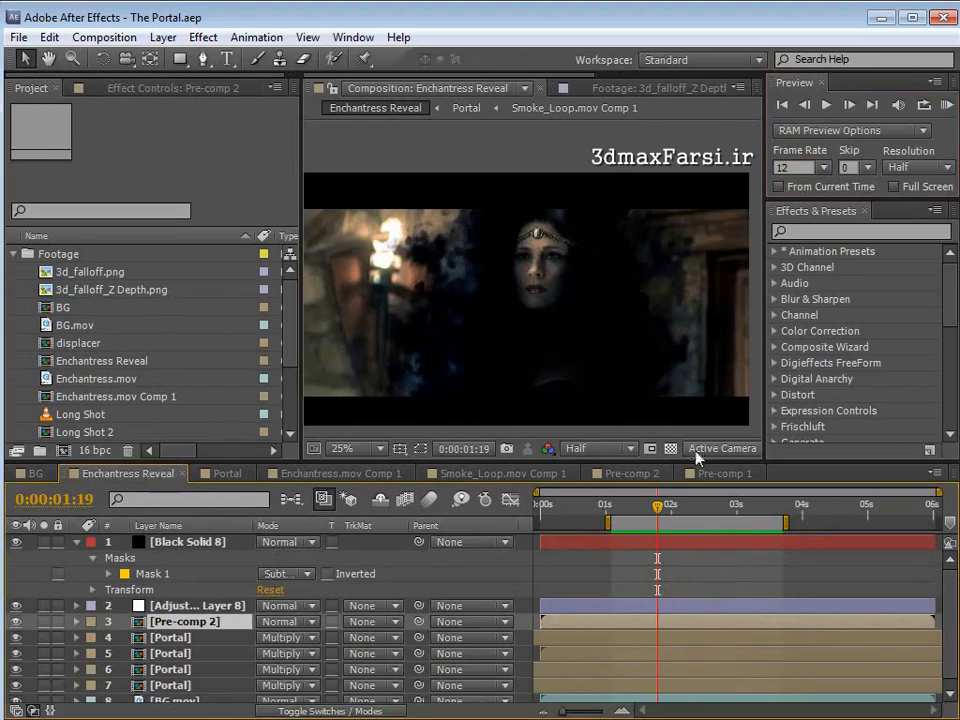
click(681, 510)
drag(681, 516, 694, 520)
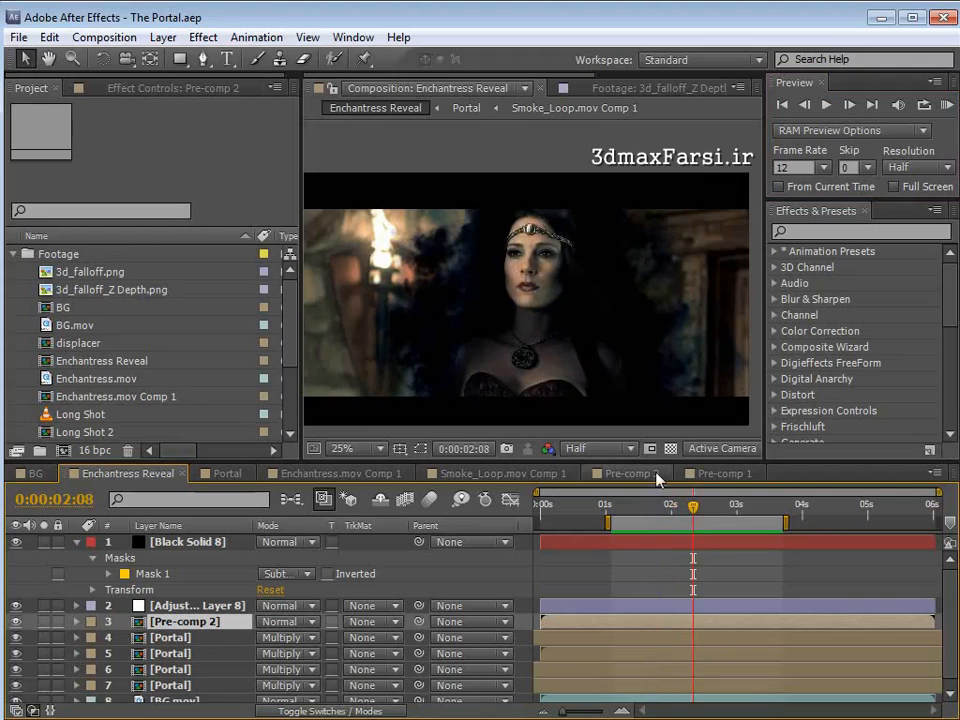
Step: Create a new composition from the BG.mov footage and scrub through it to 0:00:04:11
click(36, 473)
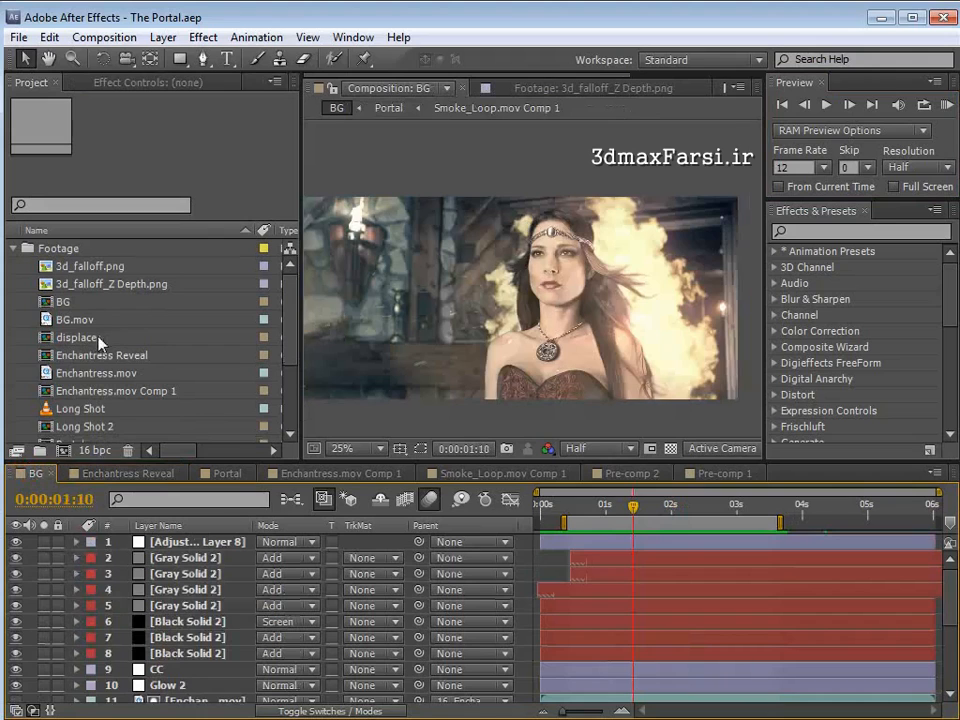
click(44, 320)
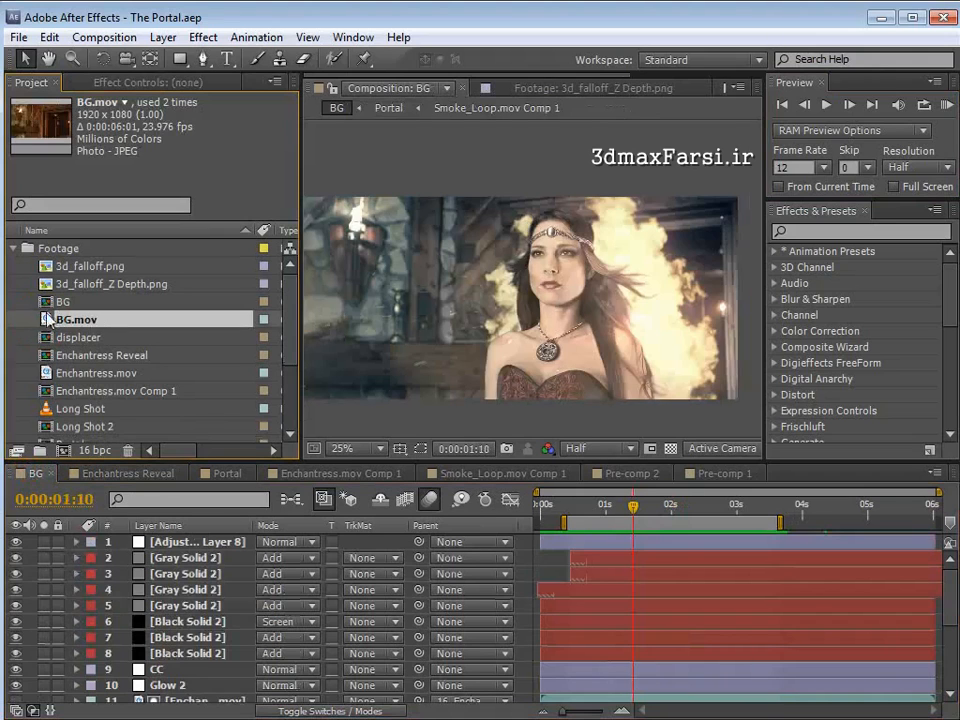
drag(44, 320, 64, 450)
drag(561, 530, 836, 576)
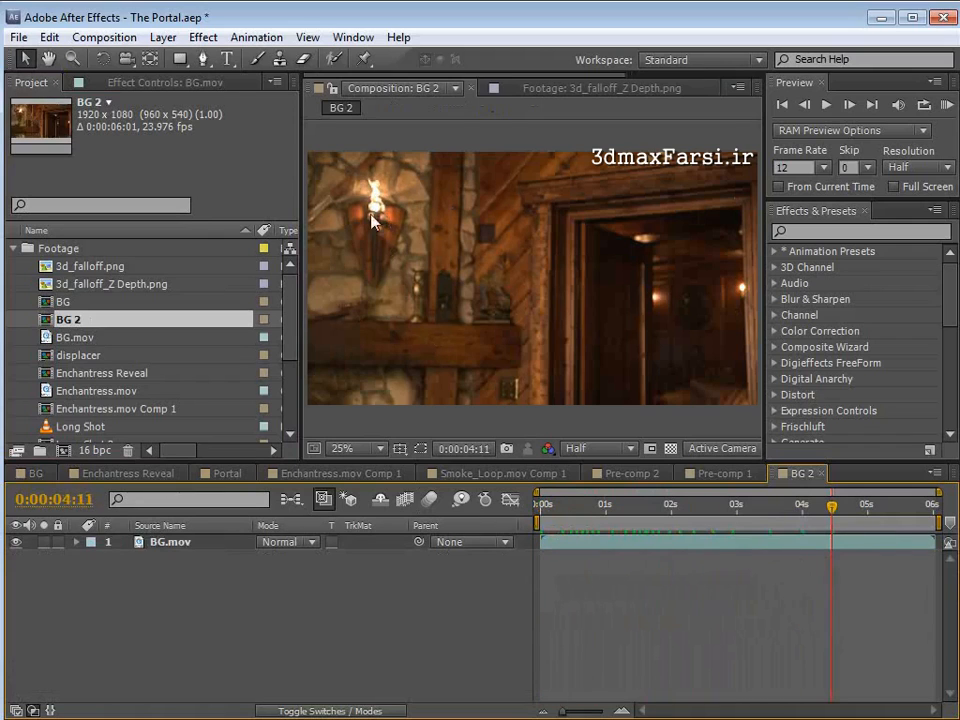
Step: Add the Enchantress.mov footage as a layer above BG.mov and move the current time to 0:00:02:04
click(49, 393)
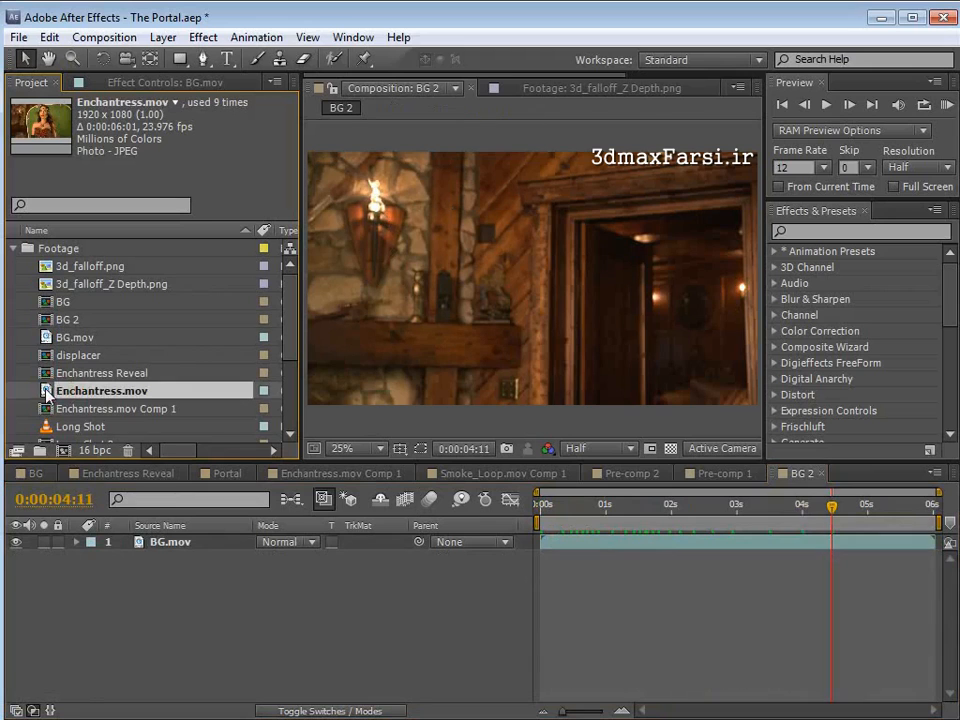
drag(49, 393, 146, 542)
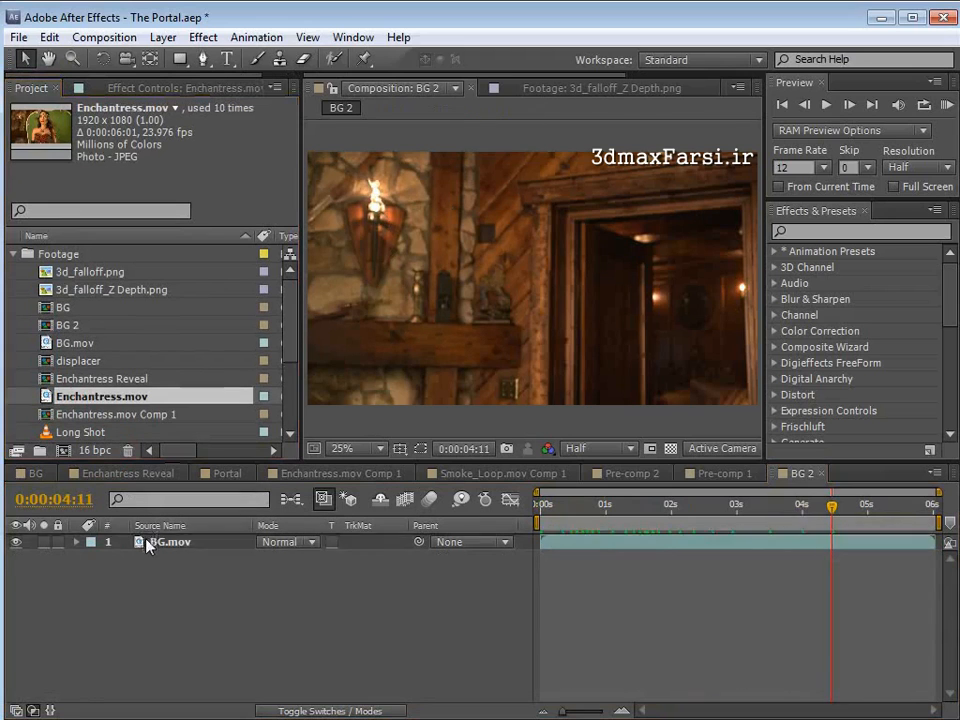
drag(705, 507, 682, 512)
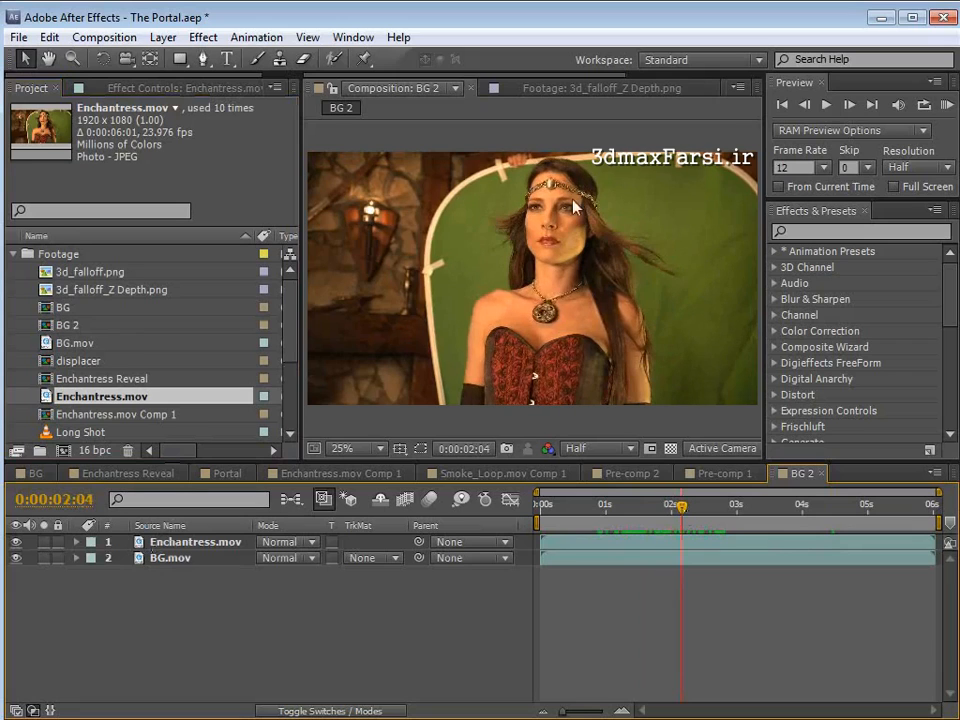
Step: Hide the Enchantress.mov layer to inspect the background at 0:00:01:01, and look at the on-set footage in the Sequence 01_8 video
click(16, 541)
click(608, 507)
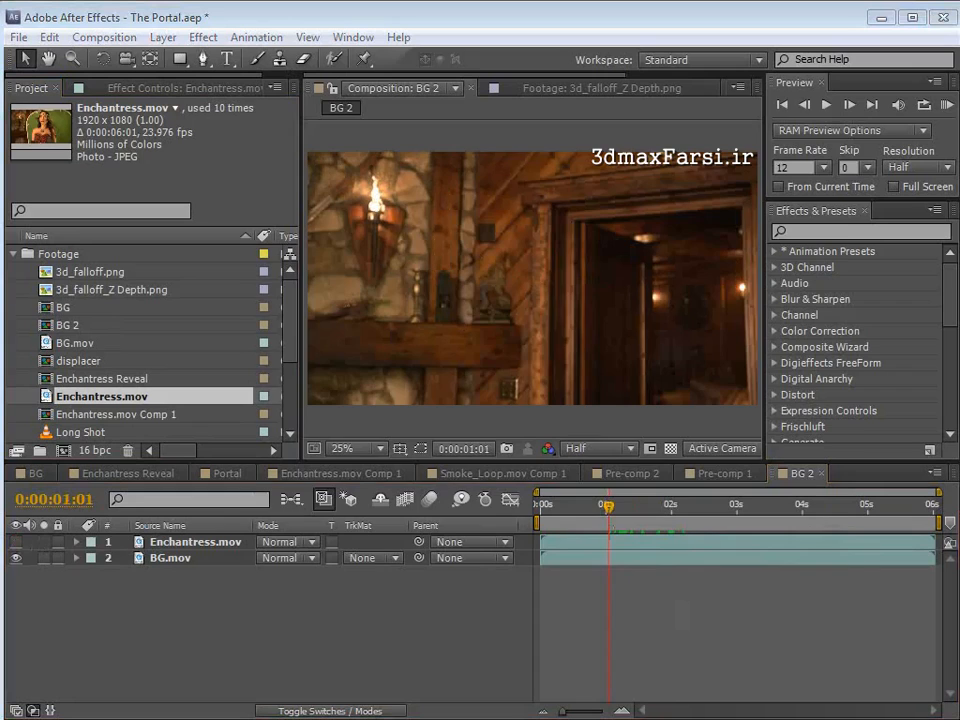
key(alt+Tab)
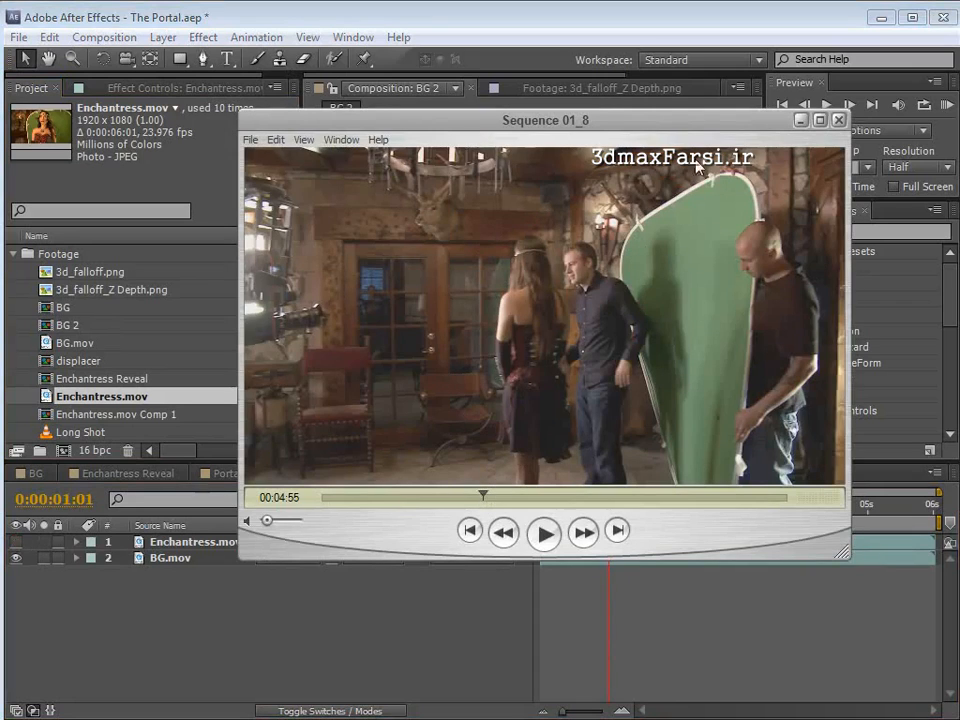
drag(525, 122, 501, 121)
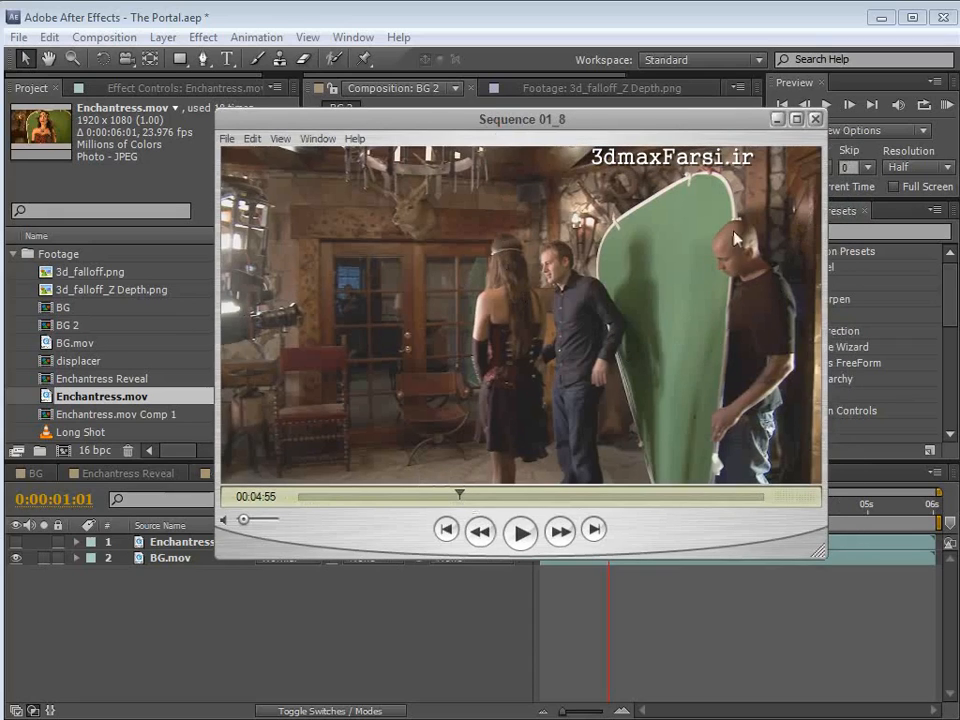
click(493, 18)
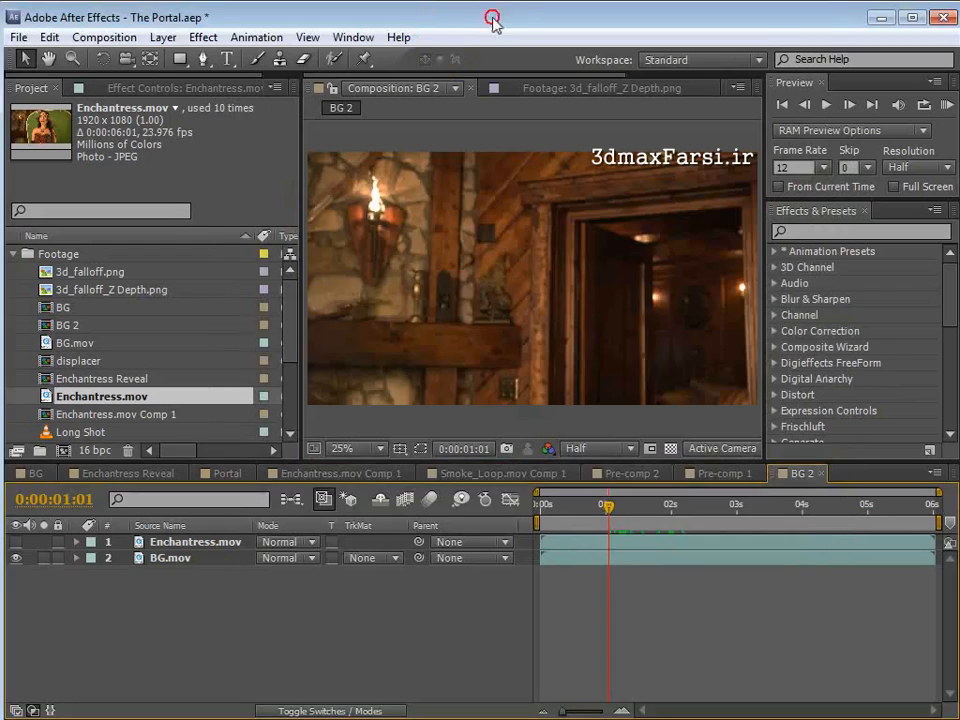
Step: Show the Enchantress.mov layer again and inspect the green screen shot in an enlarged composition view
click(183, 543)
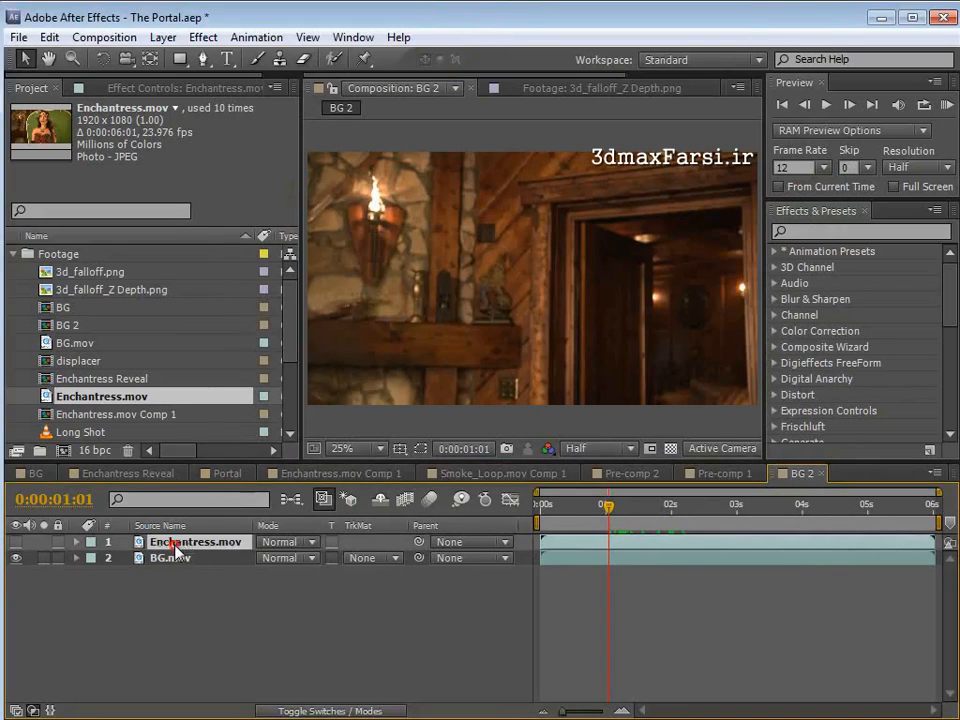
click(15, 542)
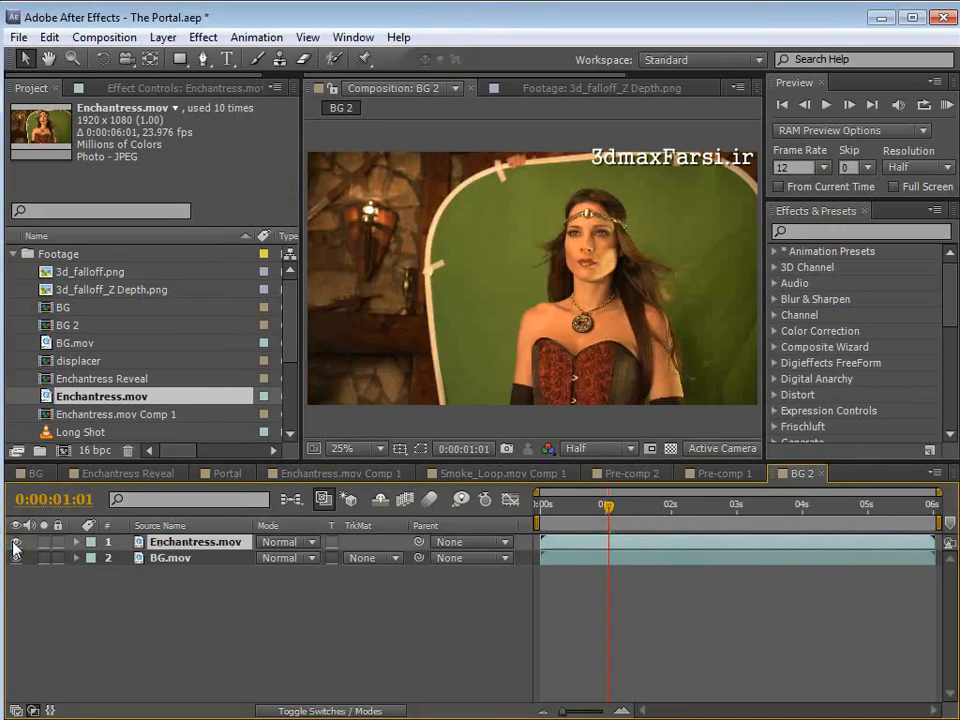
key(grave)
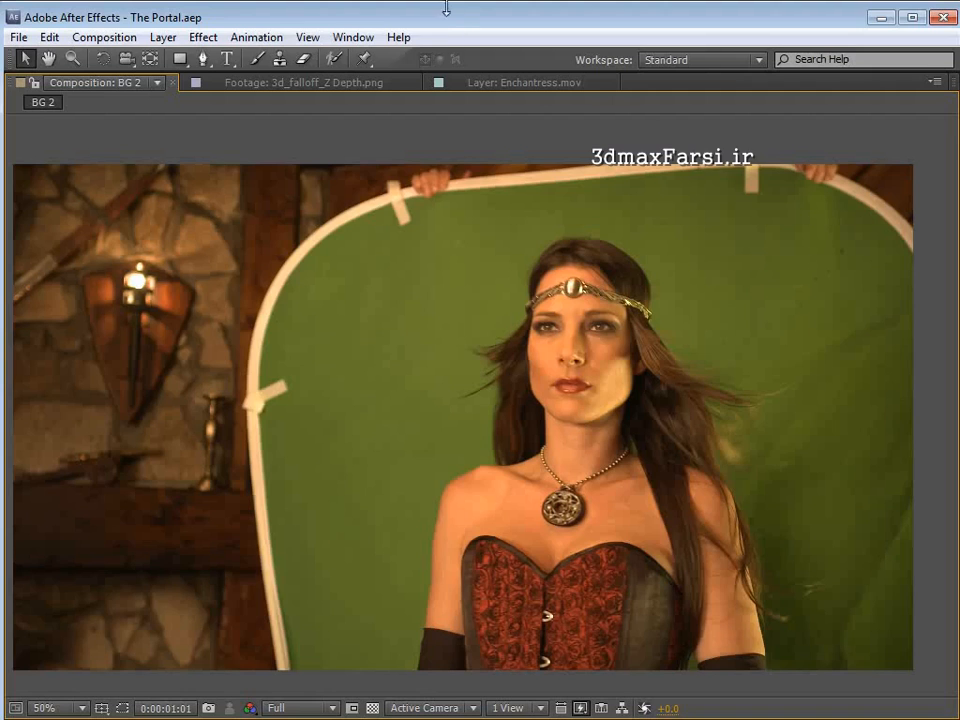
key(grave)
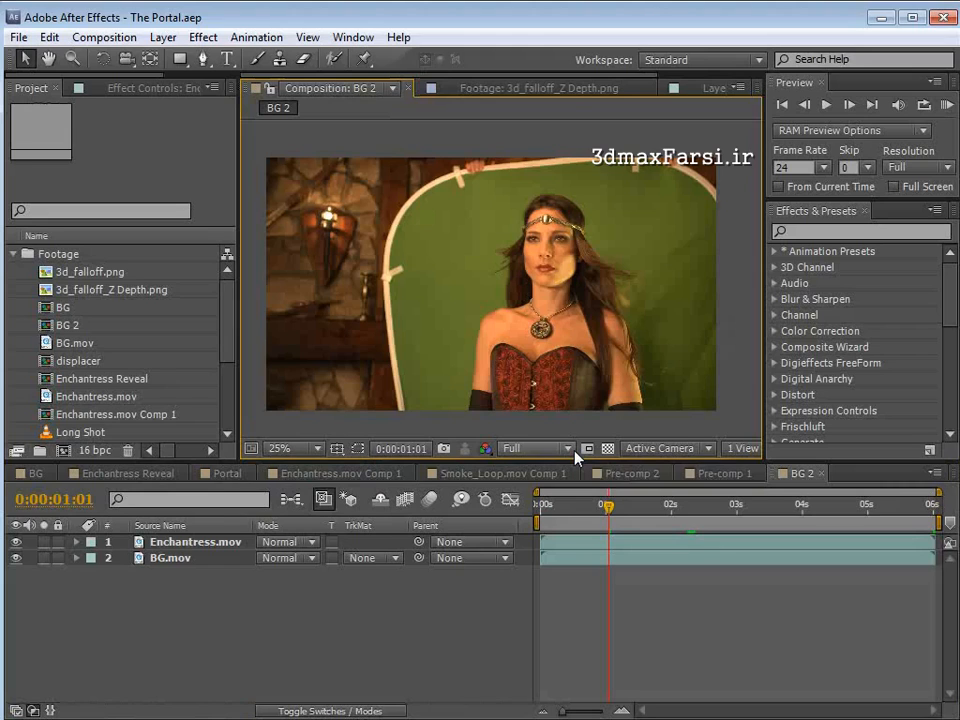
Step: Duplicate the Enchantress.mov layer in the BG 2 composition
click(198, 567)
click(188, 543)
click(49, 37)
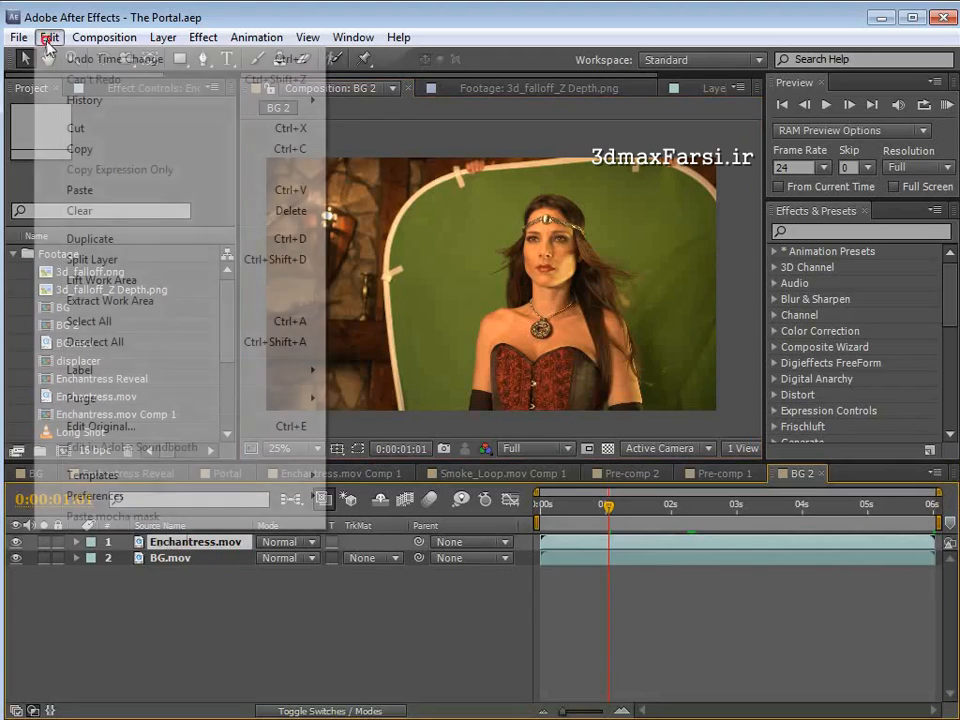
click(98, 240)
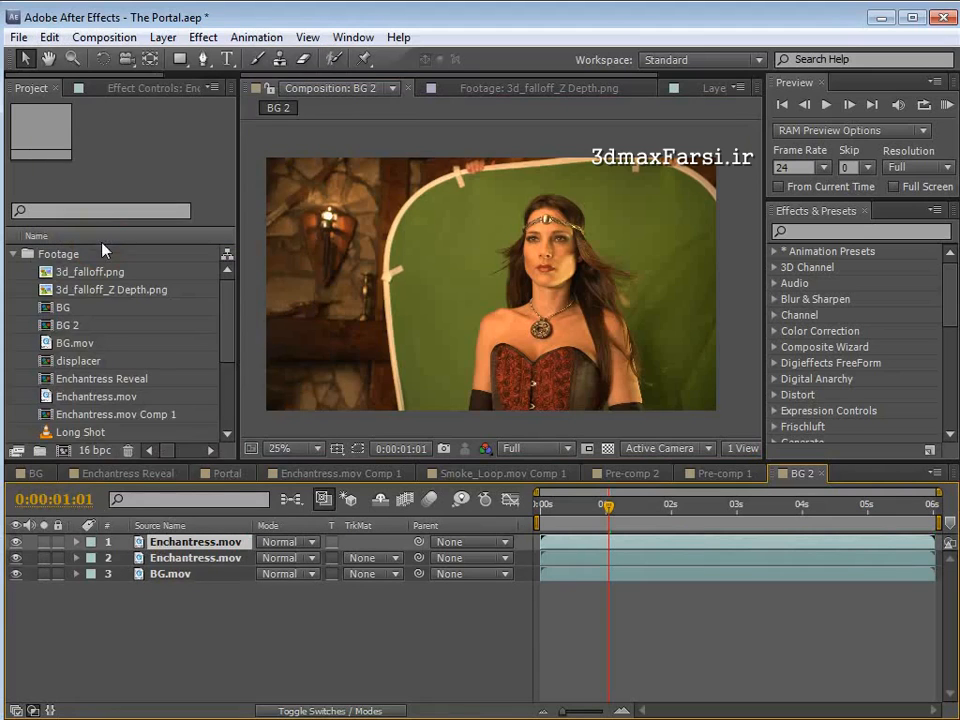
Step: Pre-compose the top Enchantress.mov layer as Enchantress.mov Comp 2, leaving all attributes in BG 2
click(162, 38)
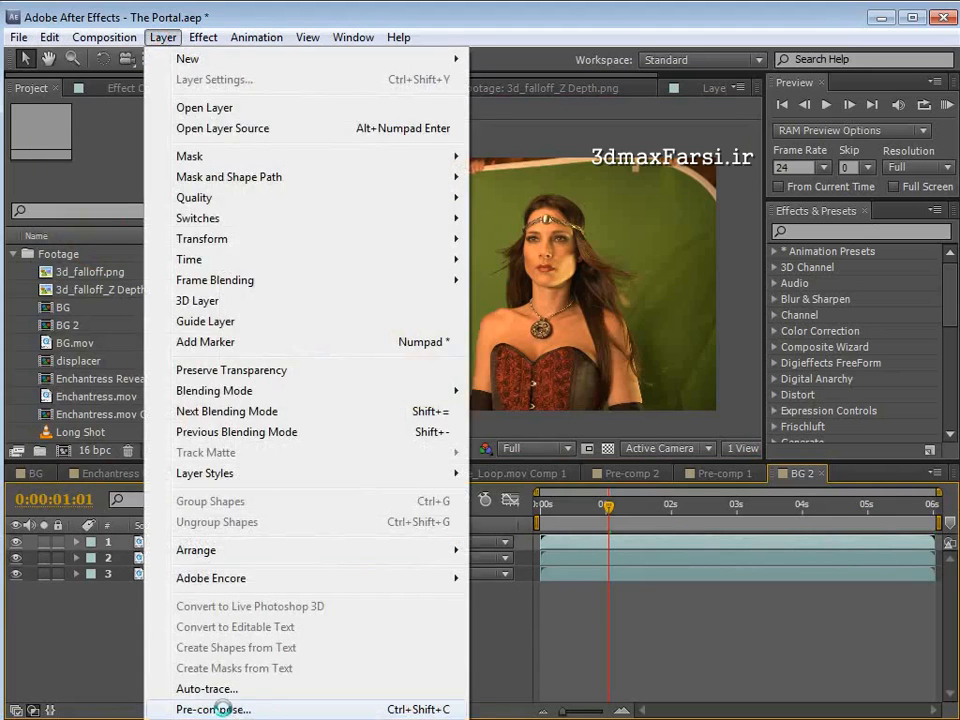
click(210, 703)
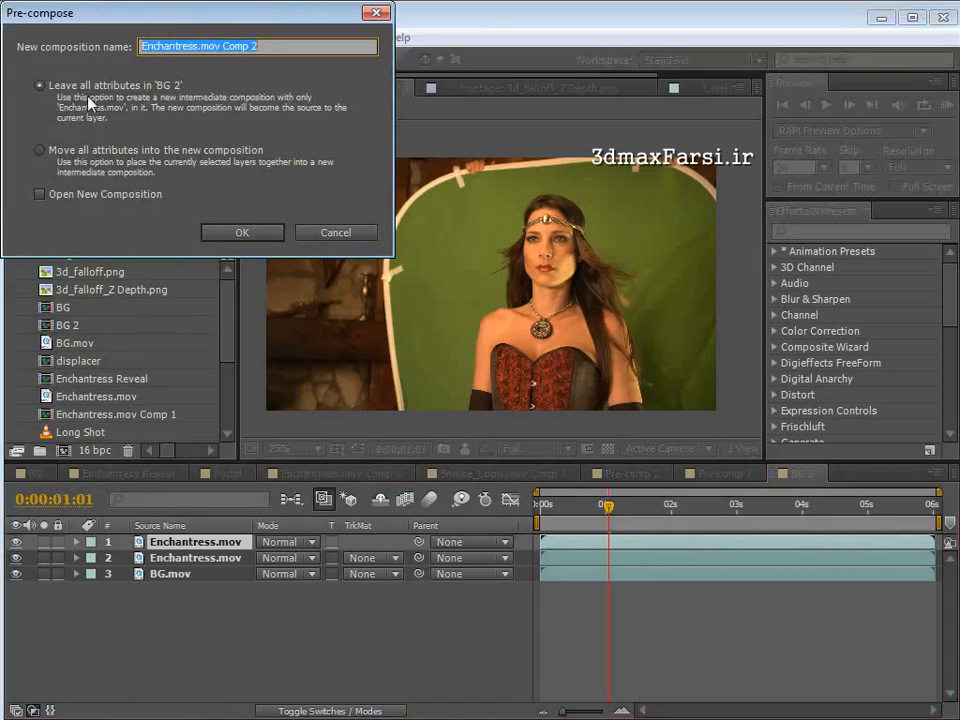
click(40, 86)
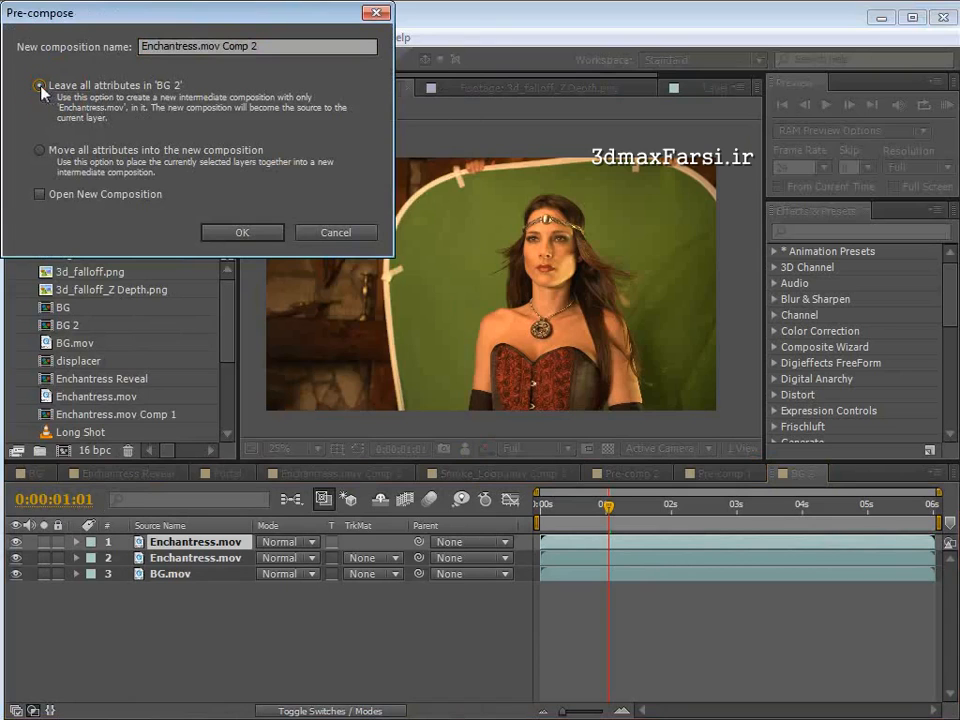
click(242, 233)
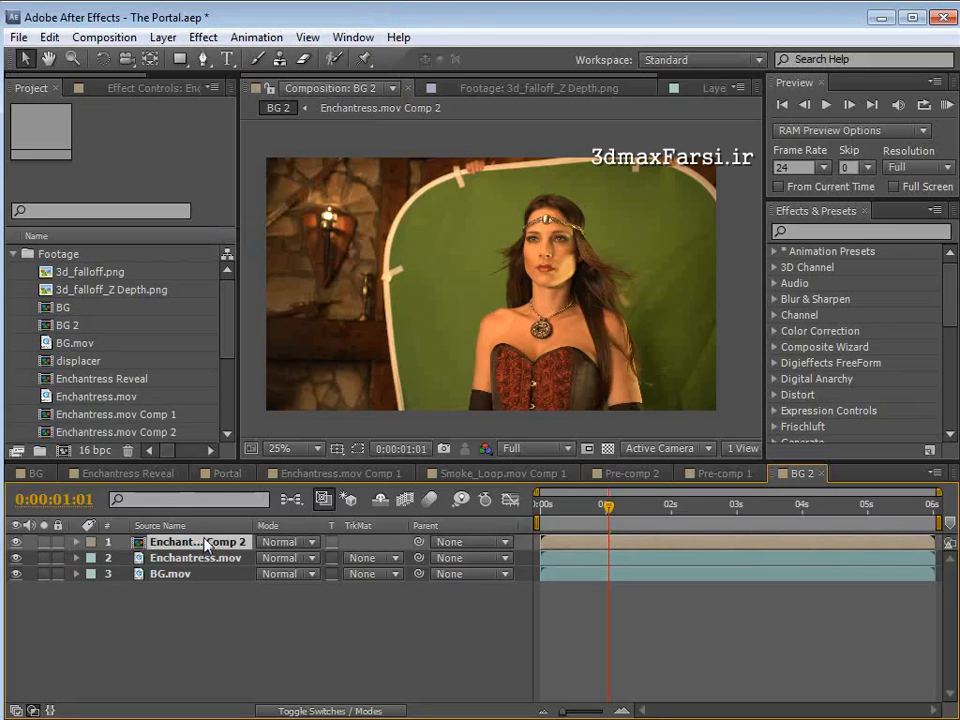
Step: Apply the Keylight (1.2) keying effect to the Enchantress.mov Comp 2 layer
click(203, 37)
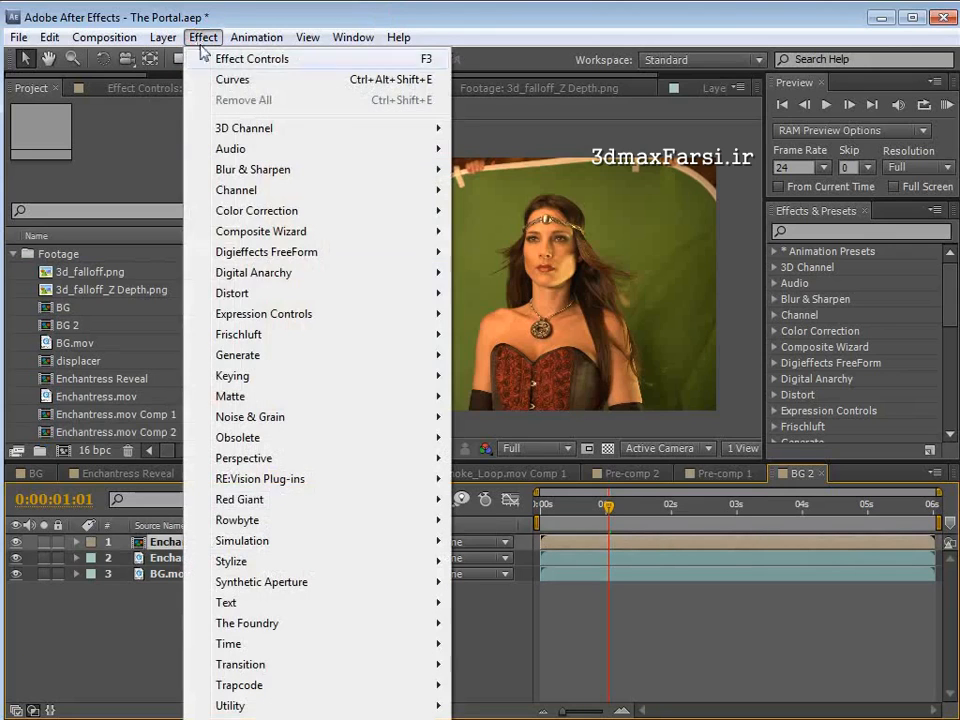
click(264, 377)
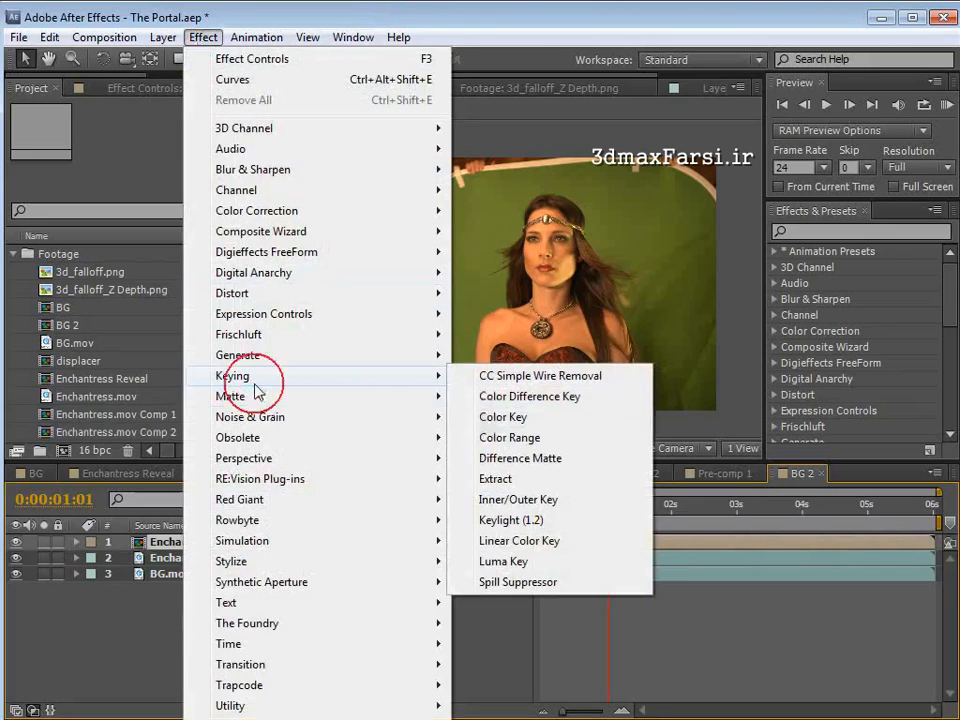
click(548, 522)
click(180, 541)
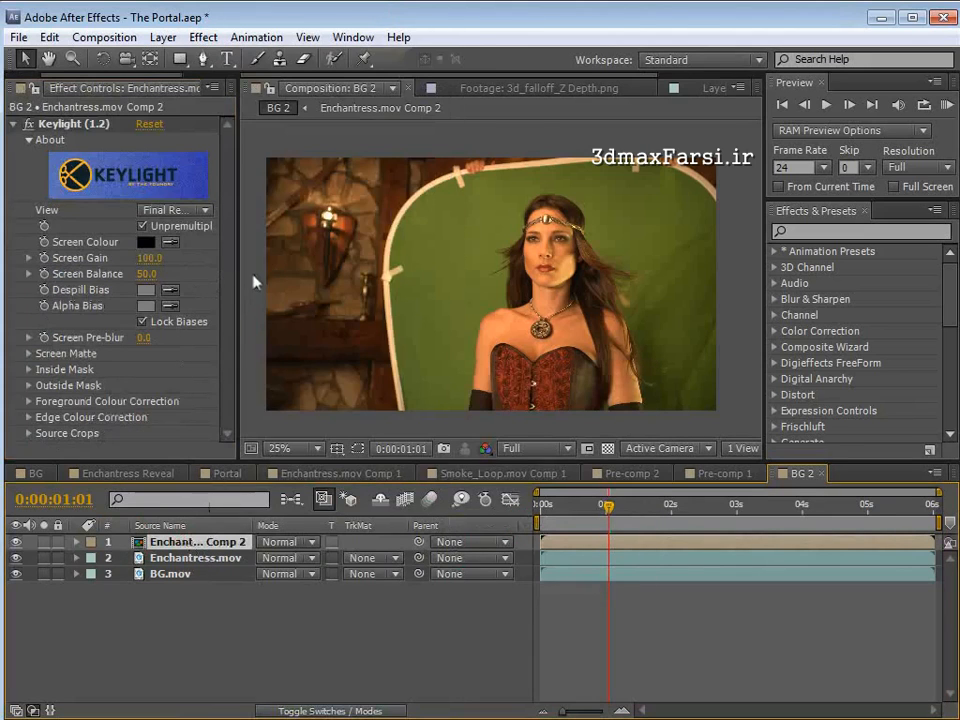
Step: Sample Keylight's Screen Colour from the green screen beside the woman's hair
drag(238, 268, 306, 274)
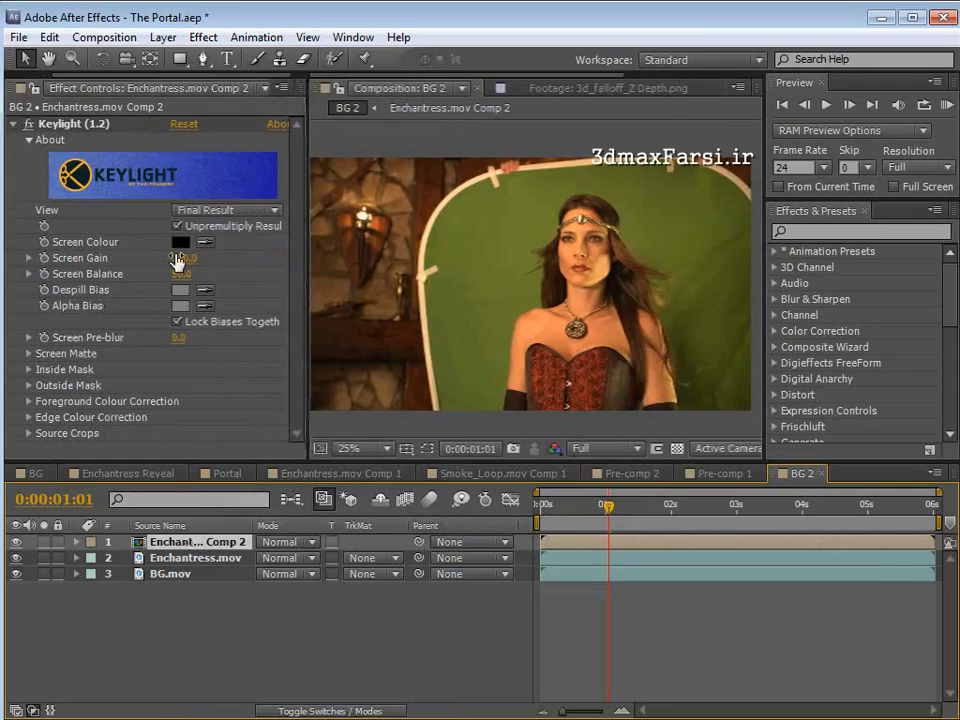
scroll(553, 317, up, 2)
click(205, 244)
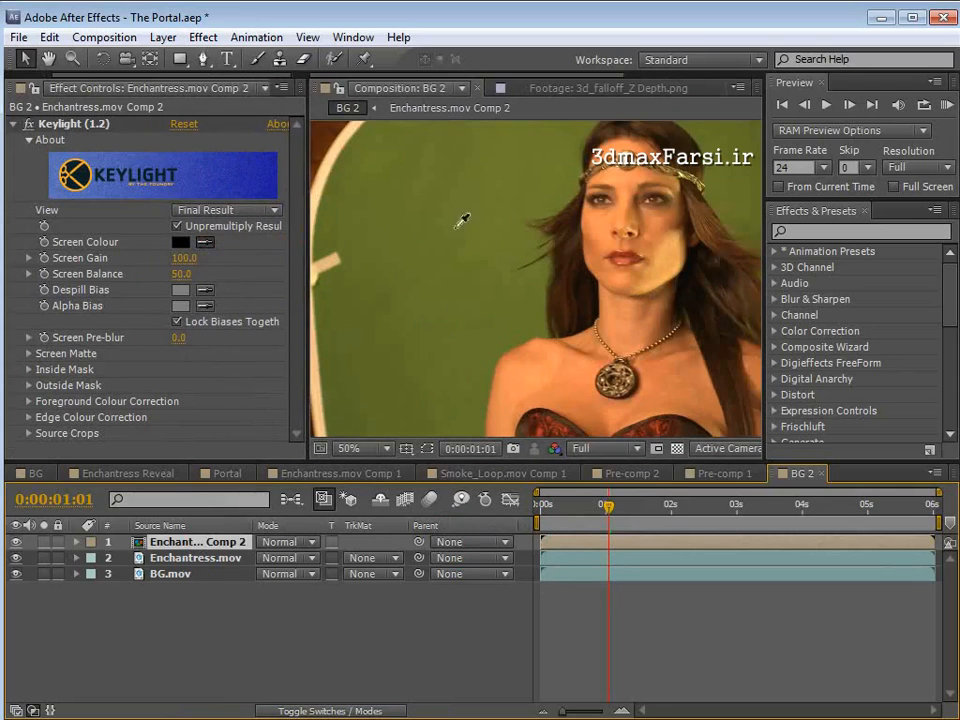
click(504, 229)
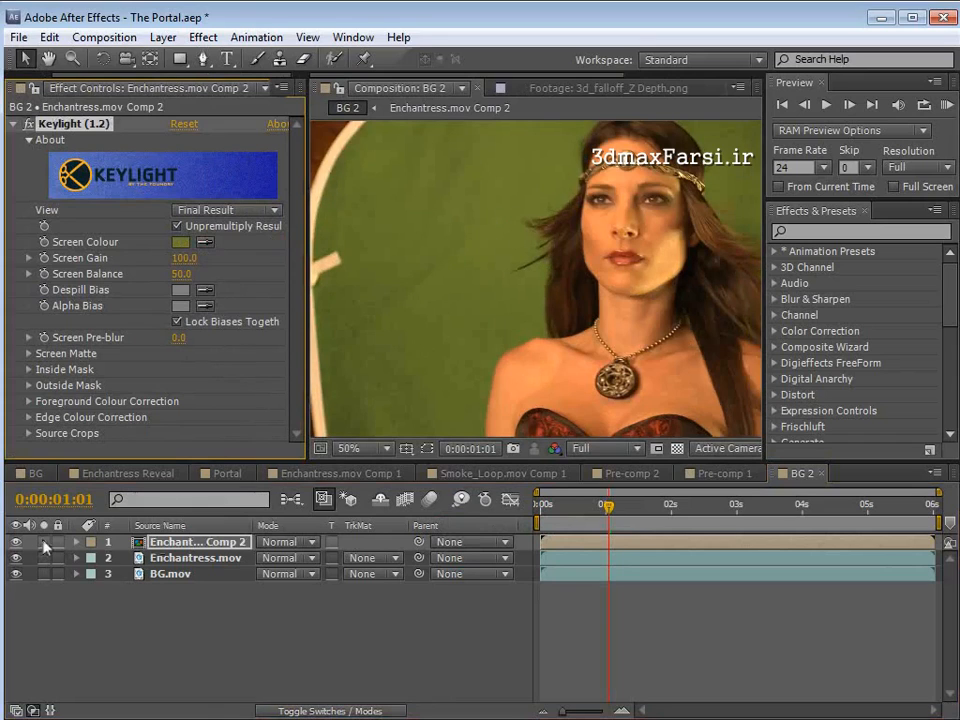
Step: Hide the lower Enchantress.mov layer and reselect the keyed Enchantress.mov Comp 2 layer
click(15, 557)
click(199, 561)
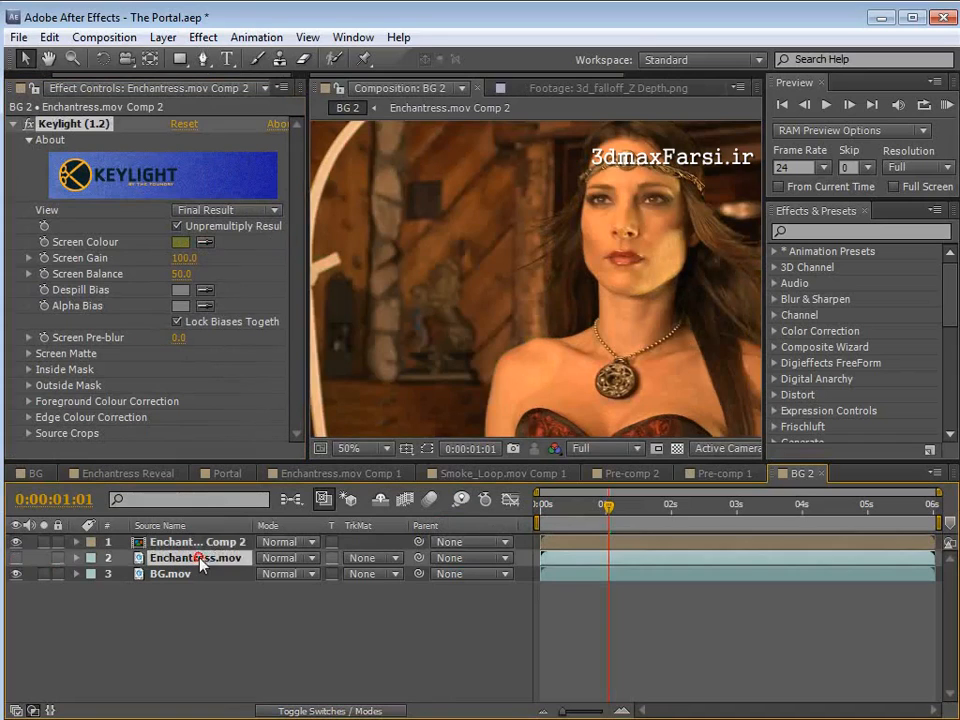
click(199, 544)
Step: Examine the keyed face and hair edges against the background, moving the current time to 0:00:01:04
key(space)
drag(651, 321, 533, 306)
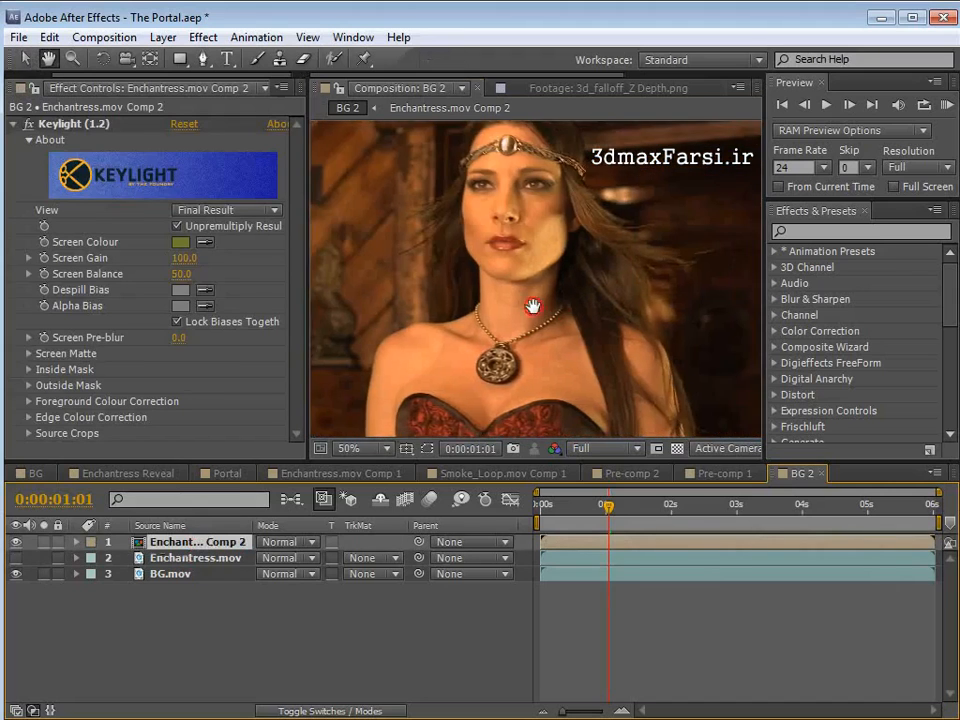
scroll(533, 306, down, 2)
mouse_move(606, 516)
mouse_down()
mouse_move(630, 514)
mouse_move(598, 512)
mouse_move(616, 507)
mouse_up()
scroll(515, 300, up, 4)
drag(606, 251, 493, 333)
drag(436, 298, 536, 321)
key(v)
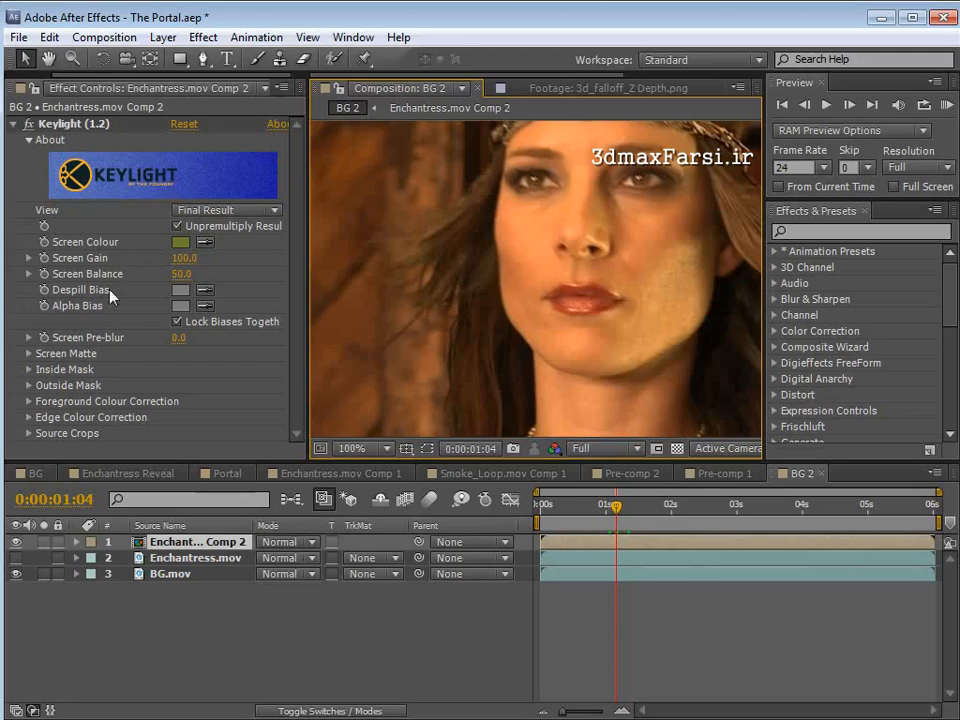
Step: Switch Keylight's View to Intermediate Result and inspect the hair, shoulder and arm edges of the key
click(228, 210)
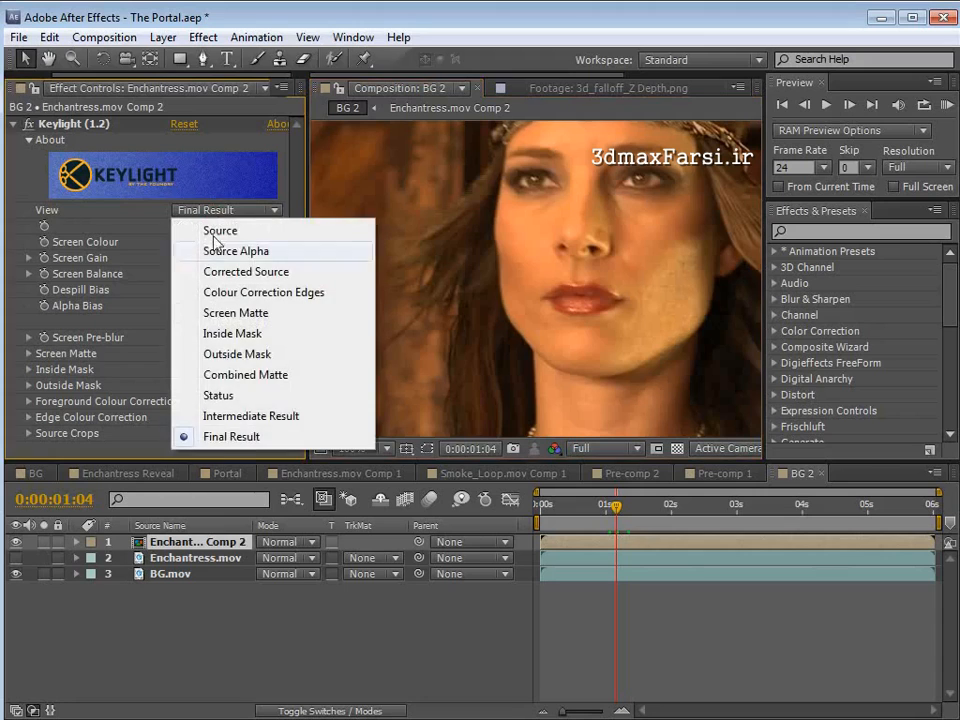
click(241, 414)
key(space)
drag(735, 350, 555, 302)
scroll(555, 302, down, 1)
drag(607, 374, 604, 294)
drag(677, 366, 568, 313)
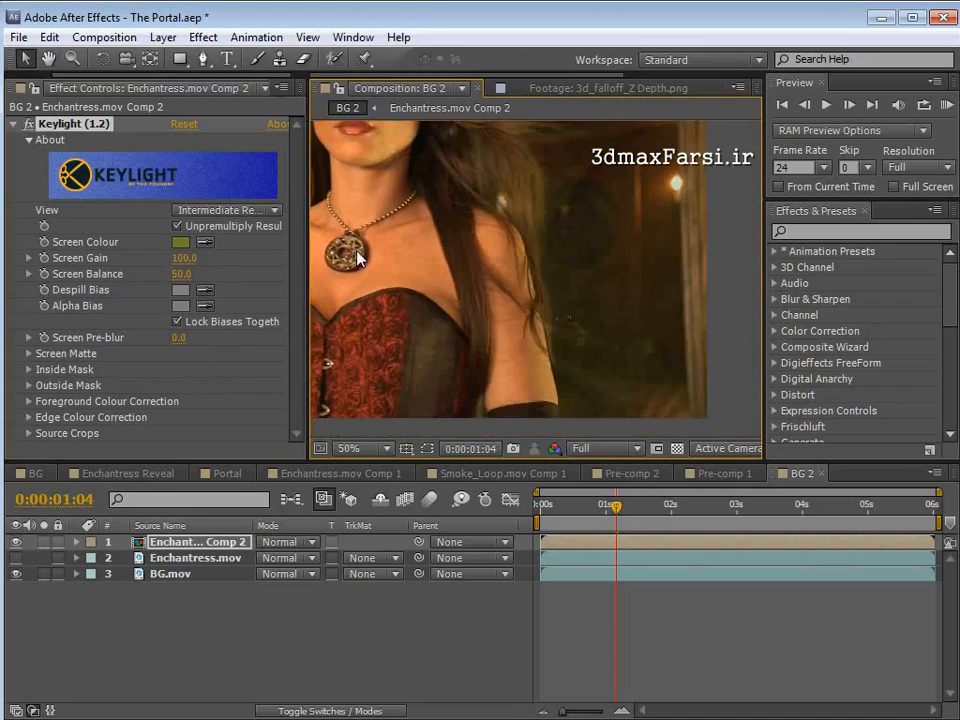
key(space)
drag(475, 243, 486, 329)
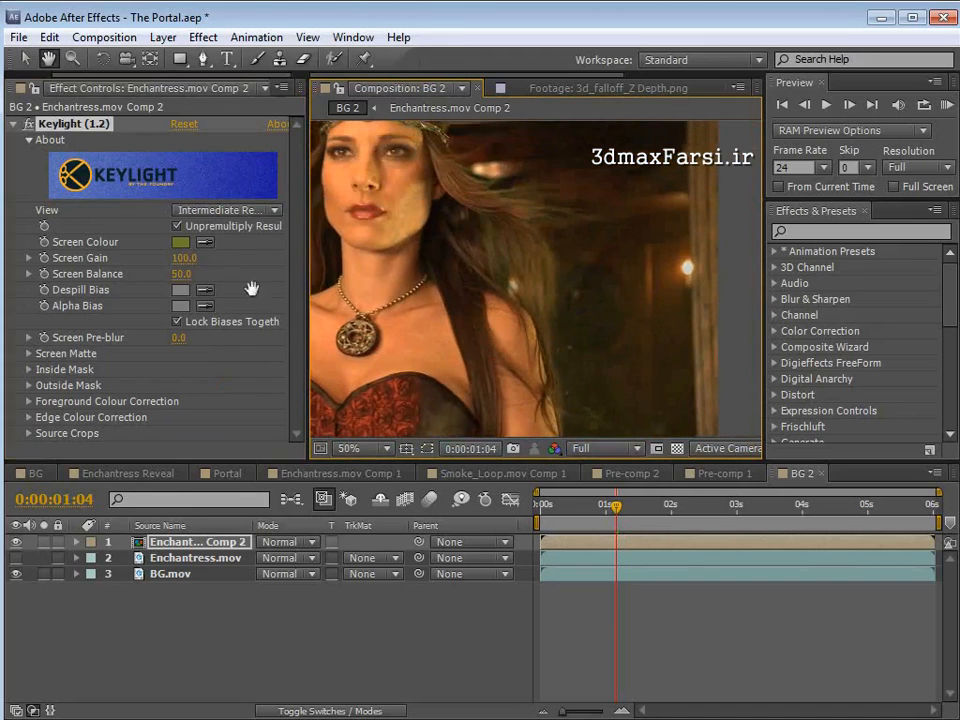
Step: Try a Keylight Screen Gain of 80, compare the key, and settle on a Screen Gain of 105
drag(185, 259, 180, 261)
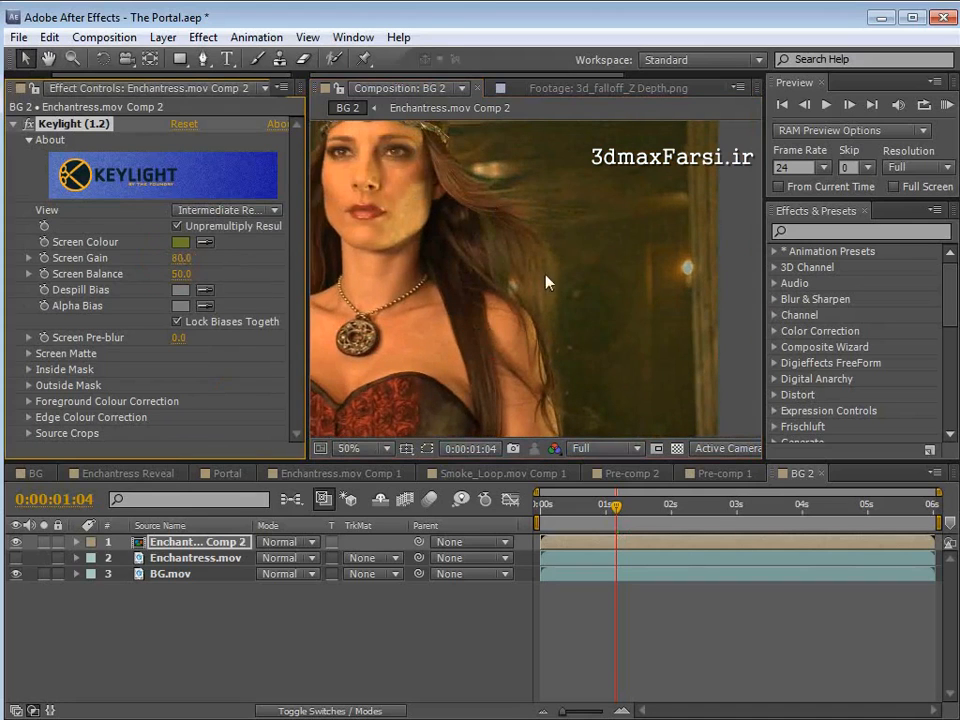
scroll(540, 245, down, 2)
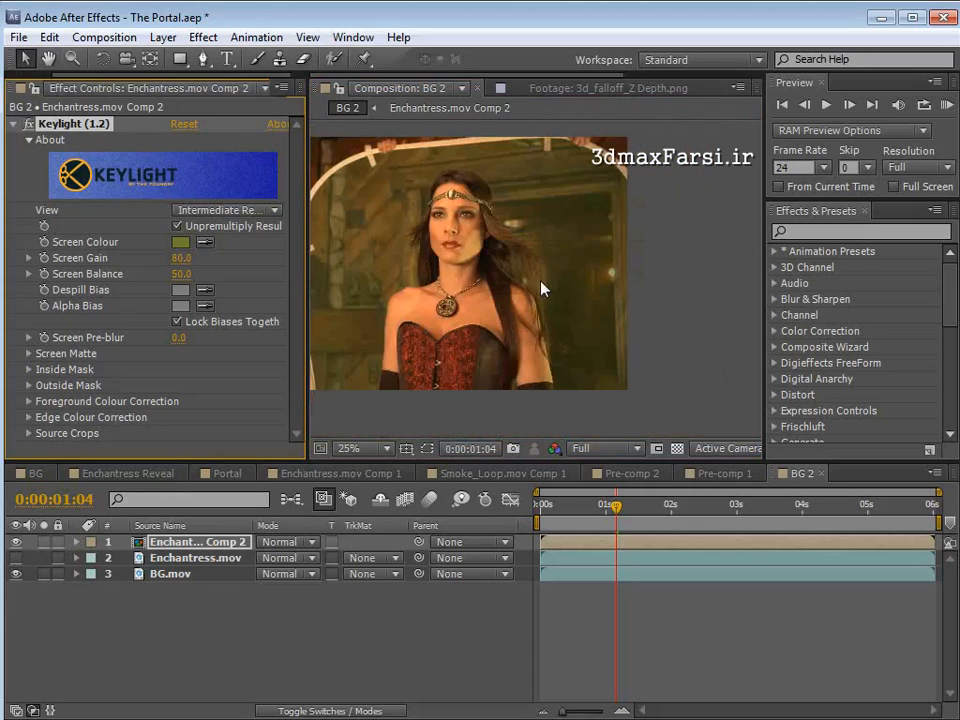
scroll(540, 300, up, 2)
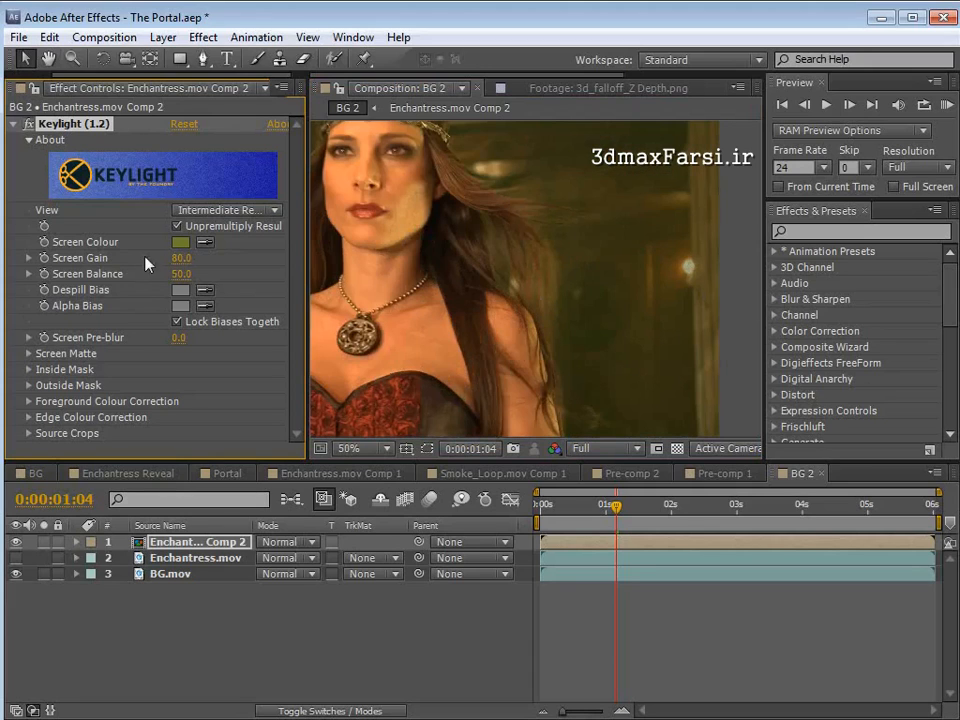
text(105)
key(Return)
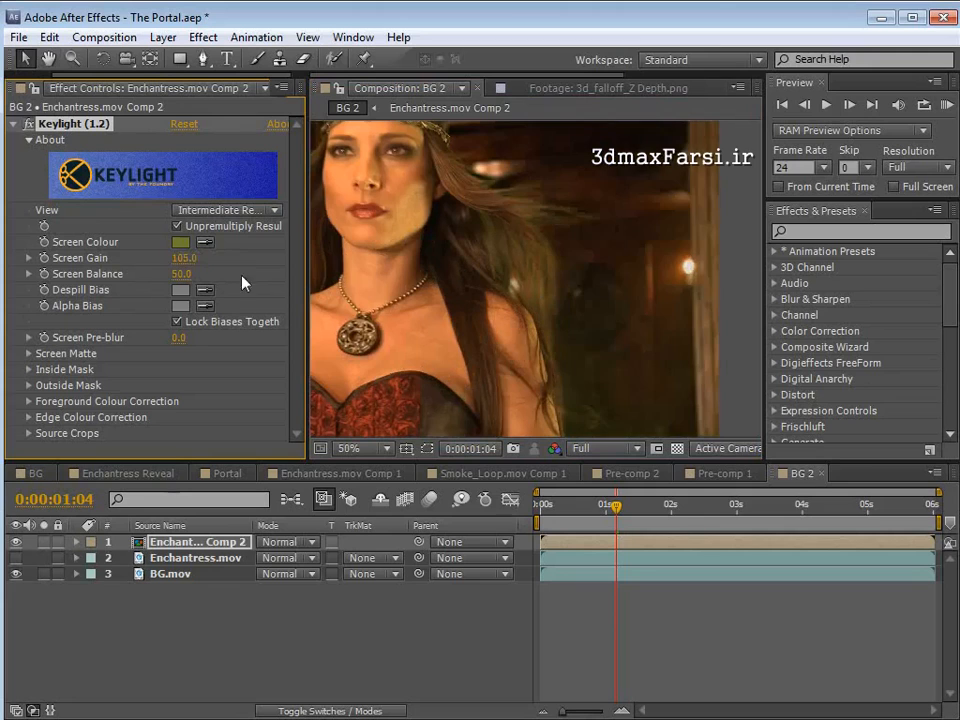
Step: Solo the Enchantress.mov Comp 2 layer and inspect the key around the woman's hair and arm
click(43, 541)
key(h)
drag(504, 350, 530, 312)
drag(595, 412, 474, 349)
scroll(553, 316, up, 1)
key(v)
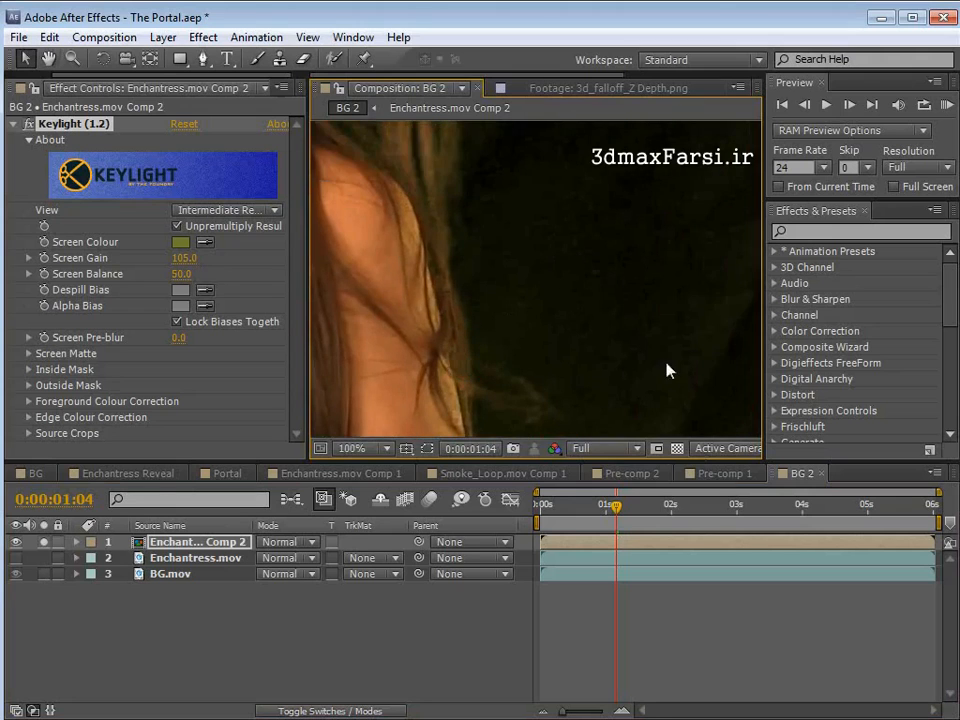
key(h)
scroll(489, 270, down, 1)
drag(489, 270, 517, 290)
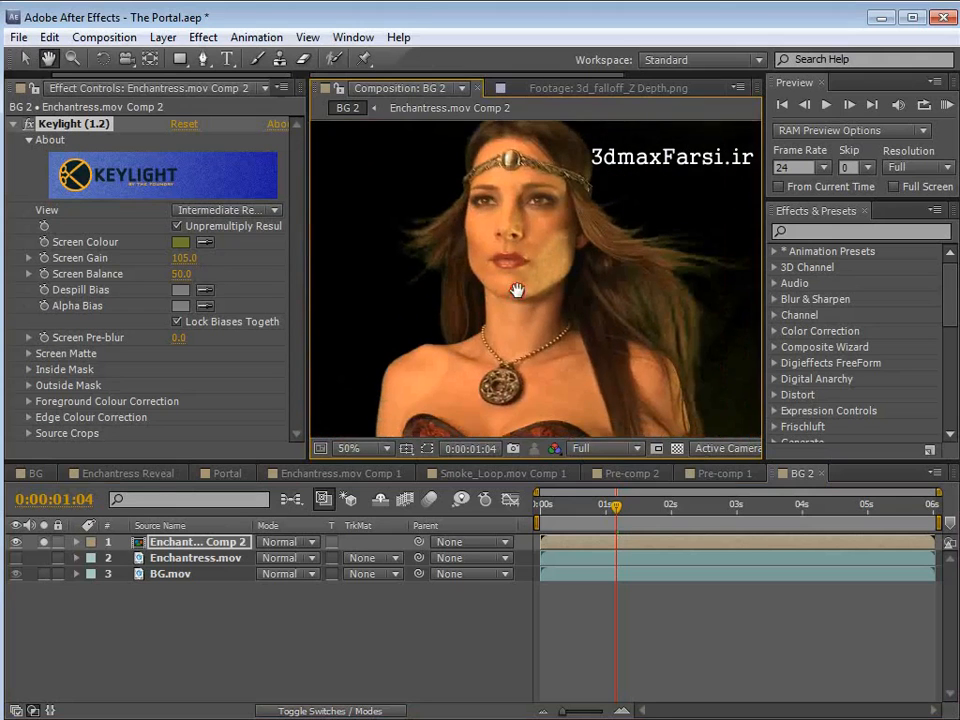
drag(588, 380, 516, 311)
drag(536, 364, 484, 298)
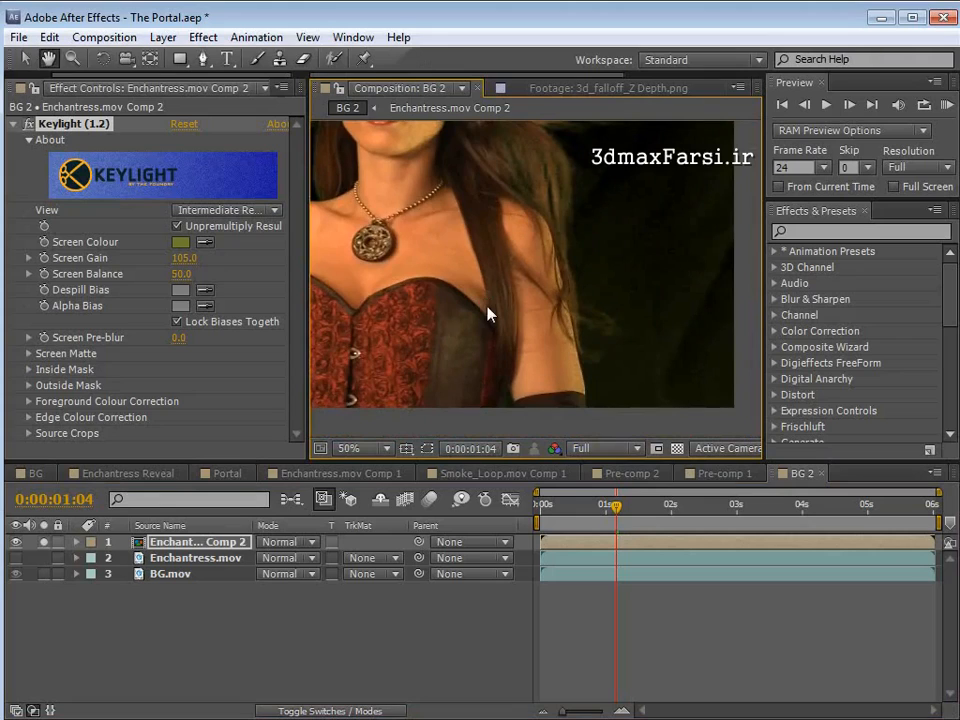
key(v)
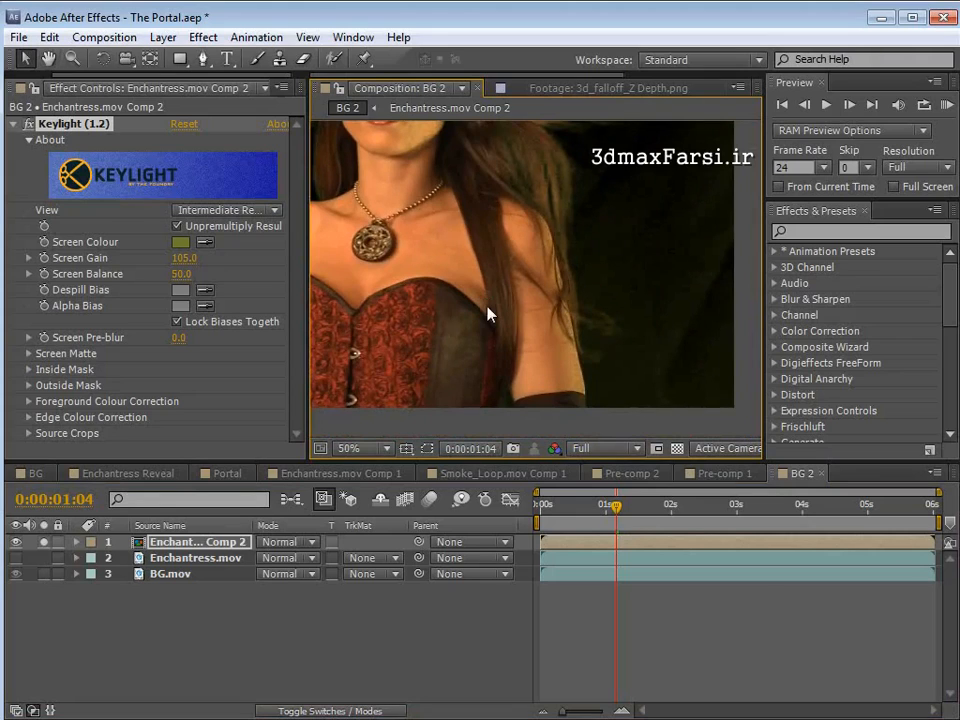
Step: Set Keylight's Clip Black to 31 and Clip White to 84, and switch its View to Screen Matte
click(29, 354)
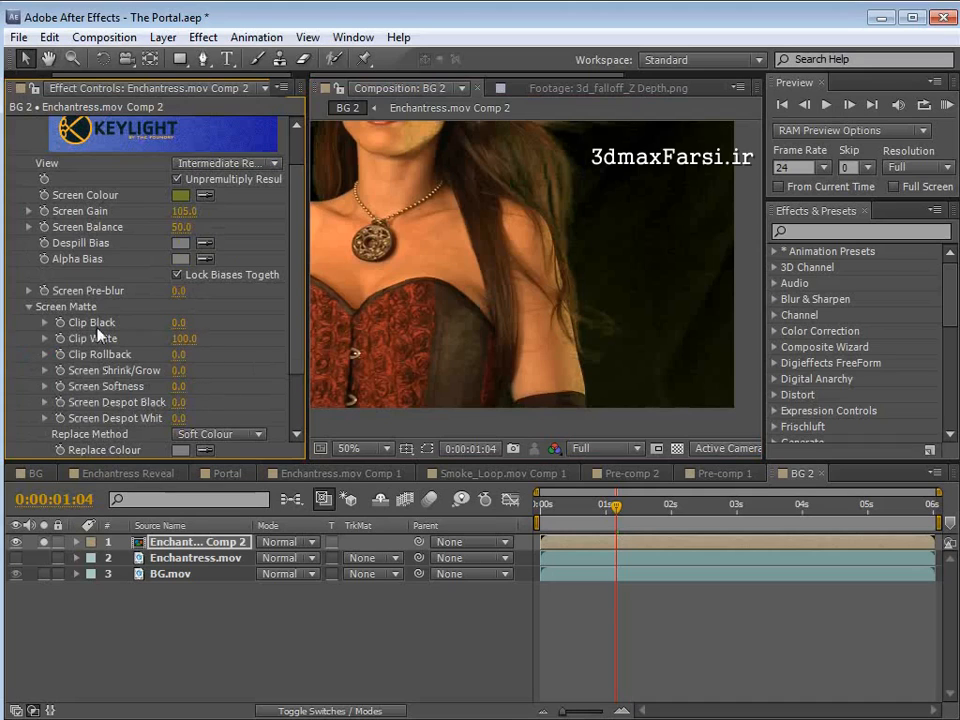
drag(178, 323, 199, 322)
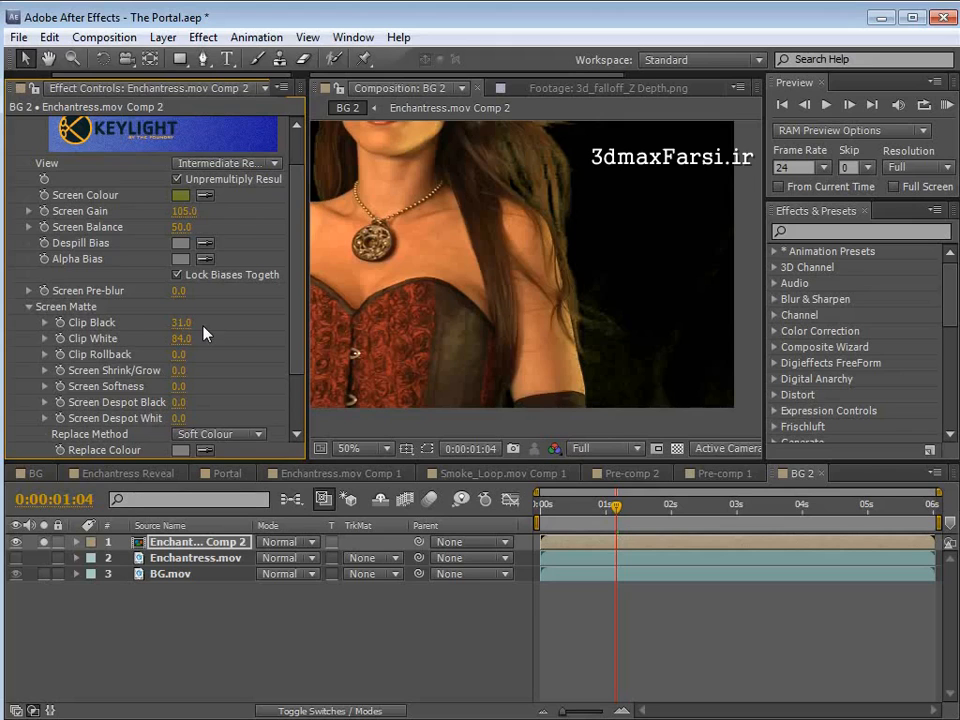
scroll(204, 333, up, 2)
click(220, 210)
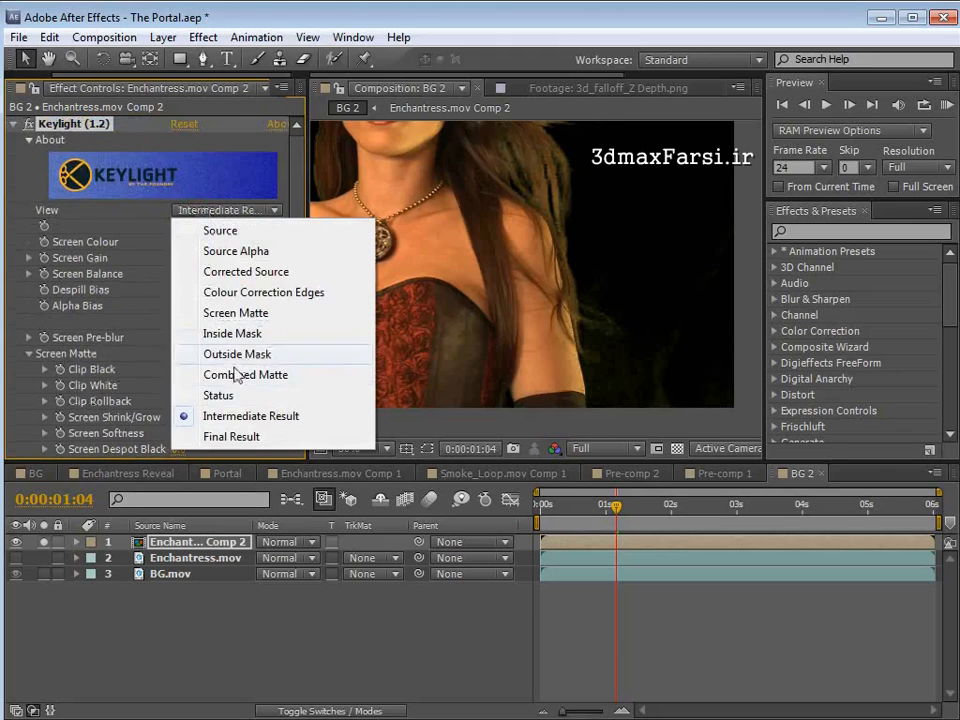
click(250, 314)
Step: Try different Clip Black values up to 61 while checking the matte around the arm and hair strands
key(space)
drag(516, 213, 541, 319)
scroll(522, 328, down, 2)
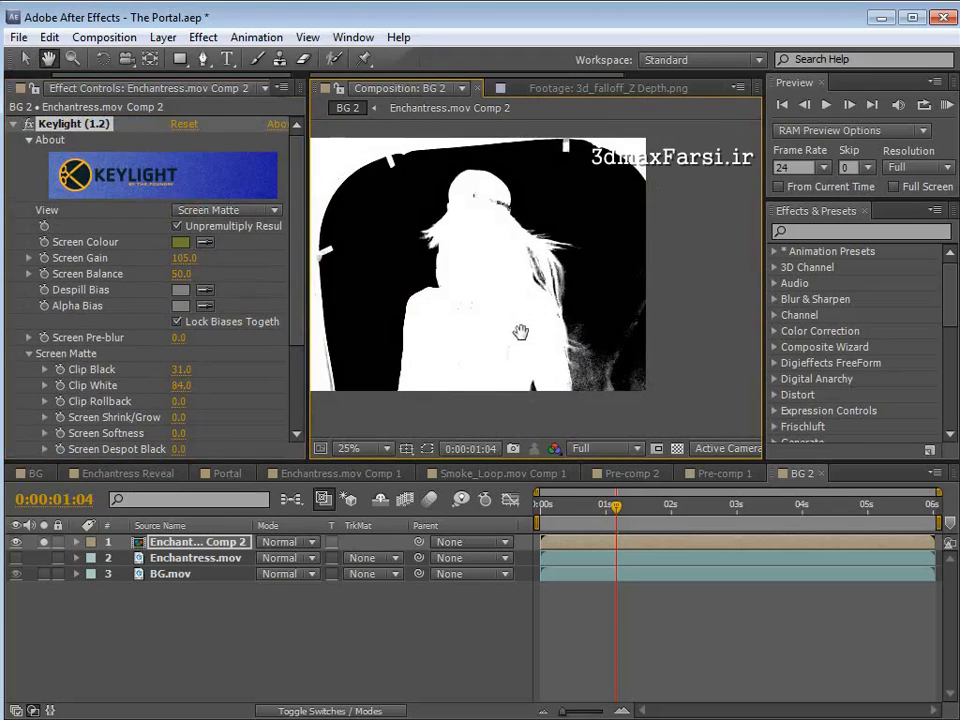
scroll(520, 332, up, 2)
drag(574, 369, 568, 279)
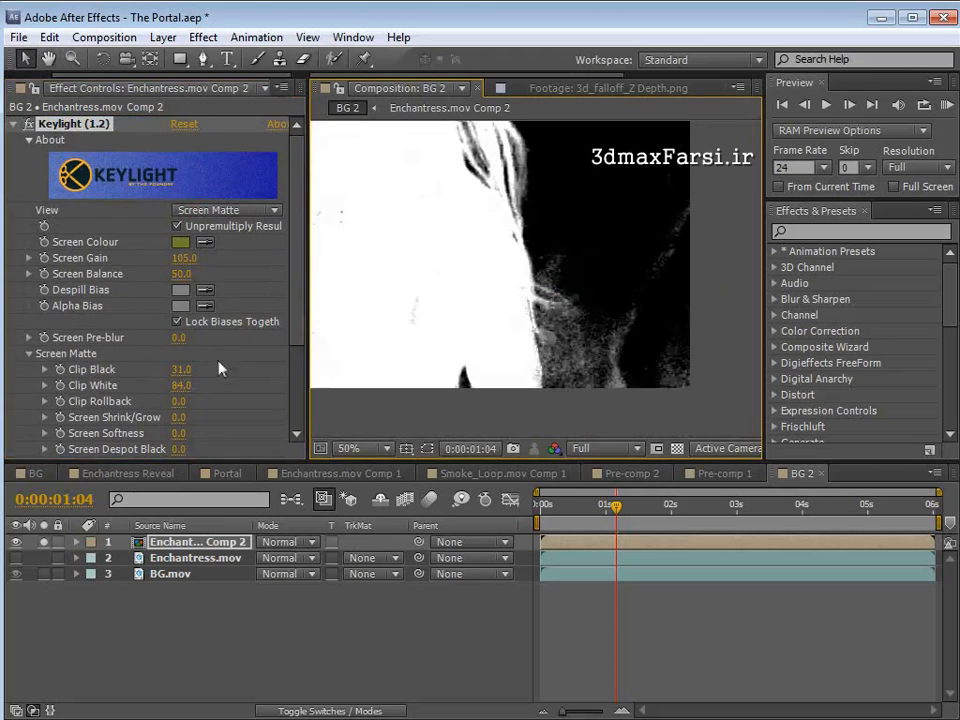
mouse_move(179, 369)
mouse_down()
mouse_move(192, 369)
mouse_move(150, 371)
mouse_move(168, 369)
mouse_up()
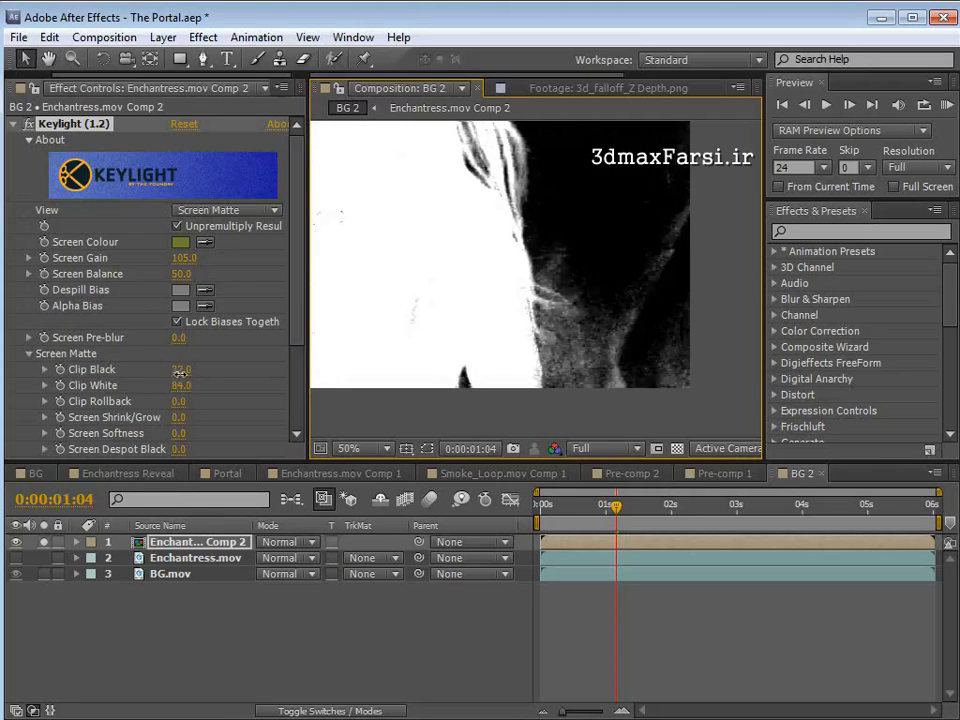
key(space)
drag(548, 285, 500, 250)
drag(186, 372, 211, 370)
key(space)
scroll(517, 323, up, 1)
drag(570, 310, 536, 324)
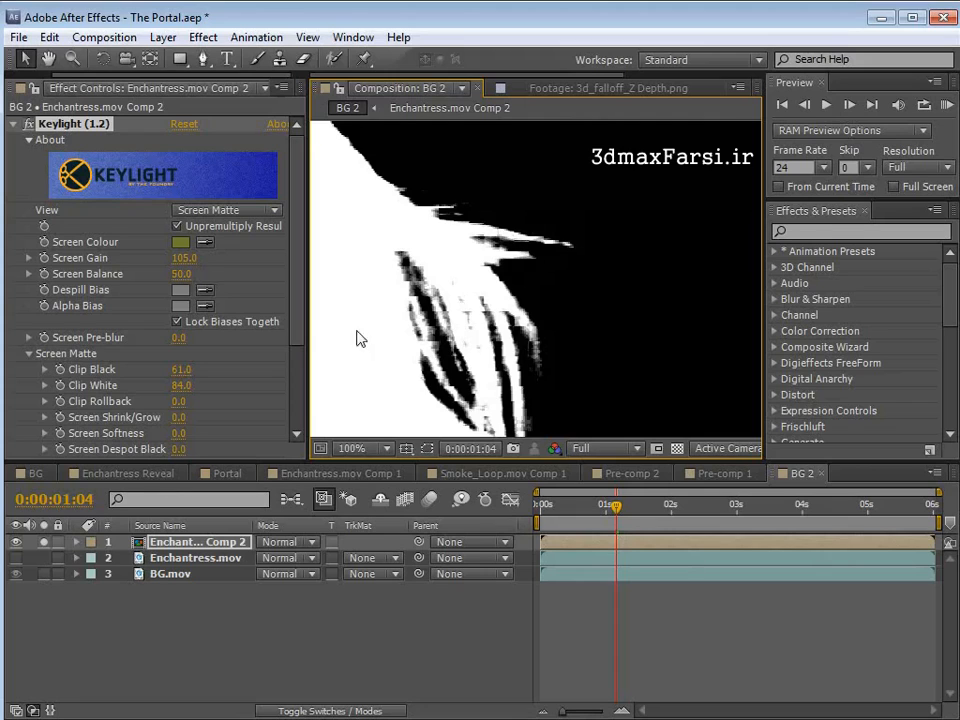
Step: Lower Keylight's Clip Black to 8 and adjust Clip White to 82 while viewing the arm and hair matte
scroll(558, 346, down, 1)
drag(542, 398, 541, 343)
drag(182, 370, 92, 371)
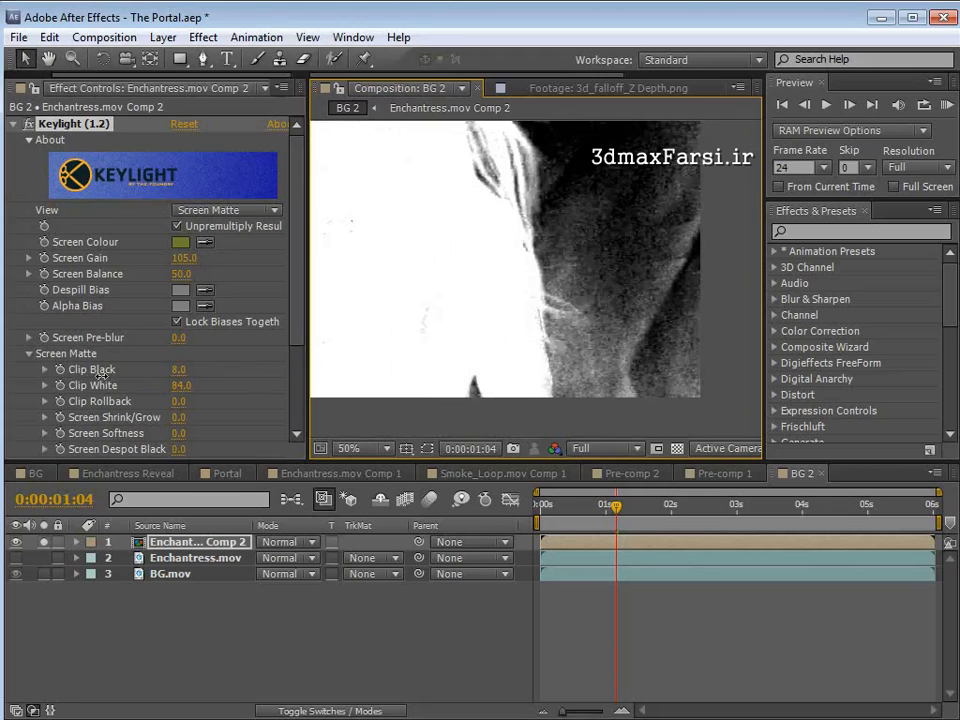
mouse_move(184, 386)
mouse_down()
mouse_move(209, 385)
mouse_move(197, 388)
mouse_up()
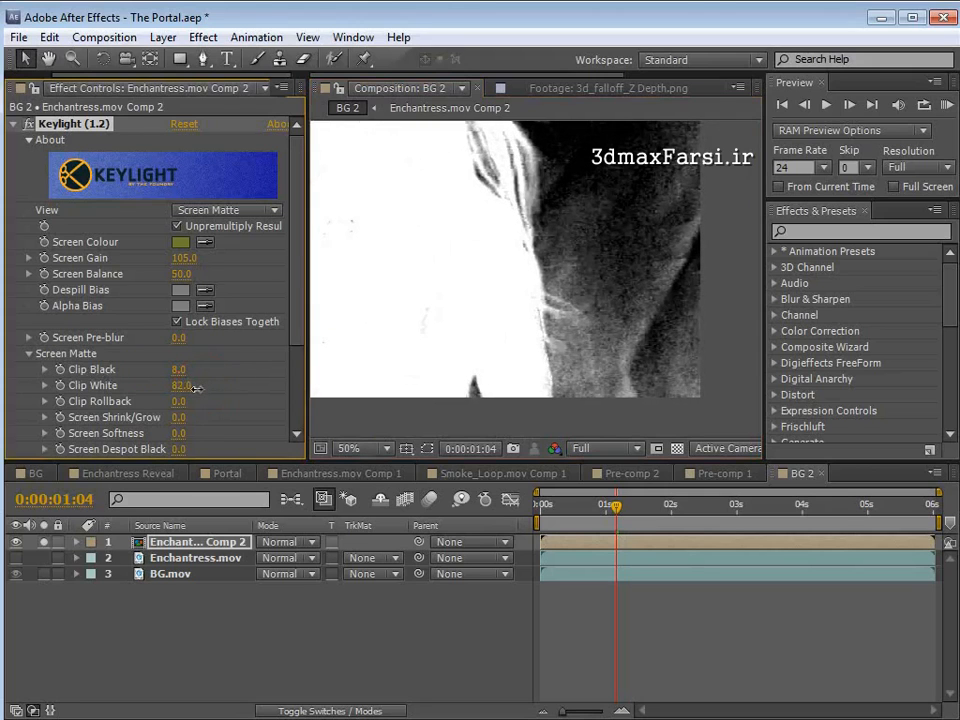
Step: Set Keylight's View to Intermediate Result on the Enchantress.mov Comp 2 layer
scroll(508, 321, down, 2)
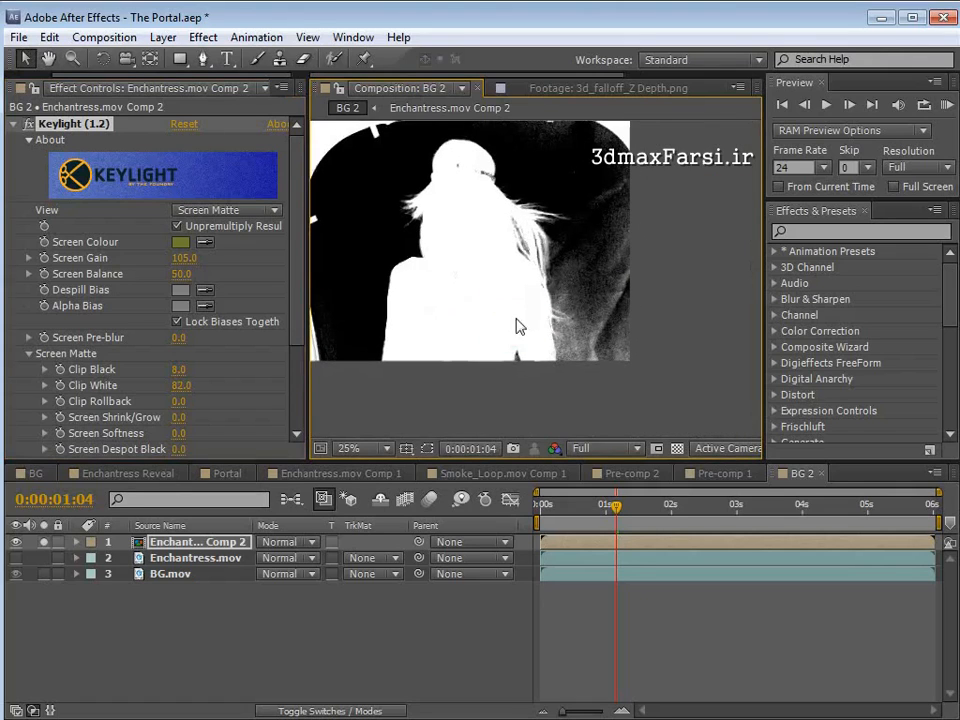
click(187, 212)
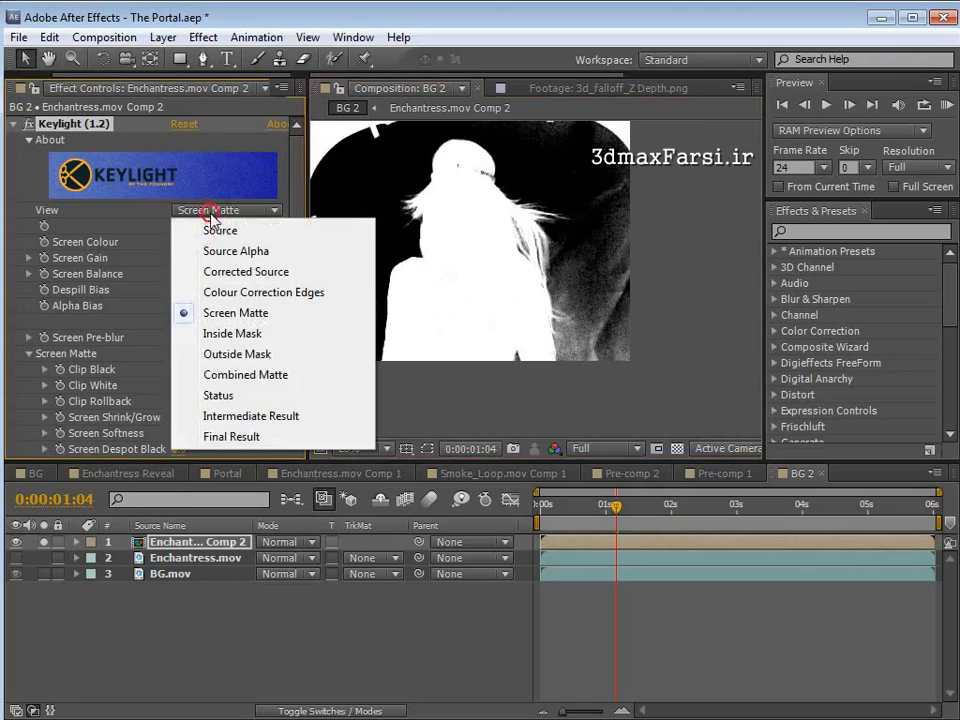
click(236, 418)
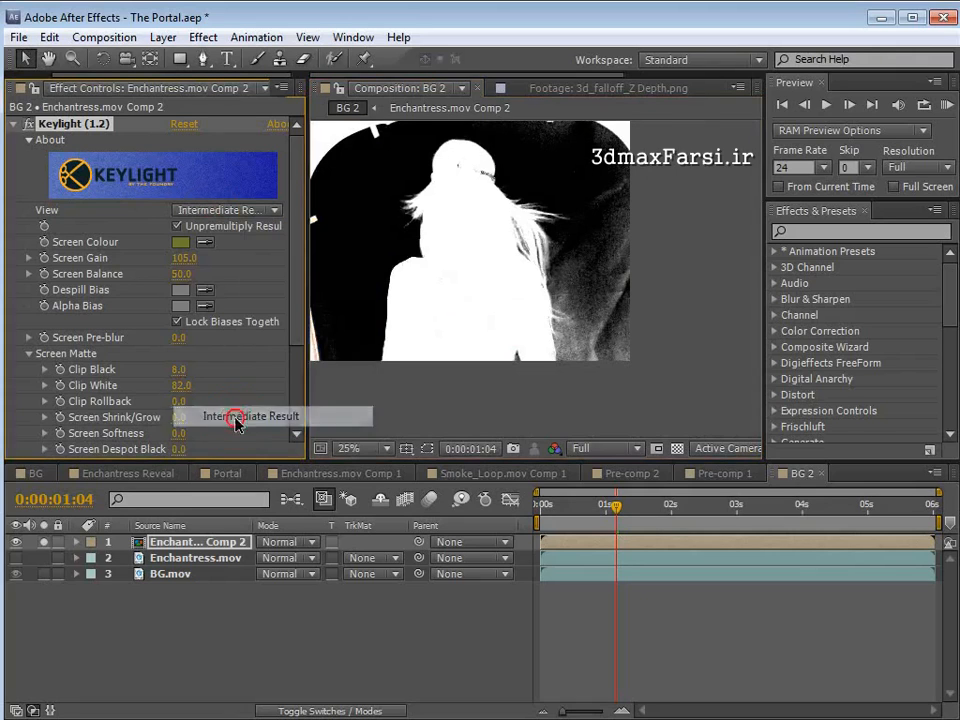
Step: Open the Enchantress.mov Comp 2 pre-comp and add an adjustment layer above the footage at 0:00:01:13
double_click(170, 543)
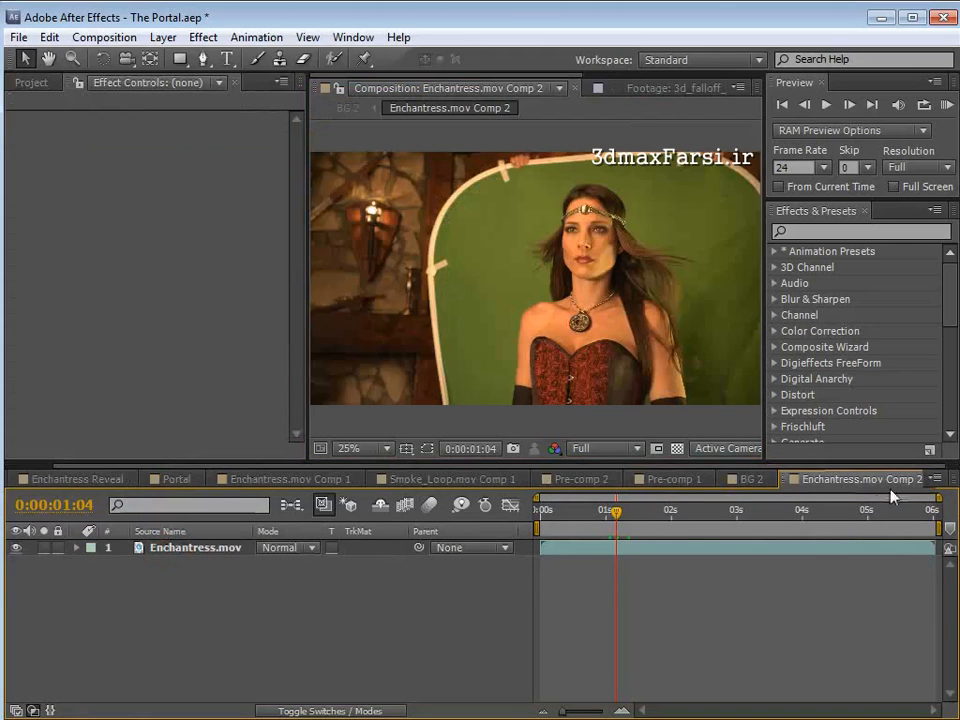
mouse_move(634, 529)
mouse_down()
mouse_move(701, 542)
mouse_move(643, 544)
mouse_up()
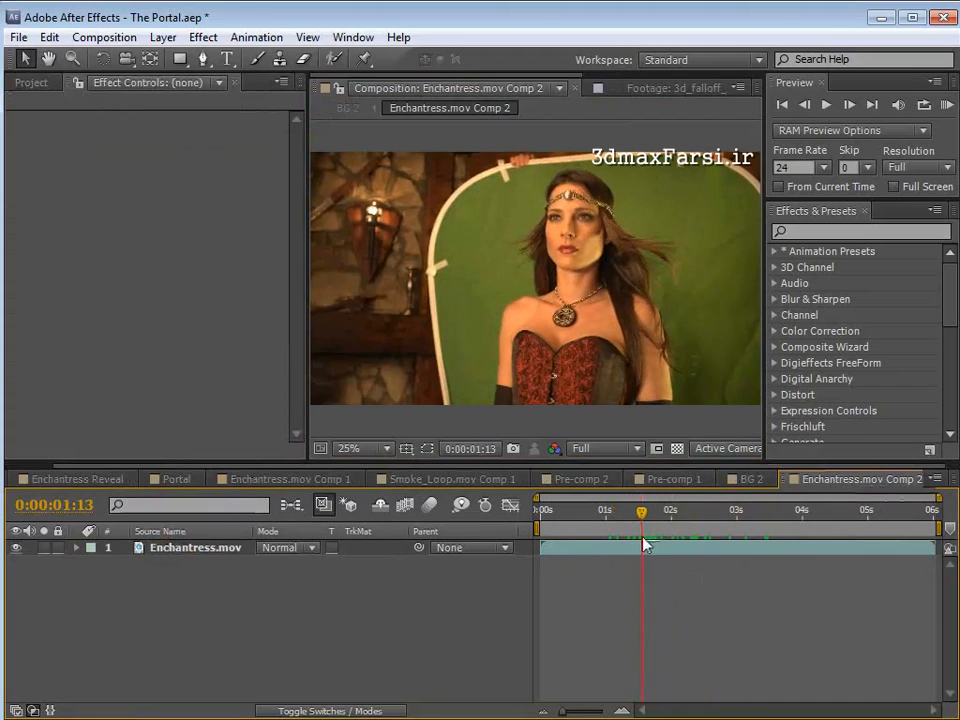
click(163, 37)
mouse_move(190, 58)
click(537, 182)
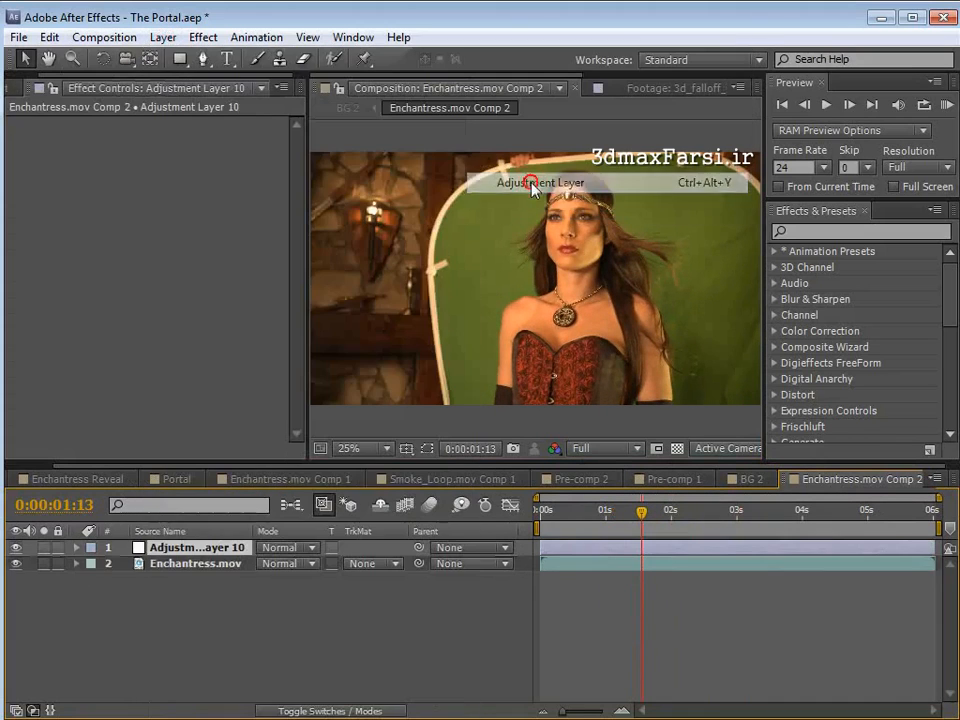
Step: Draw a closed Pen mask on the adjustment layer around the dark green screen area beside the woman's arm and hair, extending past the frame
key(space)
drag(674, 315, 602, 298)
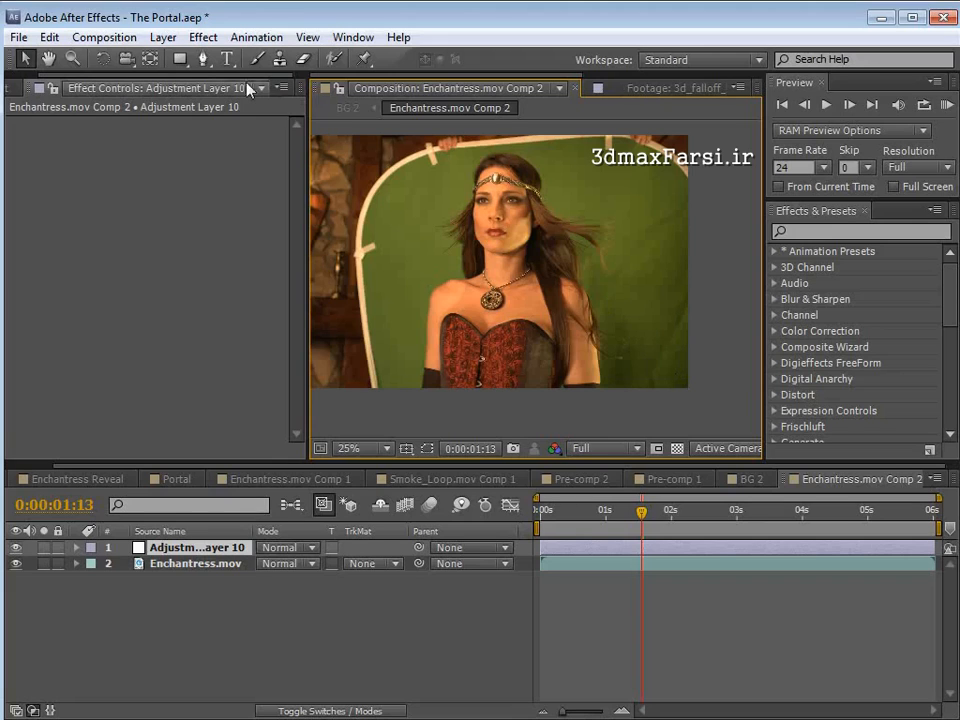
click(202, 60)
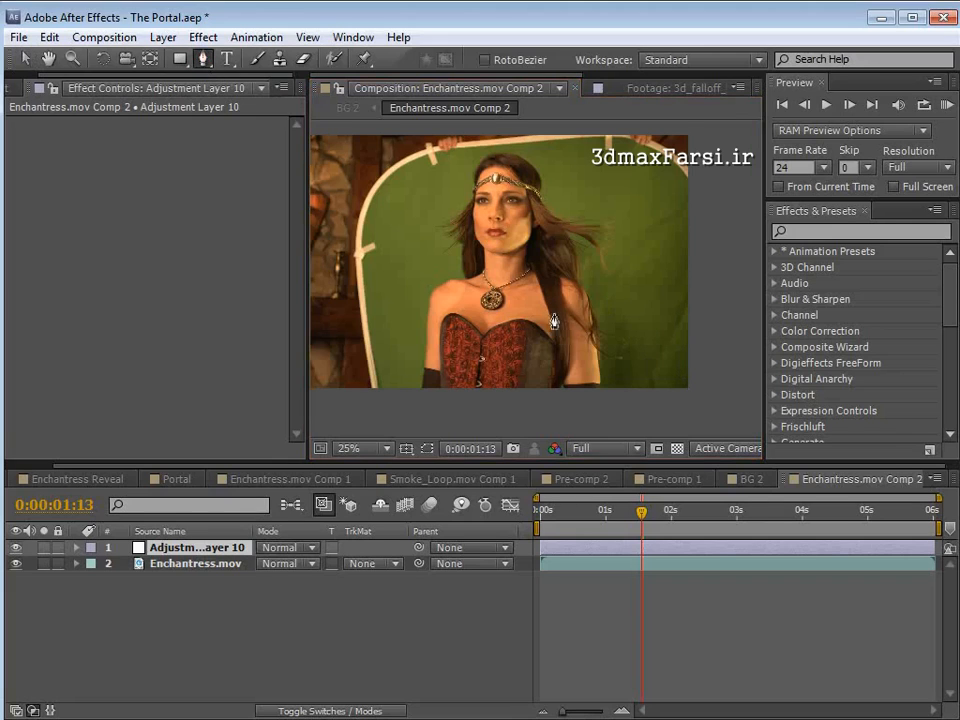
drag(656, 354, 579, 339)
click(647, 180)
drag(532, 204, 495, 260)
drag(497, 355, 498, 368)
drag(507, 398, 508, 402)
click(593, 408)
click(667, 404)
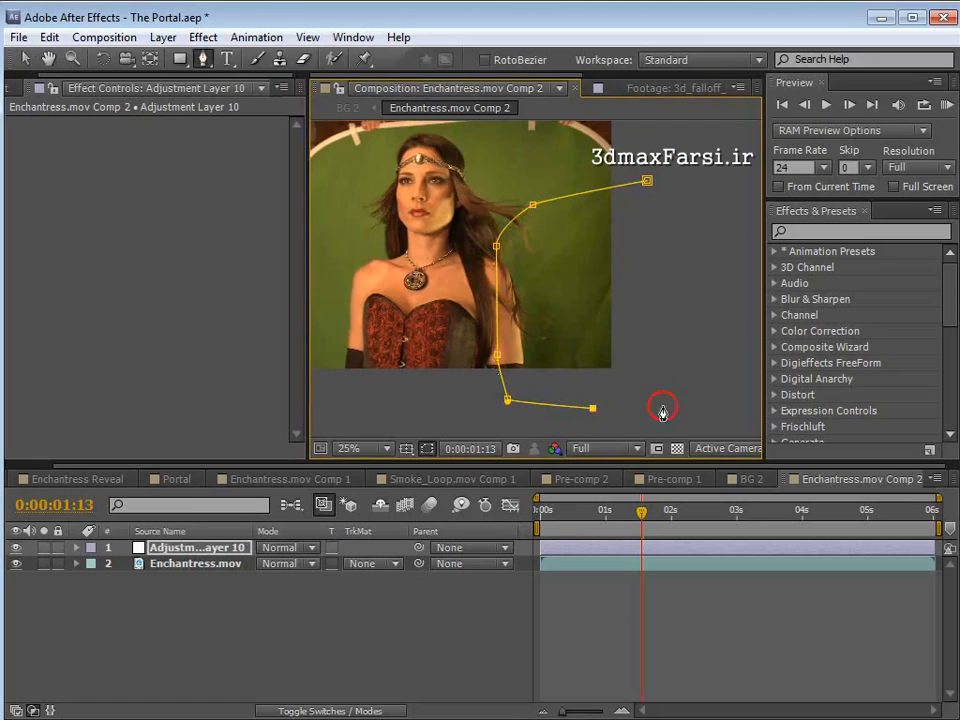
click(647, 181)
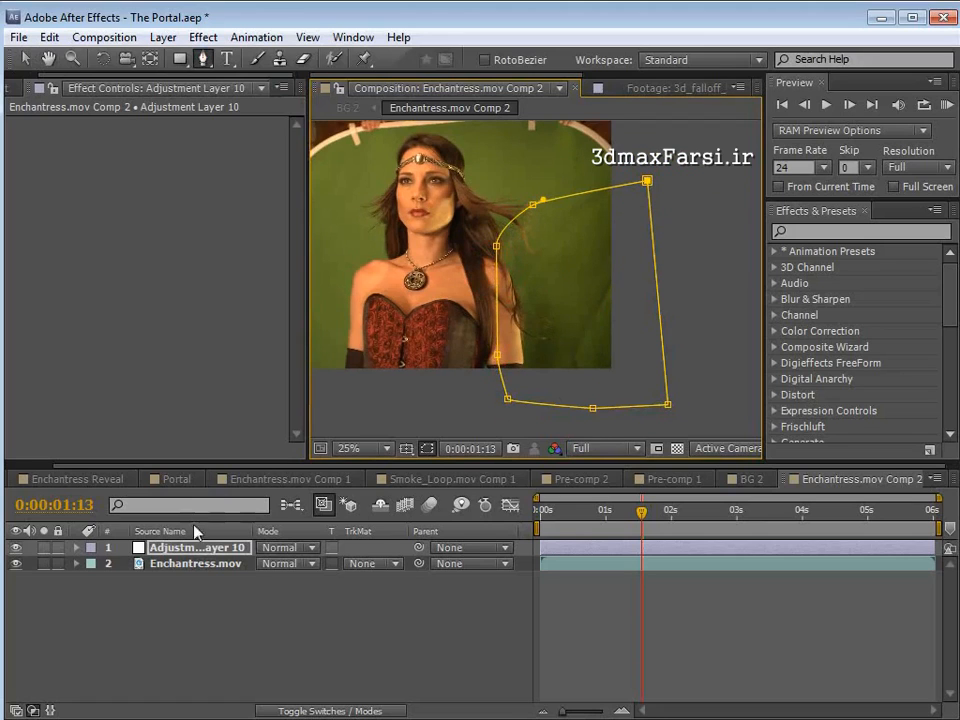
Step: Apply a Curves effect to the masked adjustment layer and raise its RGB curve to brighten the dark green area
click(203, 37)
mouse_move(340, 214)
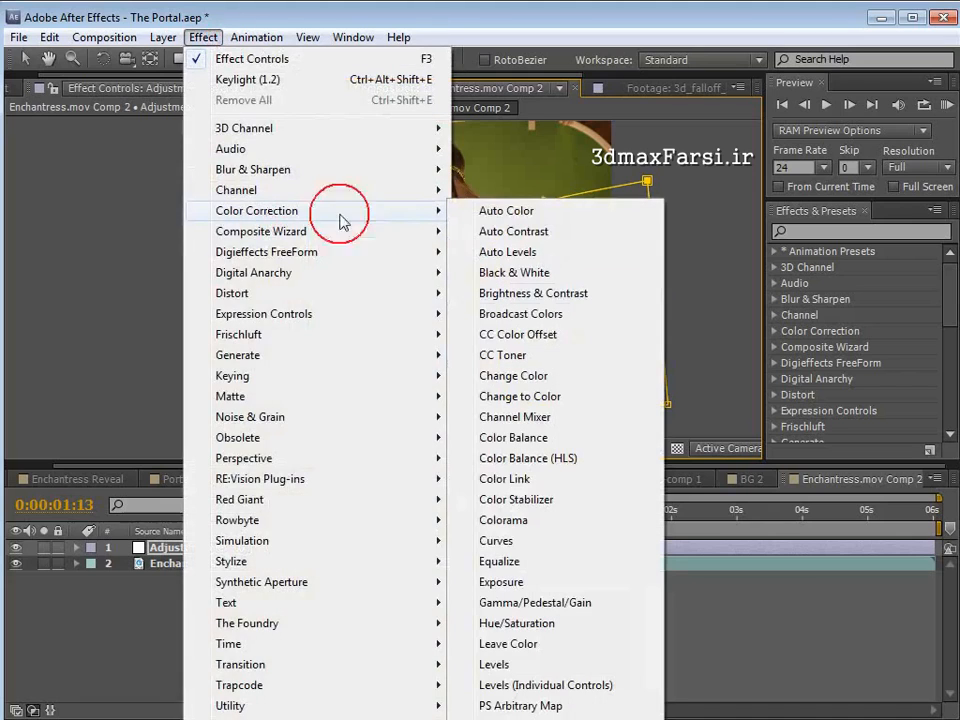
click(496, 540)
drag(112, 264, 100, 252)
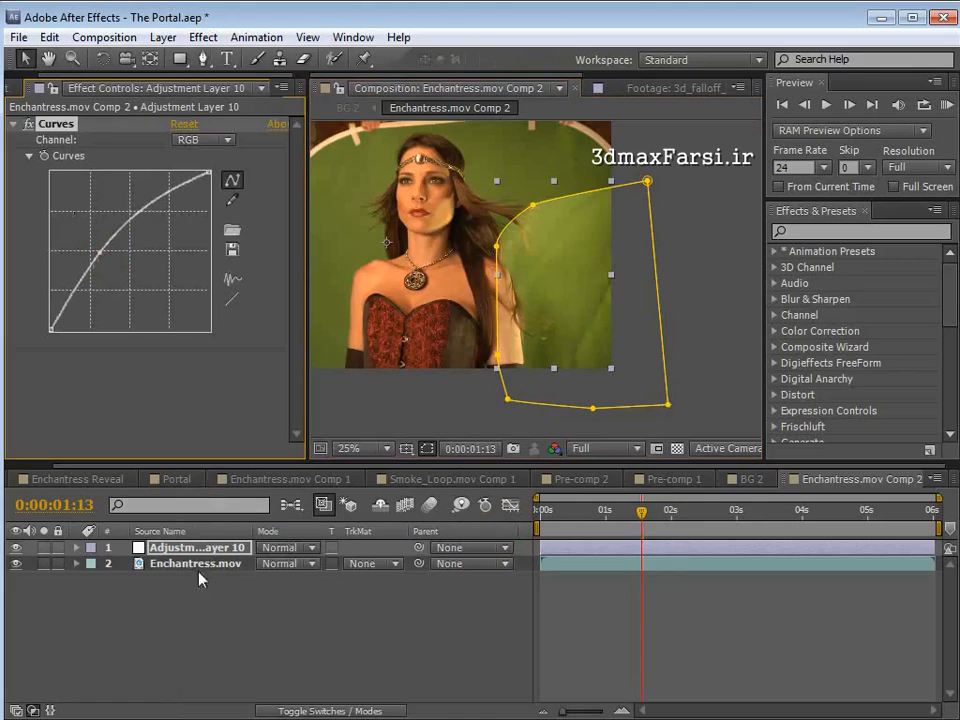
Step: Feather the adjustment layer's mask by 452 pixels and slightly reposition its lower corner and upper curved point
key(f)
drag(307, 579, 748, 598)
drag(507, 399, 500, 408)
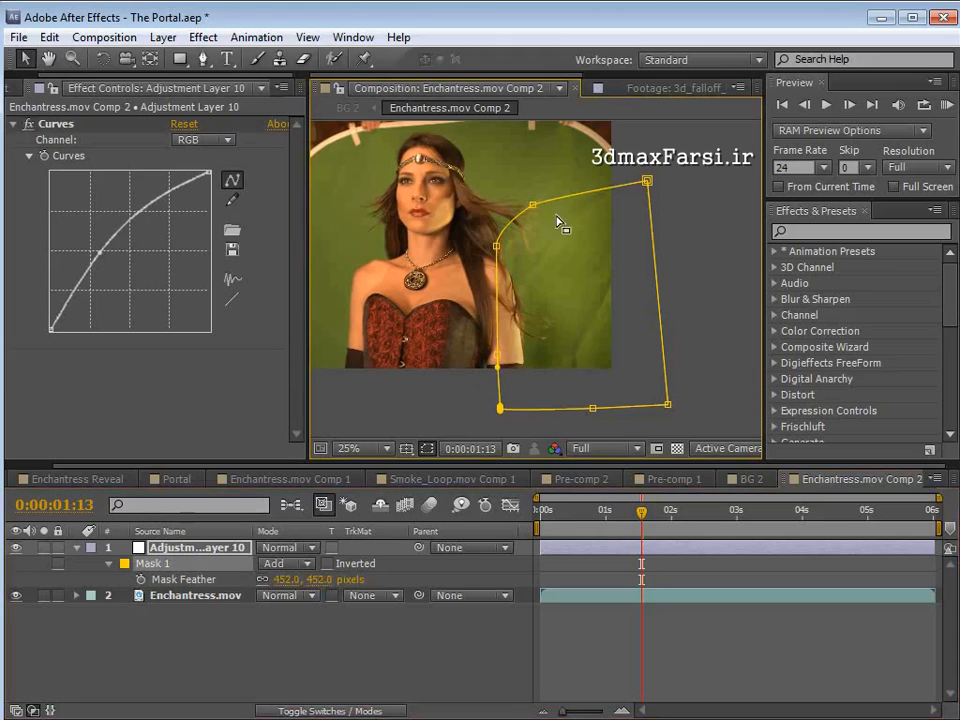
drag(533, 205, 537, 210)
Step: Refine the adjustment layer's RGB curve by easing the midpoint down and adding a raised shadow point, checking the green around the arm
drag(100, 252, 102, 254)
drag(73, 298, 68, 297)
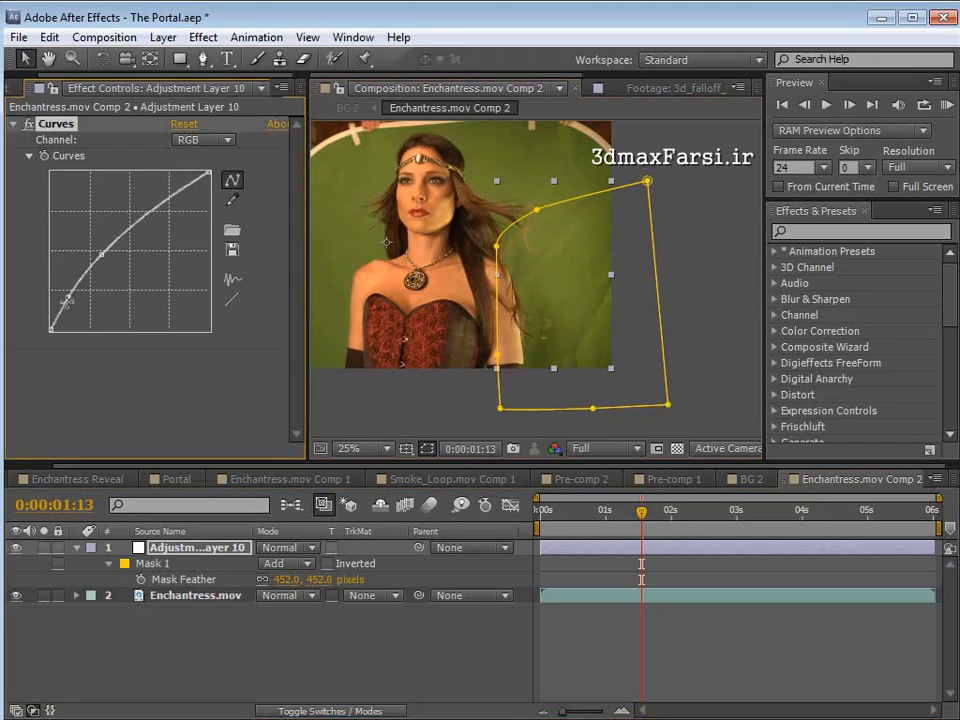
drag(60, 314, 110, 370)
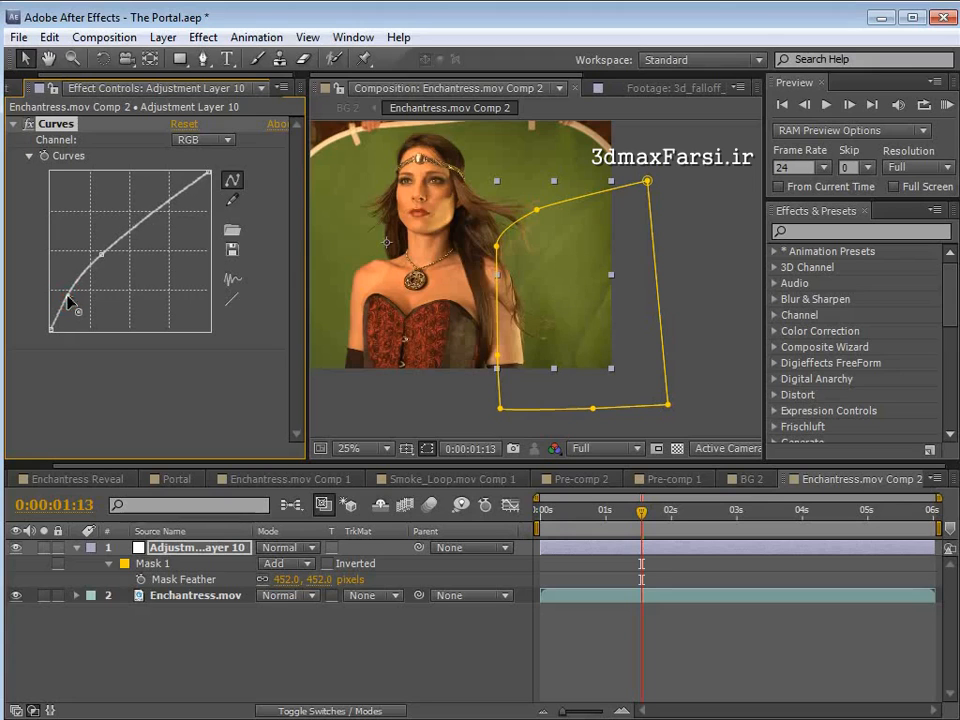
scroll(557, 369, up, 2)
key(space)
drag(617, 355, 594, 235)
drag(638, 130, 640, 235)
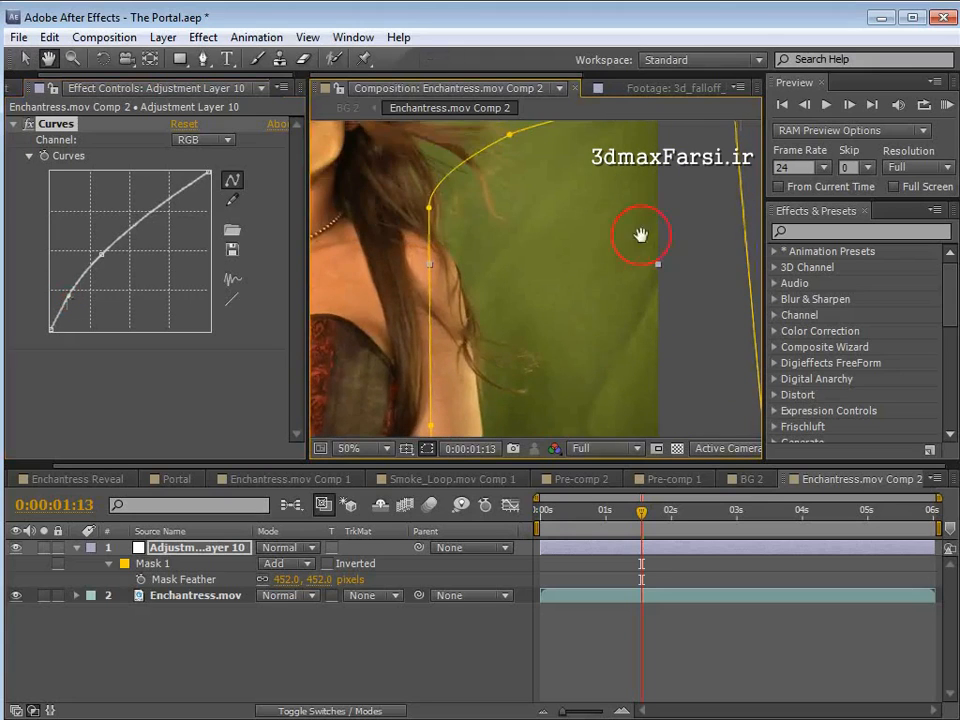
scroll(535, 245, down, 2)
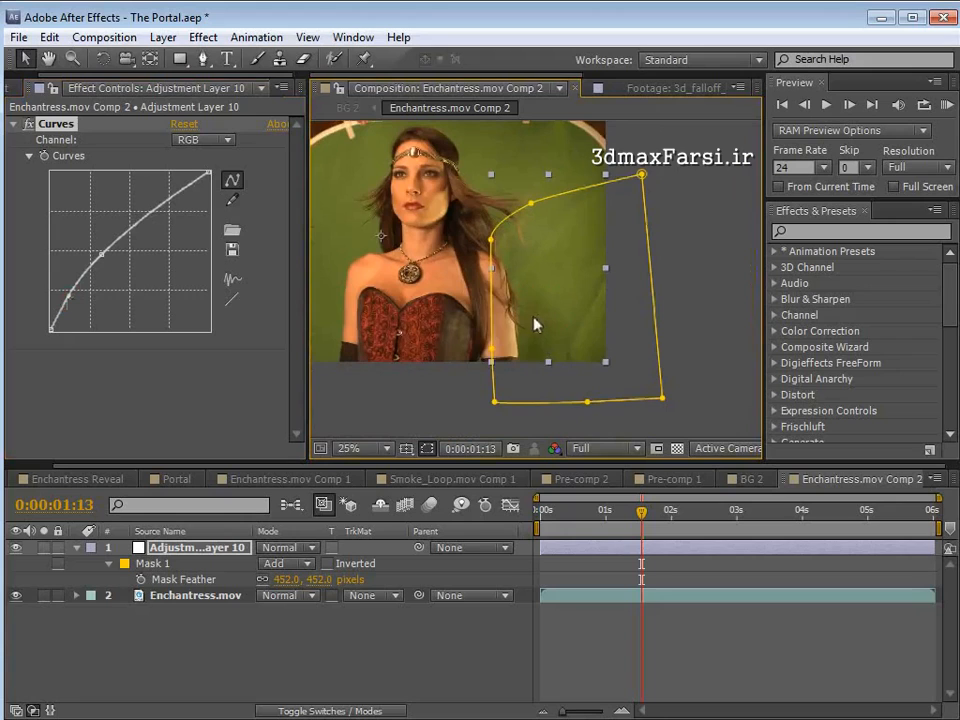
Step: Duplicate the adjustment layer and shrink the copy's mask to a narrow area beside the woman's lower arm
click(614, 567)
click(603, 550)
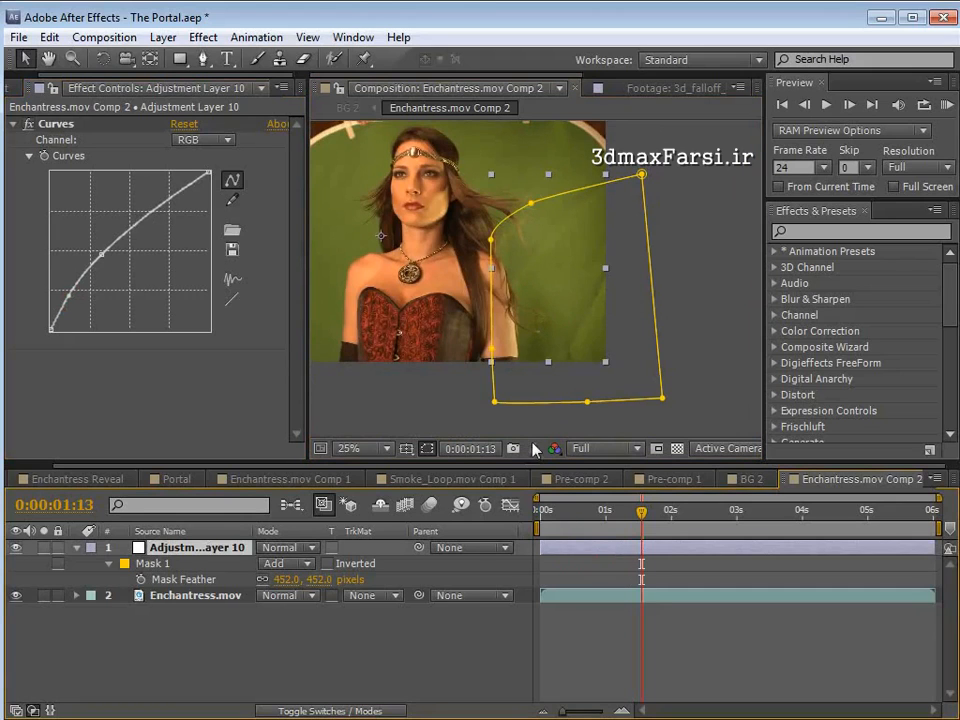
key(ctrl+d)
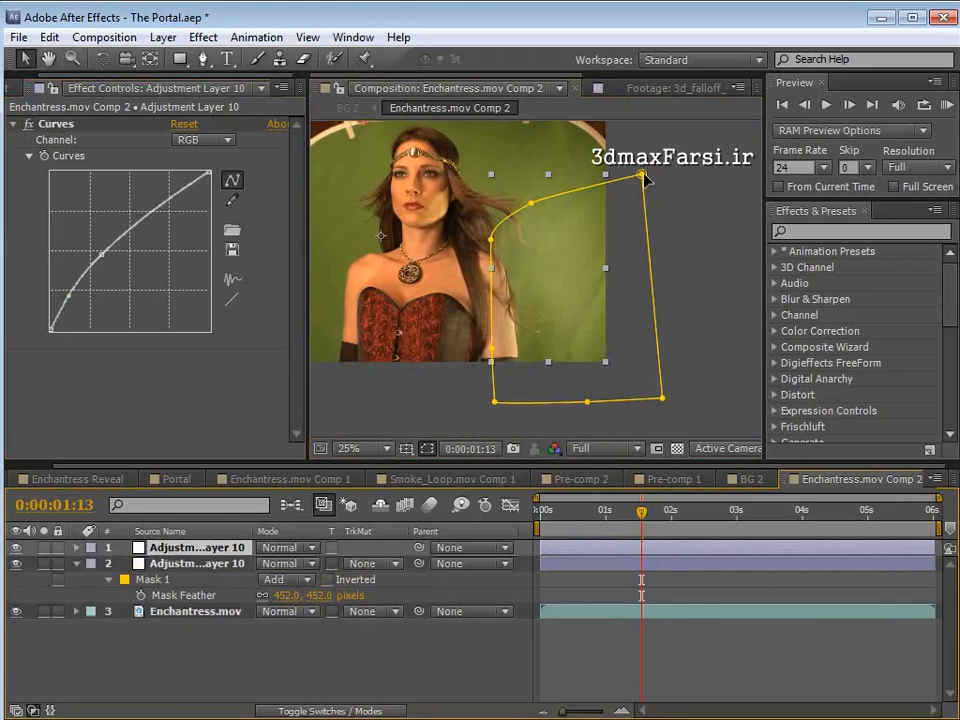
drag(643, 178, 533, 280)
drag(491, 243, 504, 309)
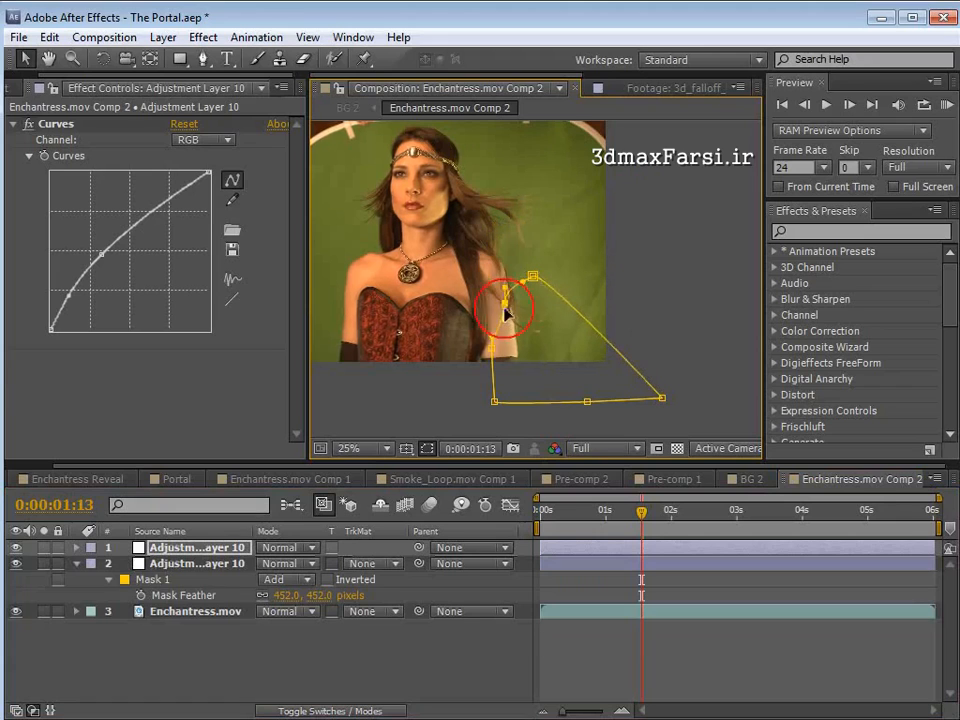
drag(663, 399, 560, 431)
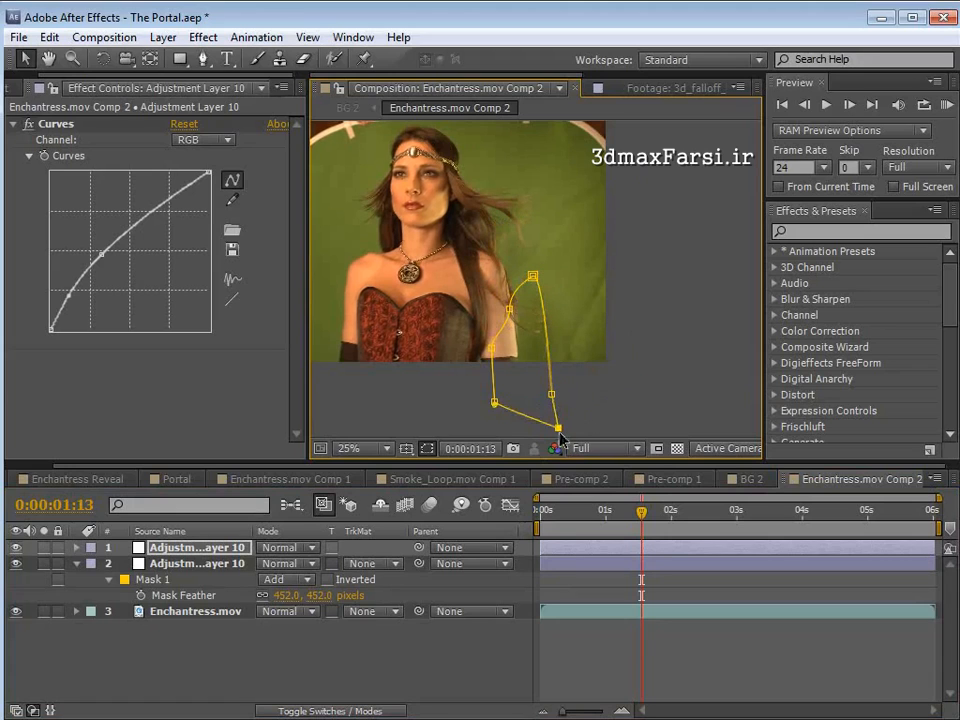
Step: Raise the midtones of the duplicate adjustment layer's curve and compare the result with the original footage soloed
drag(73, 292, 107, 247)
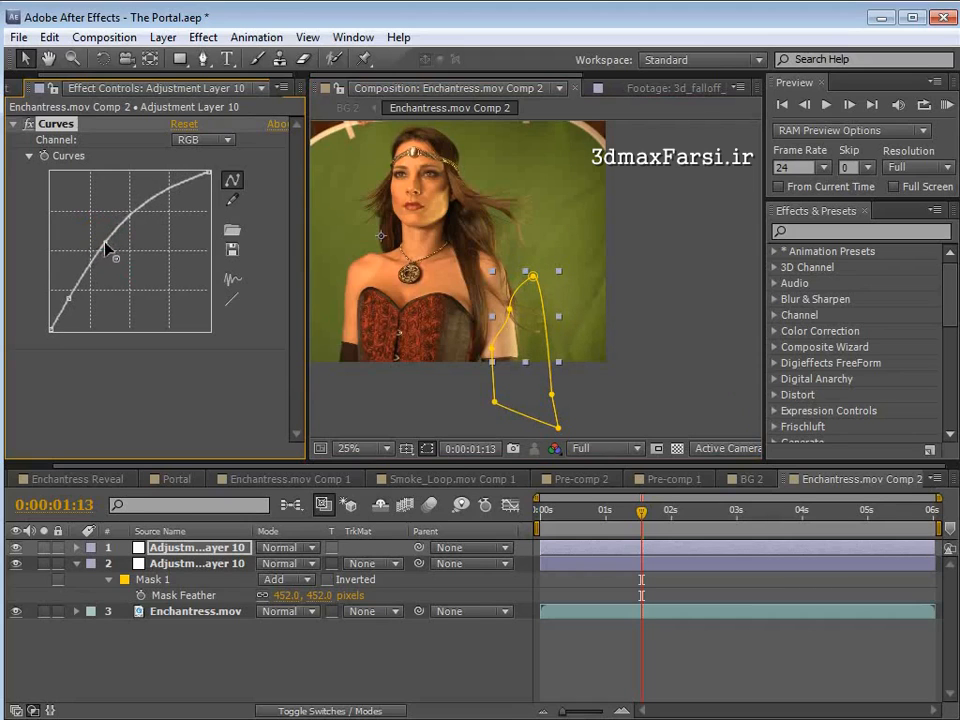
click(660, 654)
click(42, 611)
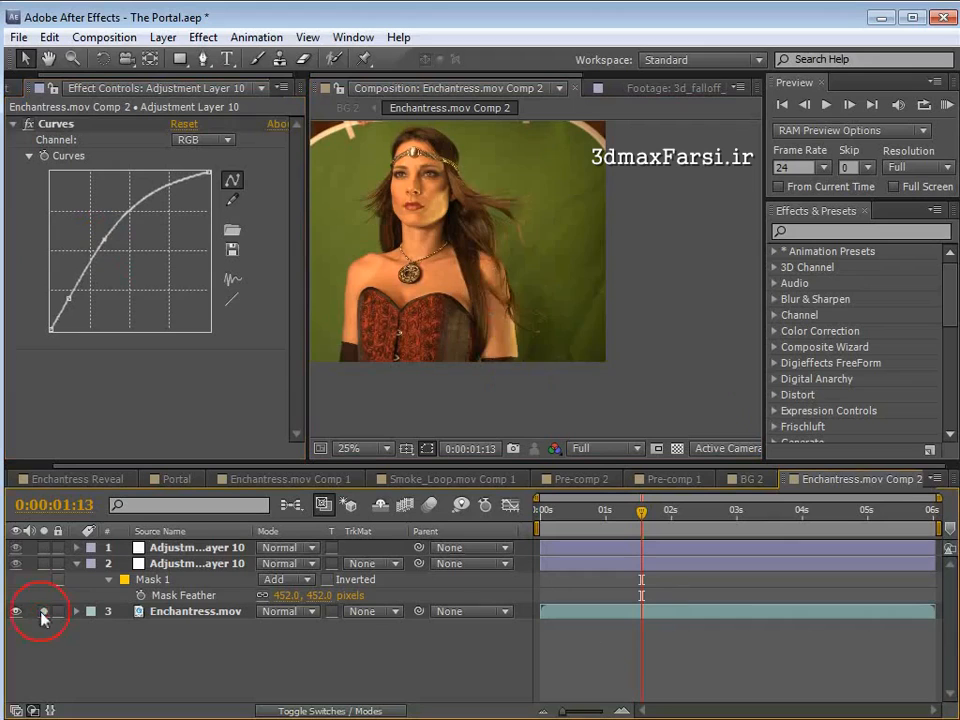
click(42, 611)
click(46, 611)
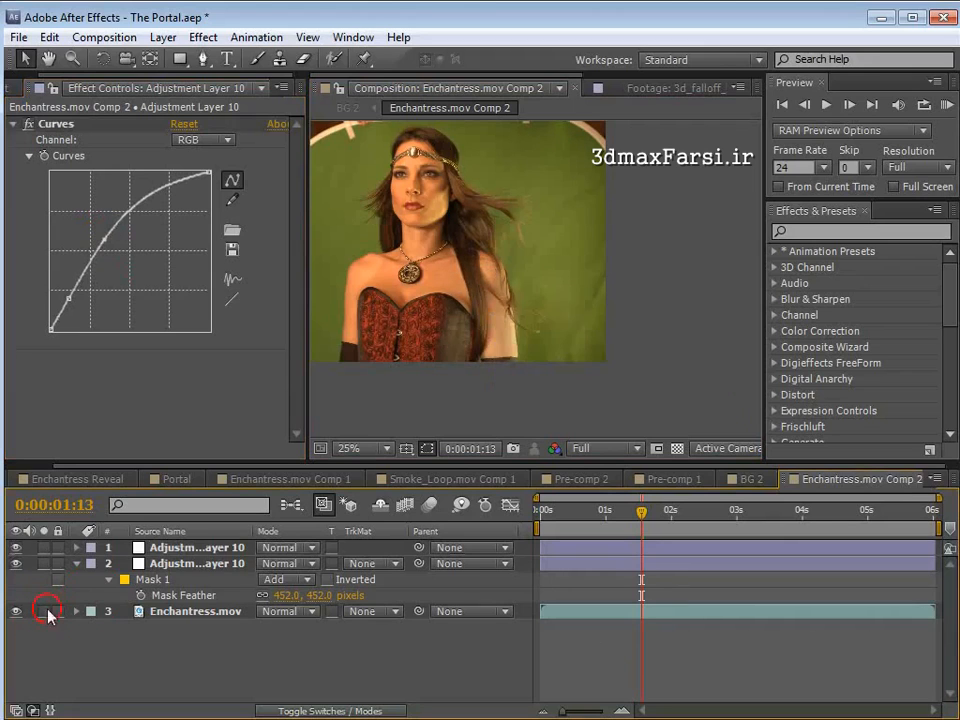
Step: Set the lower adjustment layer's opacity to 88%
click(200, 570)
key(t)
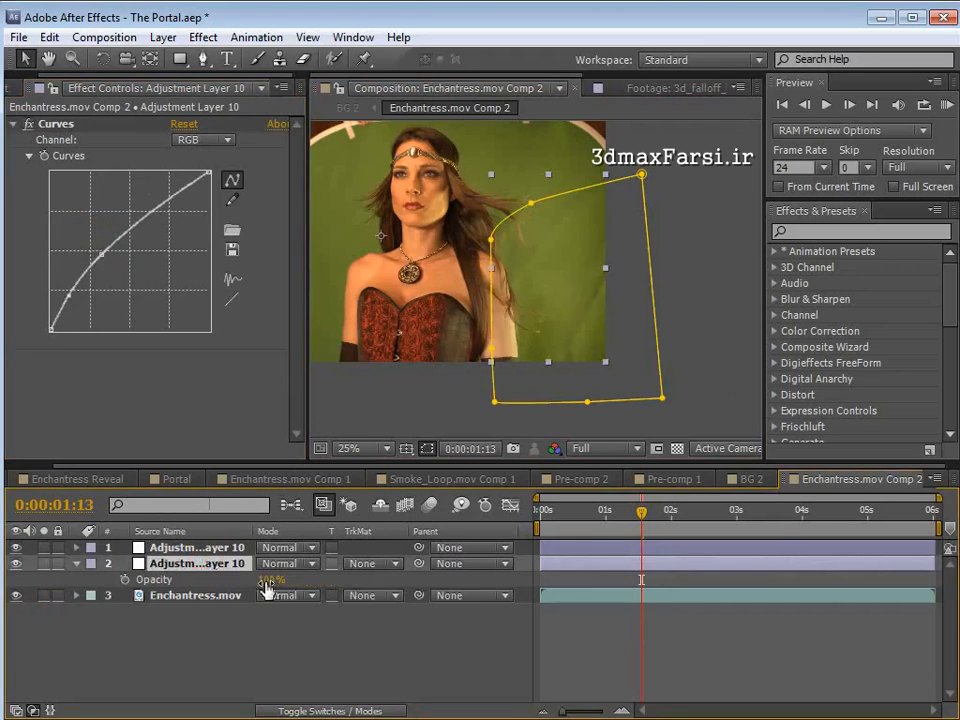
drag(252, 579, 256, 579)
click(642, 668)
Step: Scrub through the pre-comp to check the brightened green screen as the woman moves
key(space)
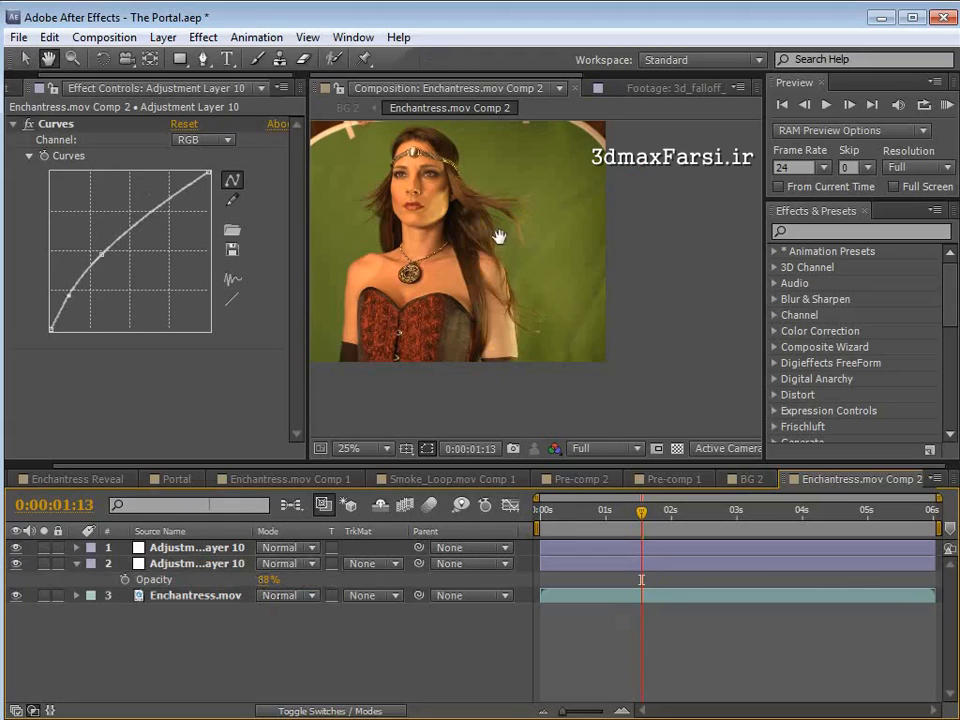
drag(503, 244, 566, 276)
key(space)
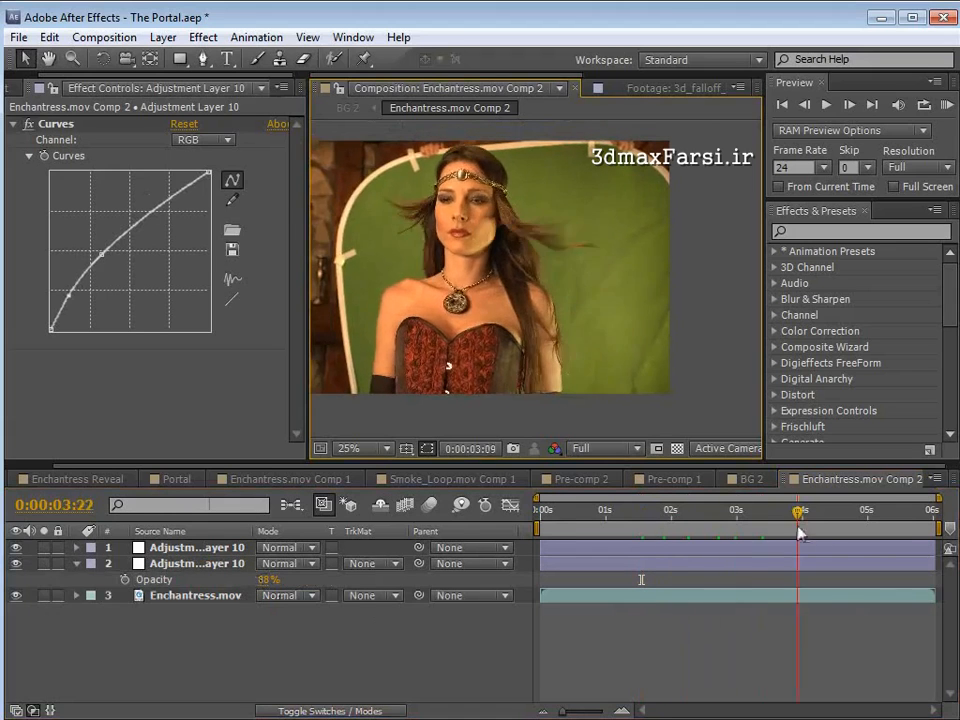
drag(770, 534, 499, 540)
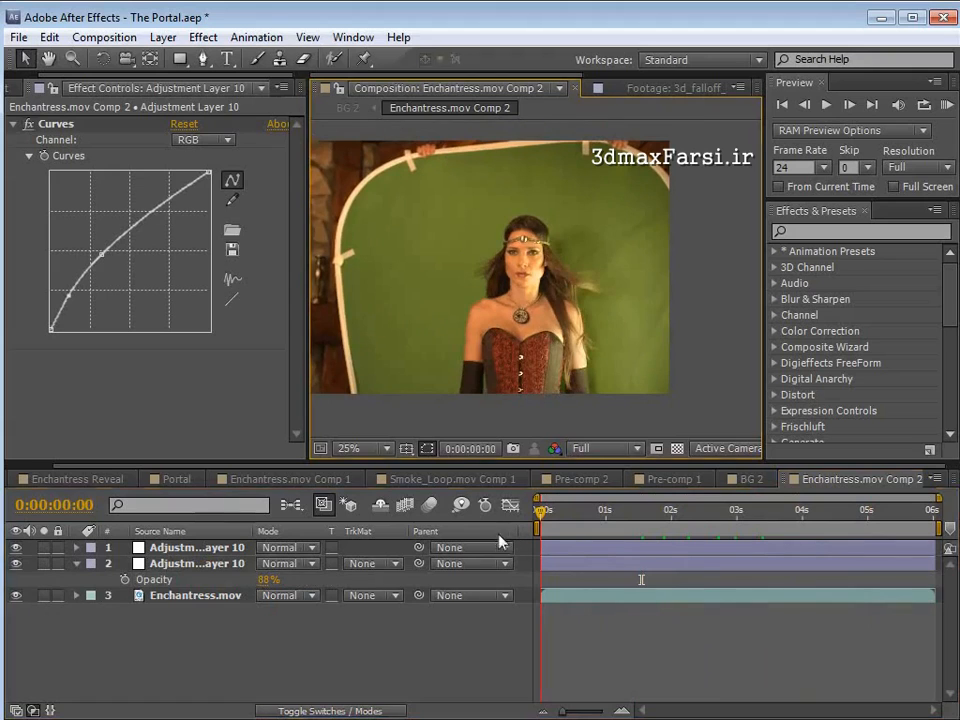
Step: Return to the BG 2 composition at 0:00:01:19 and switch Keylight's View to Screen Matte, framing the arm and hair
click(751, 479)
scroll(557, 321, up, 2)
click(567, 515)
drag(567, 520, 656, 518)
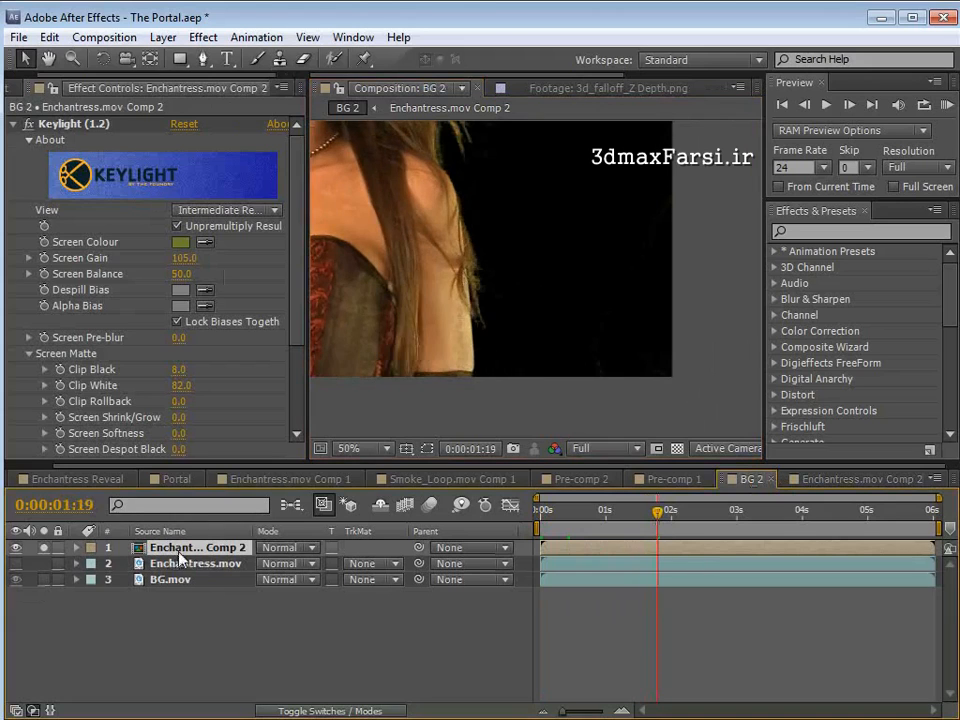
key(space)
drag(452, 266, 474, 285)
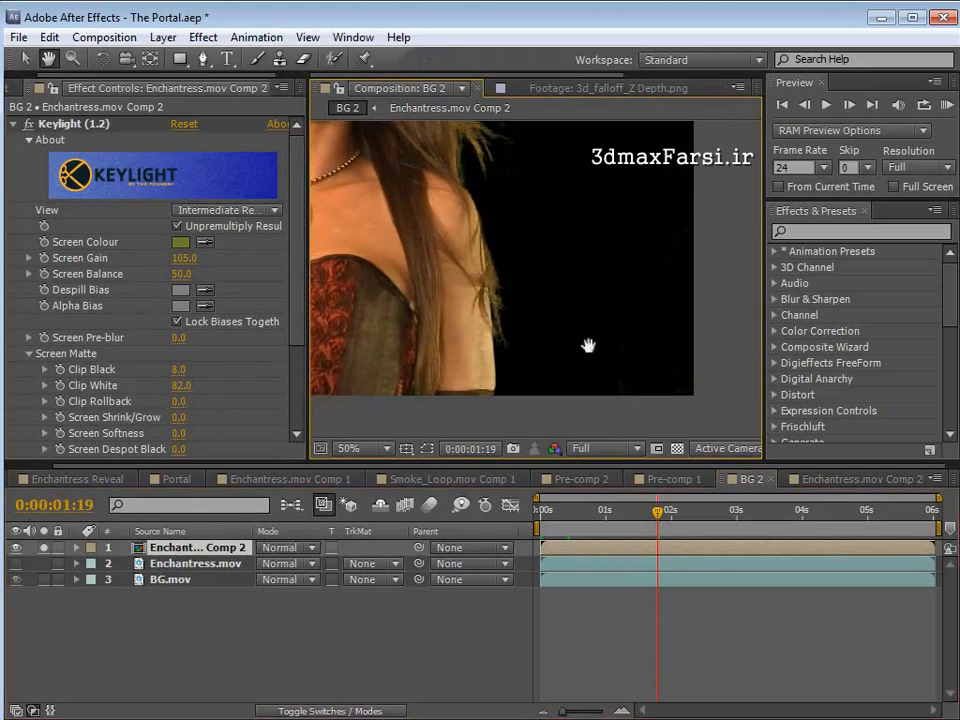
click(201, 214)
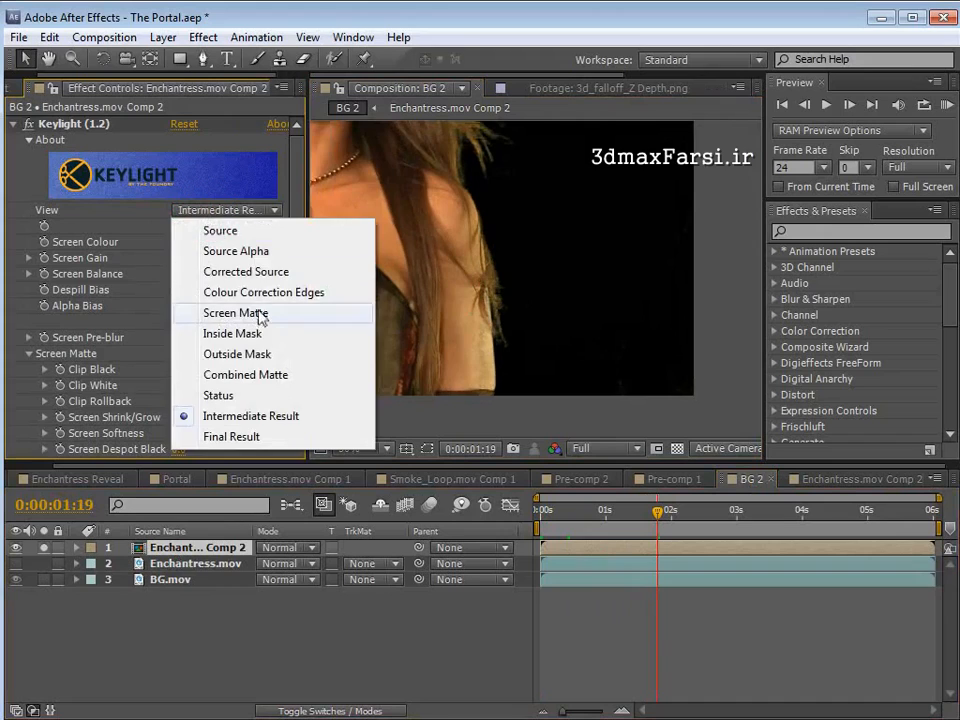
click(212, 313)
key(space)
drag(456, 334, 510, 272)
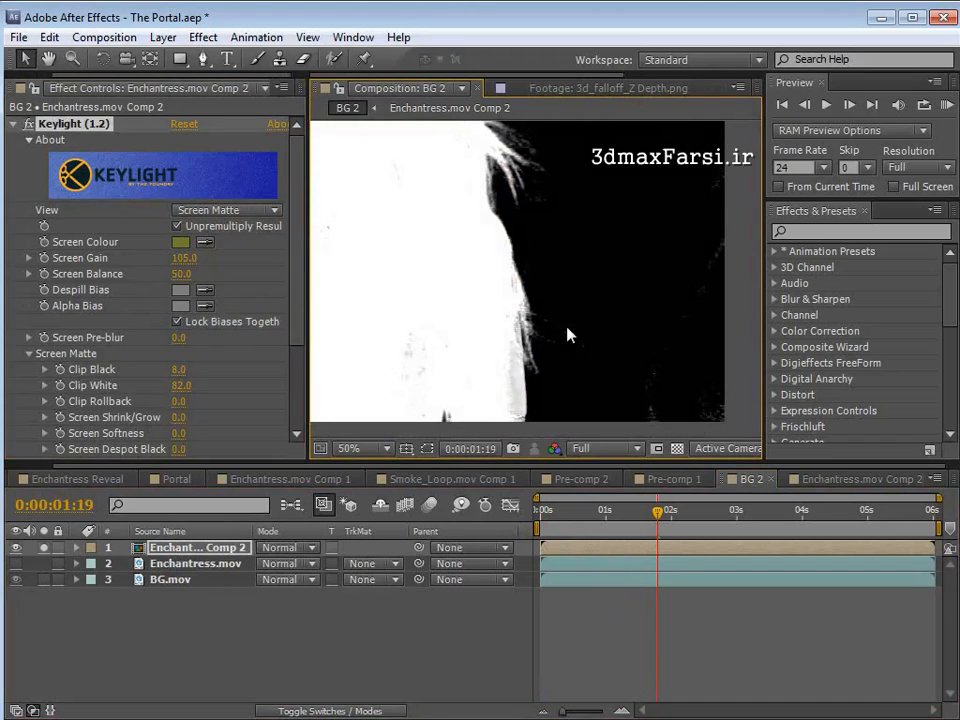
Step: Take a snapshot of the matte, hide both adjustment layers in Enchantress.mov Comp 2, and return to BG 2
click(513, 450)
click(840, 479)
click(15, 563)
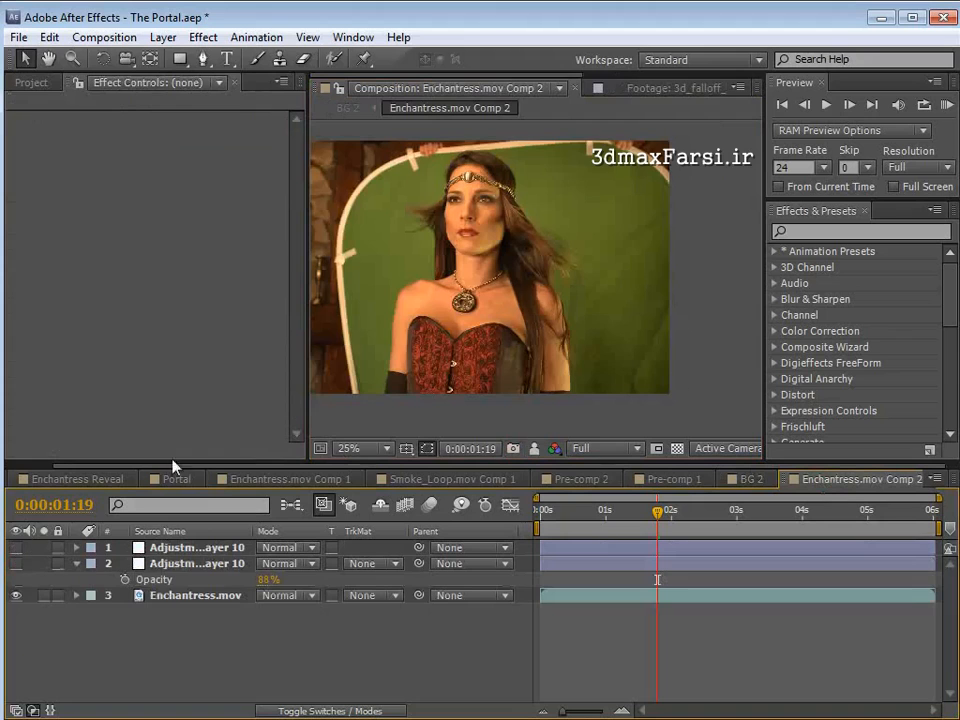
click(742, 479)
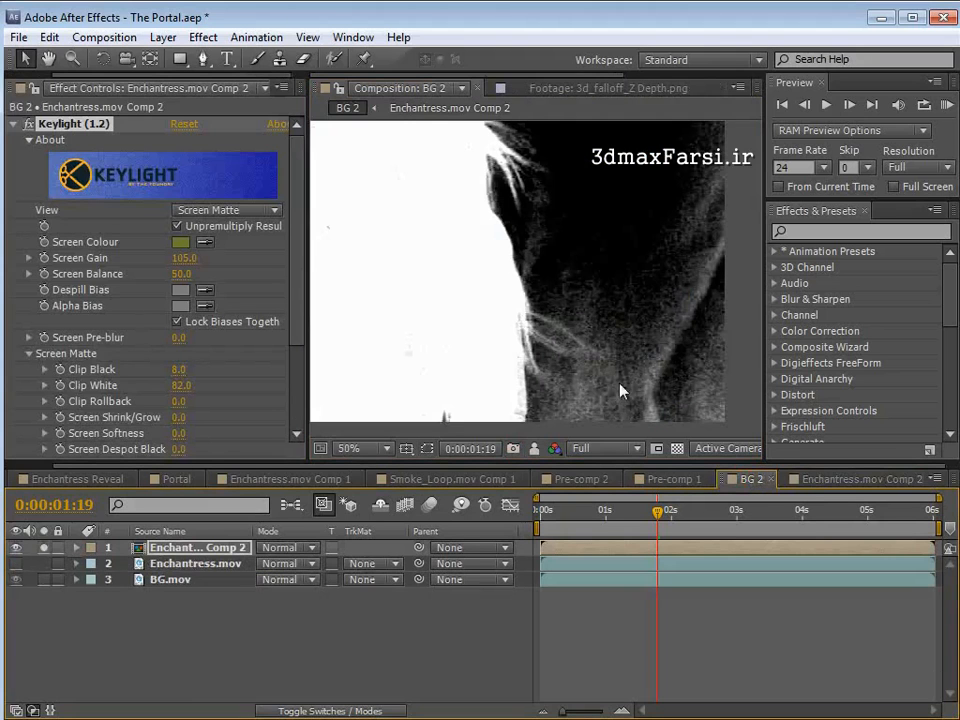
Step: Compare the current matte with the stored snapshot and examine the edges around the arm, head and hair
click(537, 452)
click(537, 452)
click(537, 452)
key(space)
drag(604, 277, 609, 364)
drag(544, 279, 493, 259)
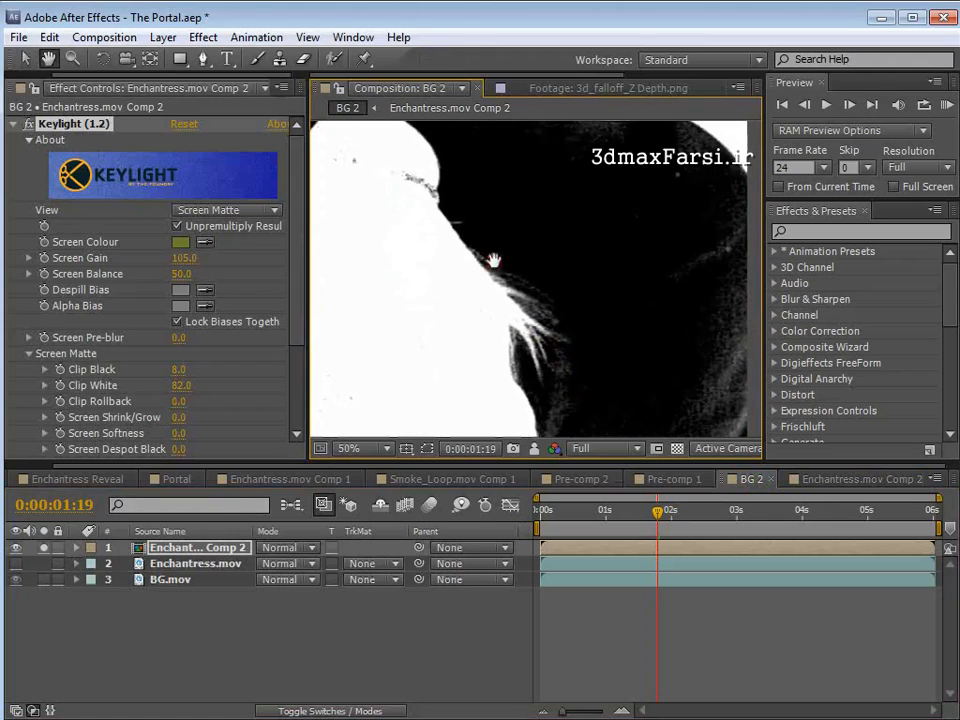
Step: Compare the screen matte with the stored snapshot along the shoulder hair, arm and lower green screen
scroll(520, 323, up, 1)
drag(520, 323, 503, 261)
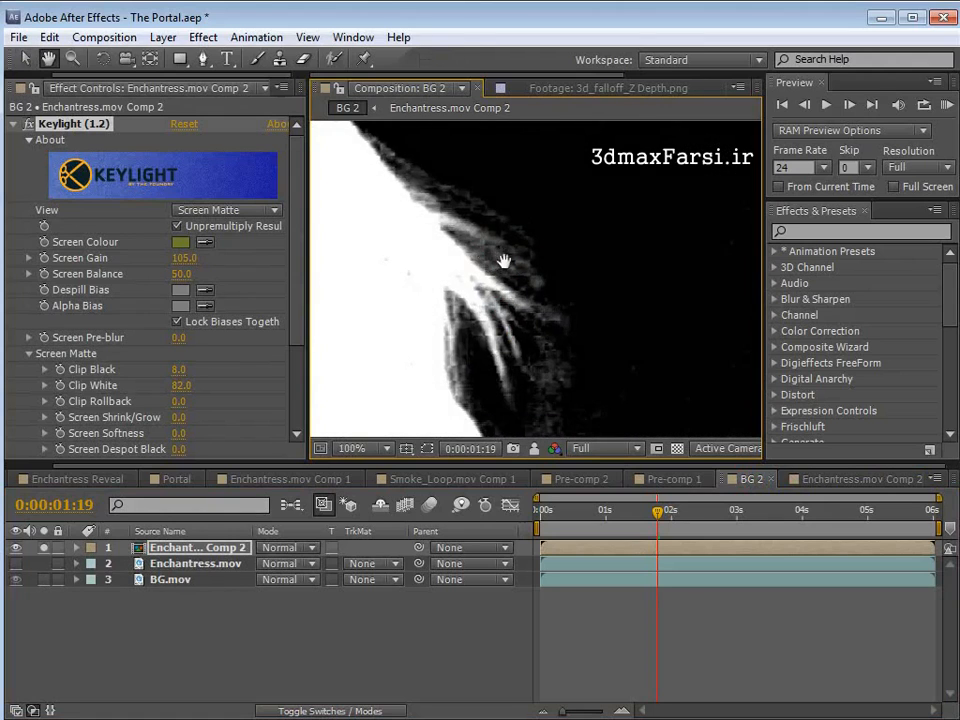
scroll(510, 268, down, 2)
drag(529, 252, 531, 263)
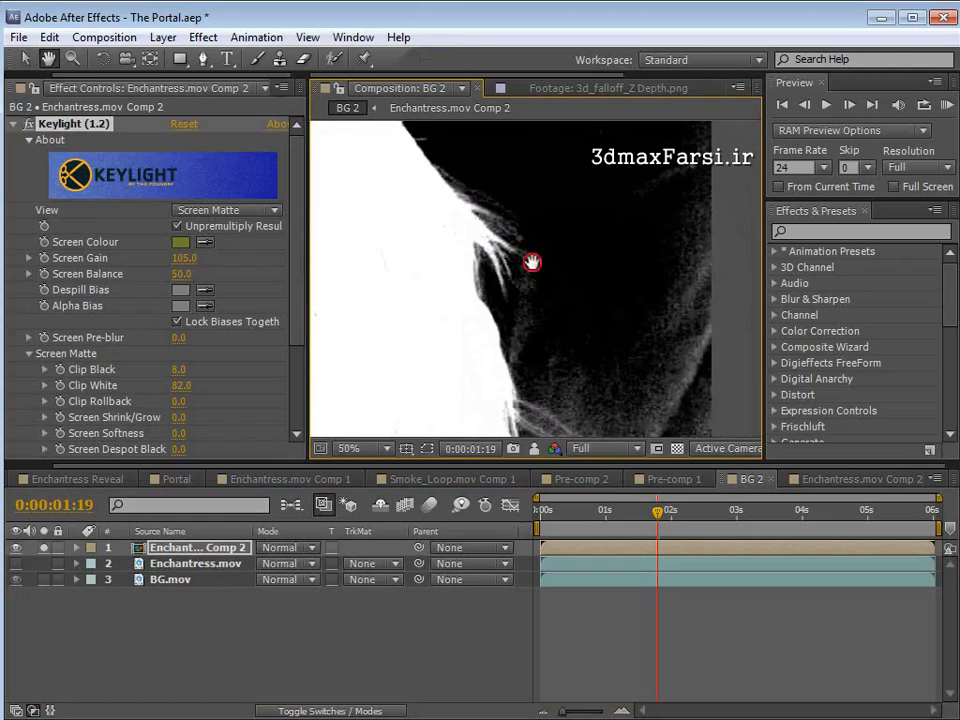
click(538, 453)
click(538, 453)
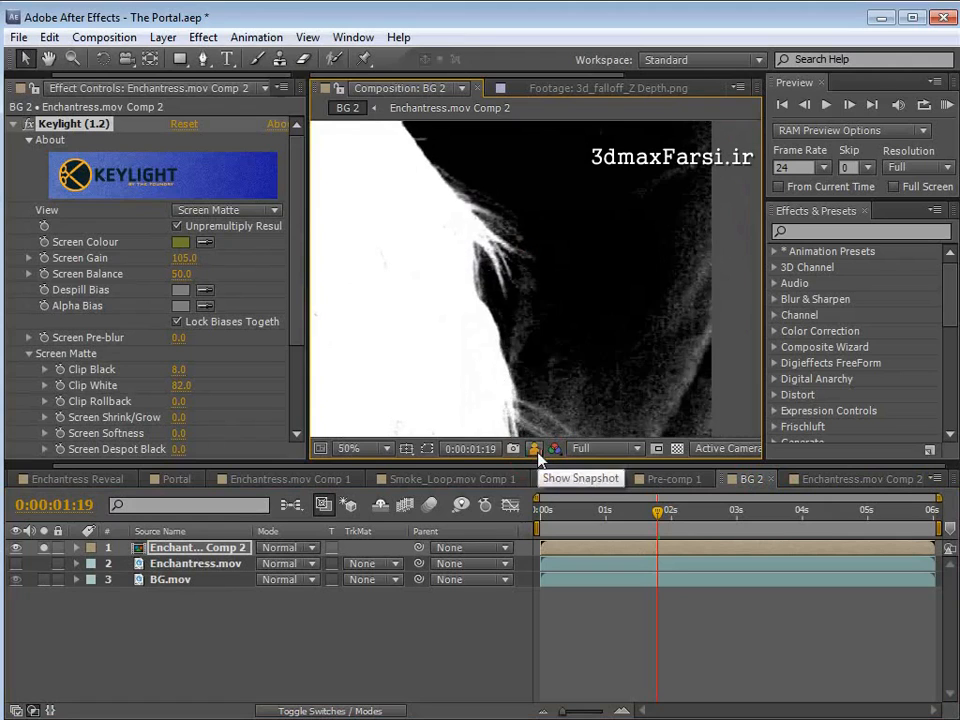
drag(628, 406, 625, 369)
click(533, 450)
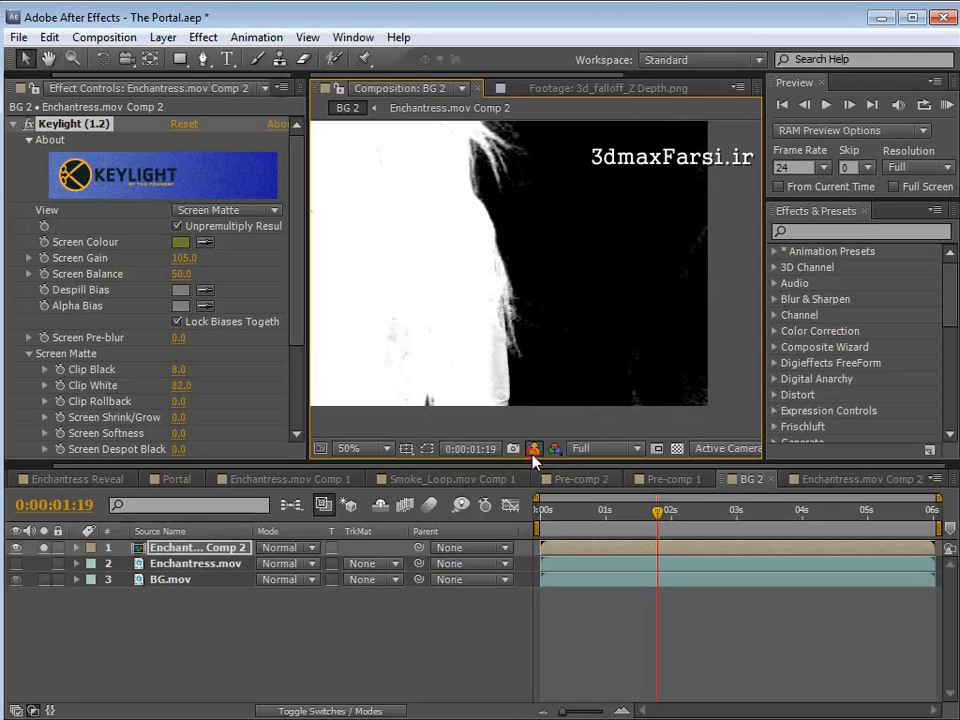
click(532, 453)
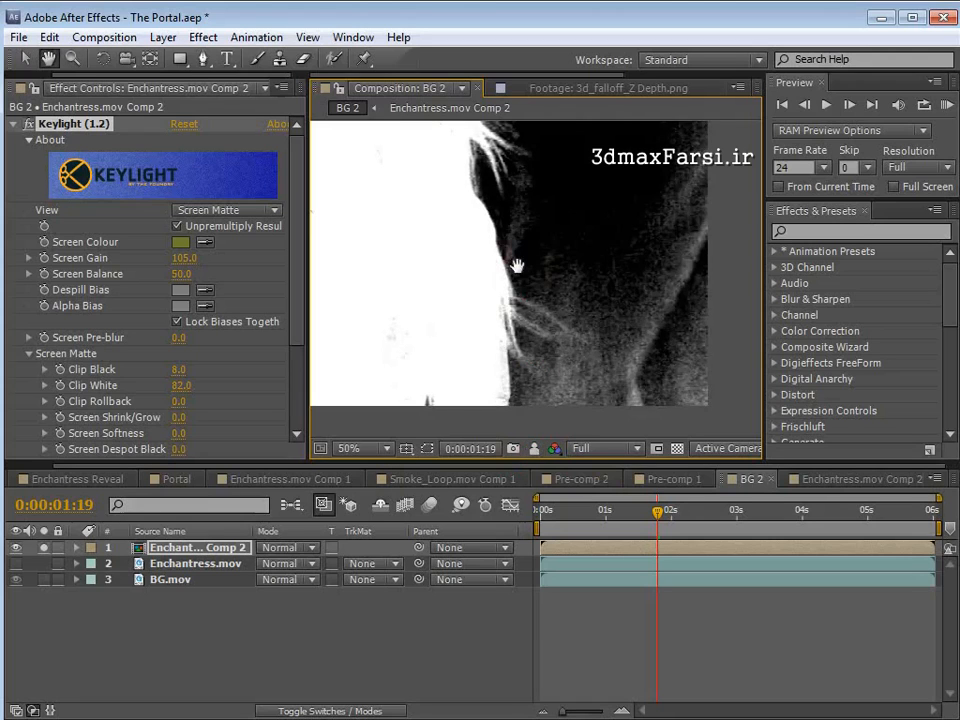
Step: Set Keylight's View to Intermediate Result and frame the woman's arm
scroll(516, 266, down, 2)
drag(483, 199, 531, 275)
key(v)
click(218, 213)
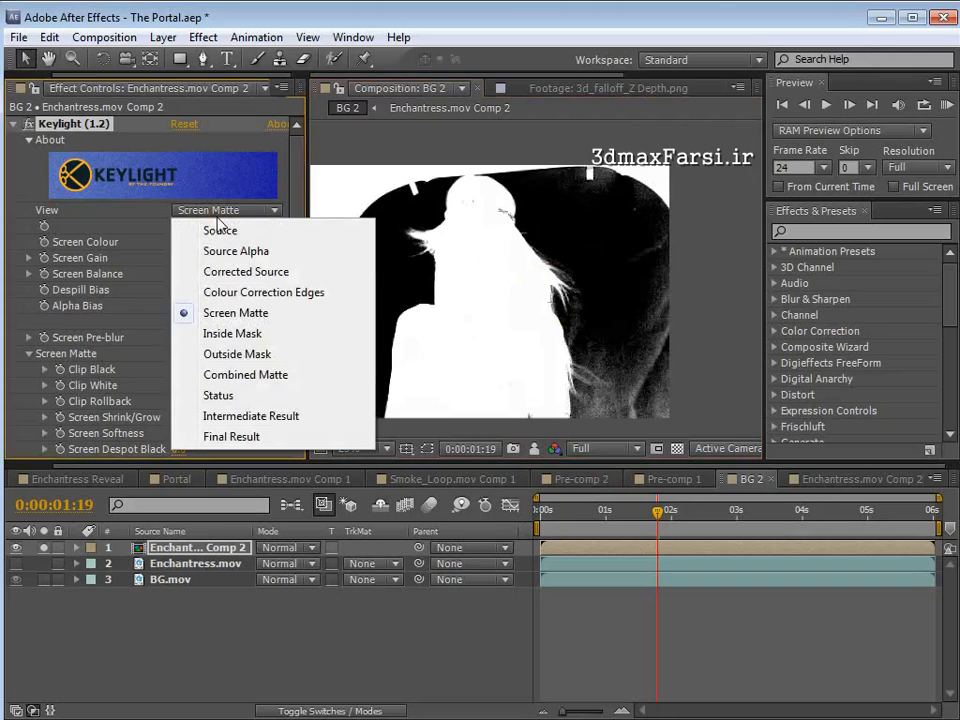
click(244, 425)
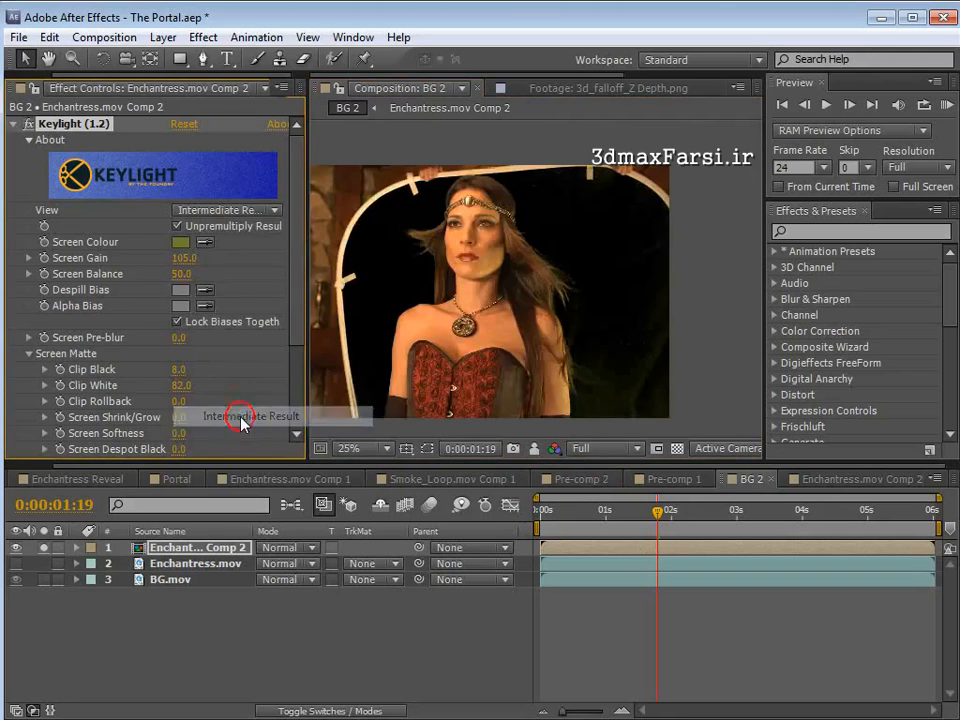
scroll(574, 381, up, 2)
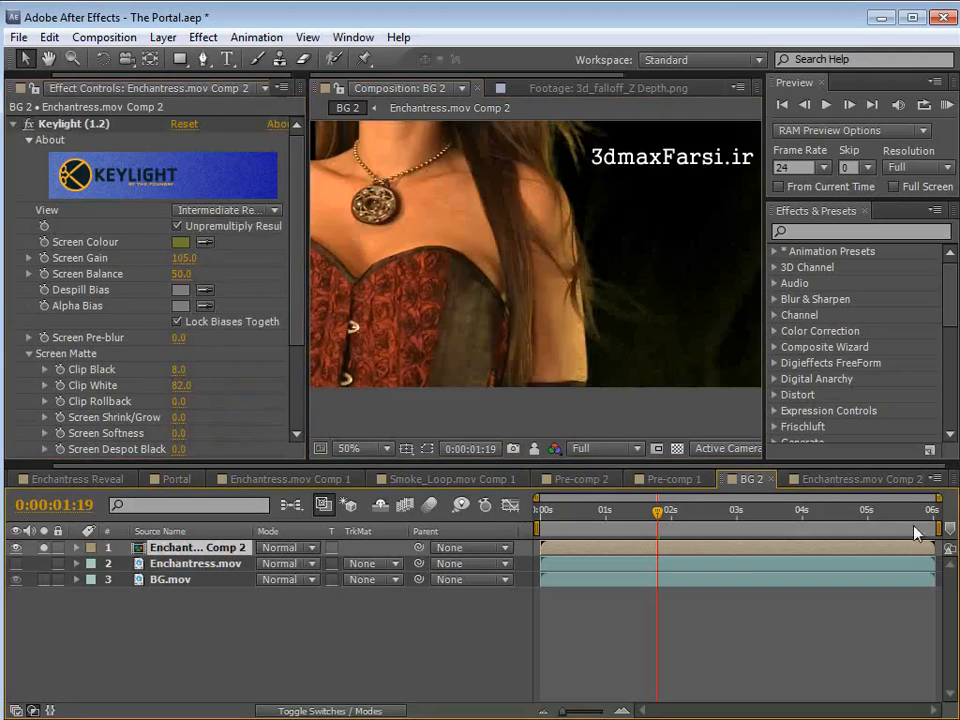
Step: Show both adjustment layers again in Enchantress.mov Comp 2, inspect the green near the arm, and return to BG 2
click(790, 479)
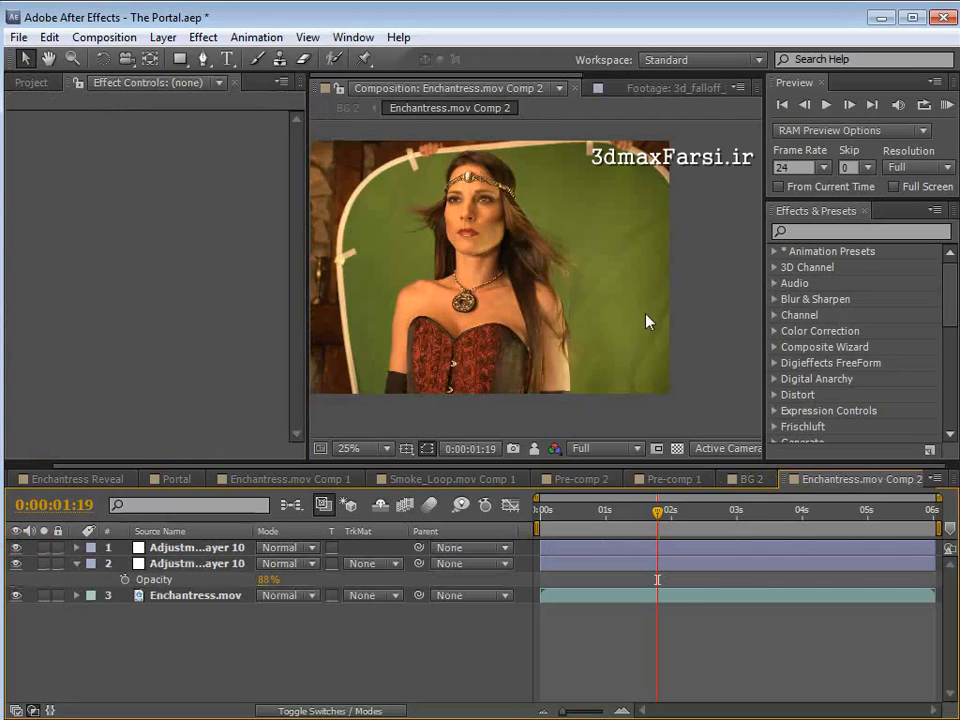
key(space)
scroll(612, 329, up, 2)
drag(640, 396, 600, 298)
drag(665, 342, 647, 314)
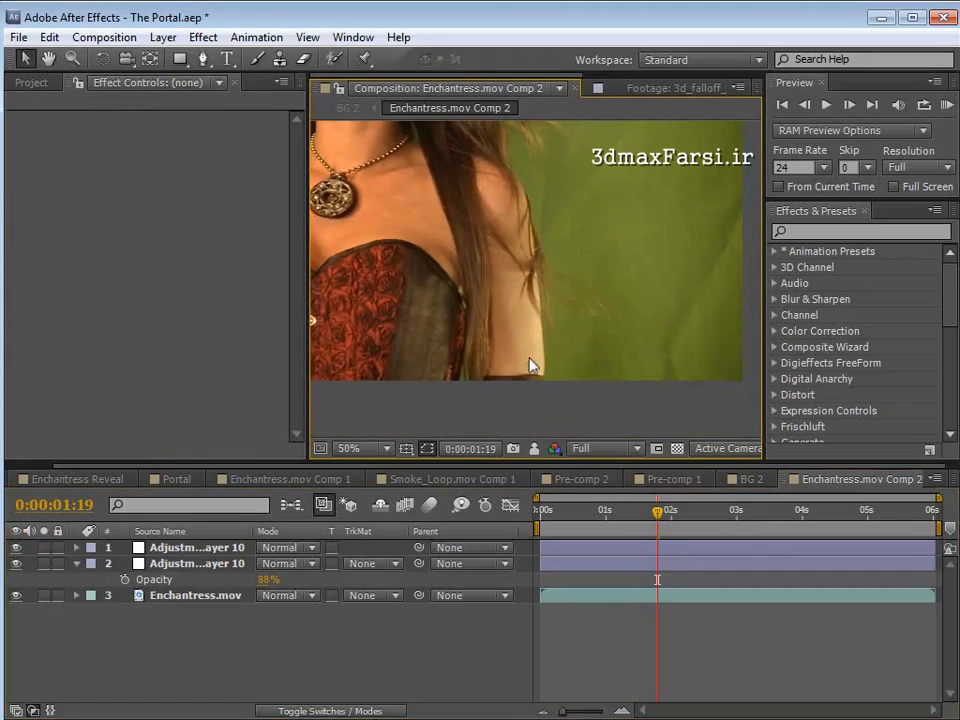
scroll(550, 345, down, 2)
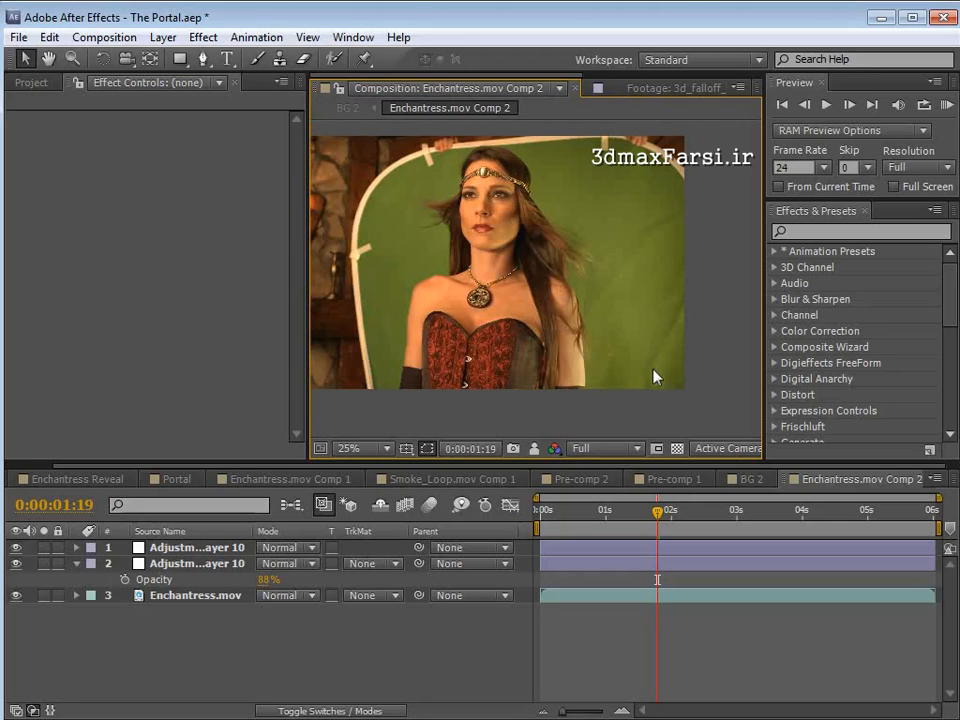
click(750, 479)
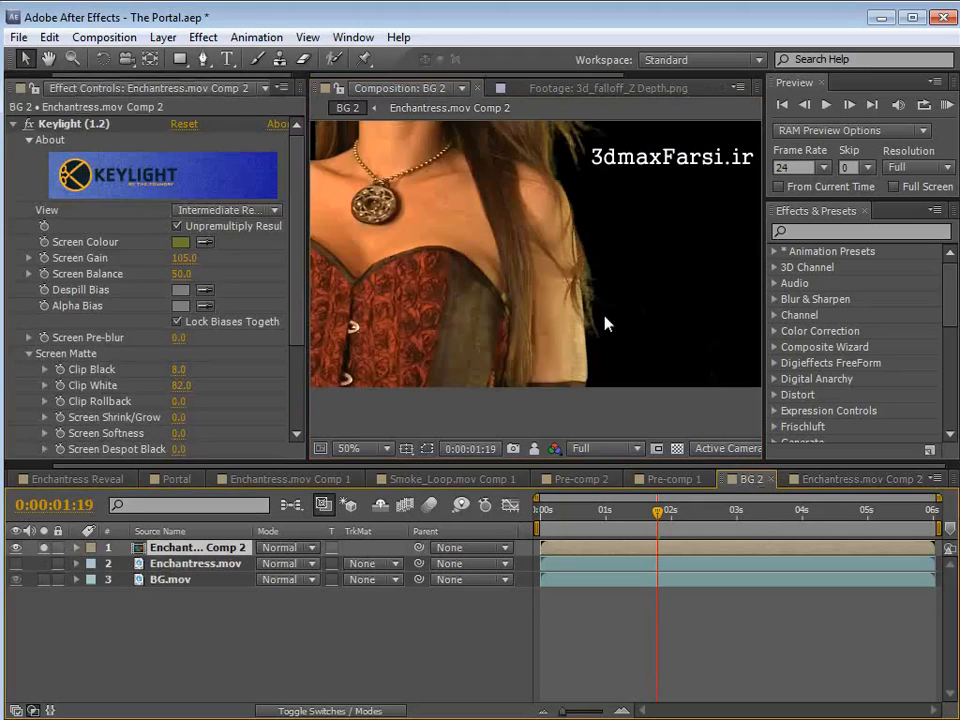
scroll(519, 268, down, 2)
drag(518, 268, 572, 332)
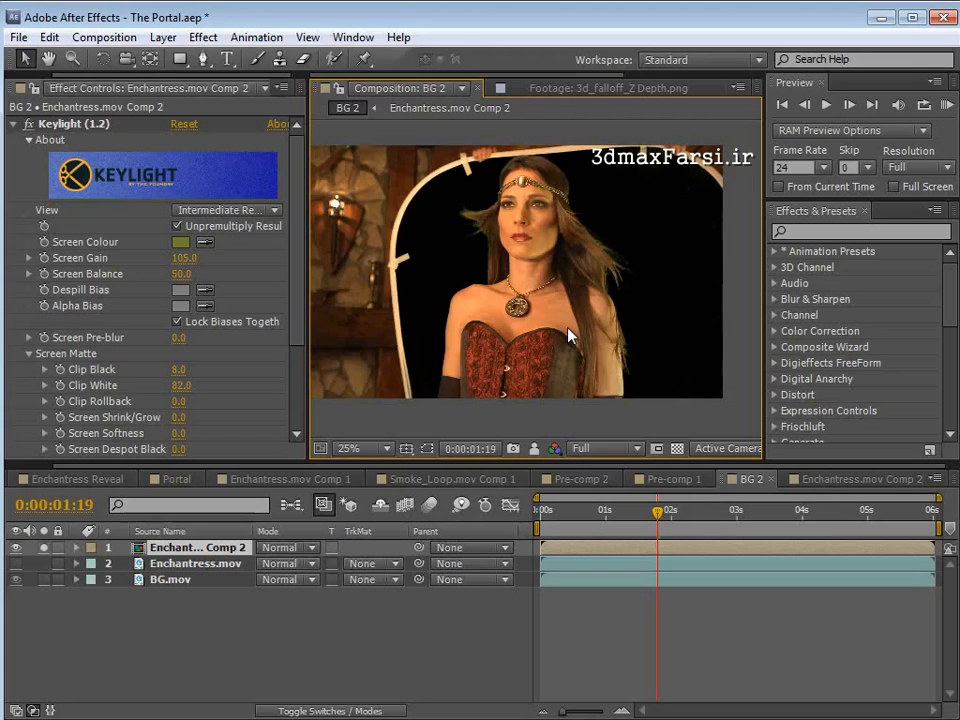
Step: Unsolo and hide the keyed pre-comp, show Enchantress.mov, and set its track matte to Alpha Matte "Enchantress.mov Comp 2"
click(43, 547)
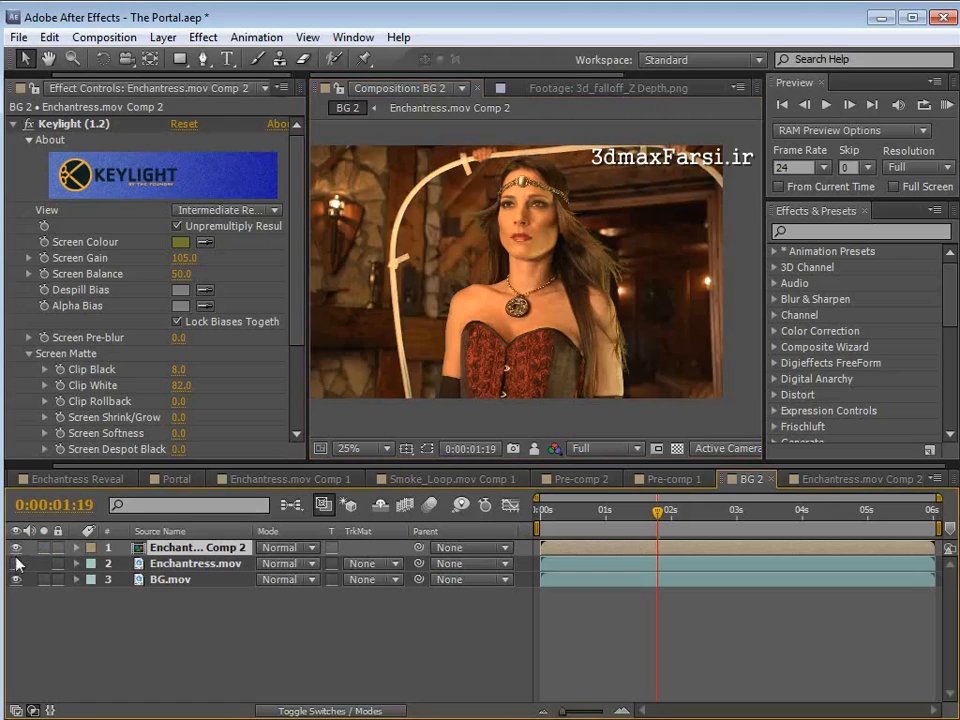
click(15, 547)
click(184, 566)
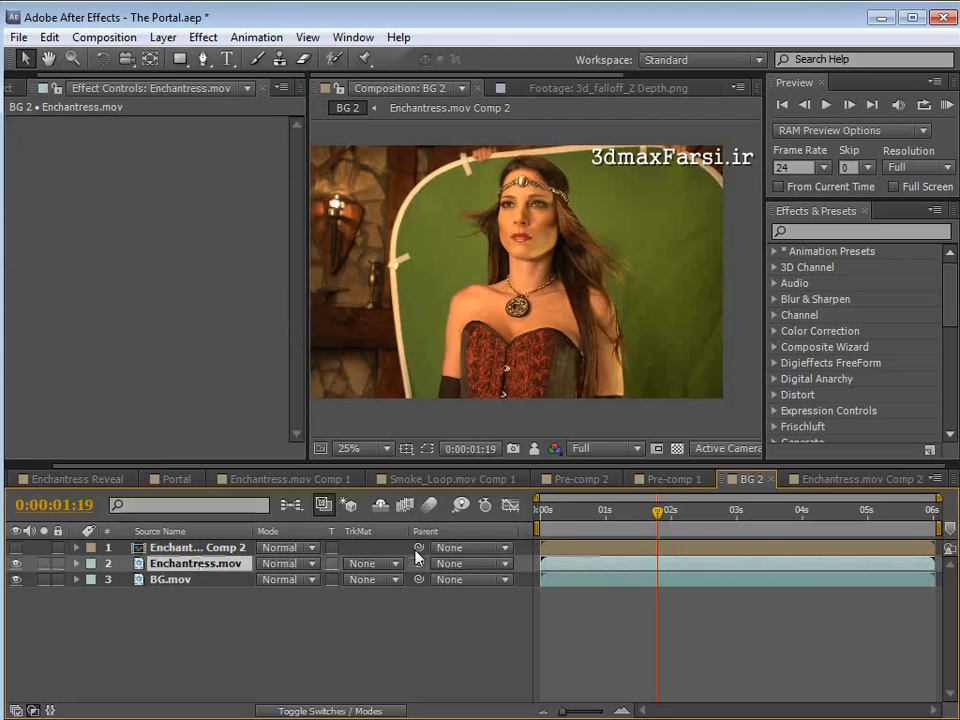
click(372, 564)
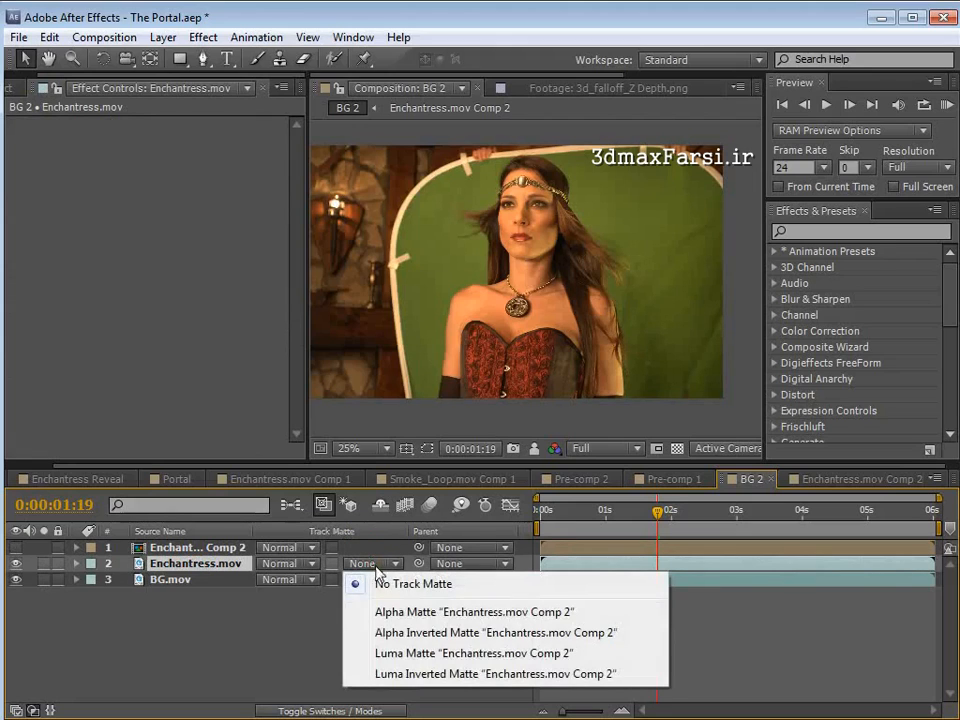
click(400, 612)
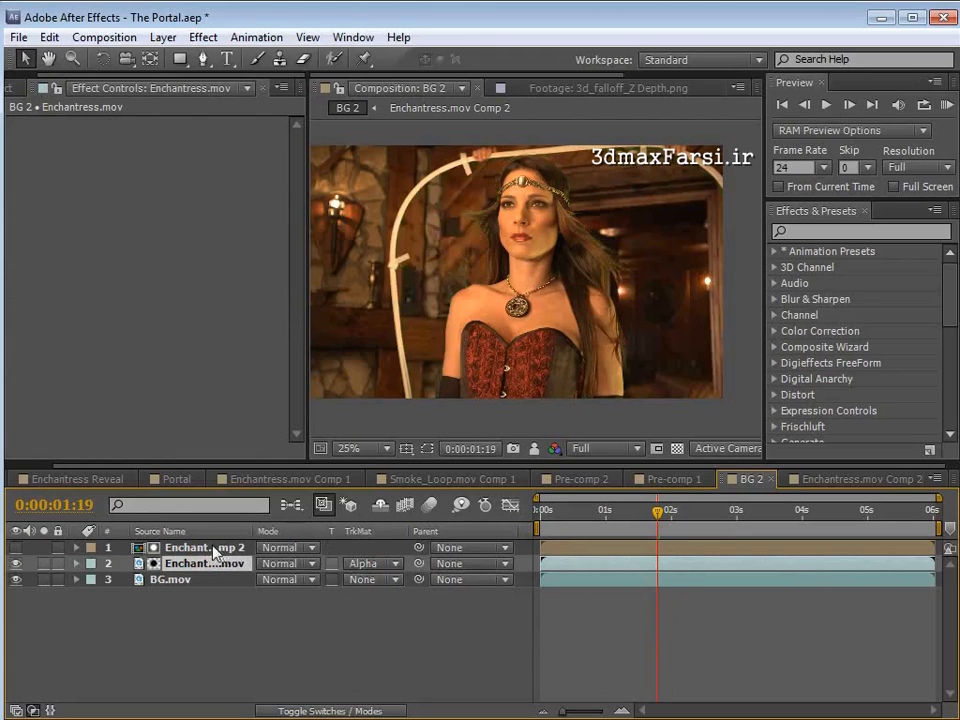
Step: Compare the arm and corset area with the keyed pre-comp layer shown and hidden above the matted Enchantress.mov
click(70, 549)
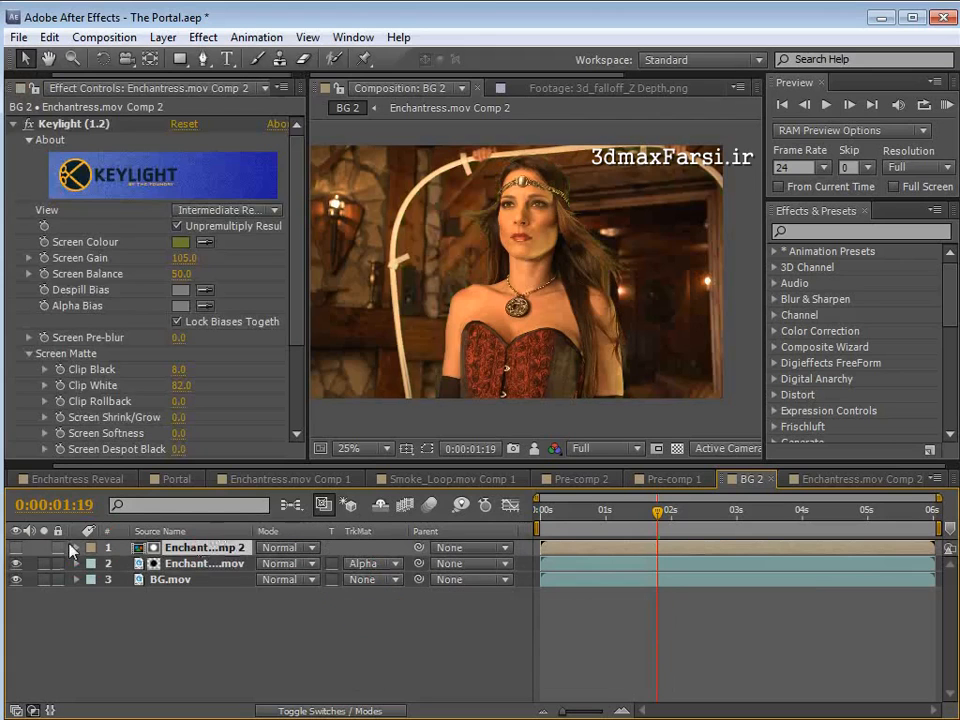
click(80, 130)
key(space)
scroll(641, 364, up, 2)
drag(641, 364, 613, 304)
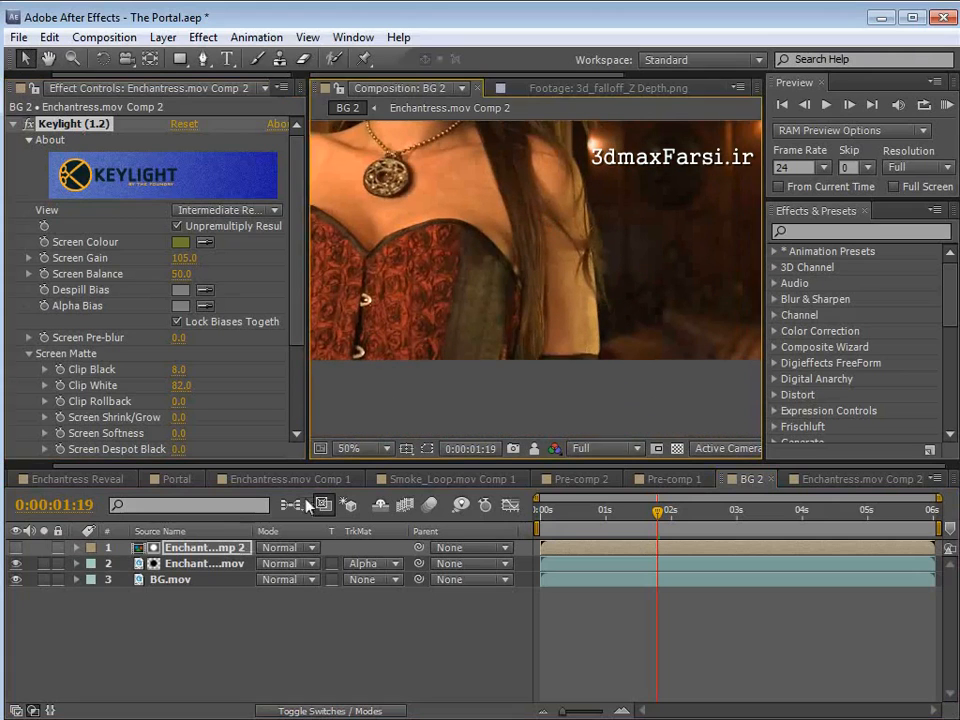
click(183, 566)
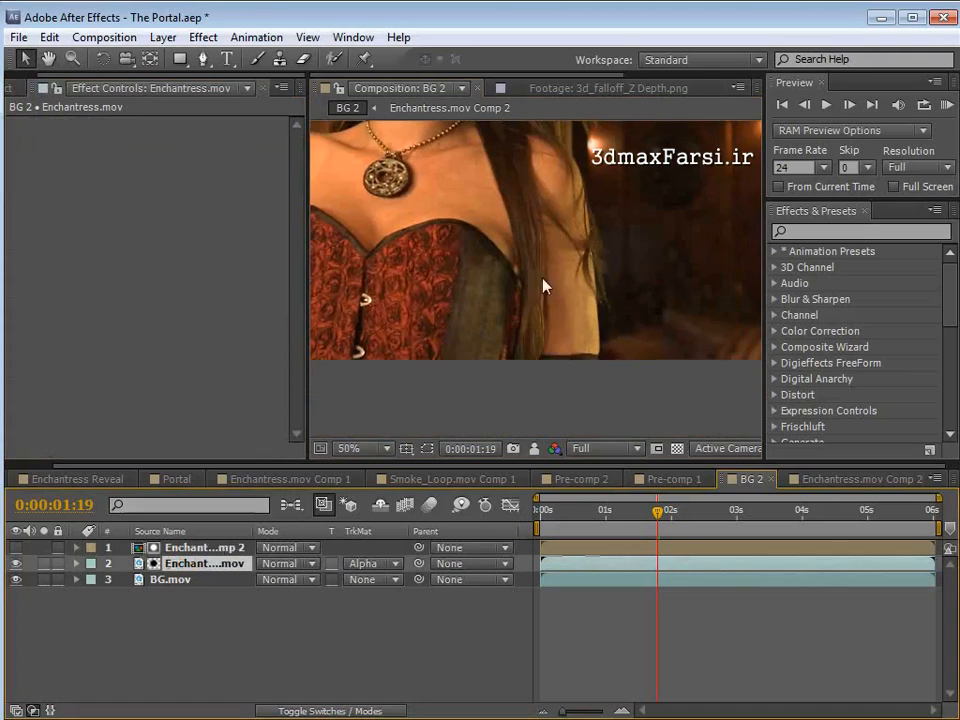
click(15, 548)
click(15, 548)
click(15, 548)
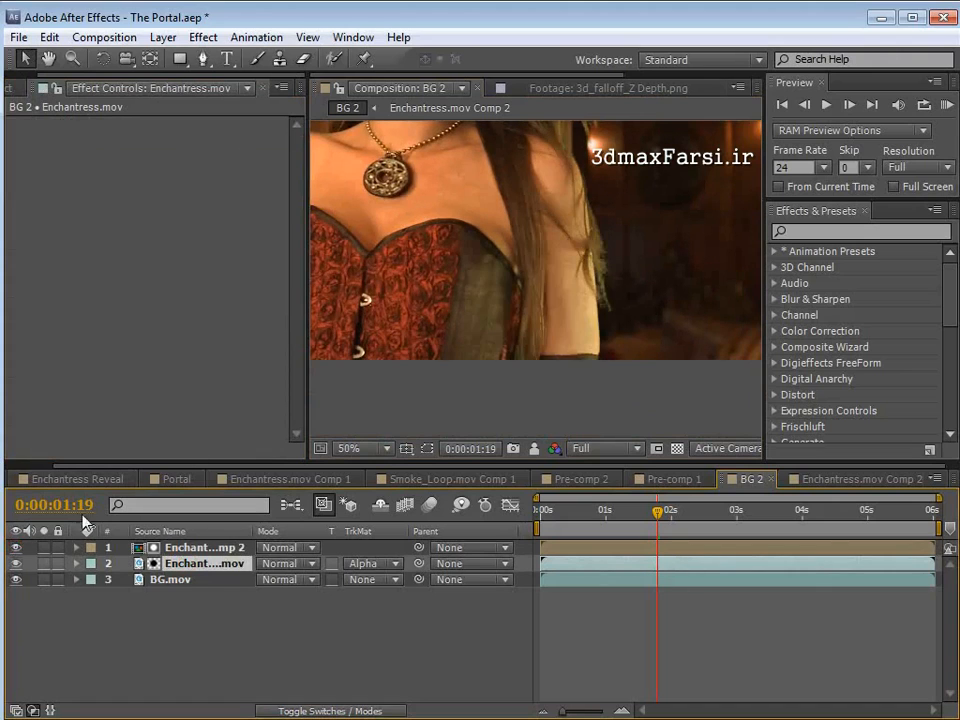
click(15, 548)
click(15, 548)
click(15, 549)
Step: Frame the hair beside the woman's face and set Screen Pre-blur to 1 in the pre-comp layer's Keylight effect
key(space)
drag(590, 212, 583, 309)
scroll(583, 309, down, 2)
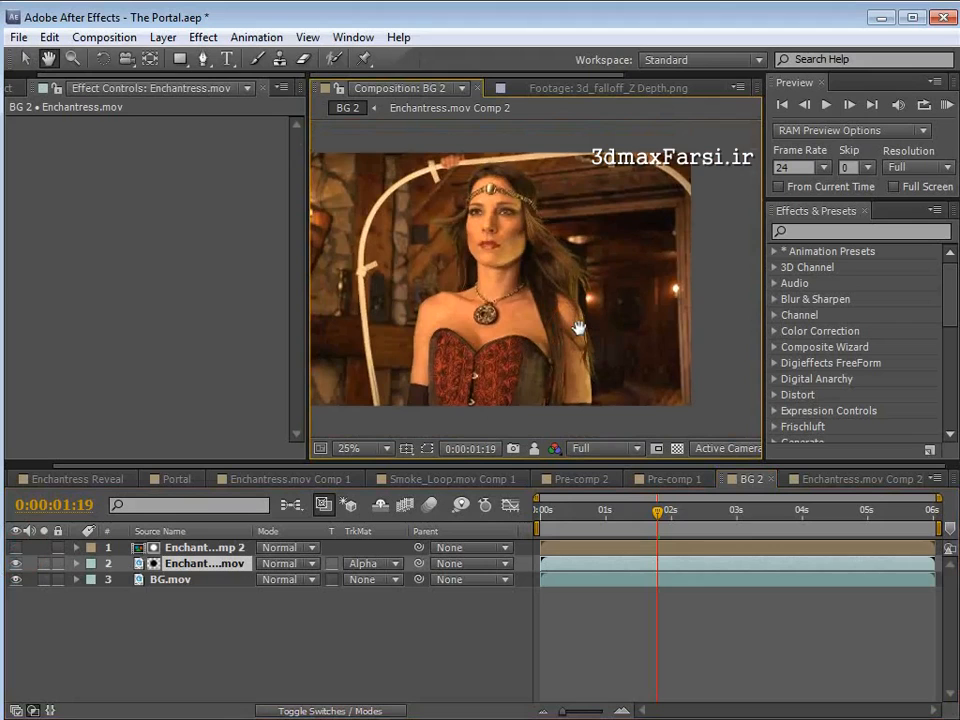
scroll(578, 328, up, 4)
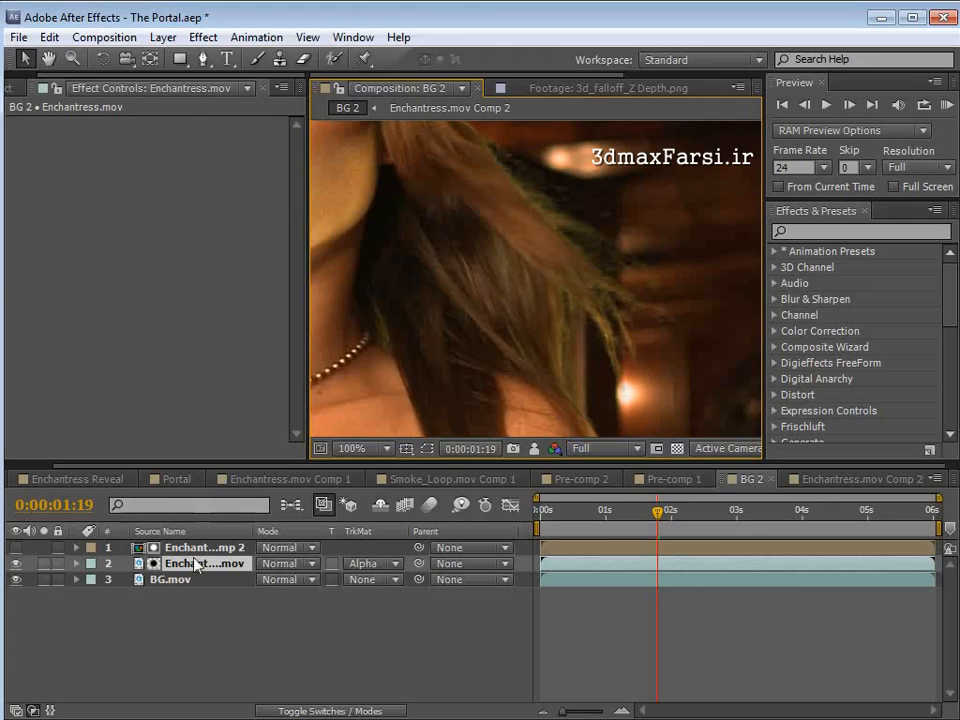
click(173, 548)
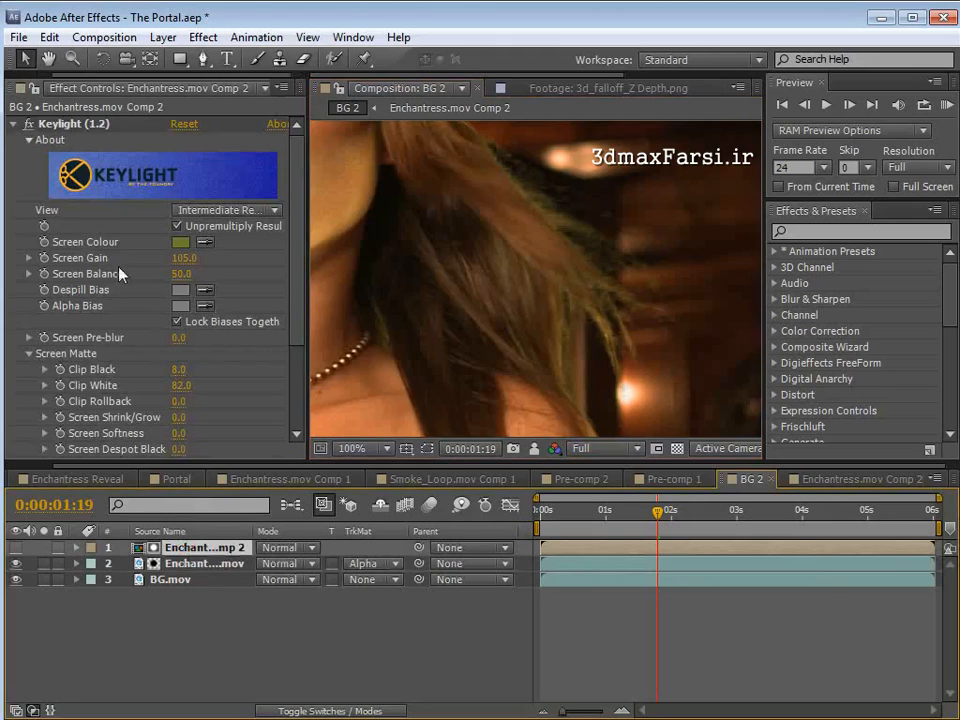
click(56, 136)
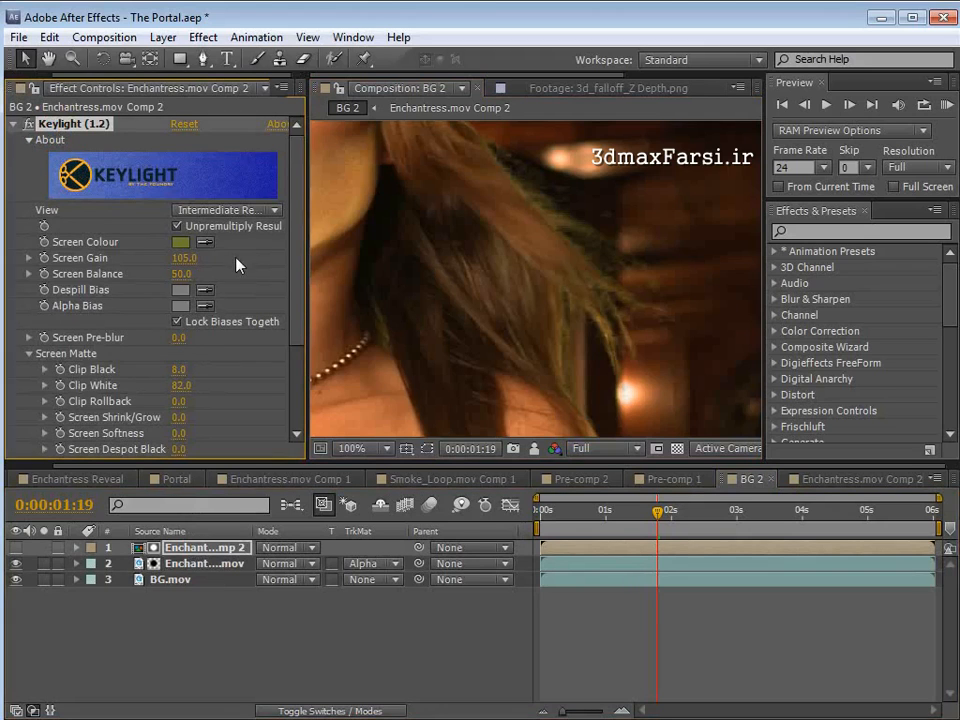
key(h)
drag(497, 304, 517, 272)
key(v)
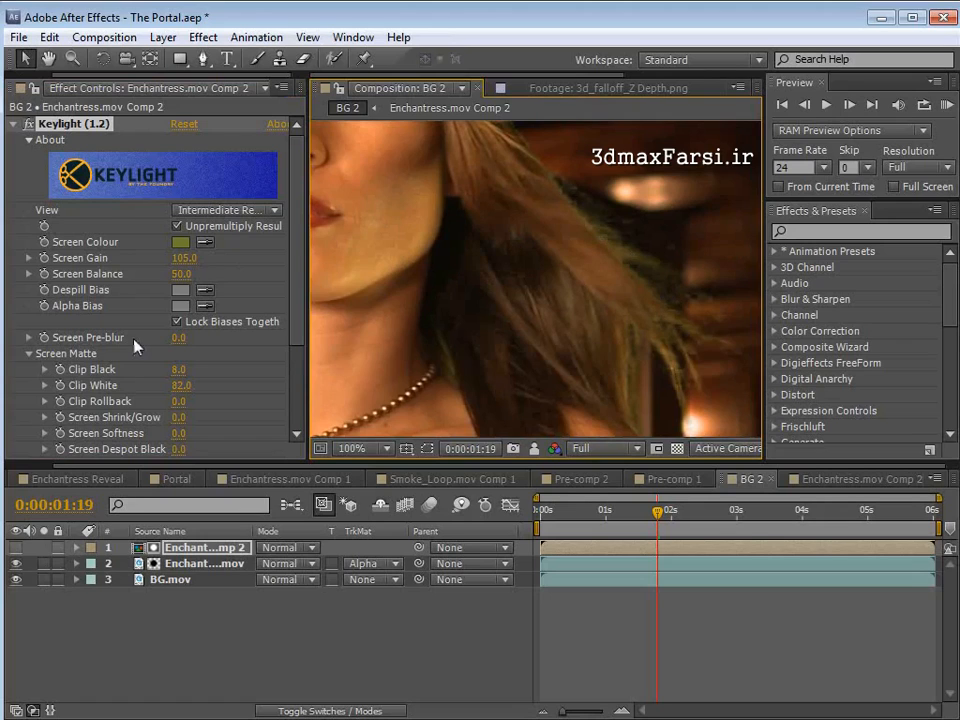
click(185, 338)
text(1)
key(Return)
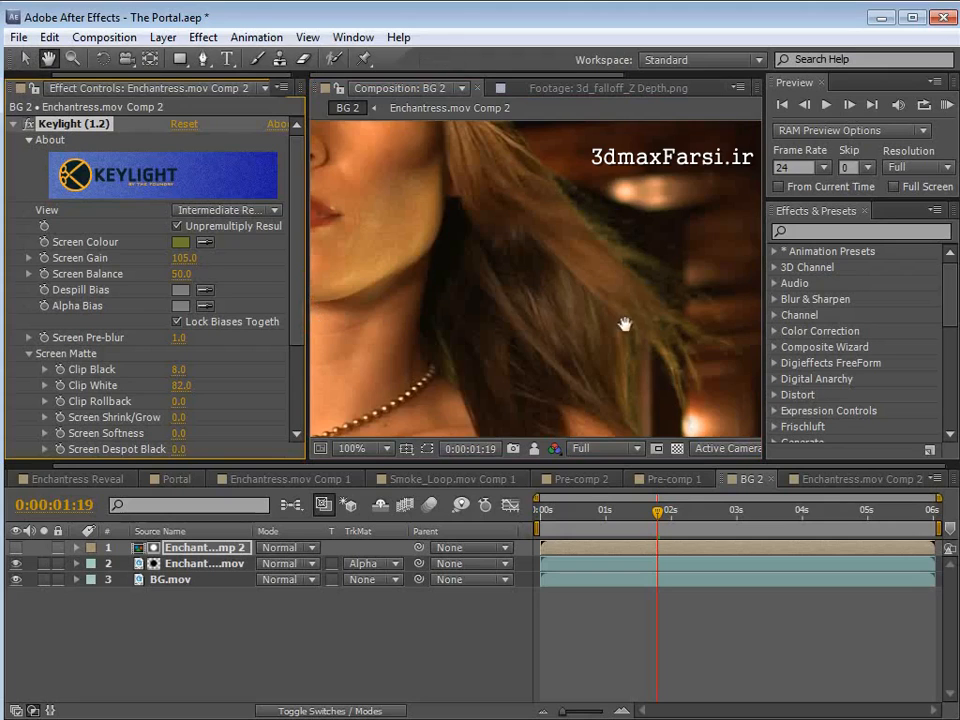
Step: Examine the hair edges around the face and neck, testing Keylight's Screen Balance
drag(624, 321, 484, 270)
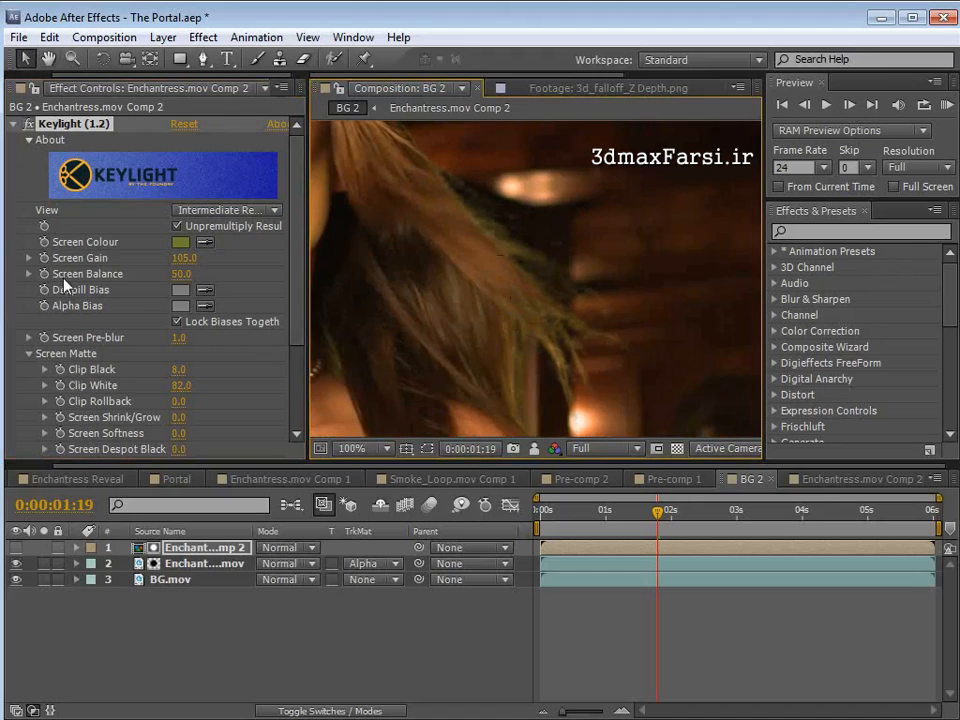
drag(455, 219, 562, 283)
drag(488, 283, 532, 267)
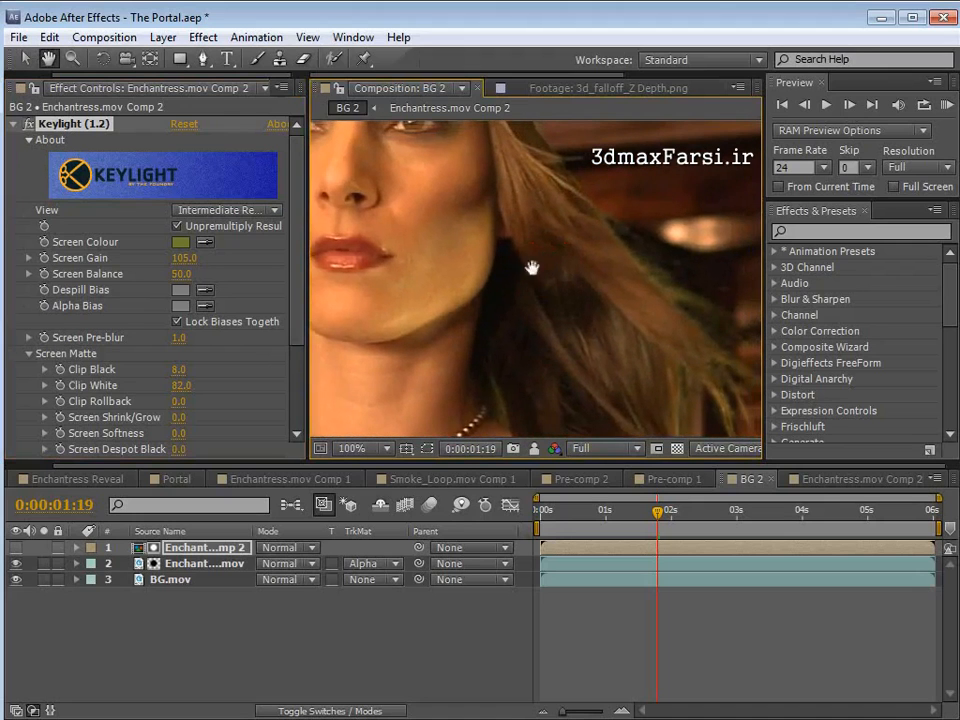
mouse_move(190, 285)
mouse_down()
mouse_move(147, 279)
mouse_move(191, 273)
mouse_move(182, 273)
mouse_move(197, 281)
mouse_up()
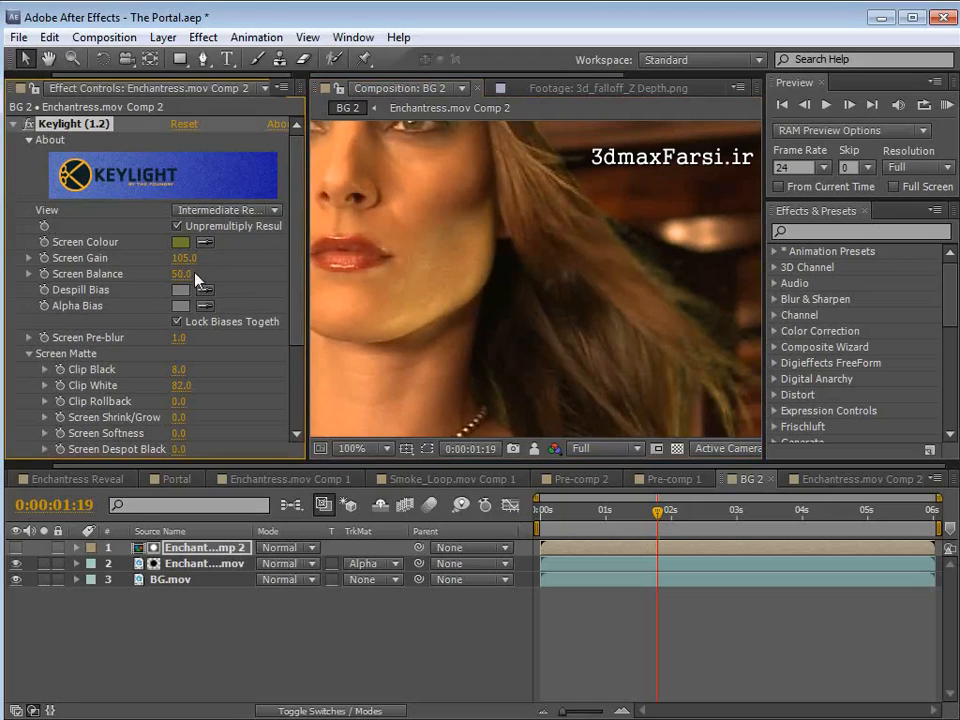
key(space)
drag(636, 370, 583, 276)
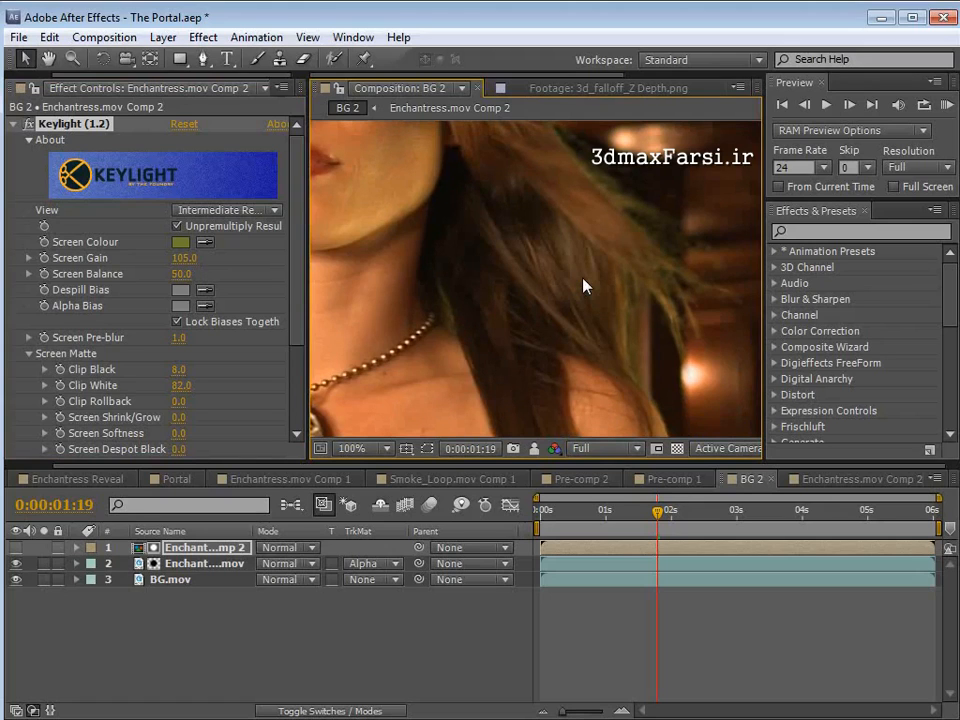
Step: Adjust Keylight's Clip White to 72 and Clip Black to 7, checking the arm and the Screen Matte view
key(space)
drag(583, 285, 545, 398)
mouse_move(181, 386)
mouse_down()
mouse_move(201, 386)
mouse_move(187, 386)
mouse_up()
key(space)
drag(467, 349, 548, 262)
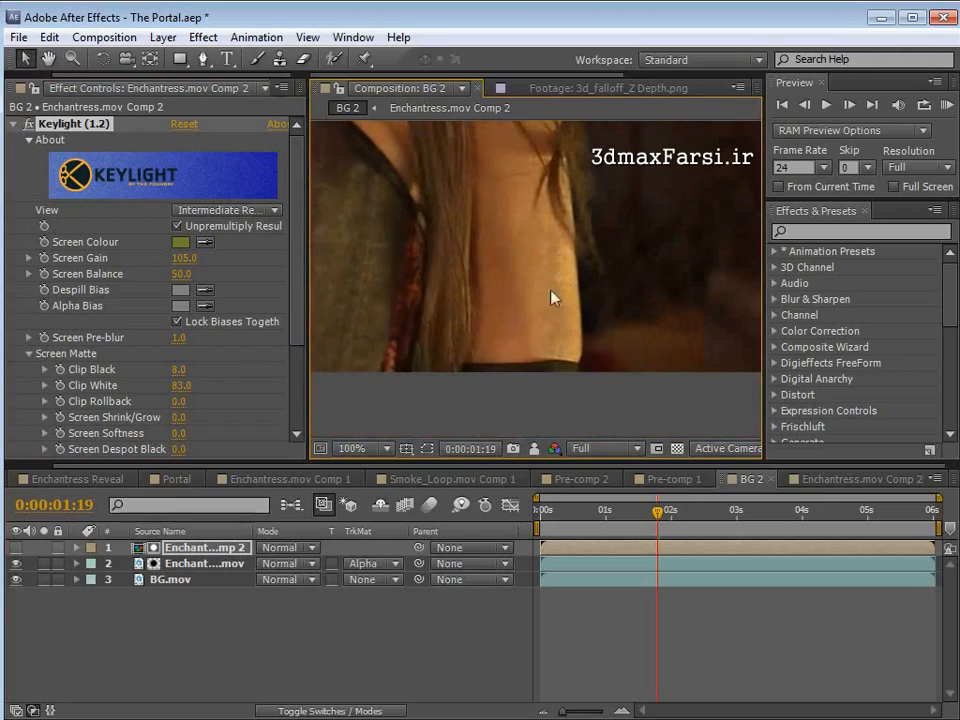
click(228, 210)
click(229, 315)
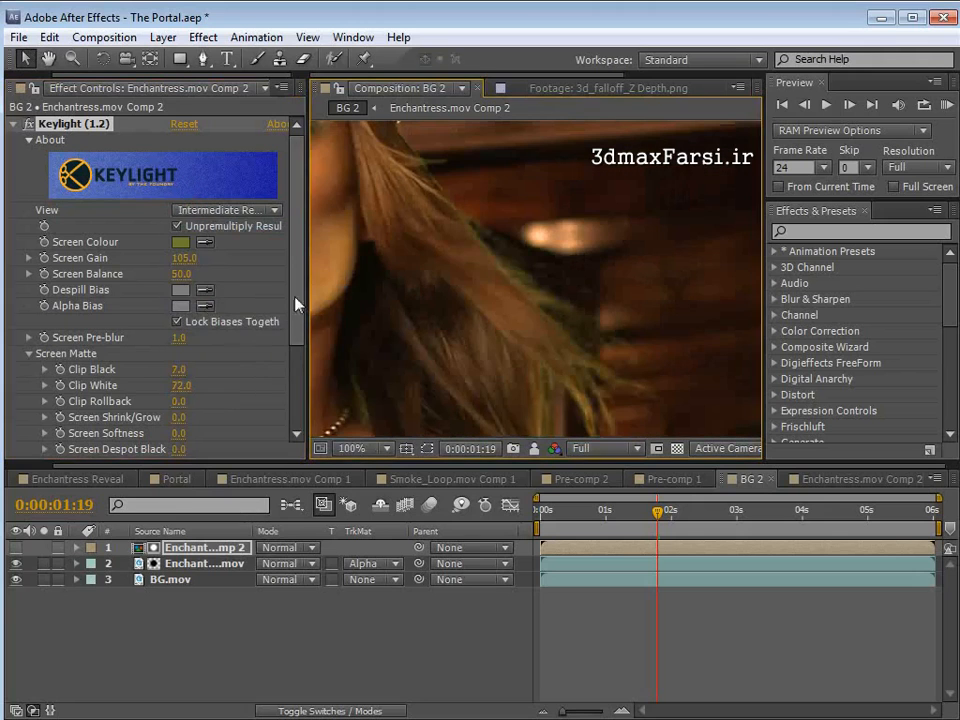
Step: Set Keylight's Clip Black to 16 and Screen Shrink/Grow to -3.2 to tighten the hair edges
drag(295, 300, 294, 321)
drag(197, 313, 176, 317)
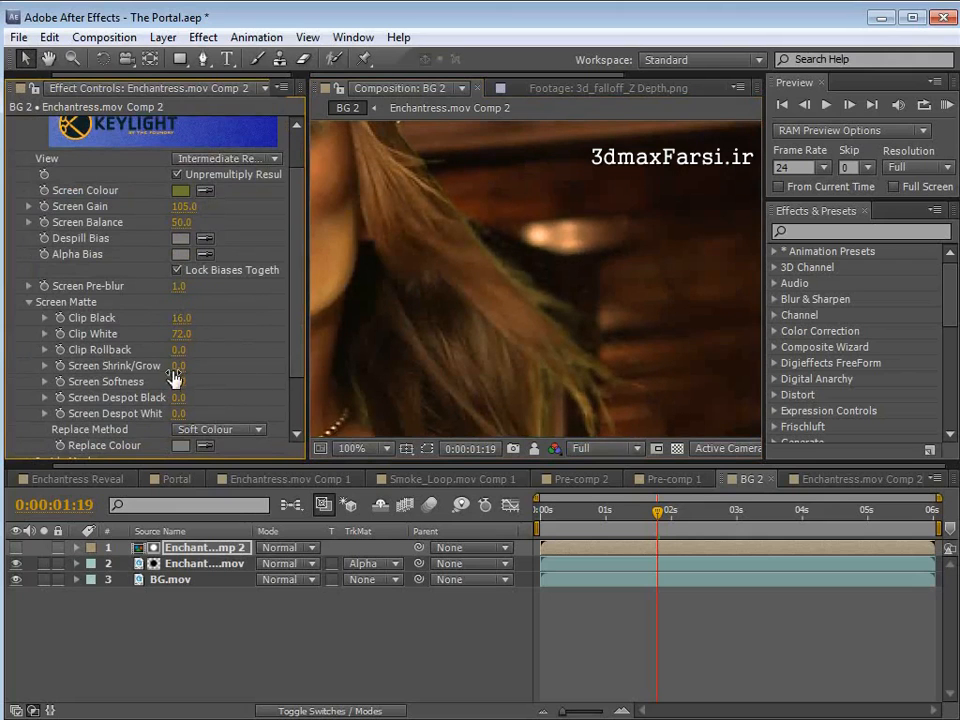
click(186, 365)
drag(186, 365, 147, 367)
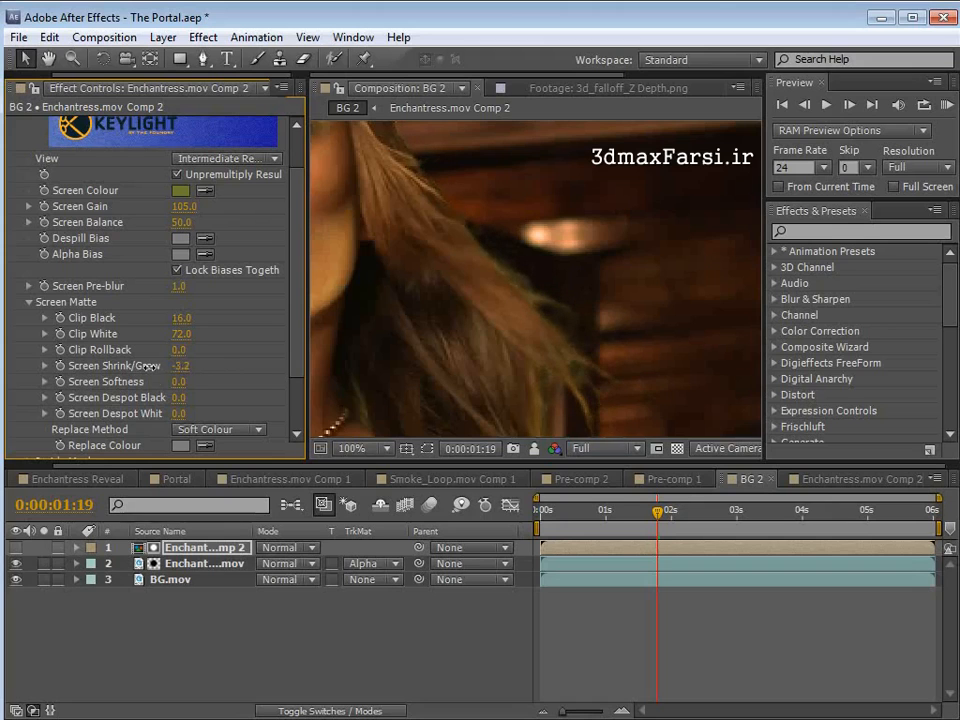
Step: Set Keylight's Clip Black to 4 and Screen Shrink/Grow to -1.5, checking the hair and shoulder edges
drag(399, 353, 507, 358)
drag(178, 319, 155, 321)
drag(461, 347, 527, 274)
drag(329, 392, 566, 391)
scroll(459, 306, up, 1)
click(181, 366)
text(-)
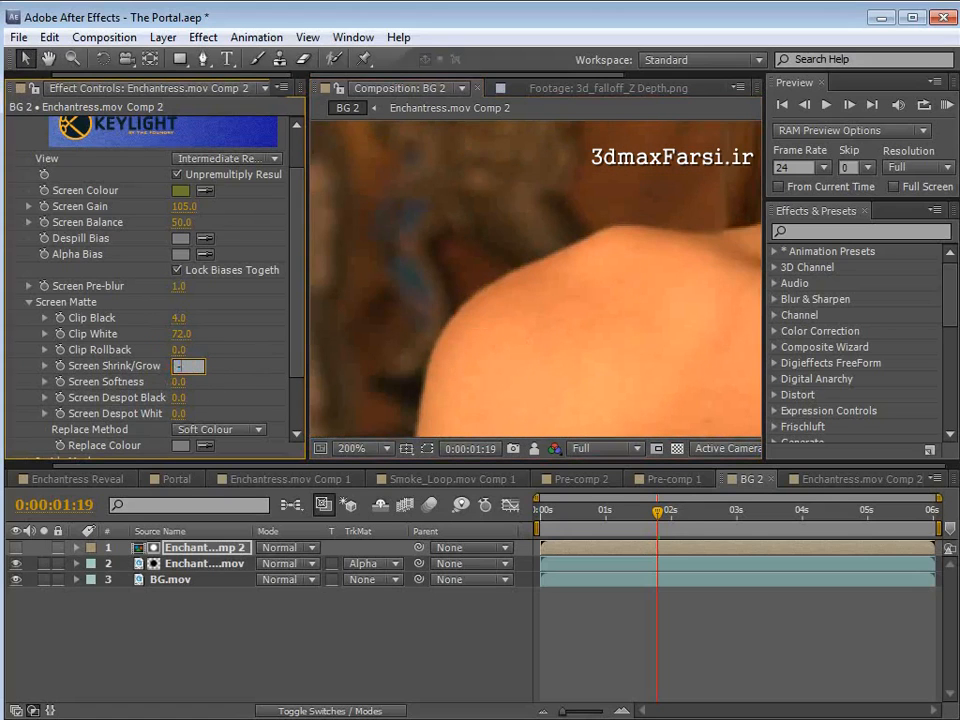
text(1.5)
key(Return)
Step: Examine the keyed edges along the shoulder, neck and hair of the woman
key(space)
drag(680, 219, 448, 358)
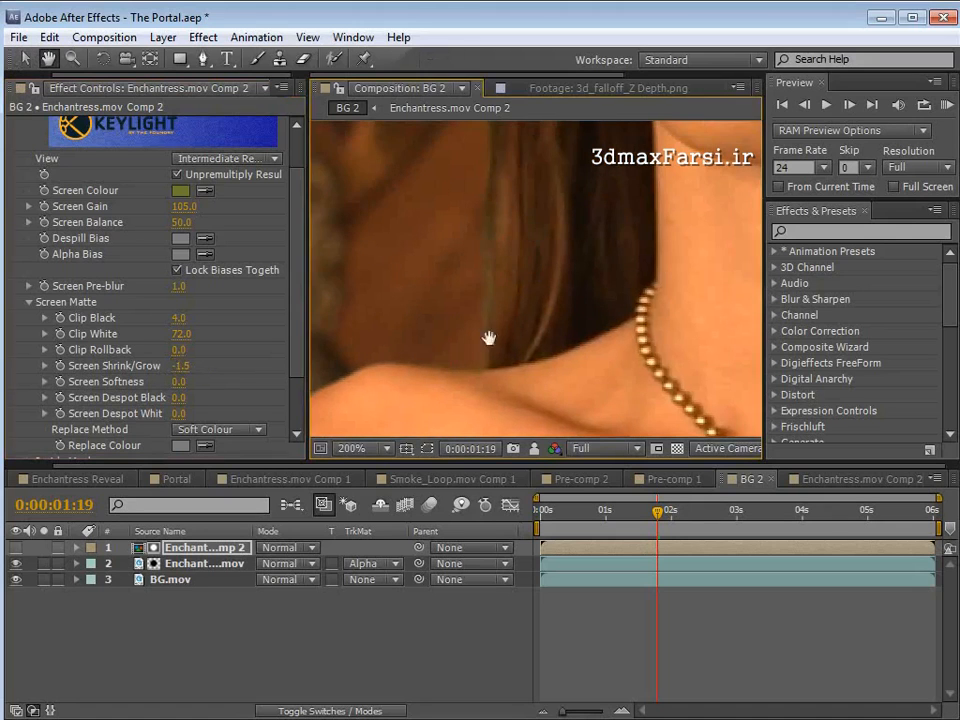
scroll(489, 339, down, 1)
drag(656, 296, 602, 311)
drag(745, 226, 475, 366)
drag(630, 388, 581, 313)
scroll(491, 336, down, 1)
drag(438, 338, 532, 340)
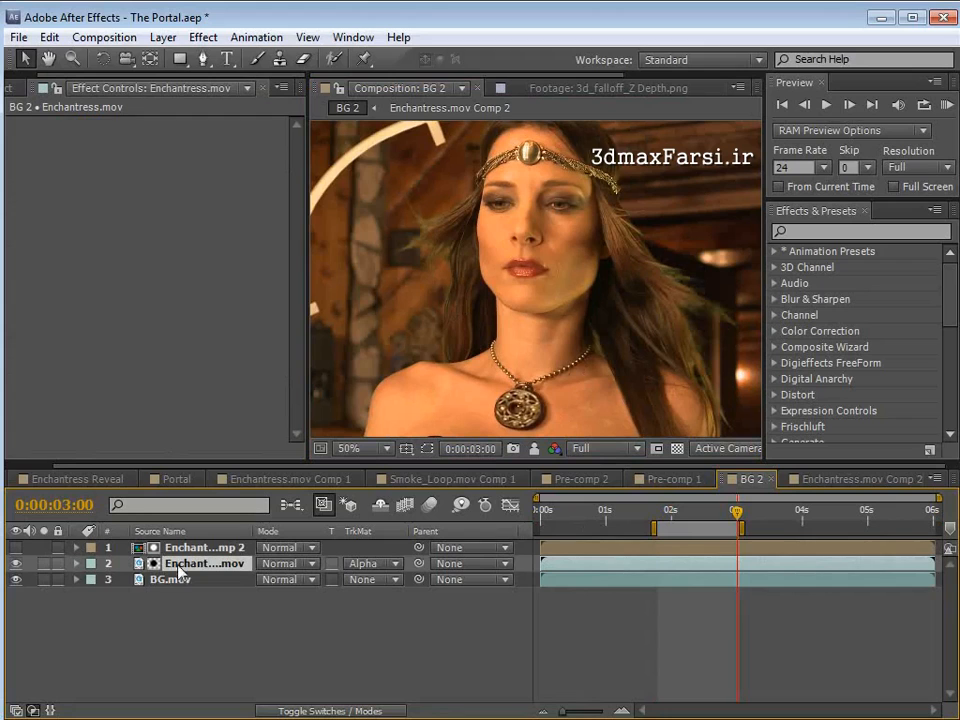
Step: Remove the track matte from the Enchantress.mov layer and apply a Hue/Saturation effect to it
click(360, 564)
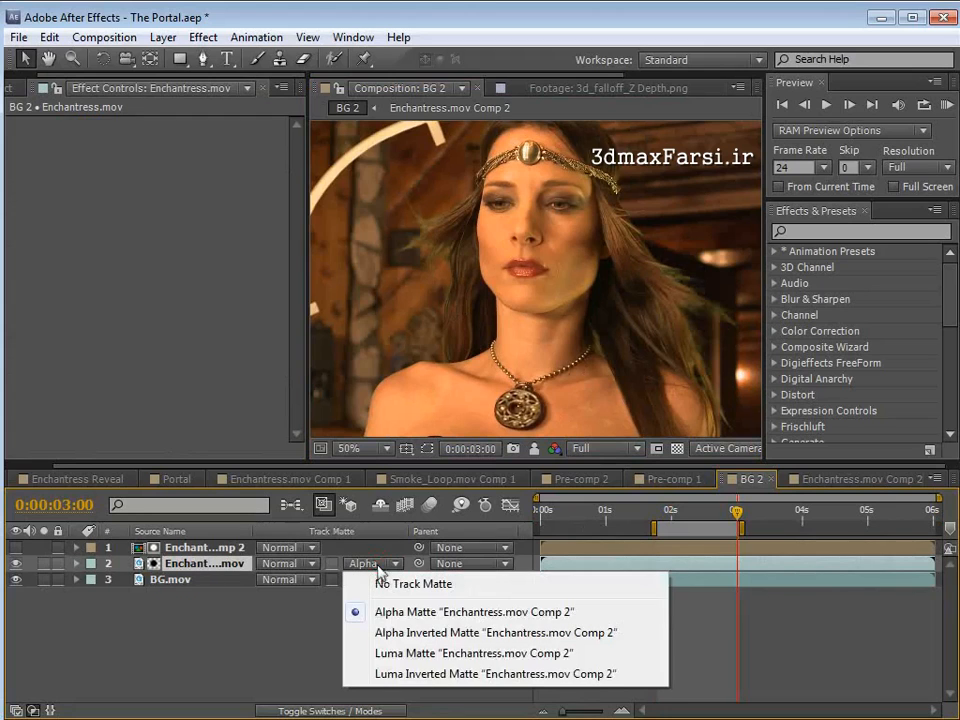
click(398, 583)
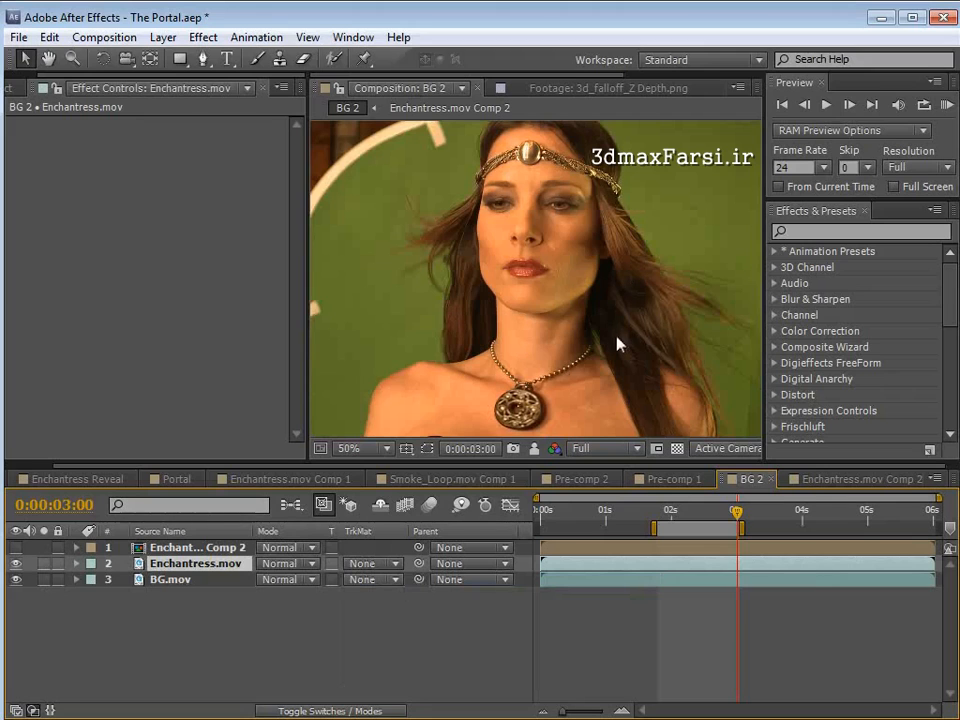
click(203, 37)
mouse_move(266, 212)
click(512, 622)
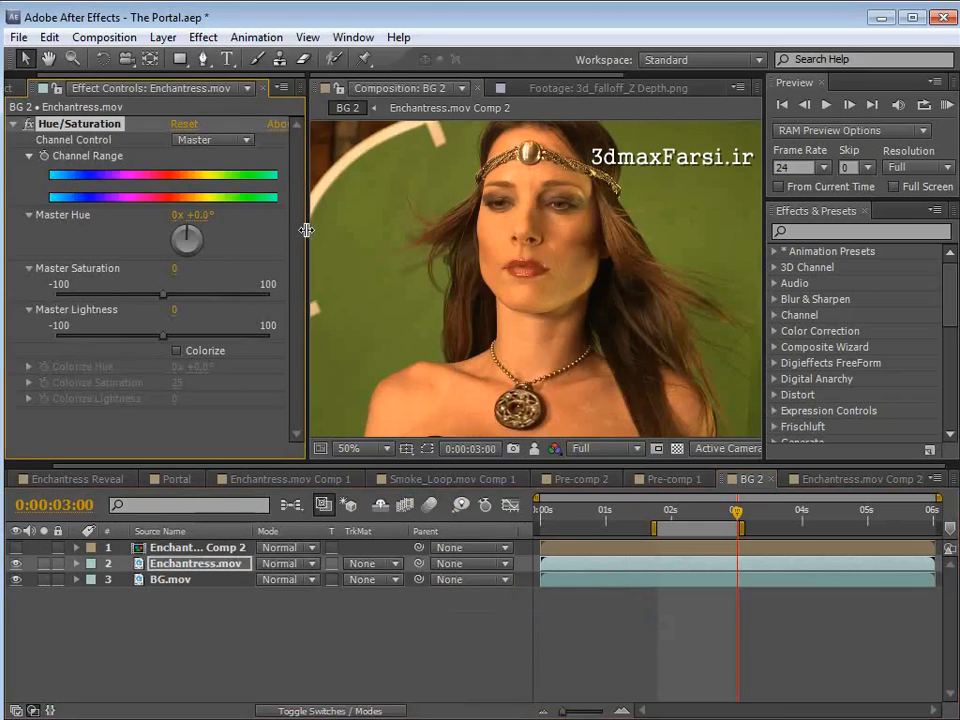
drag(306, 238, 334, 238)
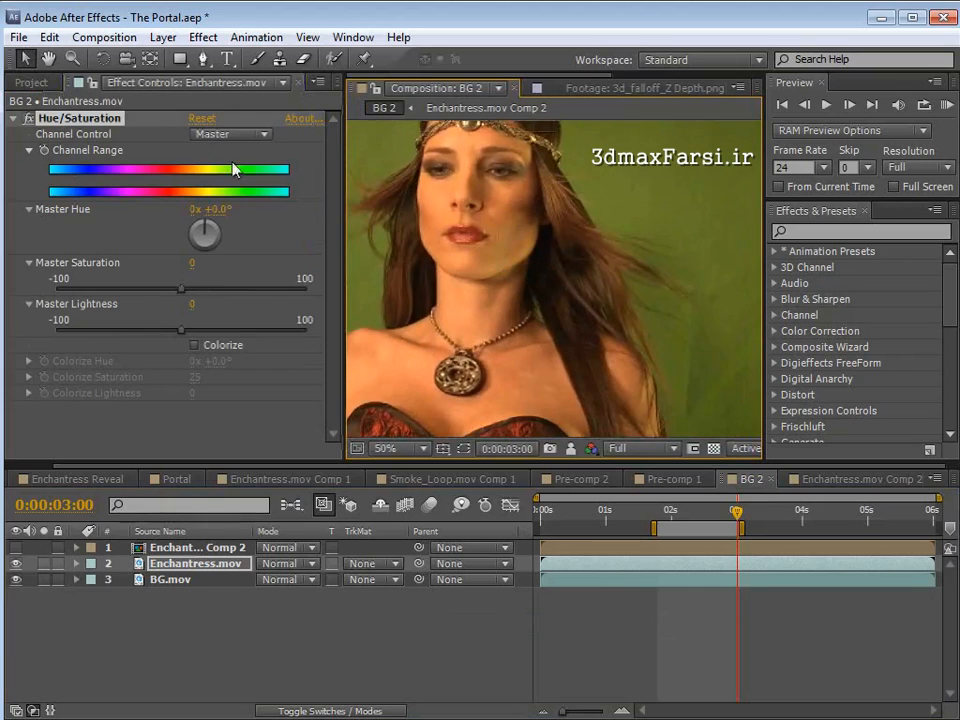
Step: Target the Greens channel in Hue/Saturation, set Green Saturation to -100 and widen the range through yellow towards orange
click(220, 134)
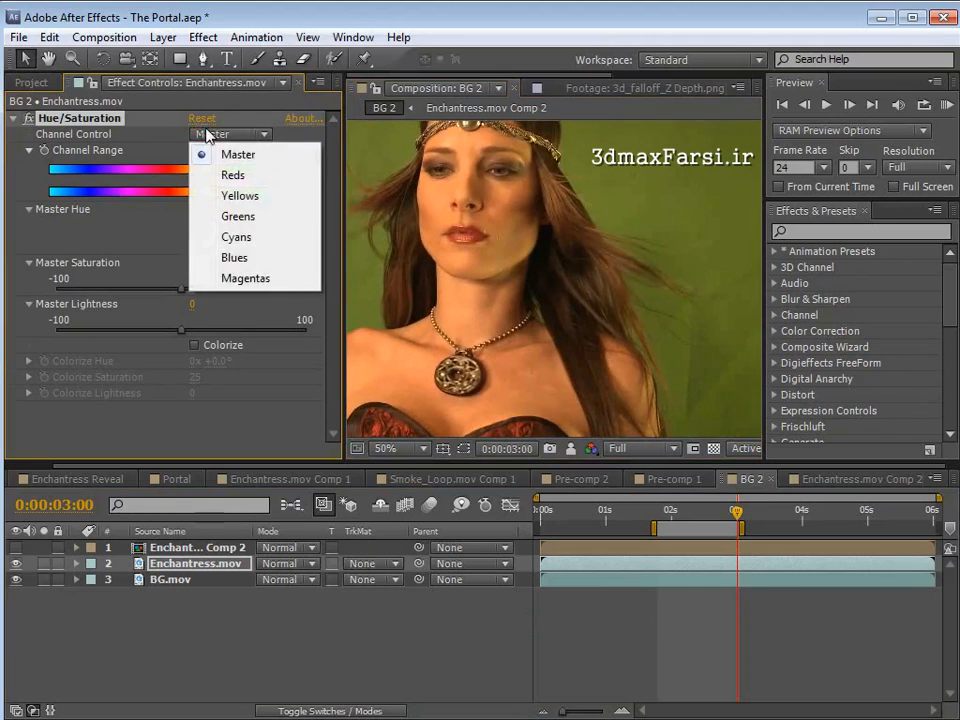
click(243, 218)
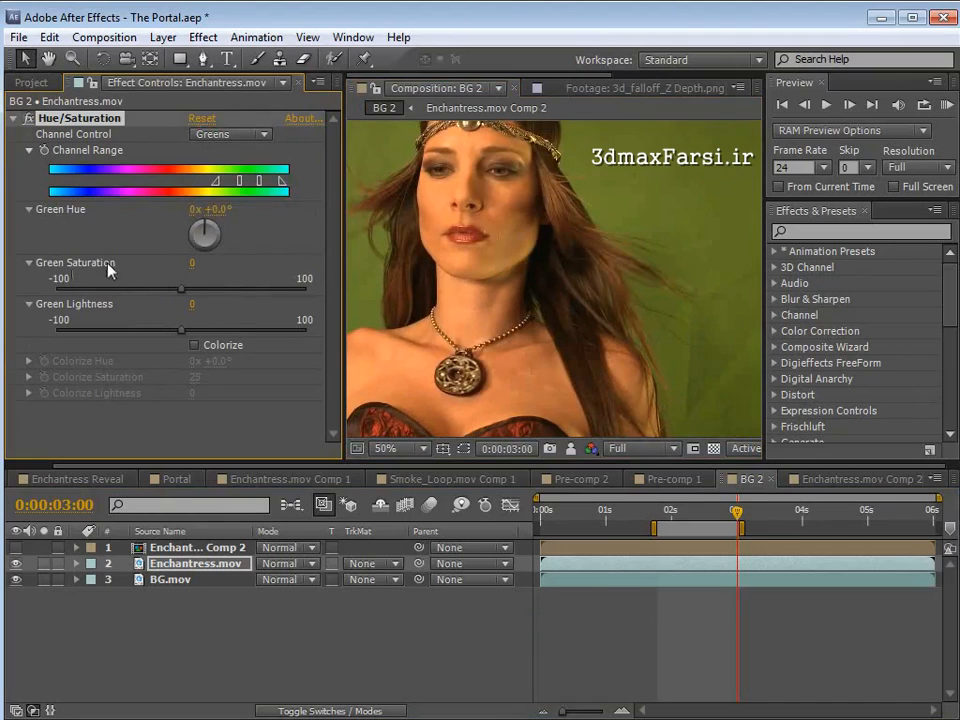
drag(142, 295, 62, 292)
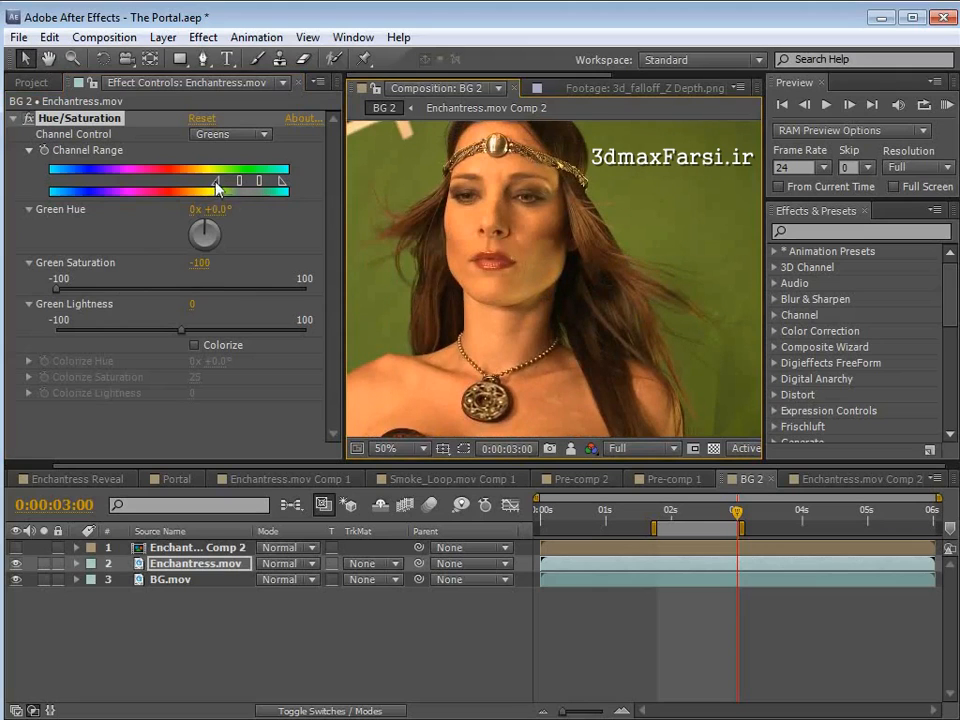
mouse_move(218, 184)
mouse_down()
mouse_move(184, 190)
mouse_move(234, 188)
mouse_move(208, 188)
mouse_move(217, 188)
mouse_up()
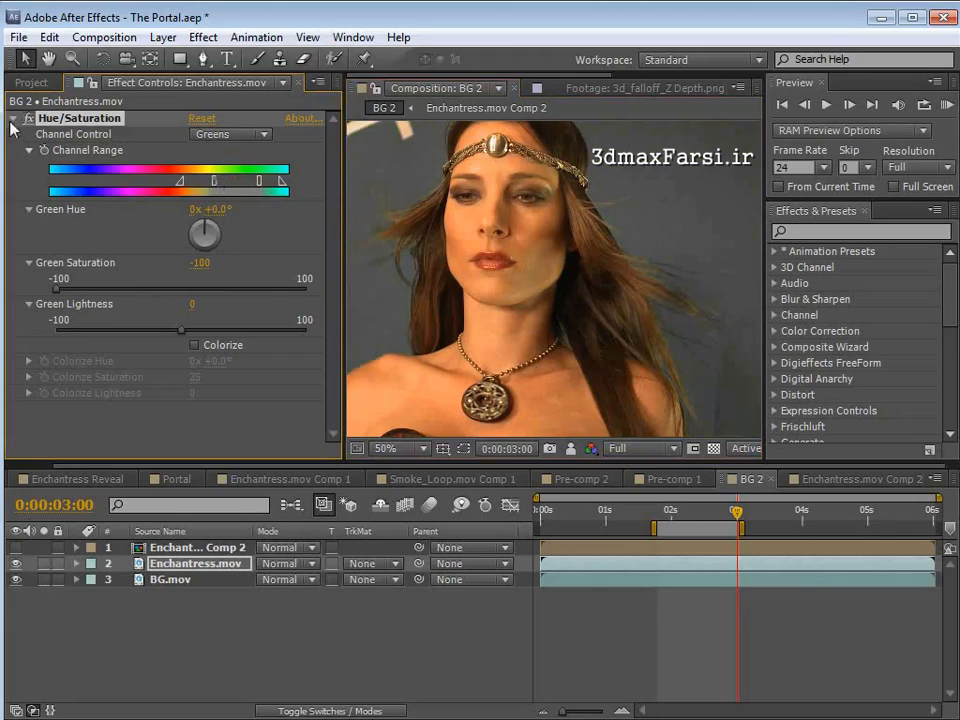
Step: Inspect the woman's hair and face up close for leftover green spill and lost skin colour
key(h)
drag(681, 349, 569, 279)
scroll(570, 265, up, 2)
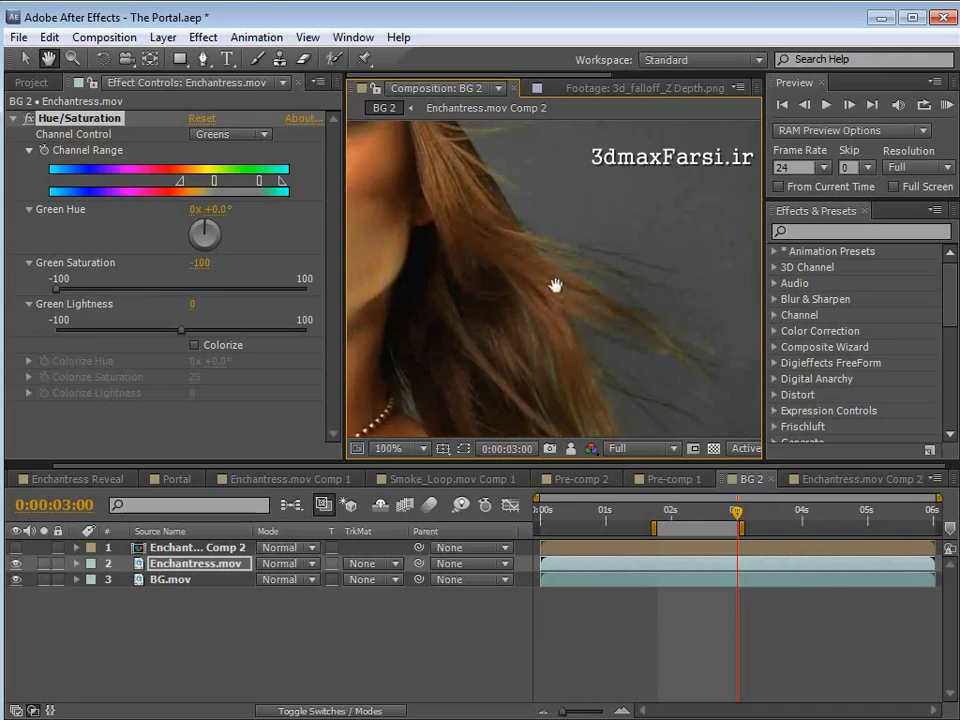
key(v)
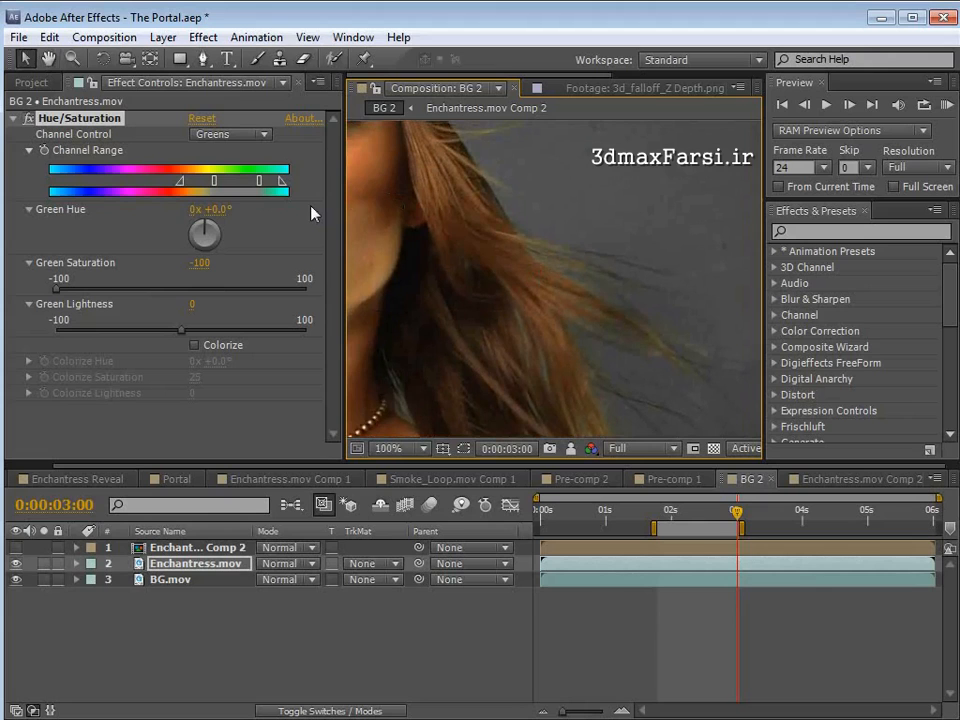
key(space)
scroll(470, 246, down, 1)
drag(448, 243, 459, 246)
scroll(458, 292, up, 1)
drag(388, 196, 539, 320)
drag(569, 366, 518, 261)
drag(575, 311, 539, 302)
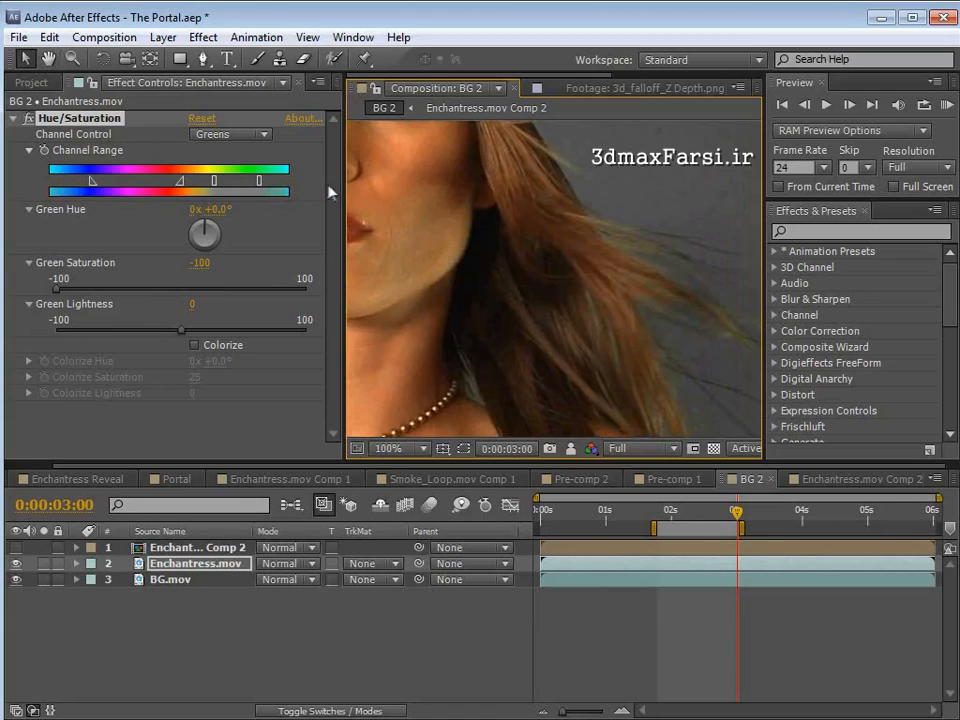
Step: Extend the Greens range to the cyan end with its falloff into blue, and nudge its yellow limit towards orange
click(310, 189)
drag(73, 183, 69, 183)
drag(261, 186, 287, 189)
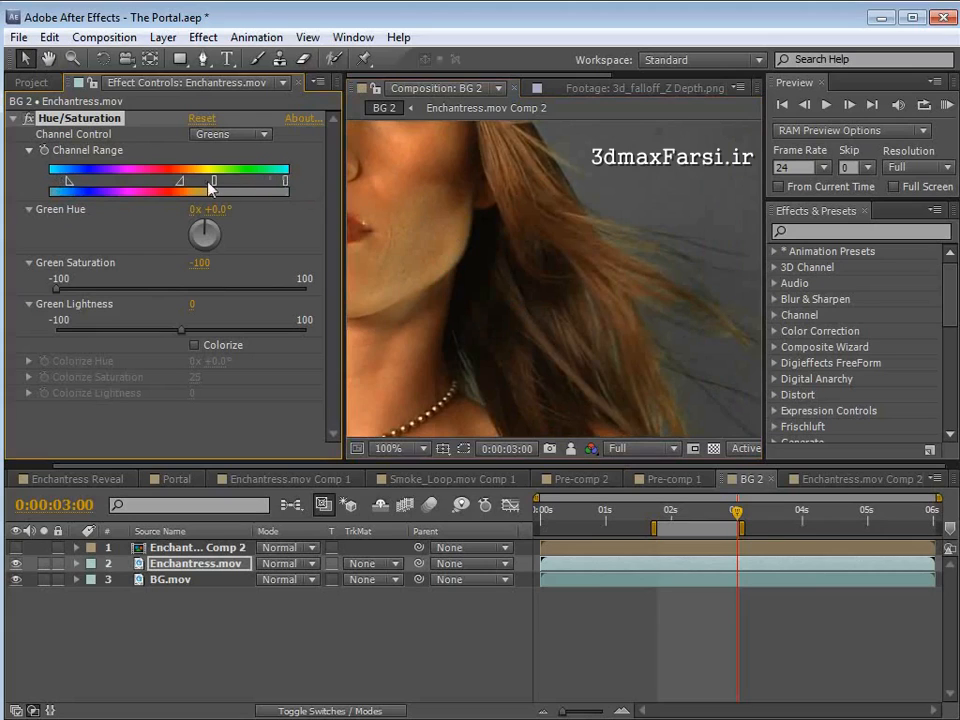
mouse_move(214, 186)
mouse_down()
mouse_move(222, 185)
mouse_move(208, 189)
mouse_up()
scroll(579, 315, up, 1)
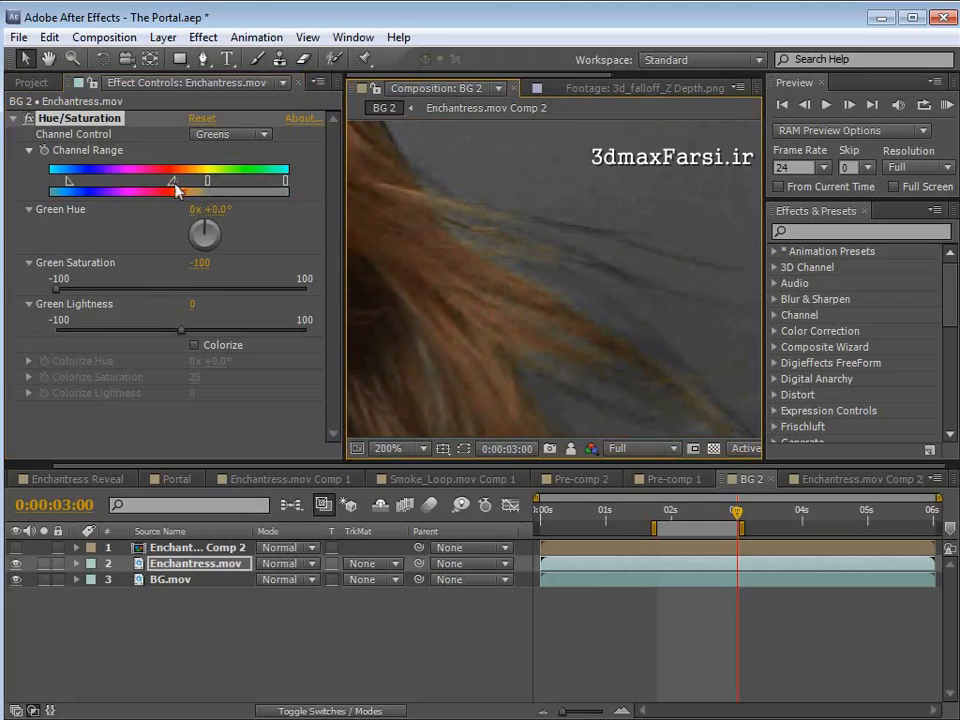
Step: Fine-tune the orange-side falloff and yellow limit of the Greens range while comparing the hair and face
drag(186, 188, 202, 187)
key(space)
drag(515, 269, 699, 375)
scroll(490, 256, down, 1)
drag(490, 256, 542, 274)
drag(200, 181, 208, 181)
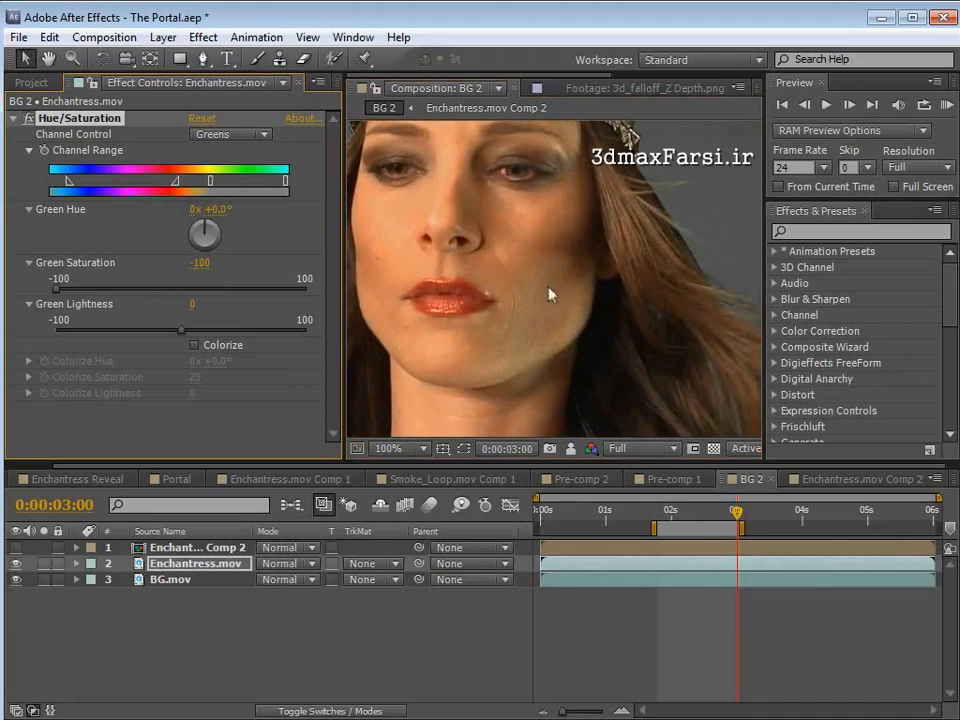
Step: Narrow the Greens range's orange-side falloff to protect the skin tones, moving the falloff and yellow limit handles closer together
key(space)
drag(490, 168, 561, 306)
drag(522, 360, 597, 168)
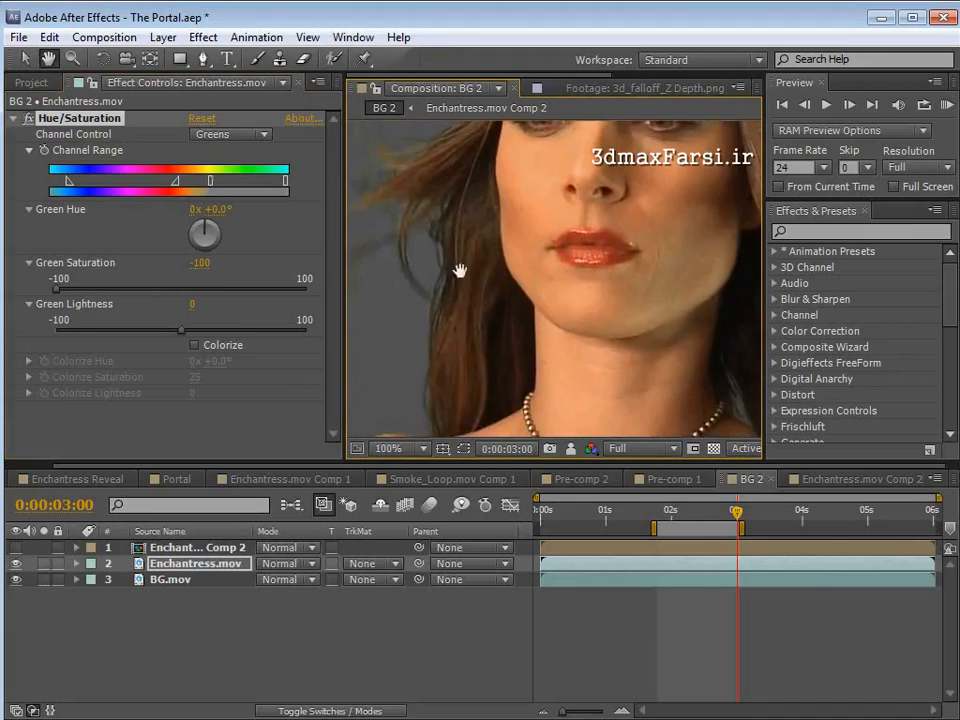
drag(460, 271, 530, 317)
key(v)
drag(176, 183, 186, 190)
drag(210, 188, 210, 190)
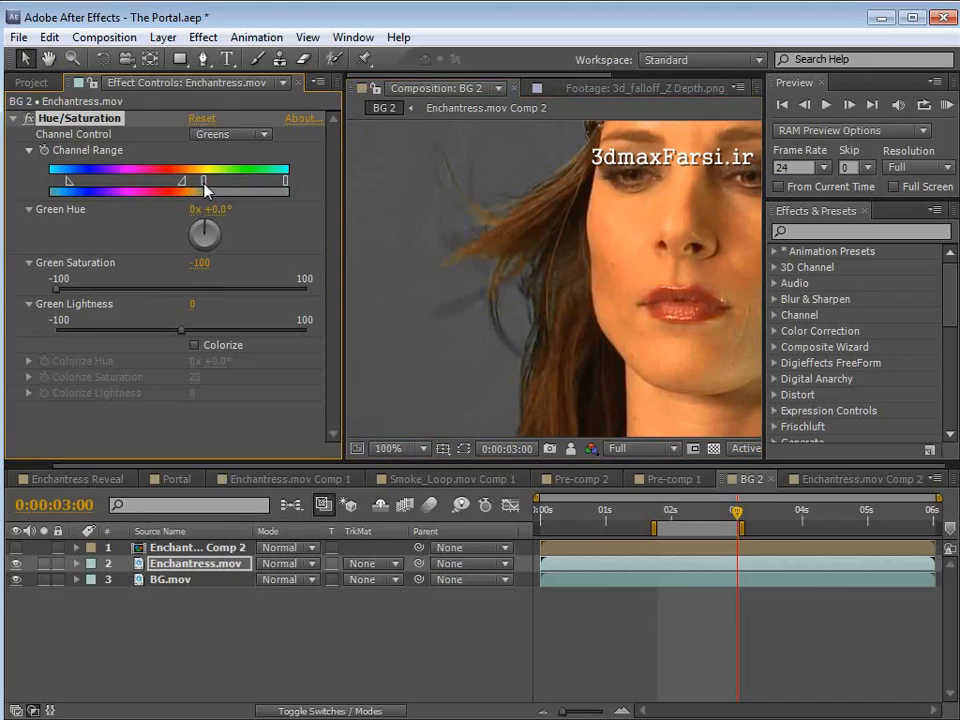
Step: Examine the desaturated hair ends, shoulder and face to judge the spill removal
key(h)
drag(643, 279, 583, 315)
key(v)
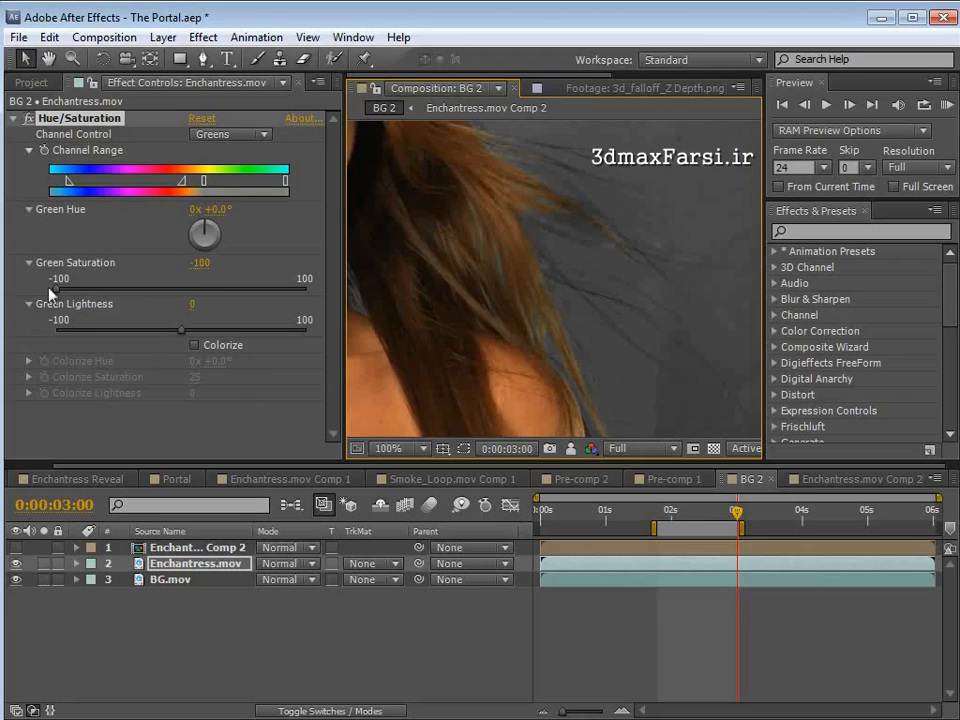
scroll(560, 295, down, 1)
key(space)
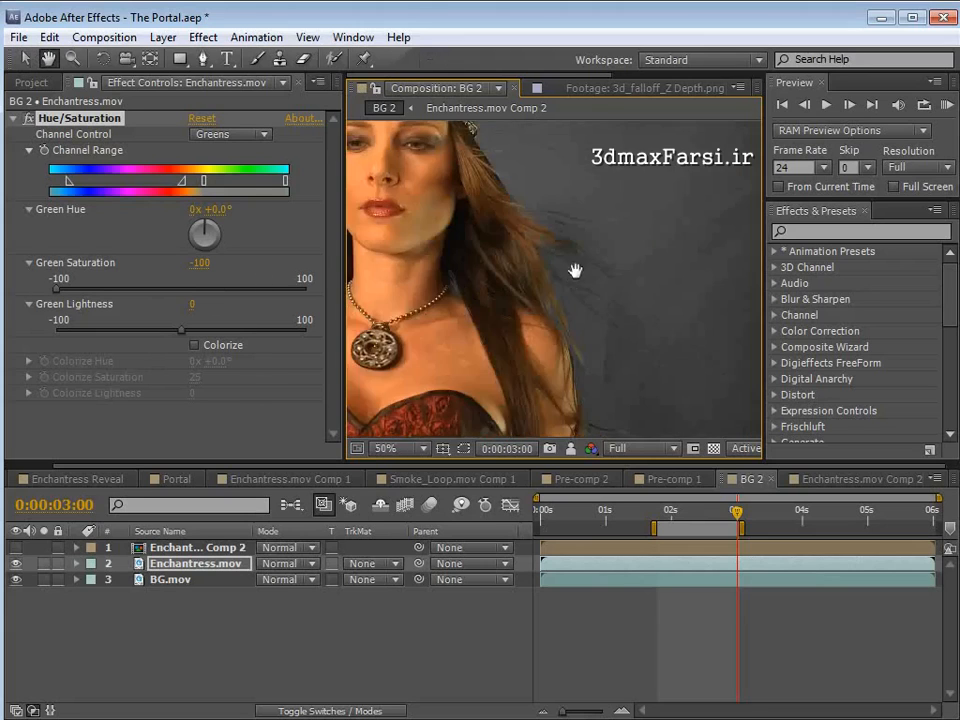
drag(511, 152, 561, 319)
mouse_move(499, 308)
mouse_down()
mouse_move(588, 307)
mouse_move(497, 309)
mouse_up()
scroll(558, 341, up, 1)
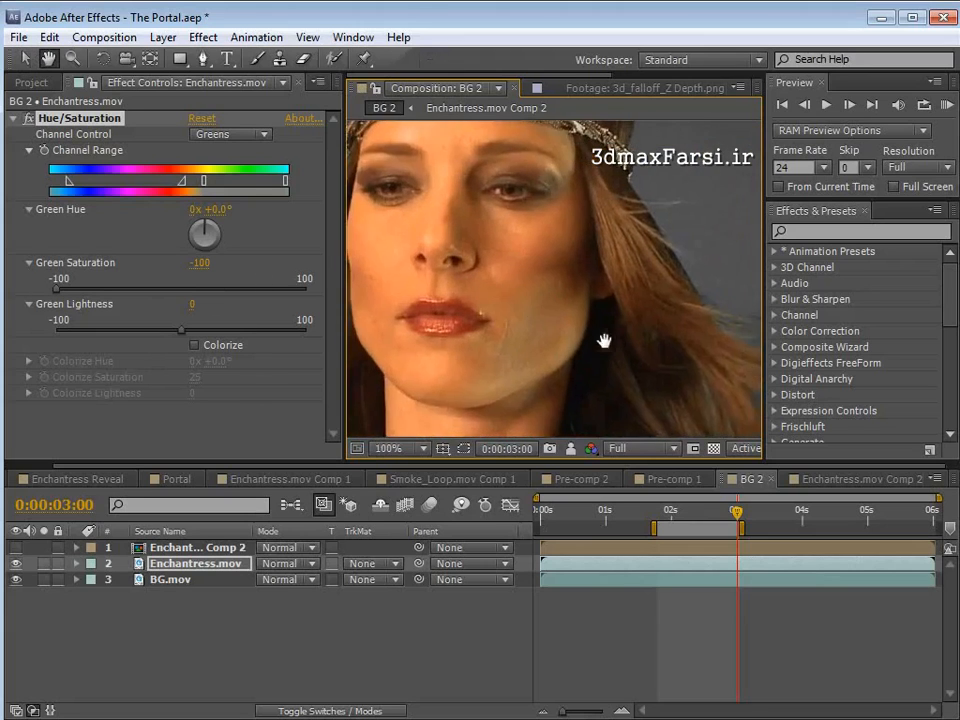
drag(604, 343, 573, 331)
click(122, 199)
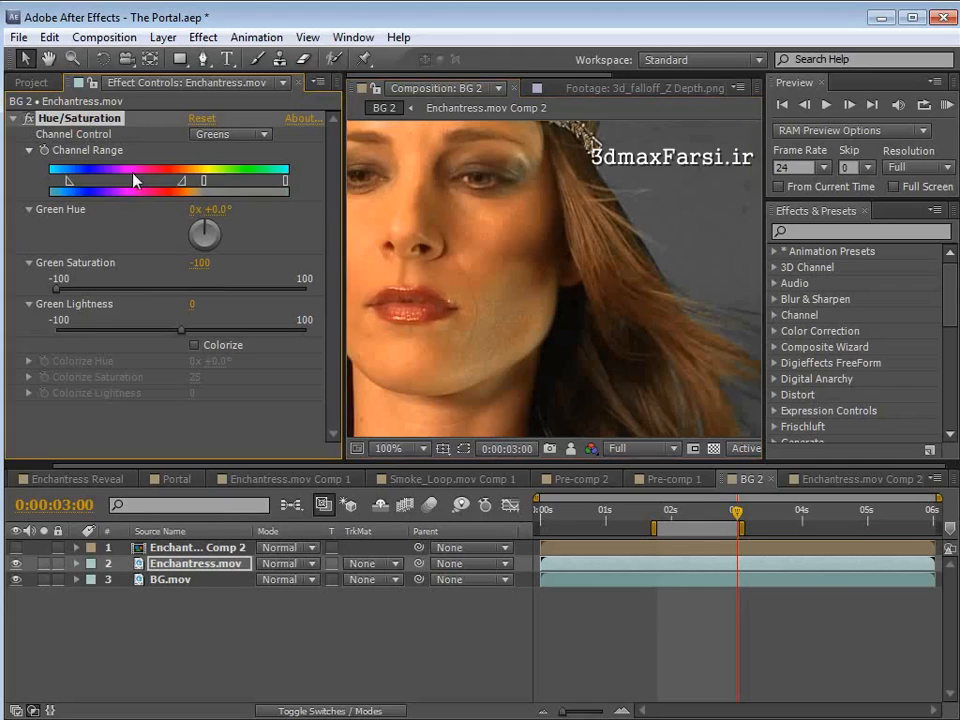
Step: Restore the alpha matte from Enchantress.mov Comp 2 on the footage layer and frame the blowing hair beside the face
click(377, 564)
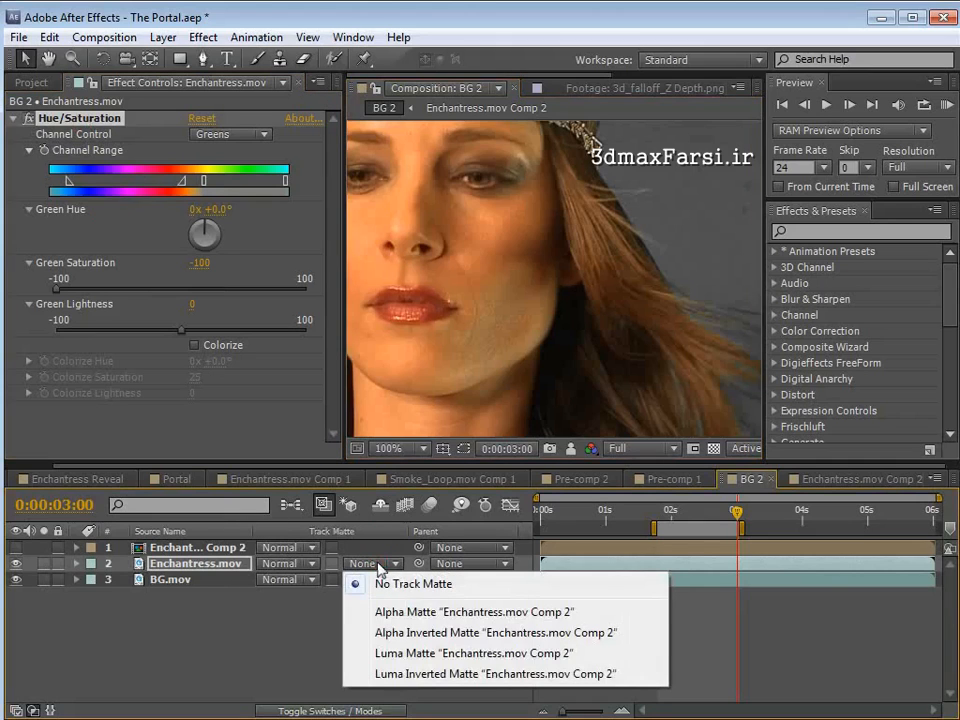
click(398, 612)
key(space)
drag(574, 339, 658, 319)
scroll(574, 287, down, 1)
scroll(489, 317, up, 1)
drag(489, 170, 476, 317)
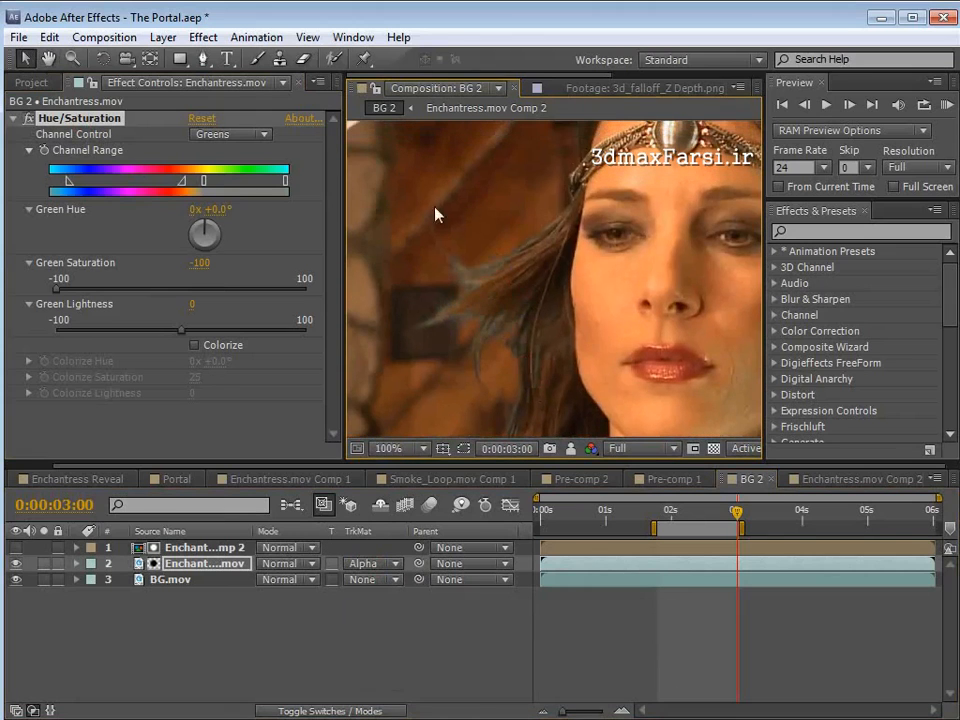
Step: Set Green Saturation to -11 and Green Hue to -41° to tint the hair fringe towards brown
drag(62, 290, 166, 294)
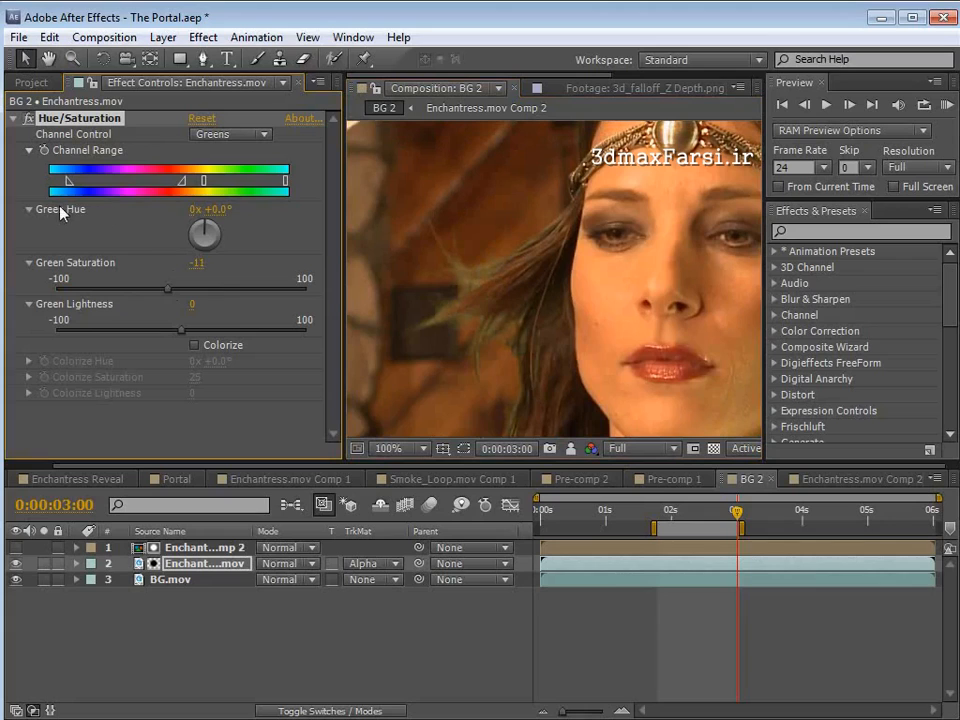
mouse_move(221, 218)
mouse_down()
mouse_move(214, 208)
mouse_move(208, 221)
mouse_move(204, 210)
mouse_move(214, 213)
mouse_up()
key(space)
mouse_move(544, 320)
mouse_down()
mouse_move(553, 304)
mouse_move(550, 332)
mouse_up()
scroll(541, 334, up, 1)
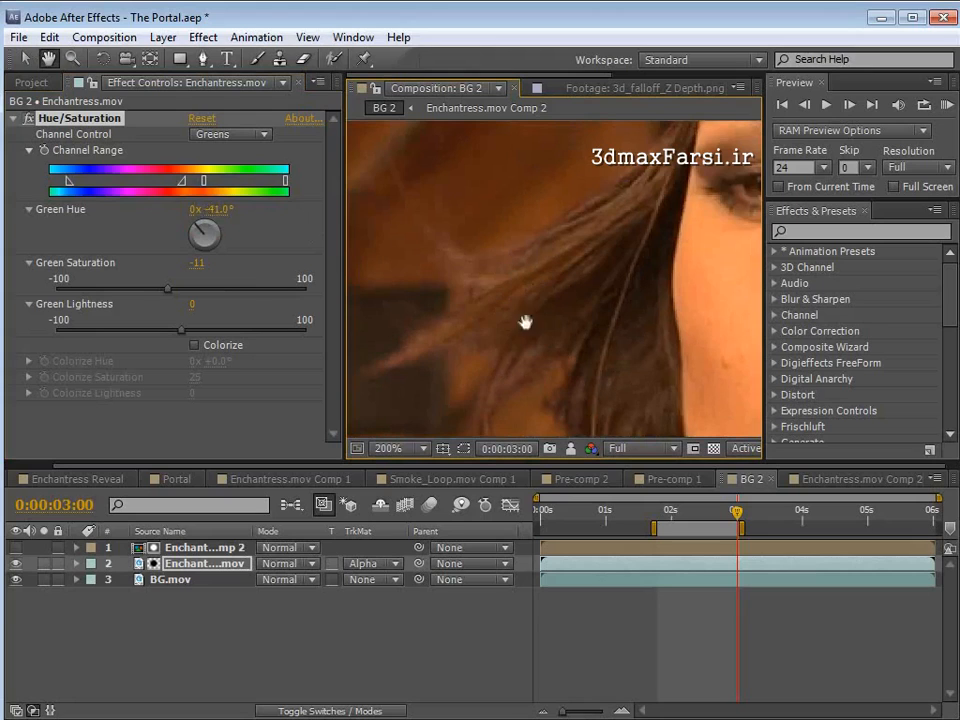
Step: Refine the Greens adjustment to Hue -65°, Saturation -5 and Lightness -46 so the hair edges blend with the background
key(v)
drag(163, 292, 128, 290)
key(space)
scroll(607, 337, down, 1)
drag(607, 337, 552, 282)
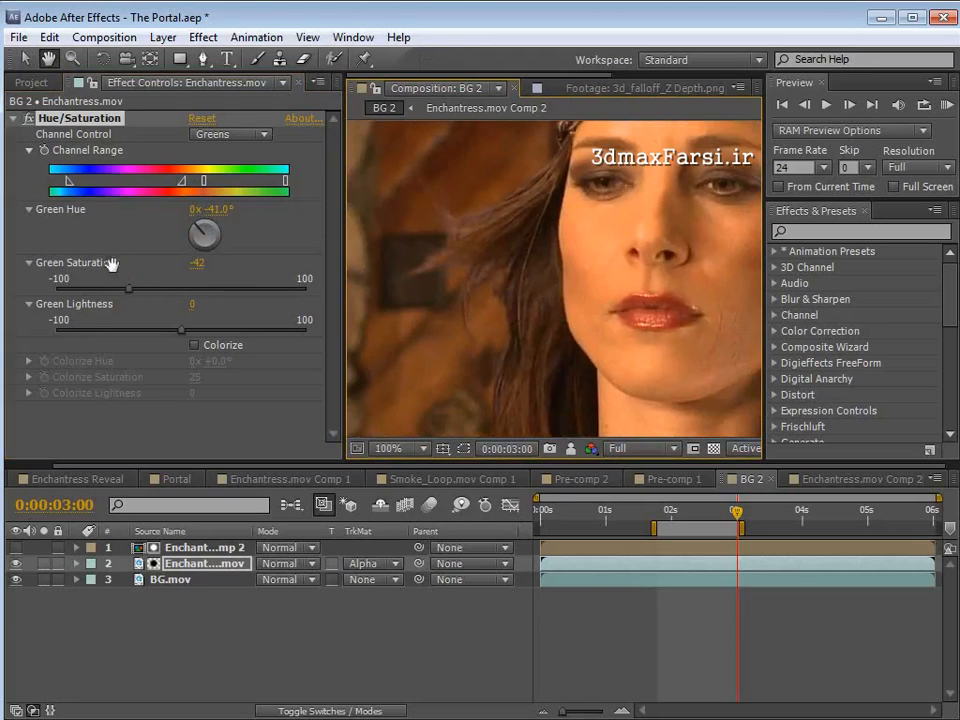
drag(180, 337, 160, 342)
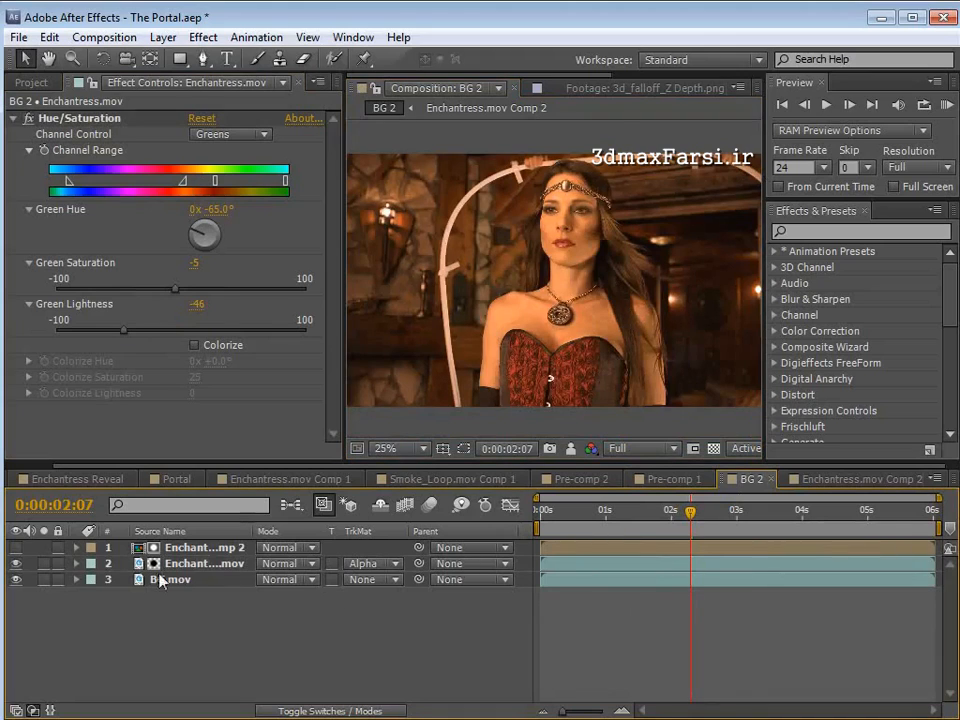
Step: Draw a closed pen mask around the woman on the Enchantress.mov layer, cutting off the pale arc behind her
click(192, 565)
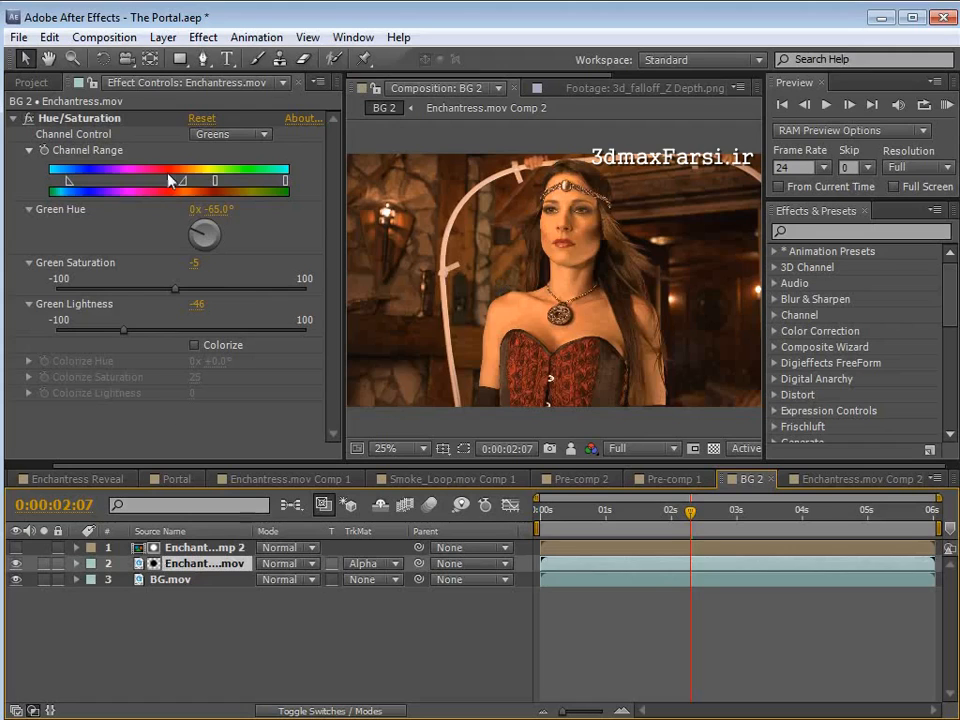
click(203, 60)
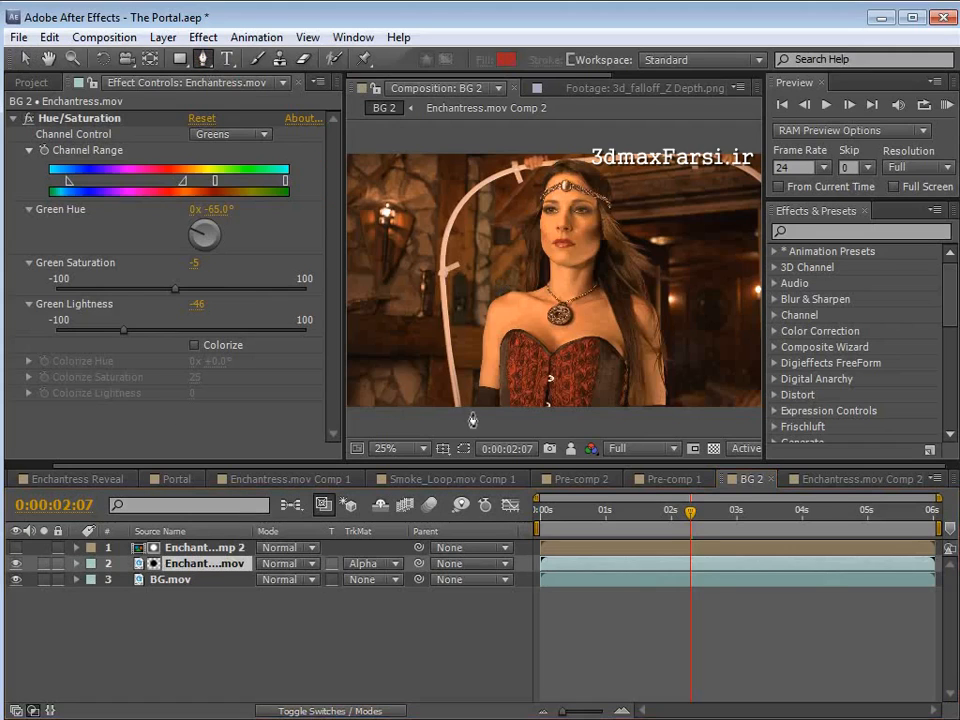
click(471, 425)
click(456, 346)
click(470, 264)
drag(495, 211, 501, 204)
click(530, 177)
click(563, 152)
drag(606, 152, 717, 183)
key(space)
drag(739, 257, 636, 257)
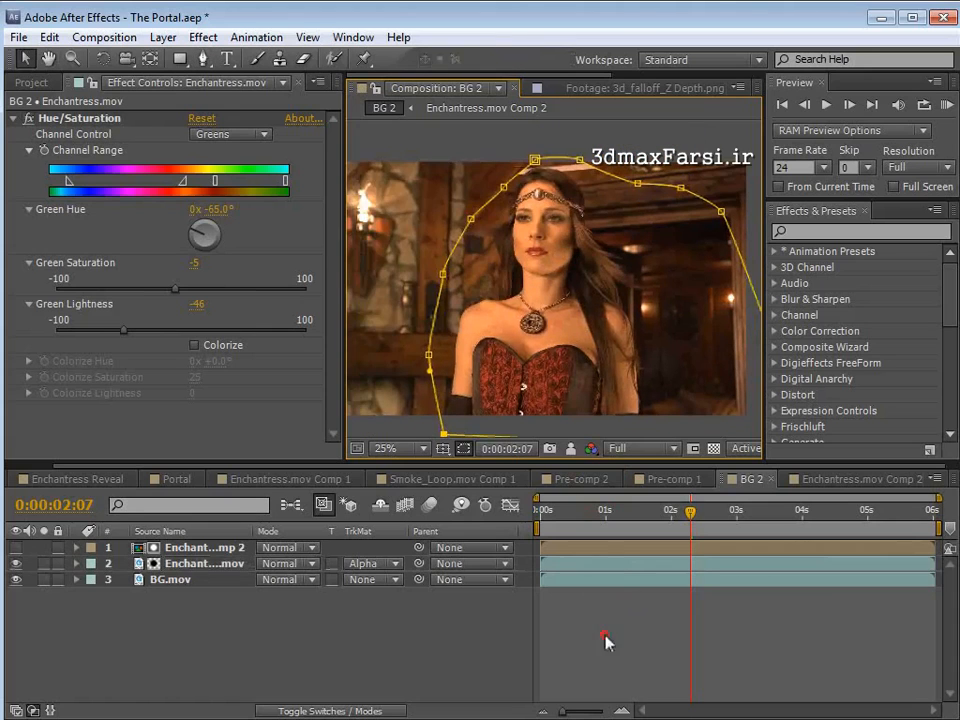
Step: Deselect the masked layer and review the whole composite, including a frame at 0:00:03:07
click(605, 637)
scroll(528, 318, down, 1)
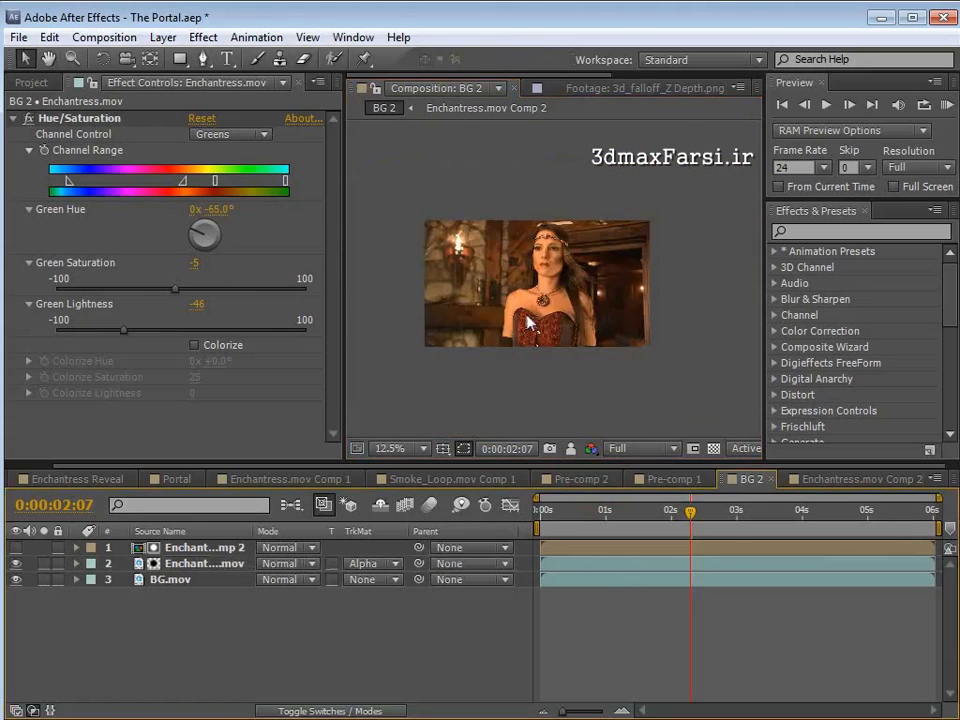
scroll(528, 318, up, 1)
key(space)
drag(515, 312, 552, 300)
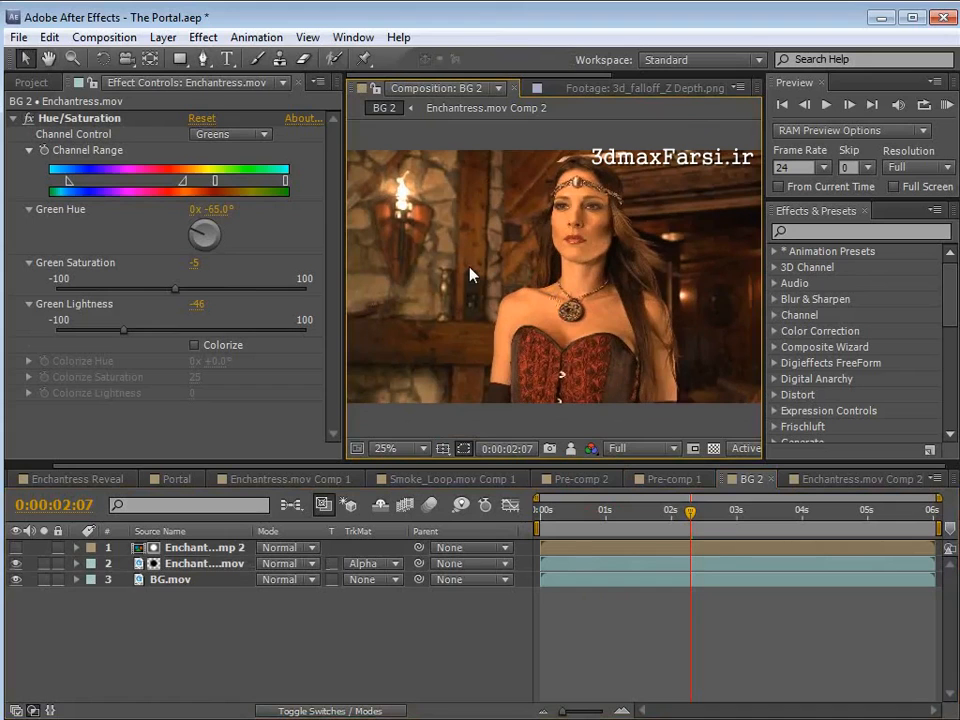
key(space)
drag(588, 270, 567, 263)
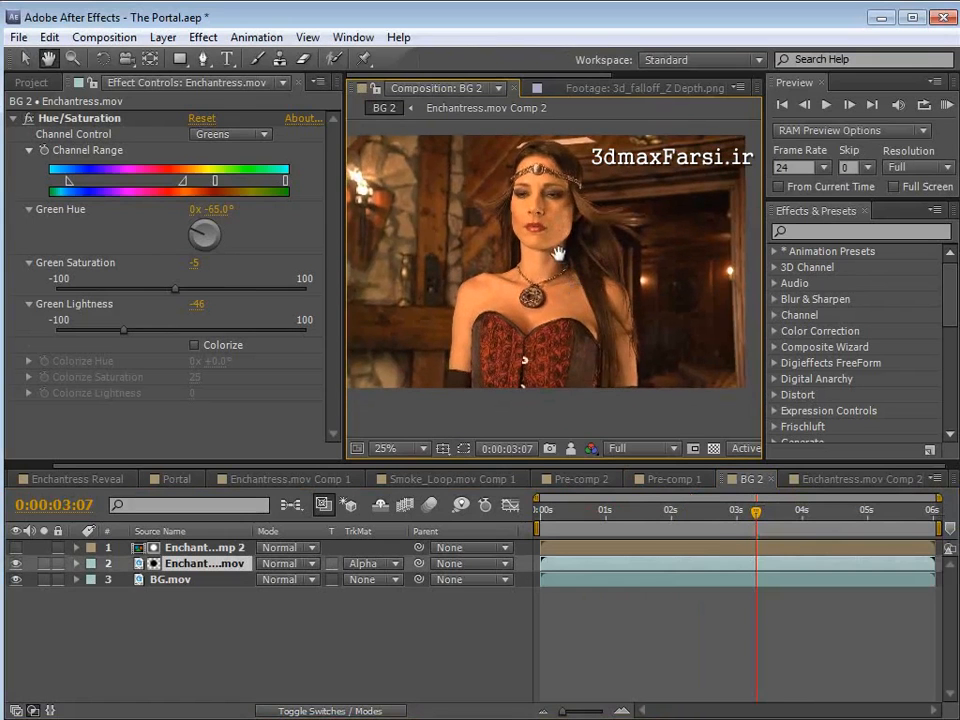
Step: Set the BG 2 composition's height to 960 px and move the current time to an earlier frame
click(110, 37)
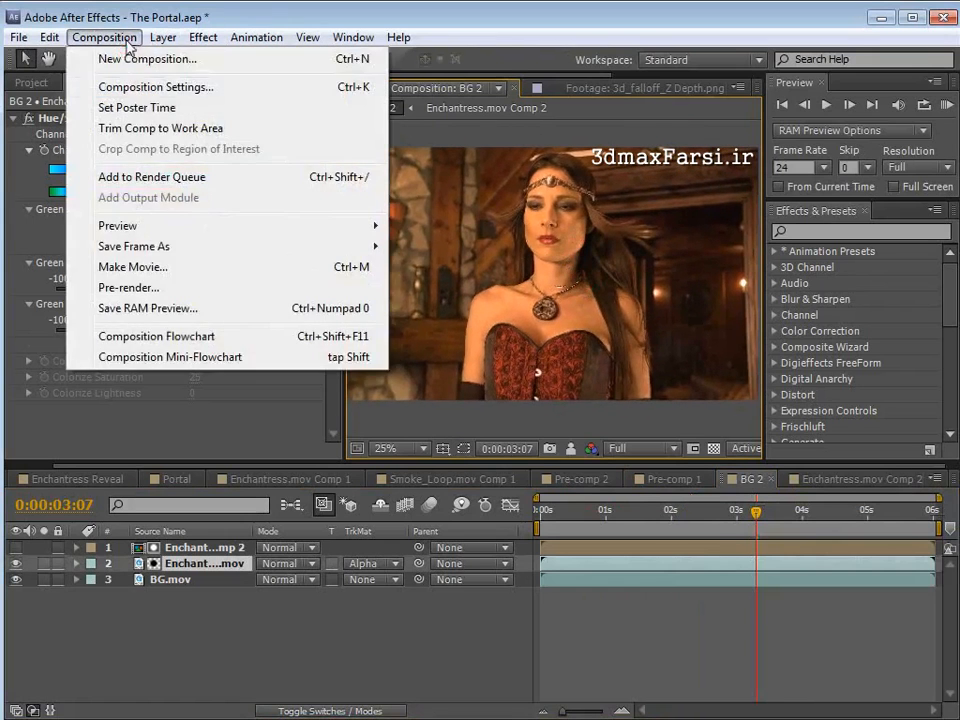
click(136, 90)
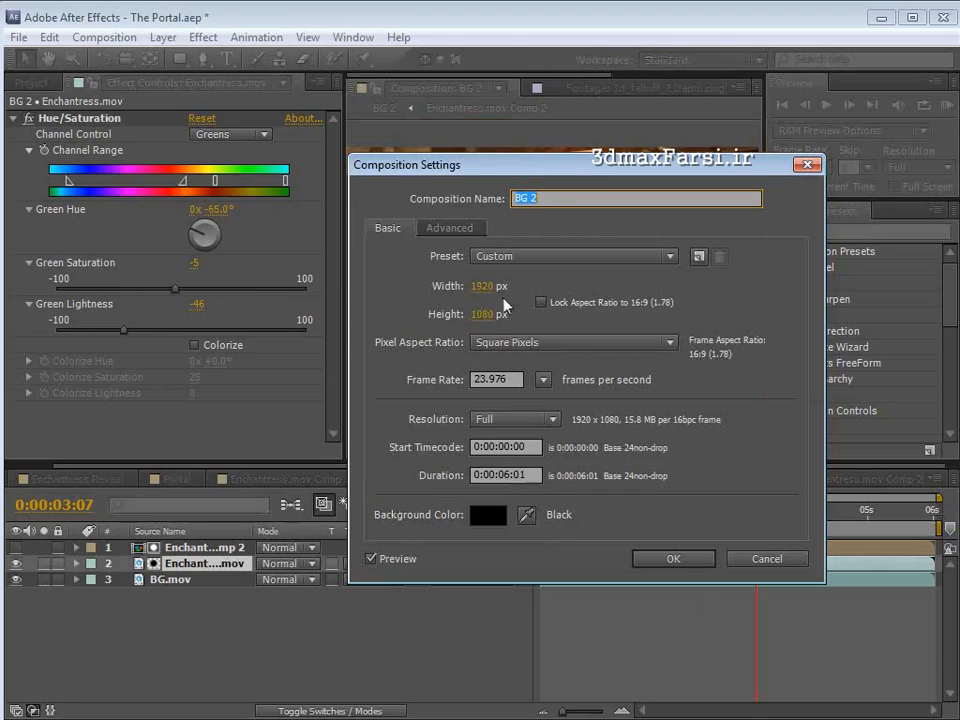
click(484, 315)
text(960)
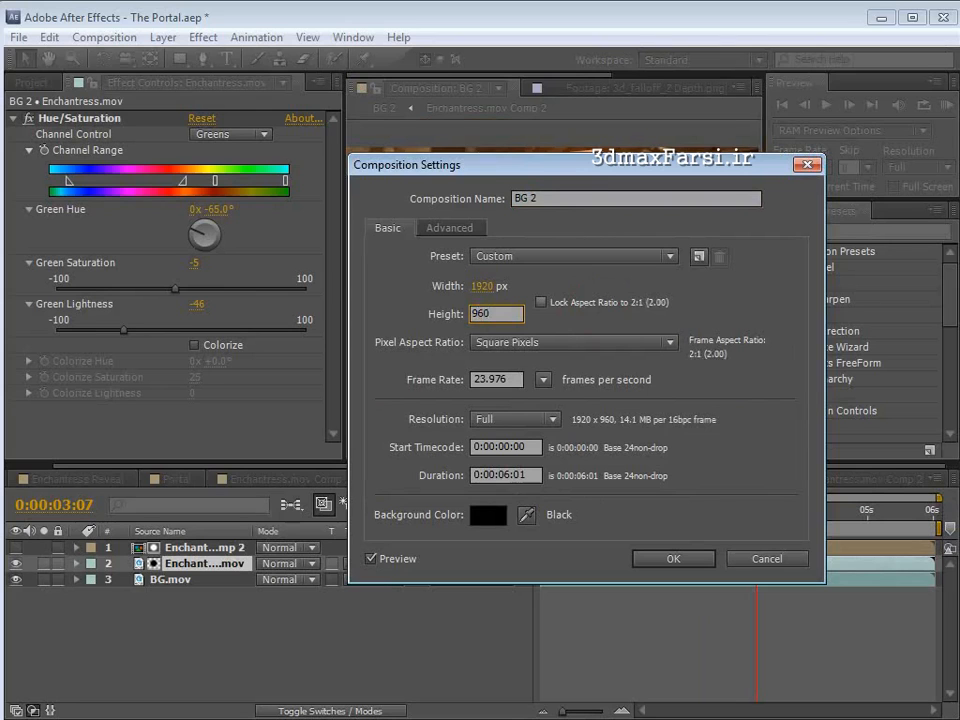
drag(521, 164, 468, 223)
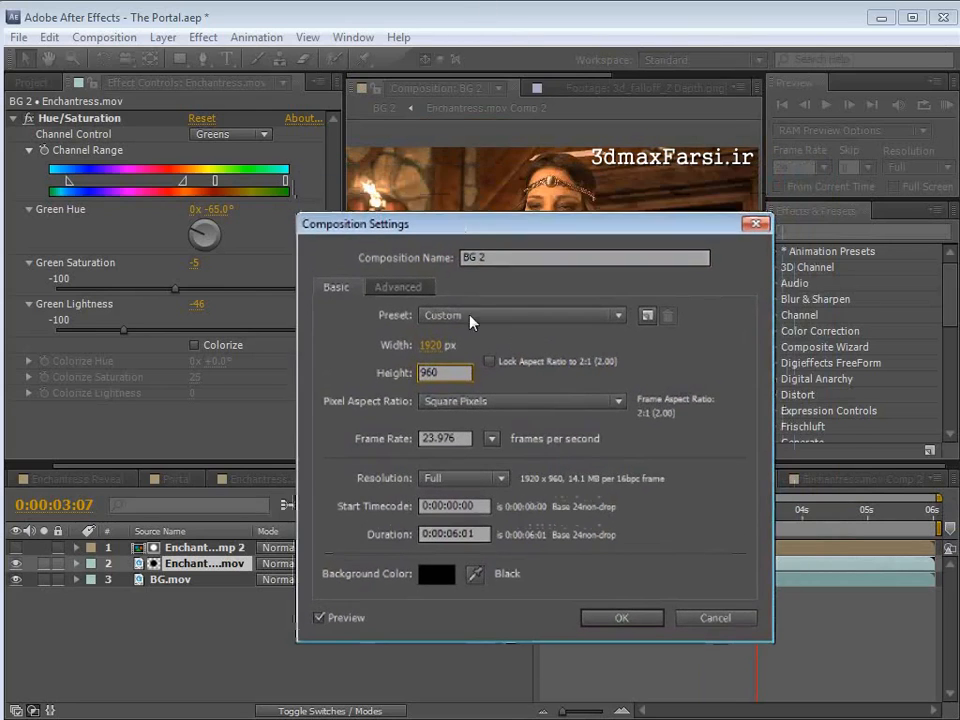
click(600, 619)
drag(703, 522, 666, 527)
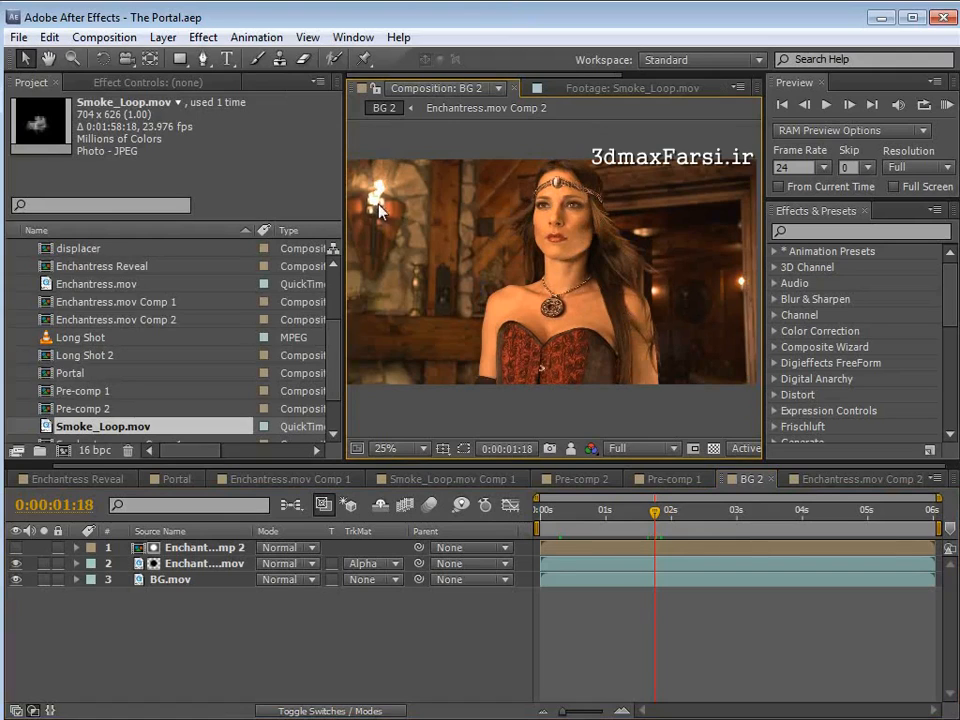
Step: Interpret the Smoke_Loop.mov footage with its loop count set to 50 times
right_click(44, 430)
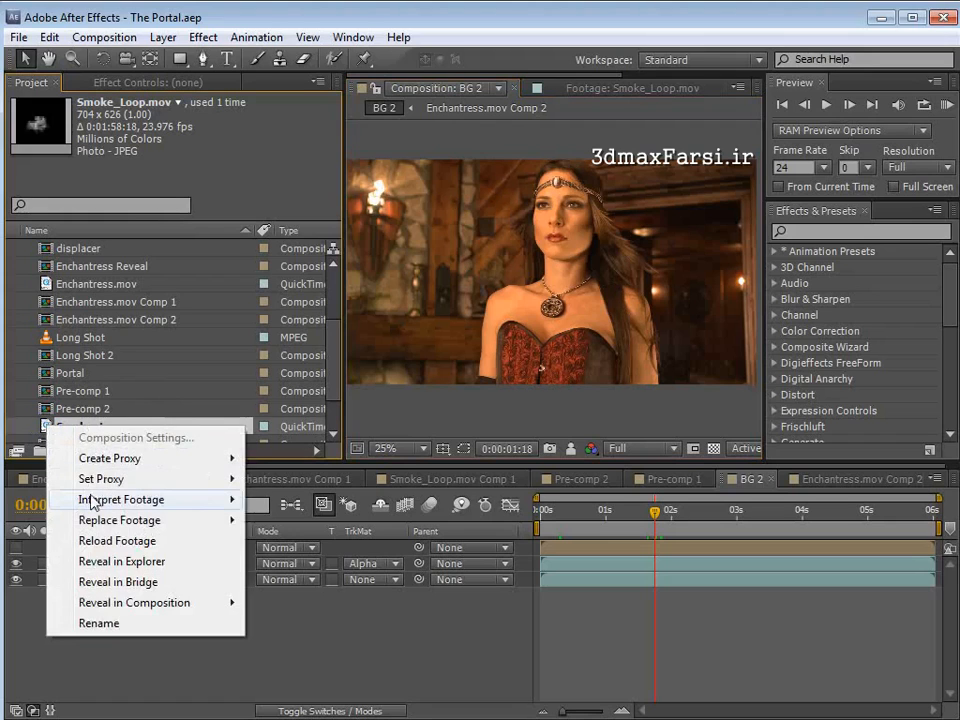
mouse_move(152, 500)
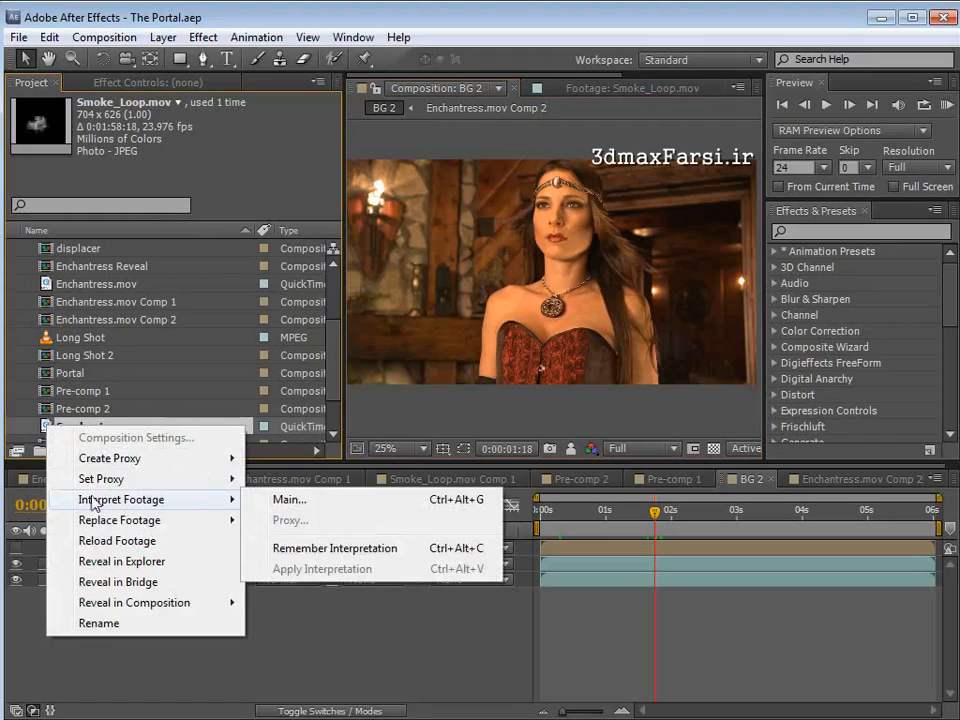
click(295, 505)
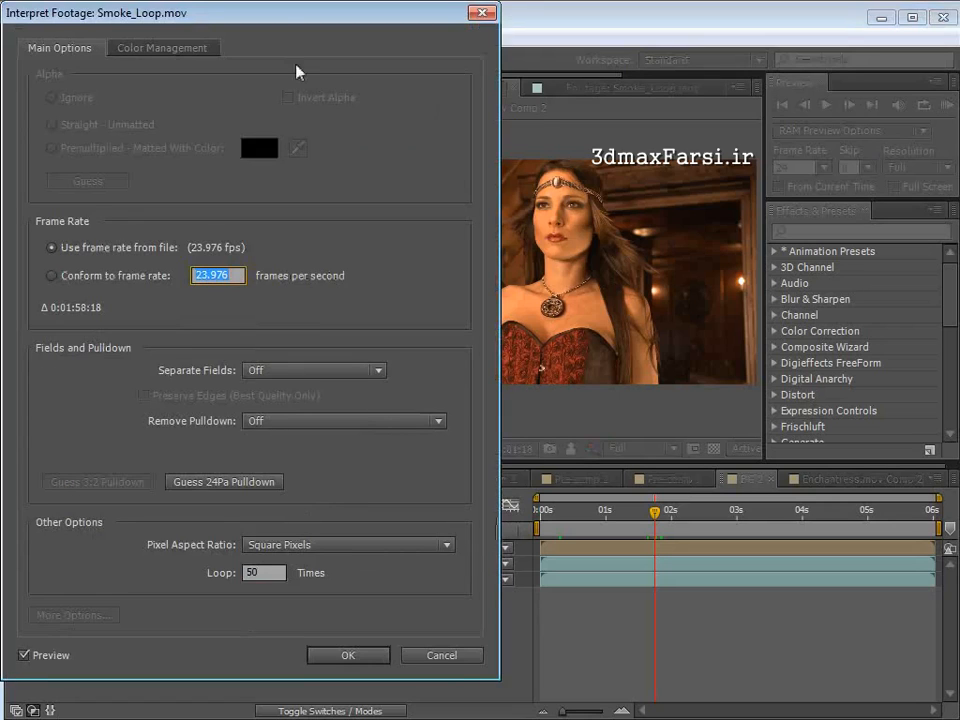
click(243, 572)
drag(275, 571, 217, 574)
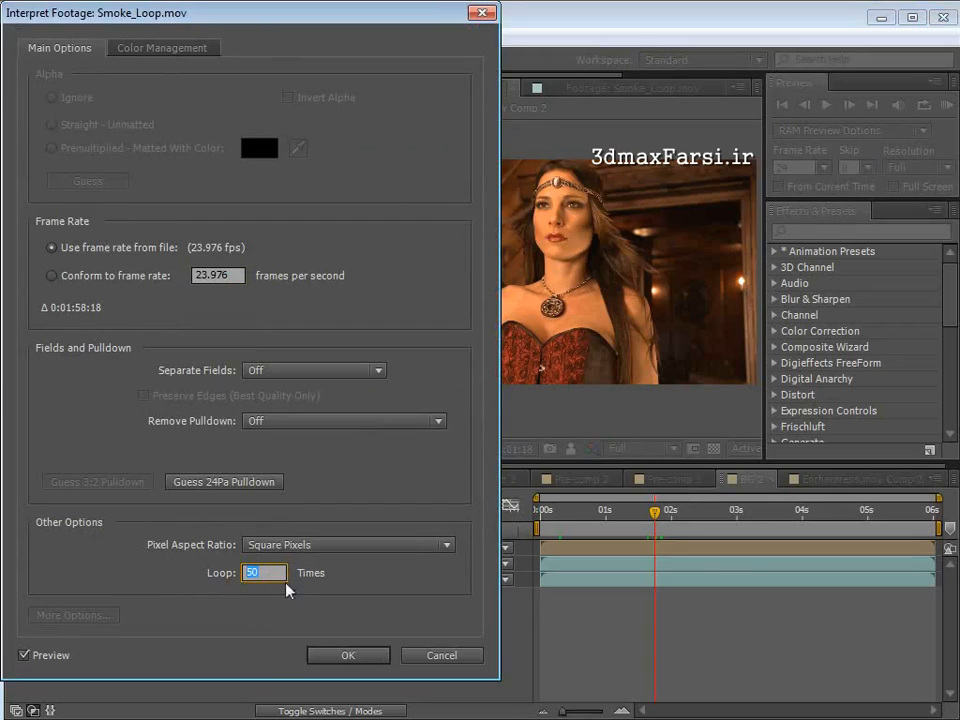
click(358, 656)
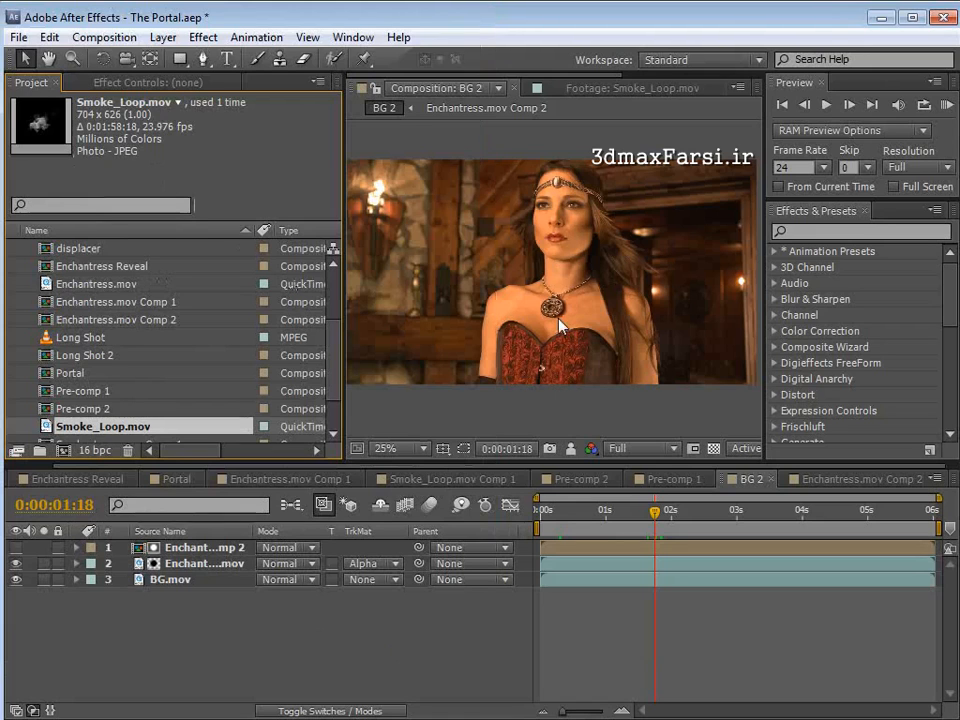
Step: Add Smoke_Loop.mov as the uppermost layer in BG 2 and move the current time to 0:00:01:09
drag(200, 426, 557, 270)
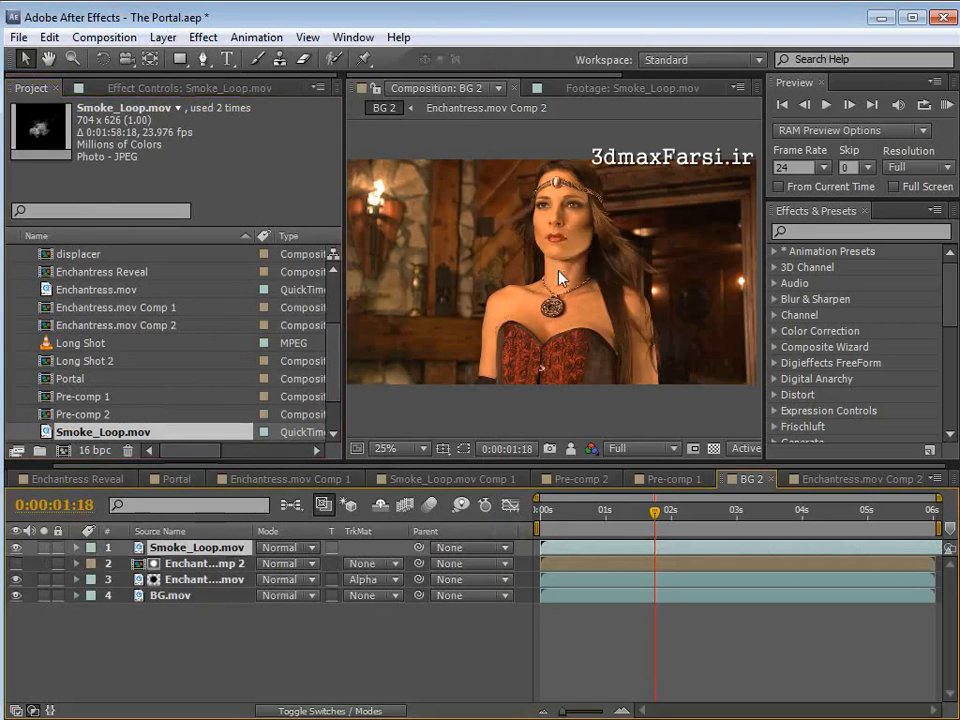
scroll(582, 318, up, 2)
mouse_move(628, 512)
mouse_down()
mouse_move(604, 512)
mouse_move(617, 527)
mouse_move(630, 515)
mouse_up()
scroll(552, 338, down, 2)
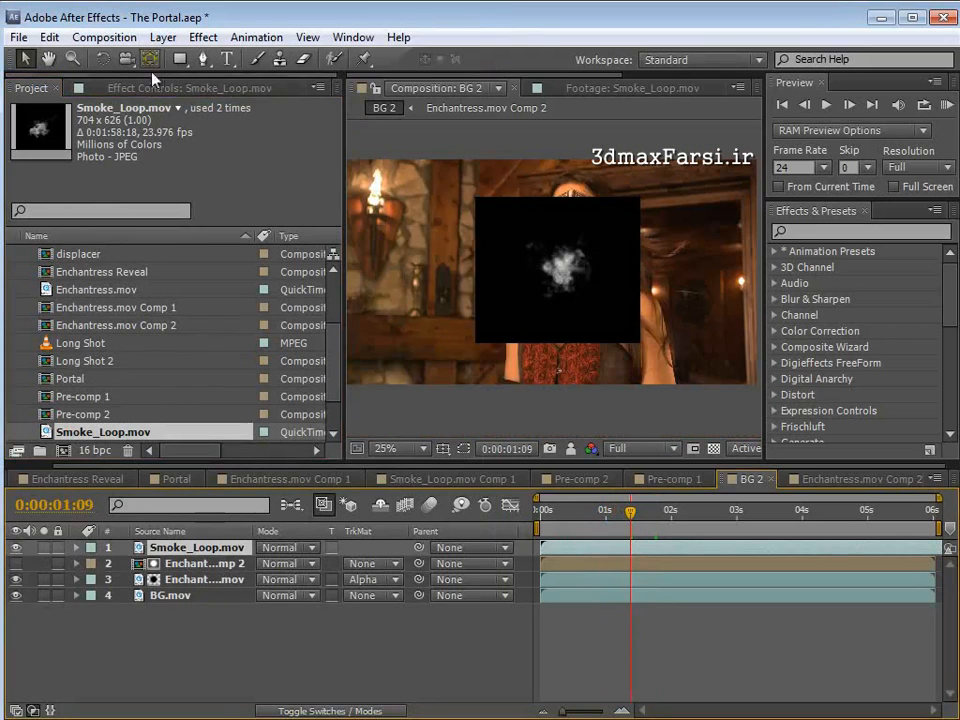
Step: Pre-compose the Smoke_Loop.mov layer as "Portal SMokey", moving all attributes into the new composition
click(162, 40)
click(193, 708)
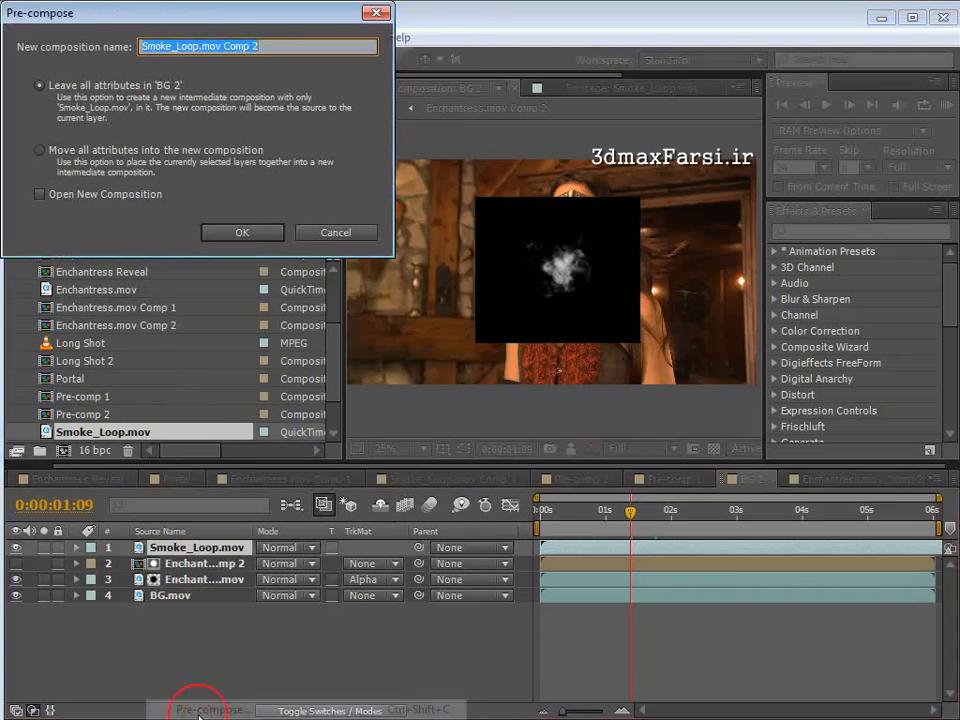
click(40, 151)
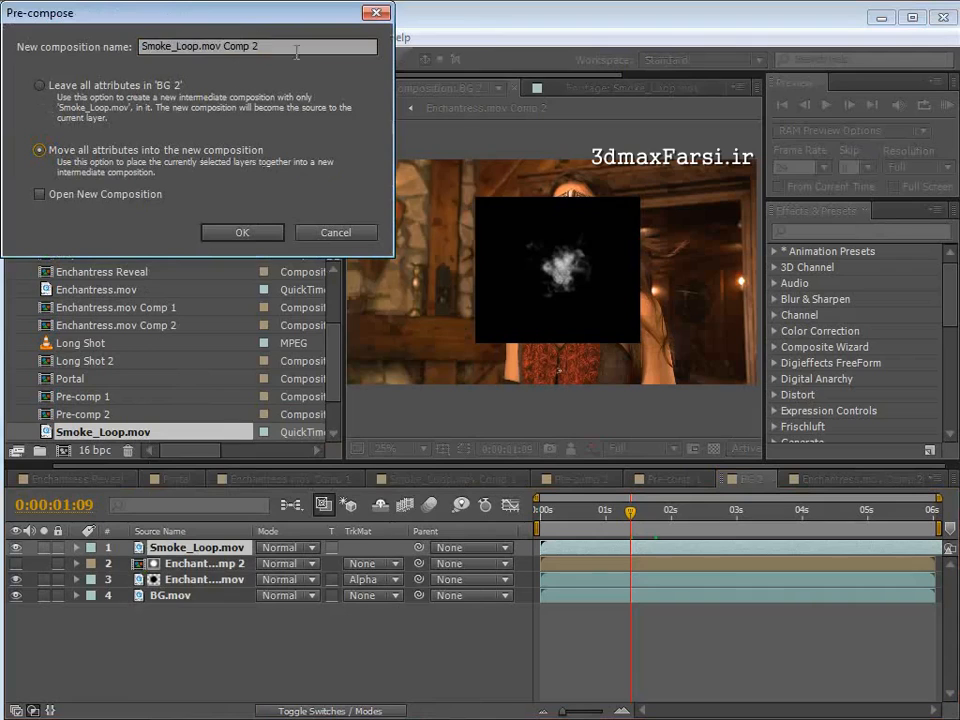
drag(296, 52, 59, 26)
text(Portal SMokey)
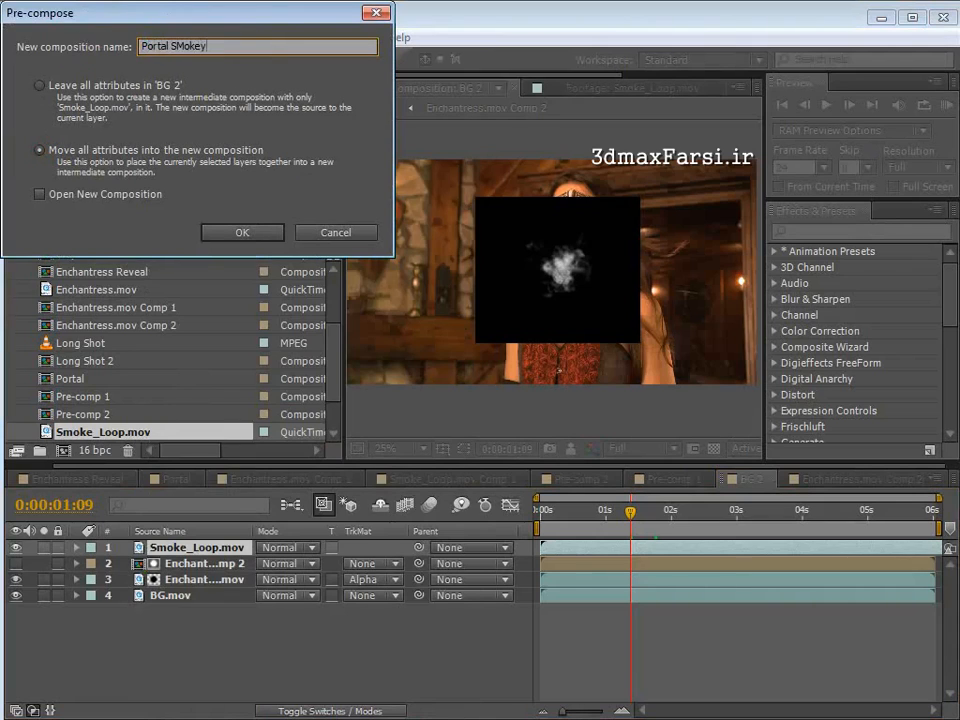
click(216, 230)
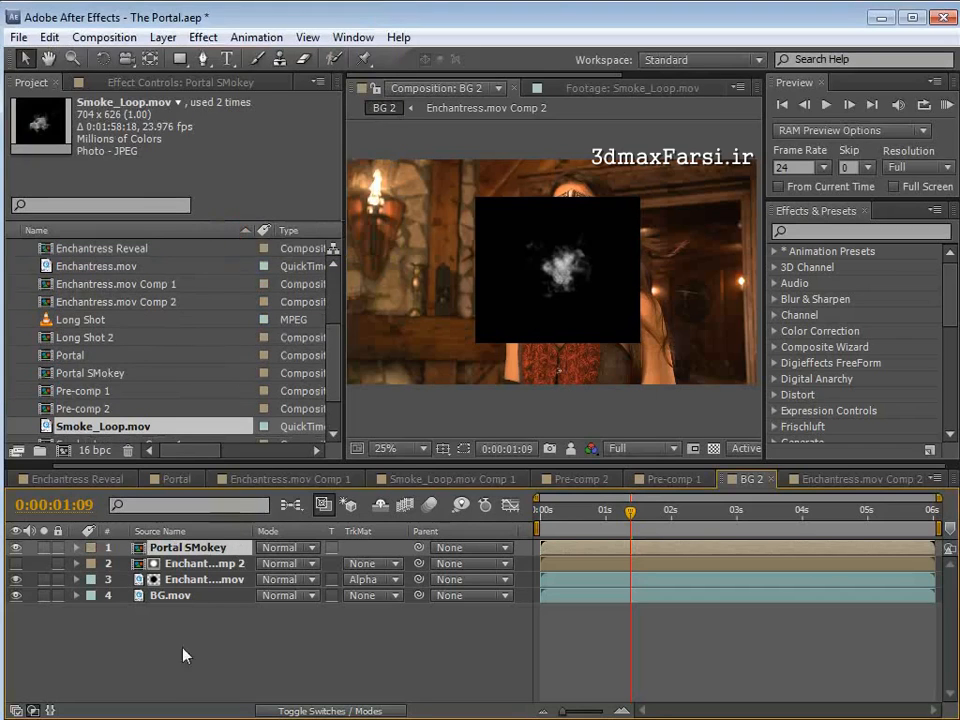
Step: Open the Portal SMokey composition and set its height to 1280 px
double_click(188, 547)
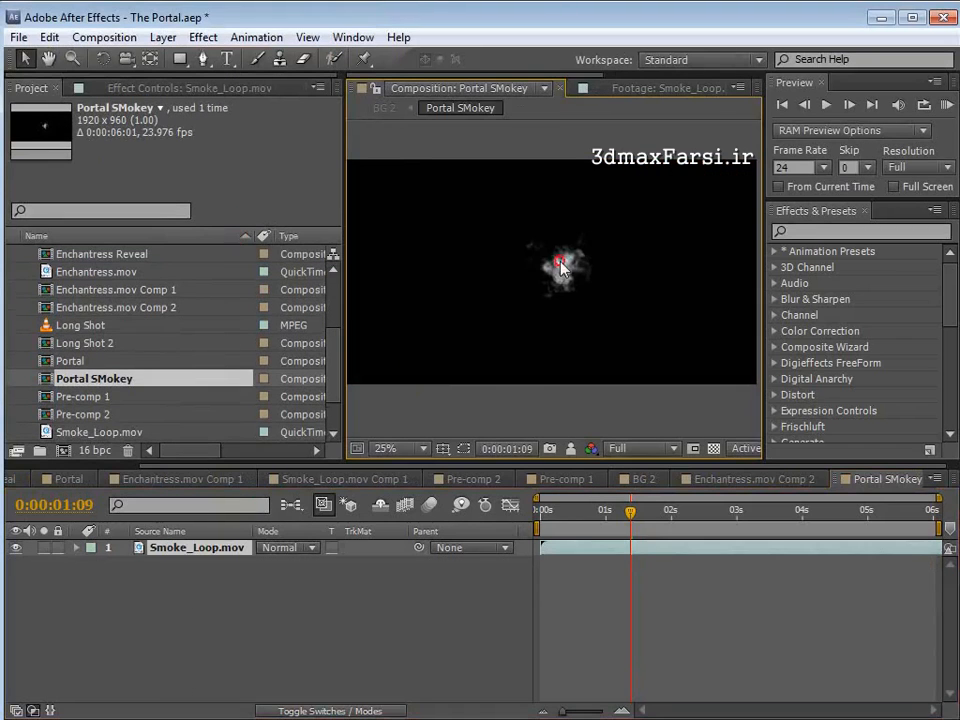
click(128, 40)
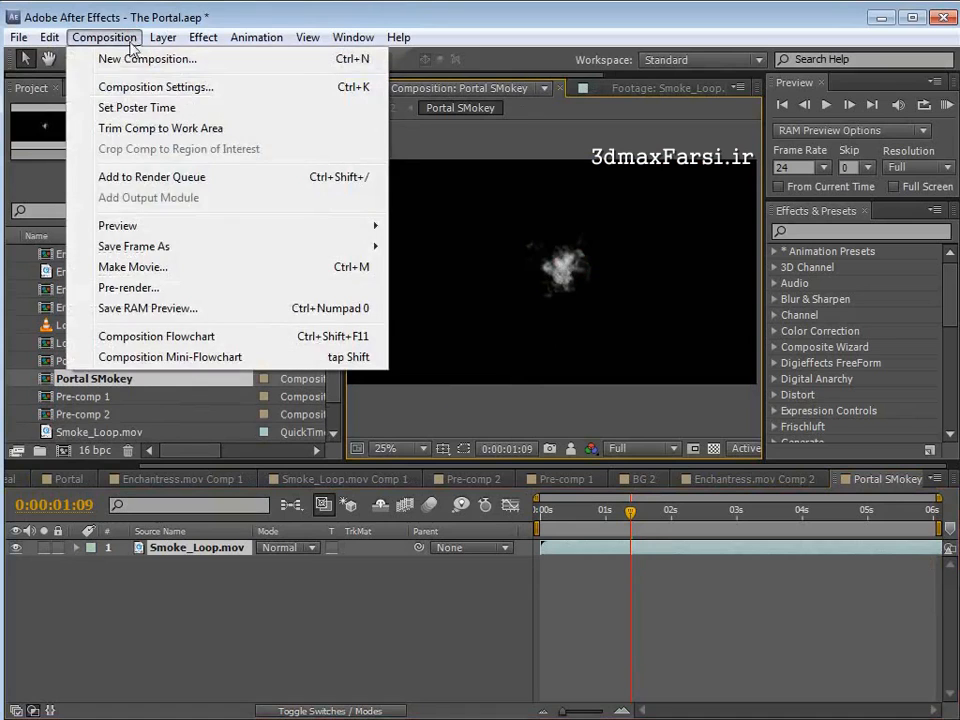
click(226, 90)
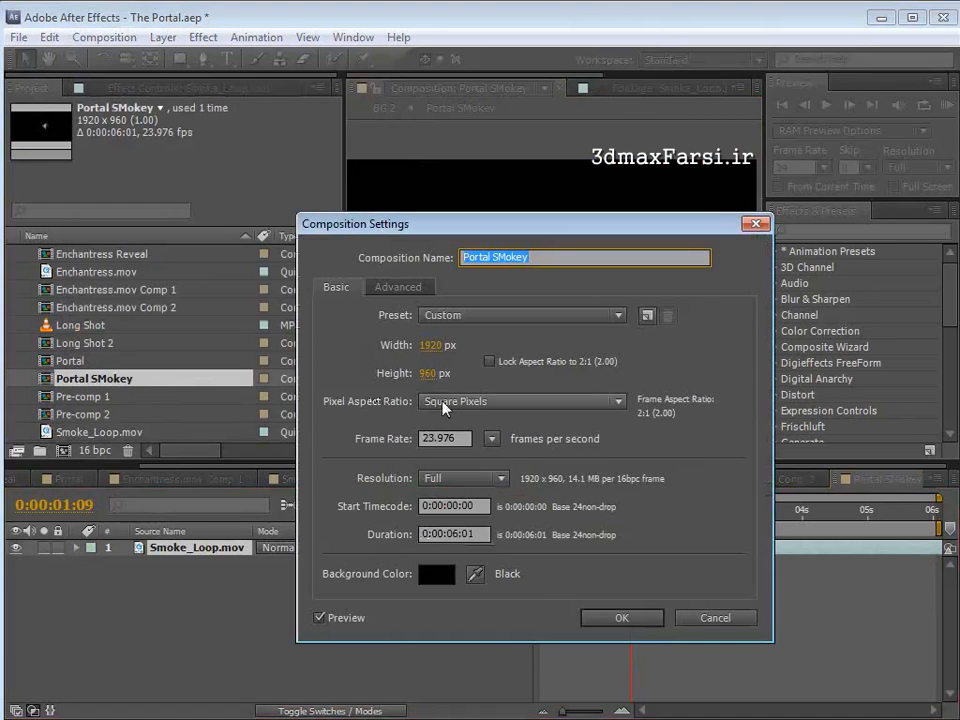
click(430, 372)
text(1280)
click(610, 620)
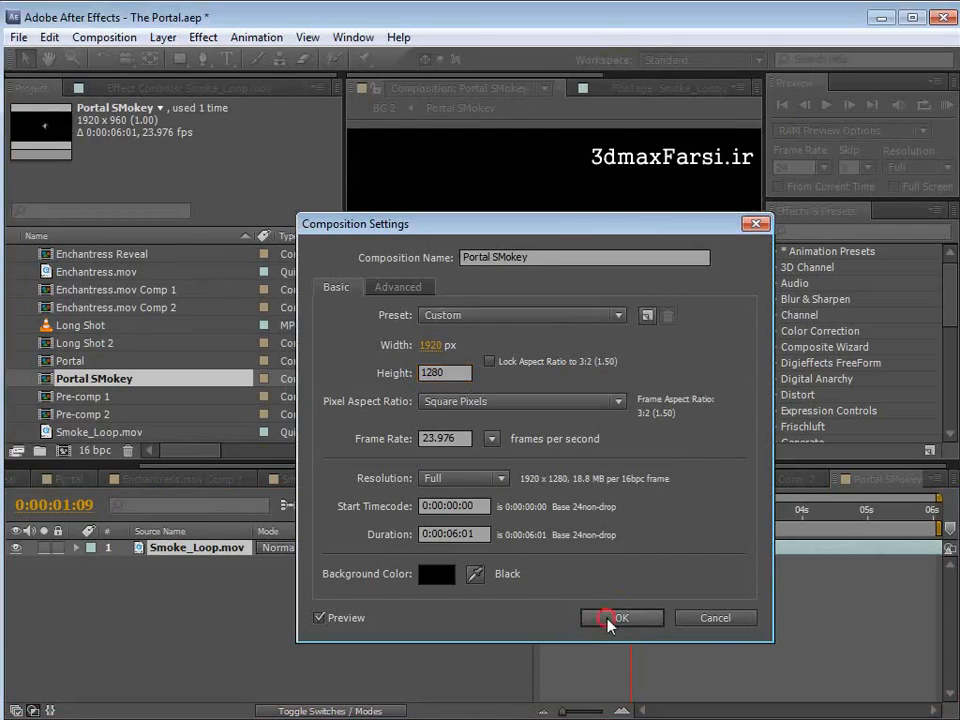
Step: Create a white 1920 × 1280 px solid above the smoke in Portal SMokey and hide it
click(536, 252)
scroll(540, 280, down, 2)
click(163, 37)
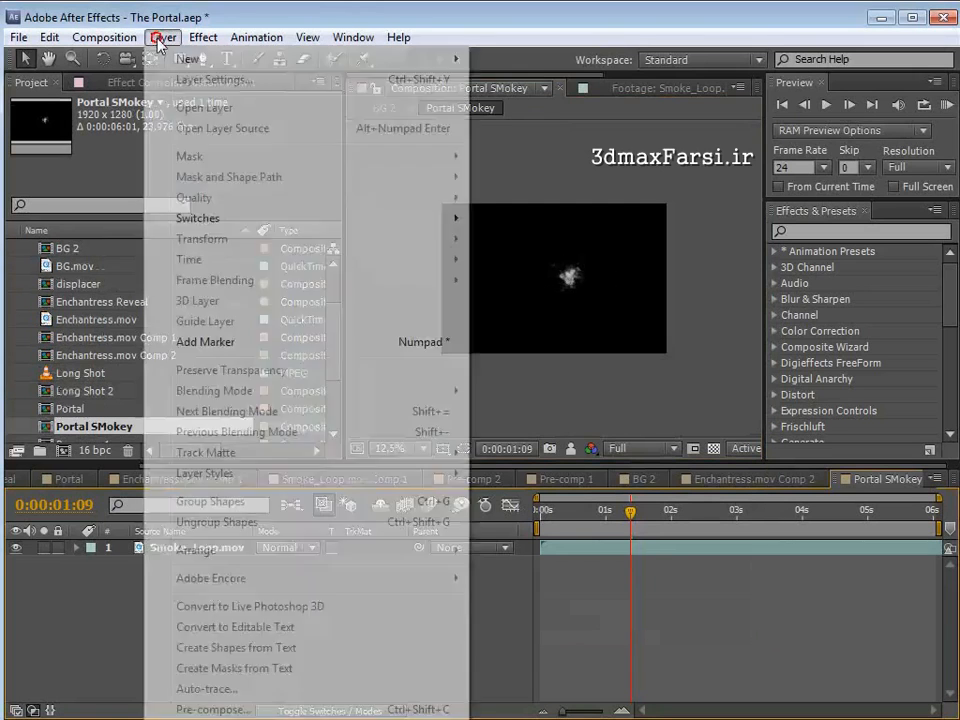
mouse_move(190, 58)
click(514, 79)
click(197, 324)
drag(27, 58, 16, 6)
click(434, 42)
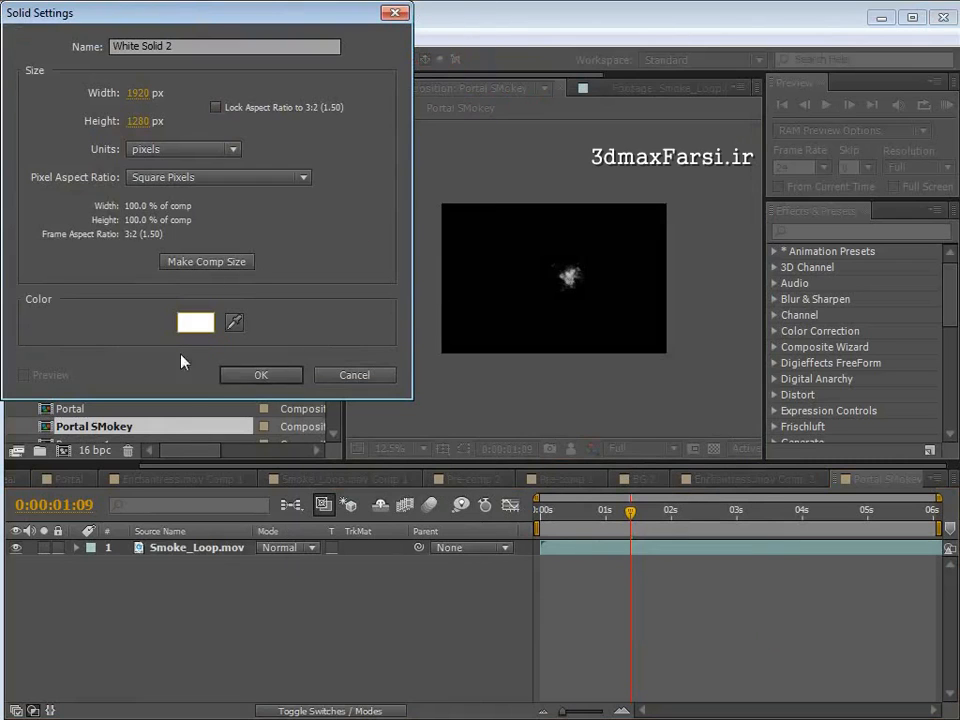
click(272, 375)
click(15, 548)
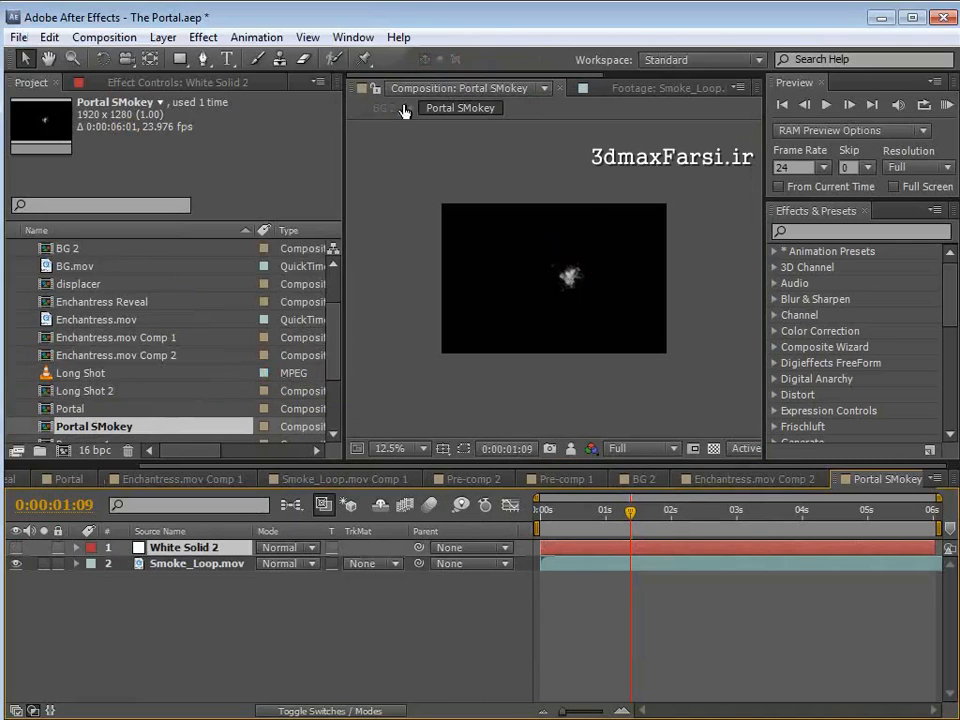
Step: Make the white solid visible again and draw a tall elliptical mask on it for the portal opening
click(205, 60)
scroll(668, 301, up, 1)
key(space)
drag(668, 301, 738, 277)
click(16, 548)
key(space)
key(space)
scroll(546, 328, down, 1)
drag(182, 60, 245, 99)
drag(504, 241, 574, 388)
Step: Move the elliptical mask slightly downward on the white solid and deselect the layer
key(v)
mouse_move(537, 236)
mouse_down()
mouse_move(546, 266)
mouse_move(541, 255)
mouse_up()
scroll(566, 328, up, 1)
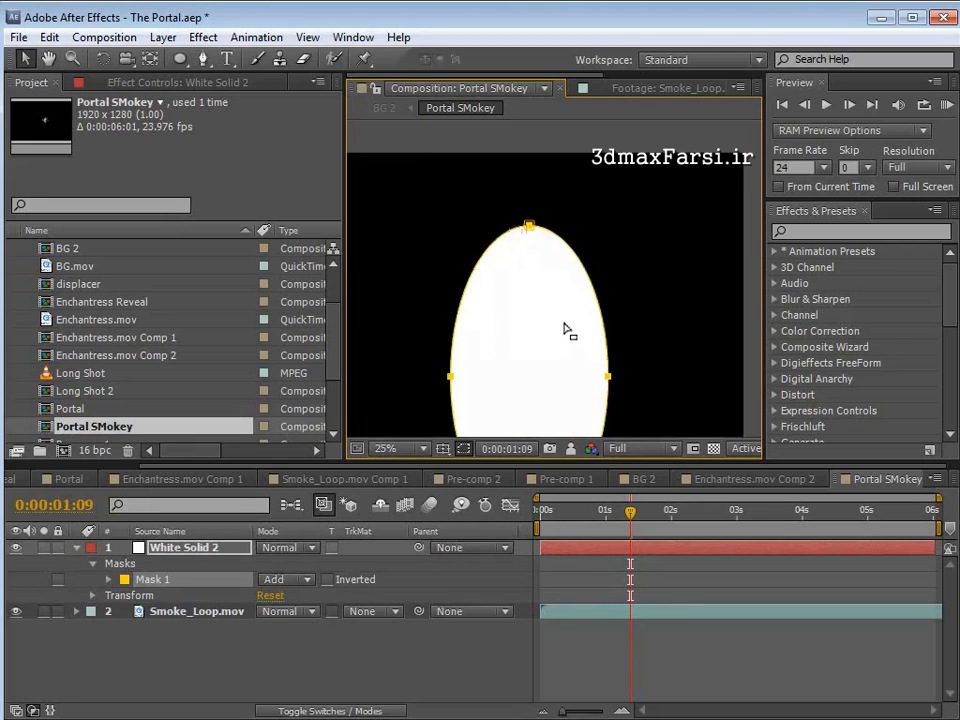
drag(566, 363, 566, 322)
click(581, 599)
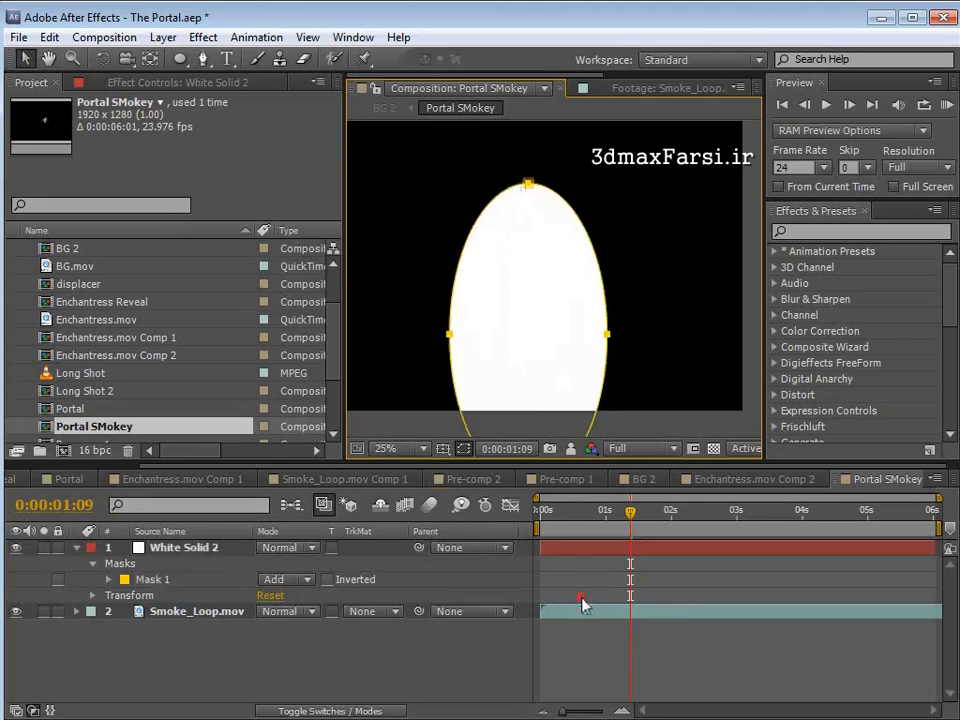
Step: Place the white solid beneath Smoke_Loop.mov and set the smoke layer's blending mode to Screen
drag(157, 548, 171, 643)
click(231, 628)
click(185, 548)
click(282, 548)
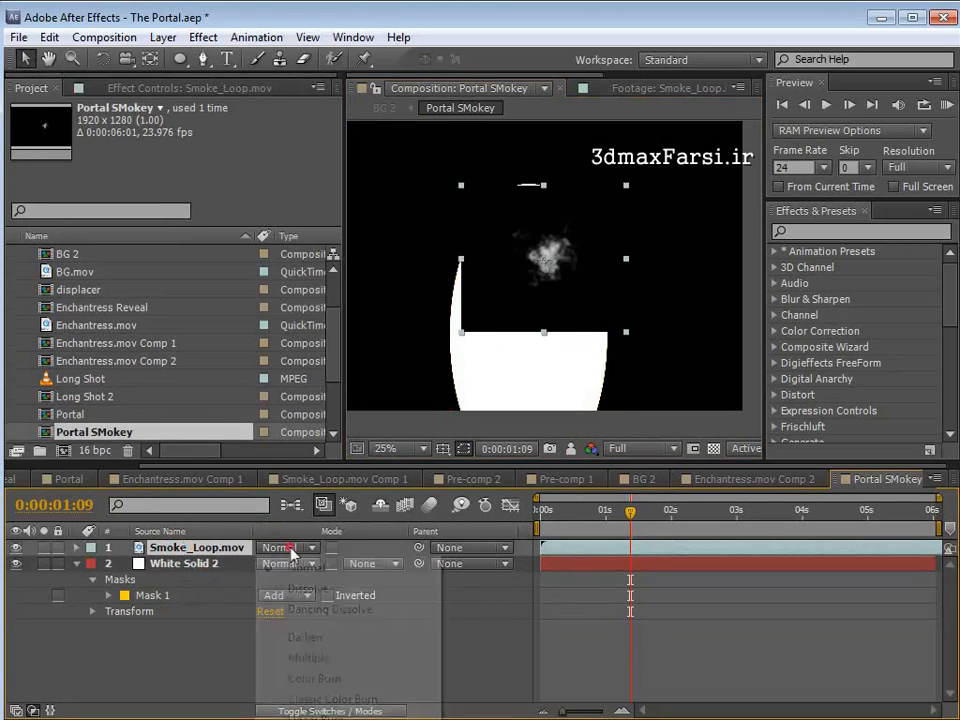
click(340, 702)
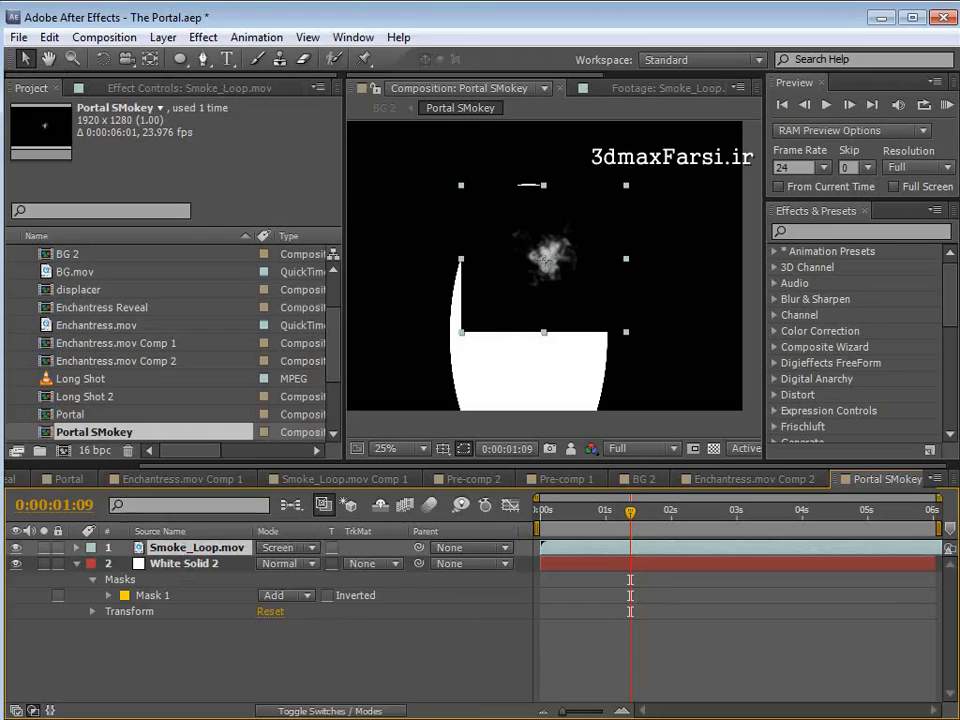
Step: Move the smoke onto the upper-right edge of the white ellipse
drag(564, 261, 571, 231)
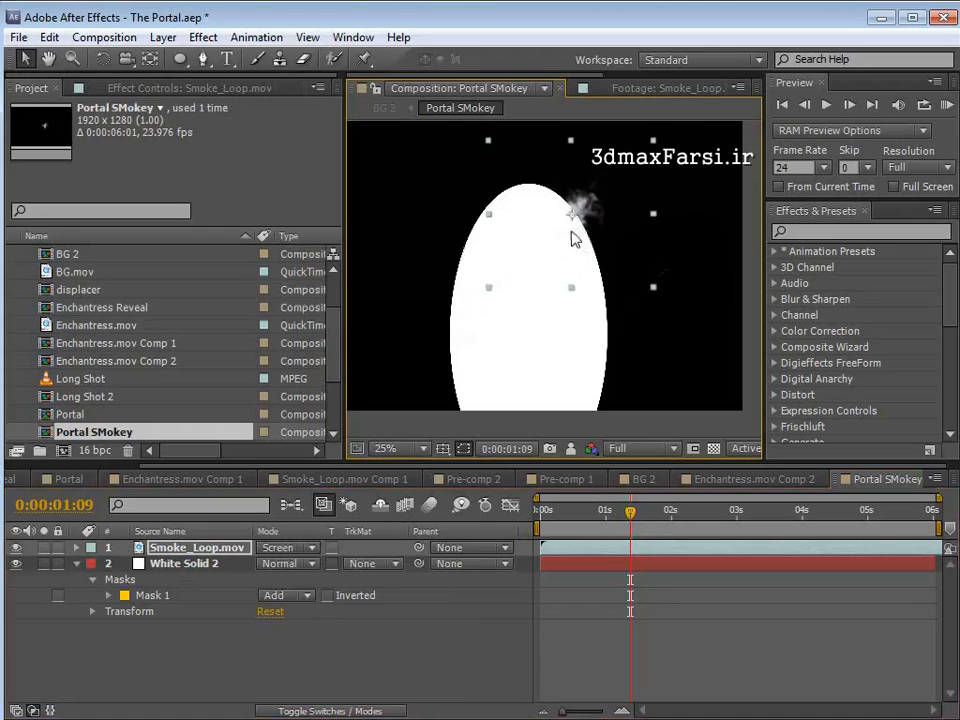
scroll(603, 230, up, 2)
key(space)
drag(563, 290, 520, 248)
scroll(550, 277, down, 2)
key(space)
drag(568, 331, 570, 249)
drag(549, 181, 562, 215)
Step: Pre-compose Smoke_Loop.mov as "Smoke Element", leaving all attributes in Portal SMokey
click(190, 551)
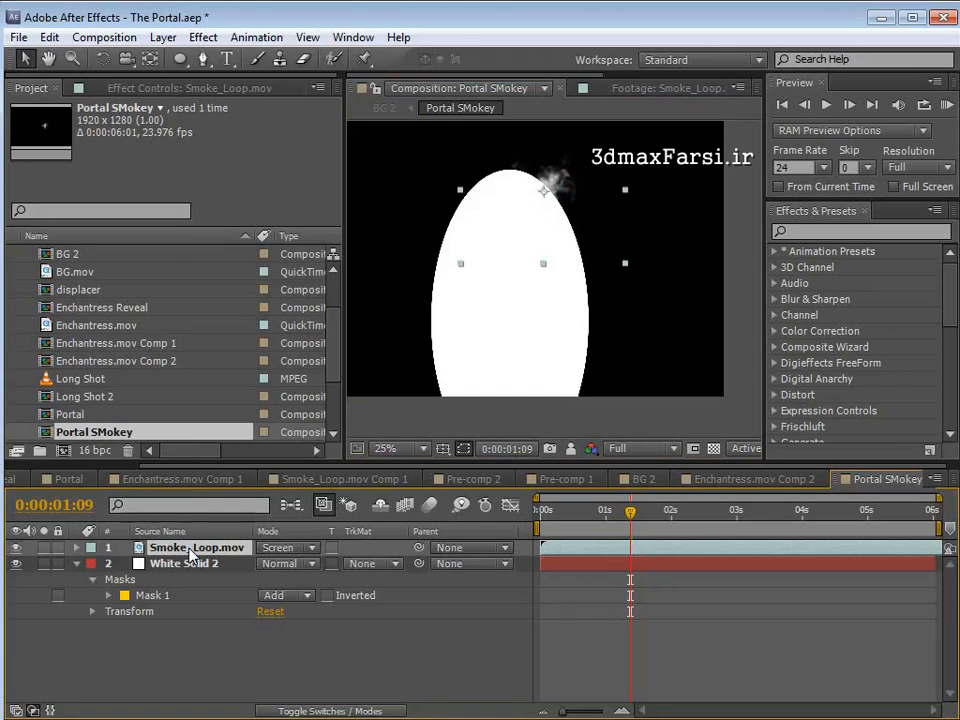
click(162, 37)
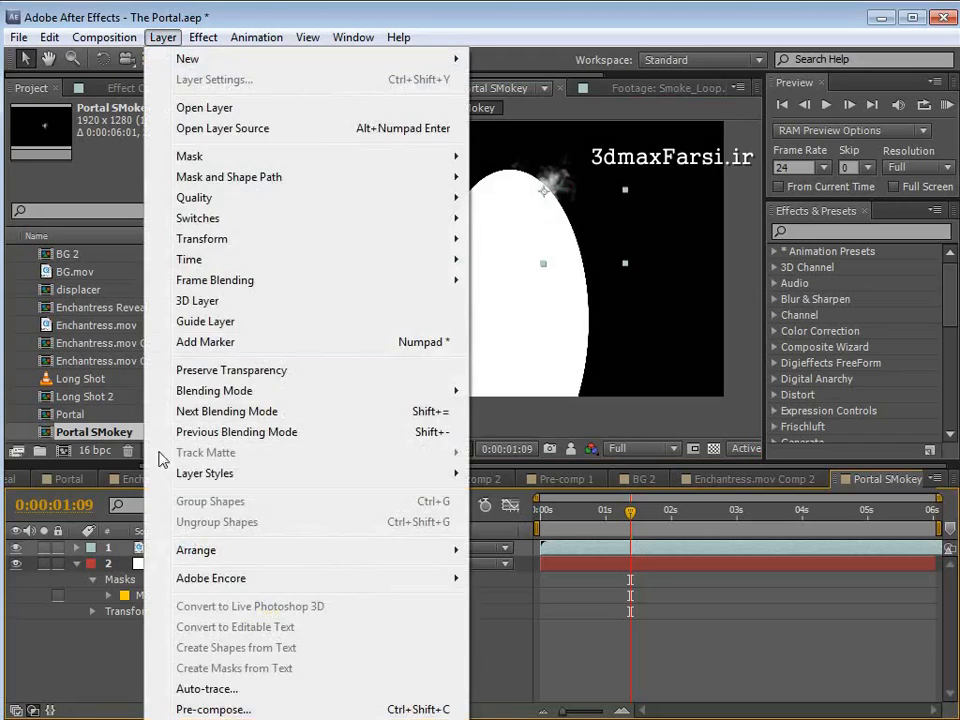
click(203, 709)
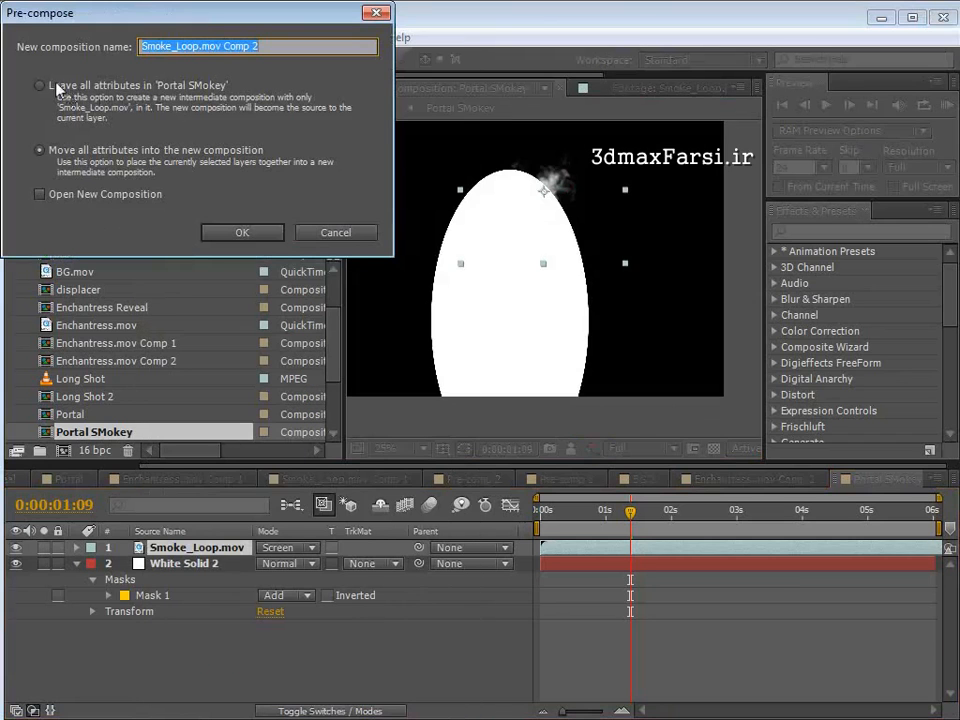
click(39, 86)
click(298, 46)
text(Smoke Element)
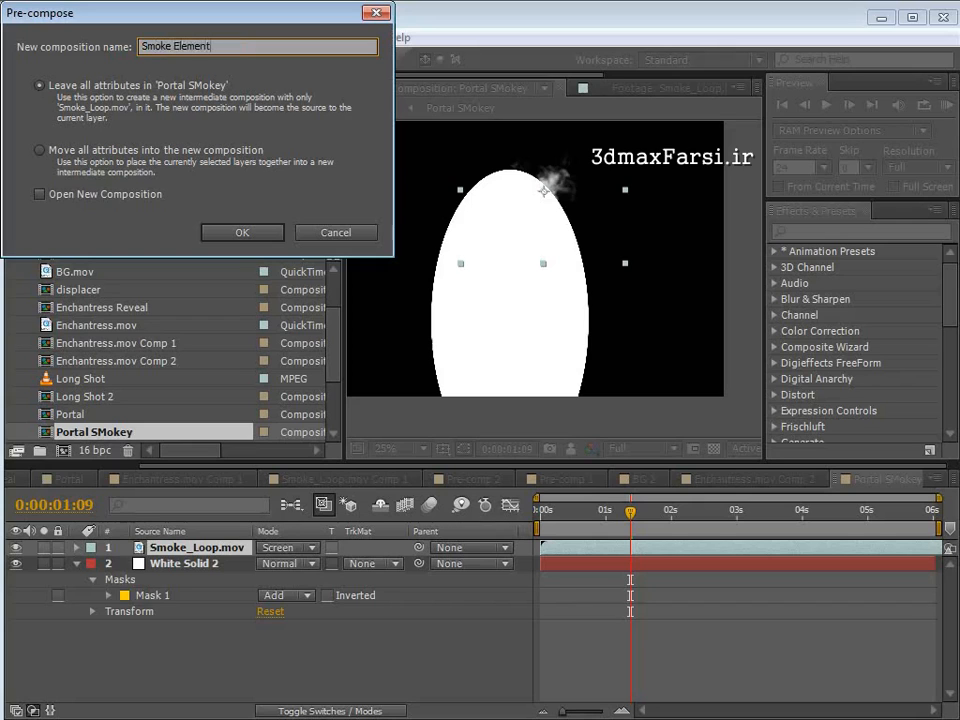
click(240, 234)
Step: Duplicate the Smoke Element layer five times and distribute the copies around the edge of the white ellipse
click(561, 221)
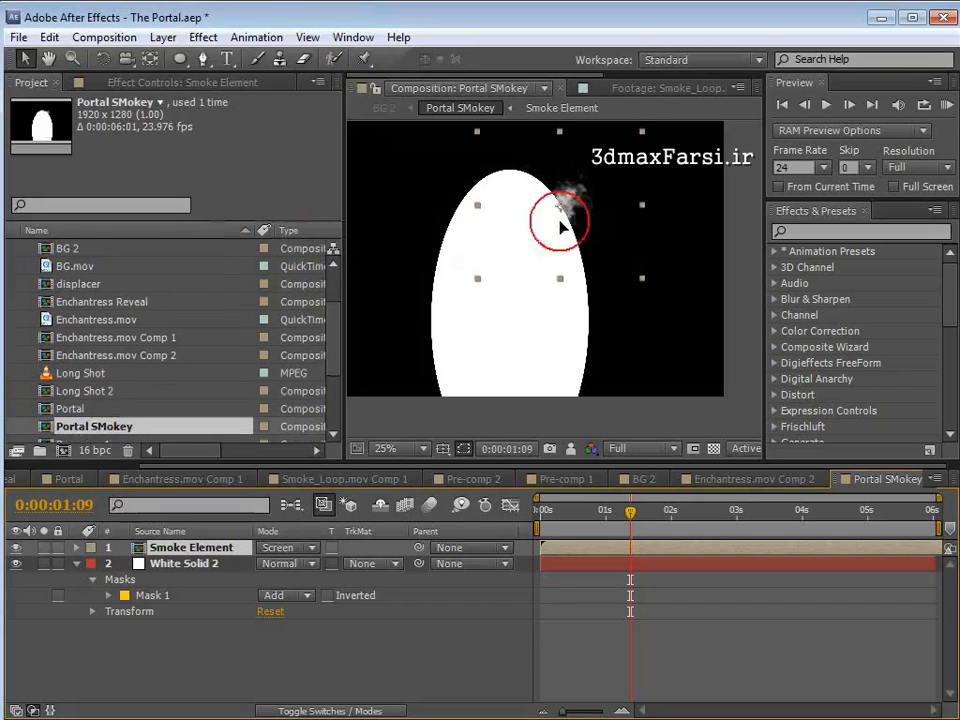
key(ctrl+d)
drag(562, 227, 614, 322)
key(ctrl+d)
key(ctrl+d)
key(ctrl+d)
key(ctrl+d)
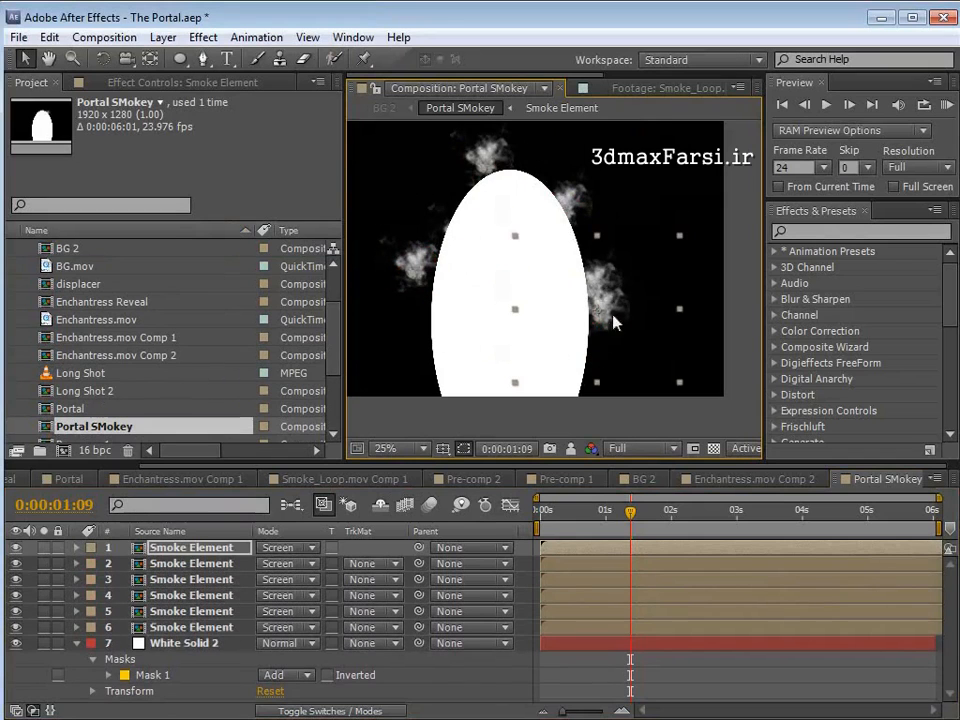
Step: Try a Tint on Smoke_Loop.mov inside Smoke Element, mapping white to blue 2160EF, and view it in Portal SMokey
double_click(190, 548)
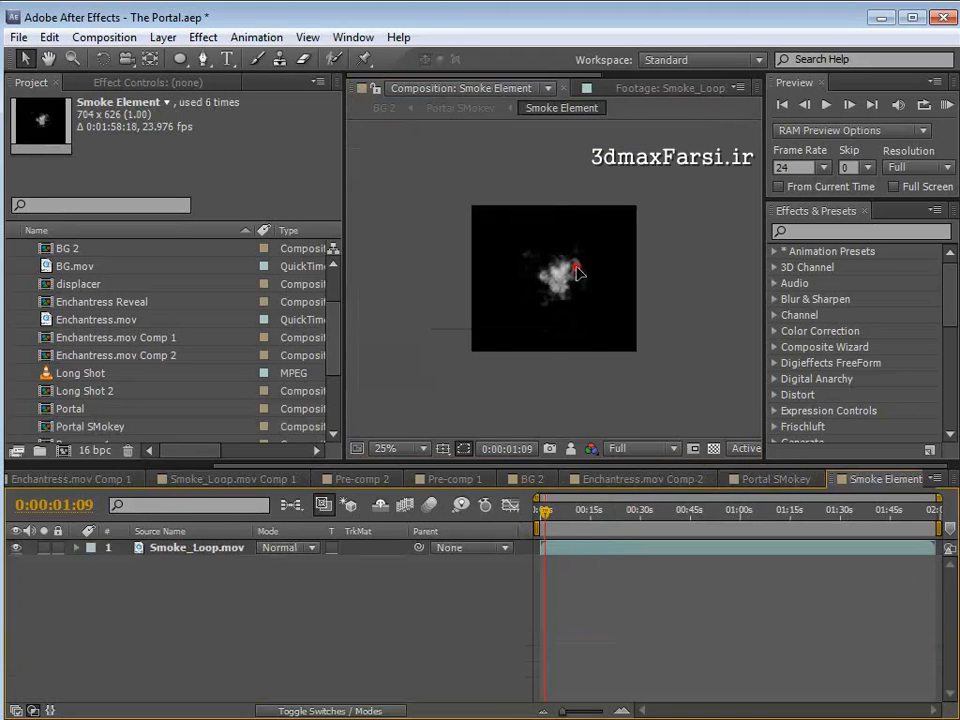
click(578, 272)
click(203, 37)
mouse_move(300, 210)
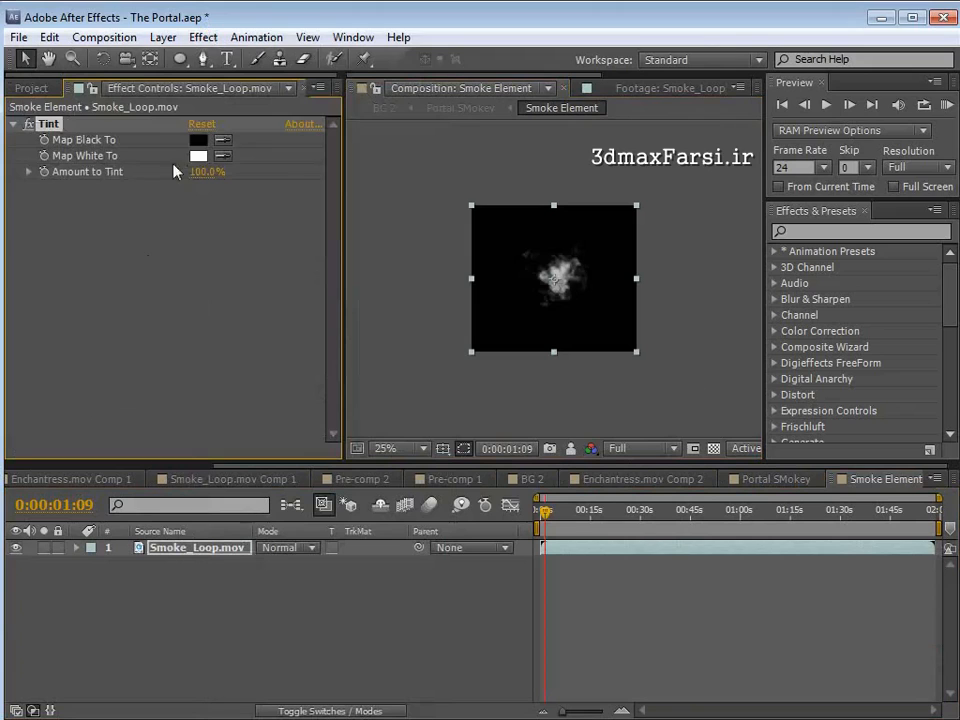
click(198, 154)
click(284, 132)
click(432, 44)
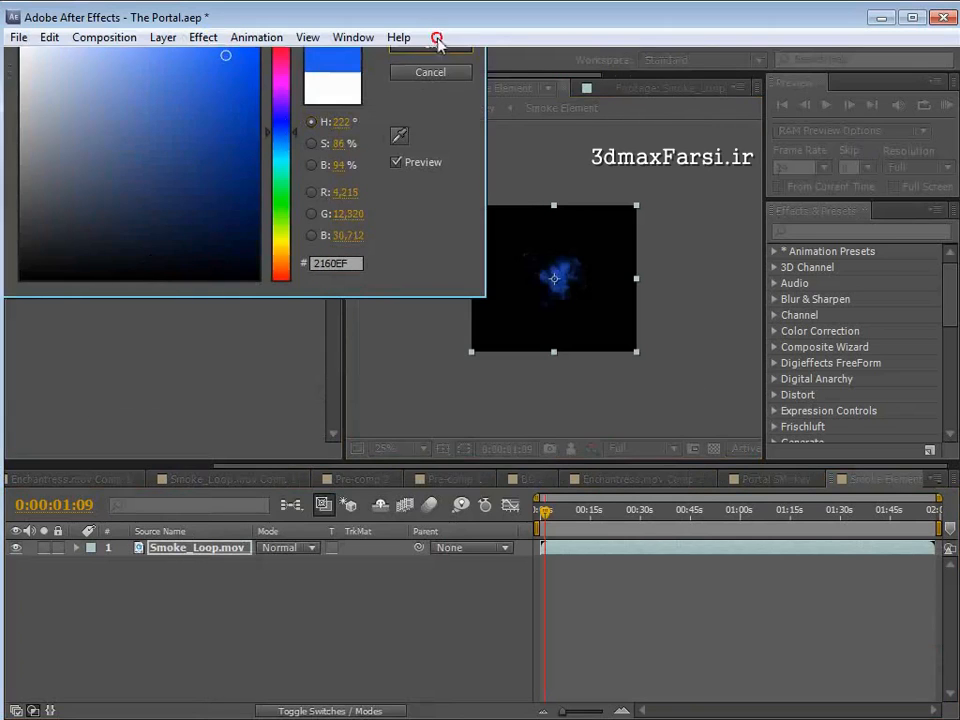
click(772, 479)
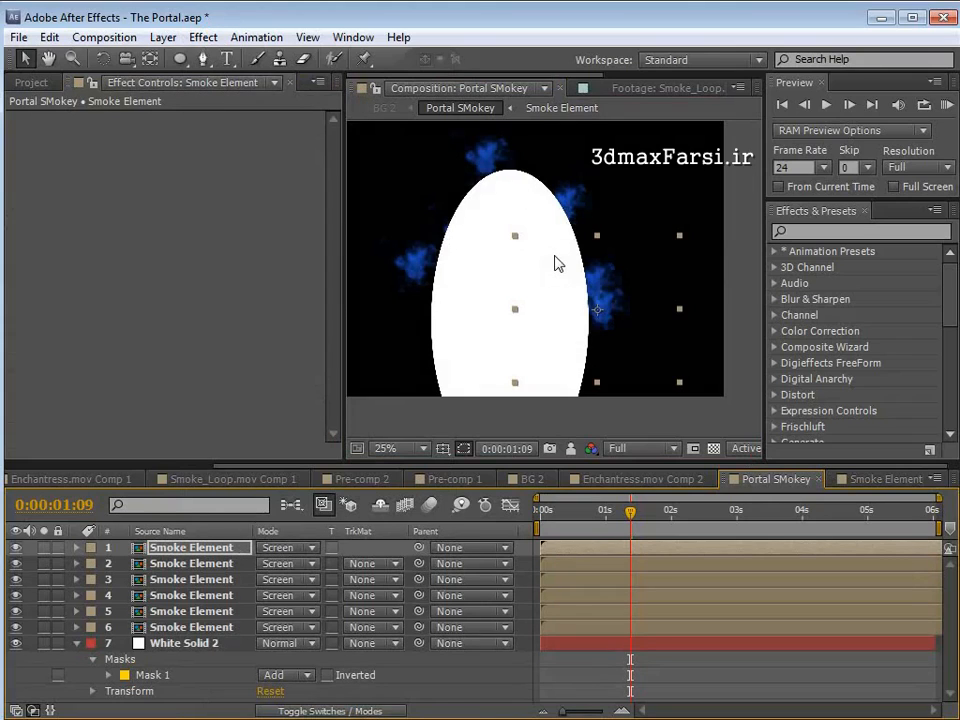
Step: Soften the white solid's ellipse by setting Mask Expansion to -107 pixels and Mask Feather to 156 pixels
click(178, 645)
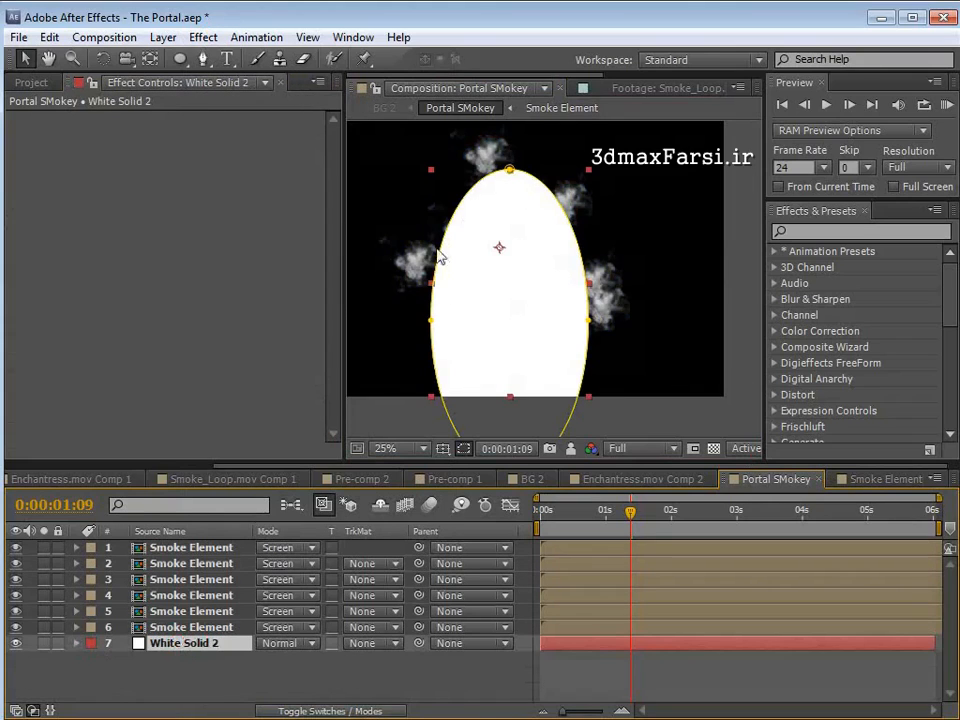
key(m)
key(m)
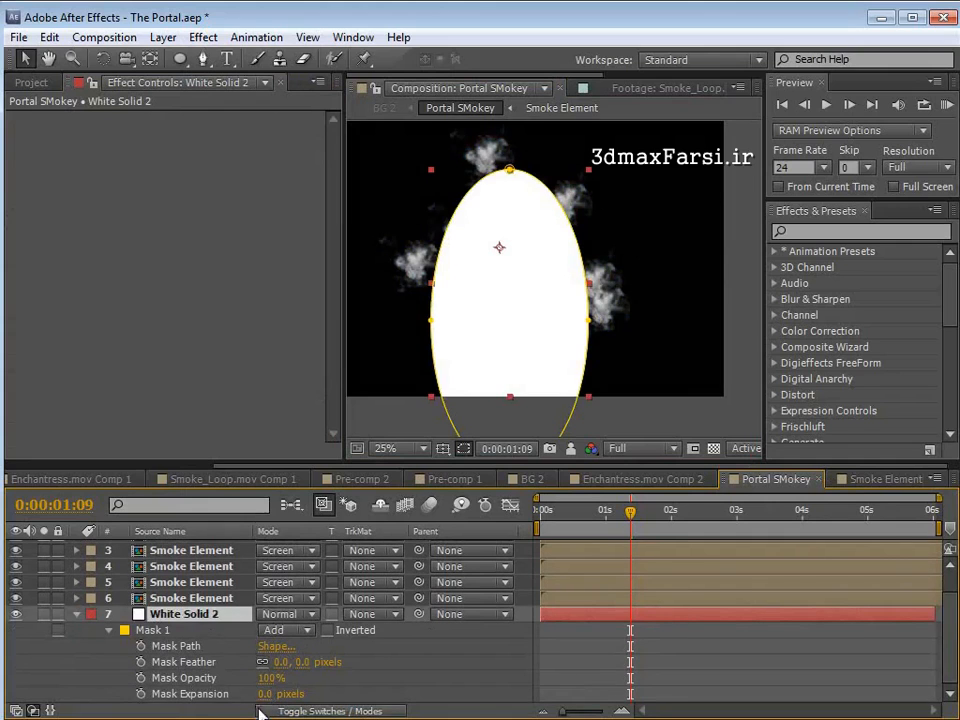
drag(263, 693, 172, 693)
drag(300, 661, 432, 641)
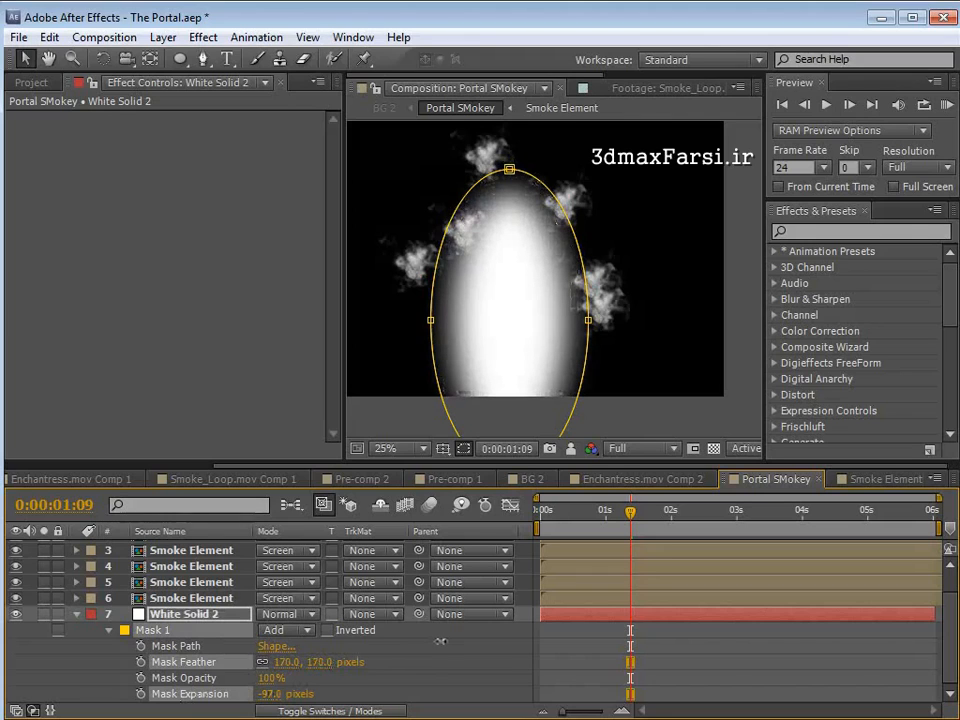
drag(272, 693, 262, 693)
drag(321, 663, 308, 668)
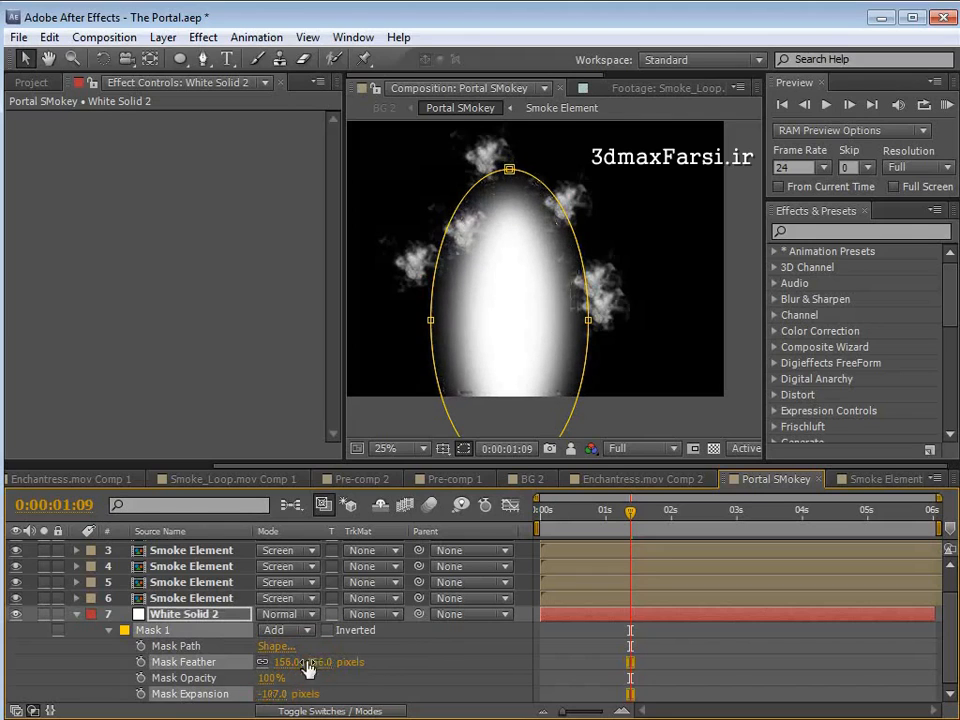
click(581, 667)
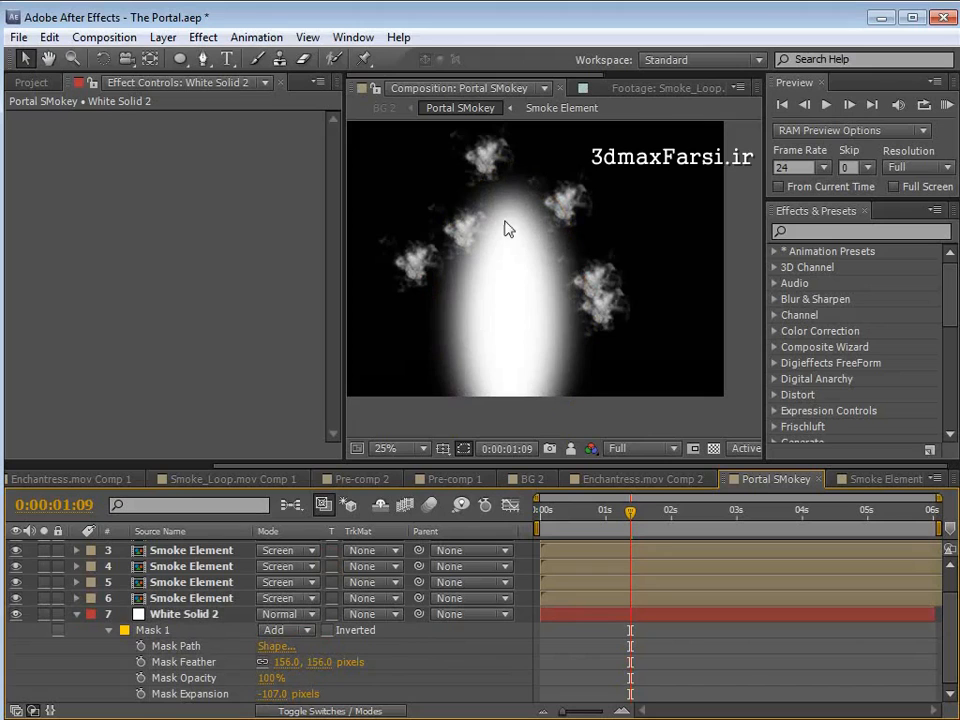
Step: Delete the top five Smoke Element copies, leaving a single smoke layer above the white solid
drag(530, 463, 508, 438)
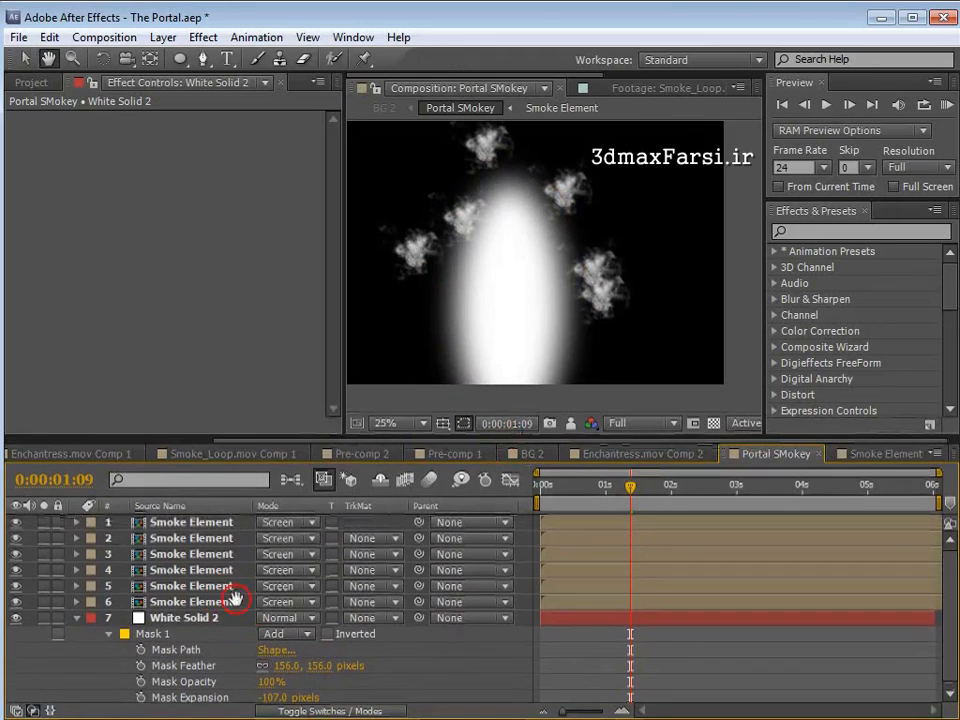
click(223, 521)
shift+click(220, 590)
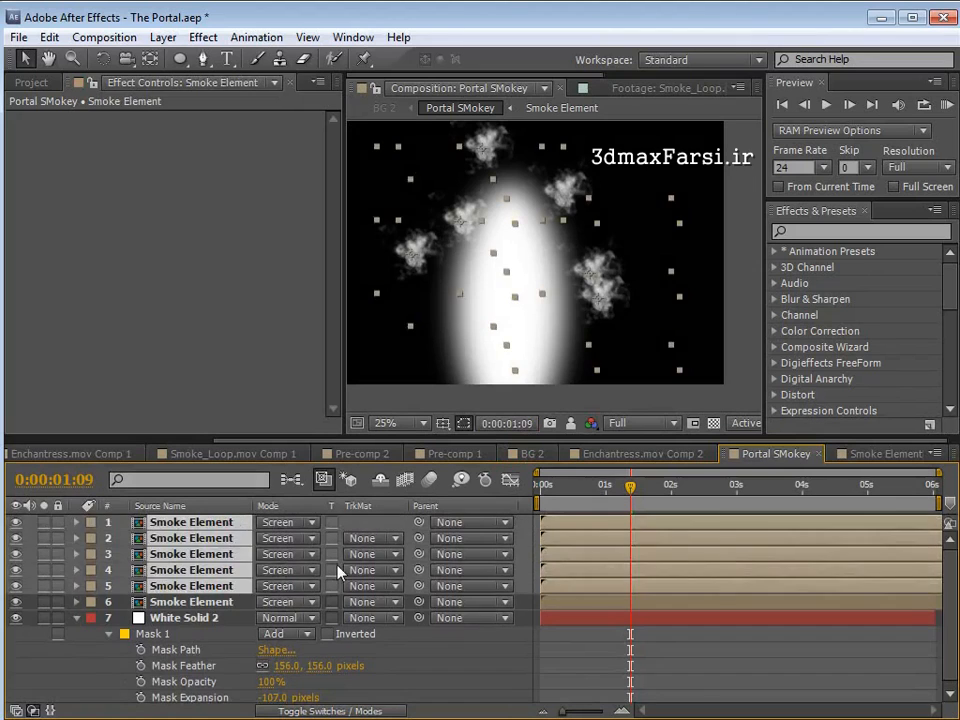
key(Delete)
Step: Move the remaining Smoke Element to the ellipse's upper-left edge and enlarge it
click(190, 528)
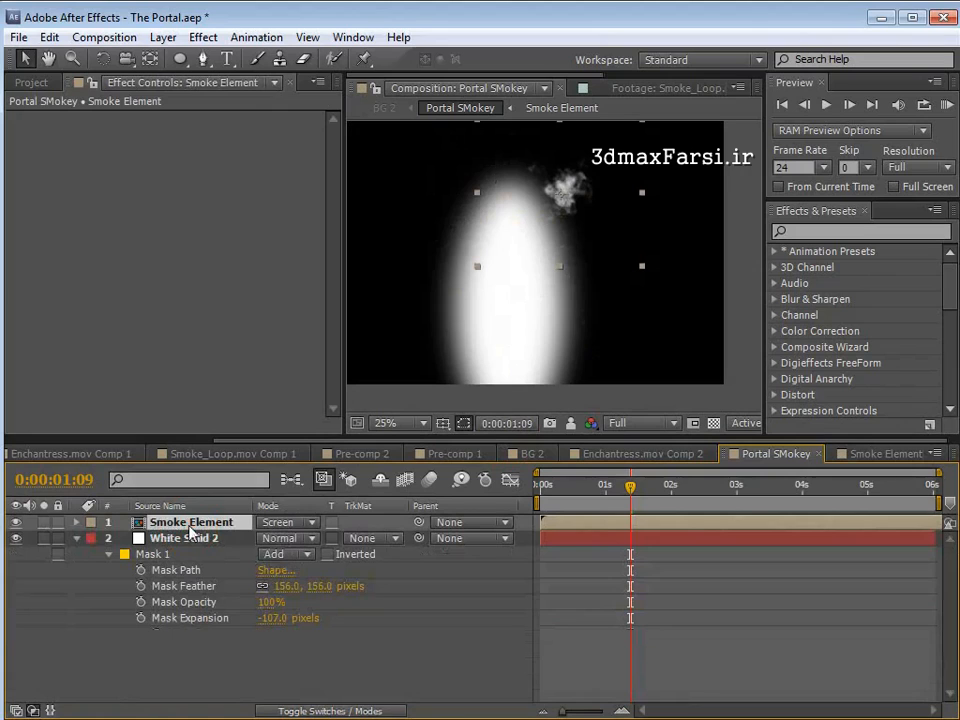
drag(562, 197, 452, 206)
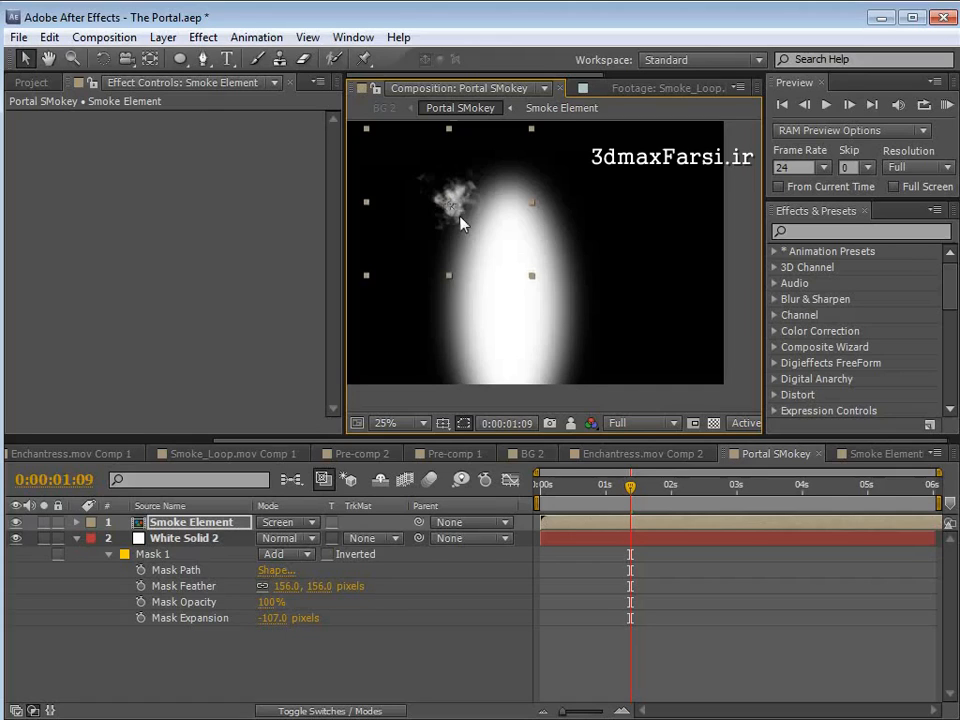
drag(533, 281, 553, 327)
drag(467, 221, 450, 264)
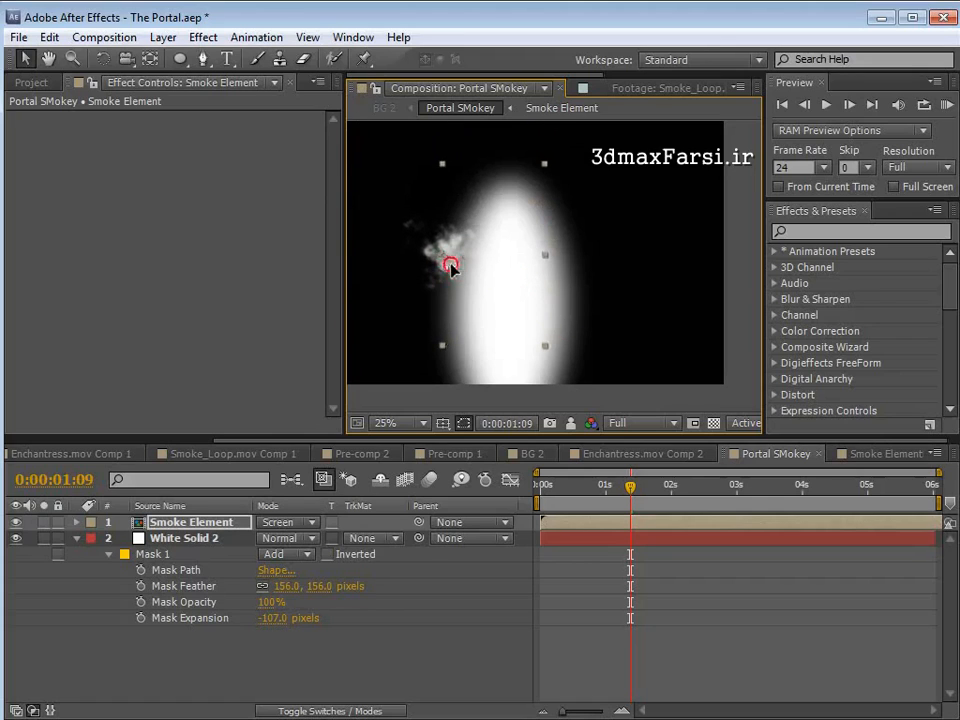
key(ctrl+d)
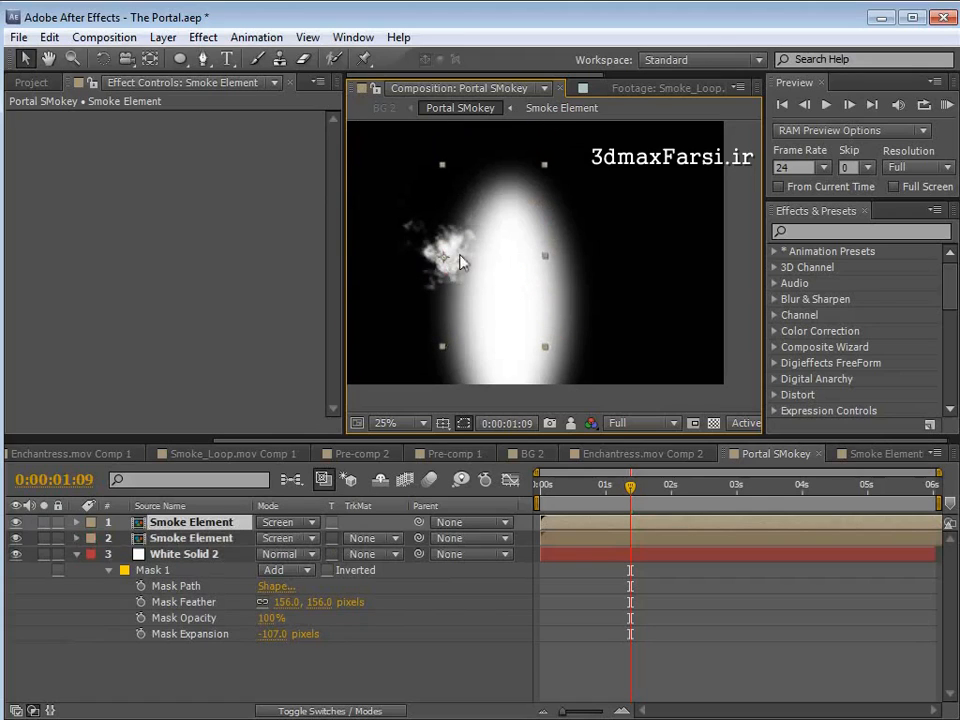
click(467, 272)
key(Delete)
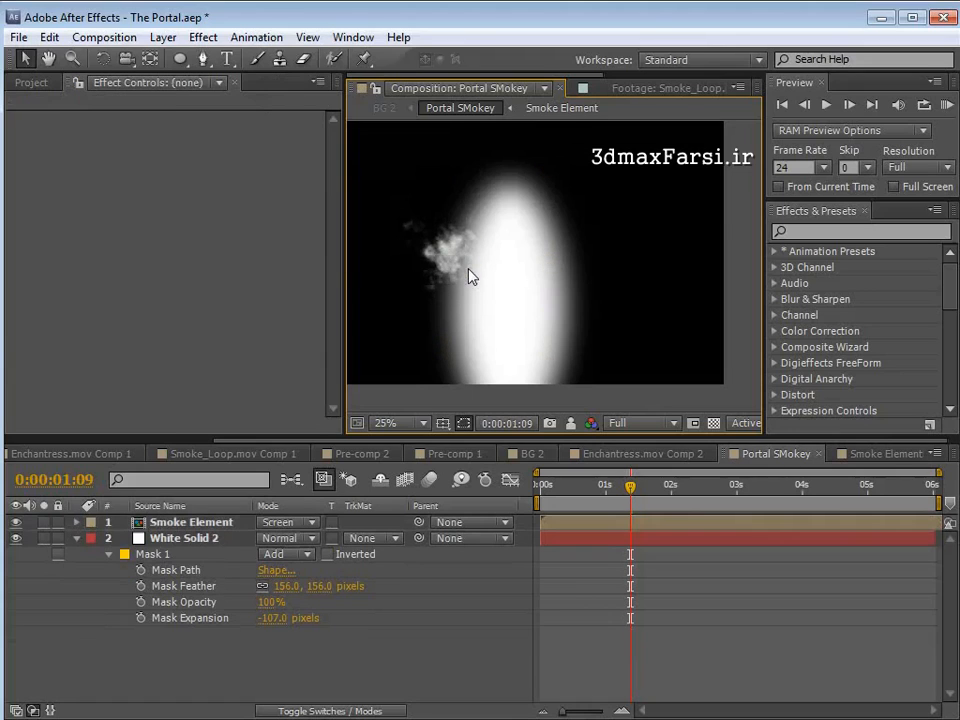
Step: Add the expression wiggle(0,360) to the Smoke Element layer's Rotation
click(192, 523)
key(r)
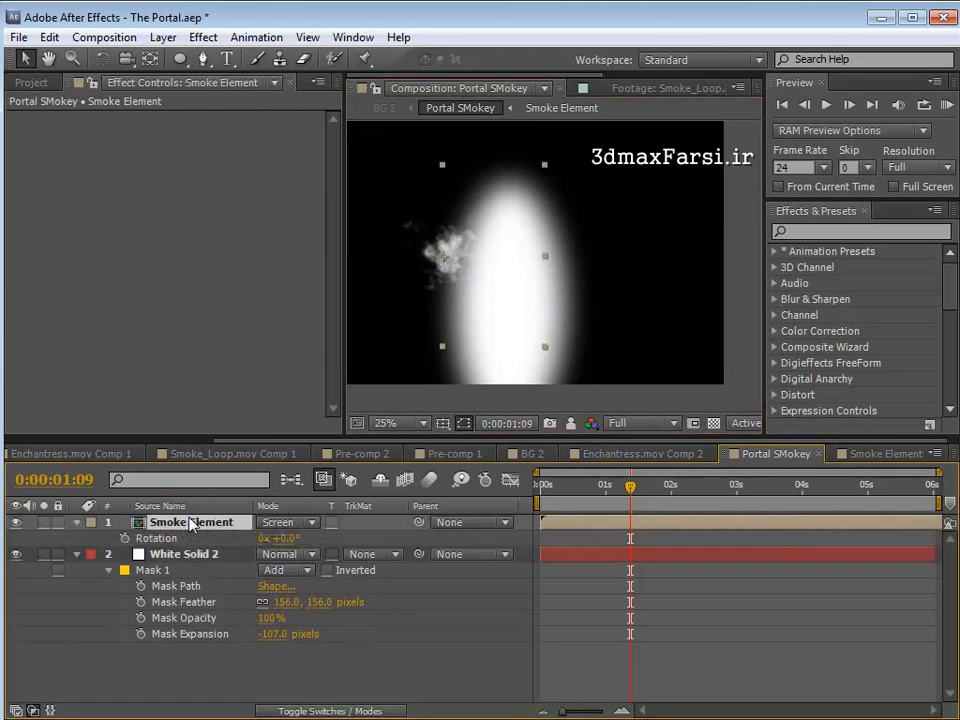
alt+click(125, 538)
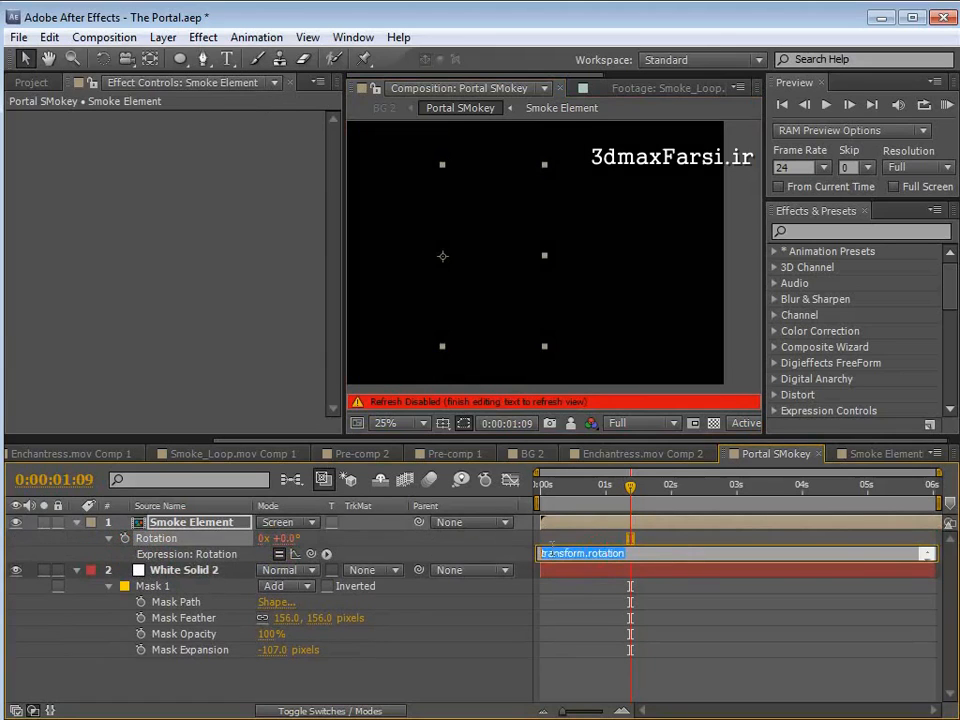
text(wiggle(0,360)
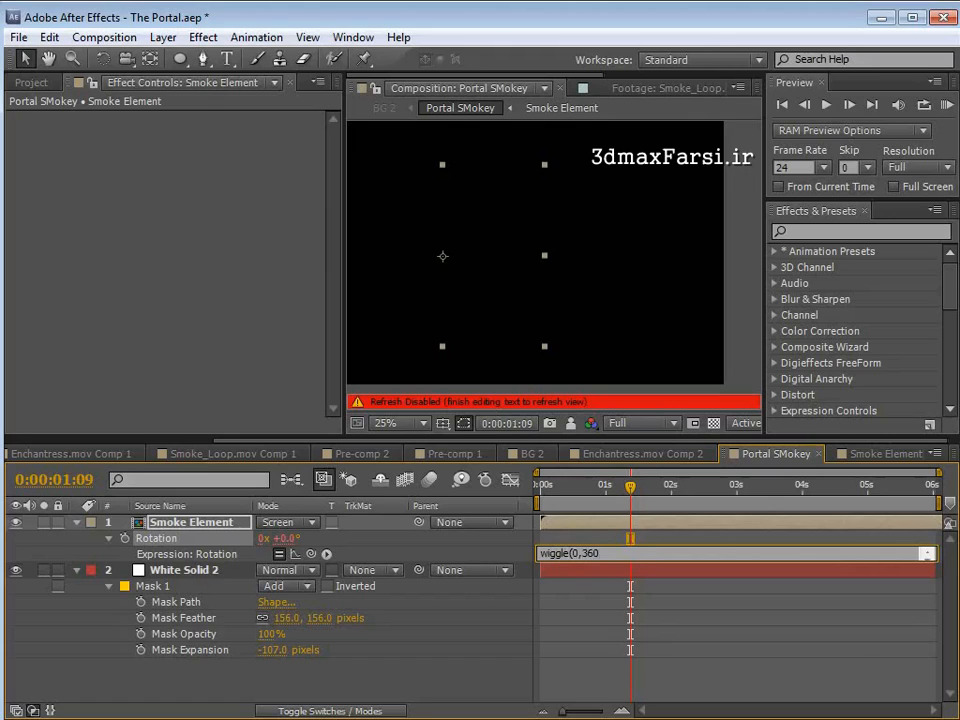
click(588, 543)
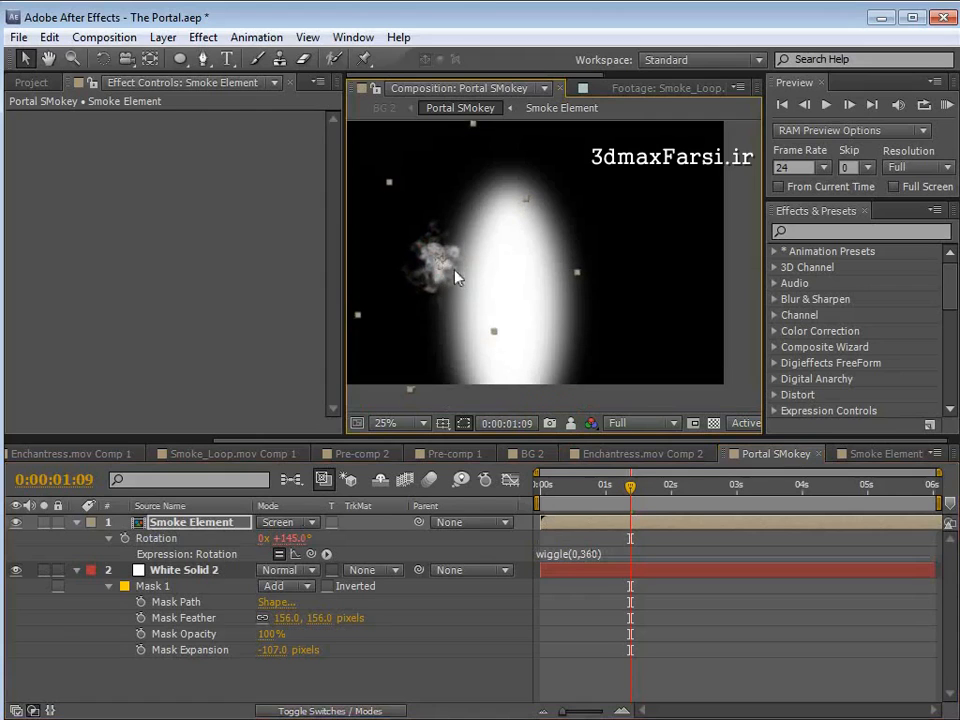
Step: Duplicate the Smoke Element, place the copy on the ellipse's upper-left shoulder and enlarge it
drag(443, 286, 439, 268)
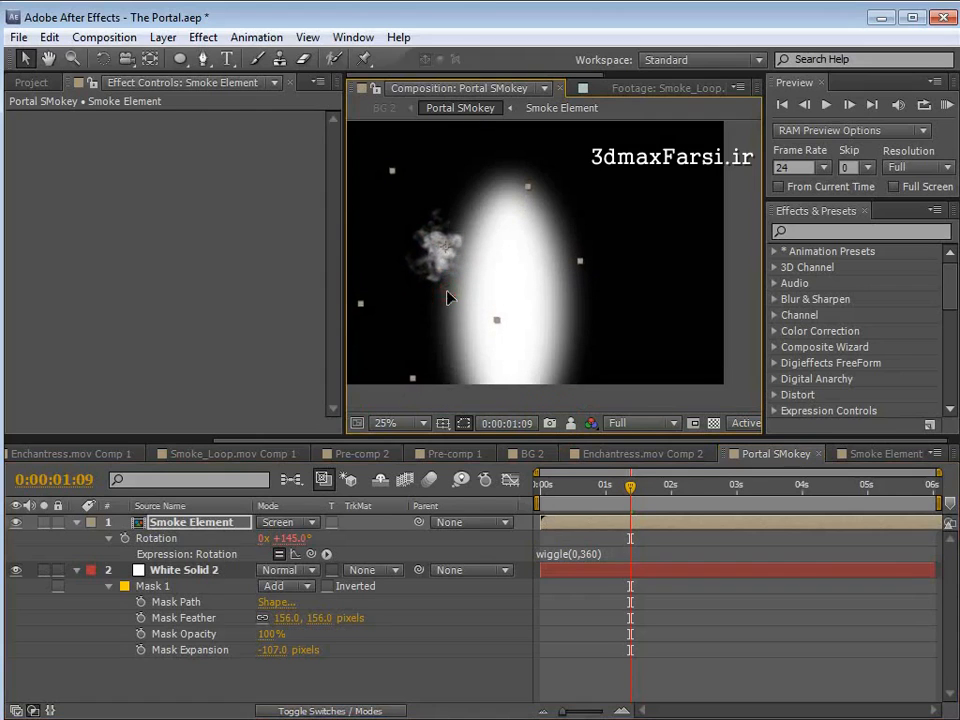
key(ctrl+d)
drag(449, 315, 413, 288)
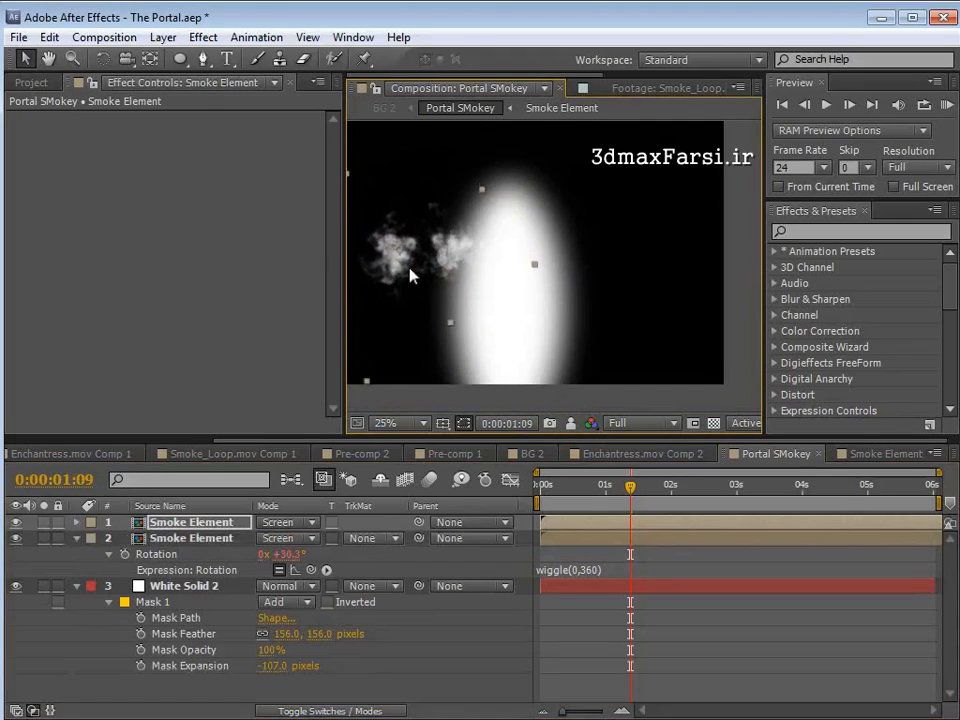
drag(390, 260, 487, 247)
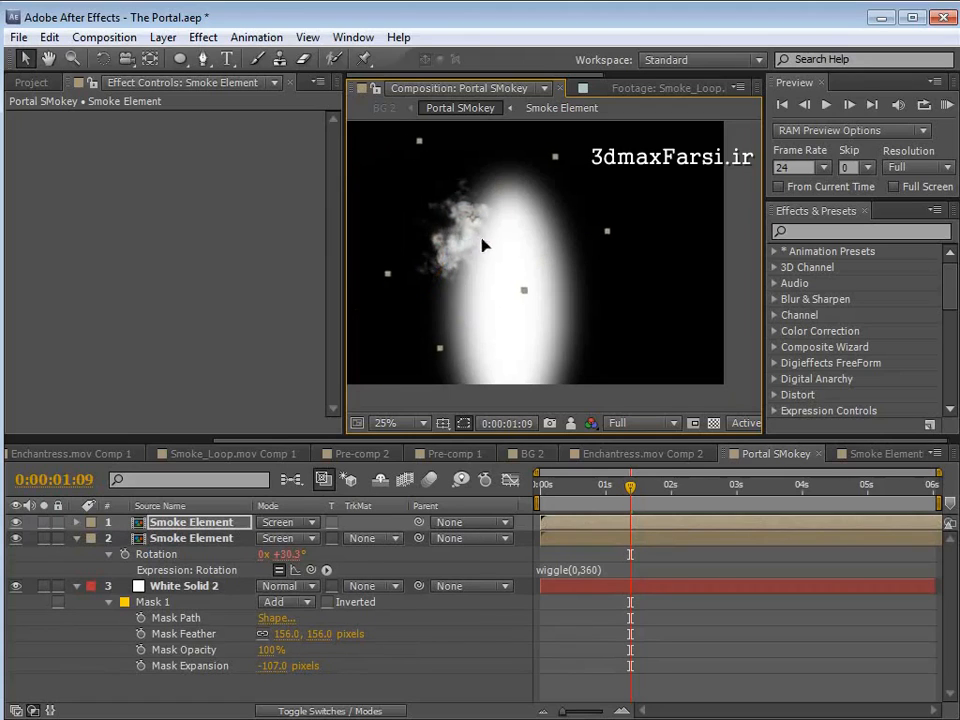
drag(613, 236, 665, 260)
Step: Add three more Smoke Element copies, resizing and distributing them along the right and lower edges of the ellipse
key(ctrl+d)
drag(482, 231, 584, 298)
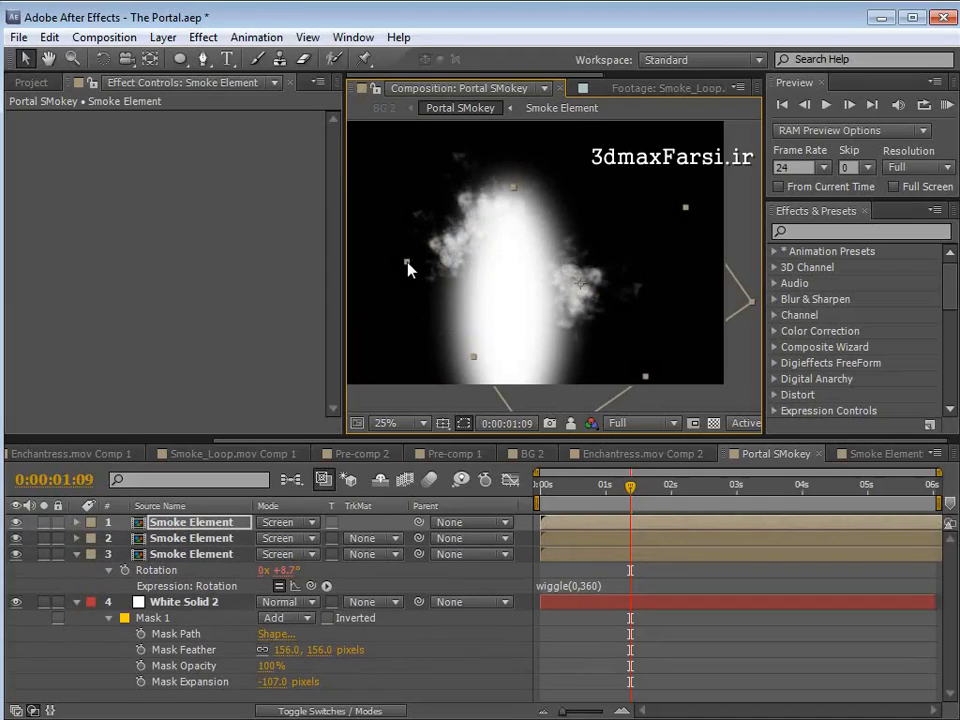
click(553, 285)
key(ctrl+d)
drag(555, 285, 489, 313)
key(ctrl+d)
key(comma)
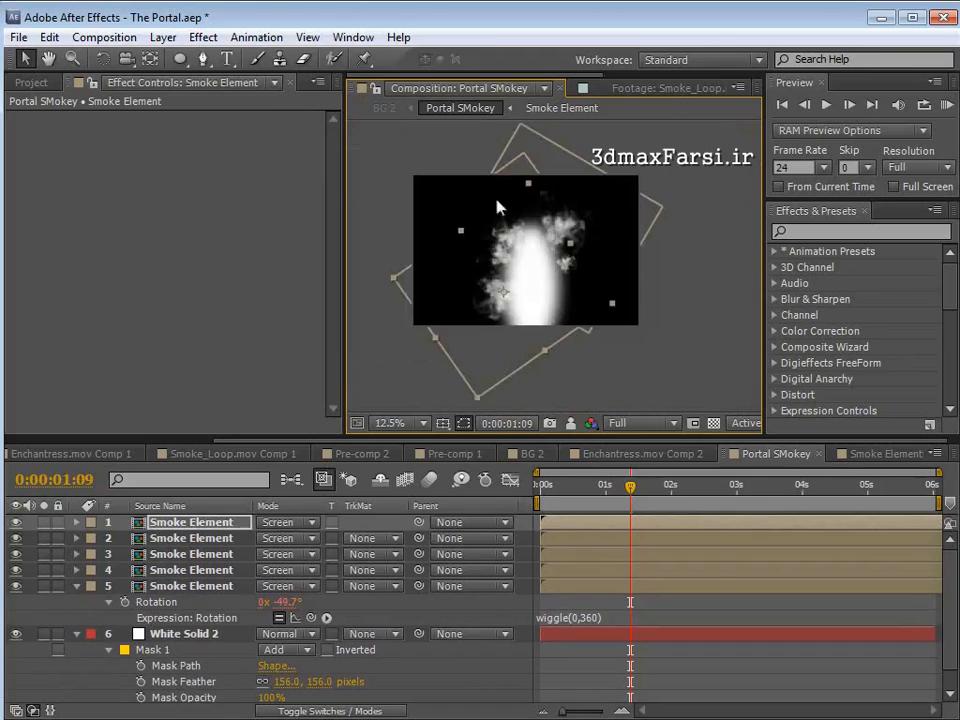
mouse_move(529, 185)
mouse_down()
mouse_move(529, 227)
mouse_move(527, 203)
mouse_up()
key(period)
drag(446, 337, 548, 379)
Step: Keep duplicating and repositioning Smoke Element copies around the ellipse until there are 24 smoke layers
key(ctrl+d)
key(ctrl+d)
key(ctrl+d)
key(ctrl+d)
drag(549, 348, 546, 288)
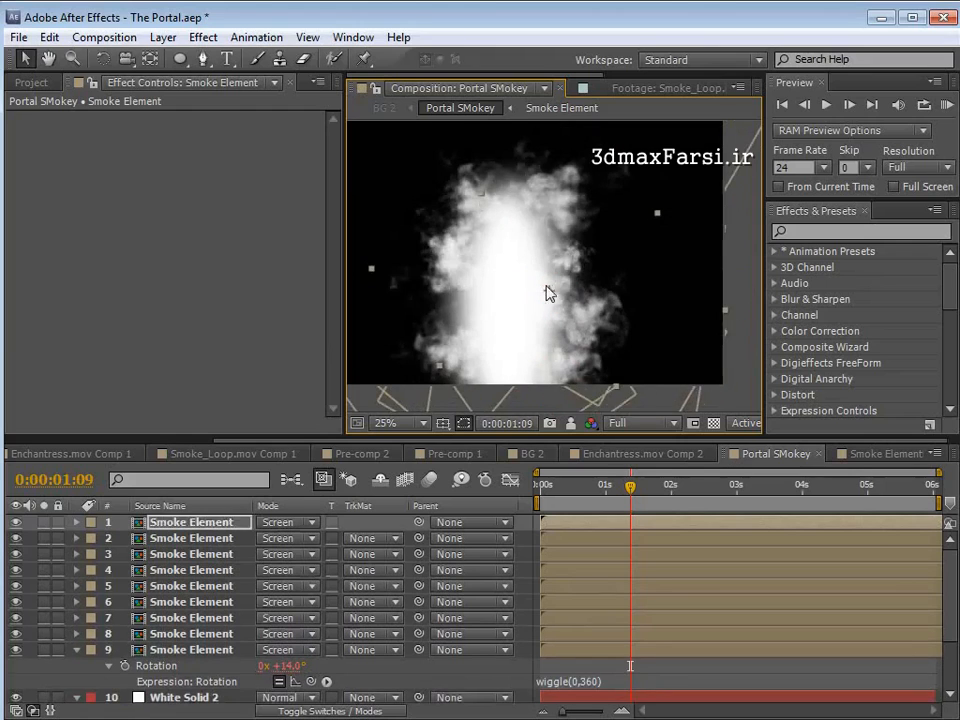
key(ctrl+d)
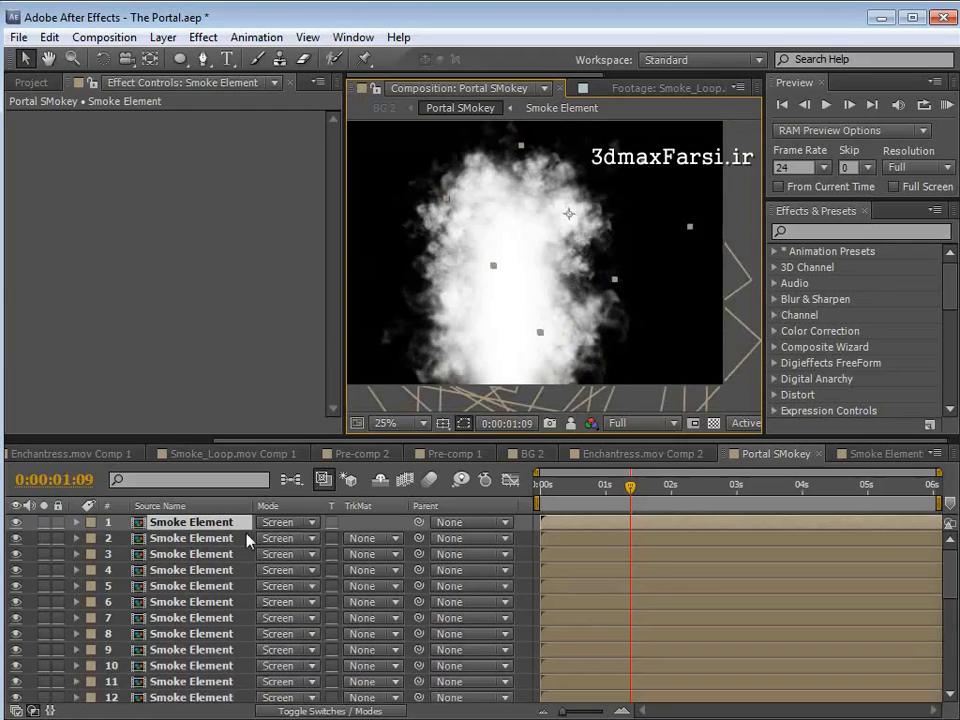
Step: Hide and reshow White Solid 2 to check how the smoke ring looks without it
scroll(193, 643, down, 7)
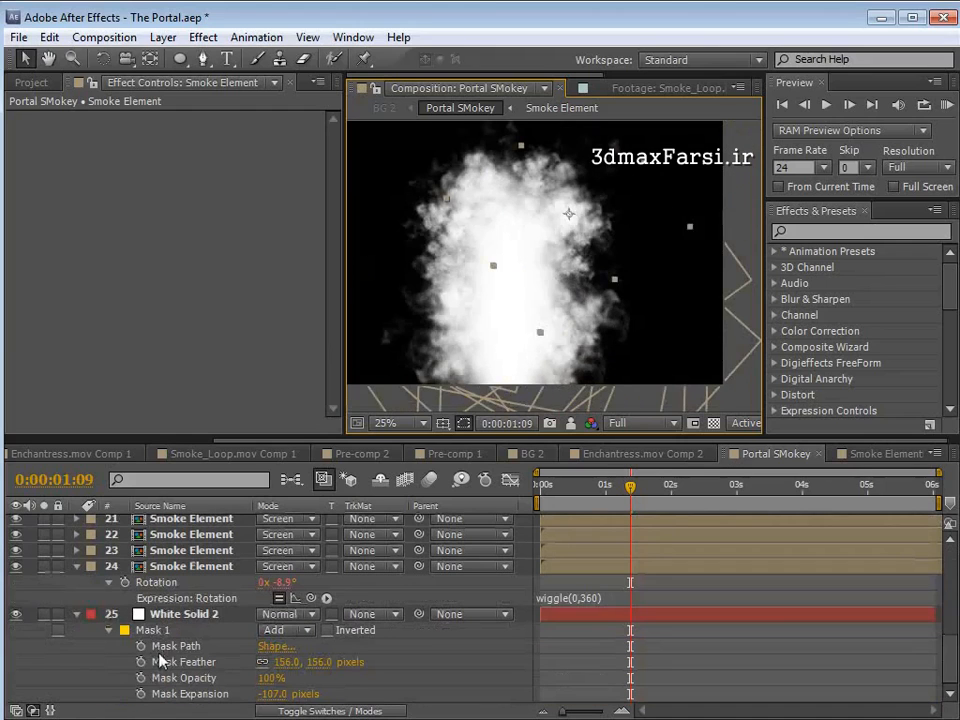
click(16, 614)
click(16, 614)
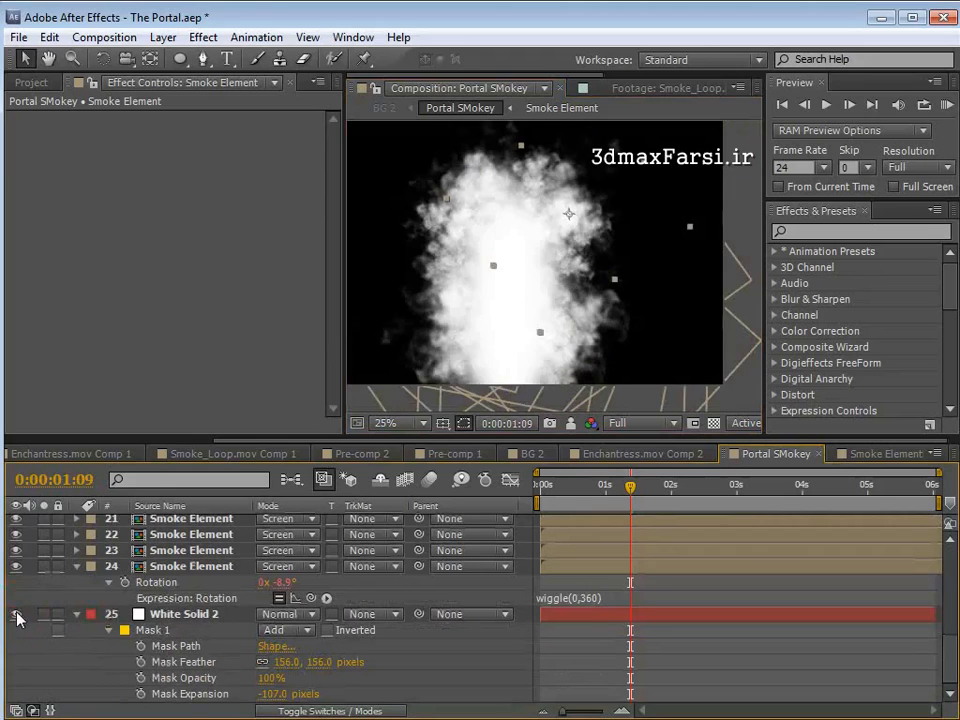
Step: Move the top smoke copy down the ellipse's right edge, and duplicate the bottommost Smoke Element onto the same side
drag(574, 221, 570, 296)
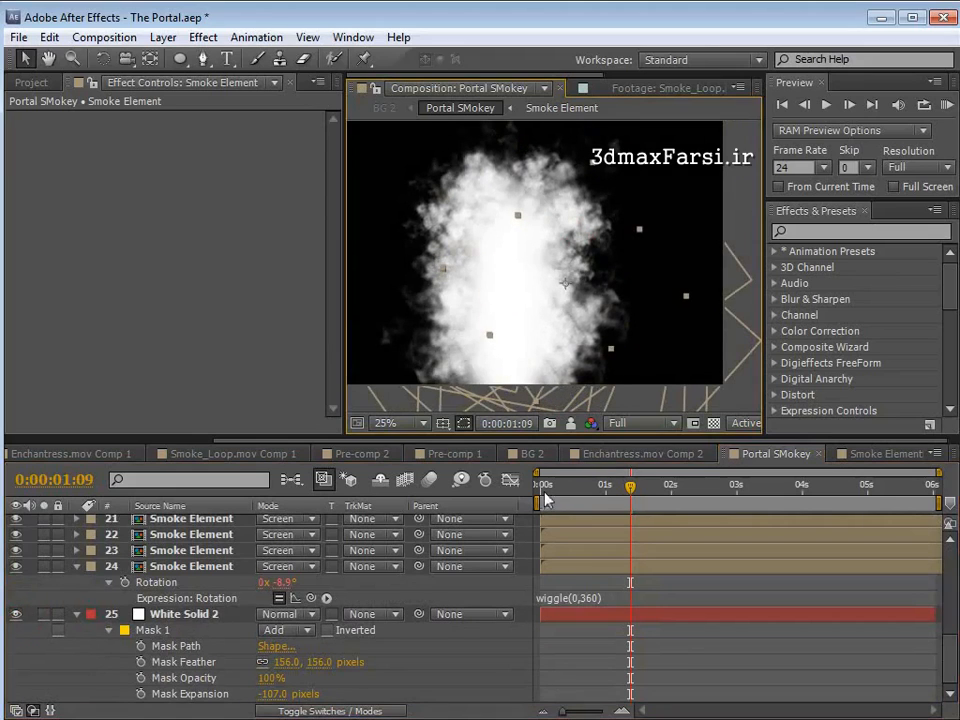
drag(559, 437, 543, 320)
drag(641, 474, 646, 680)
scroll(641, 508, down, 5)
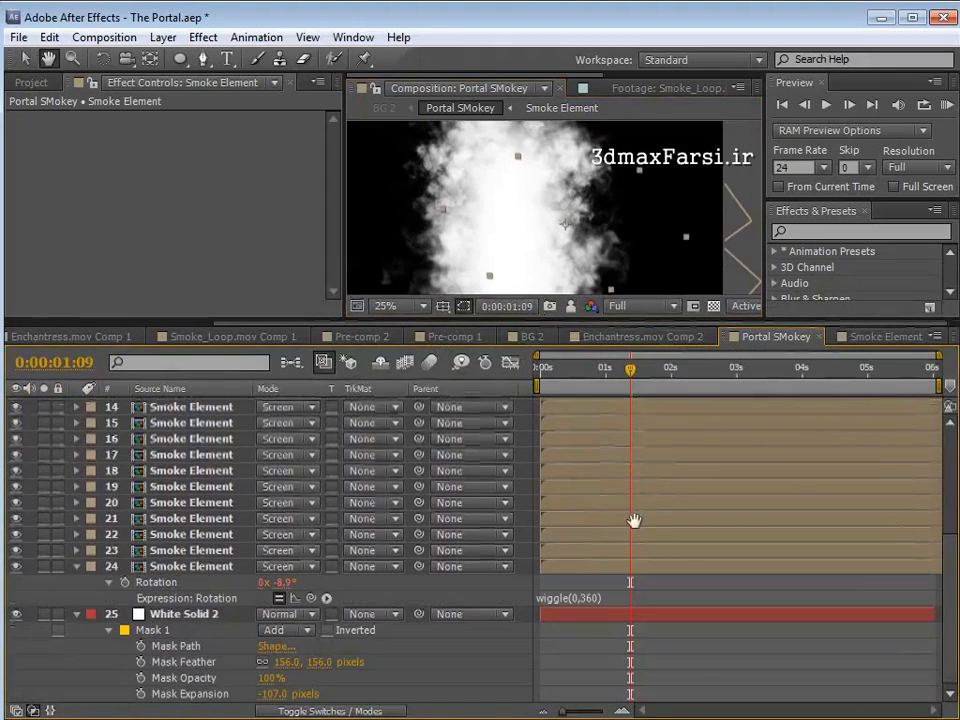
click(172, 568)
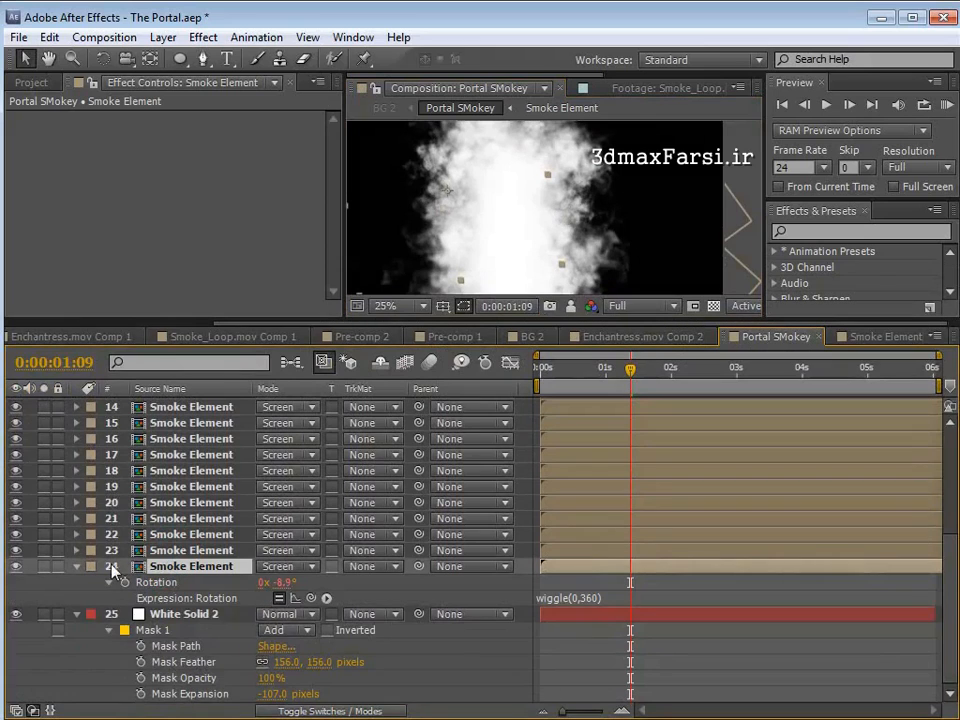
key(ctrl+d)
drag(631, 481, 631, 616)
drag(483, 240, 580, 263)
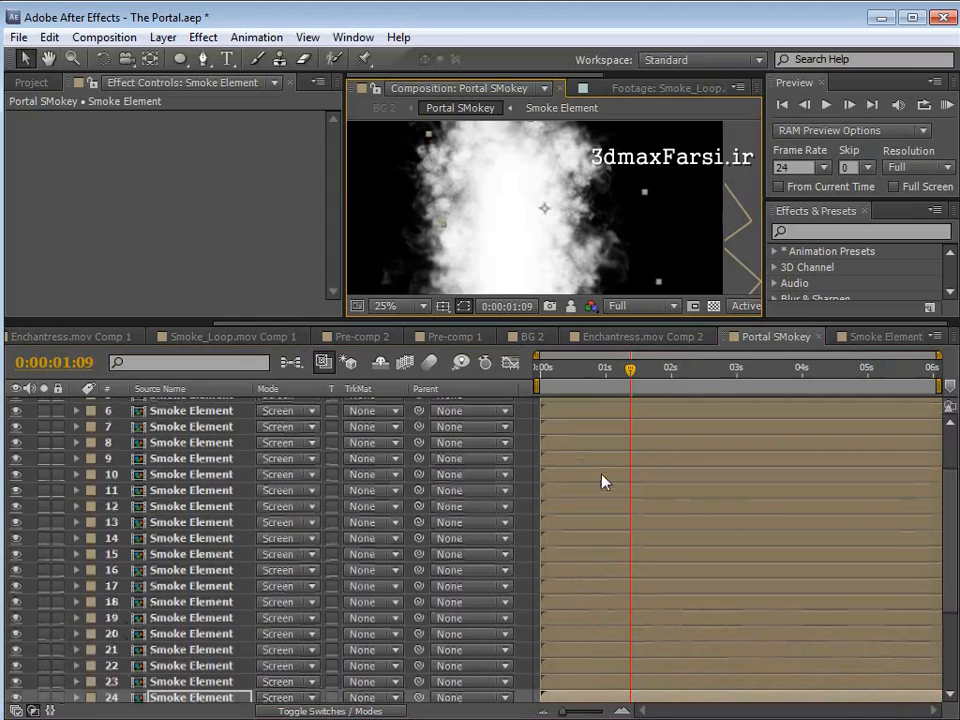
Step: Stagger the Smoke Element layers in Portal SMokey by sliding them to varied earlier starts, and check the smoke at 0:00:04:03
double_click(772, 337)
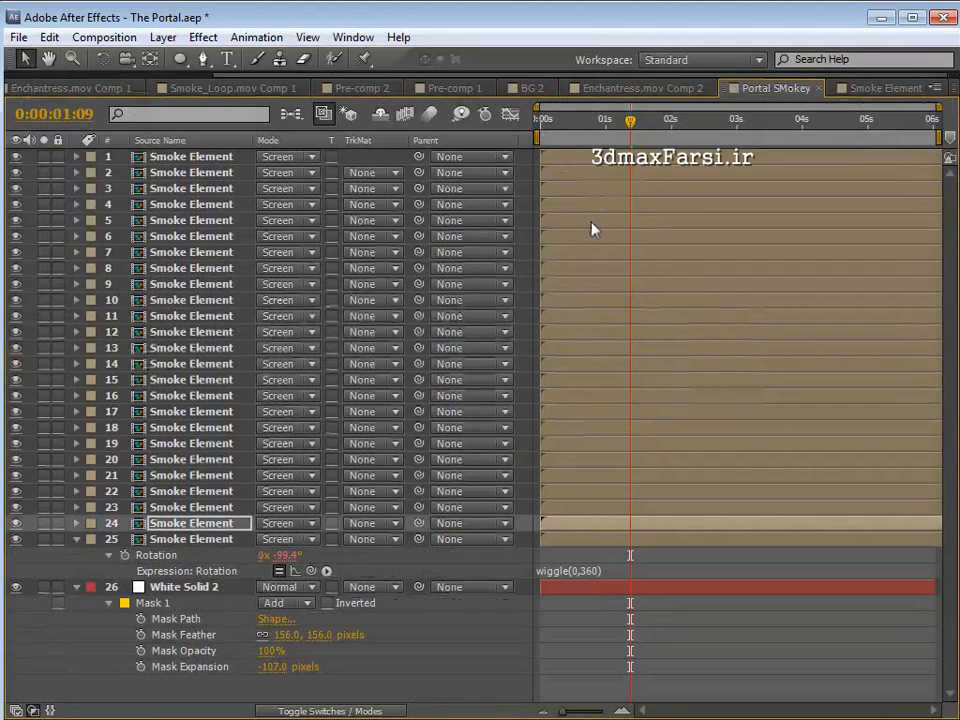
click(615, 163)
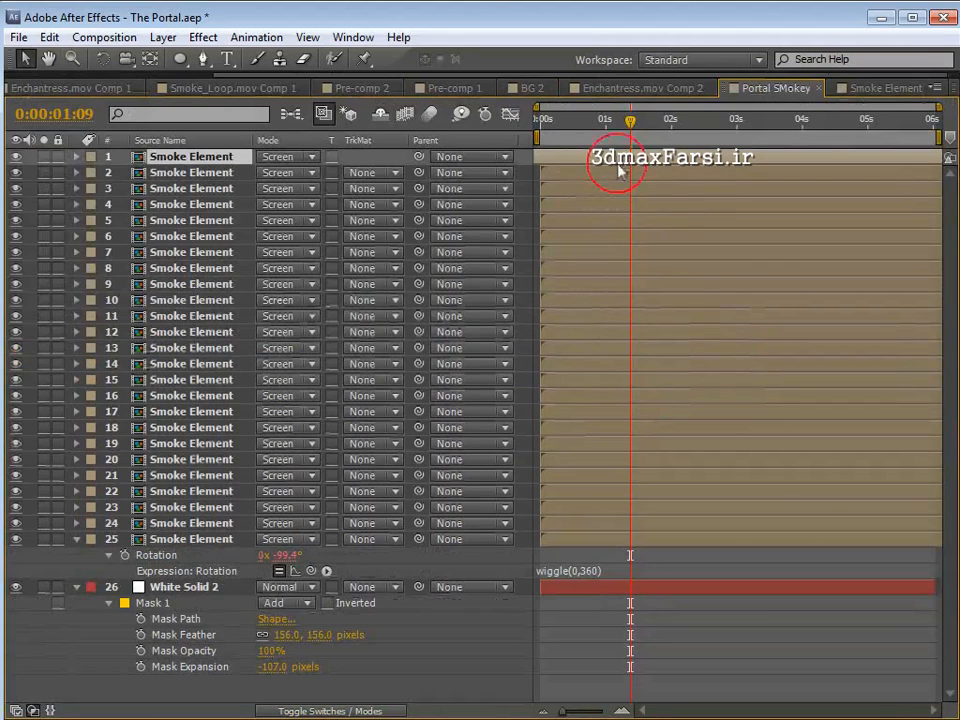
click(670, 189)
click(678, 221)
click(700, 316)
click(775, 412)
click(795, 510)
click(745, 523)
click(730, 541)
click(800, 474)
click(793, 362)
click(566, 266)
click(621, 316)
click(680, 380)
click(716, 410)
click(604, 459)
click(590, 443)
click(579, 424)
click(836, 286)
click(660, 314)
click(549, 362)
click(582, 333)
drag(586, 348, 632, 346)
click(699, 224)
drag(655, 173, 637, 169)
click(690, 316)
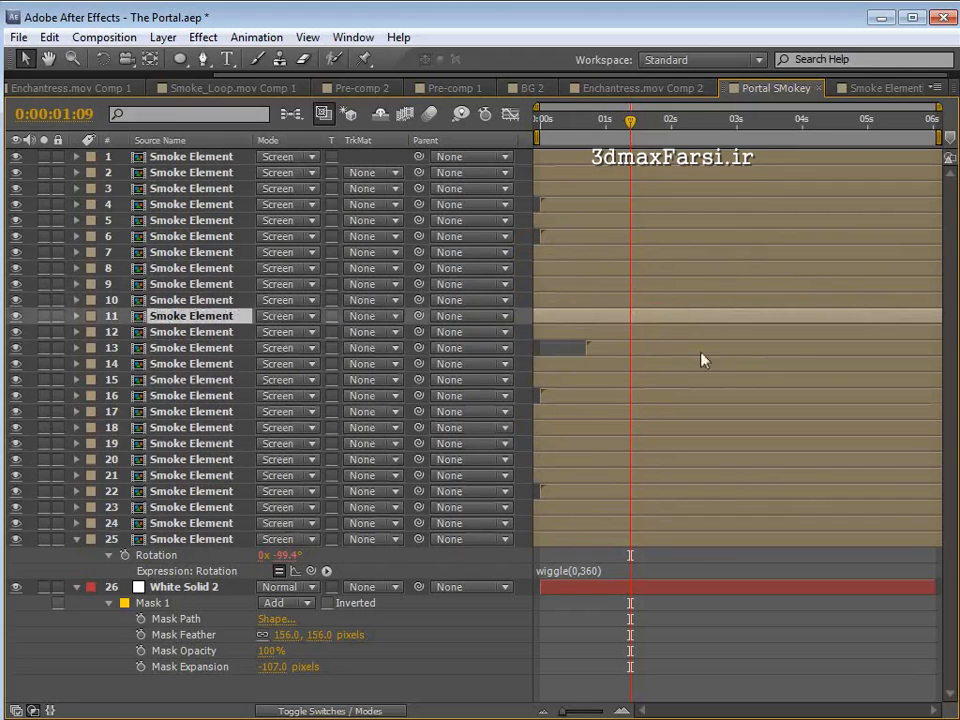
drag(595, 351, 547, 353)
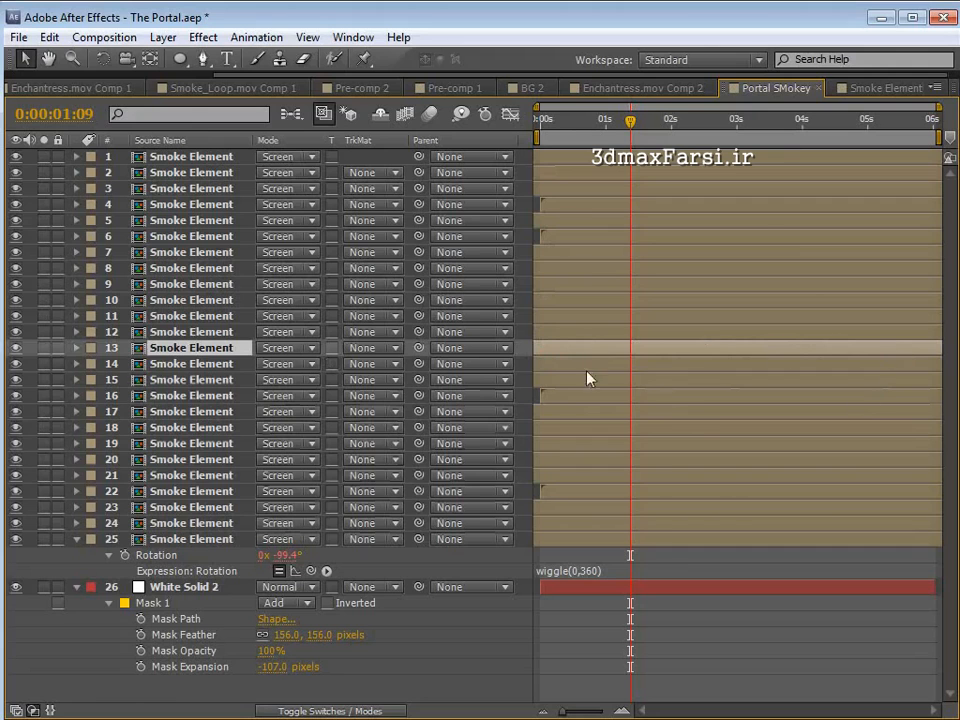
key(grave)
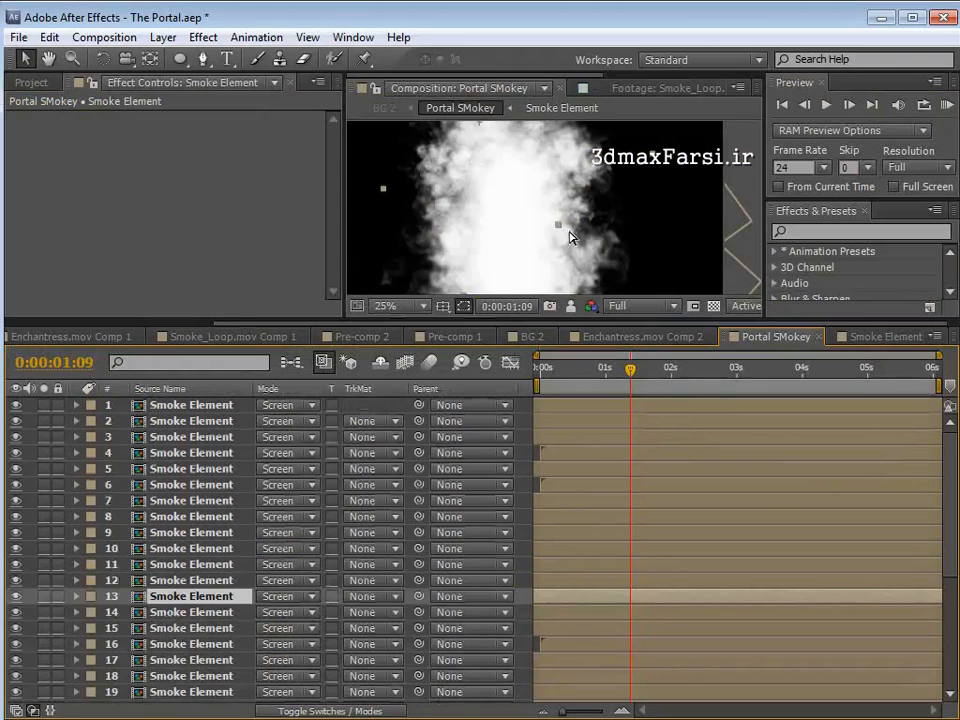
scroll(565, 237, down, 1)
drag(553, 221, 571, 243)
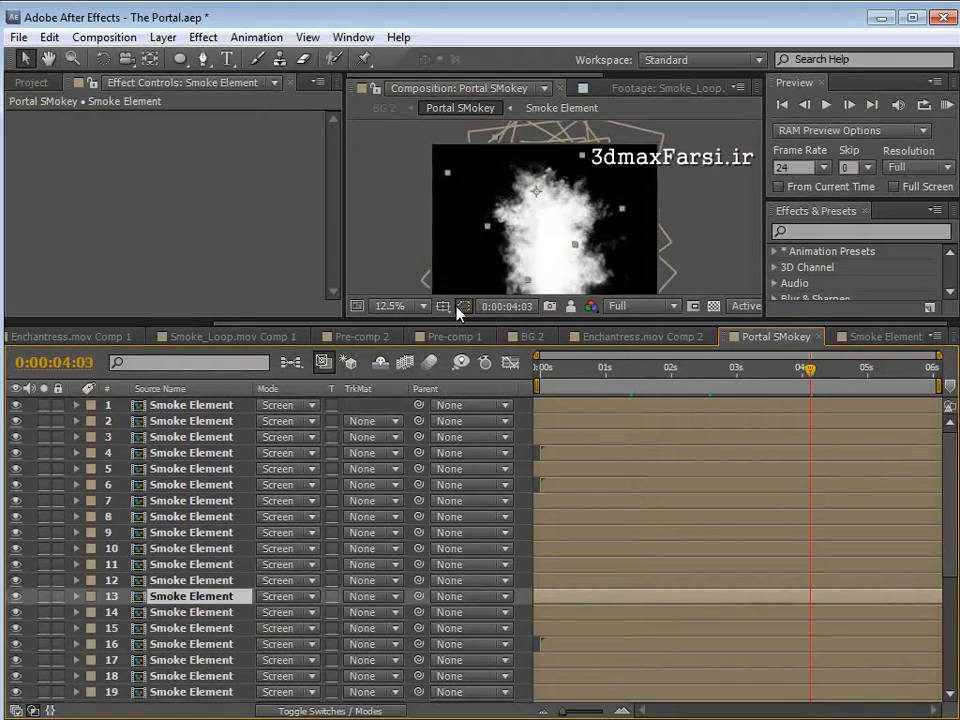
Step: In the BG 2 composition, set the Portal SMokey layer's blending mode to Screen
click(521, 338)
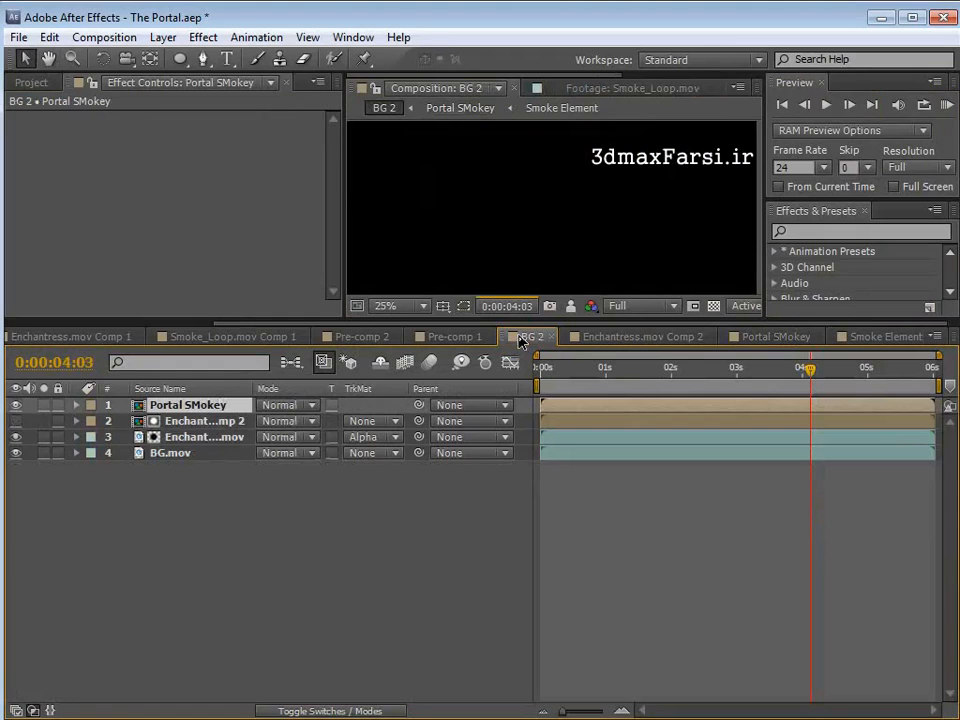
drag(391, 318, 391, 492)
click(284, 575)
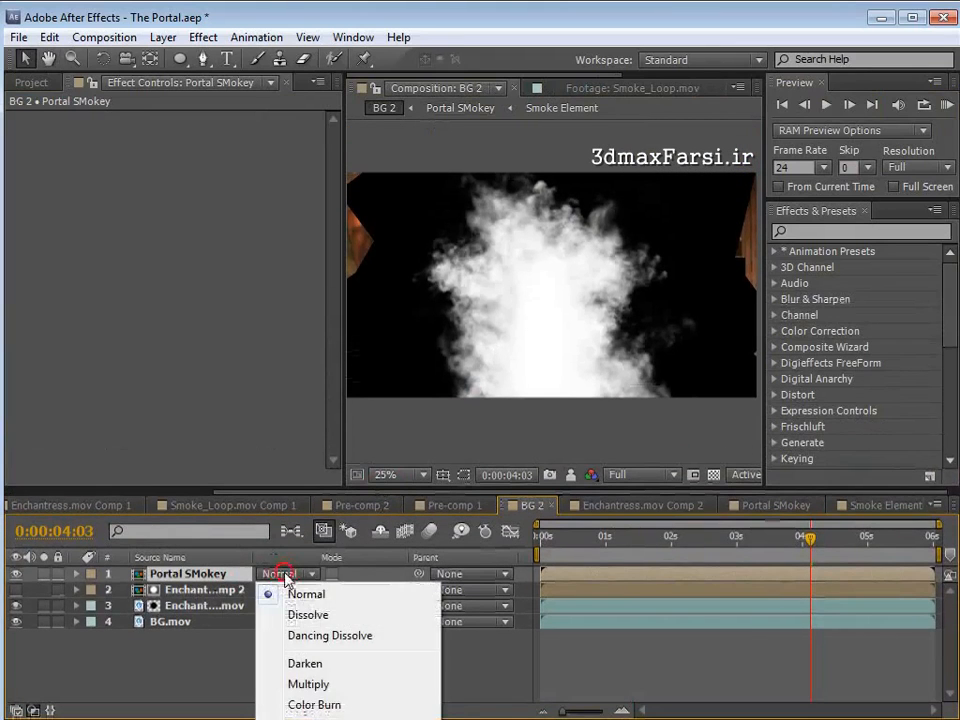
click(308, 719)
click(300, 576)
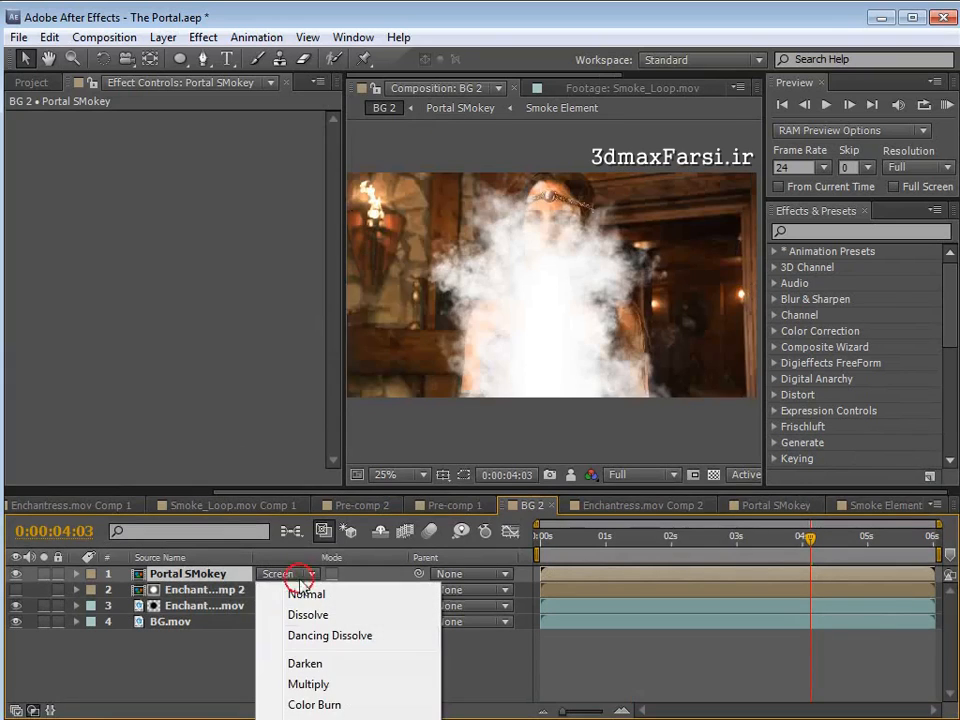
click(208, 617)
Step: Place Portal SMokey directly above BG.mov, shift it to the enchantress's right side, and move the current time to 0:00:02:08
drag(191, 577, 180, 614)
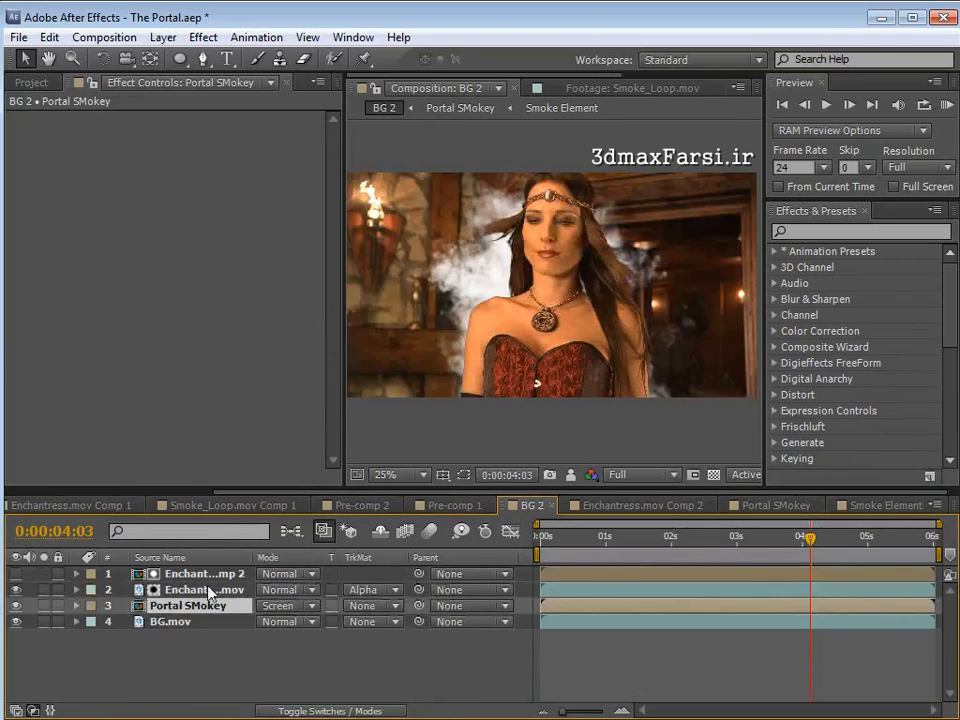
click(583, 325)
drag(810, 538, 693, 561)
click(606, 346)
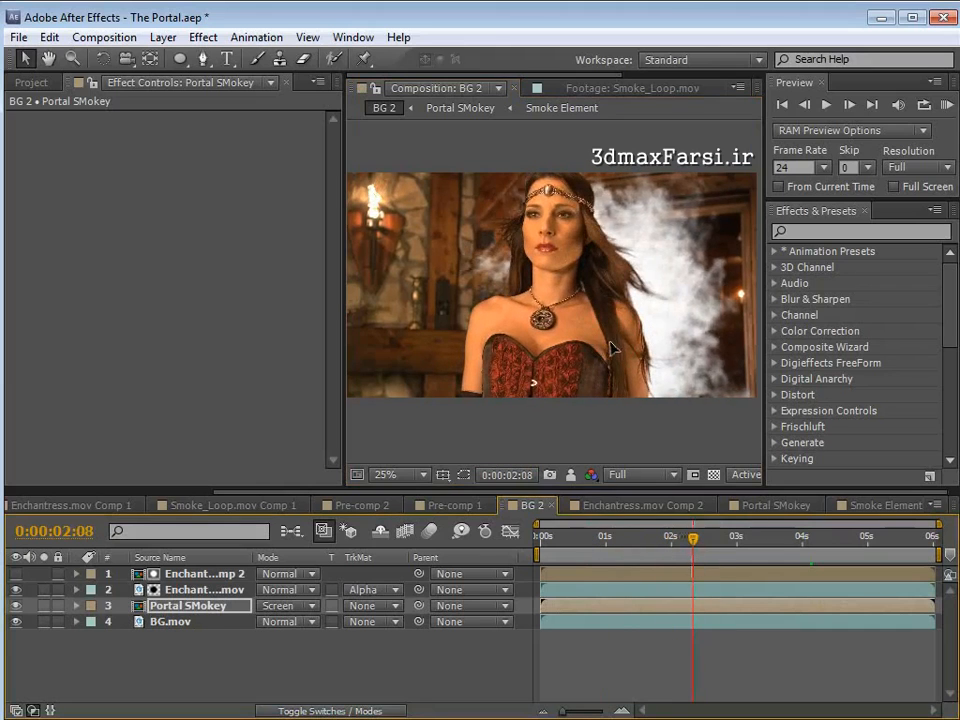
Step: Enable the Tint effect on Smoke_Loop.mov in Smoke Element and lighten its Map White To colour to a paler blue
click(876, 506)
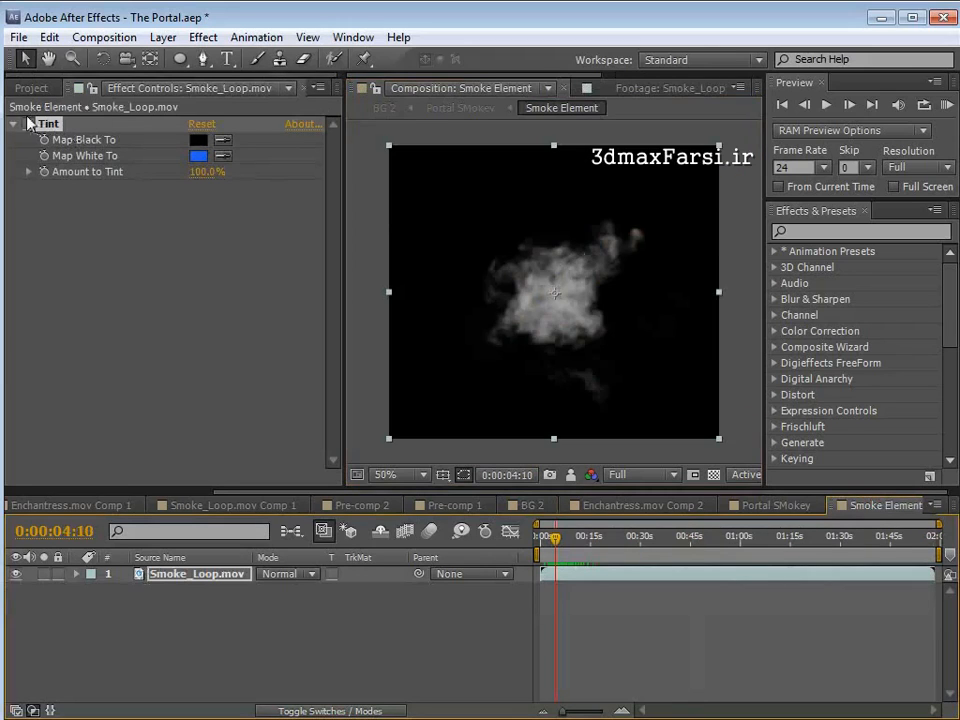
click(27, 124)
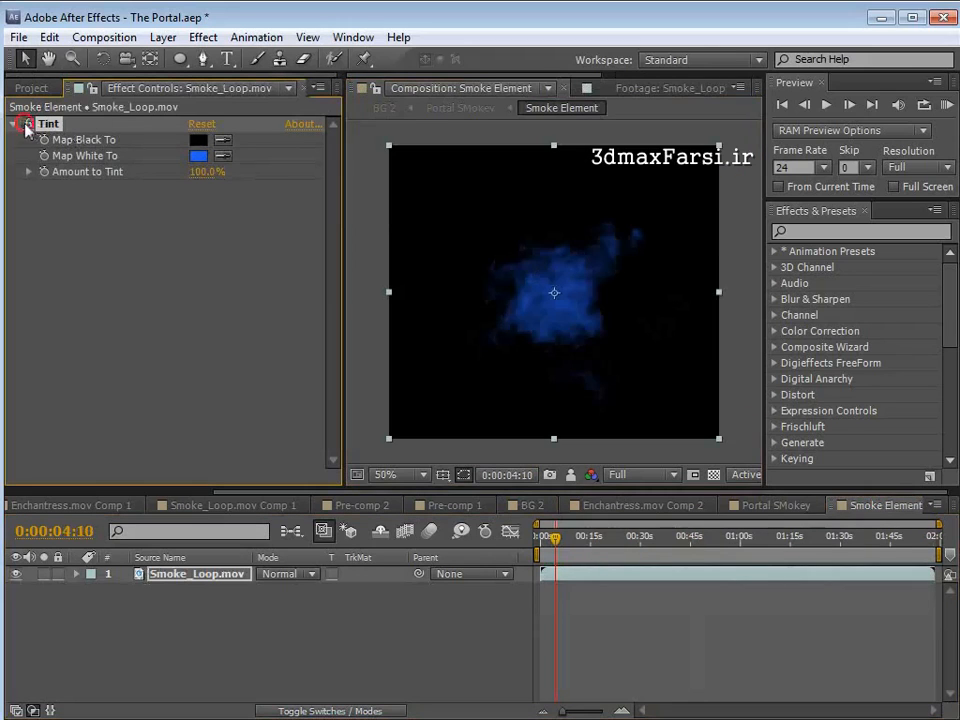
click(198, 156)
click(156, 43)
click(423, 44)
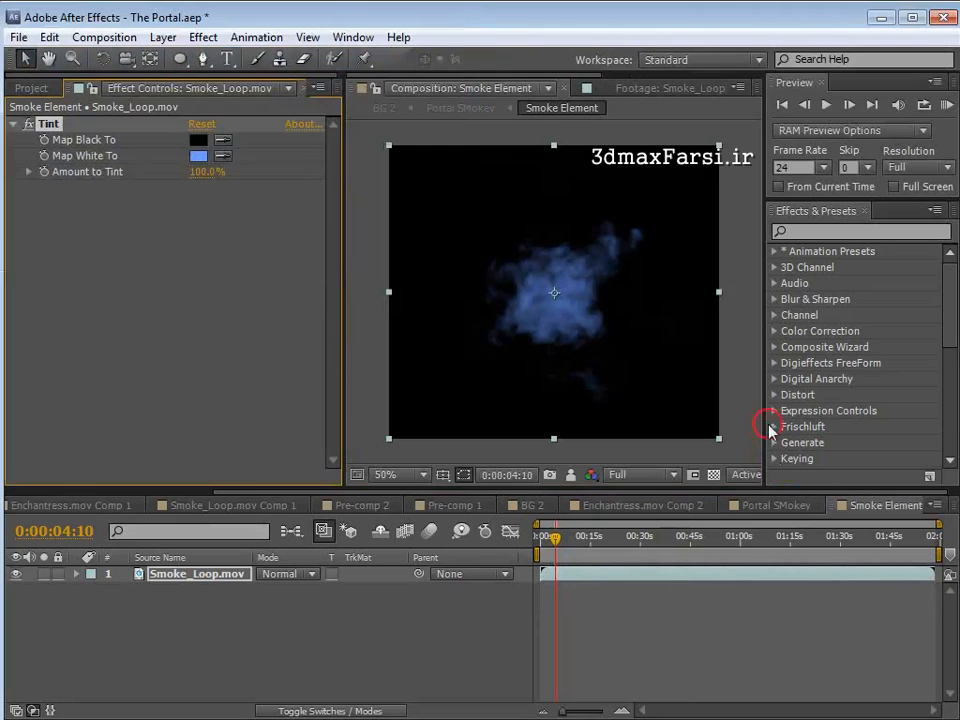
Step: Lock the Smoke_Loop.mov effect controls, display BG 2, and set Tint's Map White To to blue 3C77FC
click(92, 90)
click(640, 505)
click(533, 506)
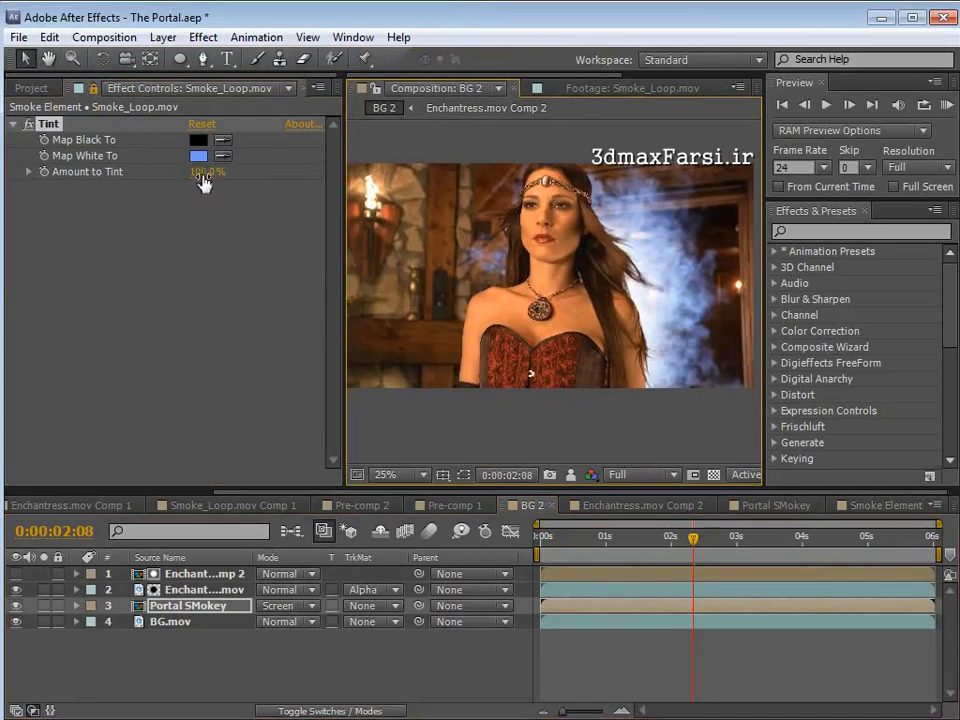
click(198, 156)
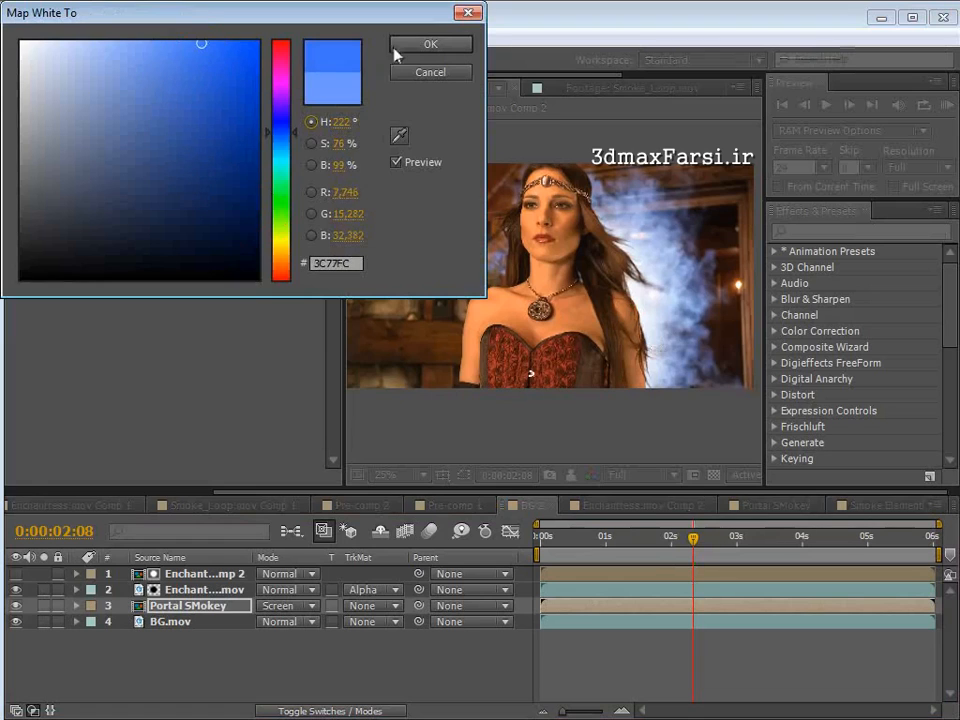
click(429, 44)
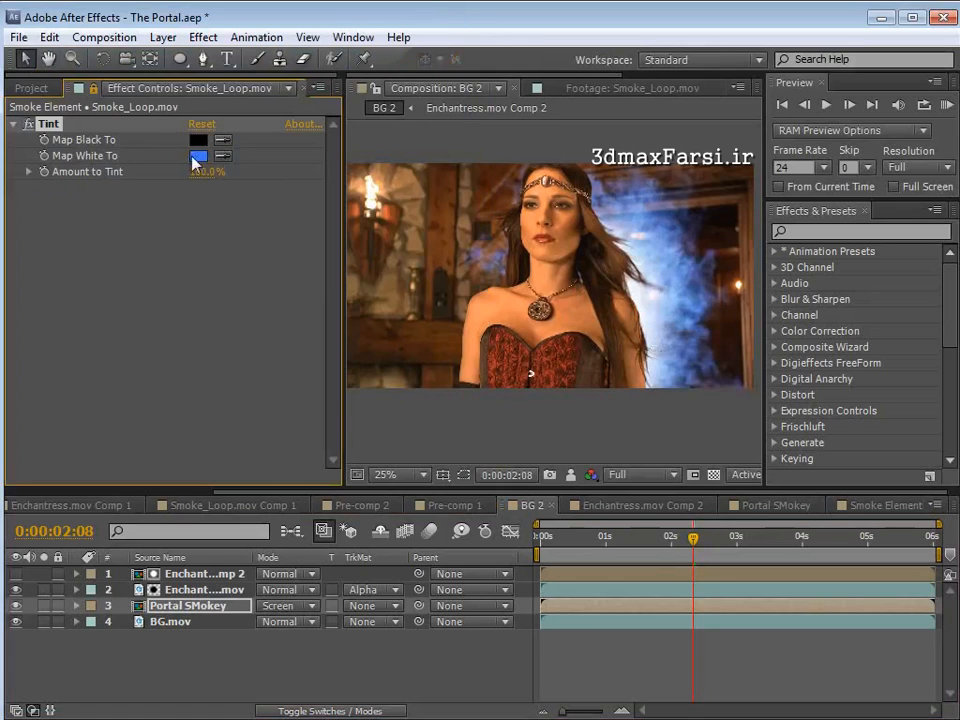
Step: Set the smoke Tint's Map White To to orange FFB86A and save the project
click(198, 156)
drag(282, 270, 280, 265)
click(157, 42)
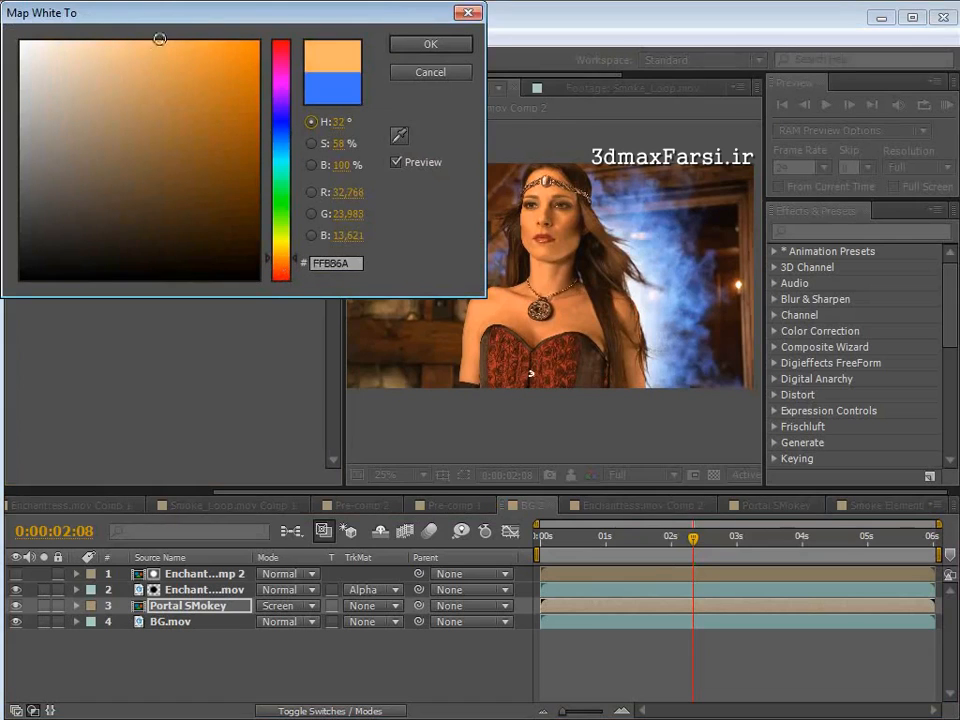
click(402, 47)
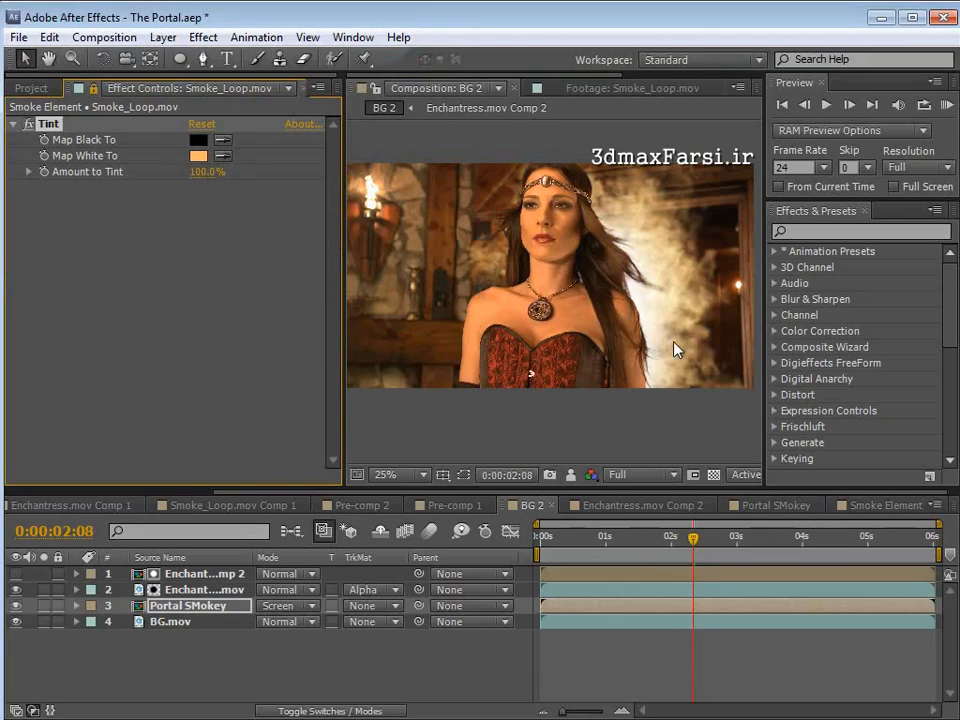
key(ctrl+s)
scroll(543, 301, up, 2)
scroll(545, 311, down, 2)
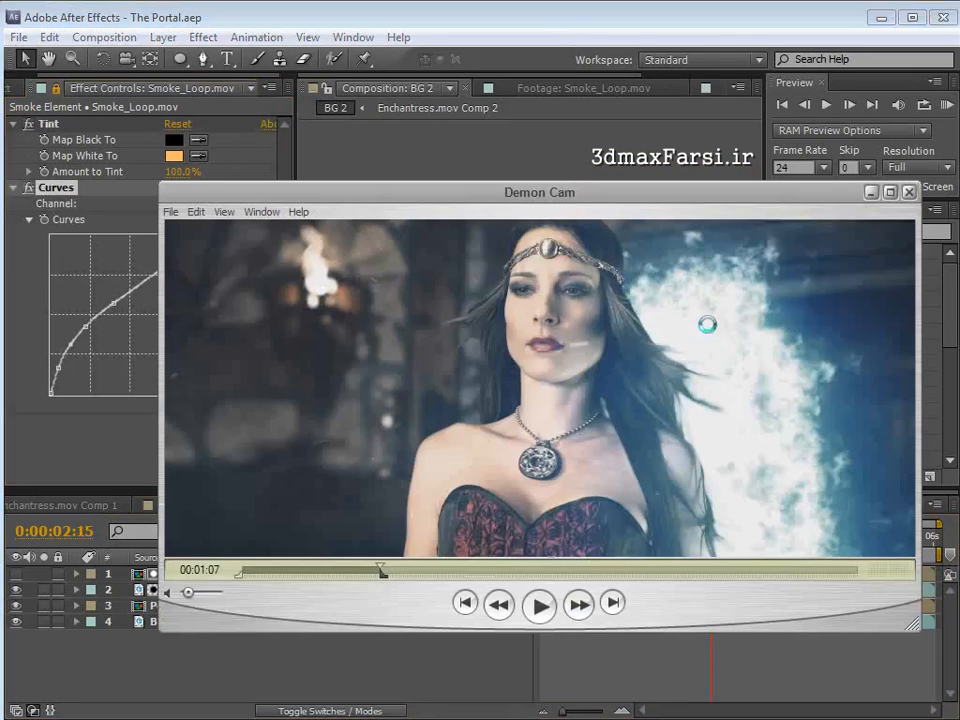
Step: Play and pause the Demon Cam reference movie, and return to the project's item list
click(539, 605)
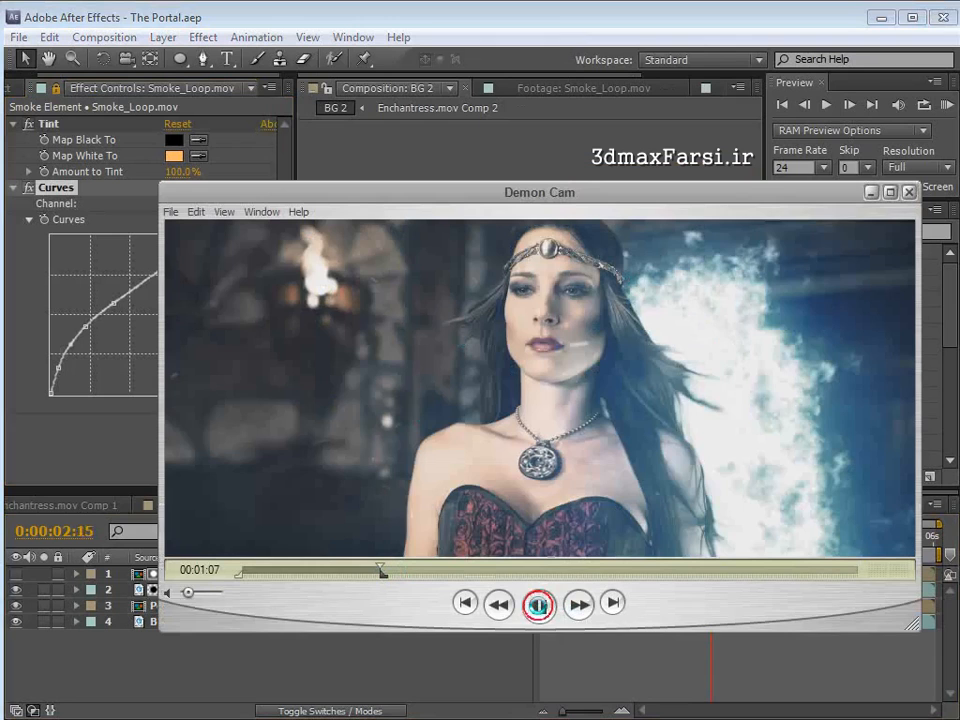
click(539, 605)
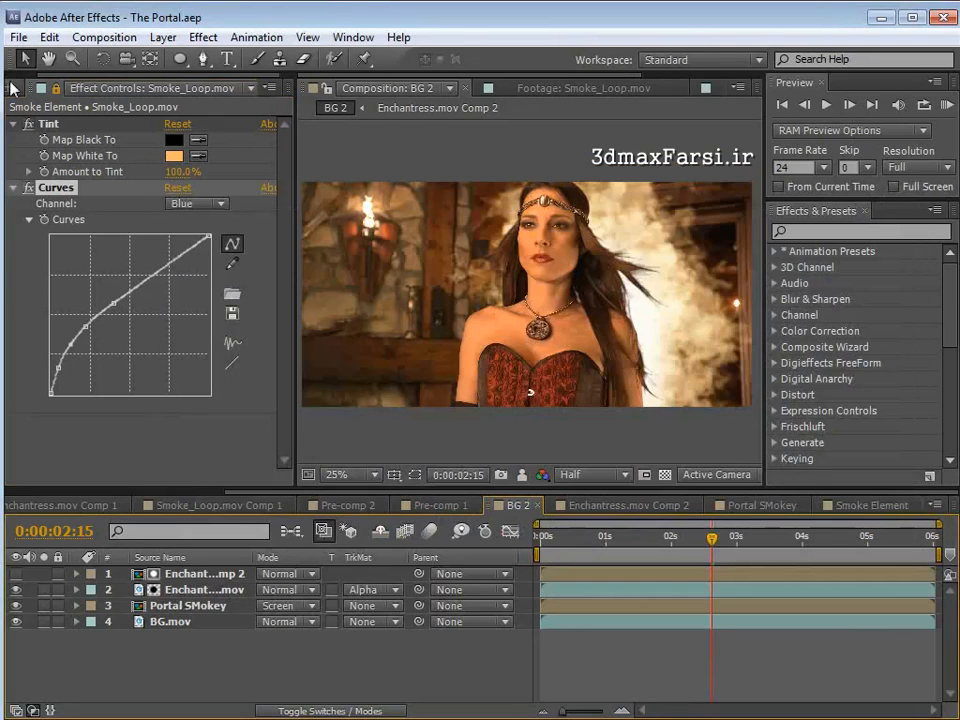
click(14, 90)
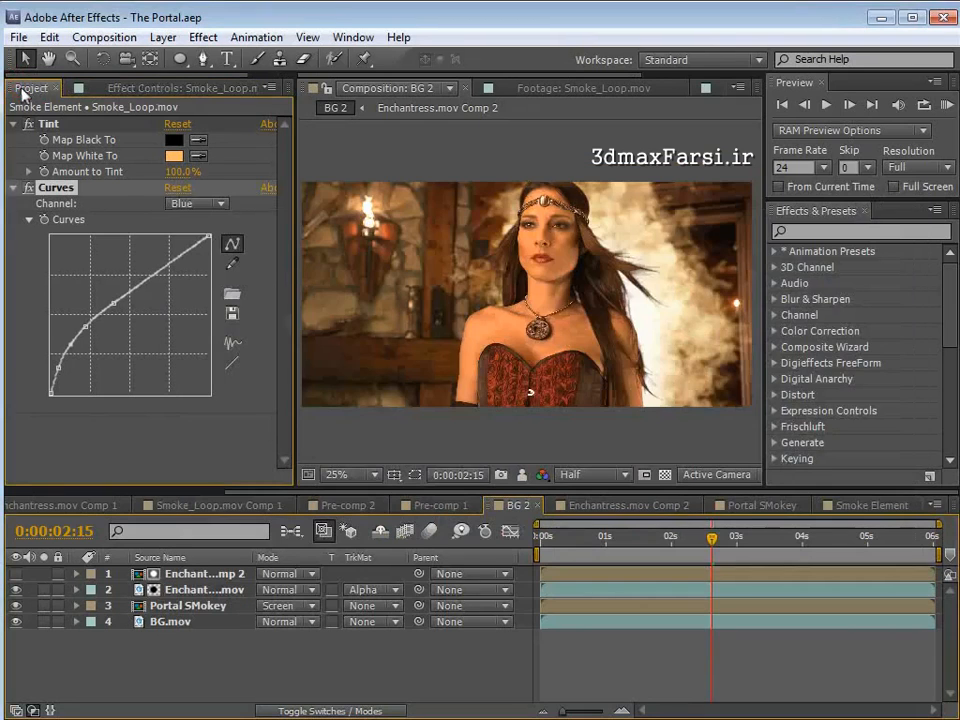
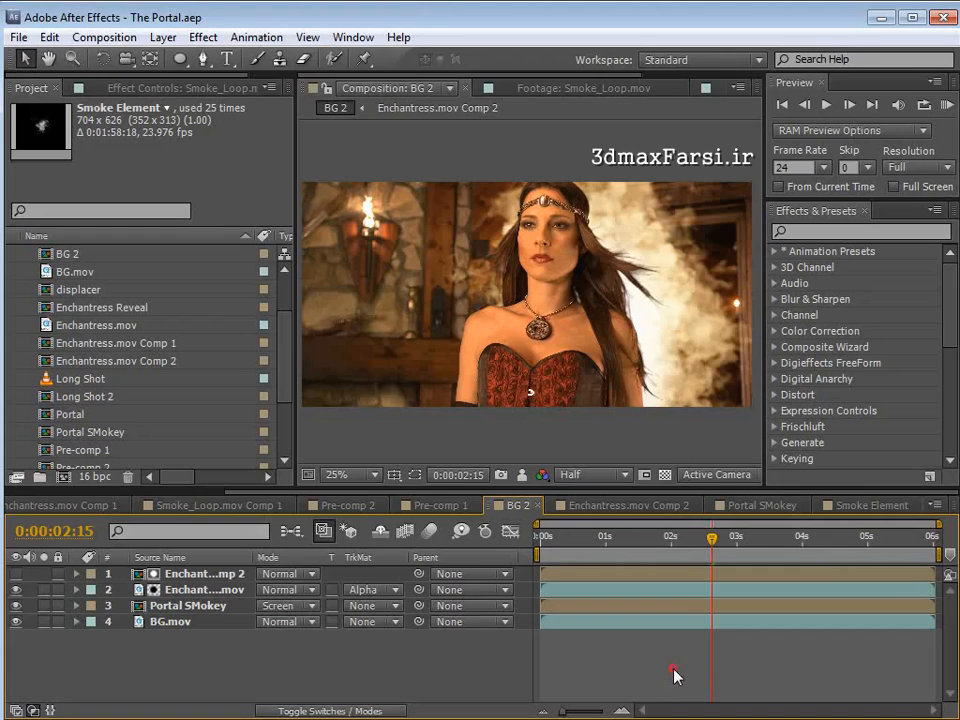
Step: Create a white solid named Particles in the BG 2 composition
click(163, 37)
click(180, 59)
click(525, 79)
text(Particles)
key(Return)
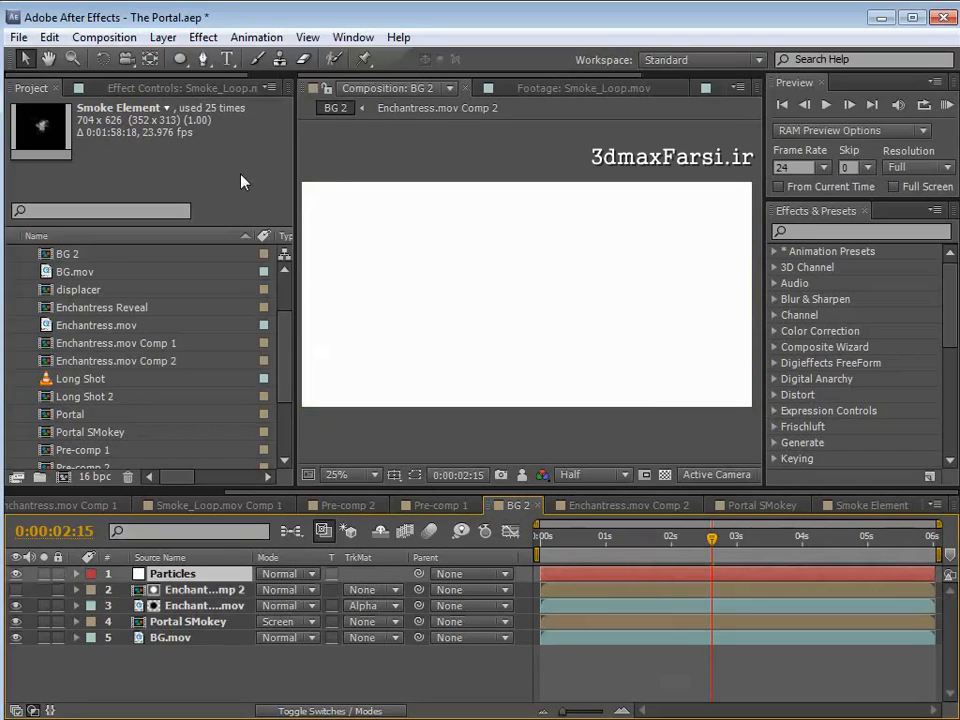
Step: Search the effects for "particle" and apply CC Particle World to the Particles solid
click(806, 232)
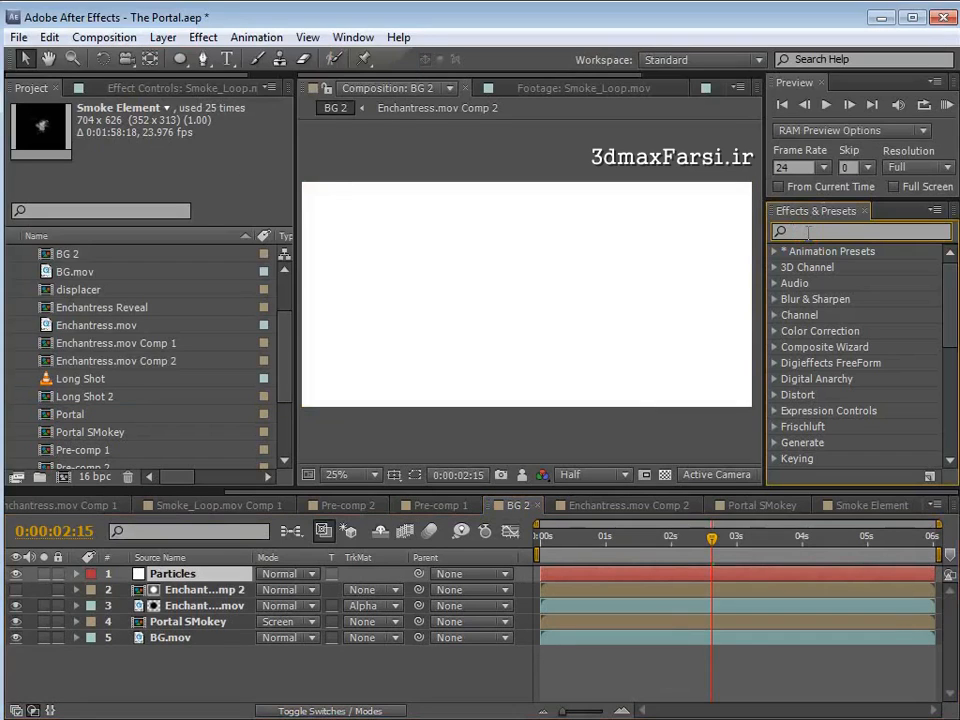
text(particle)
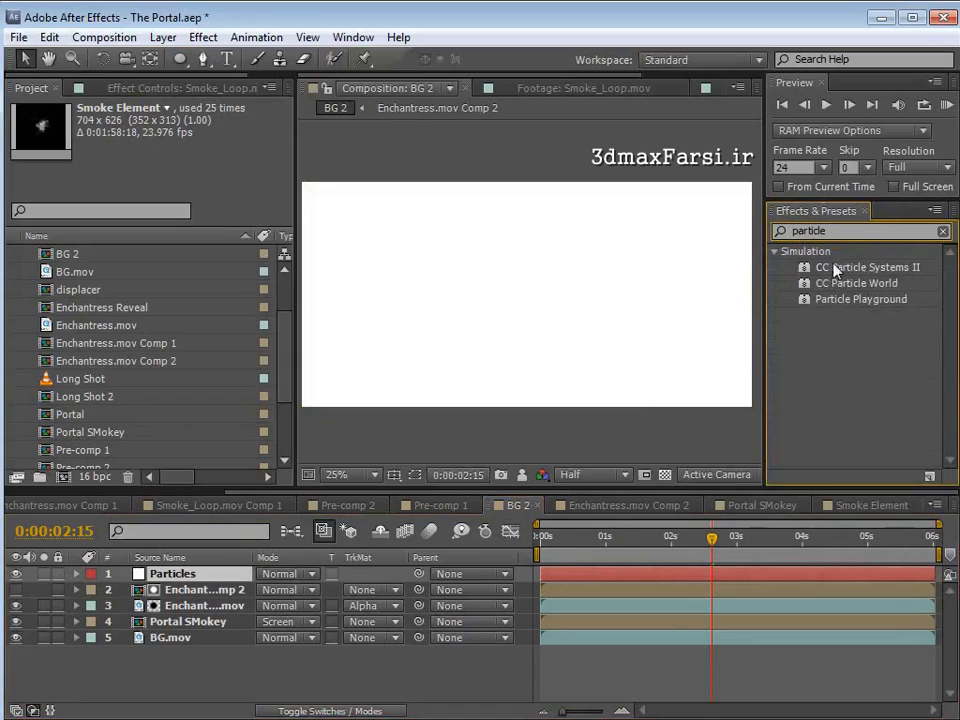
drag(815, 283, 182, 574)
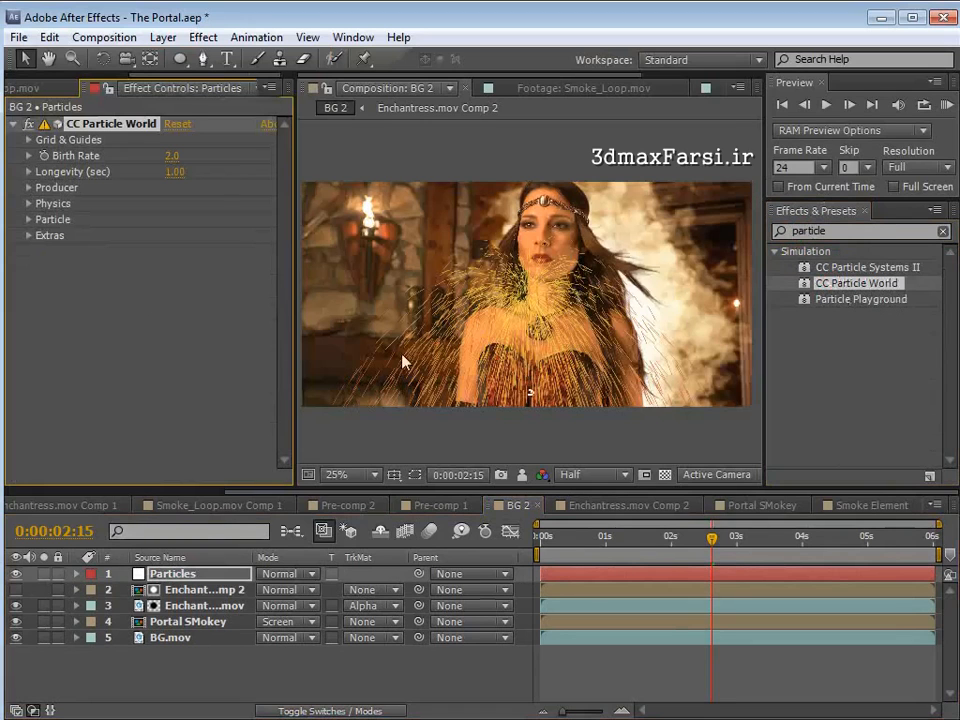
Step: Solo the Particles layer, scrub its emission to 0:00:02:18, and show the layer switches
click(43, 573)
drag(609, 536, 722, 540)
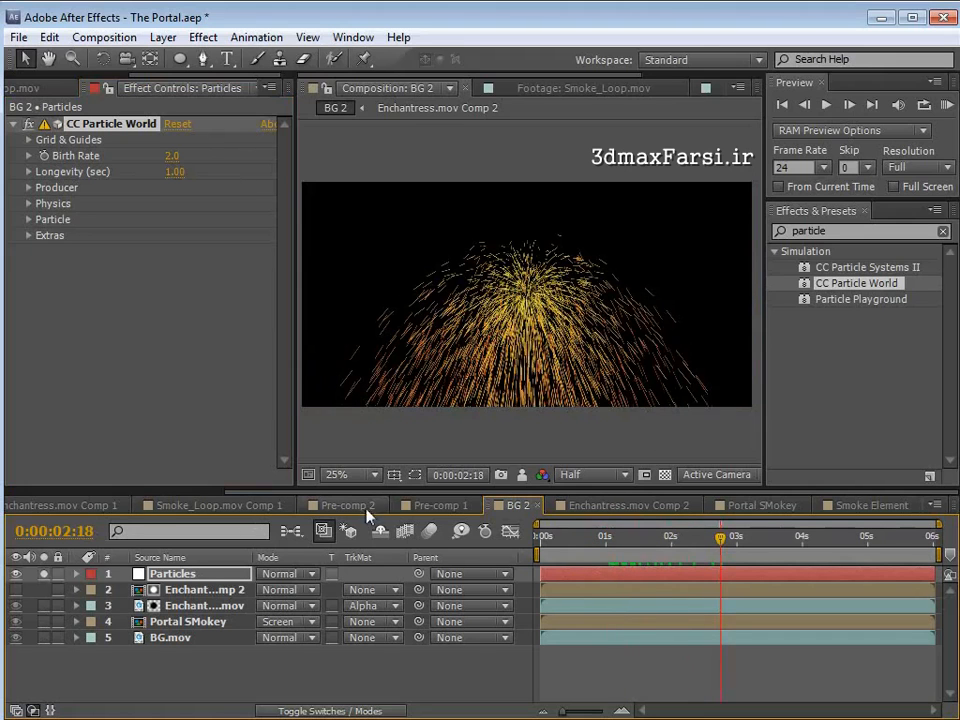
key(F4)
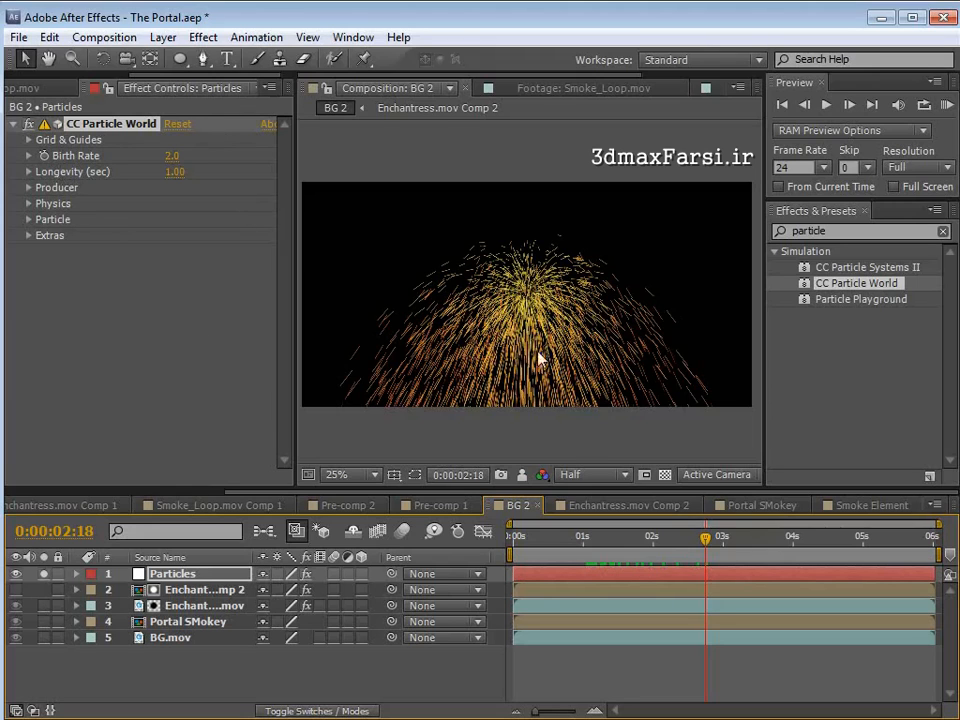
Step: In CC Particle World's Physics settings, set Animation to Direction Axis and Extra Angle to 1x +88.0°
scroll(483, 355, up, 2)
click(28, 187)
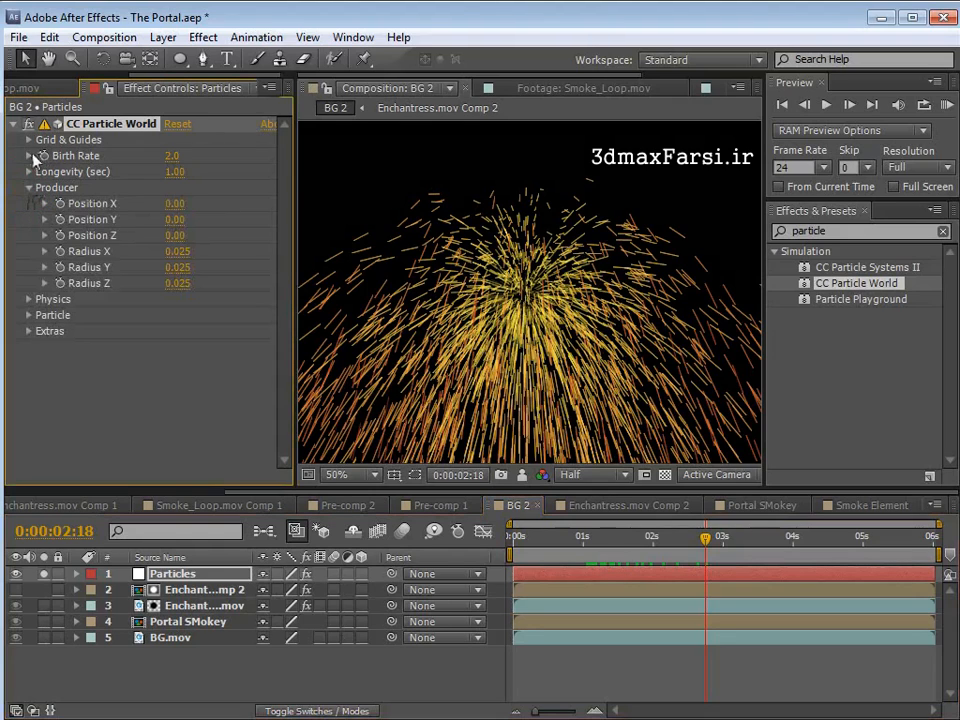
click(28, 299)
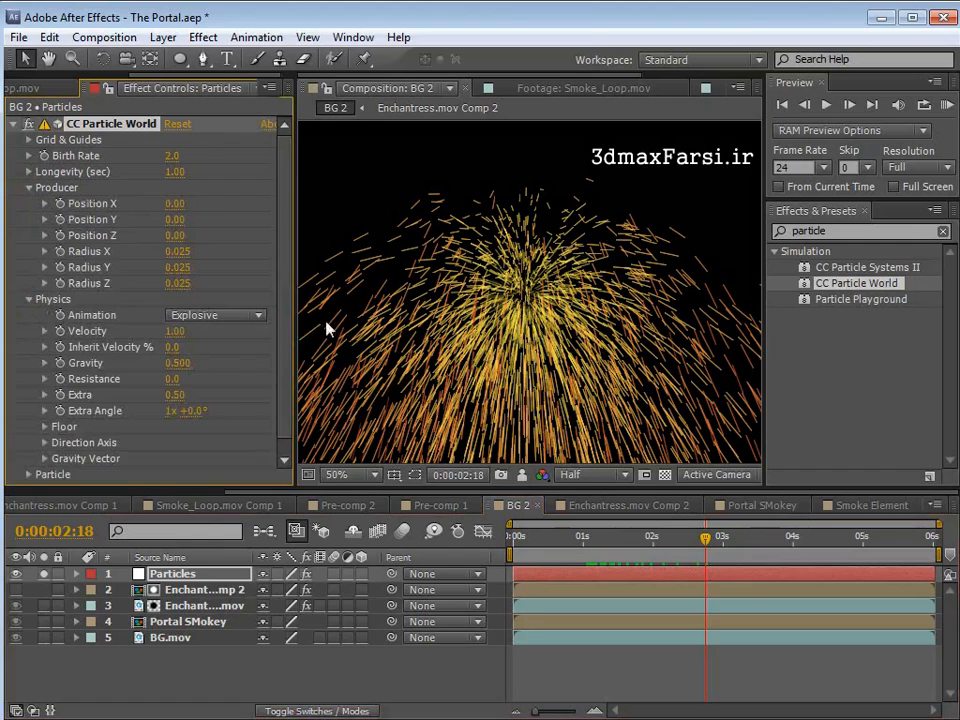
click(250, 315)
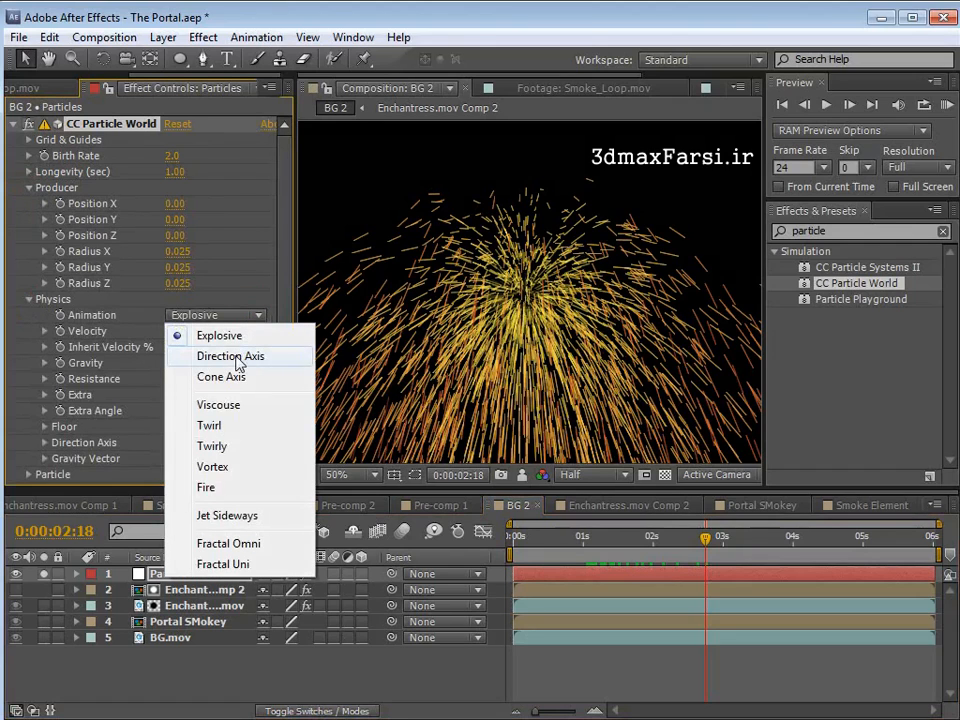
click(238, 358)
scroll(396, 264, down, 2)
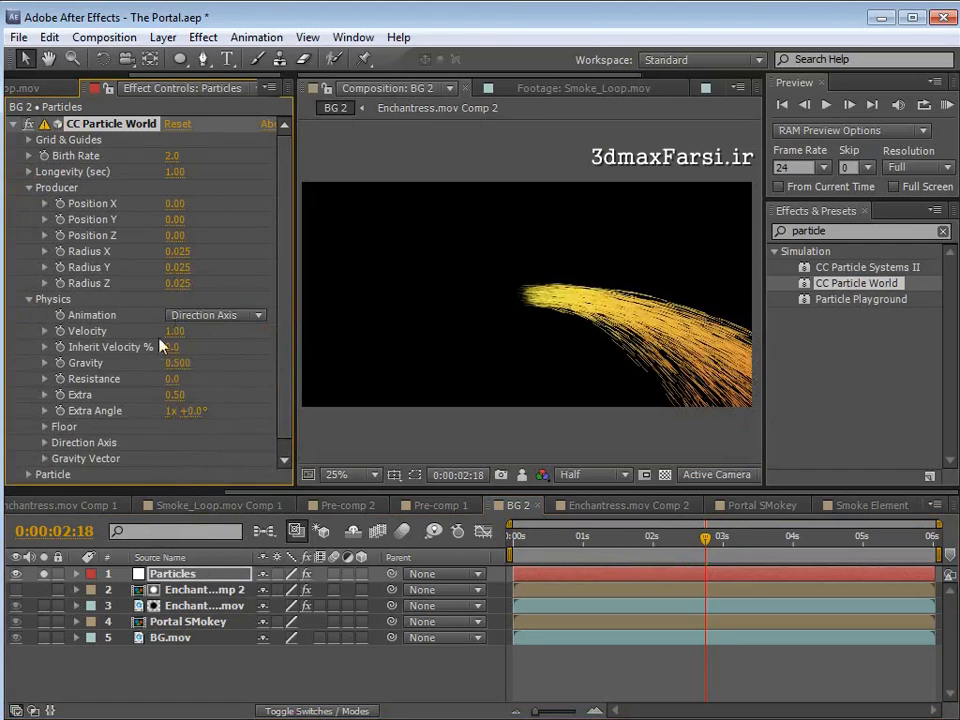
drag(192, 411, 270, 412)
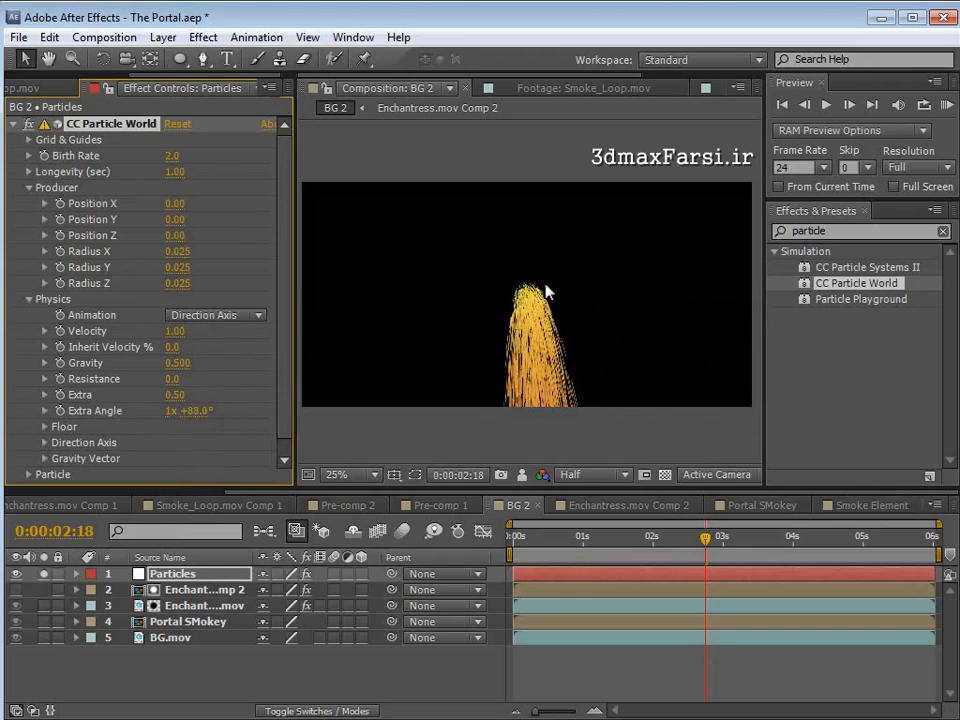
Step: Set the Particles layer's Particle Type to Faded Sphere, with Birth Size 0.090 and Death Size 0.000
drag(285, 315, 288, 369)
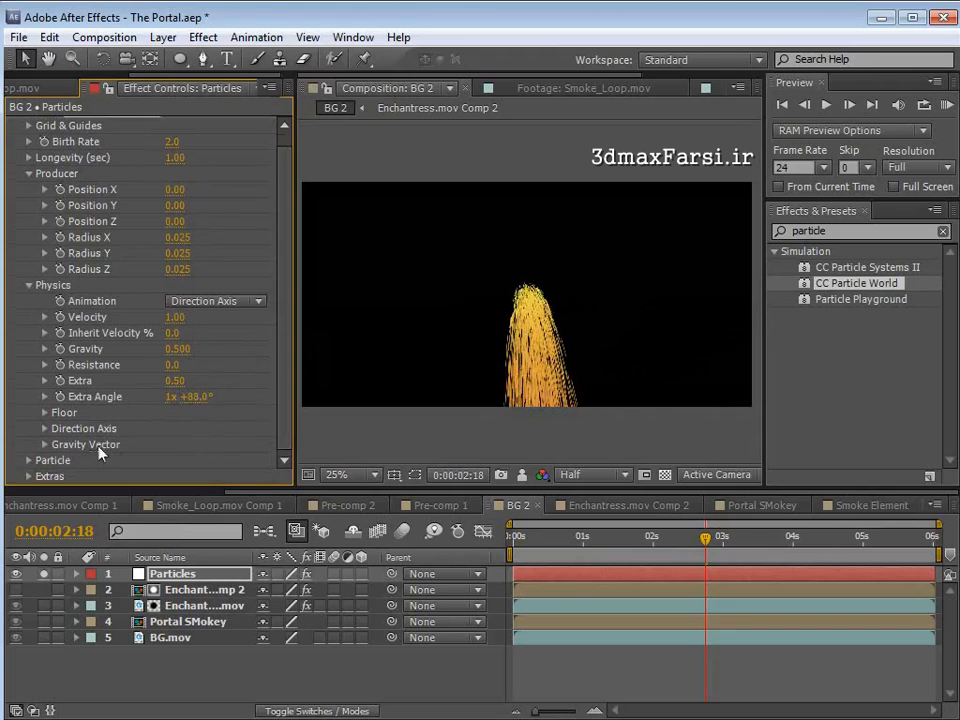
click(28, 460)
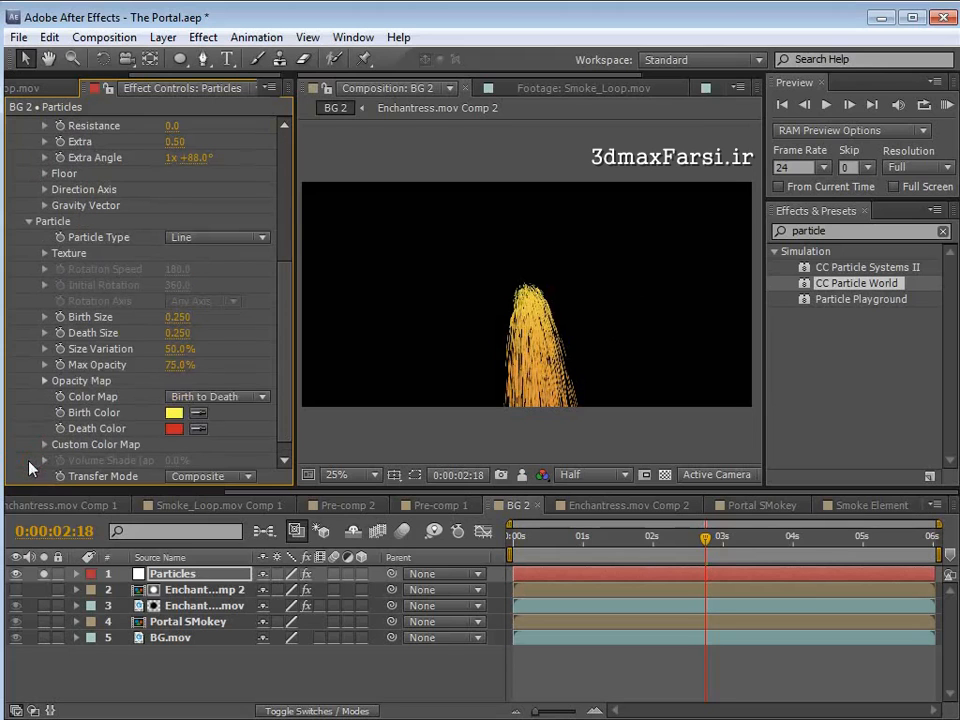
click(200, 243)
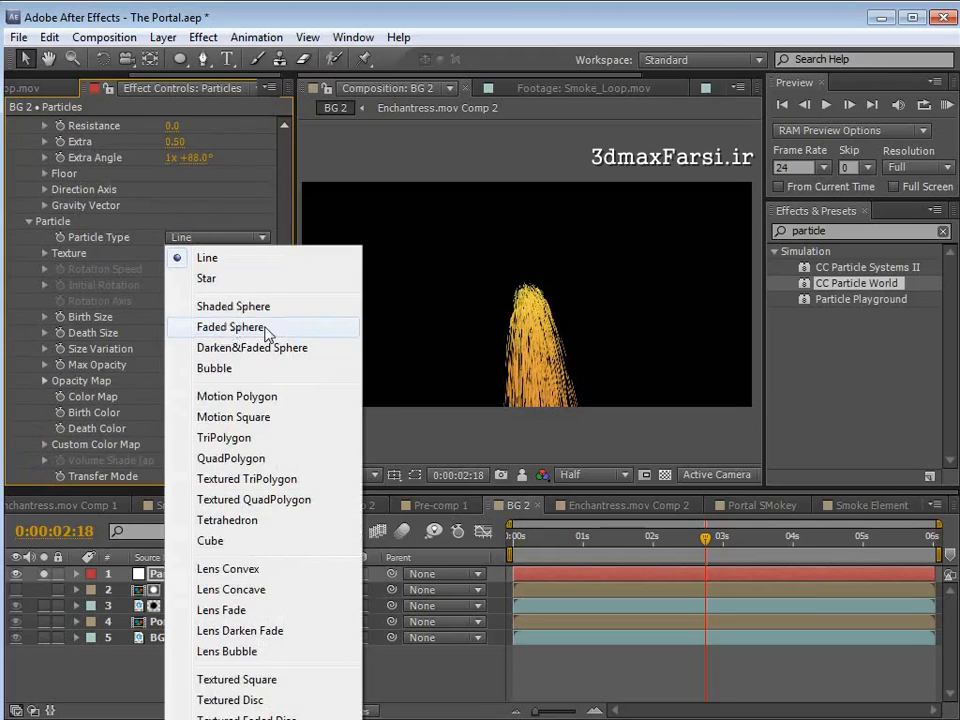
click(240, 268)
drag(285, 302, 285, 306)
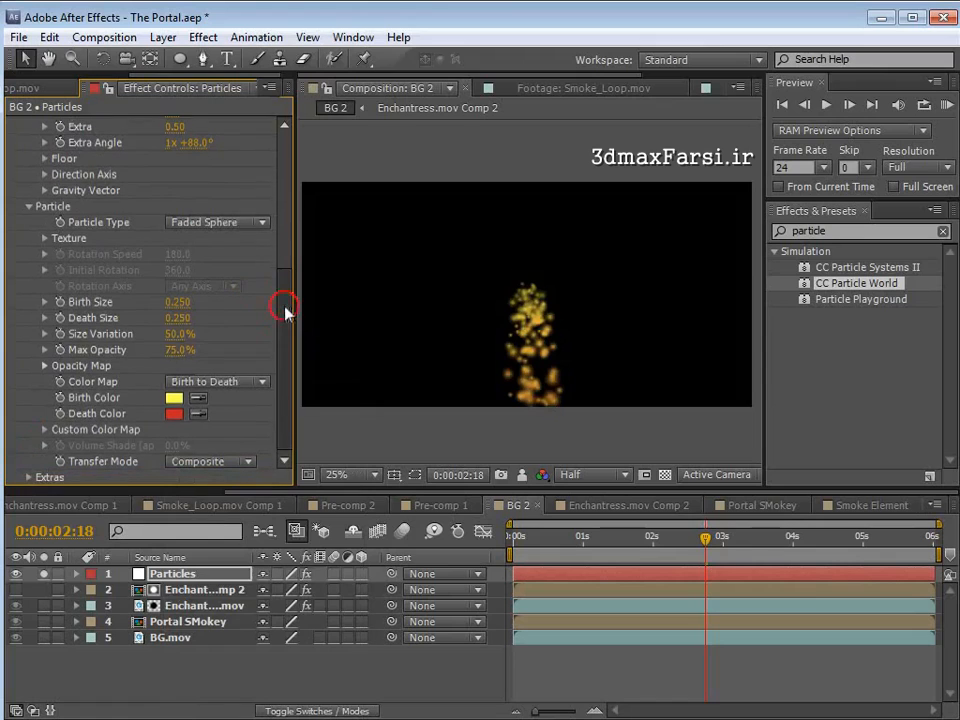
drag(178, 319, 127, 305)
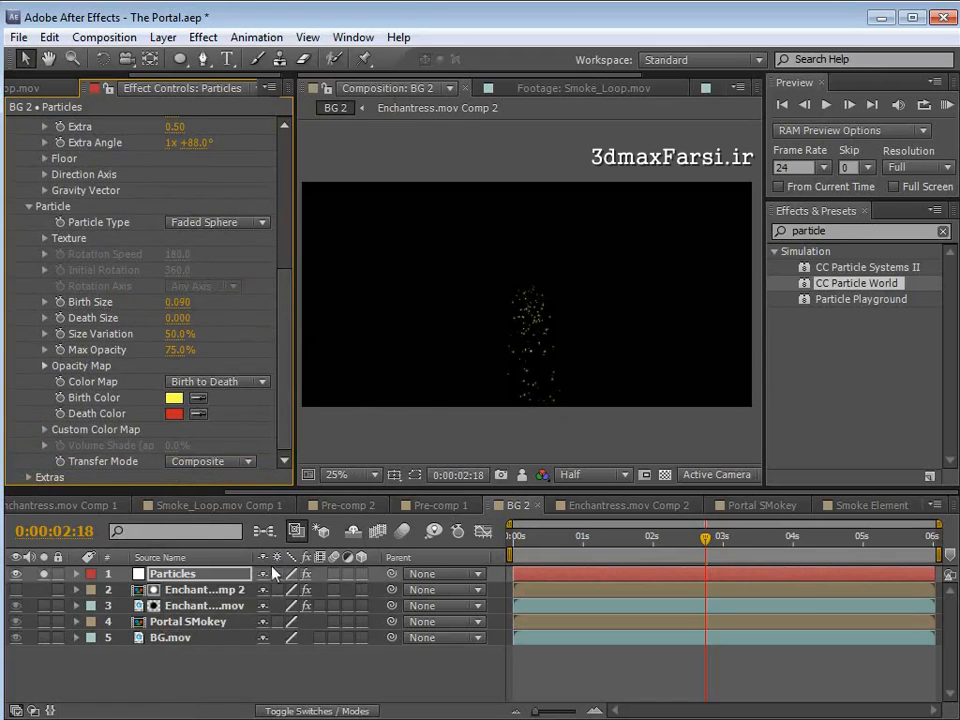
Step: Enable motion blur for the Particles layer and the composition, and check the streaks at 0:00:01:21
click(333, 573)
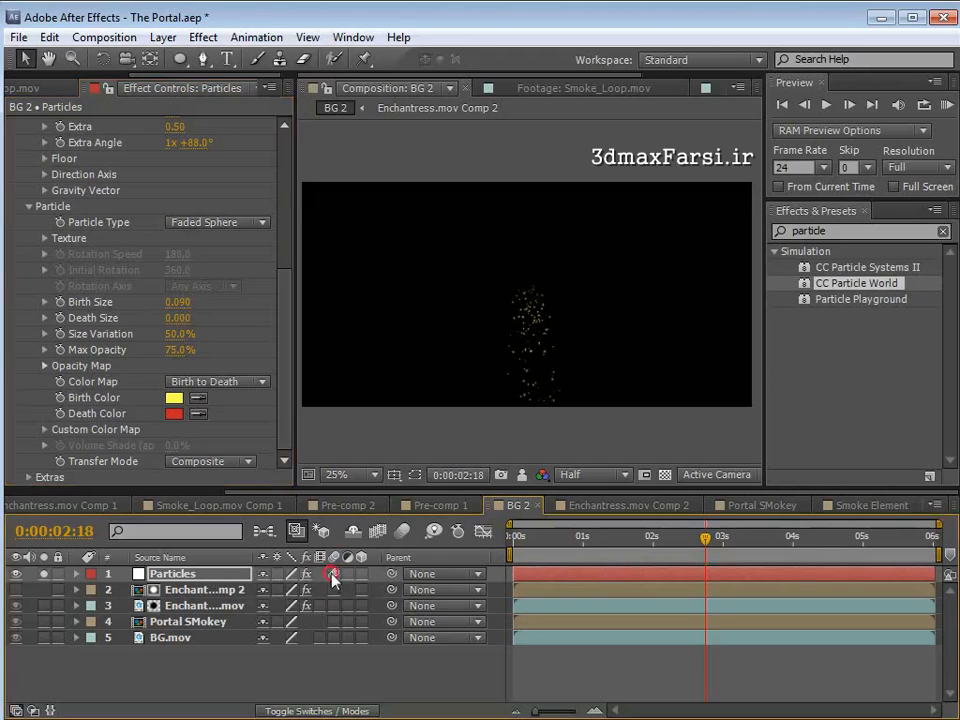
scroll(521, 360, up, 2)
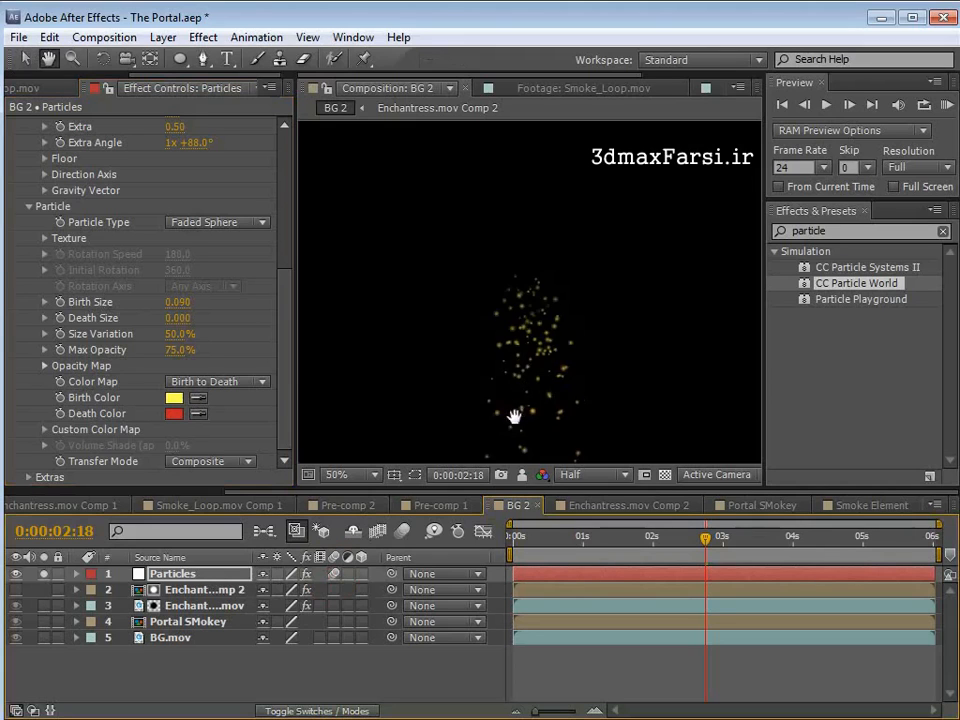
click(402, 531)
click(615, 537)
drag(615, 542, 645, 540)
click(277, 180)
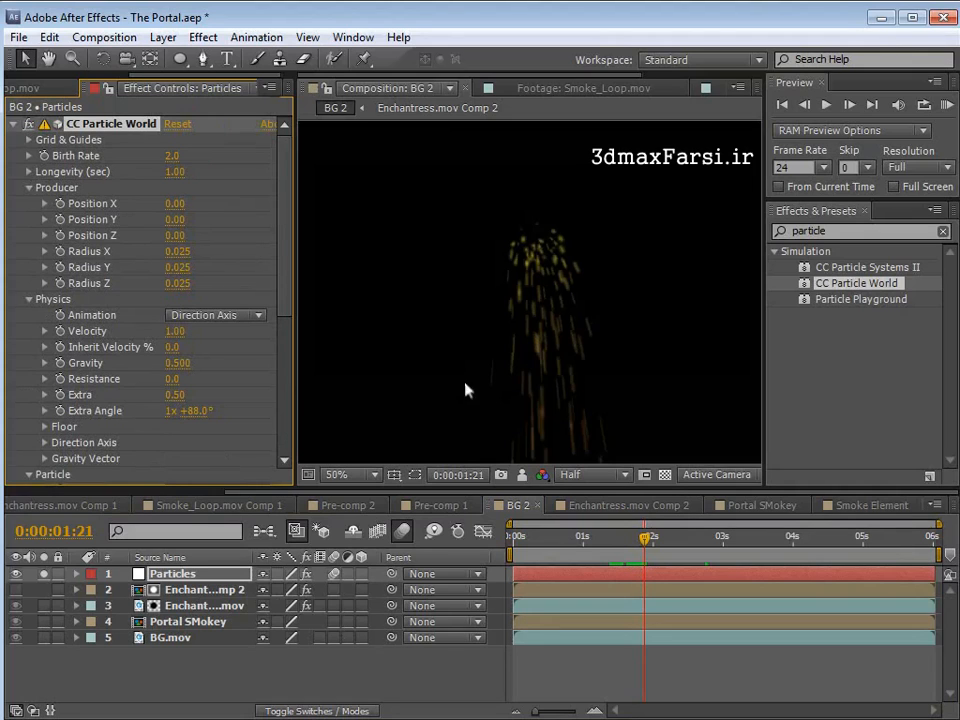
scroll(600, 363, down, 2)
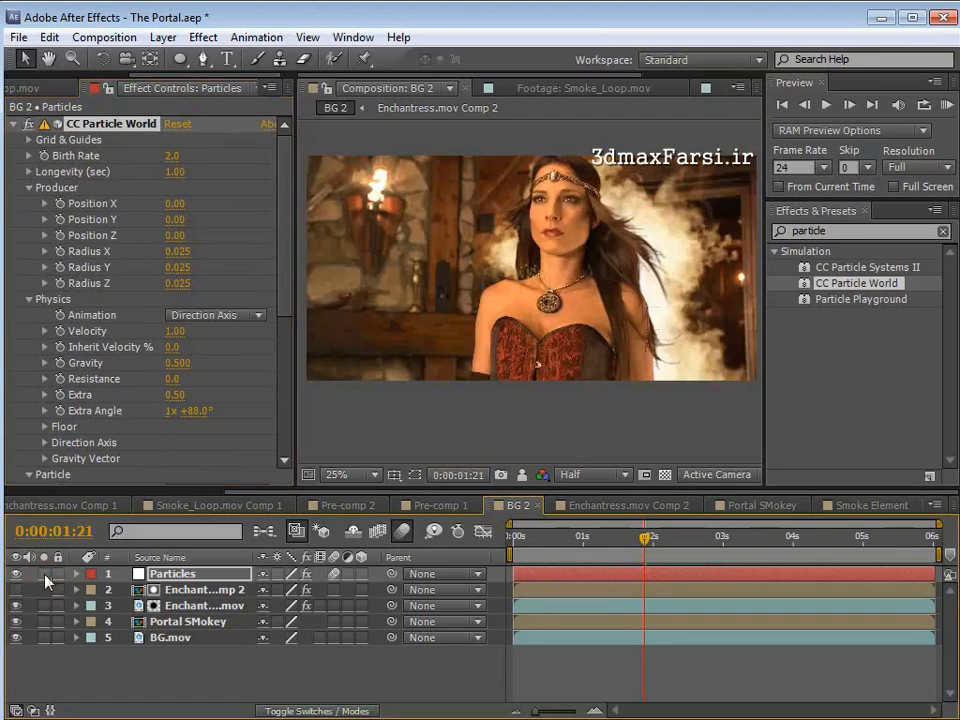
Step: Solo the Particles layer again, scrub to 0:00:01:13, and raise the particle Velocity to 2.72
click(44, 575)
scroll(546, 296, up, 2)
scroll(546, 300, down, 2)
drag(645, 538, 620, 540)
scroll(280, 229, down, 4)
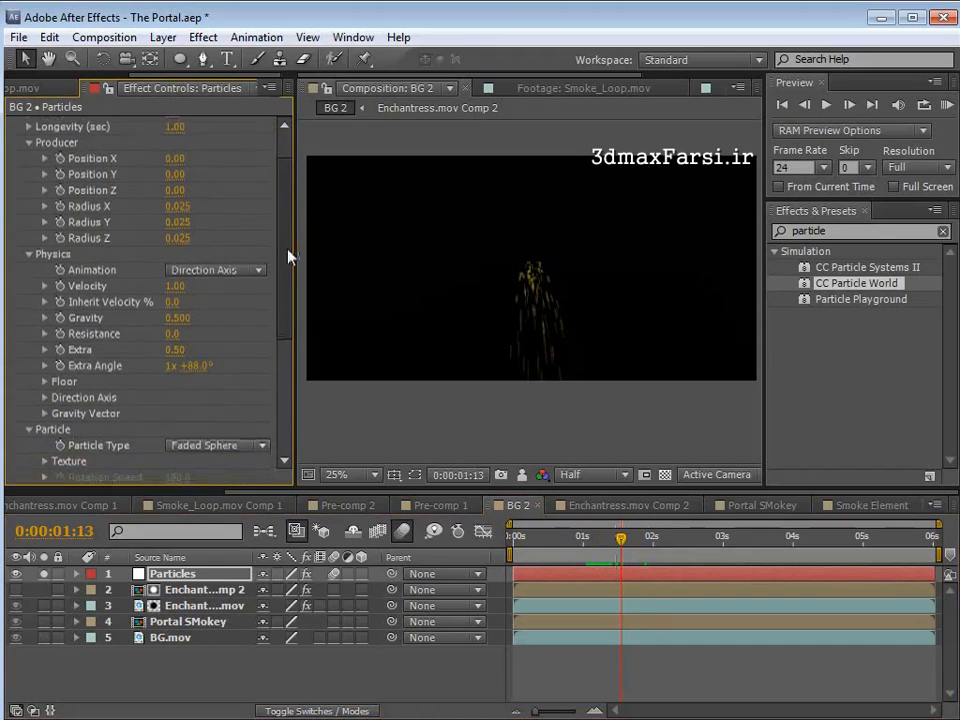
drag(175, 269, 290, 294)
Step: Set the Producer to Position X 0.08, Y 0.01 and Radius X 0.125, Y 0.135, Z 0.185, with Extra Angle 1x +98.0°
scroll(281, 261, up, 4)
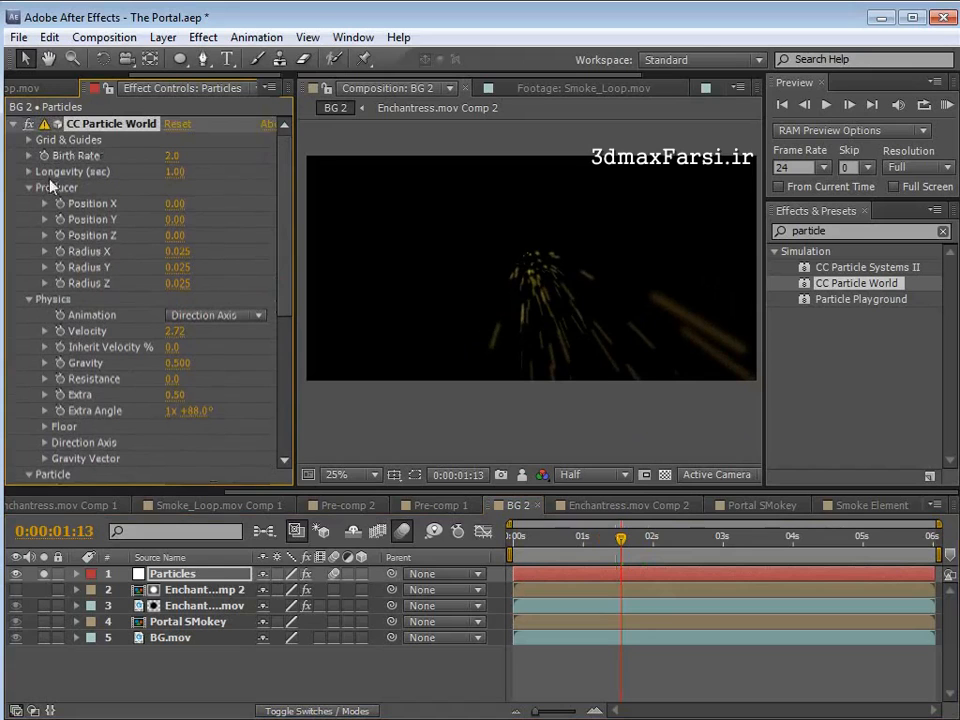
drag(176, 254, 218, 284)
drag(194, 408, 205, 412)
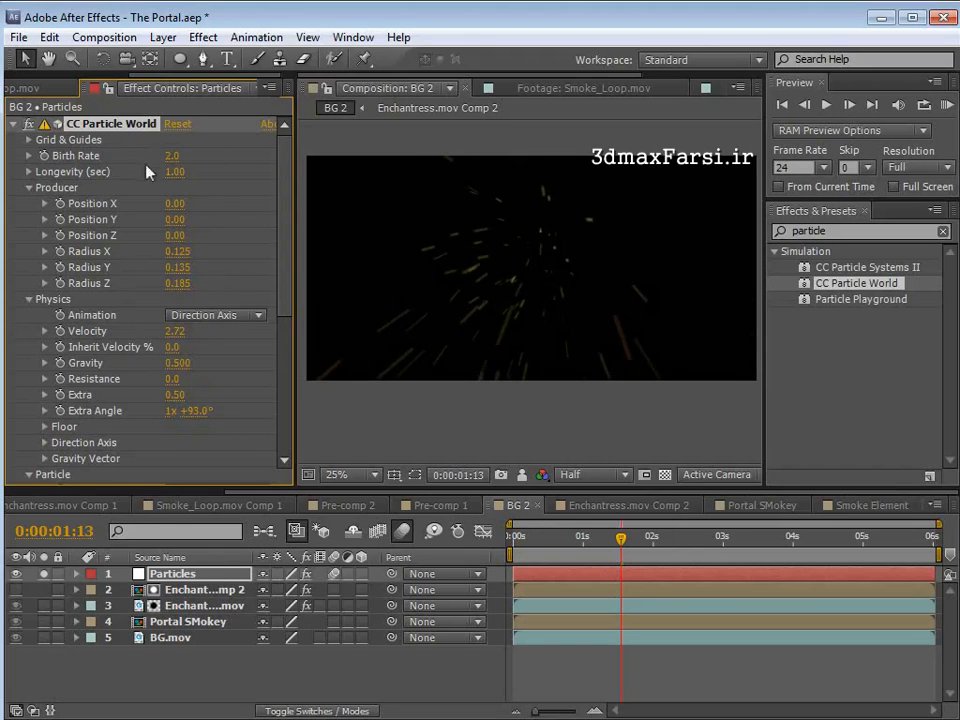
drag(174, 221, 181, 204)
drag(196, 410, 206, 418)
Step: Scrub through the emission and lower the particle Gravity to 0.210
click(581, 538)
drag(581, 543, 709, 540)
drag(177, 362, 149, 366)
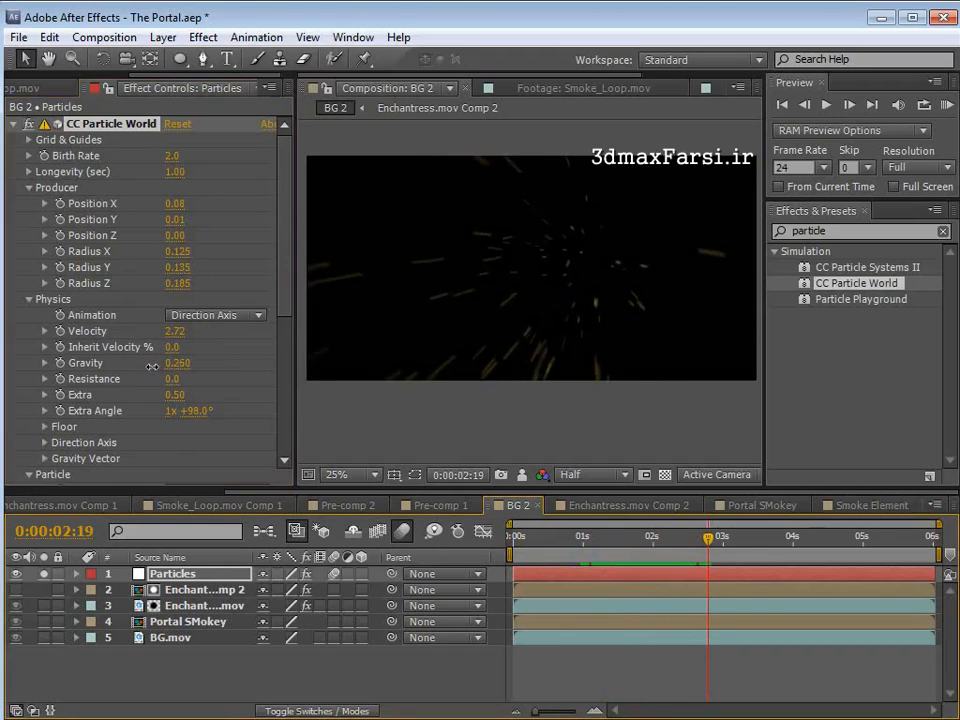
drag(572, 540, 668, 540)
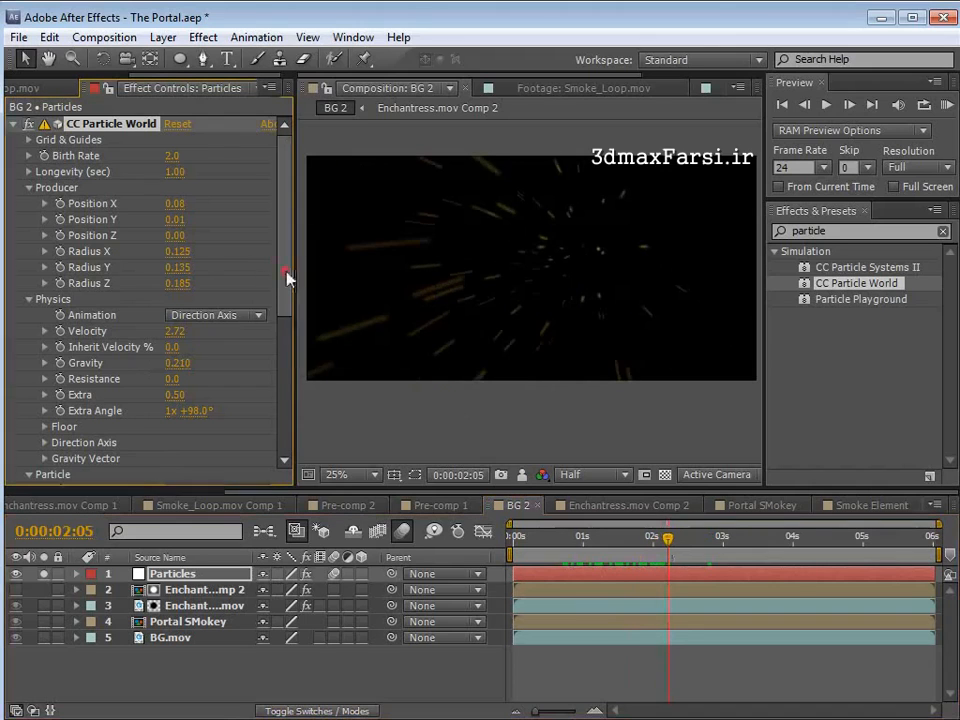
Step: Adjust the Physics Extra value to 0.88, scrubbing the timeline to judge the particle spread
drag(287, 279, 285, 321)
drag(184, 353, 174, 351)
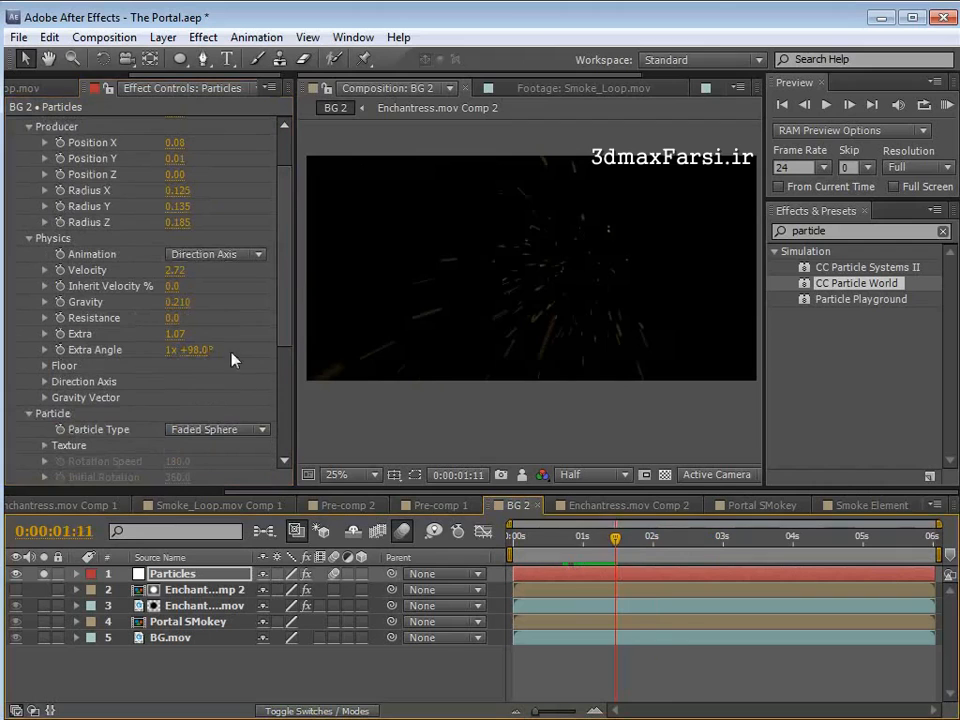
mouse_move(176, 334)
mouse_down()
mouse_move(97, 332)
mouse_move(270, 328)
mouse_move(183, 336)
mouse_move(195, 334)
mouse_up()
drag(614, 545, 659, 550)
drag(176, 334, 129, 343)
click(588, 550)
drag(590, 553, 686, 553)
Step: Unsolo the Particles layer and reduce its Velocity to 1.21 and Gravity to 0.050 while checking it over the footage
click(43, 573)
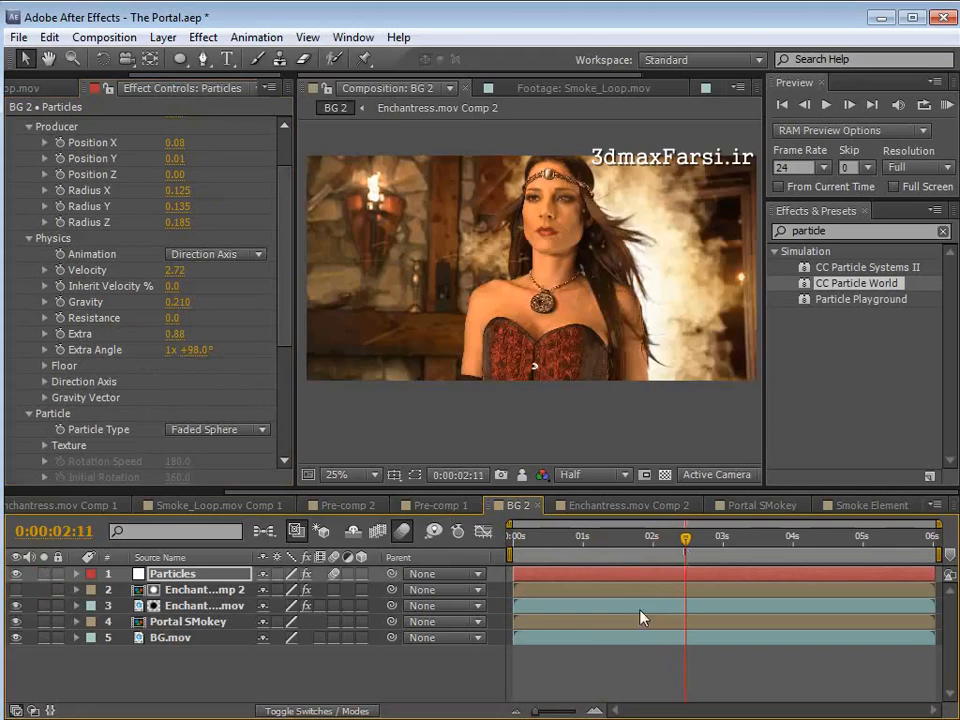
drag(580, 551, 683, 551)
drag(178, 270, 45, 272)
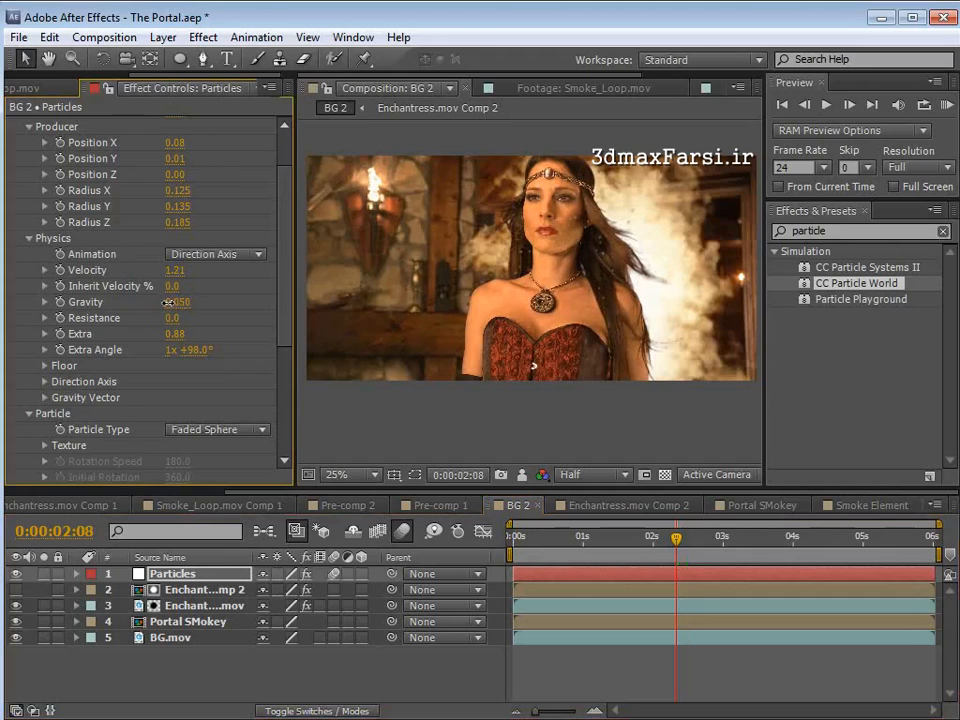
drag(700, 549, 722, 549)
Step: Set the Particles layer's blending mode to Add
key(F4)
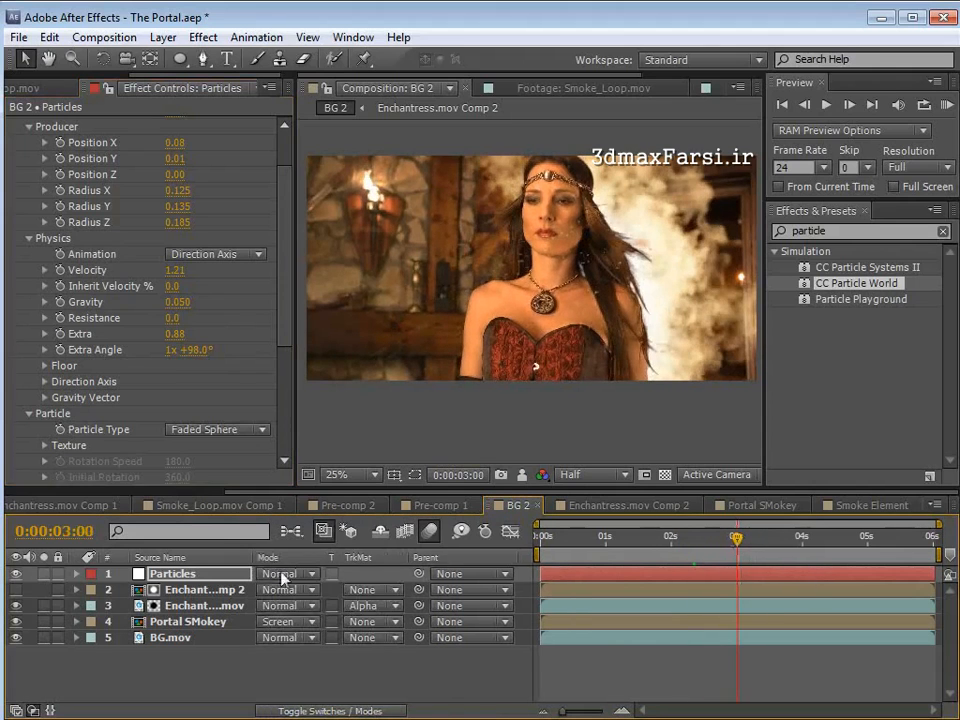
click(283, 575)
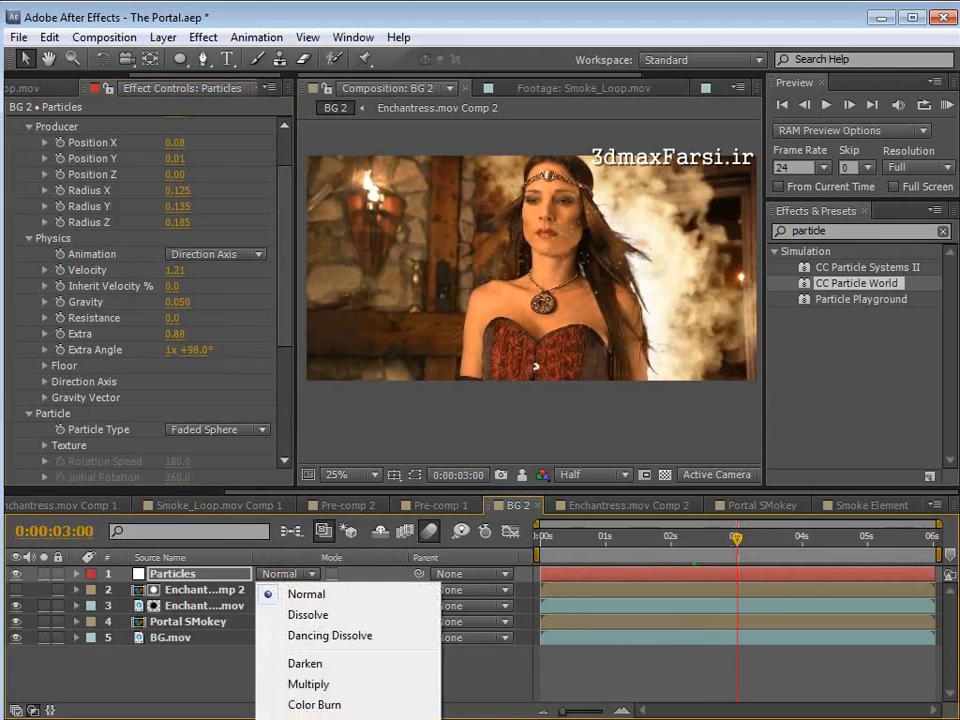
click(302, 718)
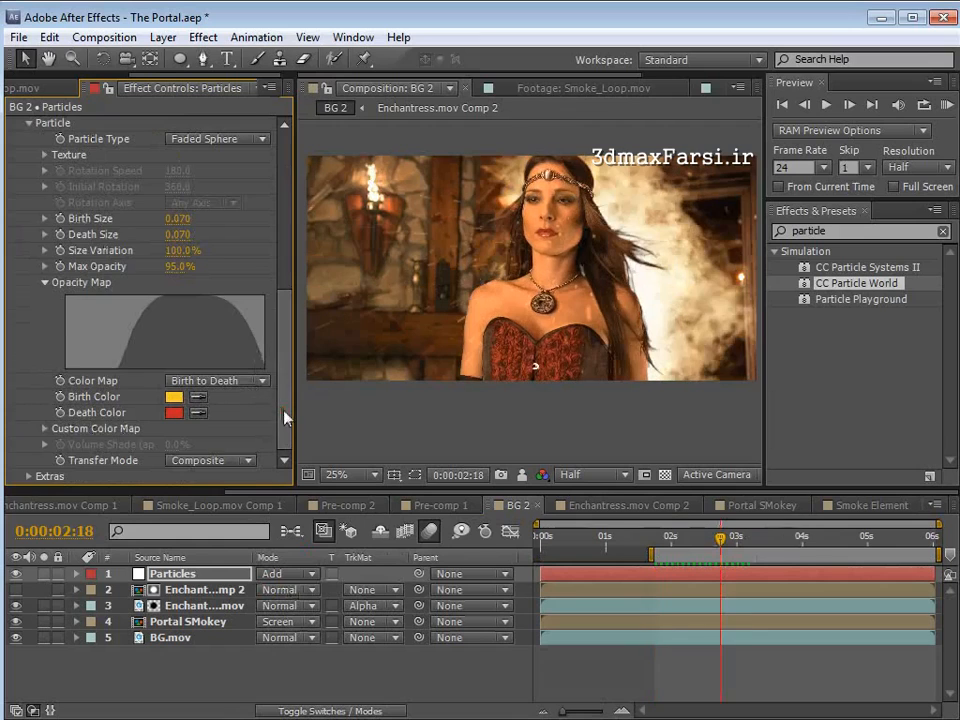
Step: Set the Birth Rate of the particles to 3.0
scroll(212, 308, up, 6)
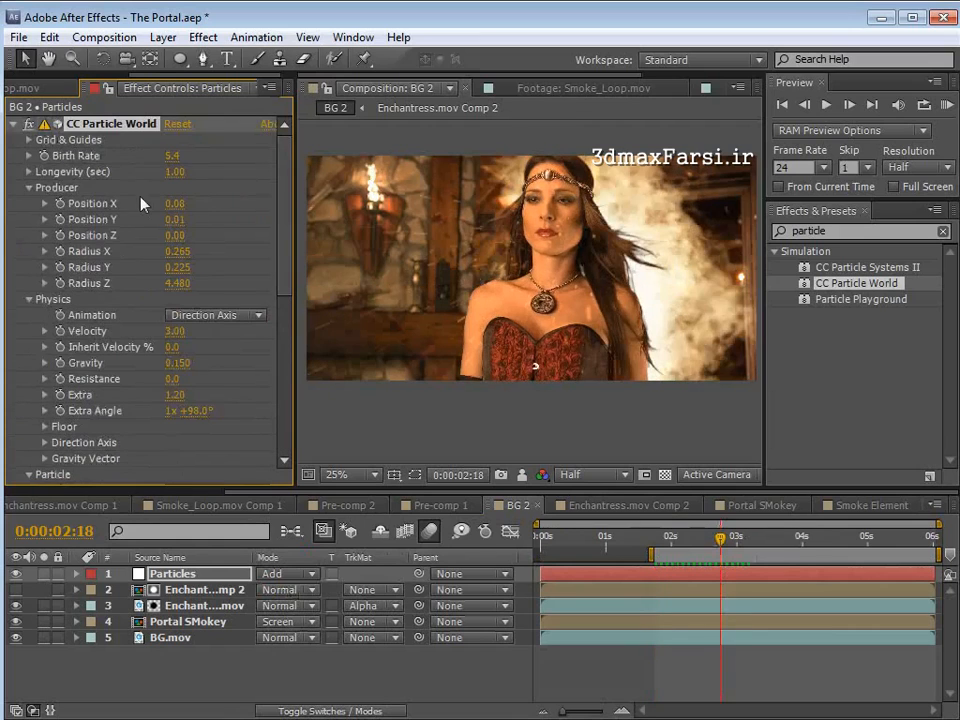
click(173, 157)
text(2)
key(Return)
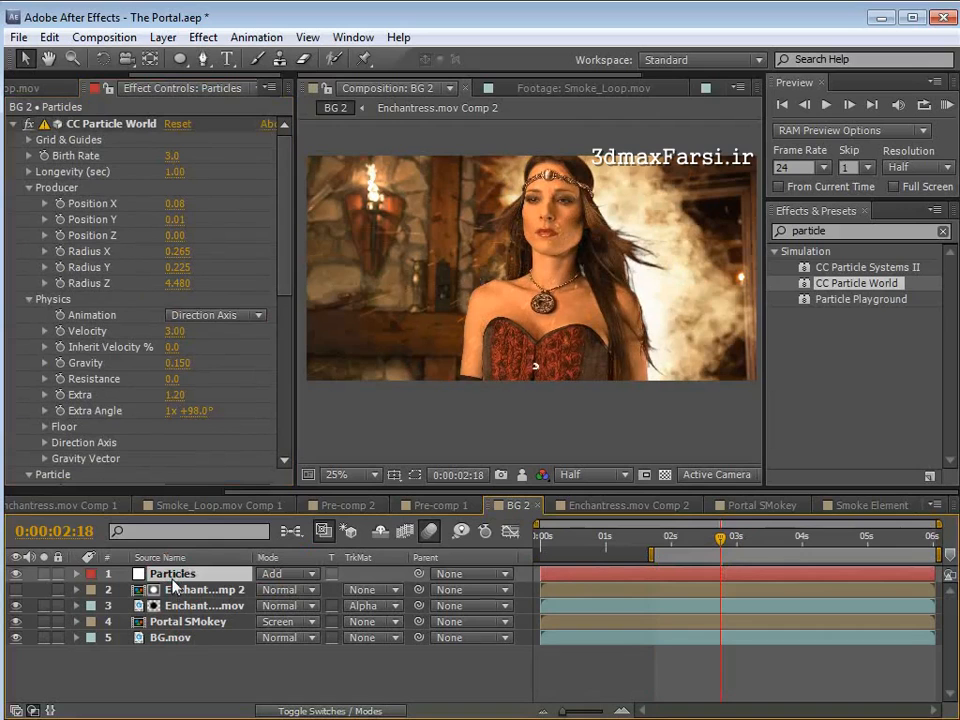
Step: Duplicate the Particles layer and widen the copy's Producer to Radius X 0.545, Radius Y 0.415 and Radius Z about 4.86
click(48, 37)
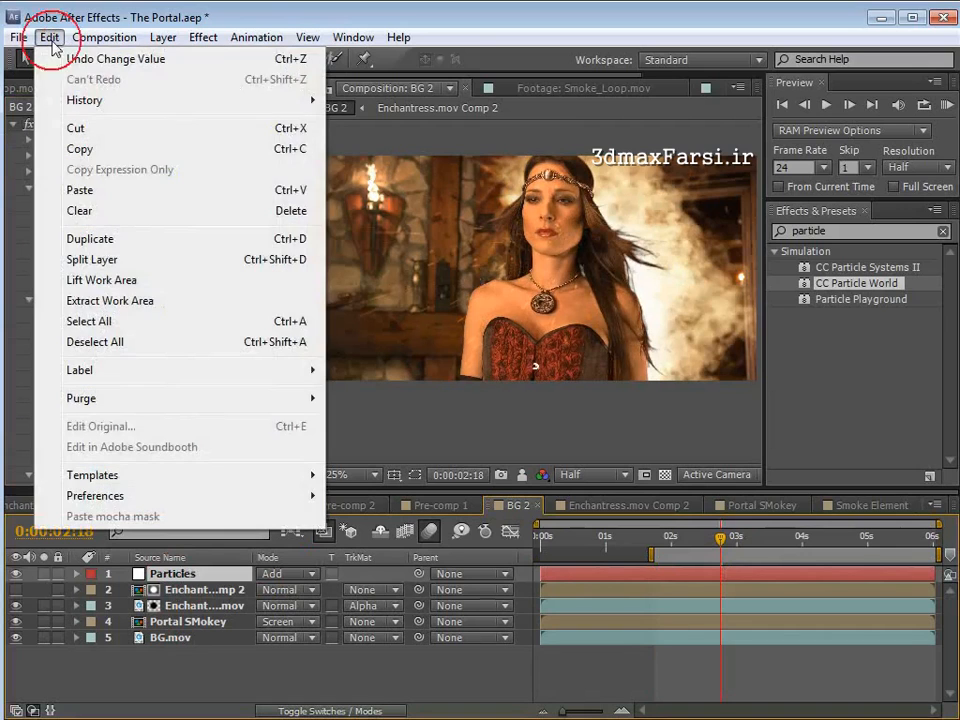
click(88, 236)
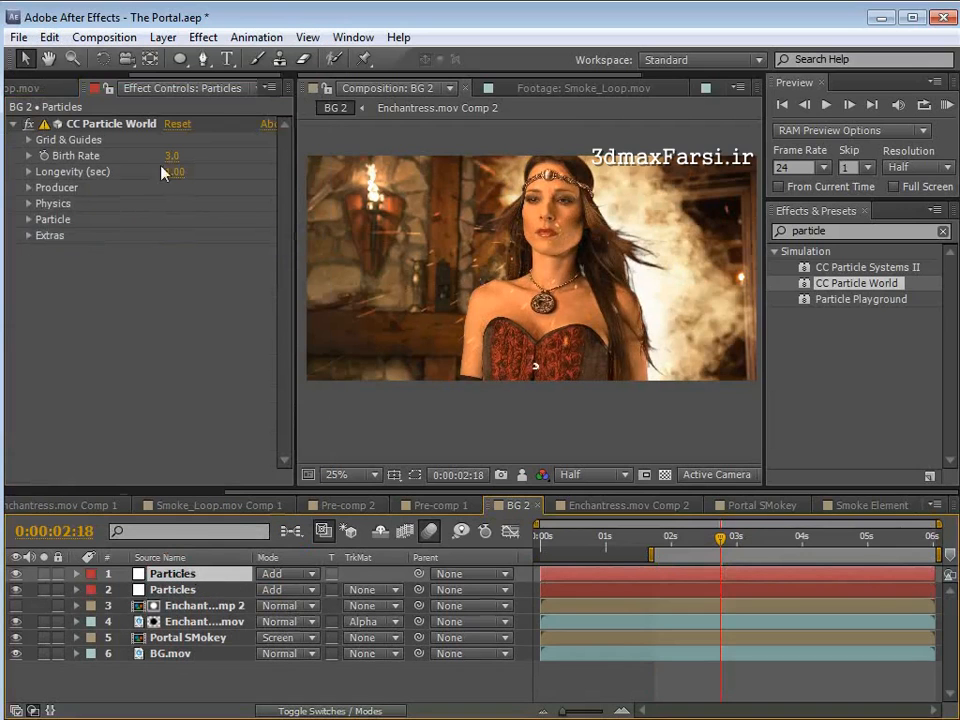
click(40, 189)
drag(180, 269, 196, 248)
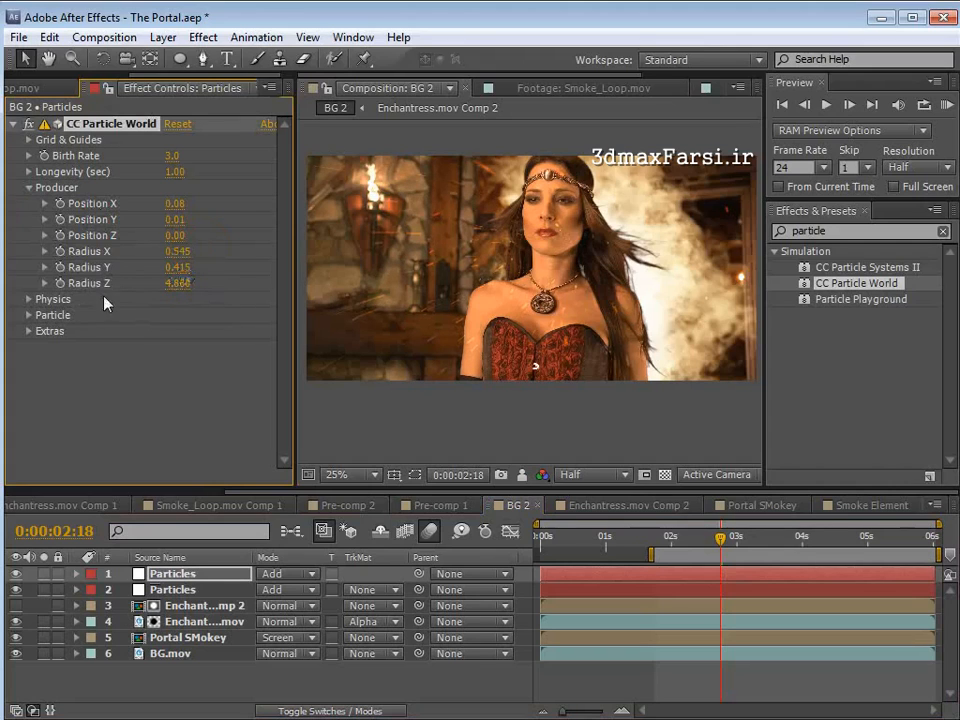
Step: Enlarge the duplicate's particles to Birth Size 3.200 and Death Size 1.840
click(30, 315)
click(280, 323)
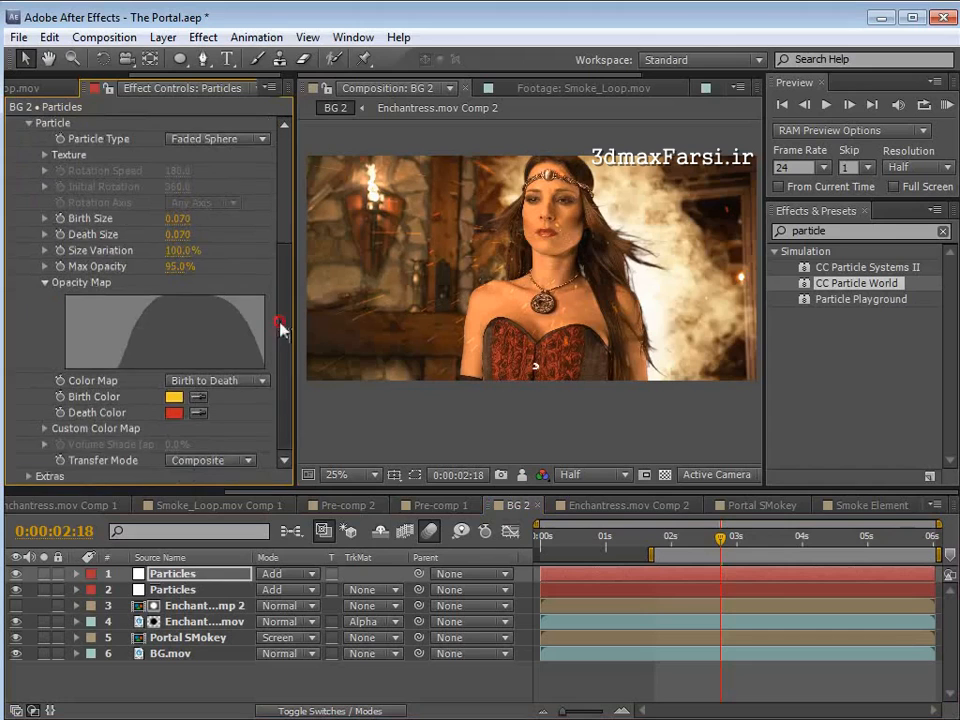
drag(177, 218, 408, 204)
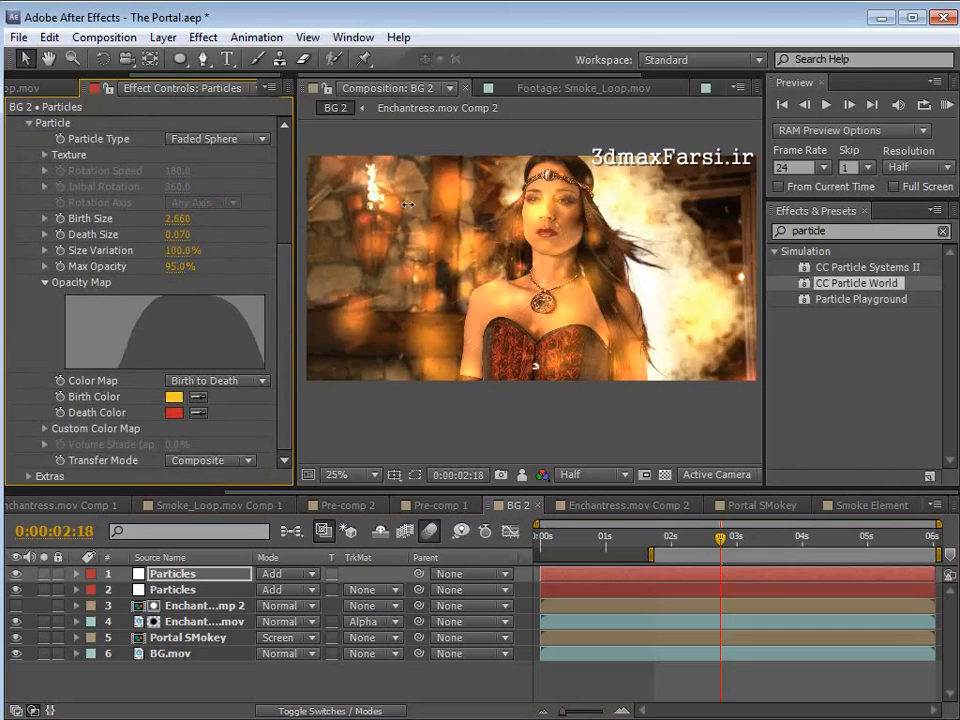
mouse_move(184, 236)
mouse_down()
mouse_move(264, 228)
mouse_move(342, 244)
mouse_move(151, 218)
mouse_move(177, 216)
mouse_up()
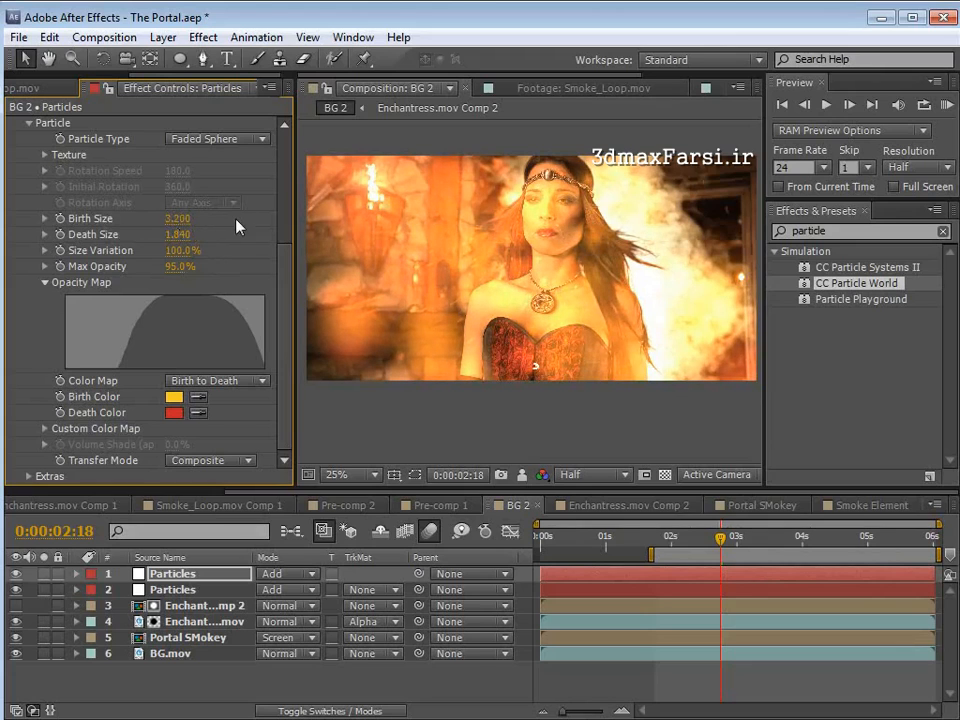
Step: Lower the opacity of the duplicated Particles layer to 21% and preview the composite
click(210, 572)
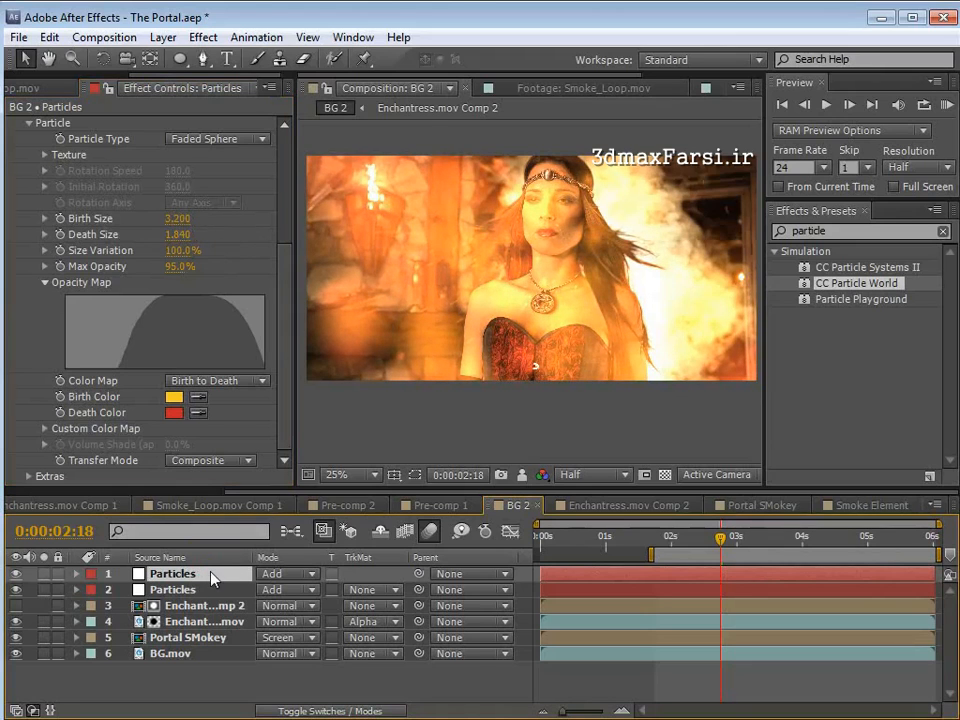
key(t)
drag(268, 590, 97, 590)
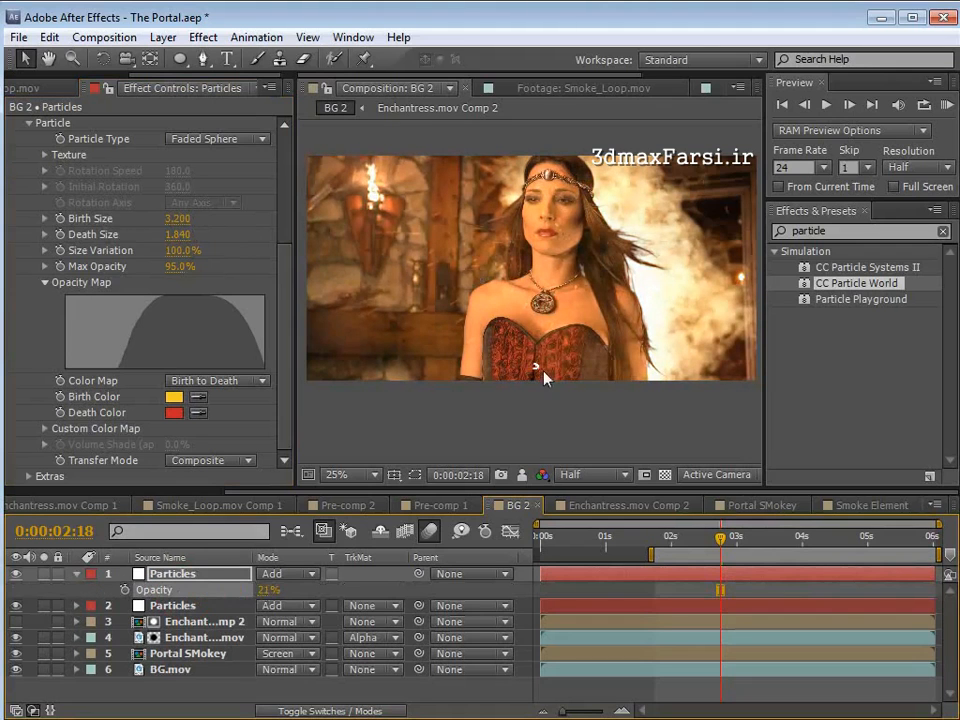
key(space)
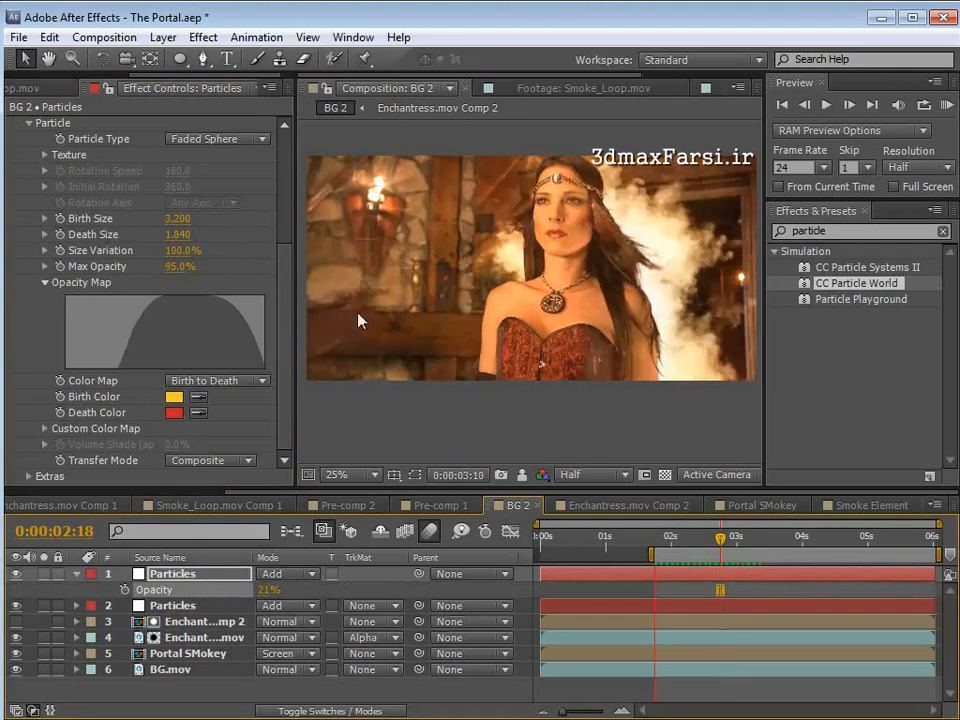
Step: Raise the duplicate's Death Size to 5.300, preview the shot, and set the layer's opacity to 24%
drag(178, 234, 490, 234)
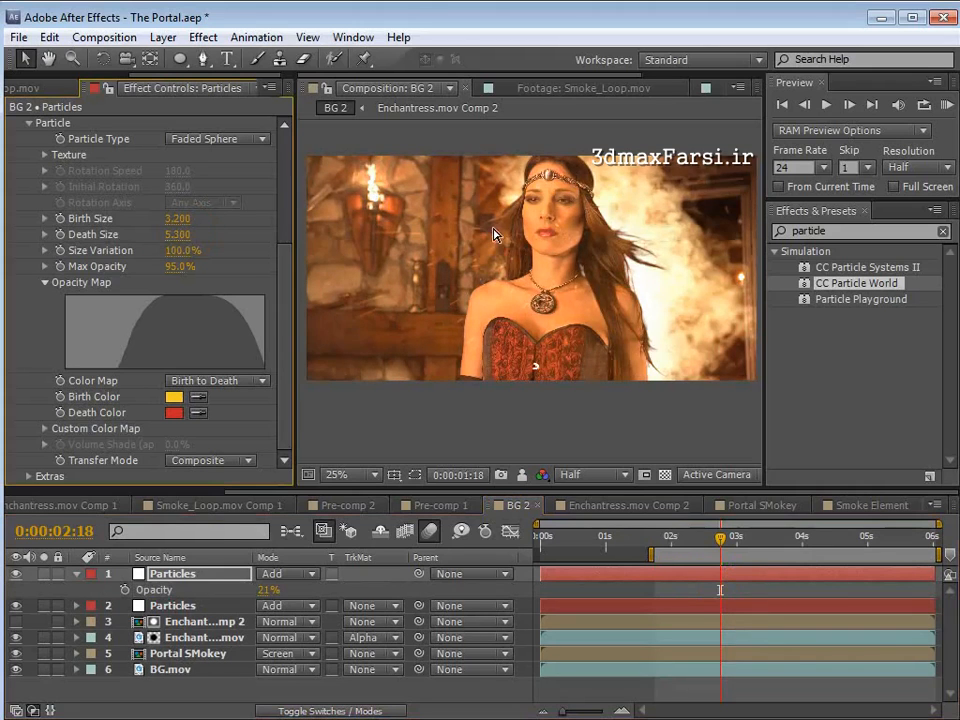
key(space)
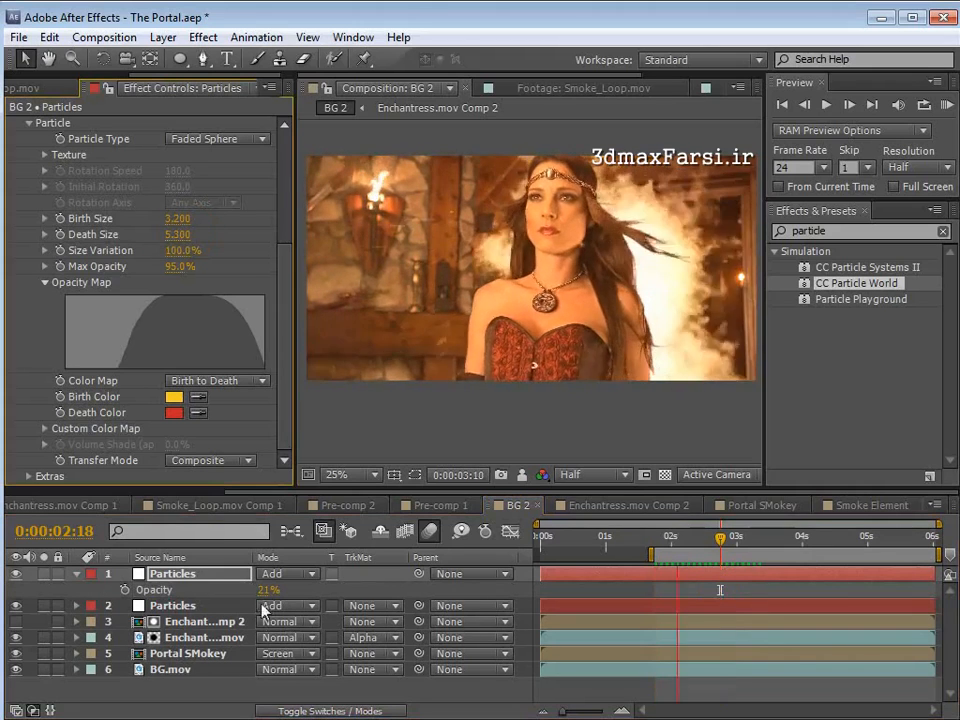
key(space)
Step: Change the duplicate's Death Color to a muted, desaturated reddish brown
click(175, 412)
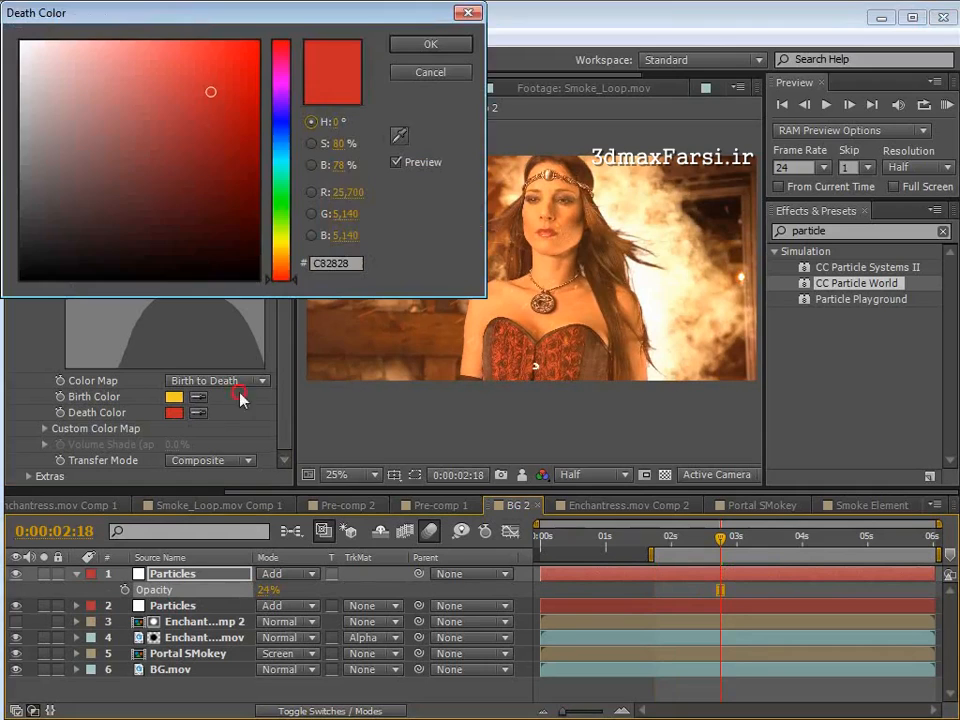
drag(184, 111, 94, 138)
click(430, 44)
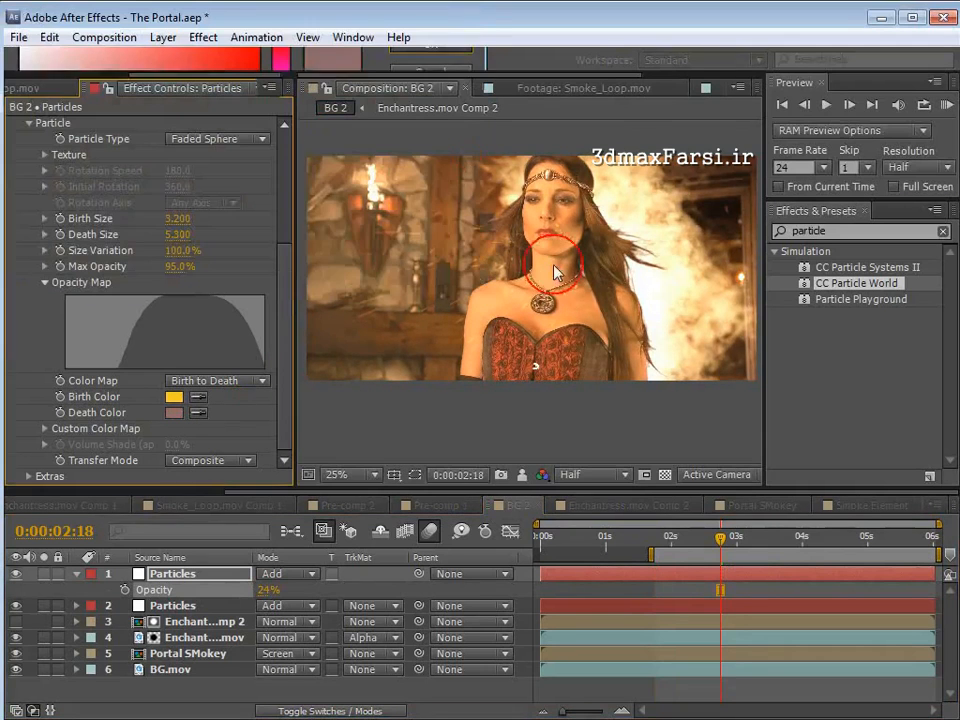
Step: Solo both Particles layers to lower the duplicate's Max Opacity to 34%, restore the full composite, and save the project
key(space)
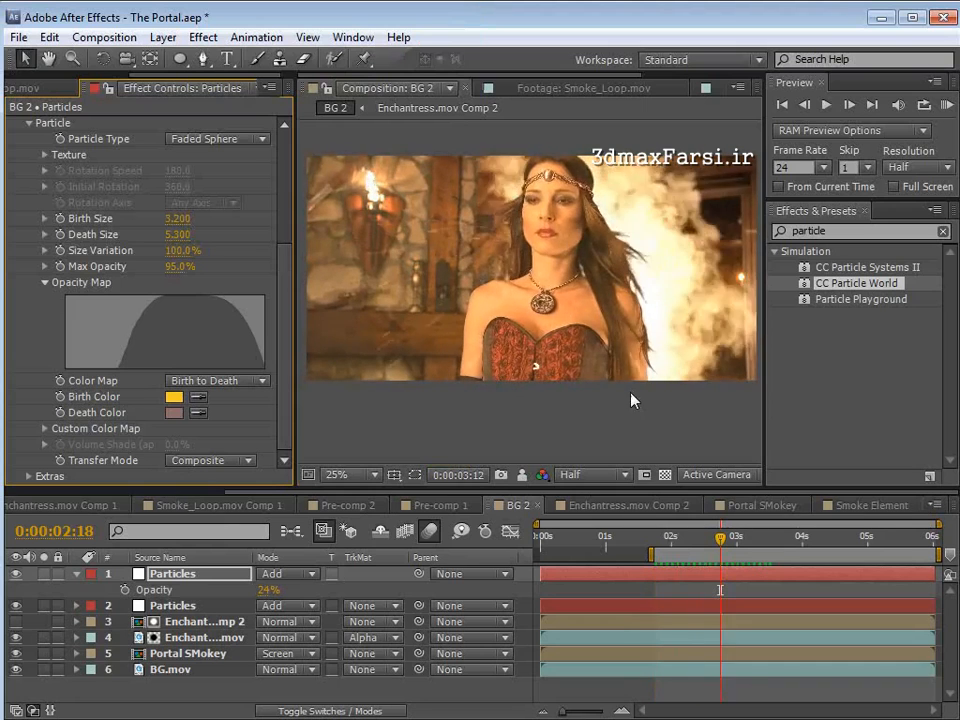
click(43, 605)
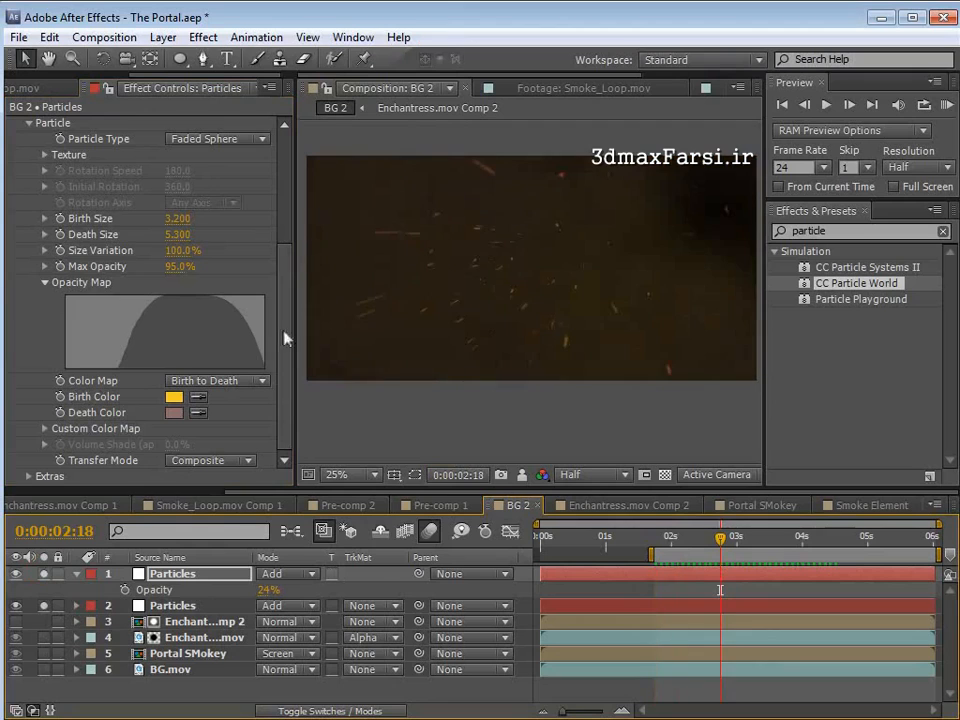
drag(176, 267, 95, 212)
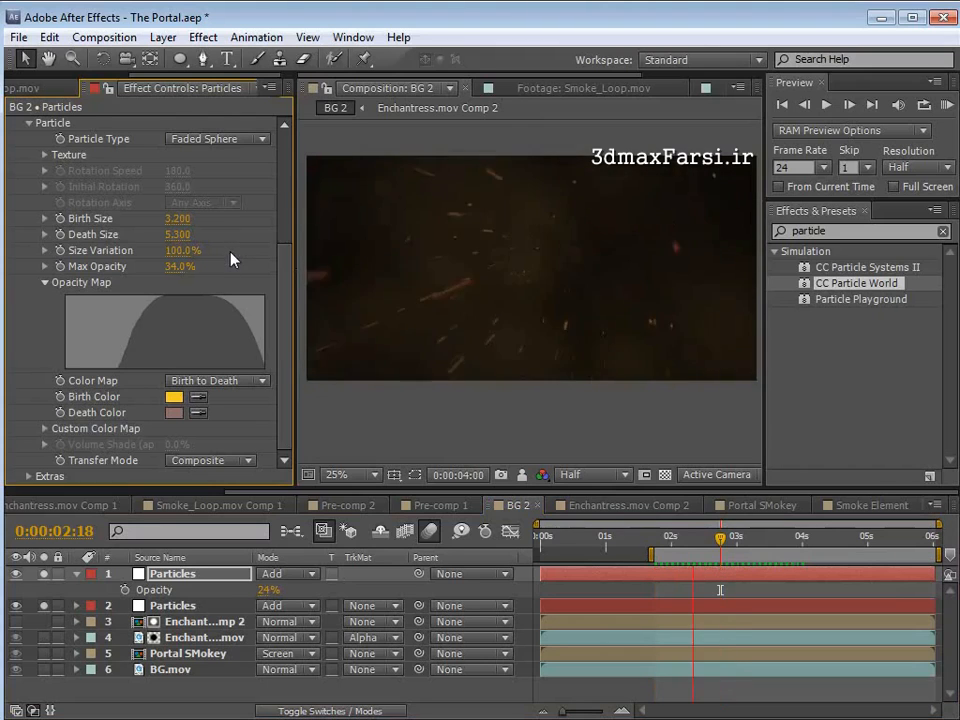
key(space)
drag(44, 607, 43, 575)
key(ctrl+s)
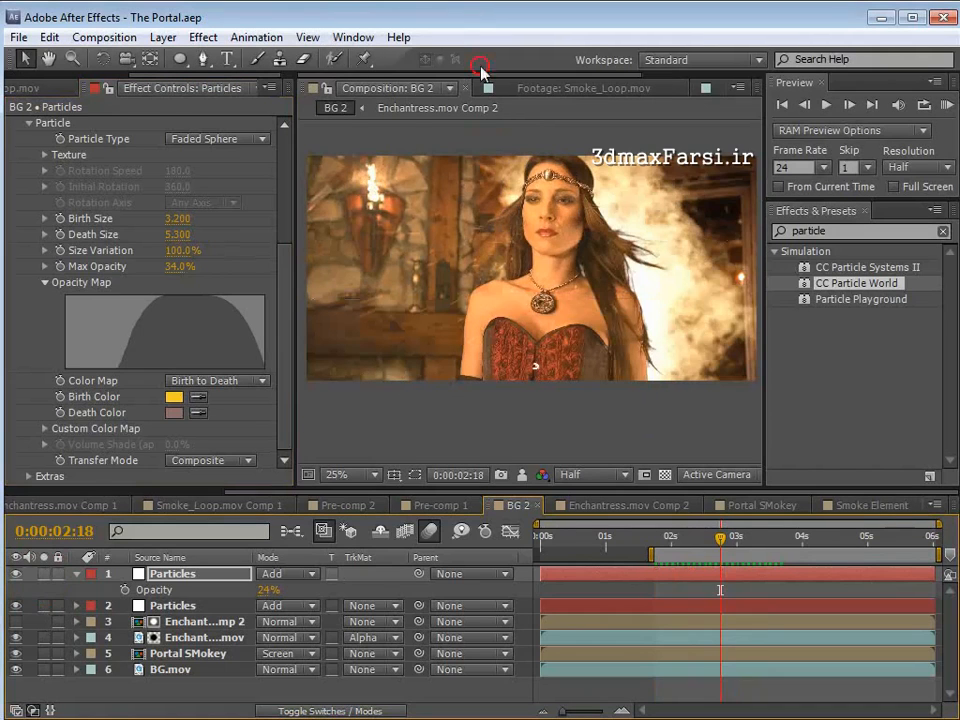
click(75, 576)
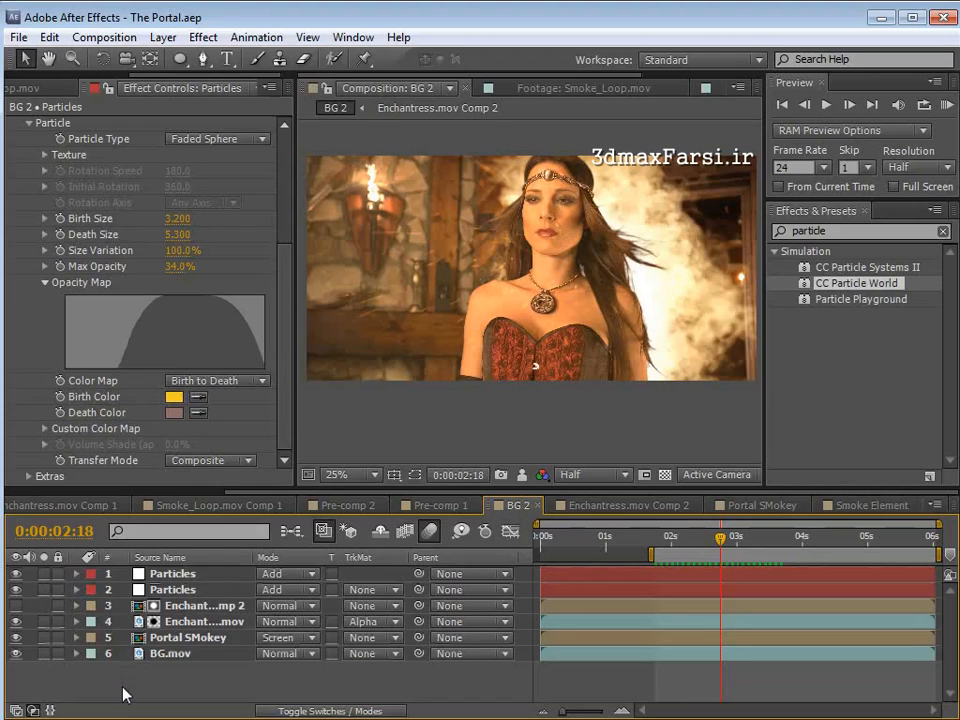
Step: Add a new adjustment layer above all layers in BG 2 and apply the Stylize Glow effect to it
click(162, 37)
mouse_move(180, 58)
click(537, 183)
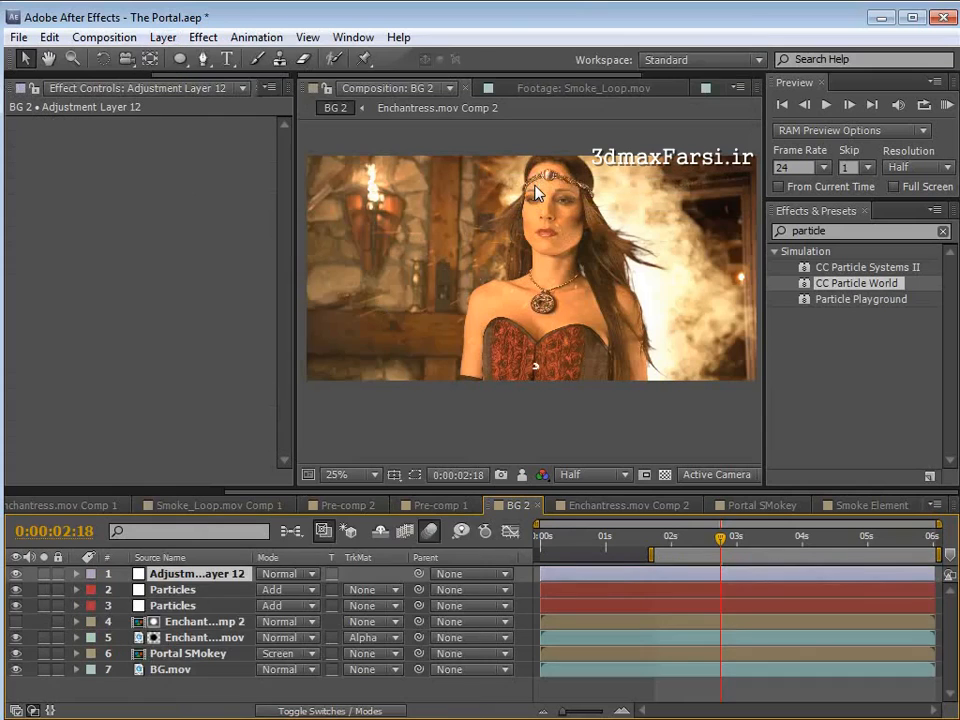
click(203, 37)
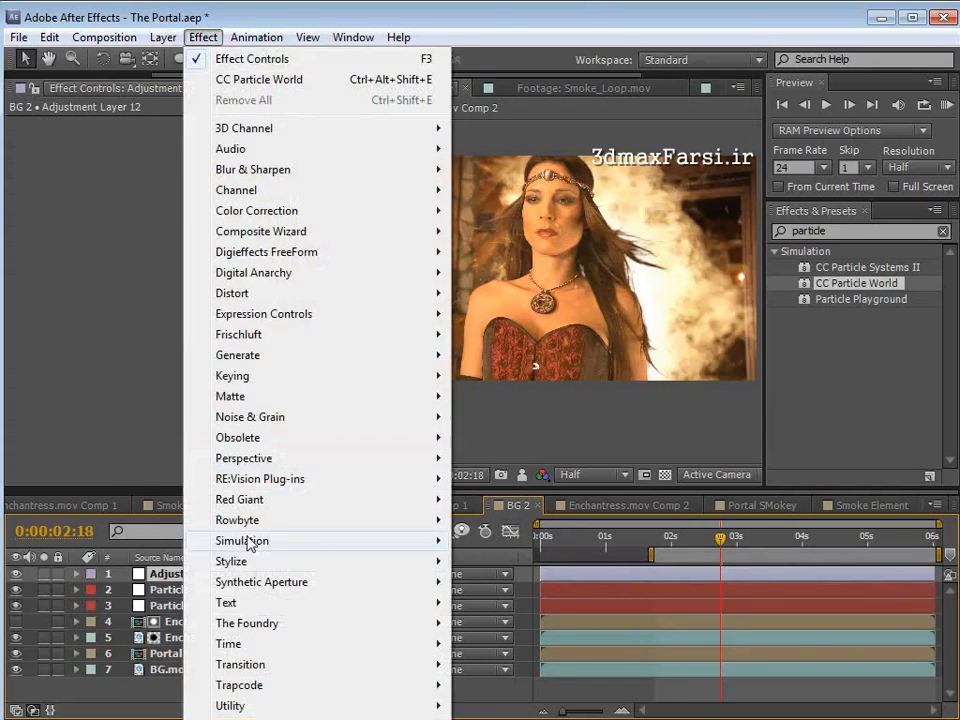
mouse_move(240, 566)
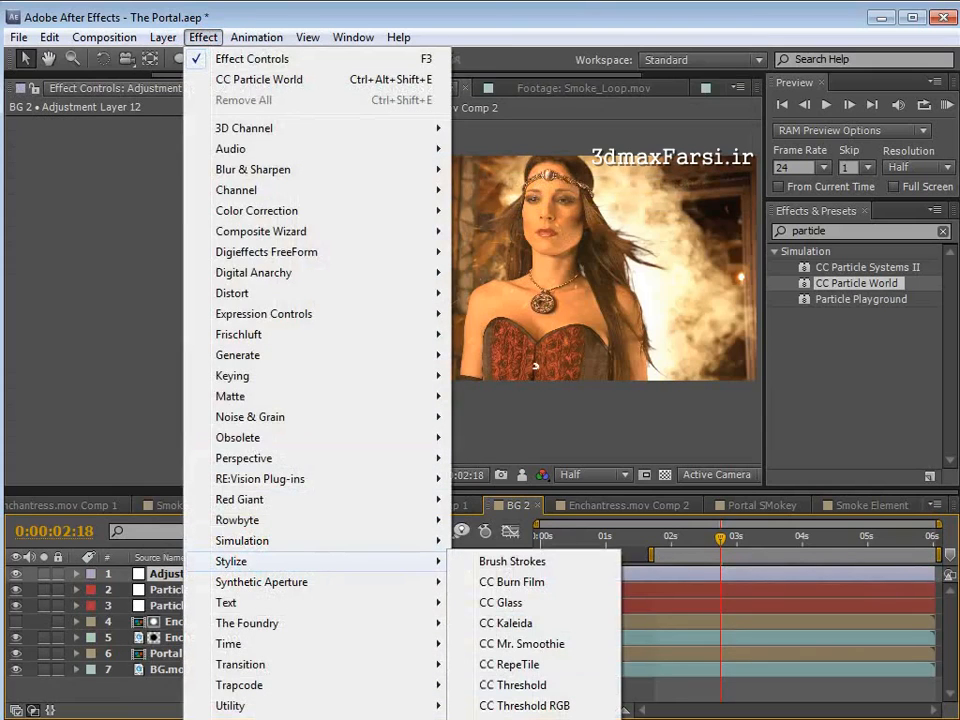
click(495, 719)
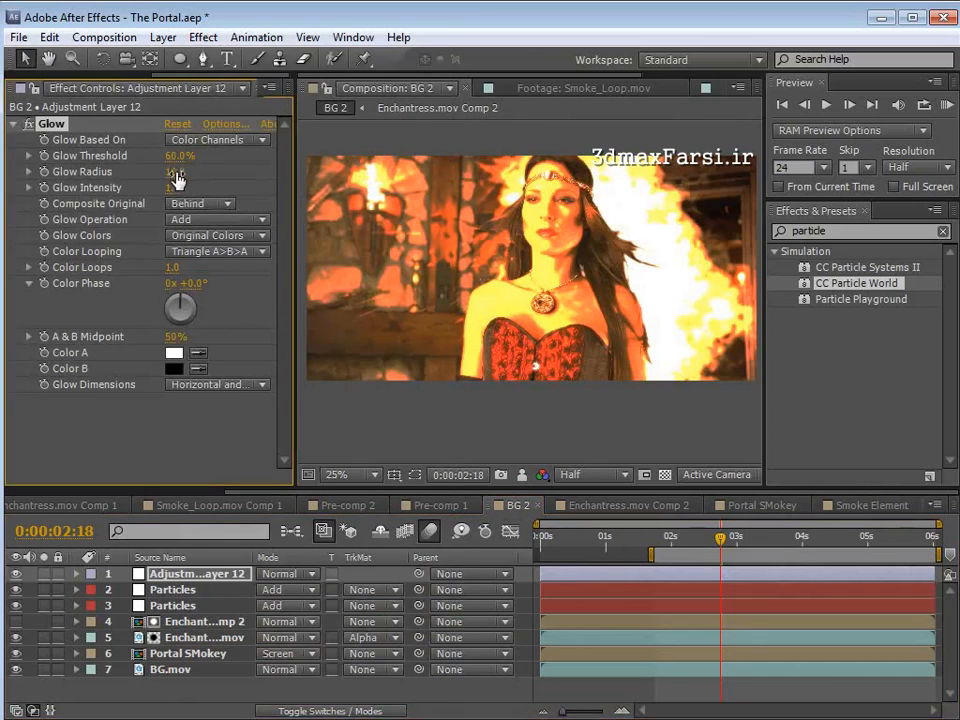
Step: Set the Glow Threshold to 74.1%, Glow Radius to 303, and Glow Intensity to 0.2
drag(180, 155, 212, 152)
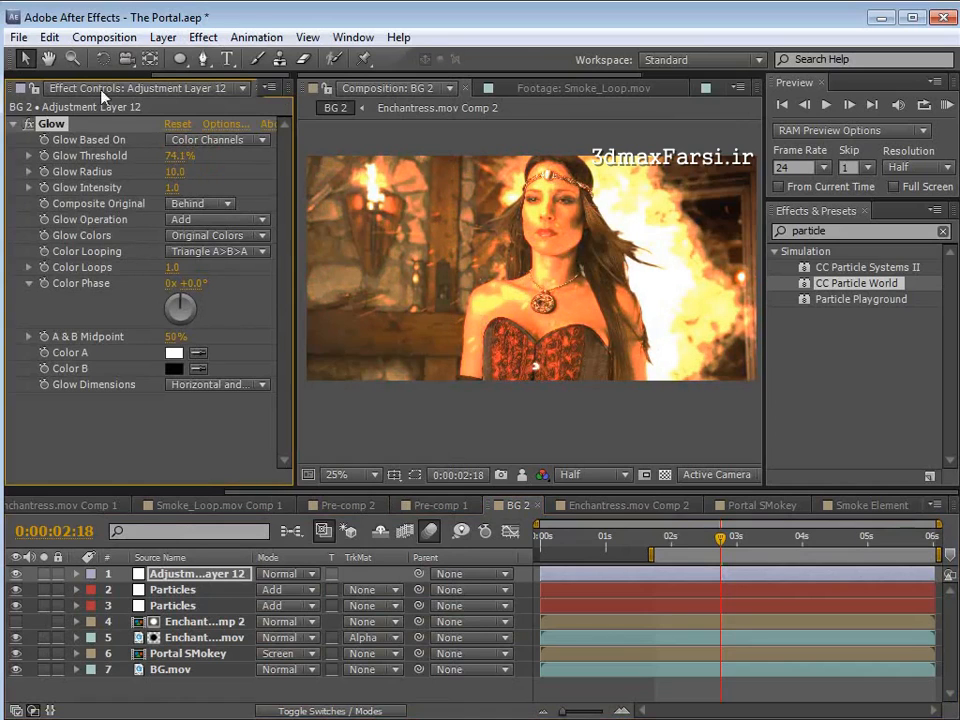
drag(183, 168, 434, 158)
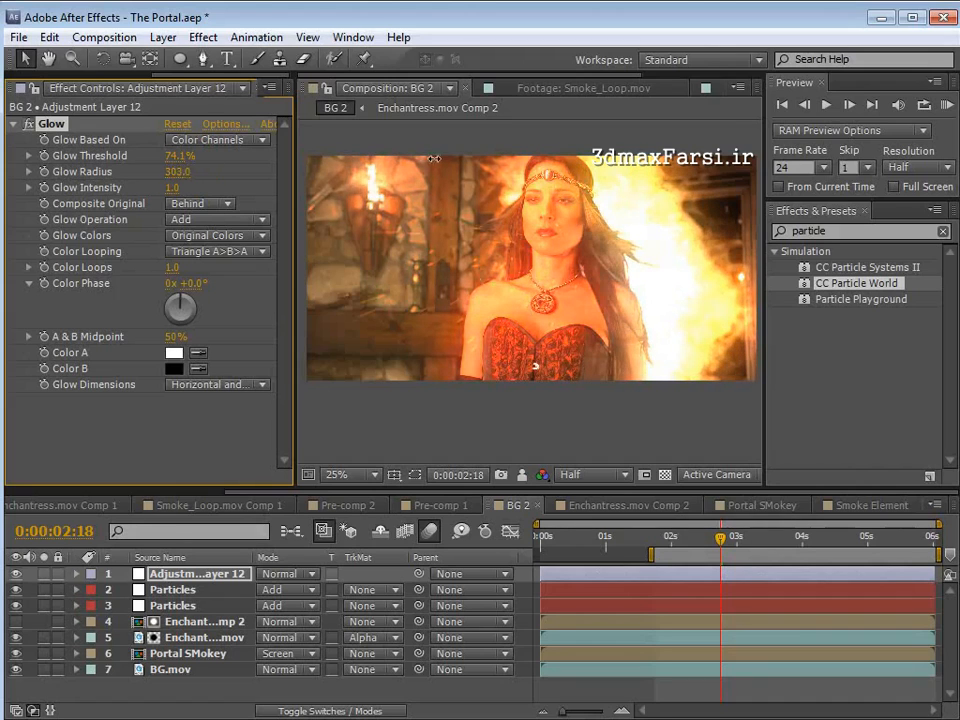
drag(178, 191, 58, 188)
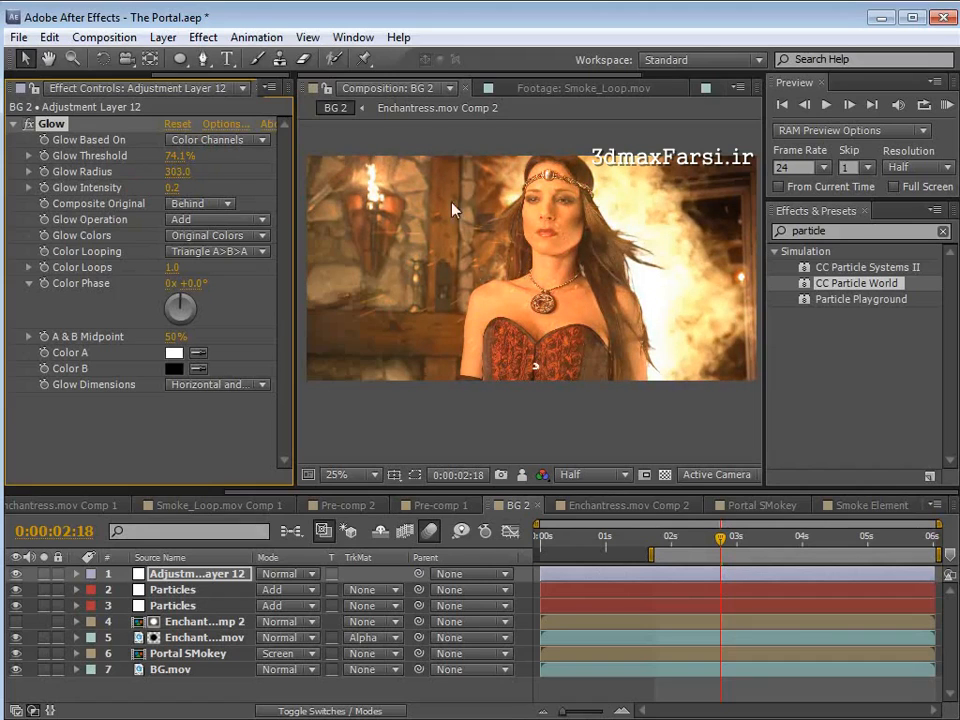
Step: Draw a closed Pen mask on the adjustment layer from the middle of the woman's face outward around the portal side of the frame
click(203, 58)
click(309, 126)
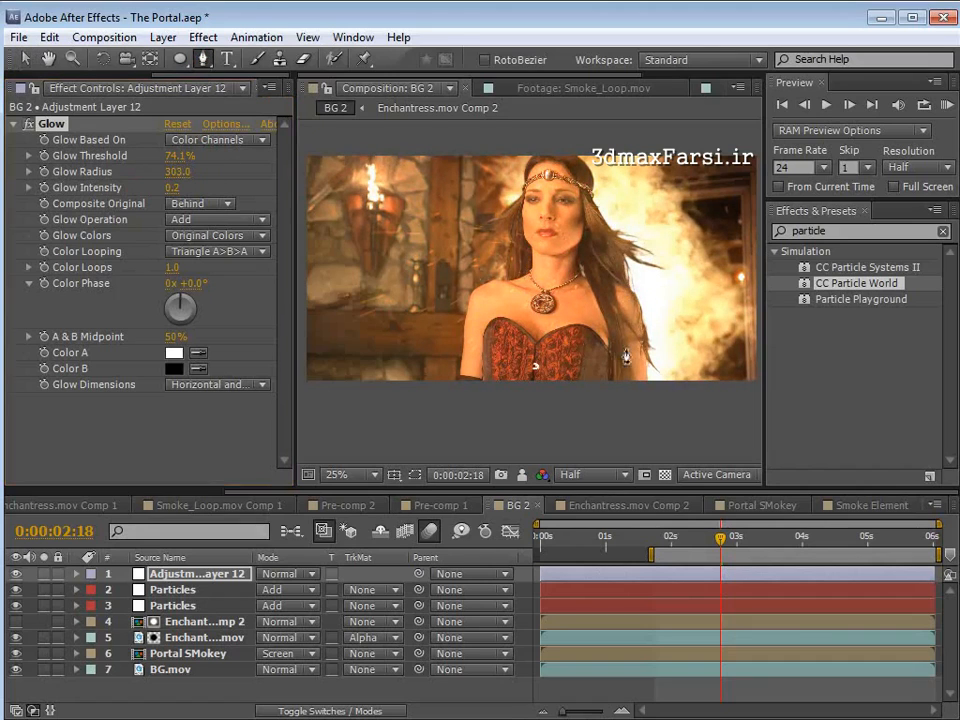
key(space)
drag(661, 325, 570, 317)
click(415, 475)
key(space)
drag(537, 246, 534, 281)
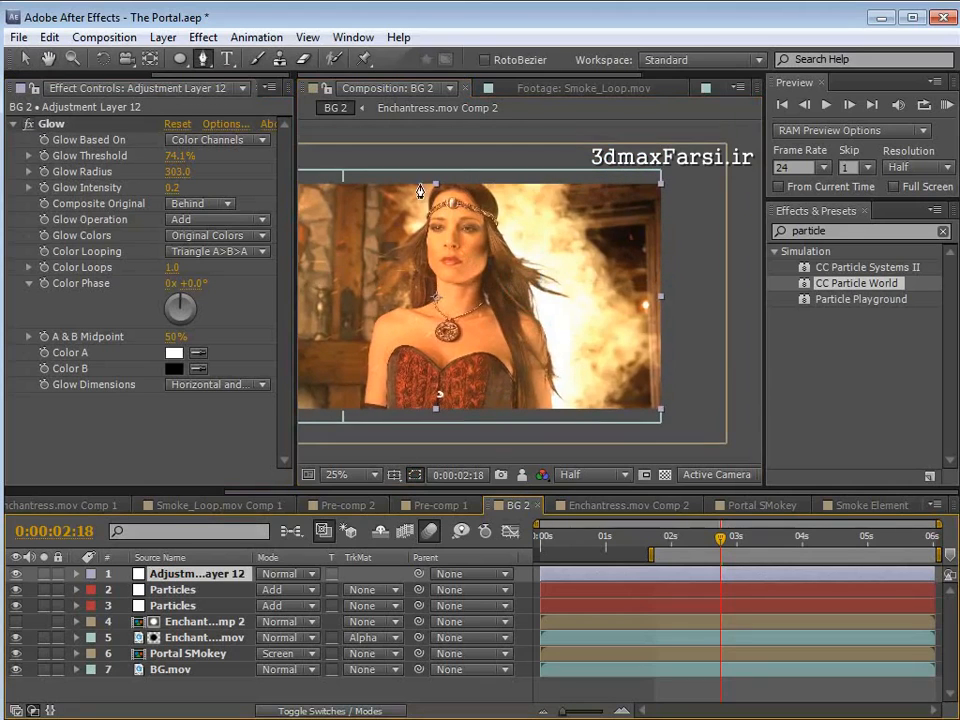
key(space)
drag(420, 190, 544, 170)
key(space)
drag(606, 289, 483, 275)
drag(440, 141, 473, 288)
click(466, 413)
click(733, 441)
click(726, 158)
click(441, 142)
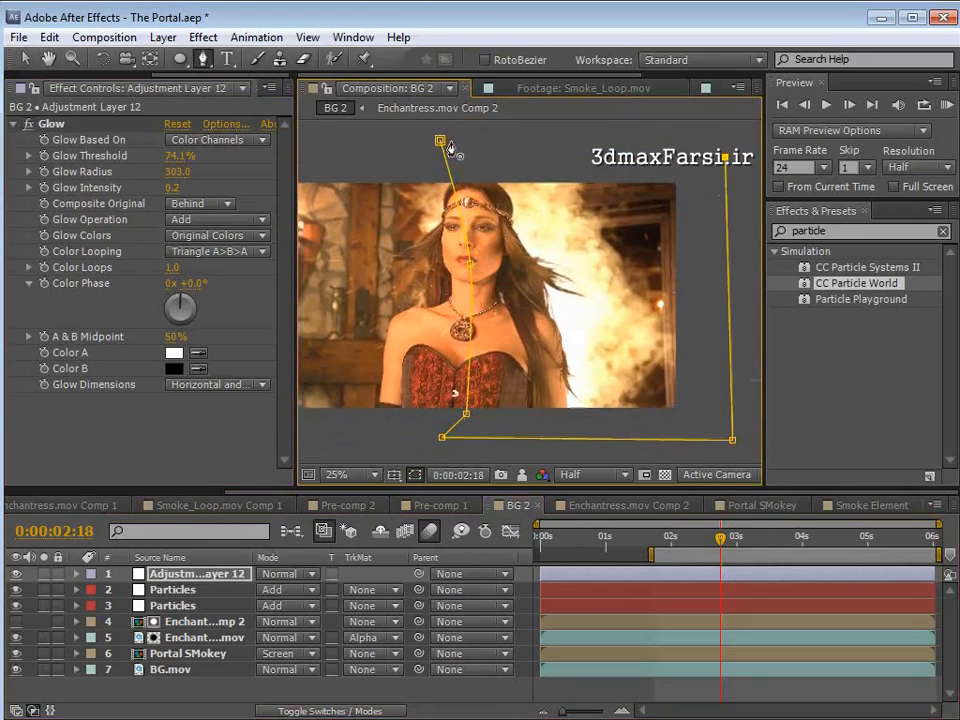
Step: With both Particles layers hidden, rename the adjustment layer GLOW and move it directly beneath them
click(15, 589)
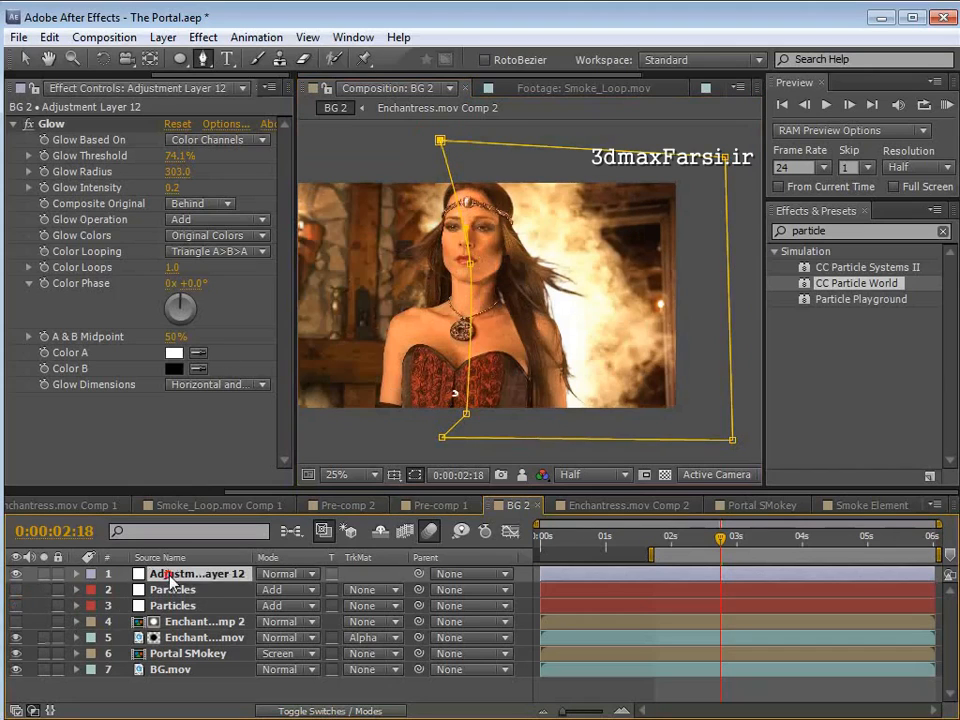
click(209, 578)
key(Return)
text(GLO)
click(190, 597)
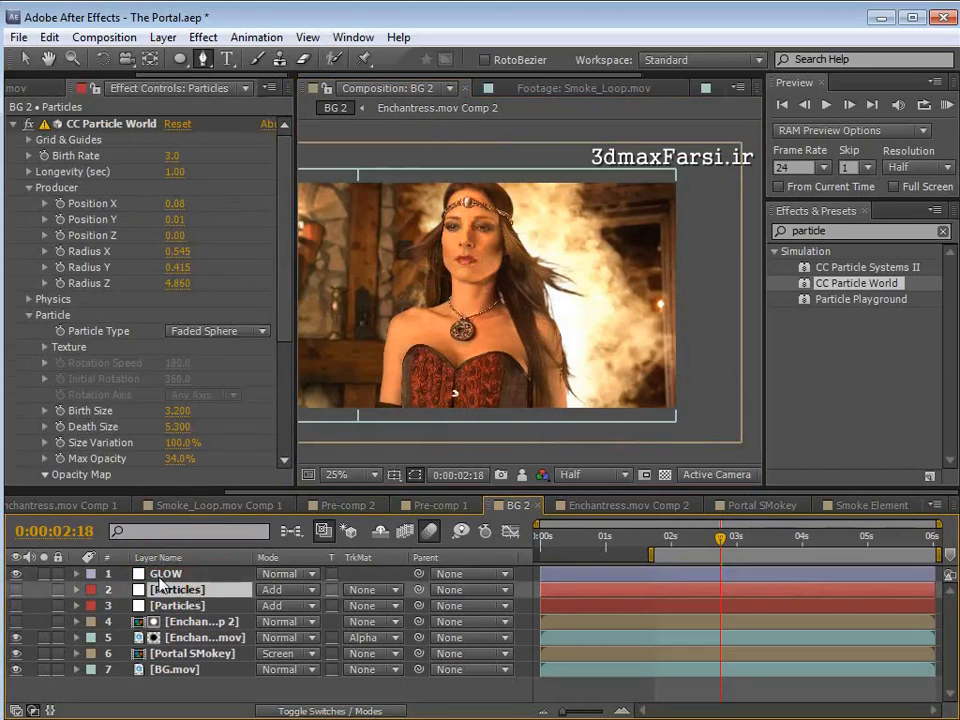
drag(168, 574, 160, 620)
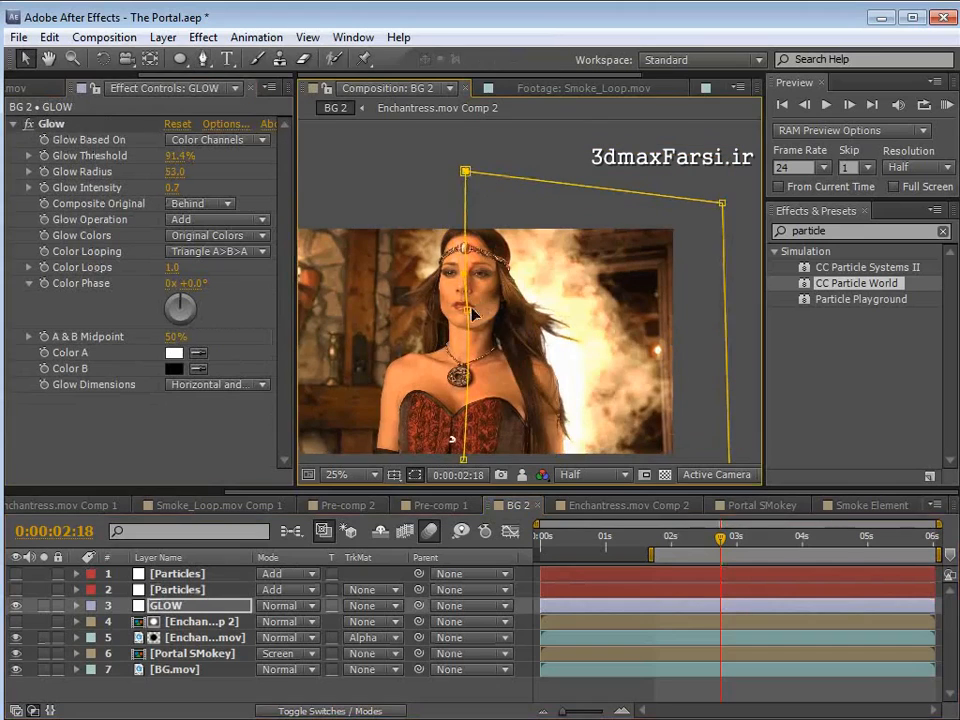
Step: Curve the GLOW mask's inner edge toward the portal side of the woman's face and feather the mask 254 pixels
drag(474, 314, 505, 343)
key(f)
drag(309, 638, 533, 630)
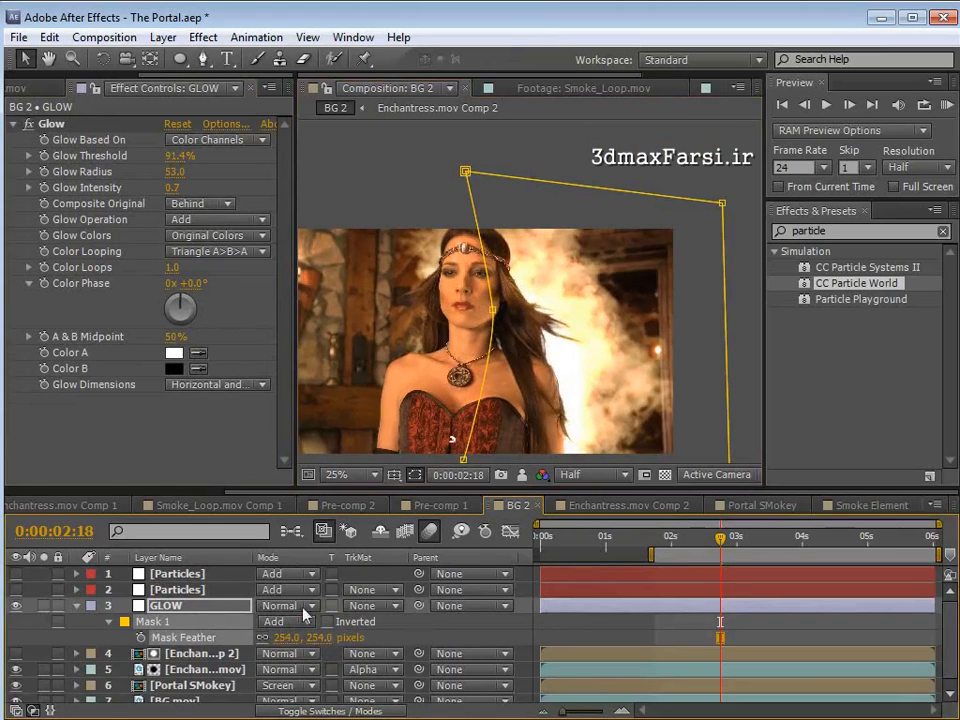
mouse_move(494, 311)
mouse_down()
mouse_move(452, 302)
mouse_move(491, 300)
mouse_up()
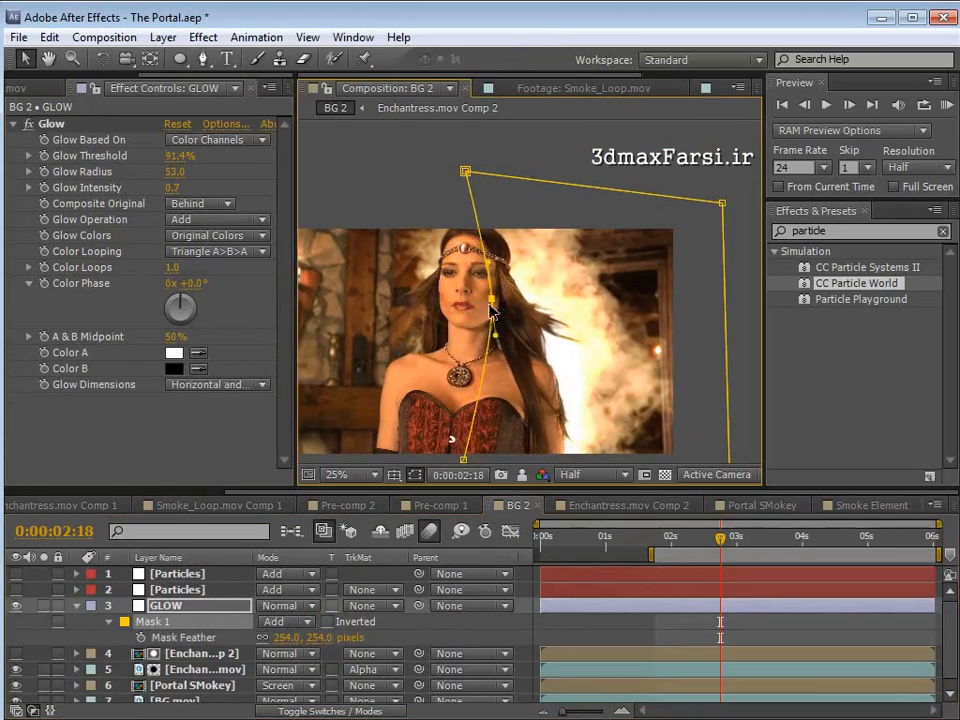
Step: Strengthen the glow around her hair and the portal with Glow Intensity 1.9 and Glow Radius 146
scroll(508, 317, up, 2)
key(space)
mouse_move(540, 379)
mouse_down()
mouse_move(542, 337)
mouse_move(540, 392)
mouse_up()
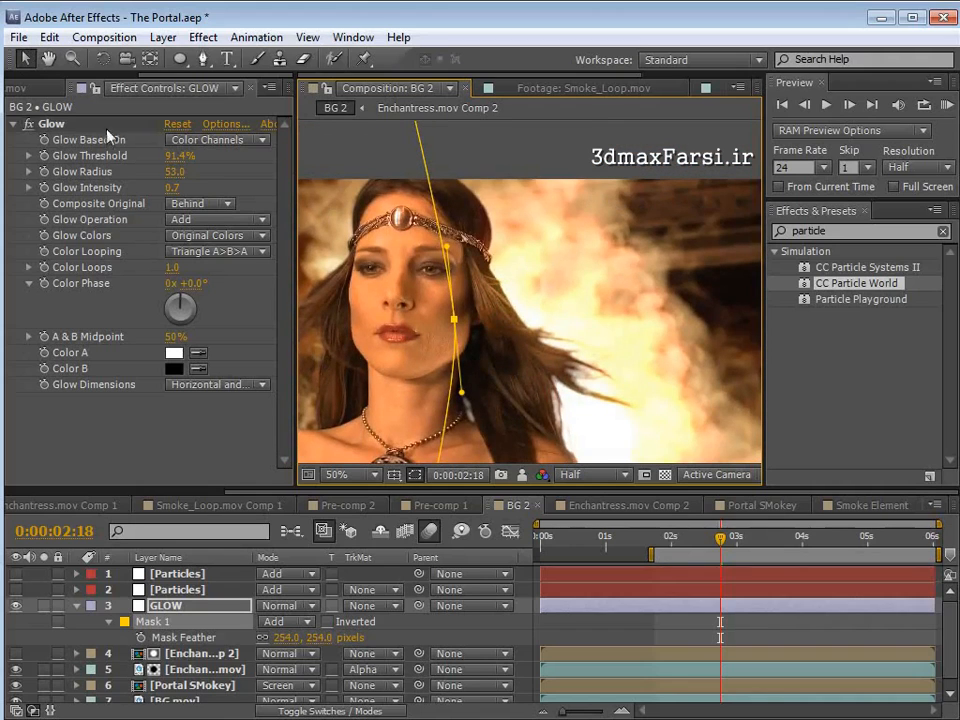
drag(180, 173, 218, 170)
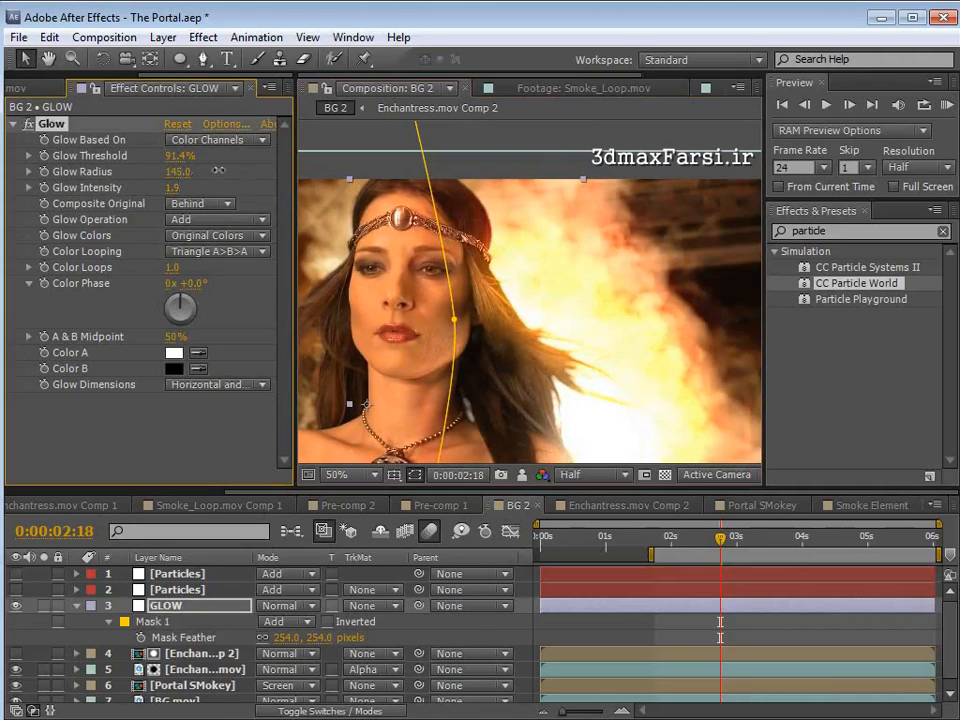
Step: Switch the Glow Colors to A & B Colors and open Color A for editing
scroll(382, 263, down, 1)
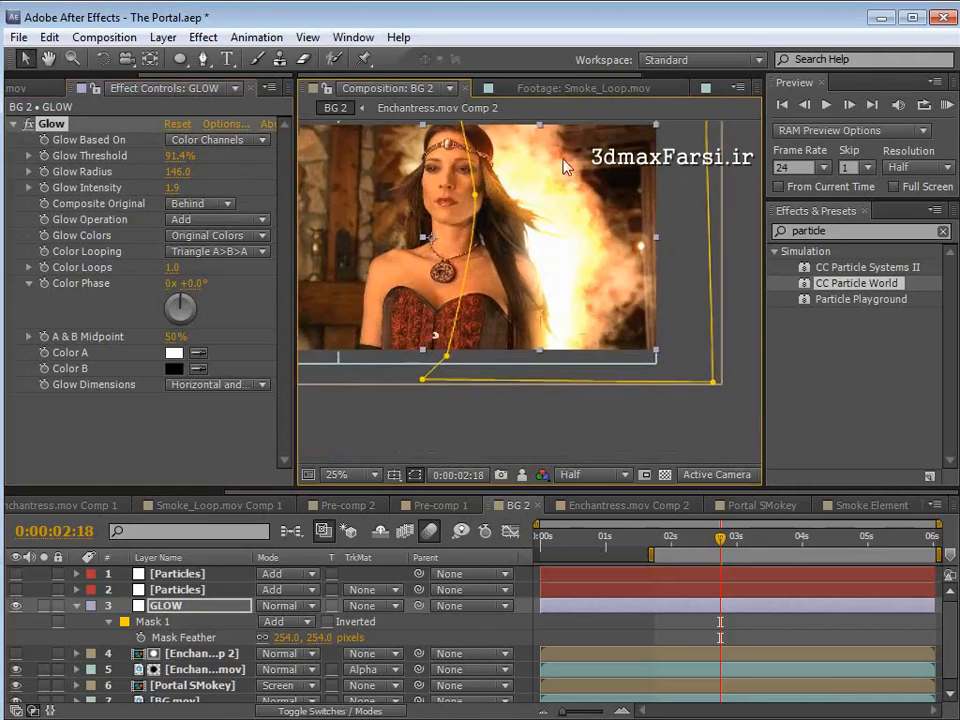
click(192, 236)
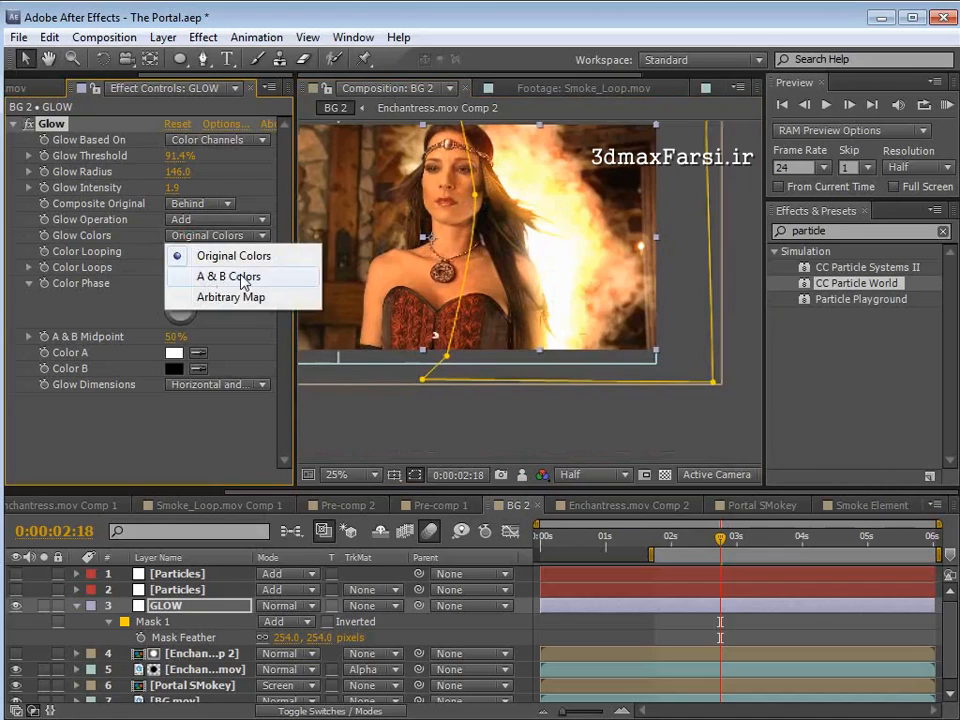
click(247, 277)
click(174, 352)
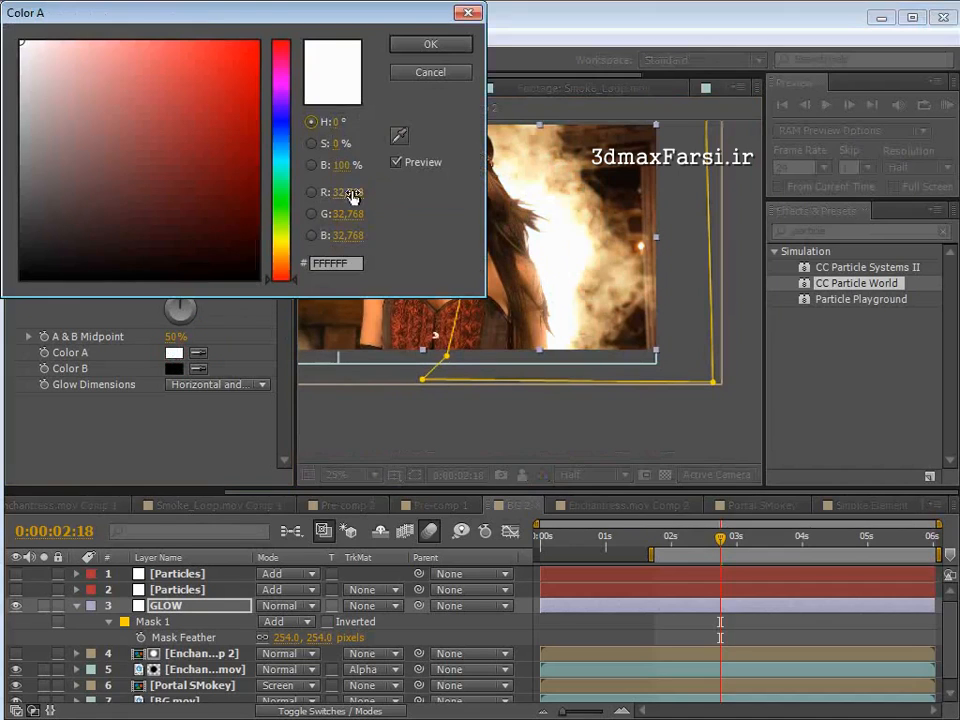
Step: Set the Glow effect's Color A to the light tan D4B379
click(281, 259)
drag(113, 80, 122, 81)
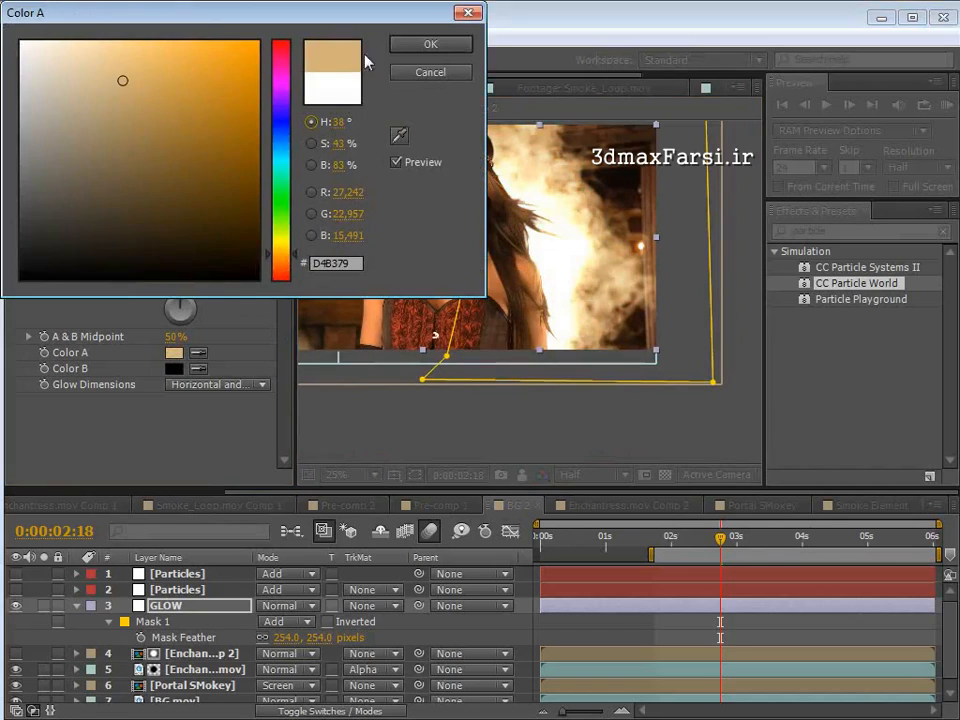
click(438, 45)
Step: Set the Glow effect's Color B to orange and its Glow Intensity to 1.5
scroll(510, 228, up, 1)
click(174, 368)
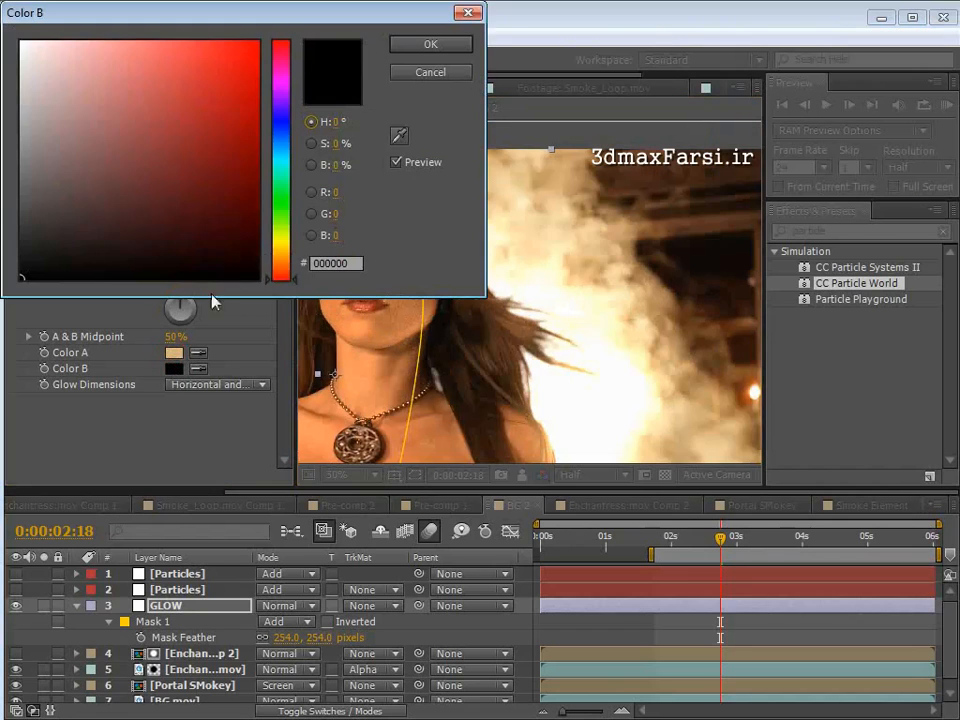
click(284, 269)
drag(210, 68, 194, 61)
click(412, 47)
drag(172, 190, 297, 187)
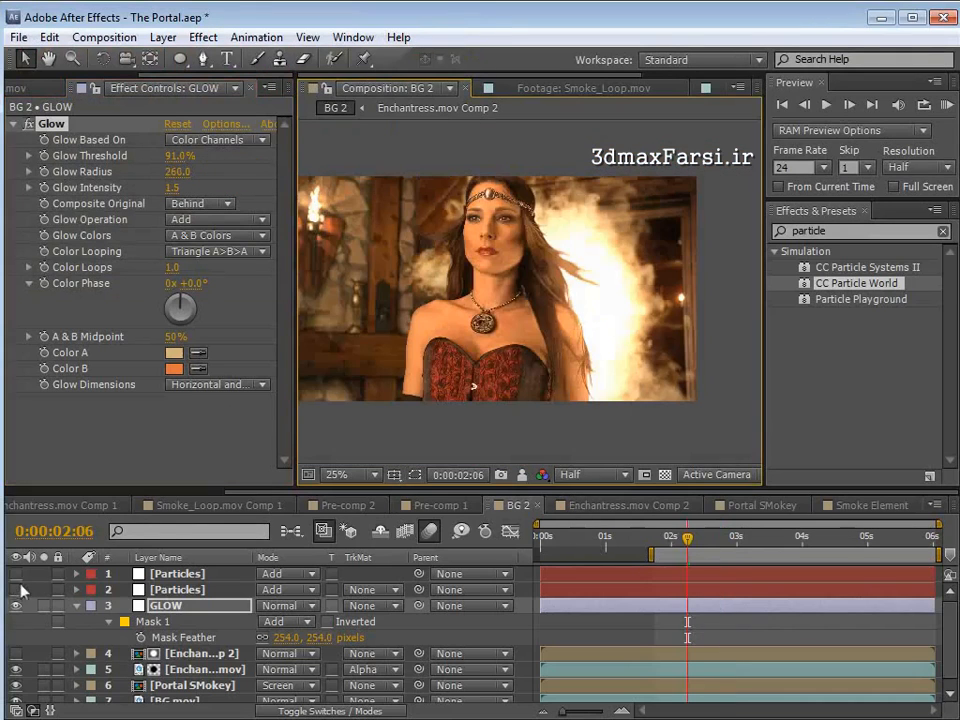
Step: Turn on the visibility of both Particles layers and move the current time to 0:00:03:03
click(16, 574)
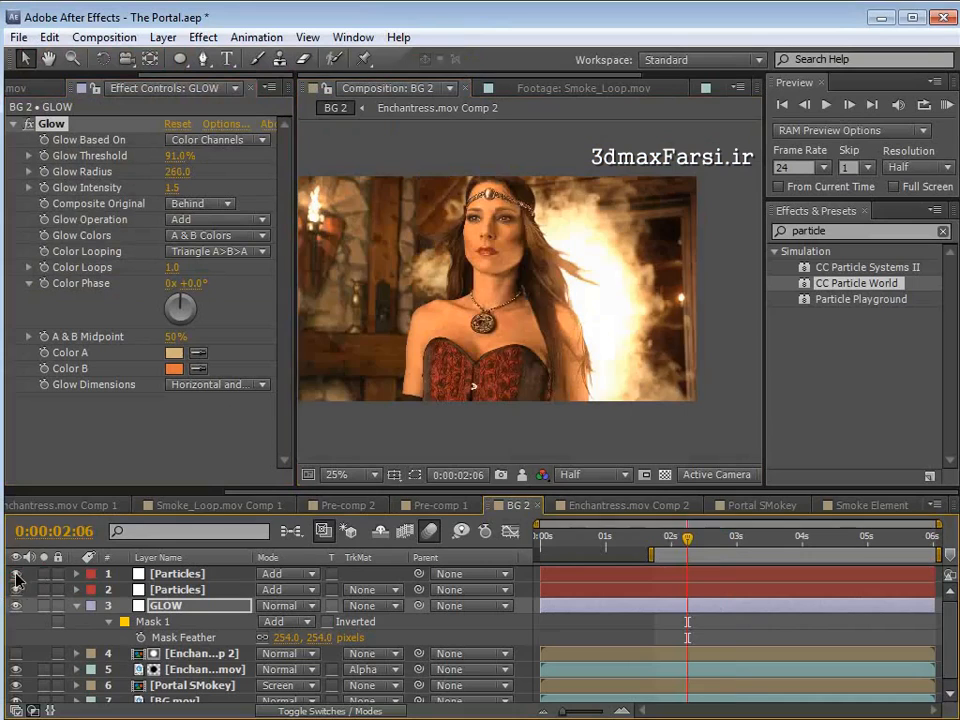
drag(706, 540, 744, 541)
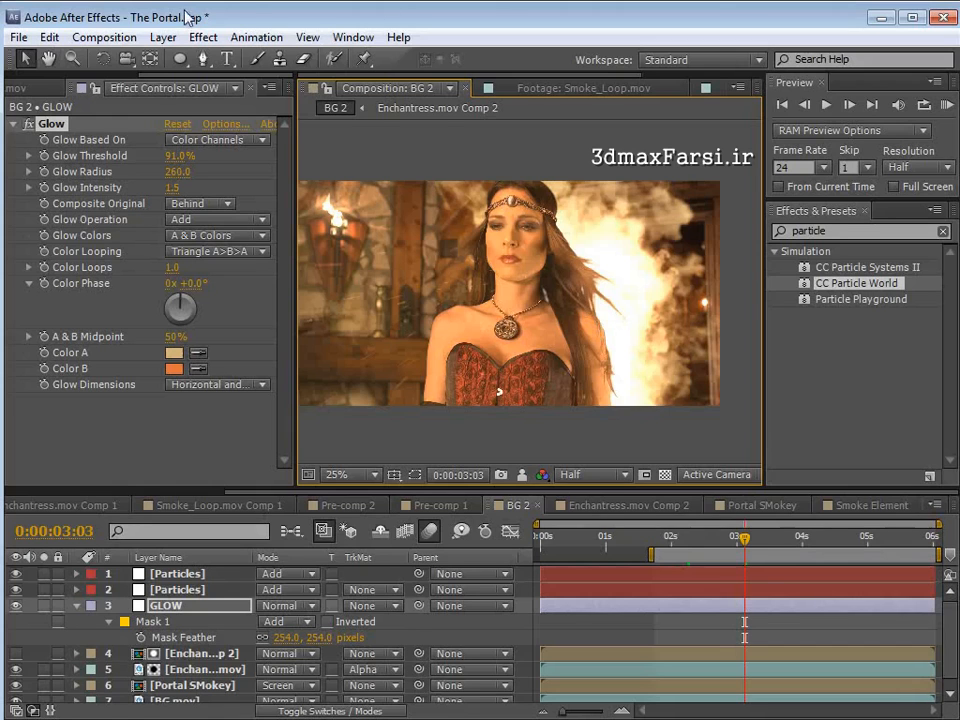
Step: Add a new adjustment layer above the Particles layers and rename it CC
click(162, 37)
mouse_move(400, 58)
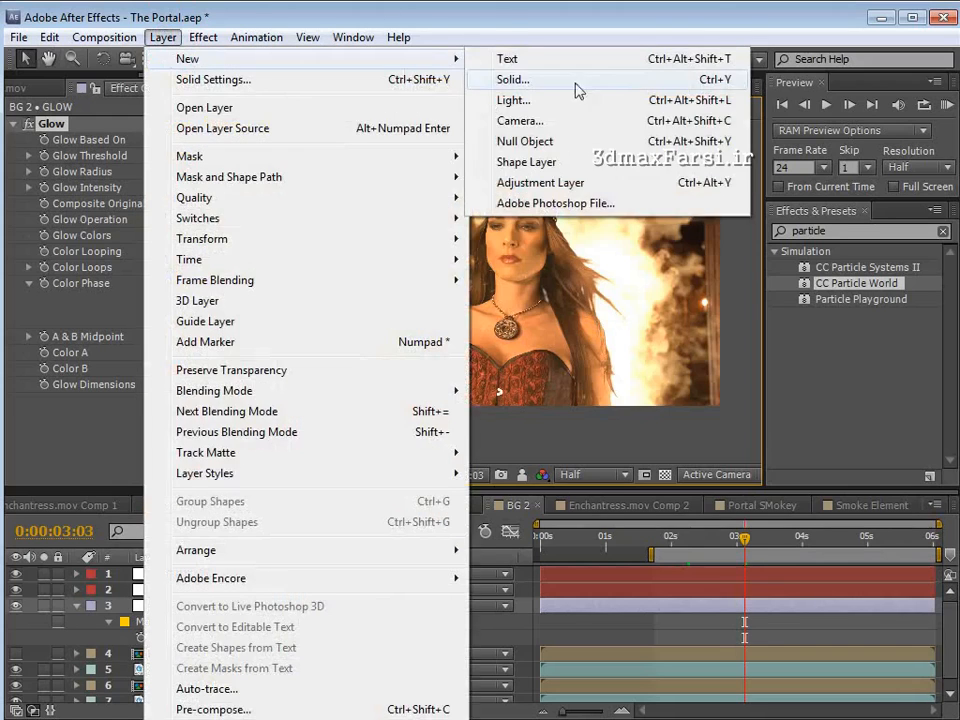
click(531, 183)
click(188, 574)
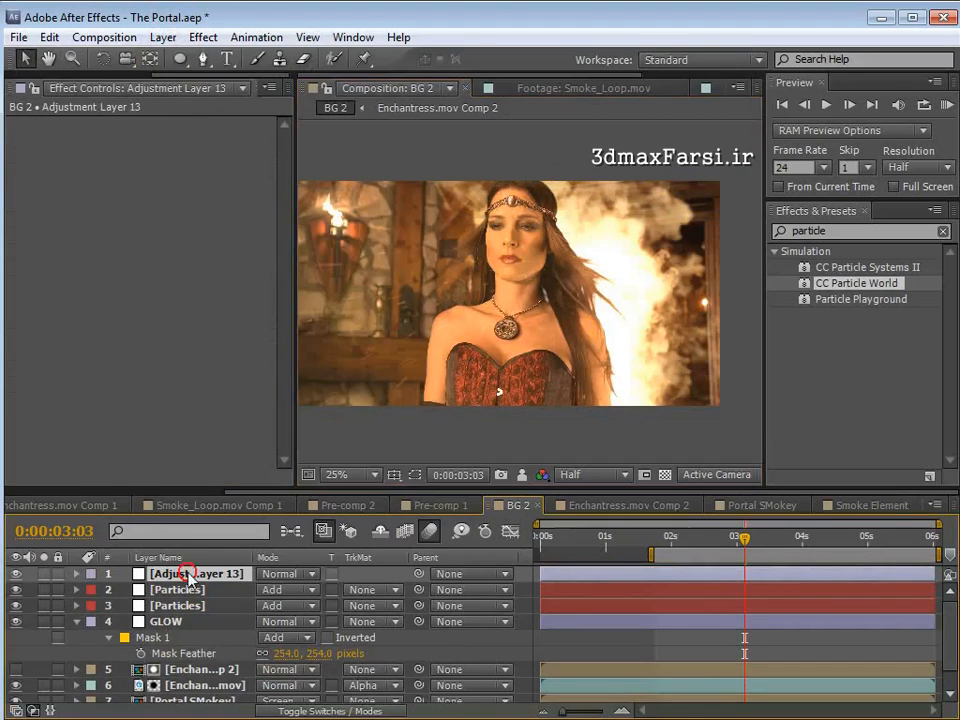
key(Return)
text(C)
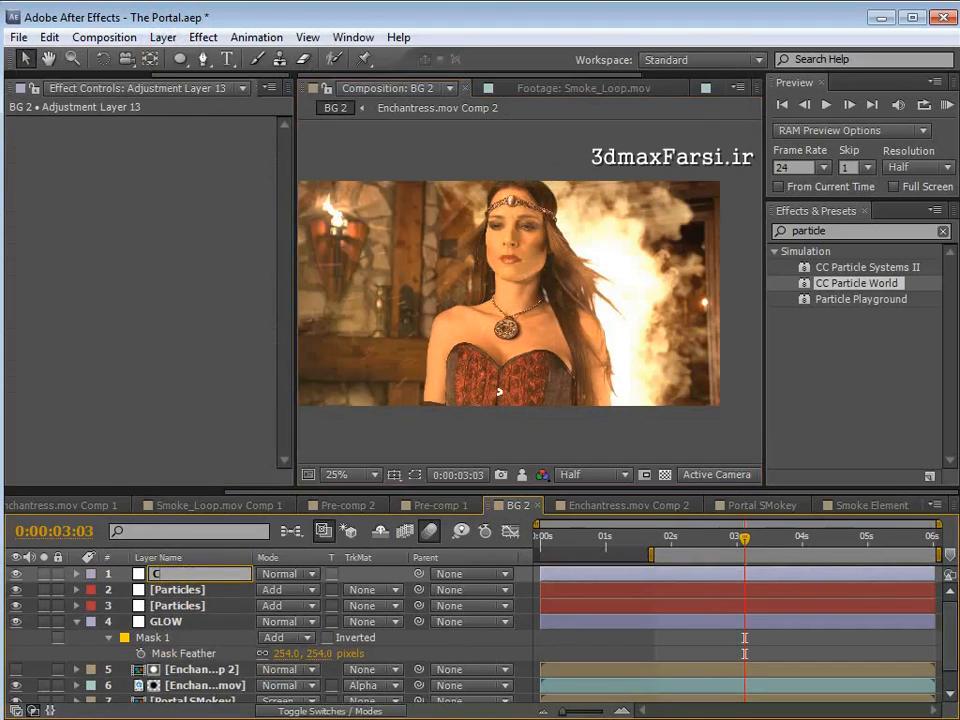
text(C)
key(Return)
Step: Find the Tint effect and apply it to the CC layer
drag(846, 233, 716, 243)
key(BackSpace)
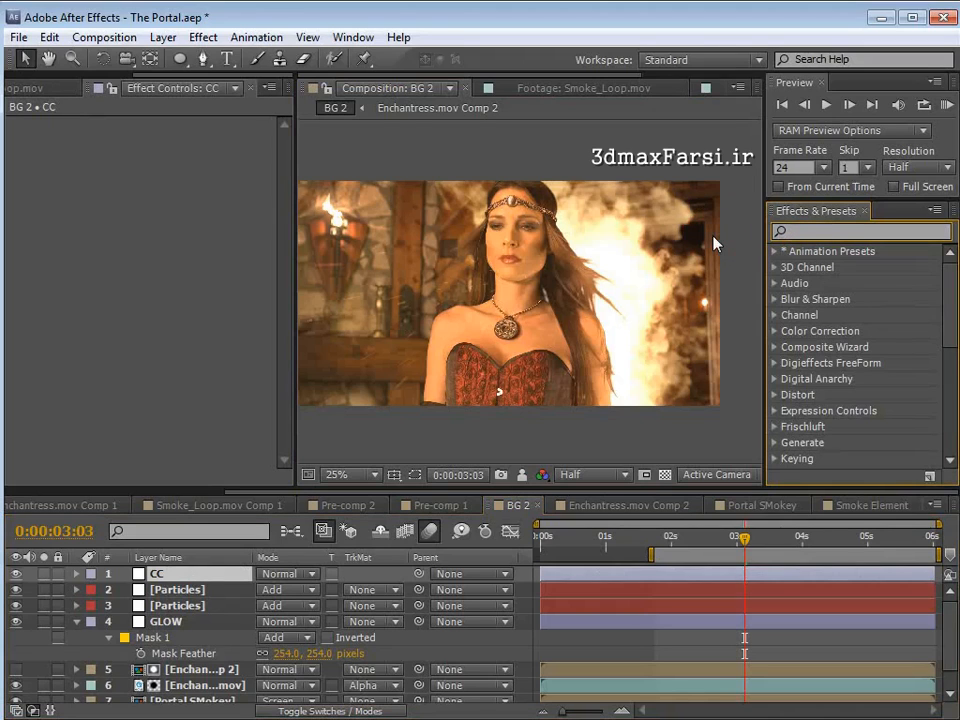
text(tint)
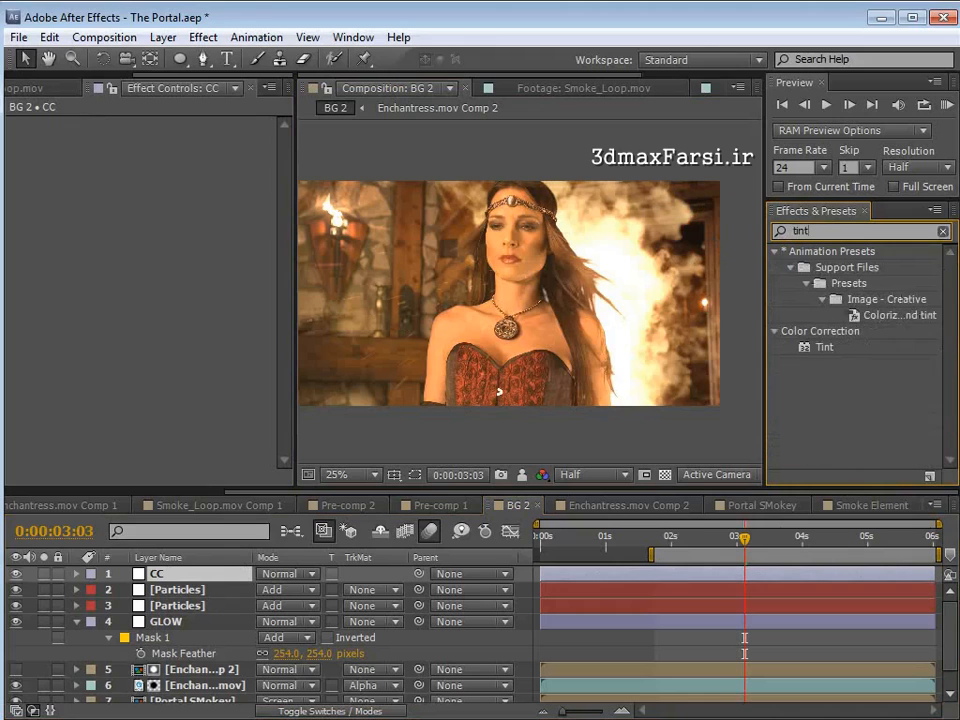
drag(823, 350, 664, 574)
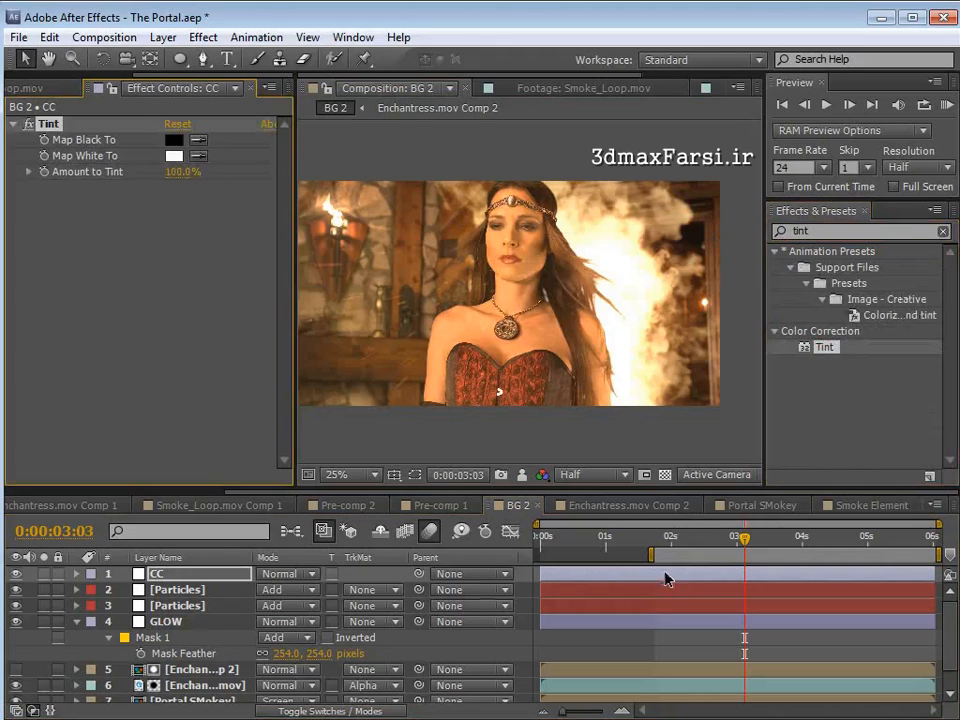
Step: Find the Curves effect and apply it to the CC layer
text(cu)
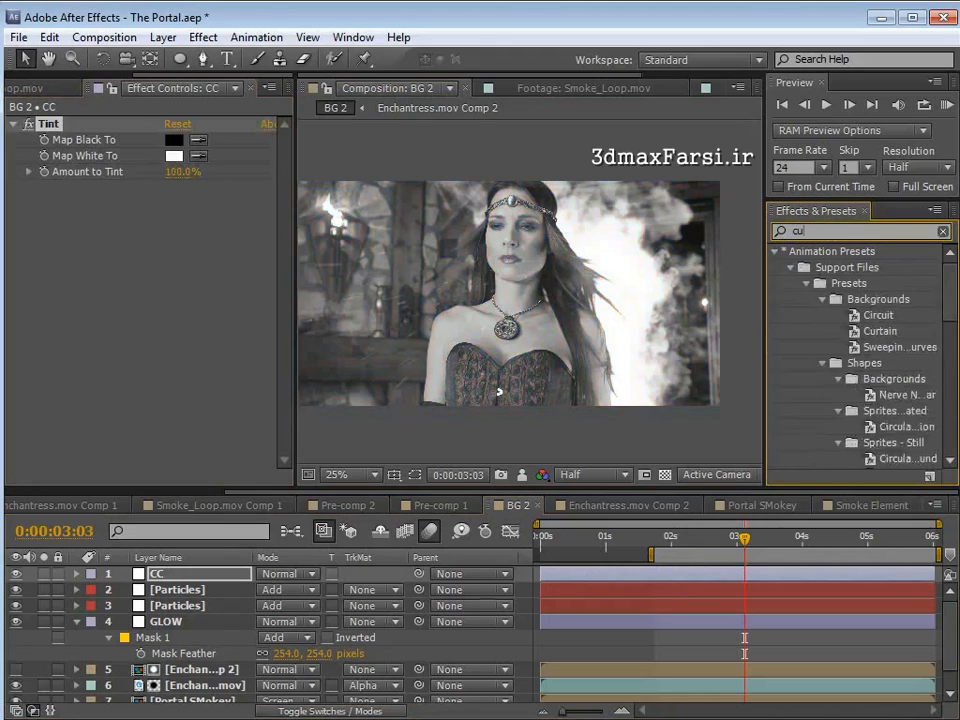
text(rves)
drag(846, 347, 670, 575)
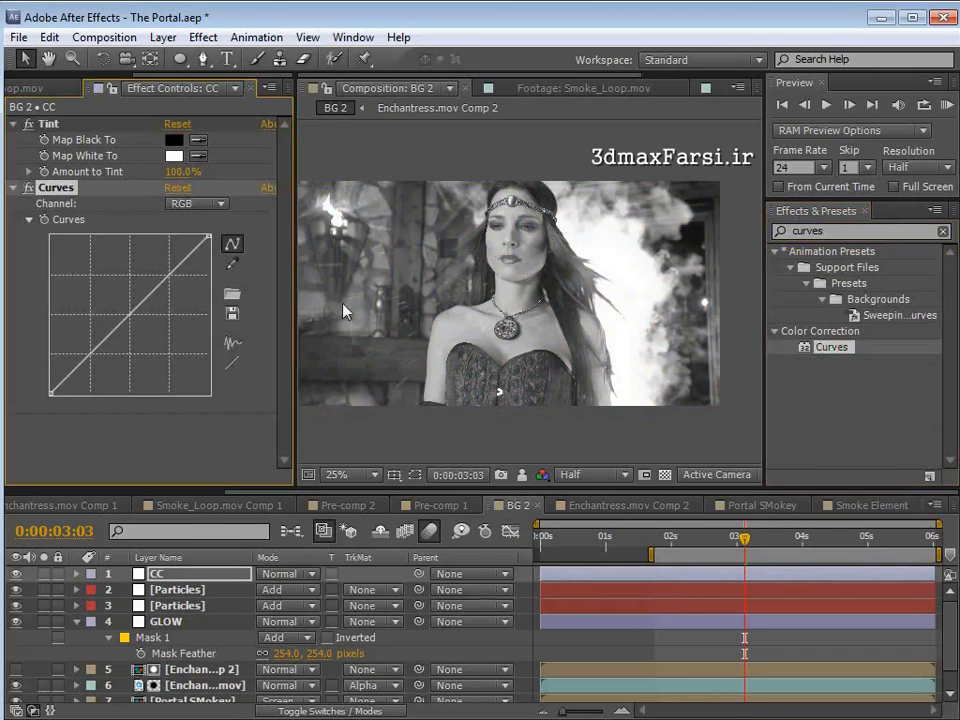
Step: Set Amount to Tint to 35% and bend the lower part of the RGB curve down to darken the shadows
click(46, 124)
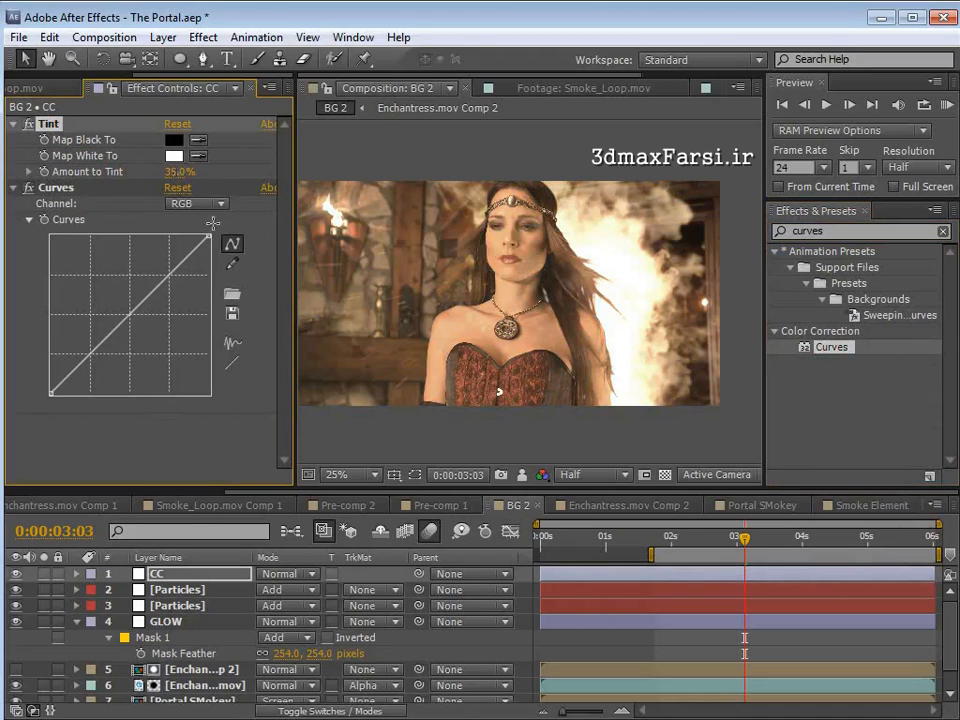
click(56, 189)
drag(129, 318, 98, 362)
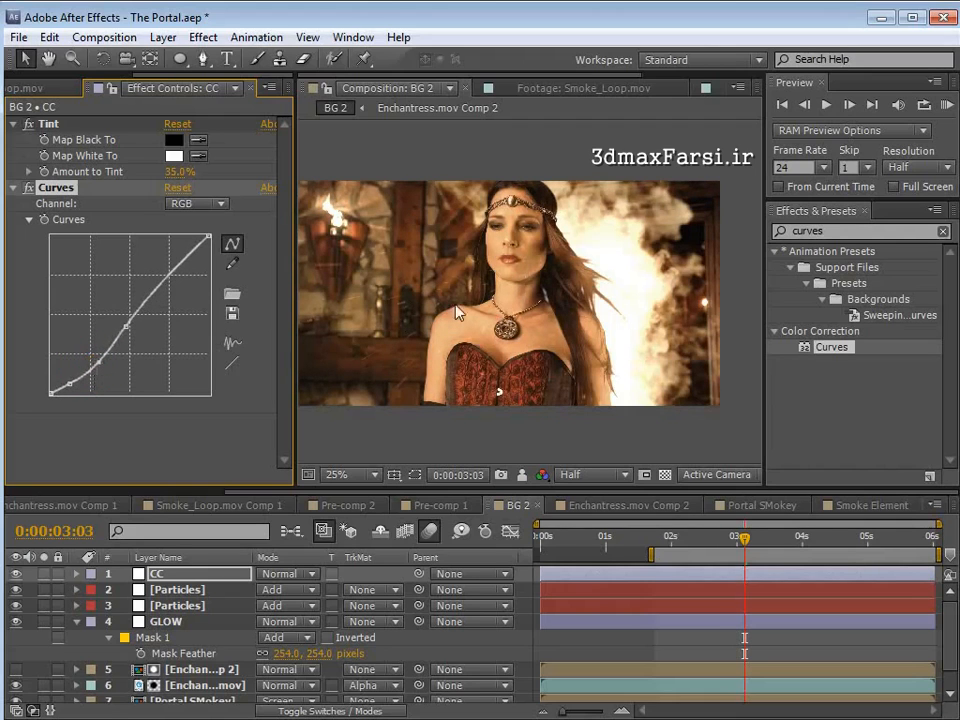
scroll(481, 272, up, 2)
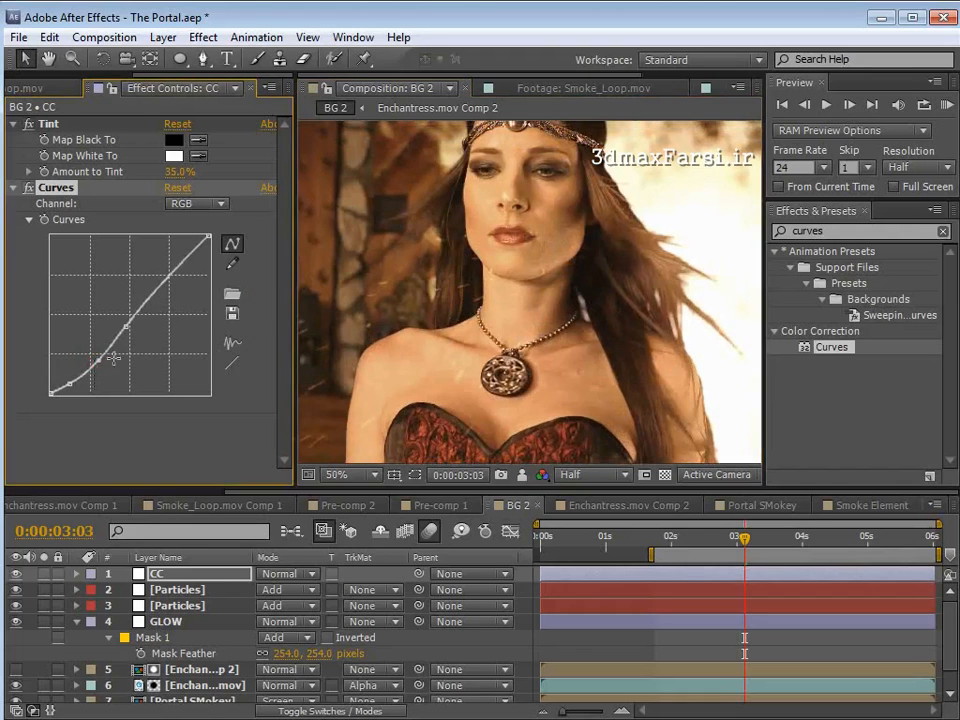
scroll(488, 287, down, 2)
mouse_move(528, 308)
mouse_down()
mouse_move(542, 313)
mouse_move(540, 304)
mouse_up()
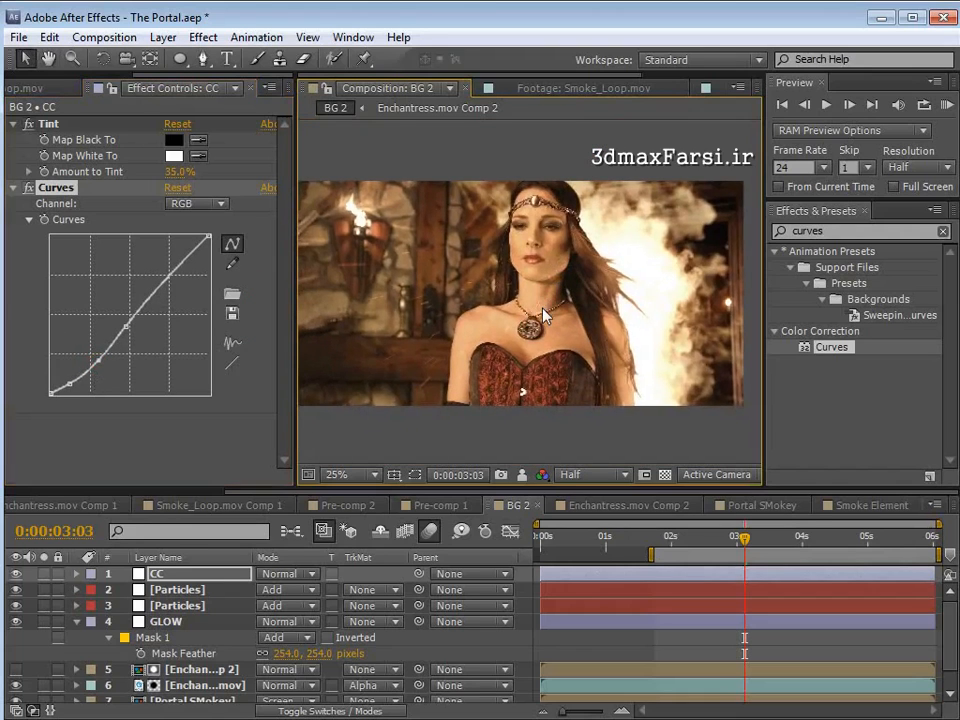
Step: Switch Curves to the Red channel and pull its midtones down slightly
click(193, 205)
click(207, 248)
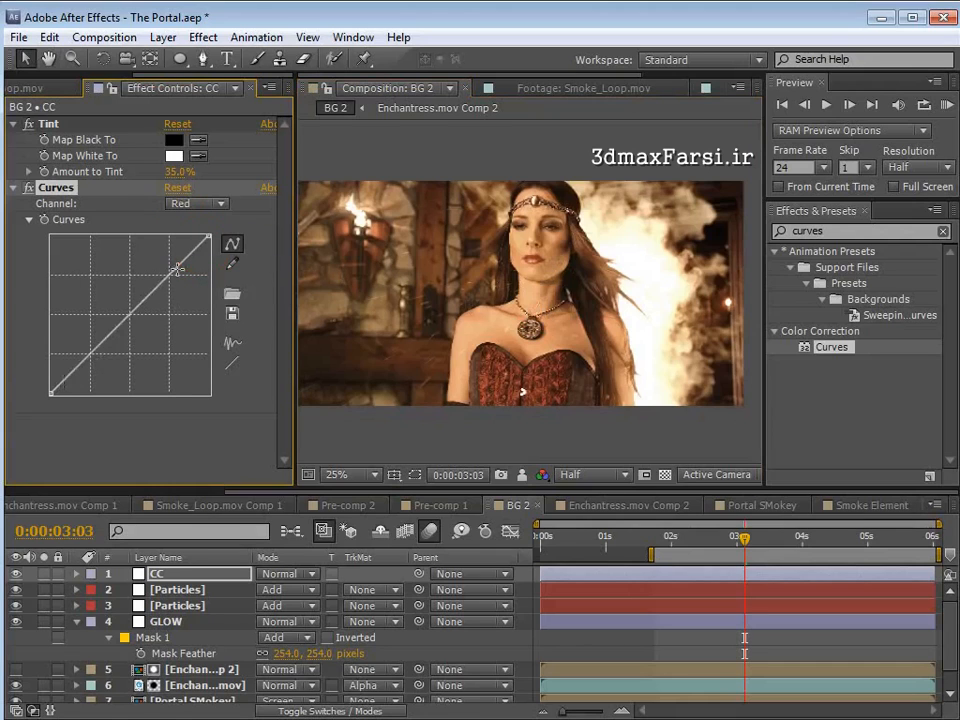
mouse_move(124, 320)
mouse_down()
mouse_move(137, 334)
mouse_move(130, 326)
mouse_move(150, 327)
mouse_move(134, 326)
mouse_up()
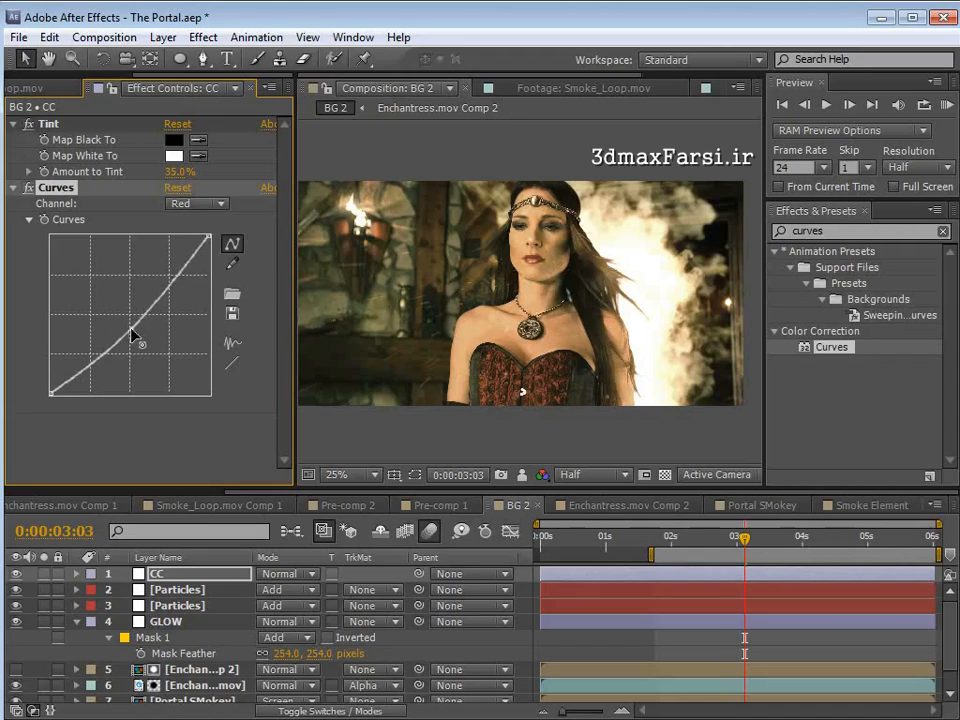
Step: Raise the midtones slightly in the Blue channel of Curves and set Amount to Tint to 32%
click(192, 203)
click(203, 286)
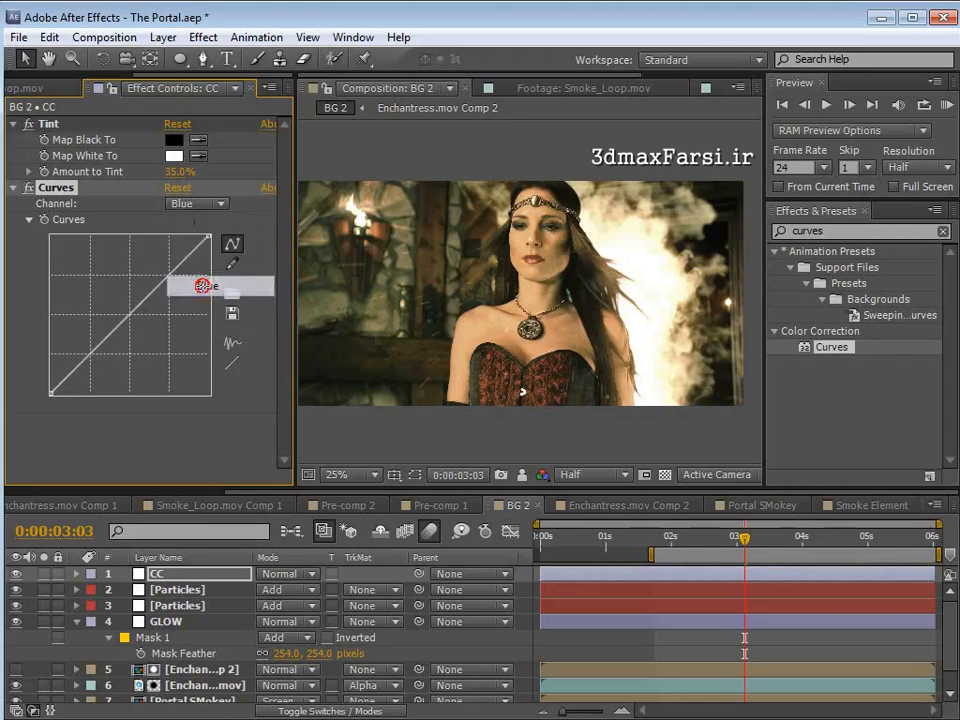
mouse_move(125, 327)
mouse_down()
mouse_move(133, 332)
mouse_move(117, 323)
mouse_up()
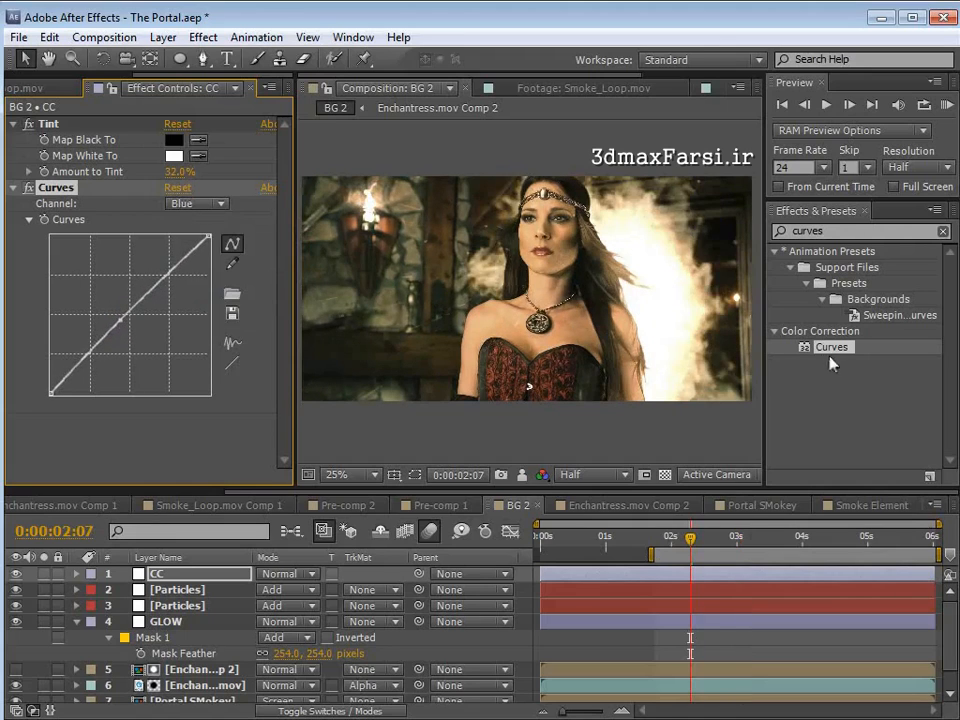
Step: Add a second Curves effect to the CC layer and lower the shadows of its Red channel
drag(832, 352, 125, 401)
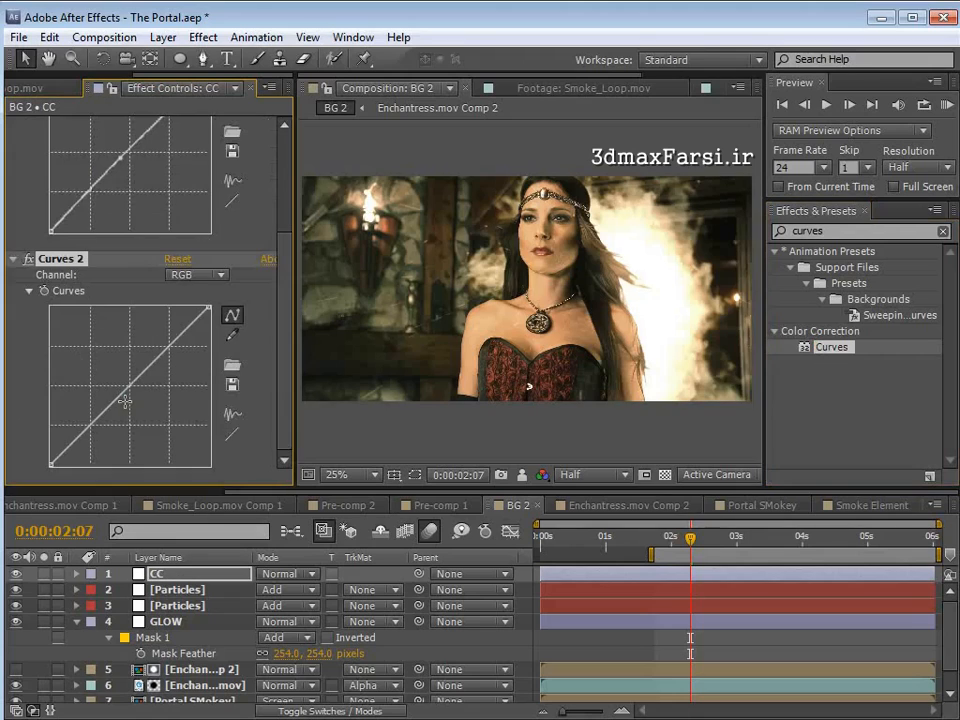
click(190, 274)
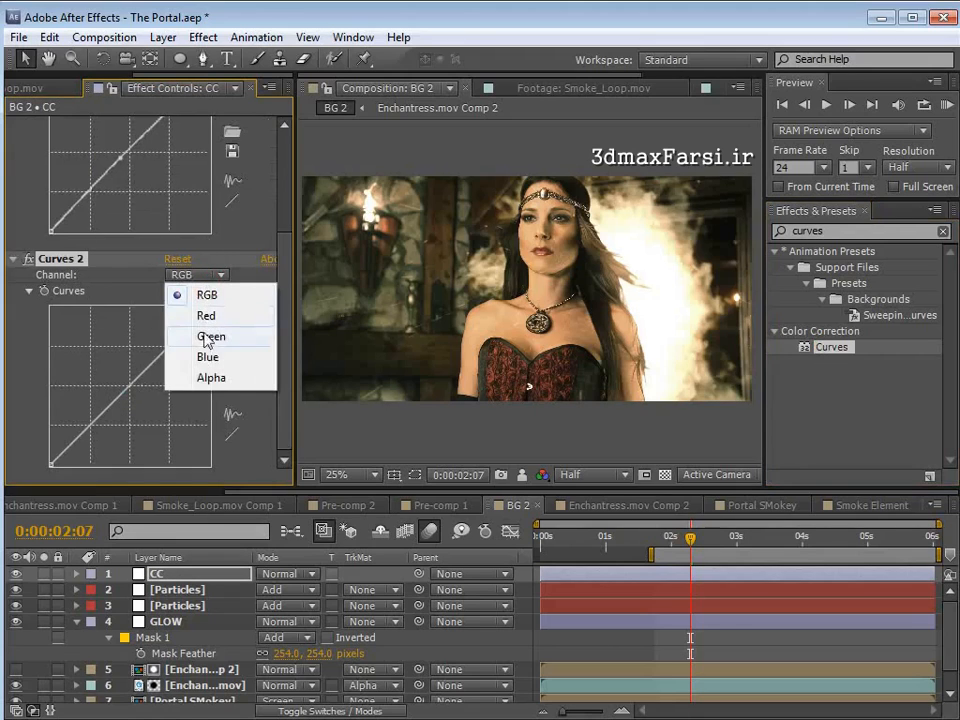
click(206, 316)
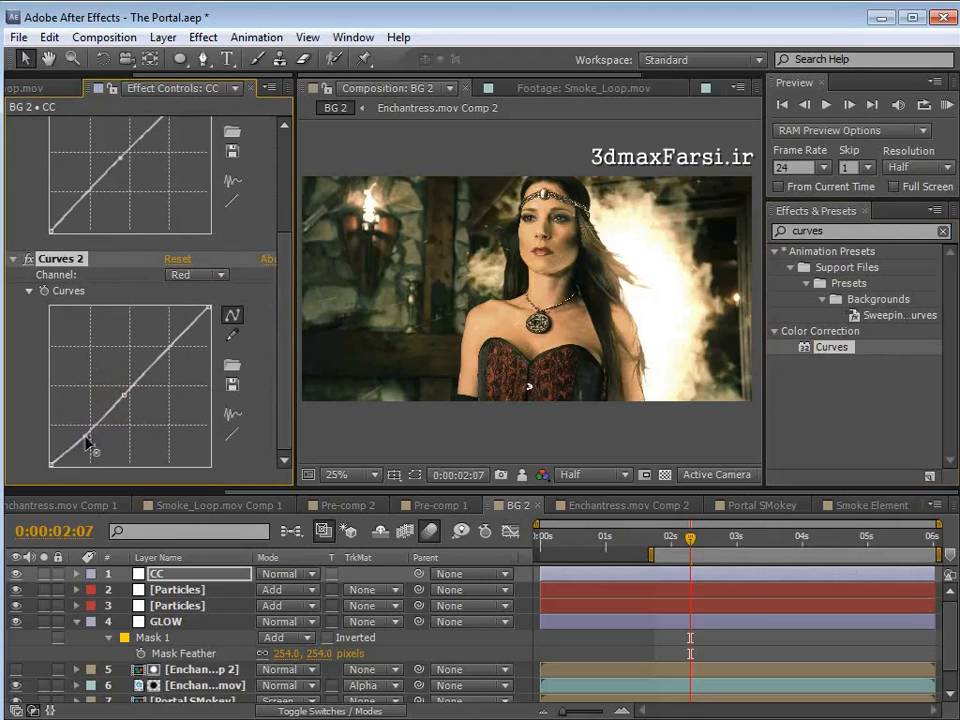
drag(68, 453, 70, 461)
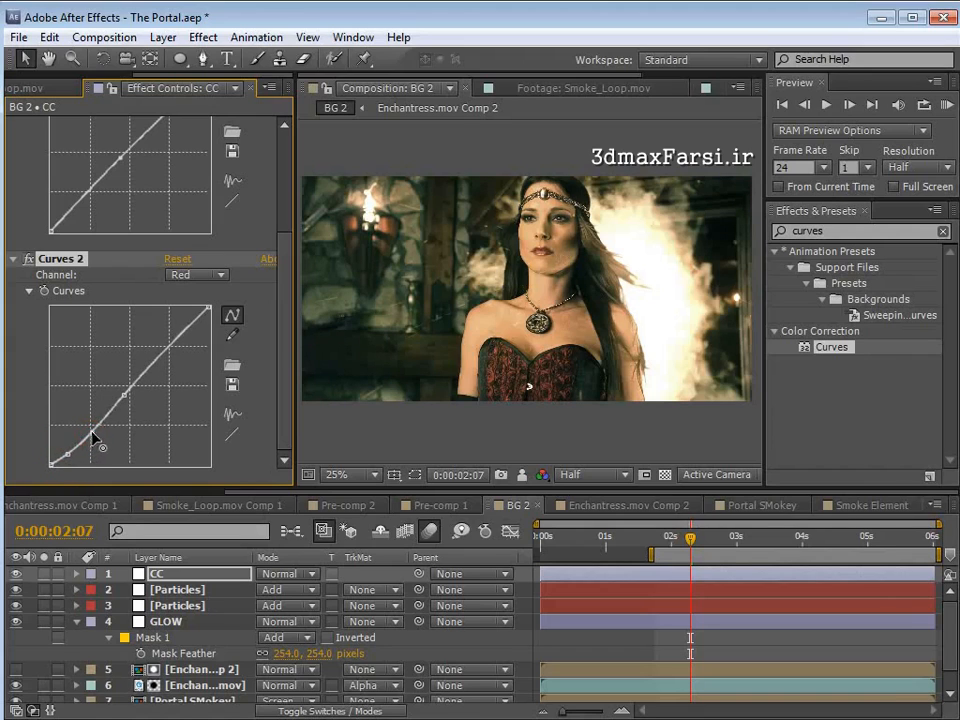
Step: Raise the shadows in the Blue channel of Curves 2 and refine the lower part of the curve
click(197, 274)
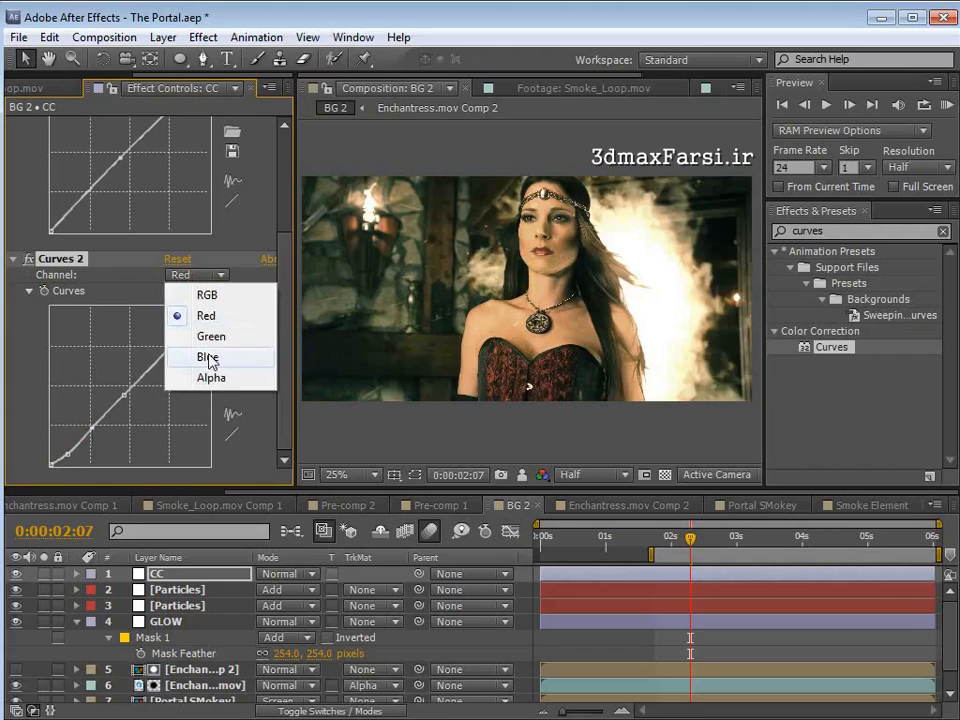
click(208, 358)
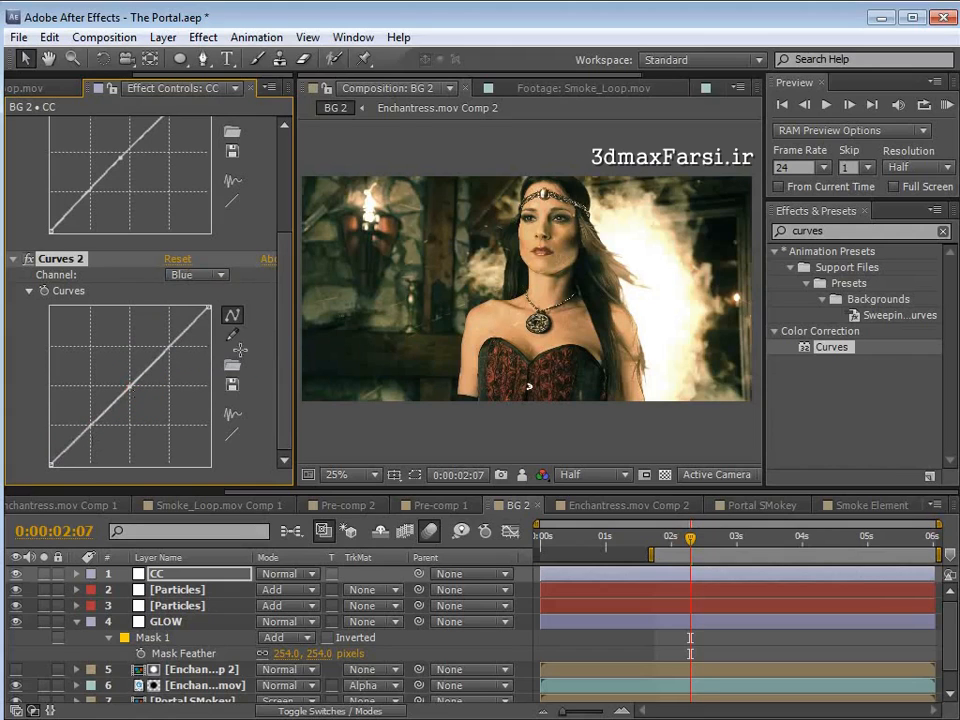
mouse_move(71, 446)
mouse_down()
mouse_move(98, 416)
mouse_move(66, 441)
mouse_up()
click(197, 274)
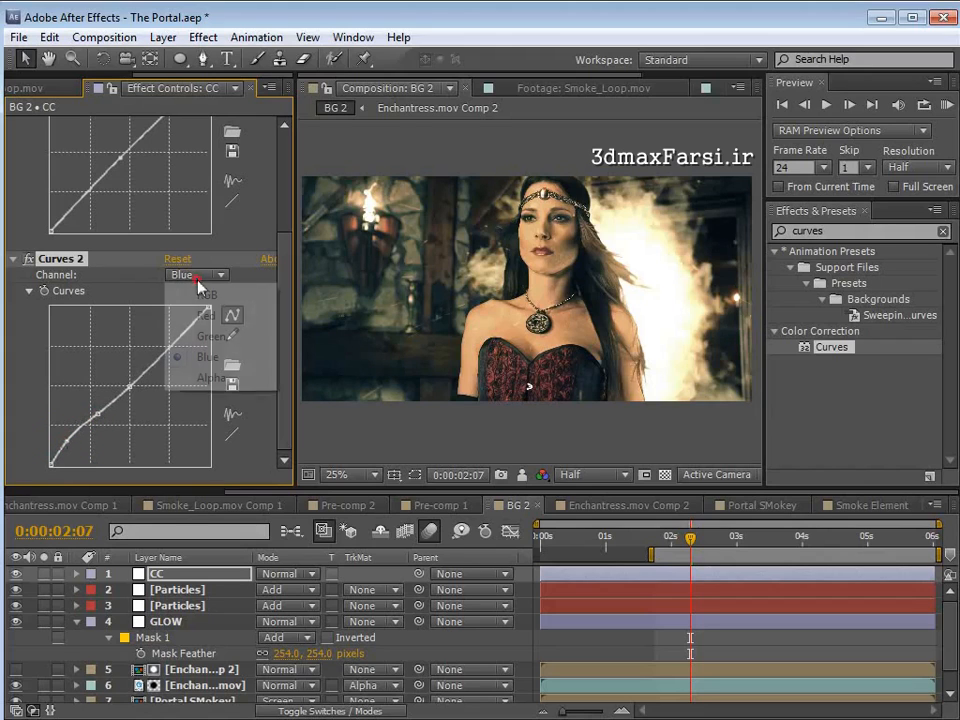
click(170, 240)
drag(94, 426, 64, 453)
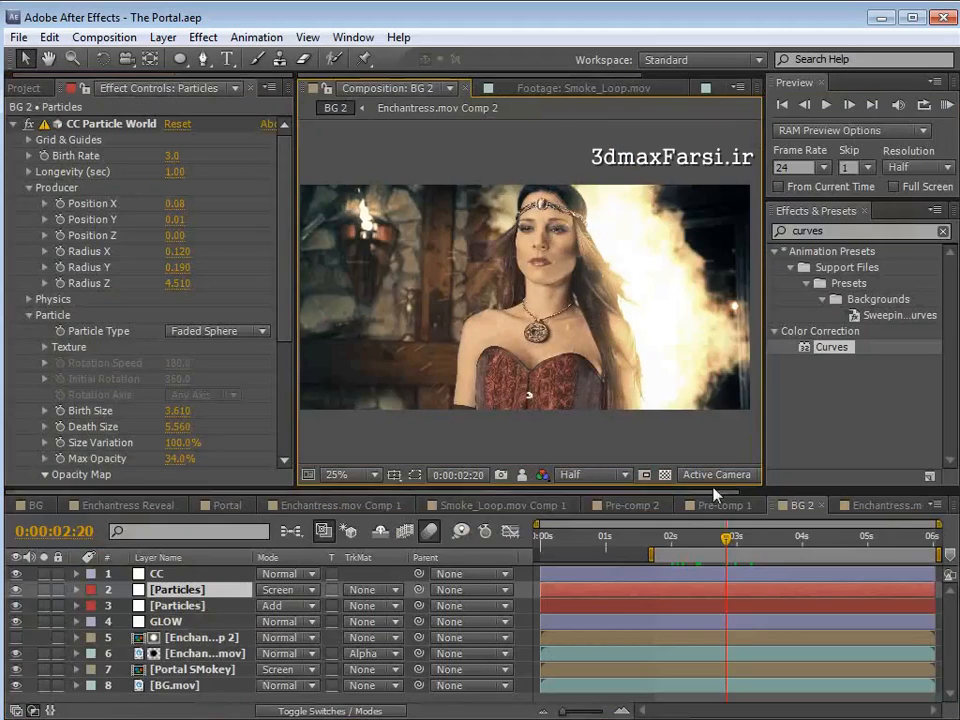
Step: Go to 0:00:03:03 and set a Scale keyframe of 100% on the Portal SMokey layer
drag(726, 538, 752, 593)
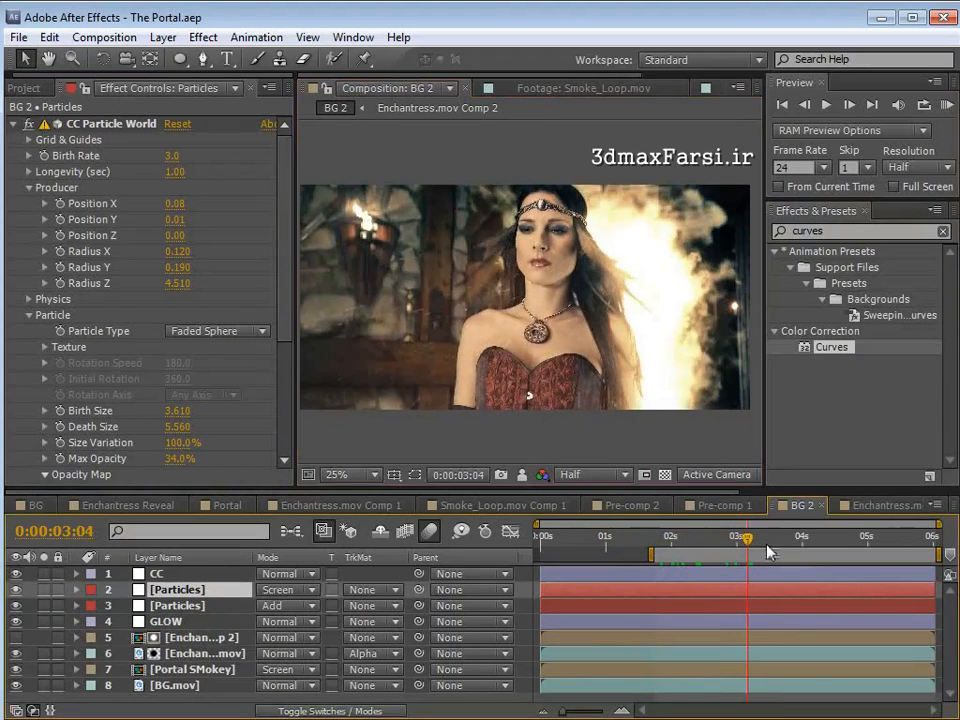
drag(761, 546, 749, 553)
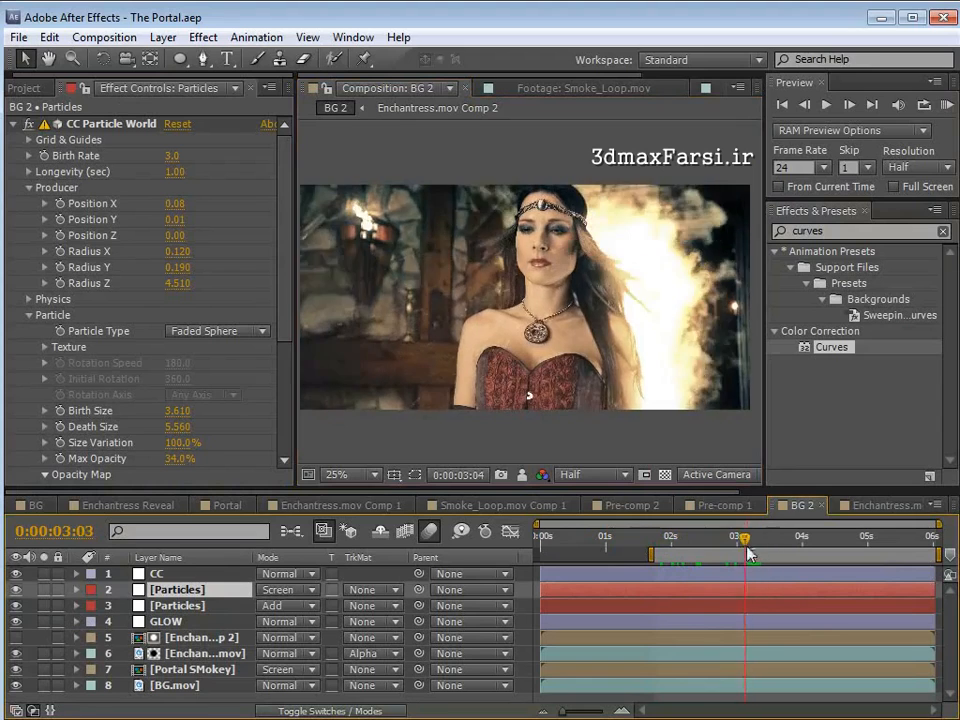
click(207, 670)
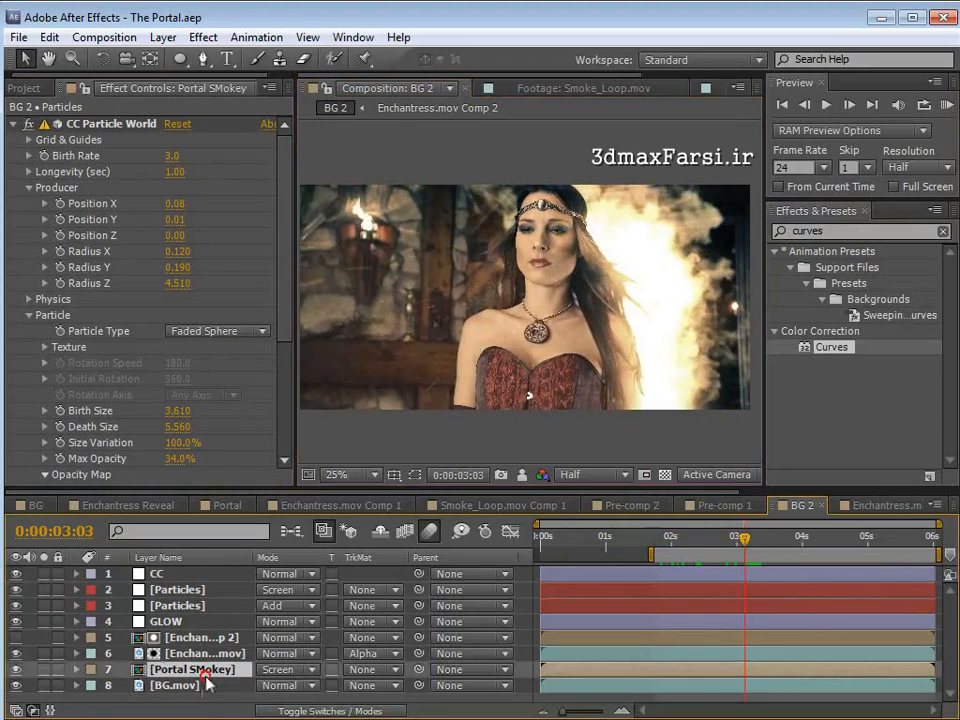
key(s)
click(124, 685)
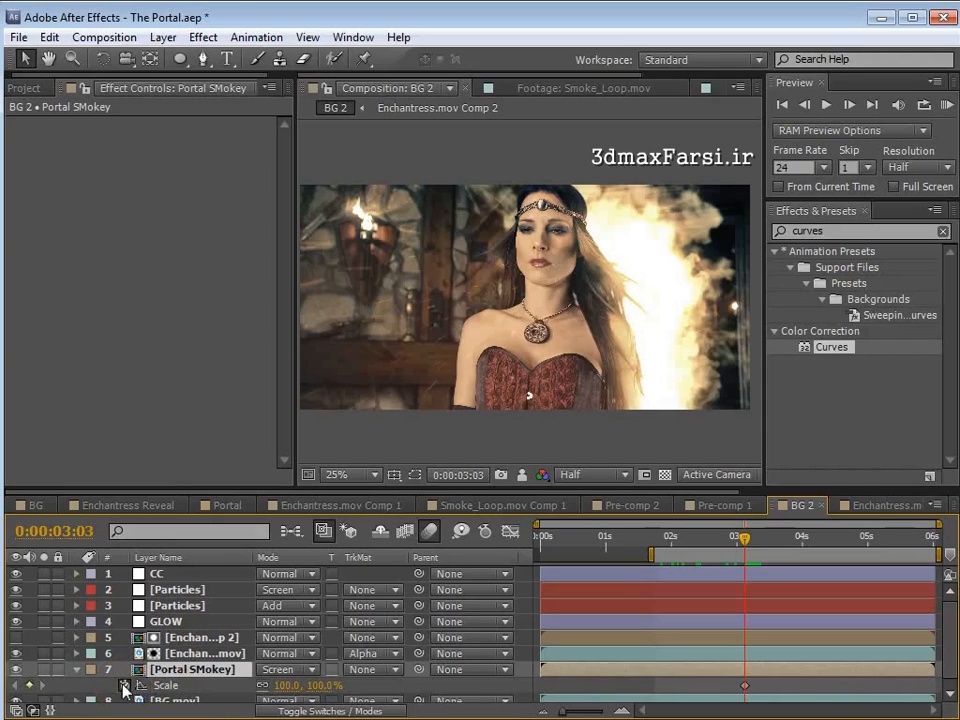
Step: Move the Portal SMokey layer's anchor point to the base of the portal, beside the woman's arm, using Pan Behind
key(equal)
key(space)
drag(787, 637, 690, 605)
click(587, 448)
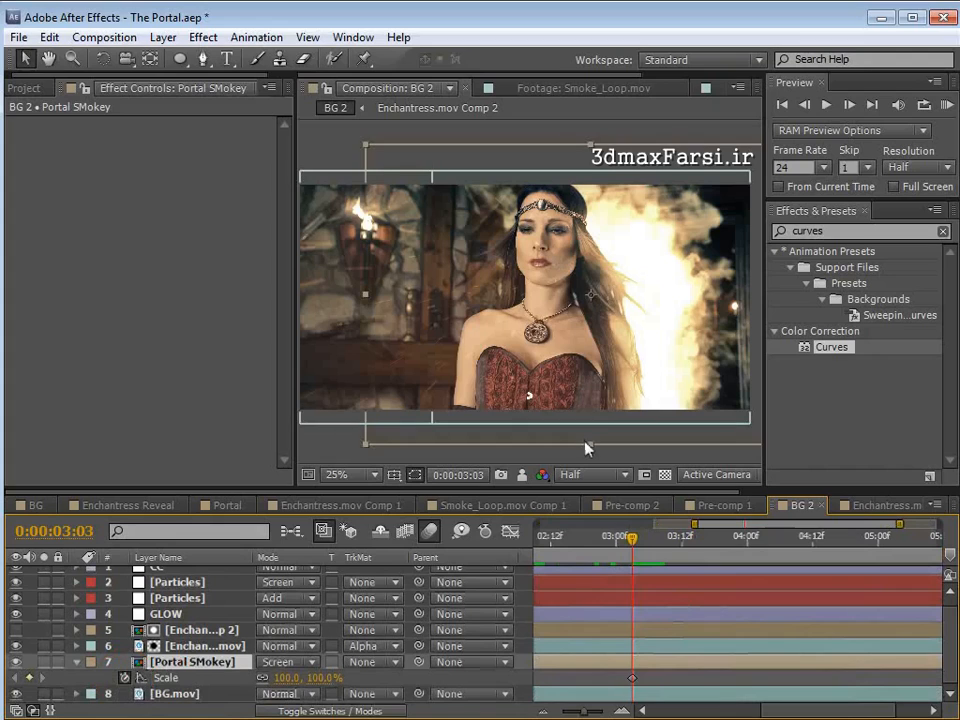
click(150, 59)
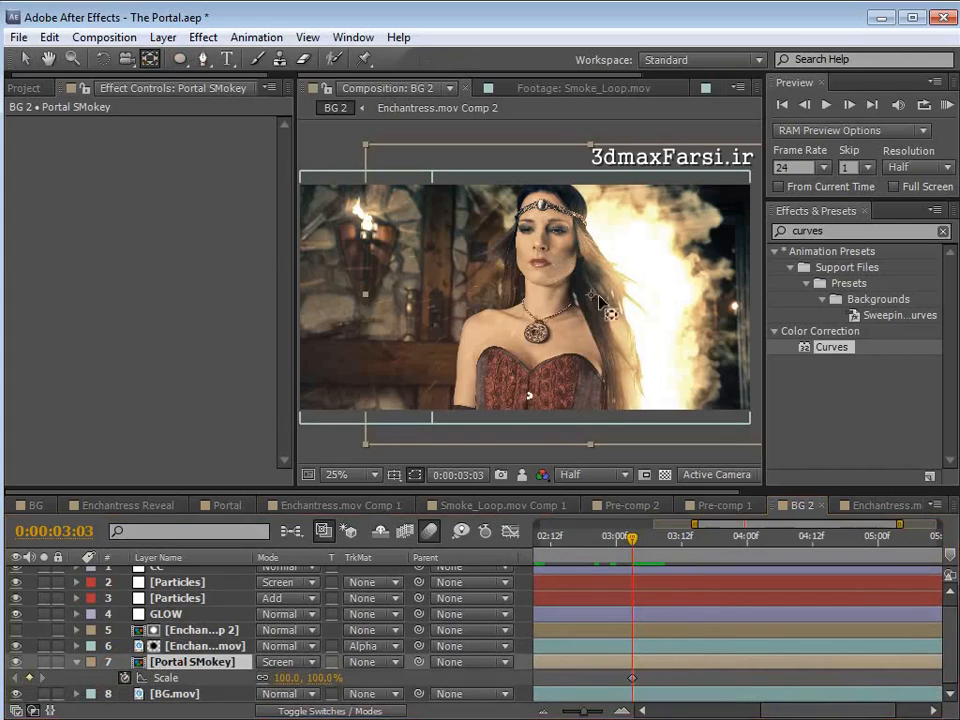
click(634, 389)
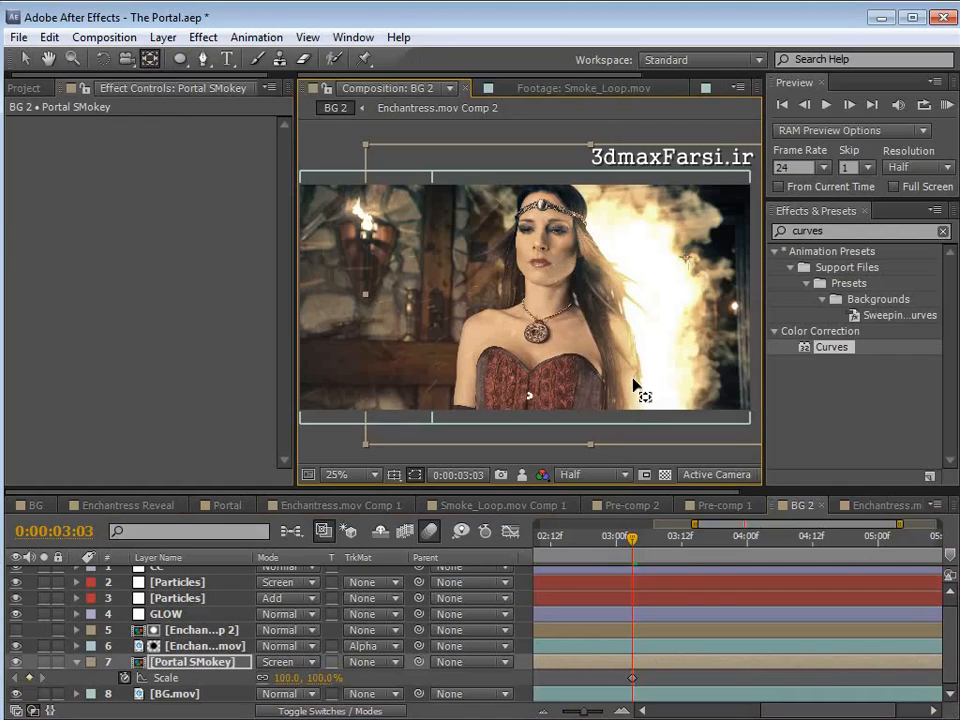
Step: Set Portal SMokey's Scale to 6% at 0:00:03:16 and enable motion blur for the layer
drag(632, 540, 703, 563)
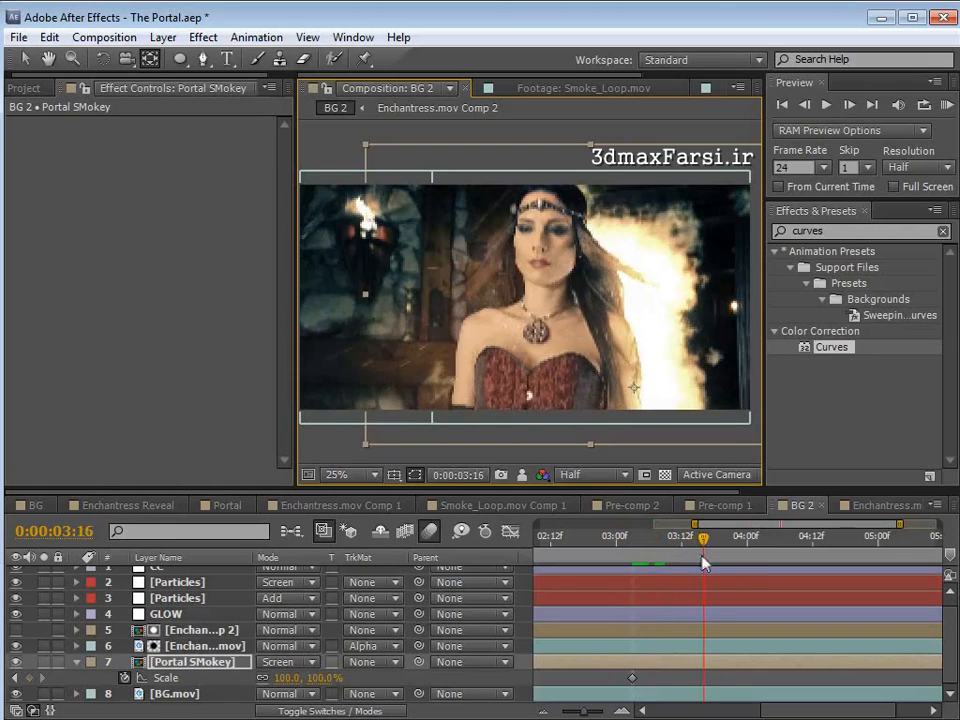
drag(325, 688, 222, 676)
mouse_move(624, 550)
mouse_down()
mouse_move(698, 554)
mouse_move(638, 565)
mouse_up()
key(F4)
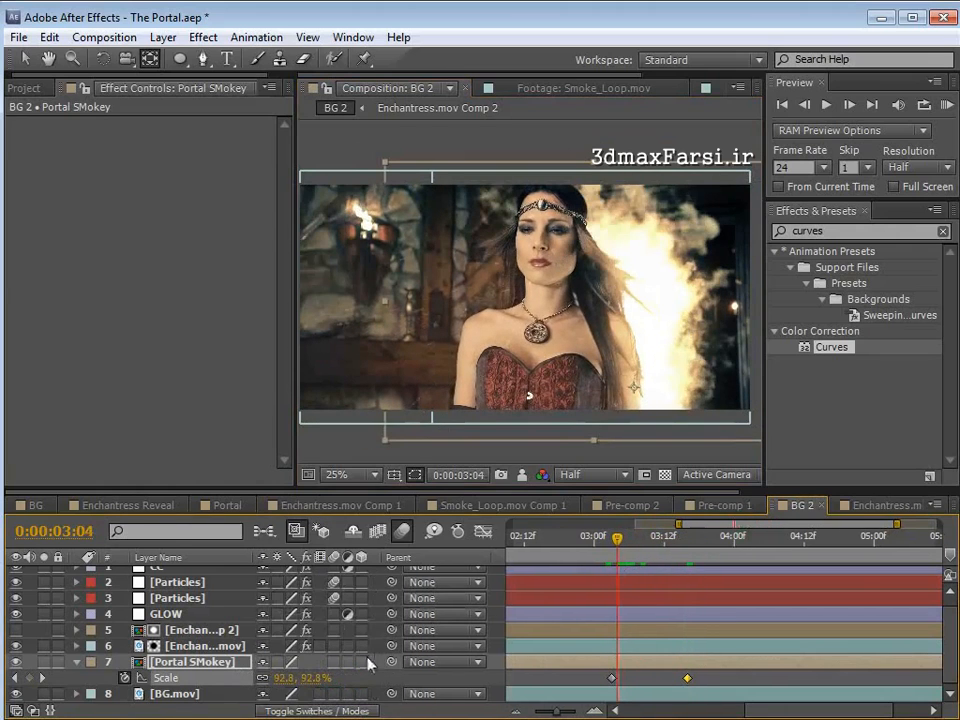
drag(617, 543, 625, 549)
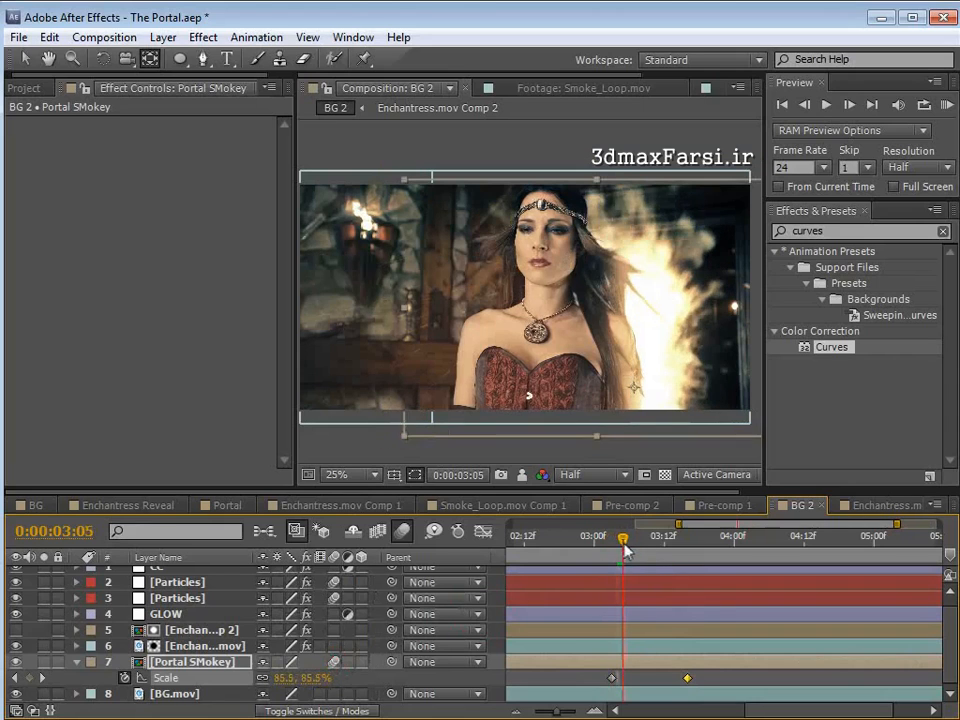
Step: Apply Easy Ease to the first Scale keyframe of Portal SMokey and scrub through the shrinking portal
right_click(612, 678)
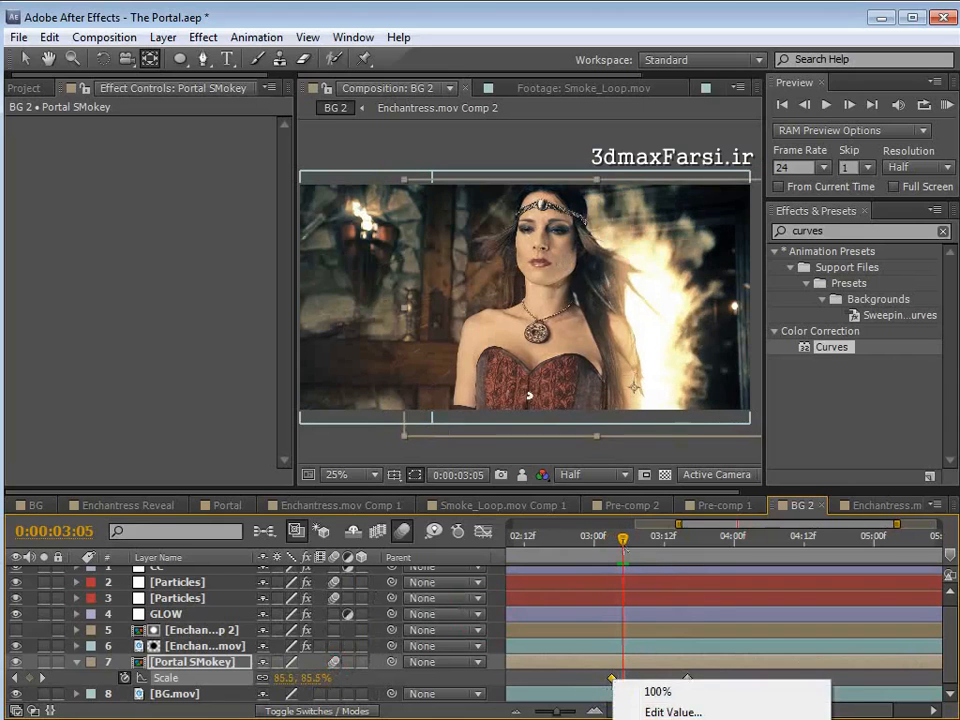
click(852, 675)
click(612, 678)
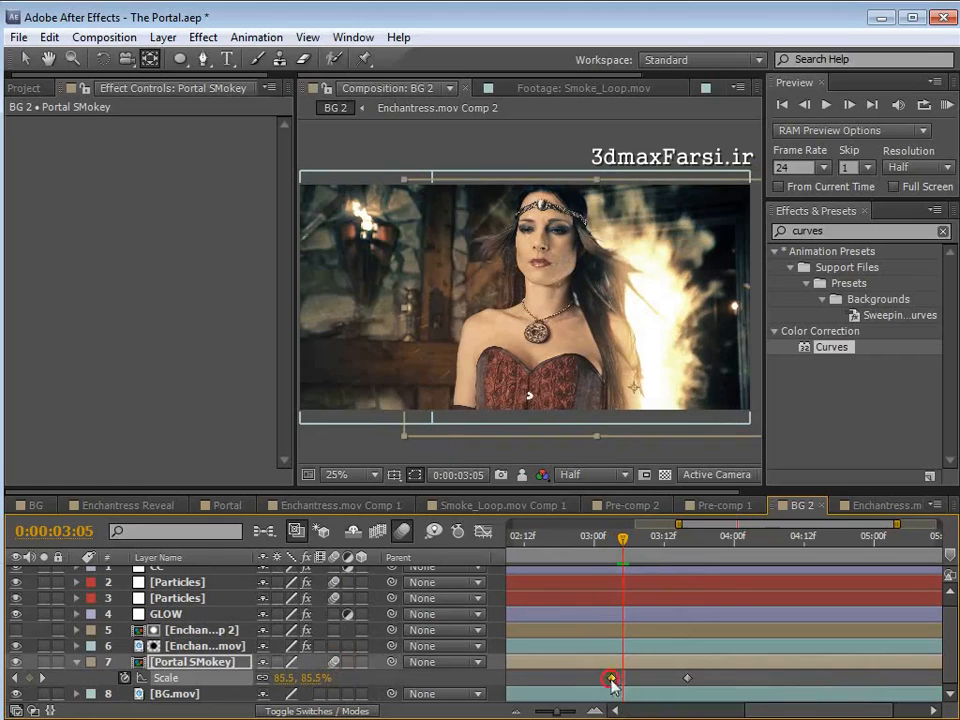
click(236, 40)
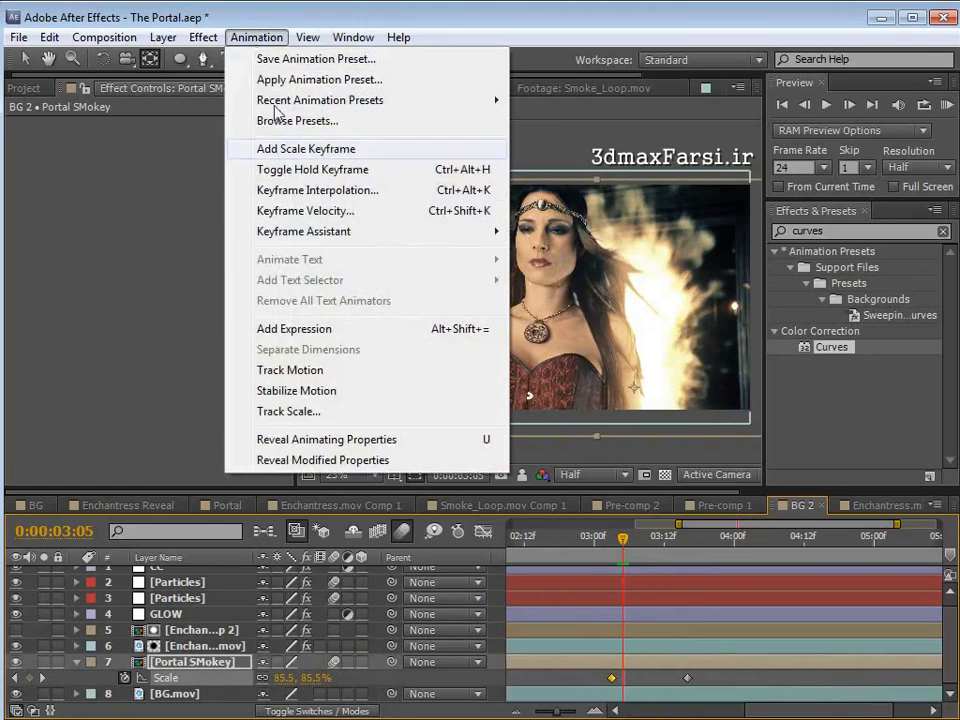
mouse_move(302, 236)
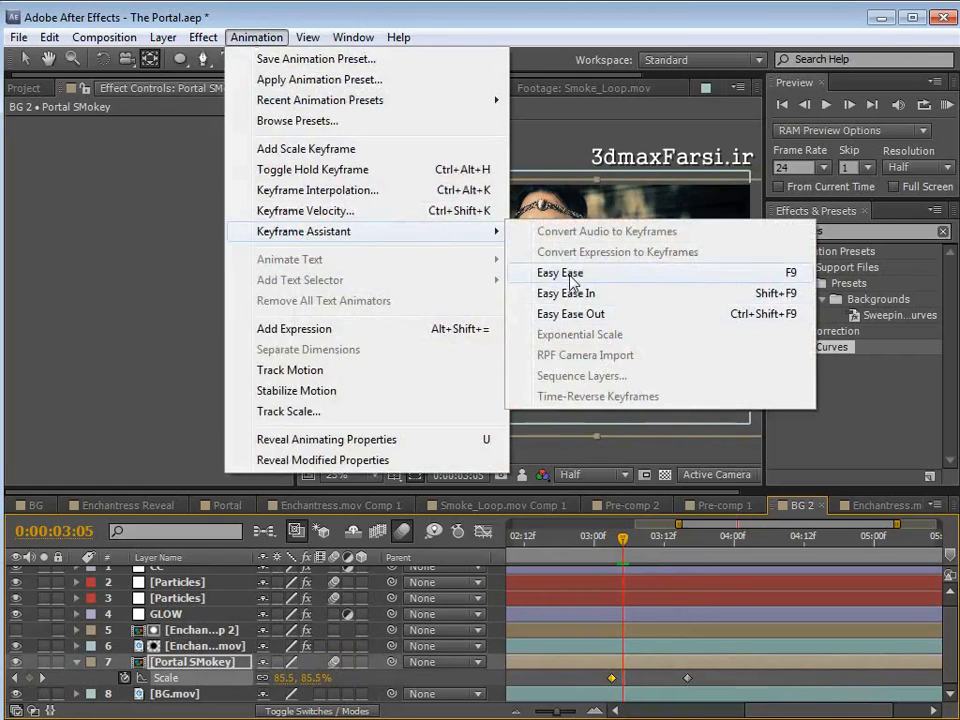
click(545, 274)
drag(623, 538, 687, 558)
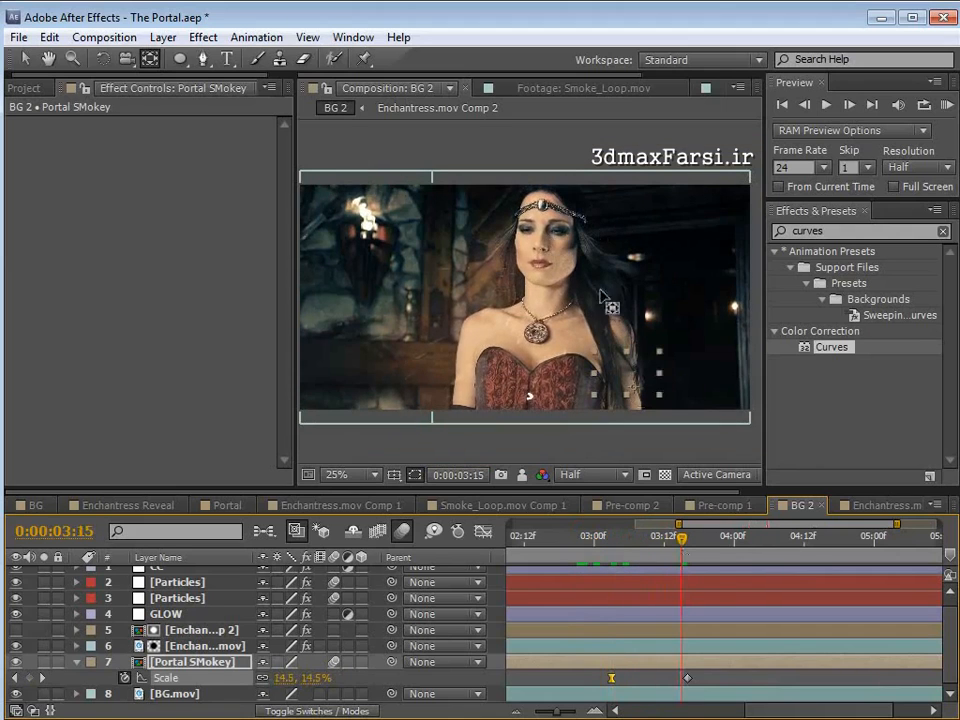
Step: Create a new adjustment layer and apply the Bulge effect to it
click(160, 37)
mouse_move(296, 62)
click(506, 183)
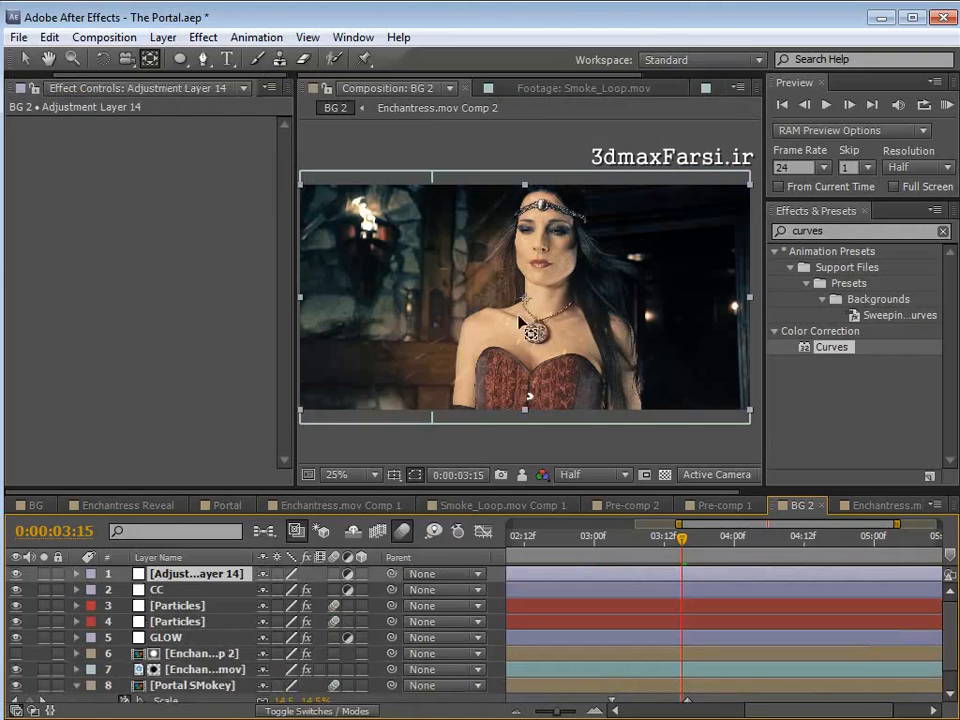
click(204, 38)
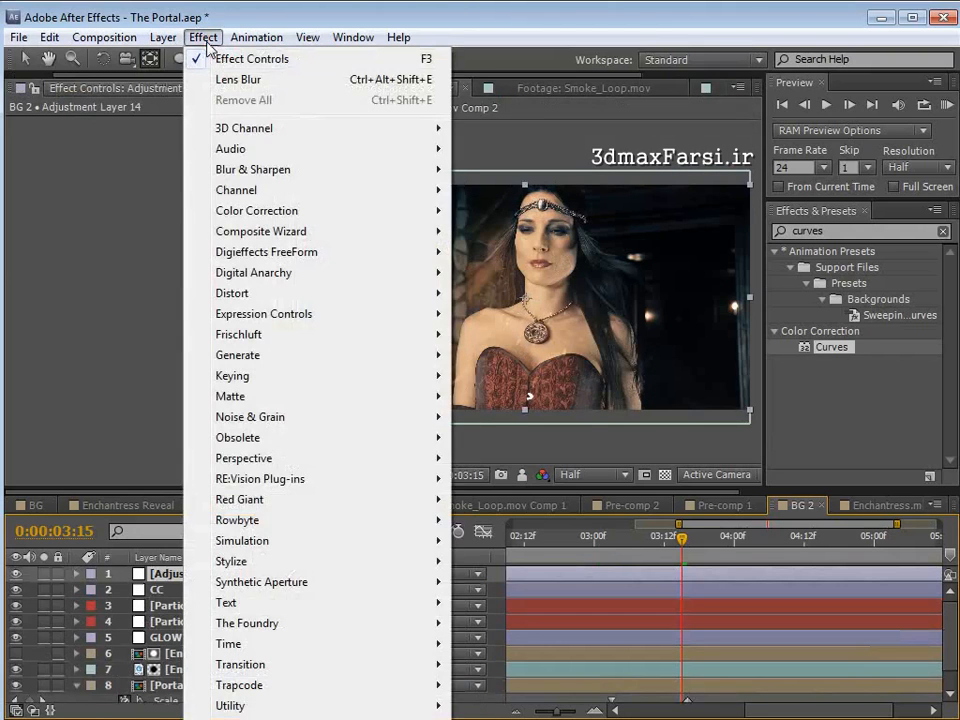
mouse_move(236, 297)
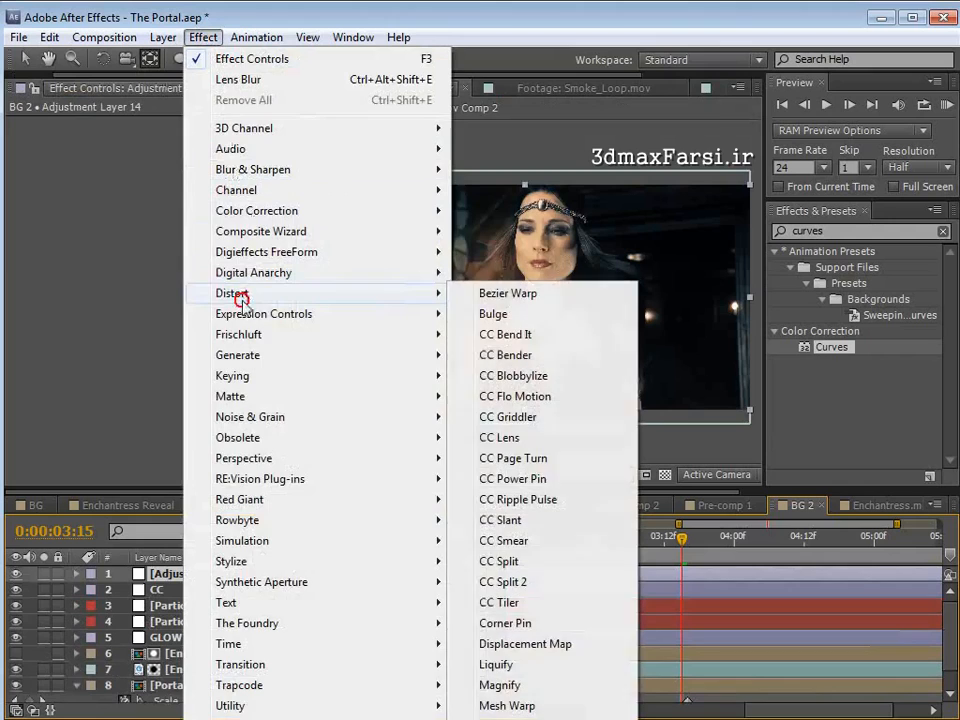
click(548, 318)
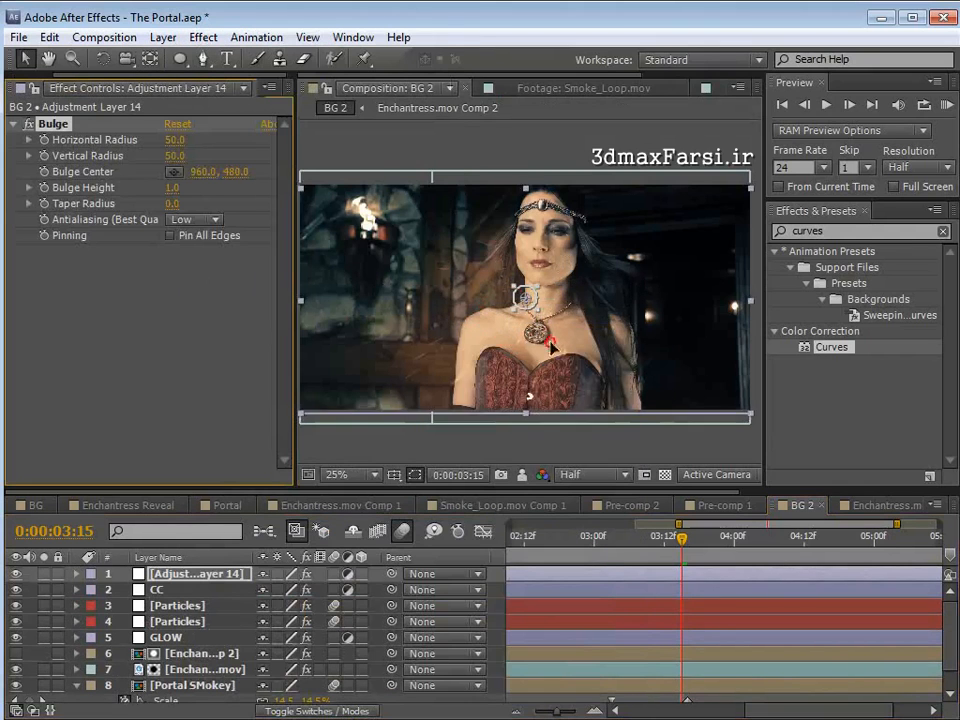
Step: Center the Bulge over the doorway at 1264, 612 with a horizontal radius of 500 and a vertical radius of 656
click(120, 298)
drag(515, 311, 600, 320)
drag(686, 442, 725, 468)
drag(605, 325, 596, 328)
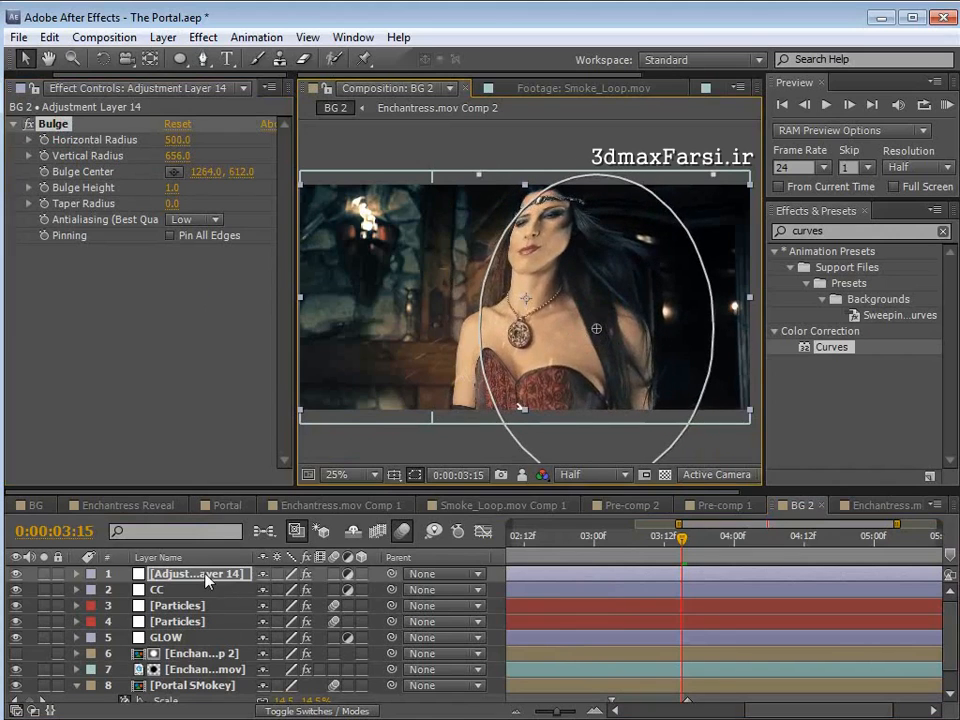
Step: Enlarge the timeline area and place the Bulge adjustment layer between Portal SMokey and BG.mov
scroll(213, 604, down, 2)
scroll(203, 586, up, 2)
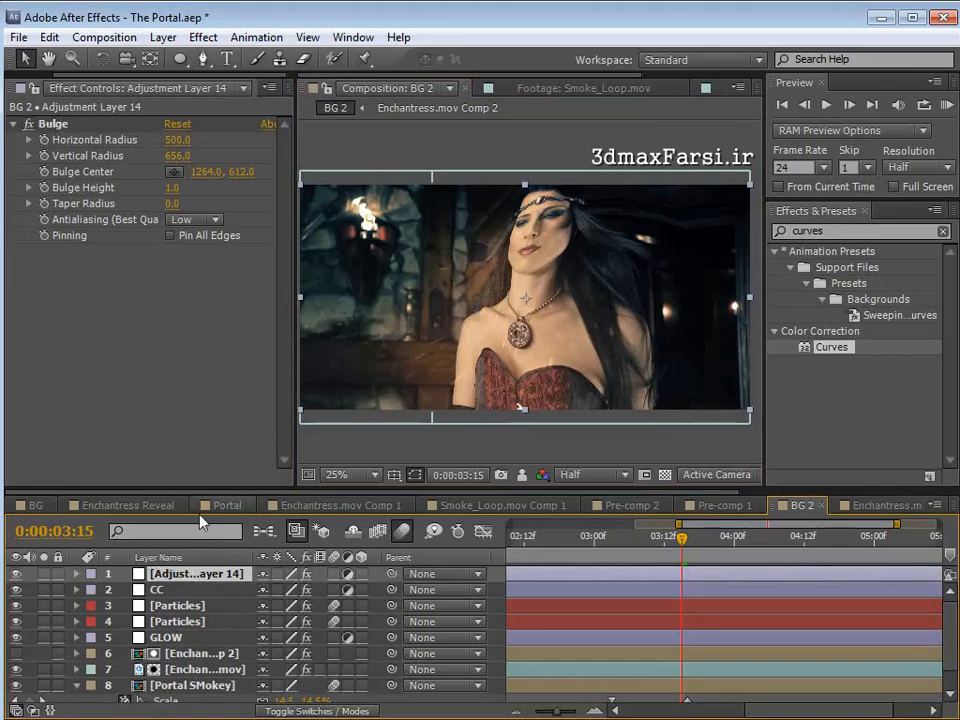
drag(200, 493, 200, 348)
drag(188, 512, 187, 567)
Step: At 0:00:03:04, set Bulge Height to 0 and start keyframing it
drag(712, 403, 617, 400)
drag(622, 343, 600, 442)
drag(176, 195, 88, 190)
click(171, 190)
text(0)
key(Return)
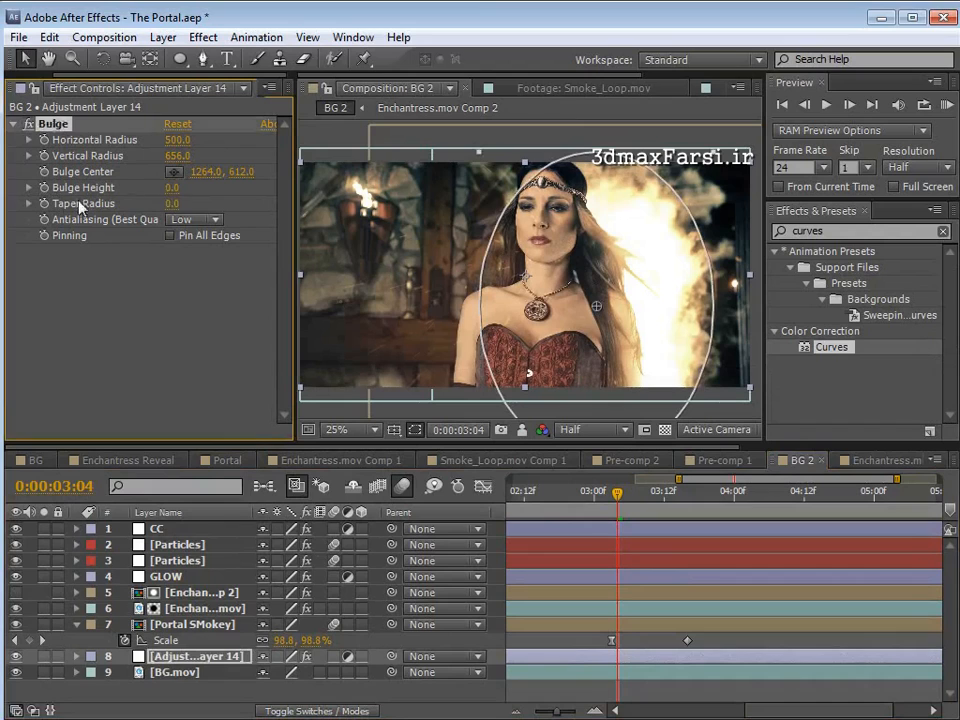
Step: Solo Adjustment Layer 14 and BG.mov and reveal the adjustment layer's keyframed properties
click(43, 656)
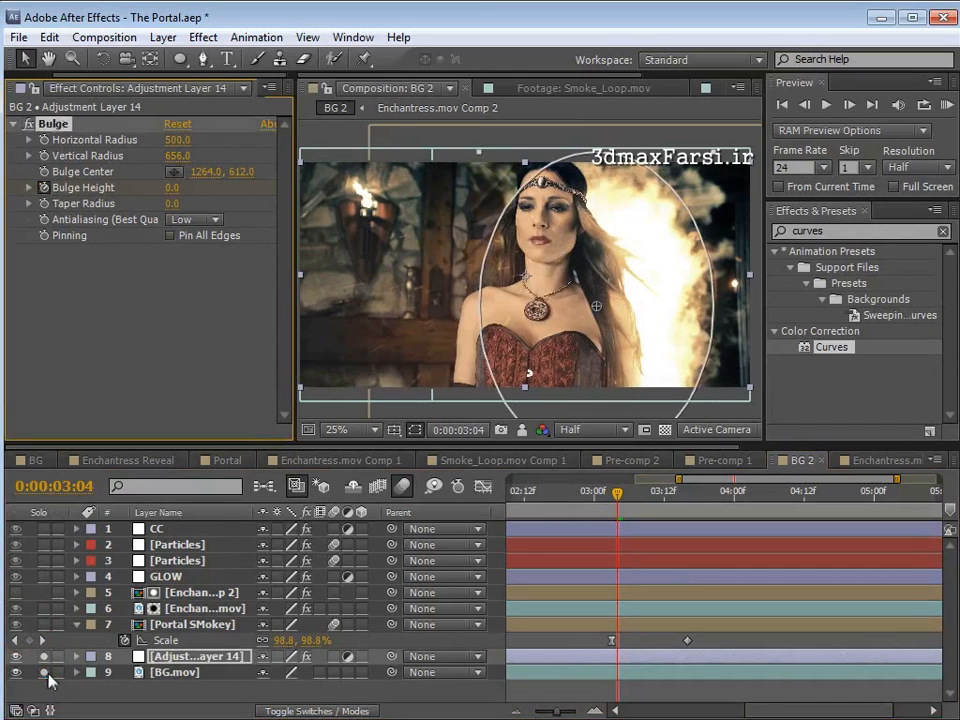
click(43, 672)
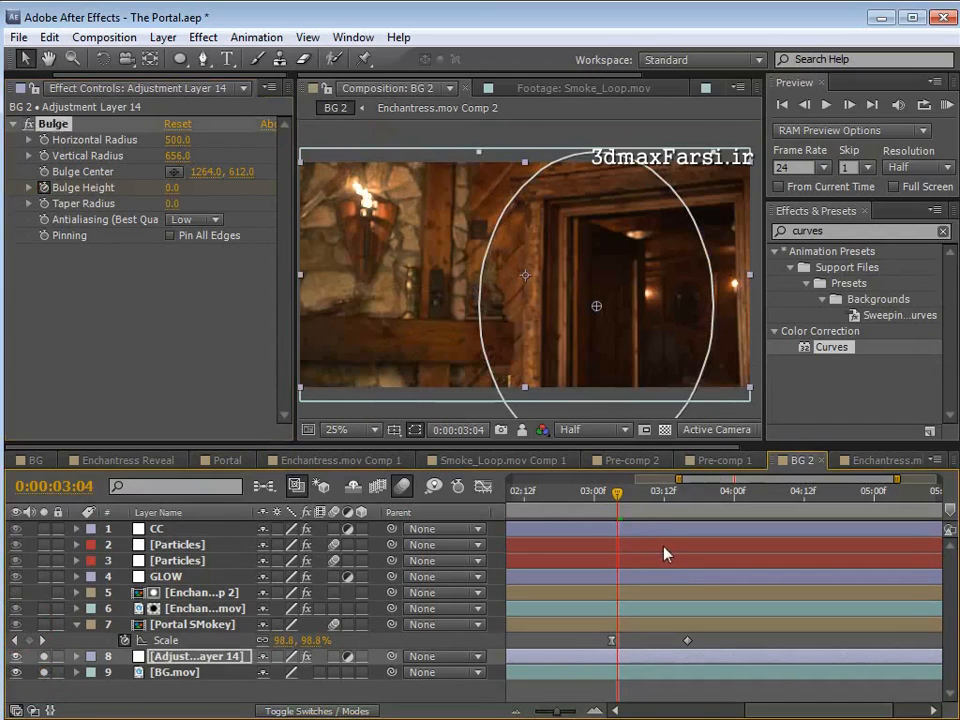
key(u)
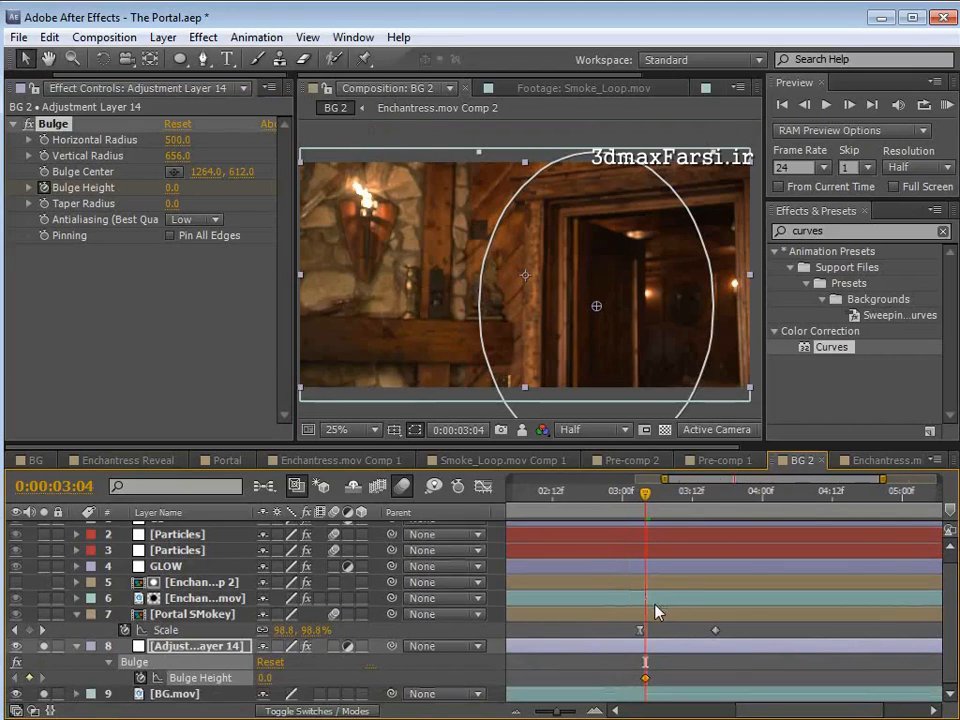
Step: Add a Bulge Height keyframe of 0 at 0:00:02:17 and set the second keyframe to -0.7 at 0:00:03:07
key(minus)
drag(679, 500, 638, 505)
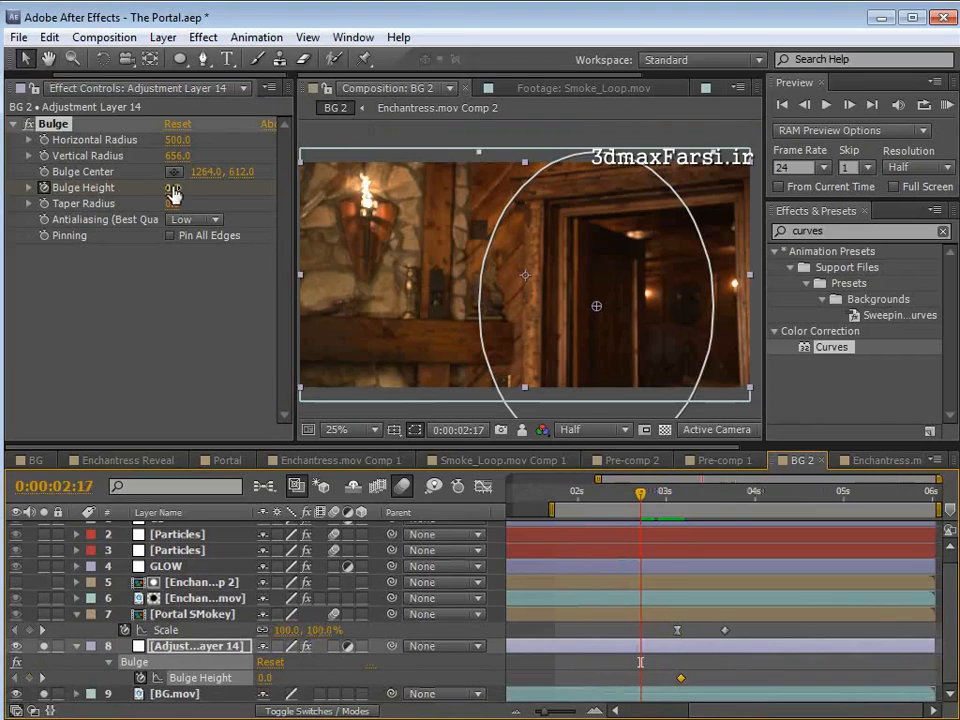
click(30, 678)
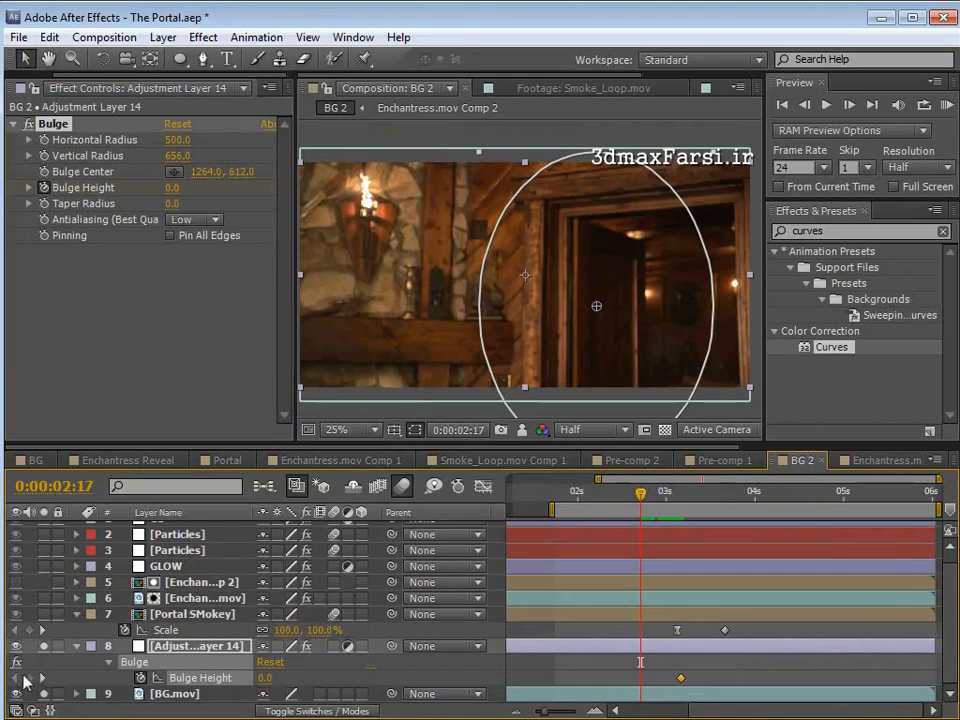
drag(651, 505, 692, 500)
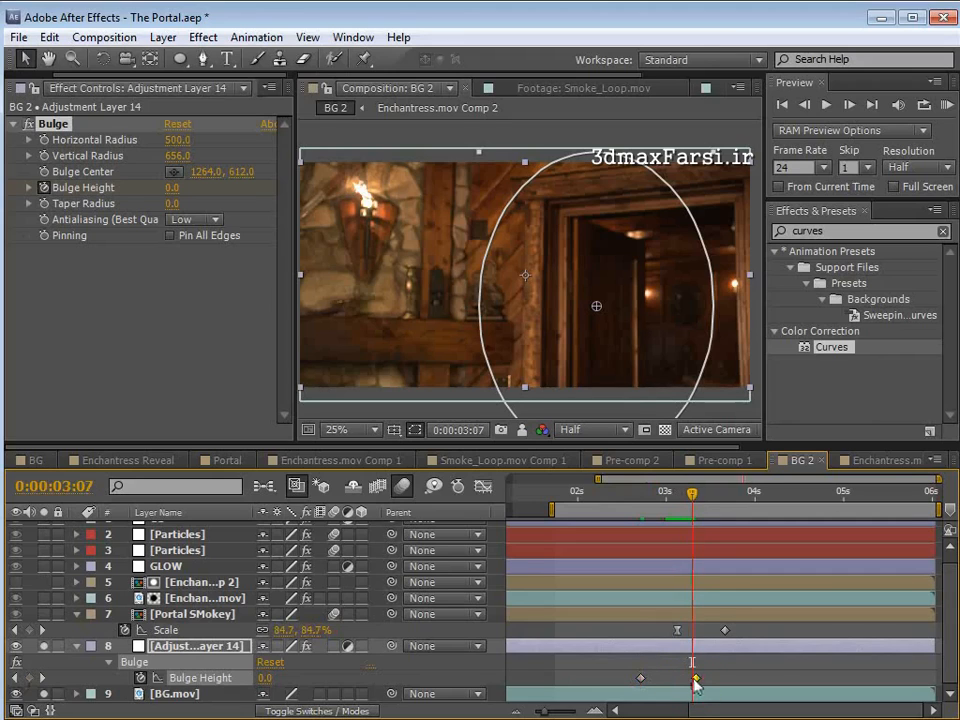
drag(173, 187, 119, 190)
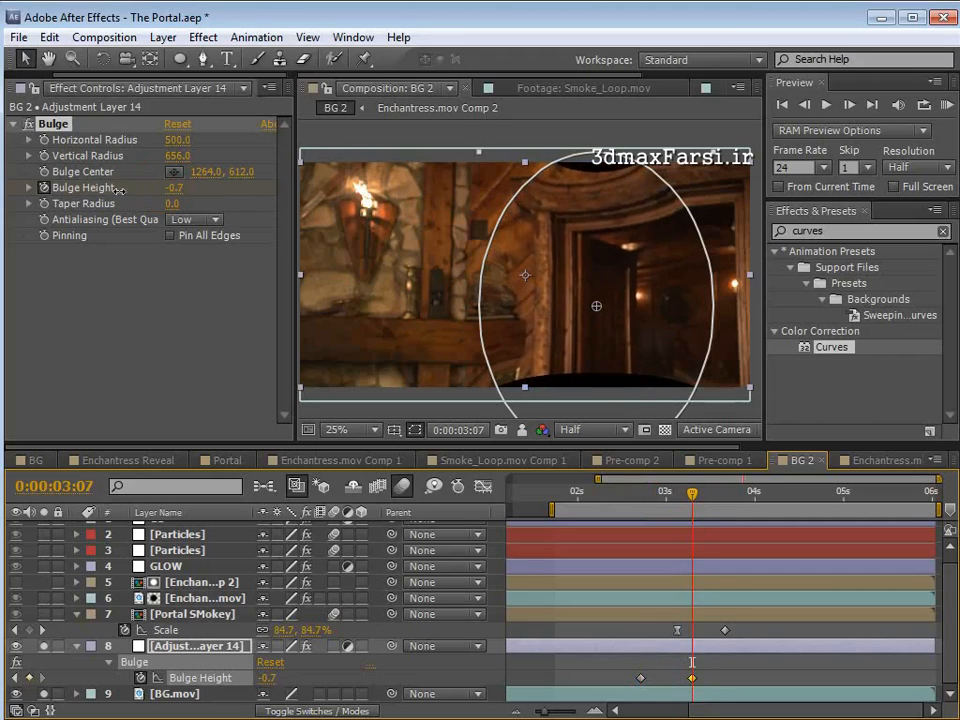
Step: Enable Pin All Edges on the Bulge and set Bulge Height back to 0 at 0:00:03:23
click(170, 235)
drag(691, 495, 751, 520)
click(180, 188)
text(0)
key(Return)
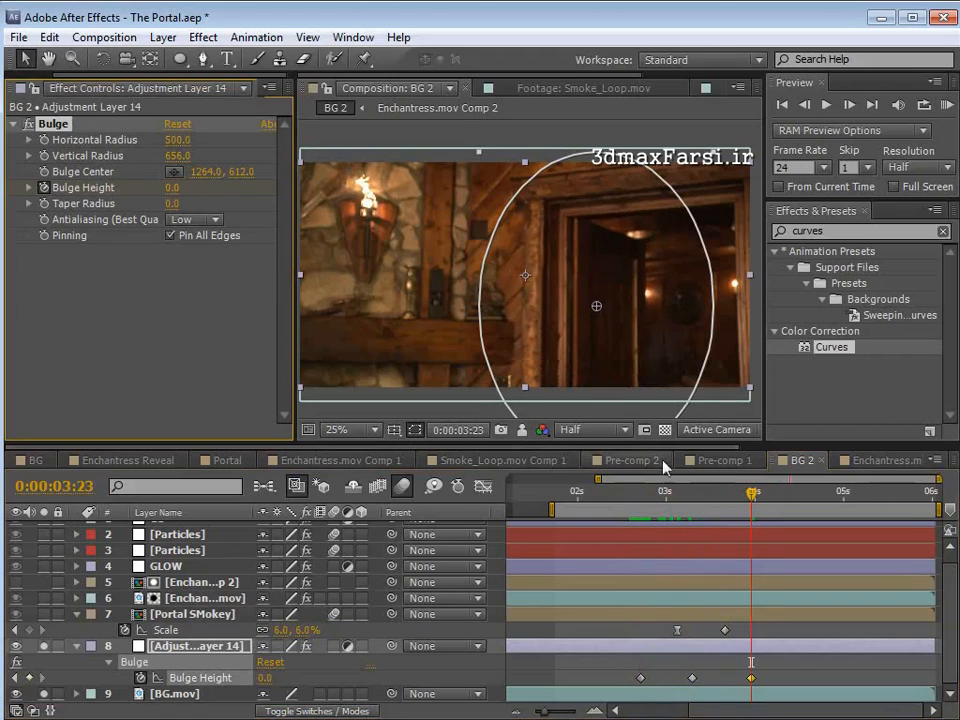
Step: Smooth the middle Bulge Height keyframe, ease the first and last ones, and shift the last to about 0:00:04:05
drag(650, 500, 780, 497)
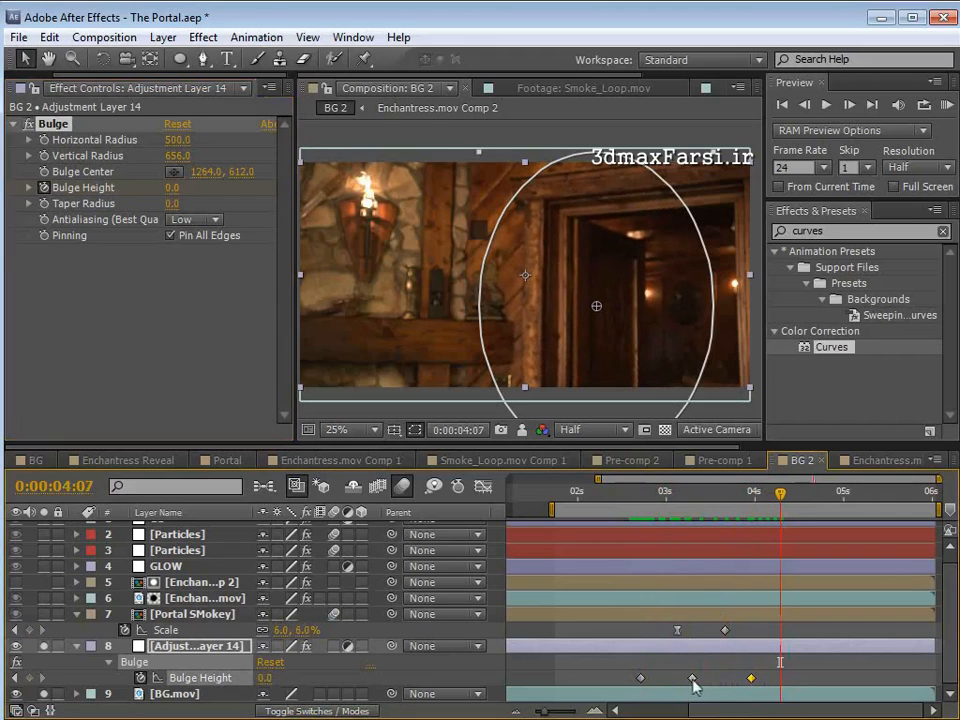
click(692, 678)
drag(686, 497, 770, 505)
drag(758, 679, 772, 679)
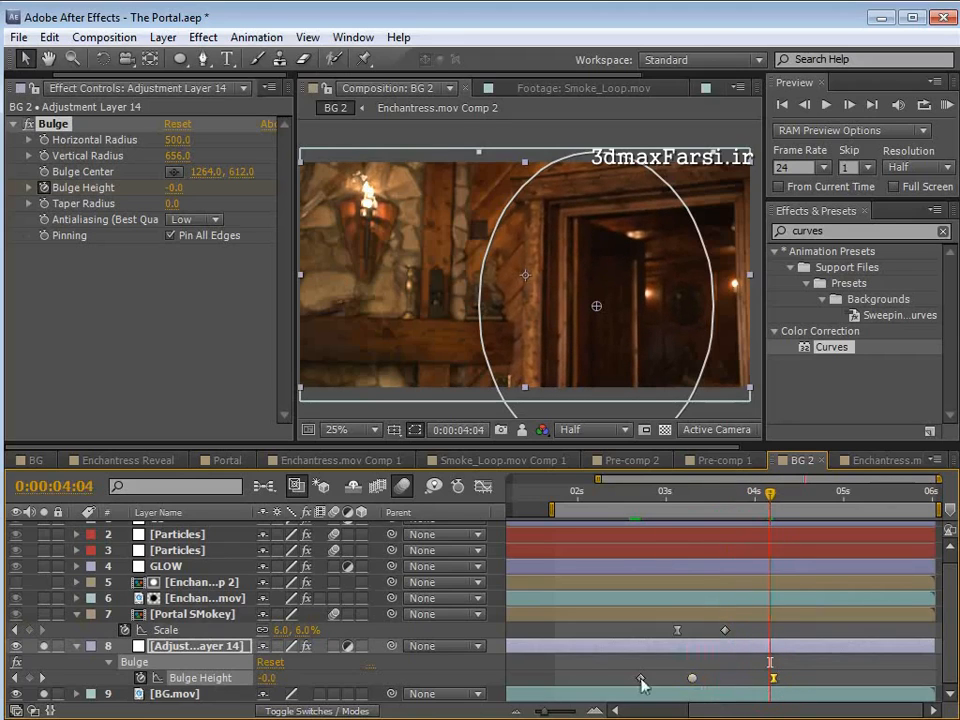
drag(648, 513, 717, 515)
Step: Turn off solo for Adjustment Layer 14 and BG.mov and scrub through the full composite
click(678, 631)
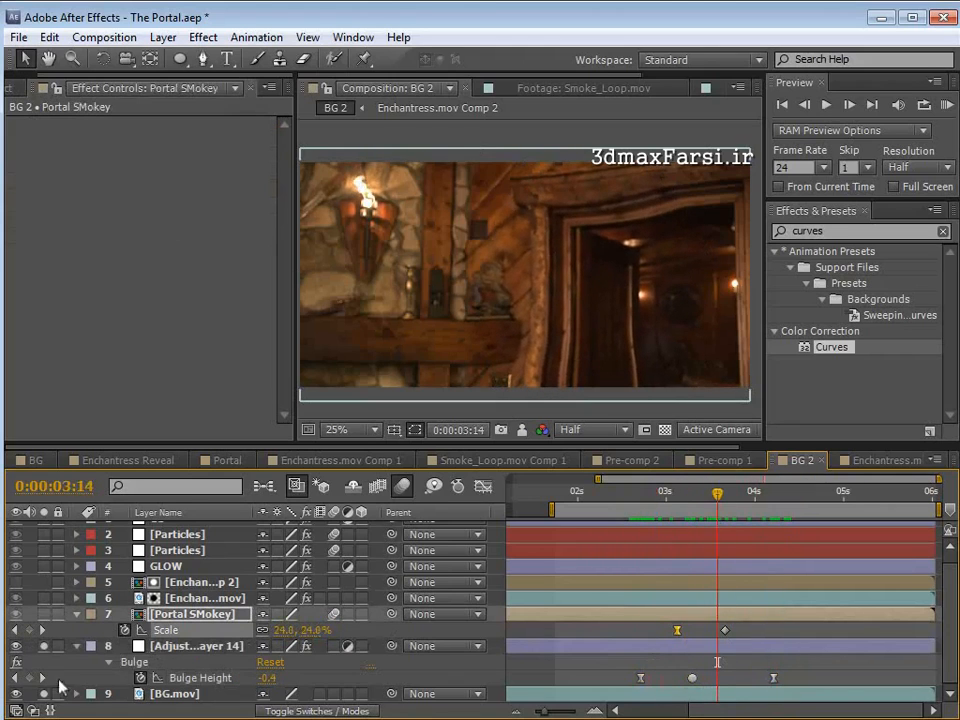
drag(675, 495, 735, 557)
click(676, 694)
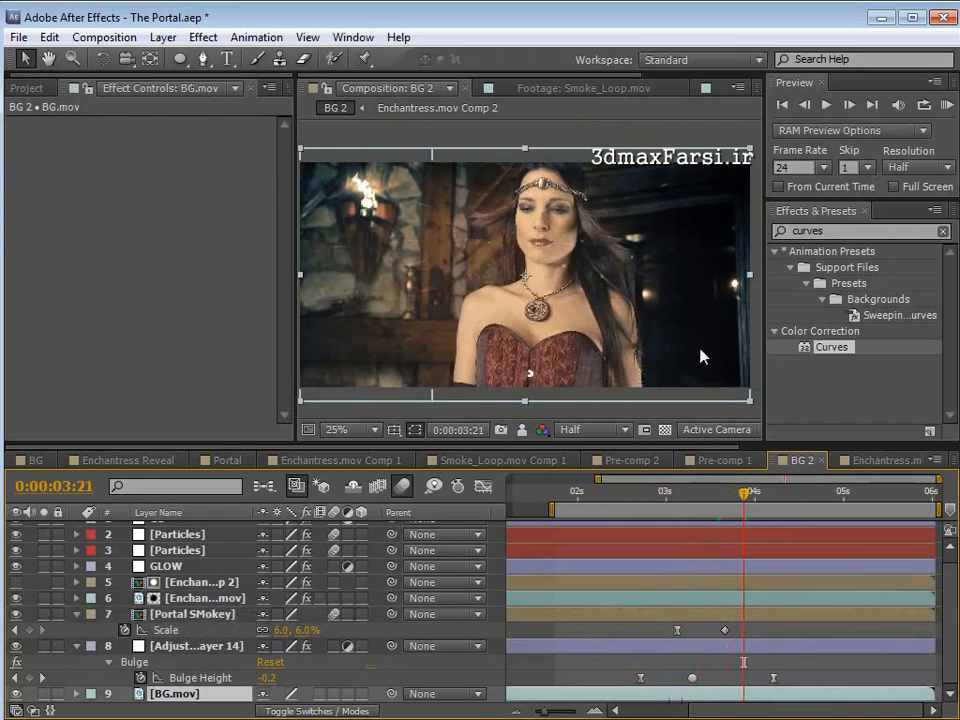
Step: Create another adjustment layer and place it directly above BG.mov
click(163, 37)
mouse_move(168, 59)
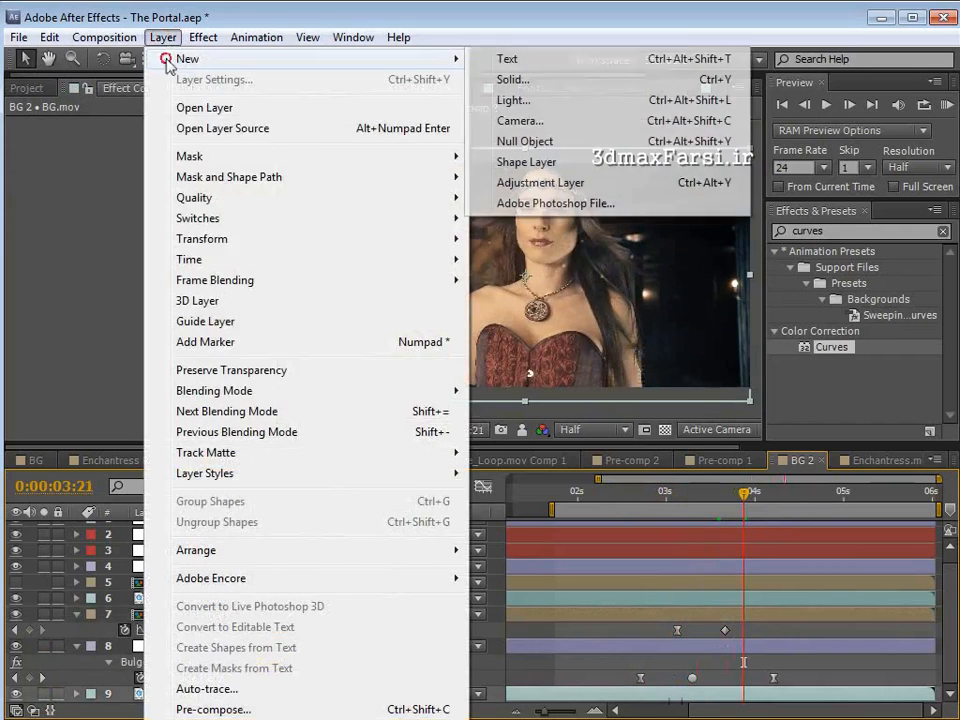
click(527, 187)
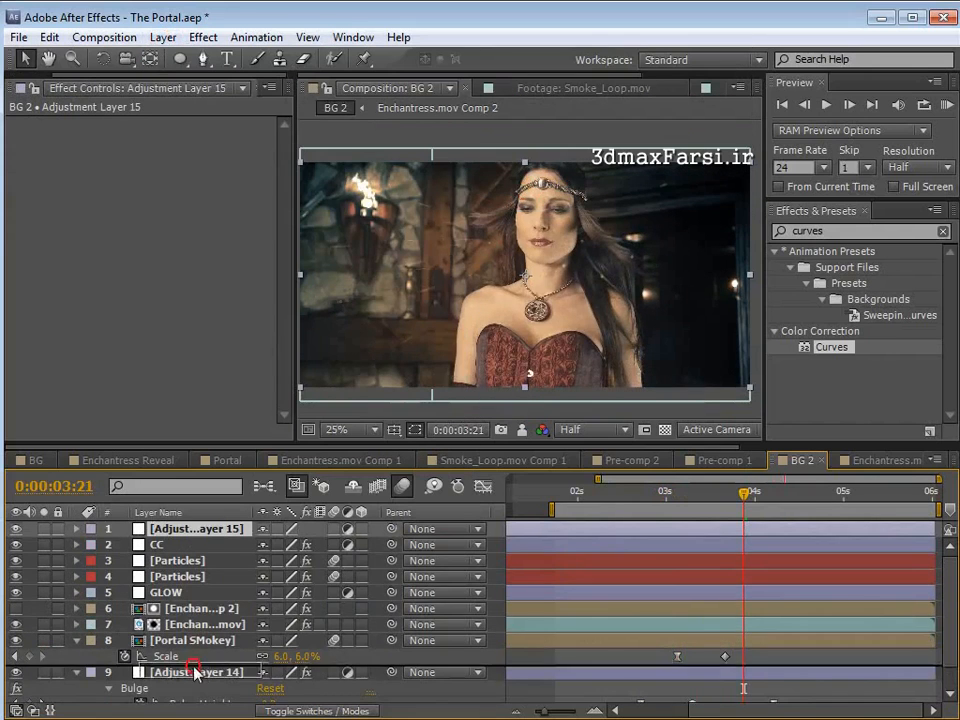
drag(180, 706, 176, 690)
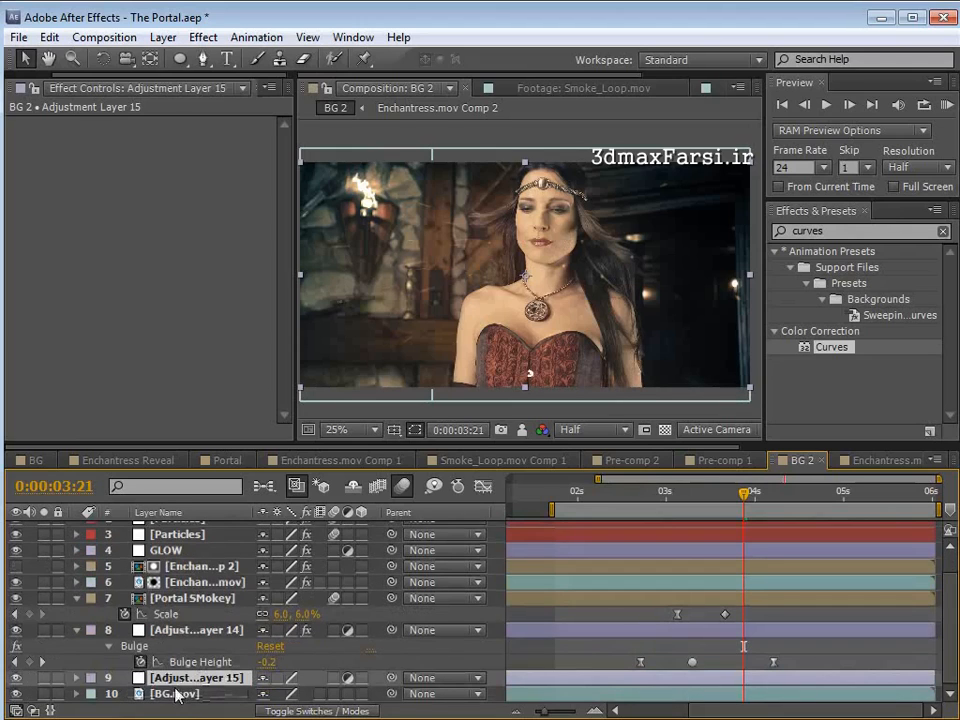
Step: Draw a tall elliptical mask on Adjustment Layer 15 around the portal side of the frame and feather it by 150 pixels
click(180, 59)
scroll(648, 299, down, 1)
drag(675, 185, 527, 381)
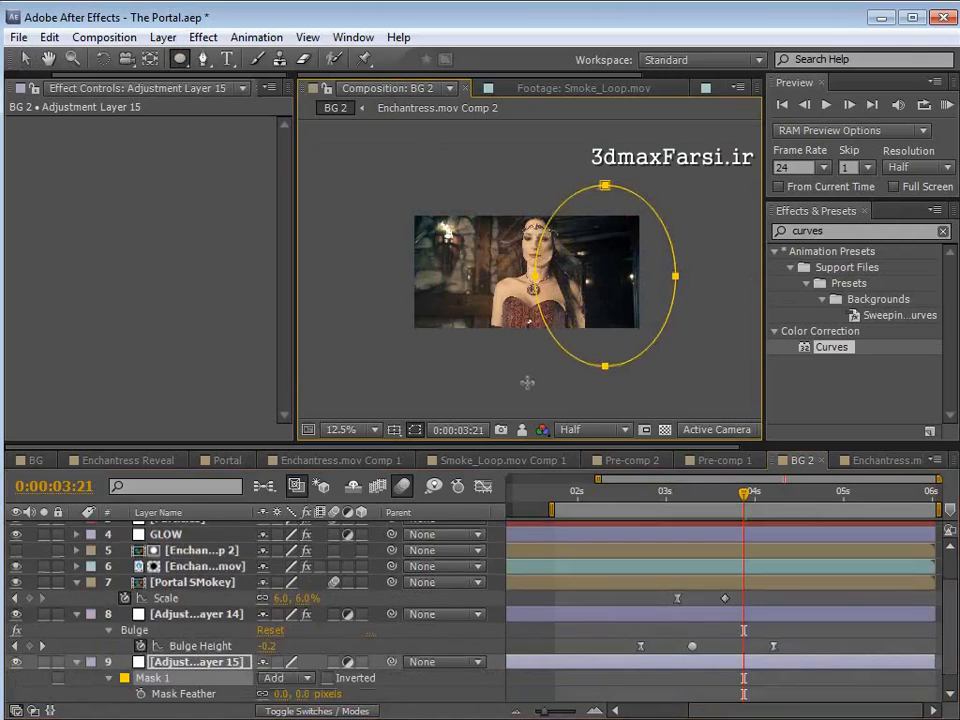
scroll(348, 624, down, 1)
click(310, 677)
text(150)
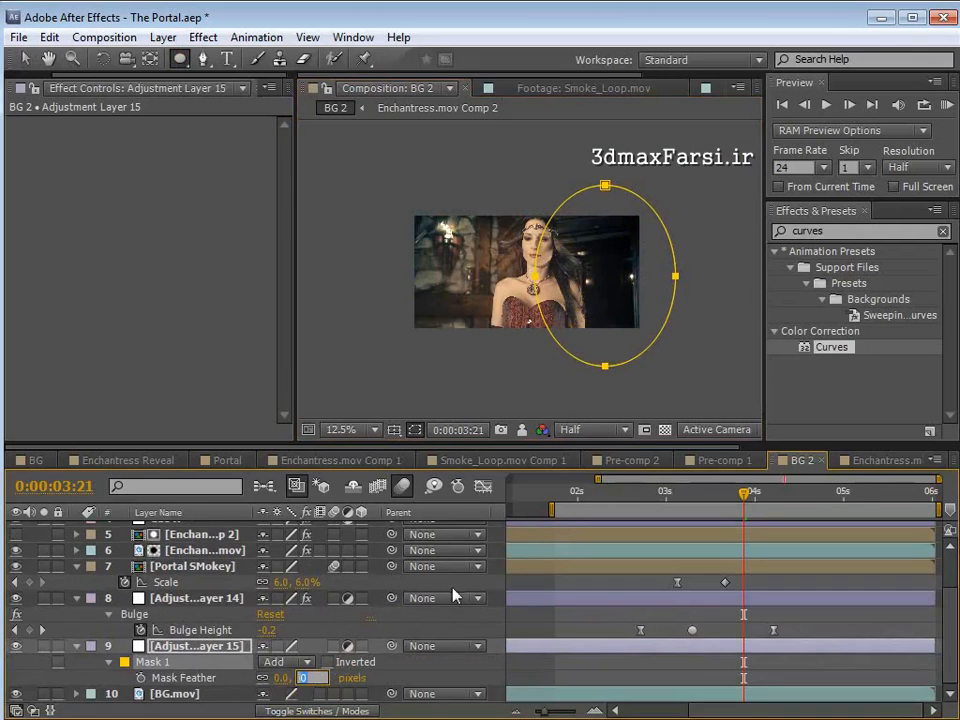
key(Return)
click(184, 648)
key(f)
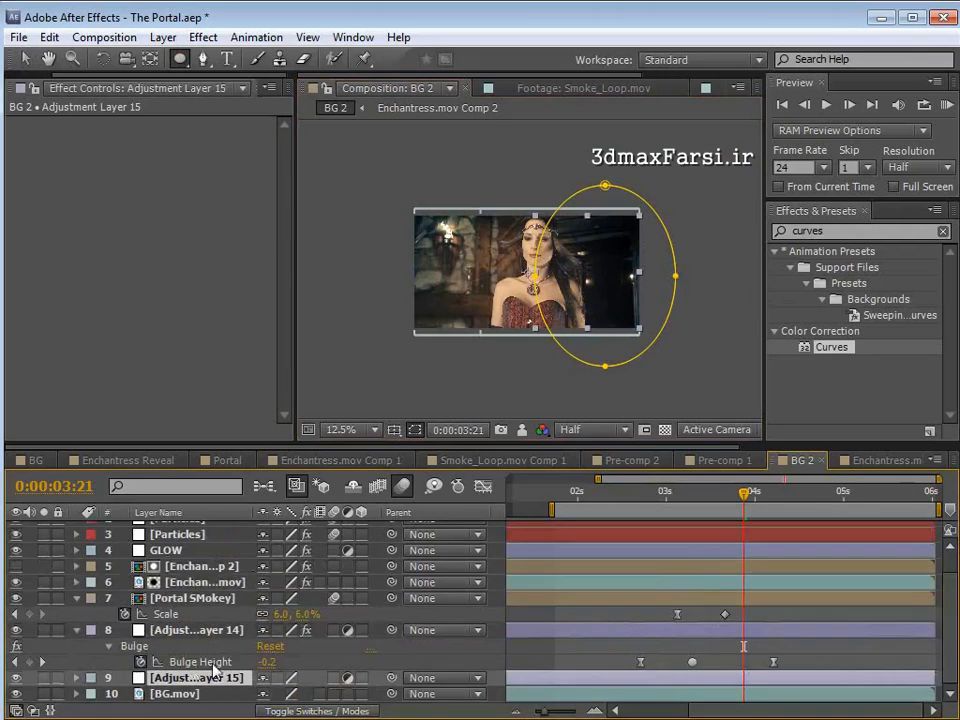
key(f)
scroll(628, 265, up, 1)
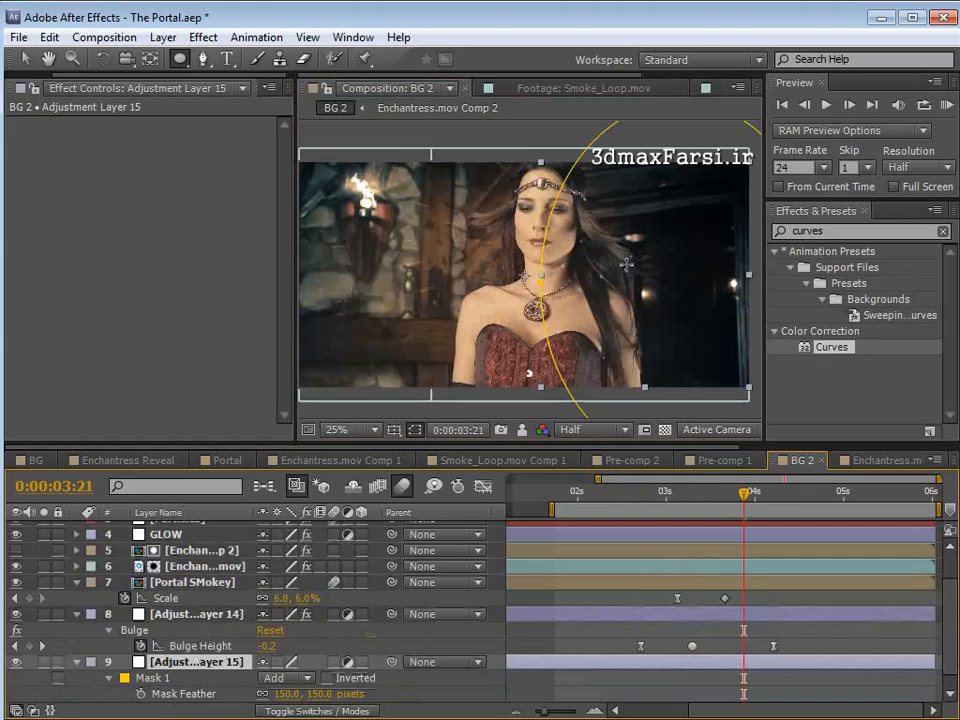
Step: Apply Curves to Adjustment Layer 15, raise the RGB midtones slightly, and hide the layer controls in the viewer
click(204, 38)
mouse_move(242, 210)
click(493, 540)
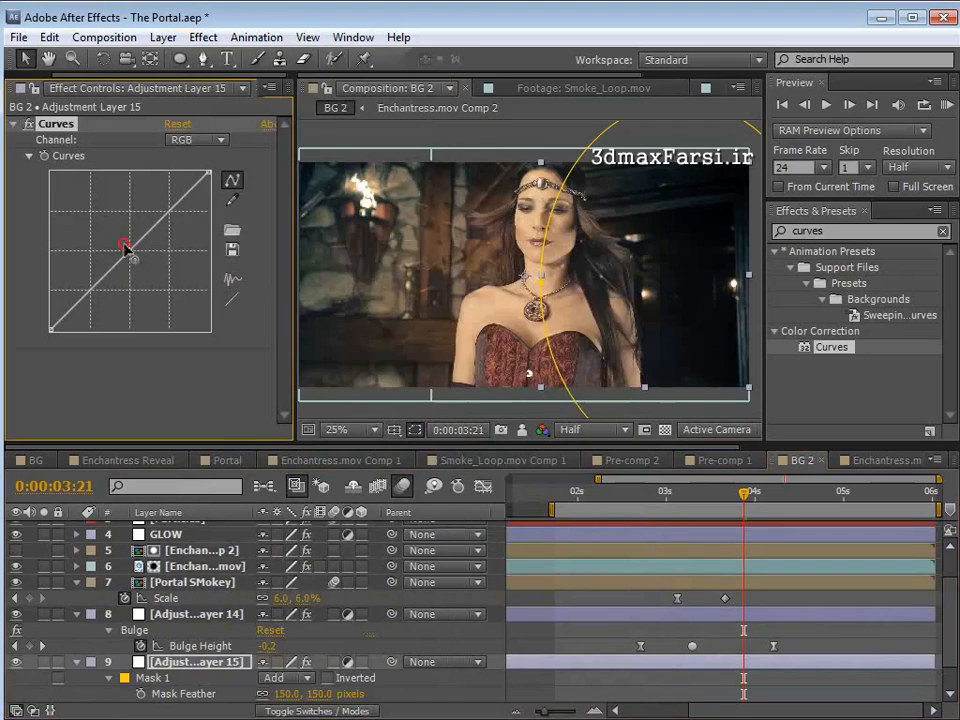
drag(124, 248, 123, 243)
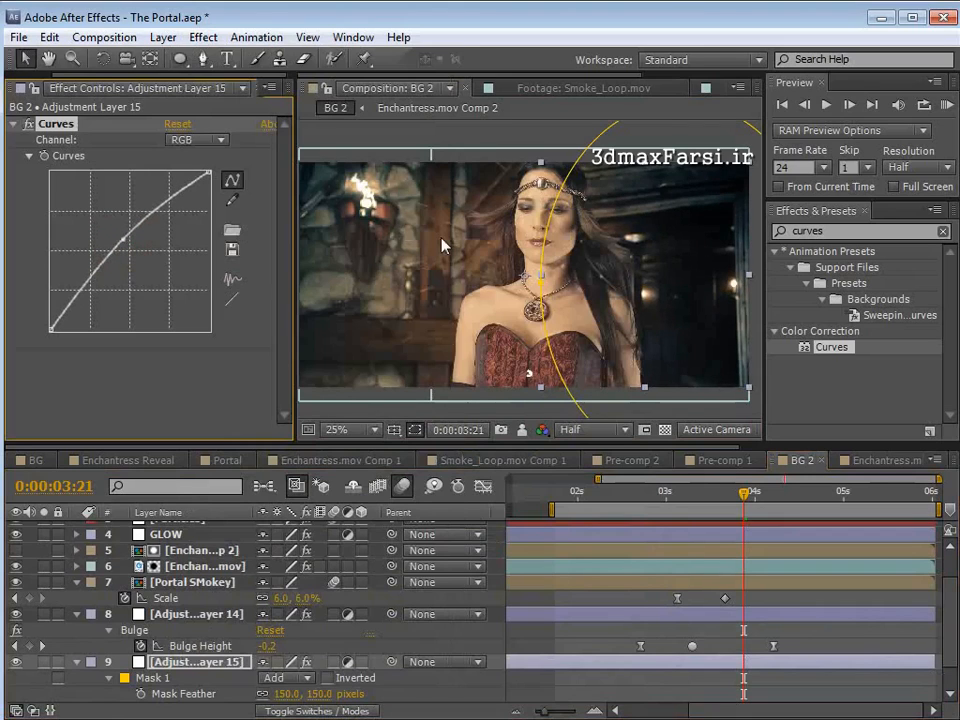
key(ctrl+shift+h)
key(space)
drag(622, 369, 605, 360)
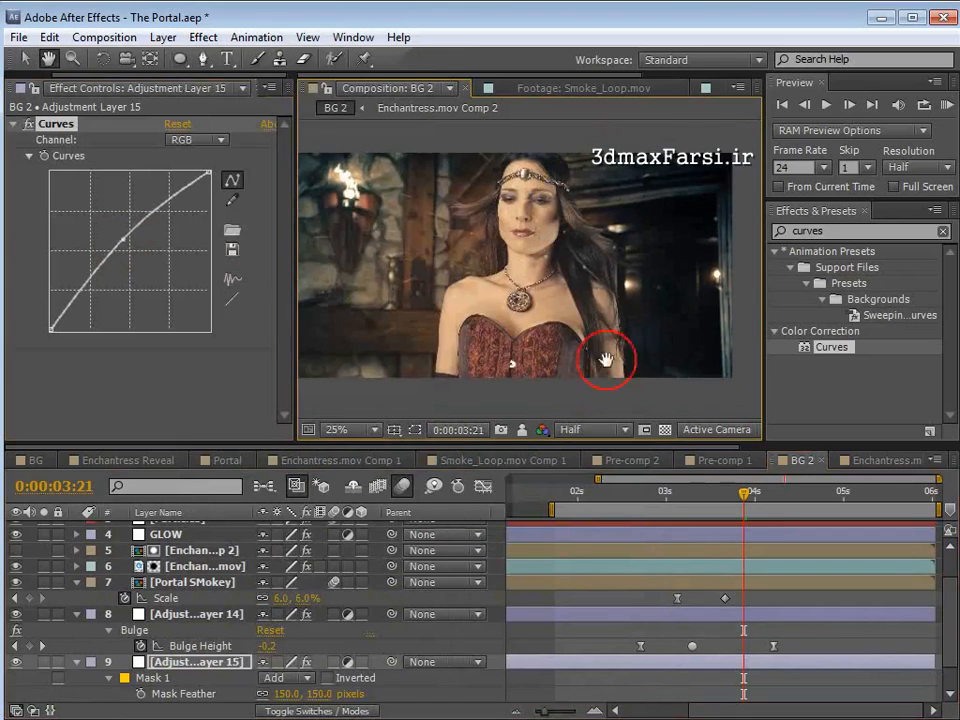
Step: Shift all three Bulge Height keyframes about 11 frames later, starting near 0:00:03:04, and scrub through the warp
drag(733, 497, 707, 568)
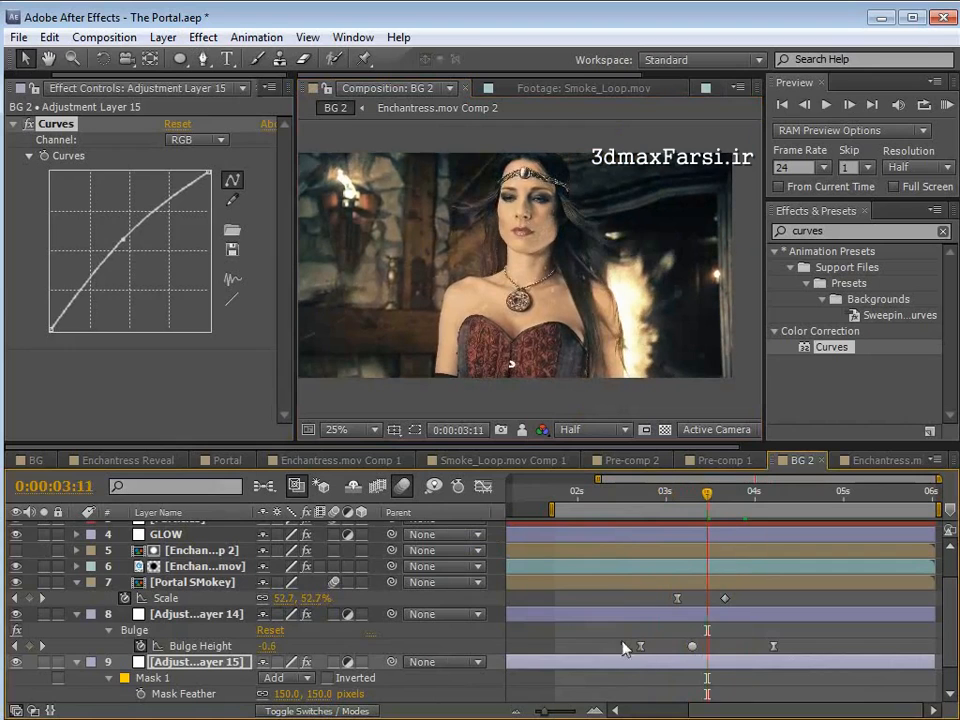
click(692, 646)
drag(705, 650, 746, 650)
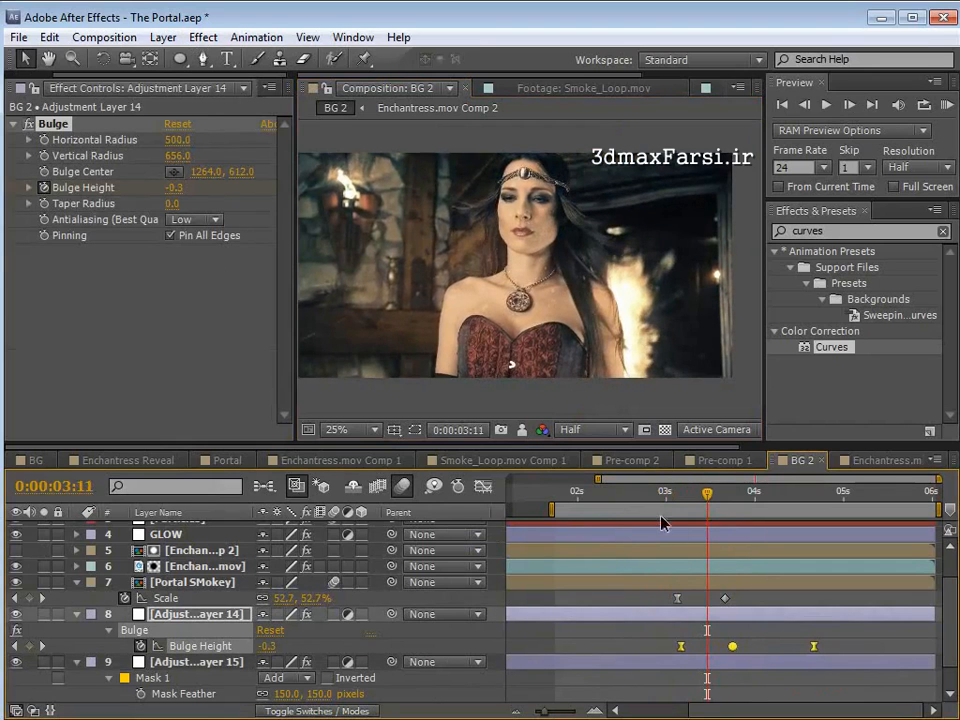
click(650, 494)
drag(650, 500, 753, 552)
click(771, 615)
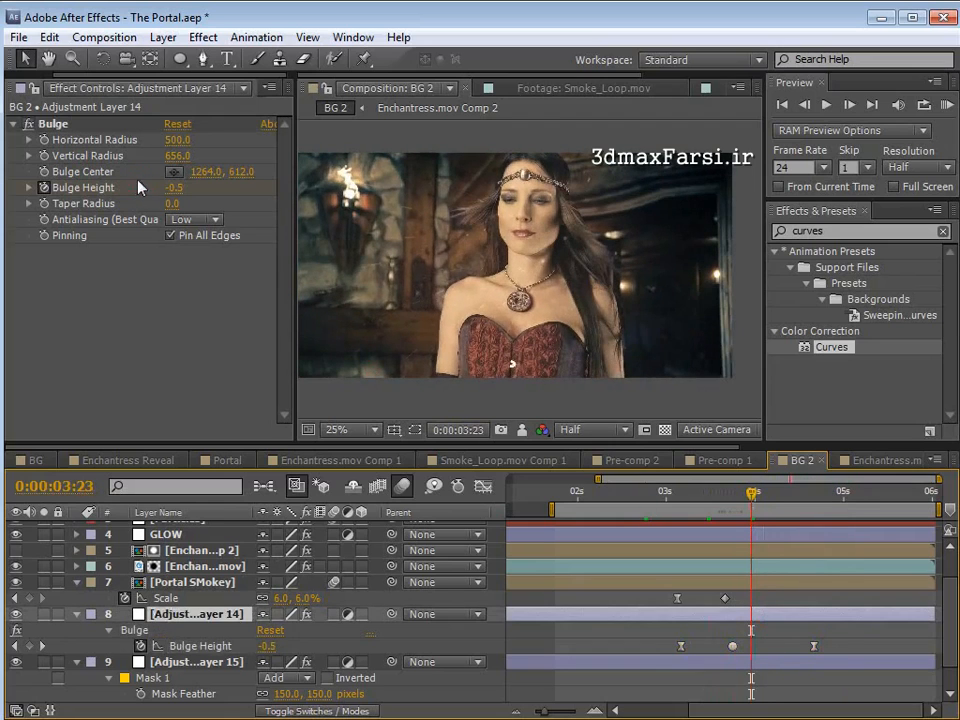
Step: Set the Bulge's Taper Radius to 16 and Vertical Radius to about 728, widen its Horizontal Radius, and save the project
drag(172, 203, 178, 204)
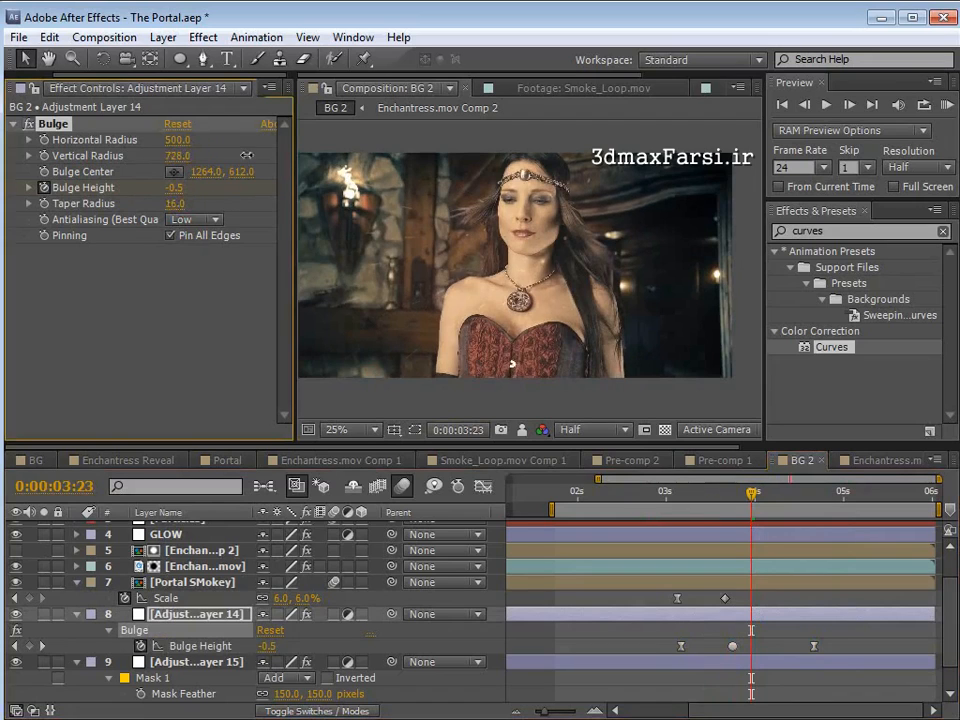
drag(213, 135, 261, 137)
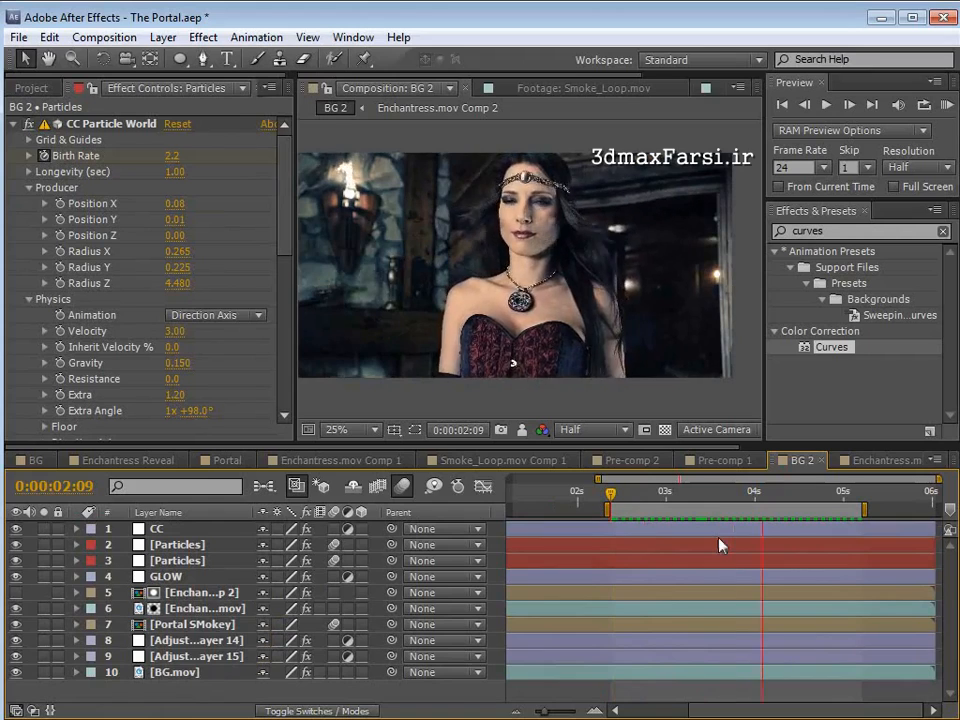
key(ctrl+s)
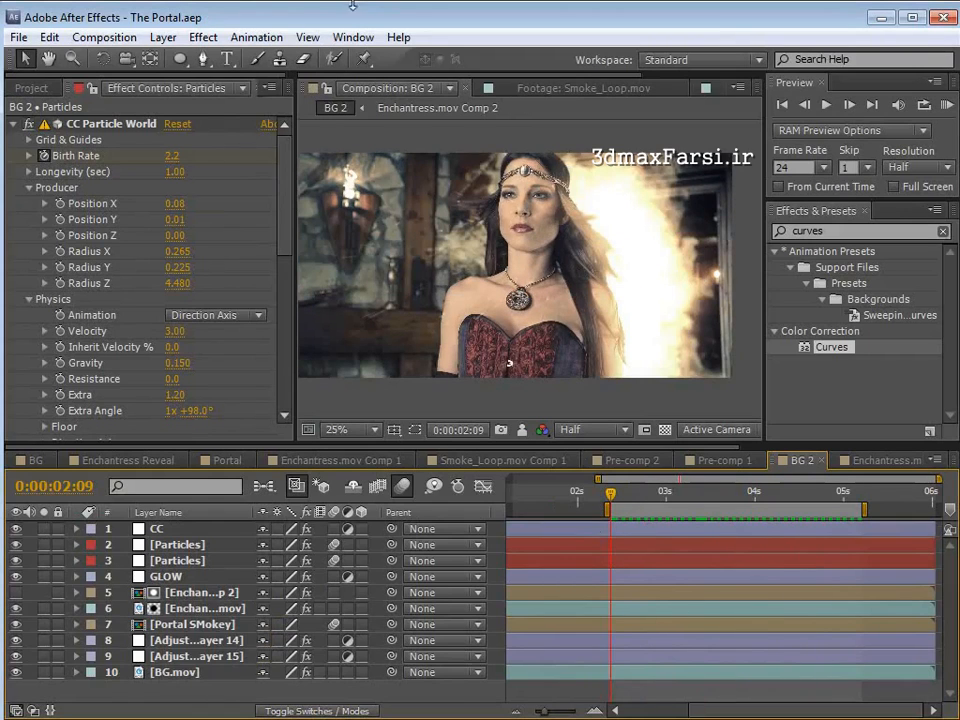
Step: Create a white comp-size solid named Optical Flares
click(162, 37)
mouse_move(155, 60)
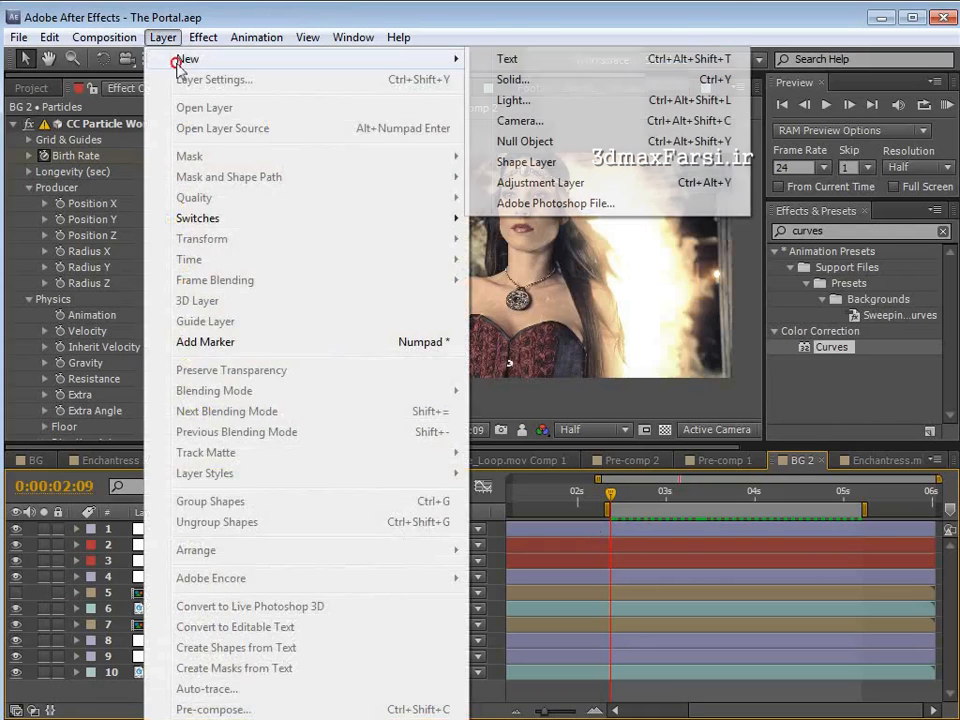
click(512, 80)
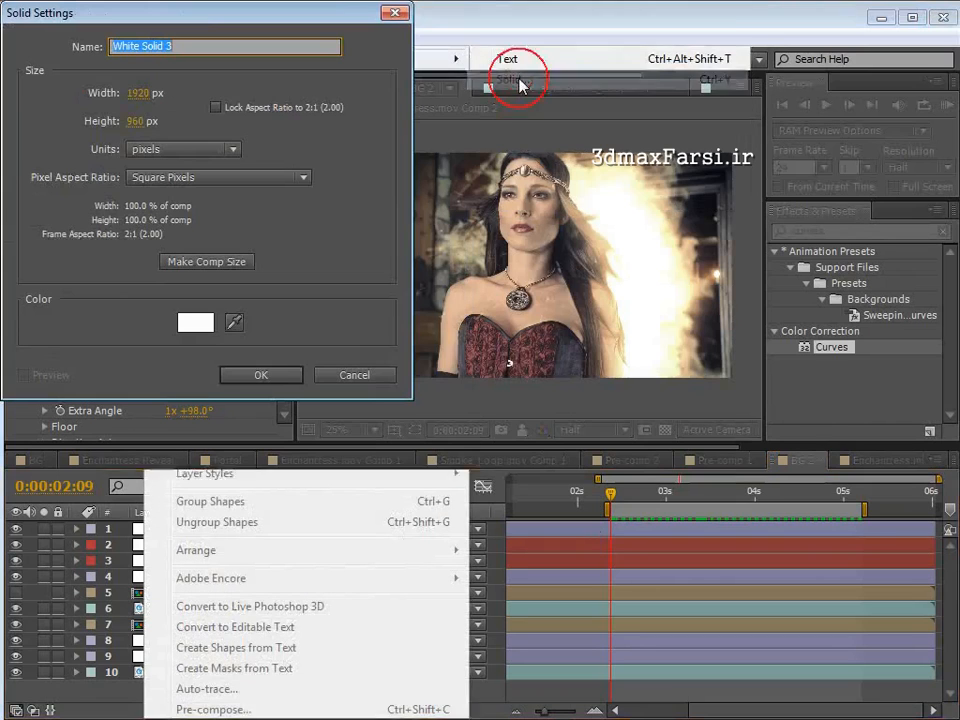
text(Optical Flares)
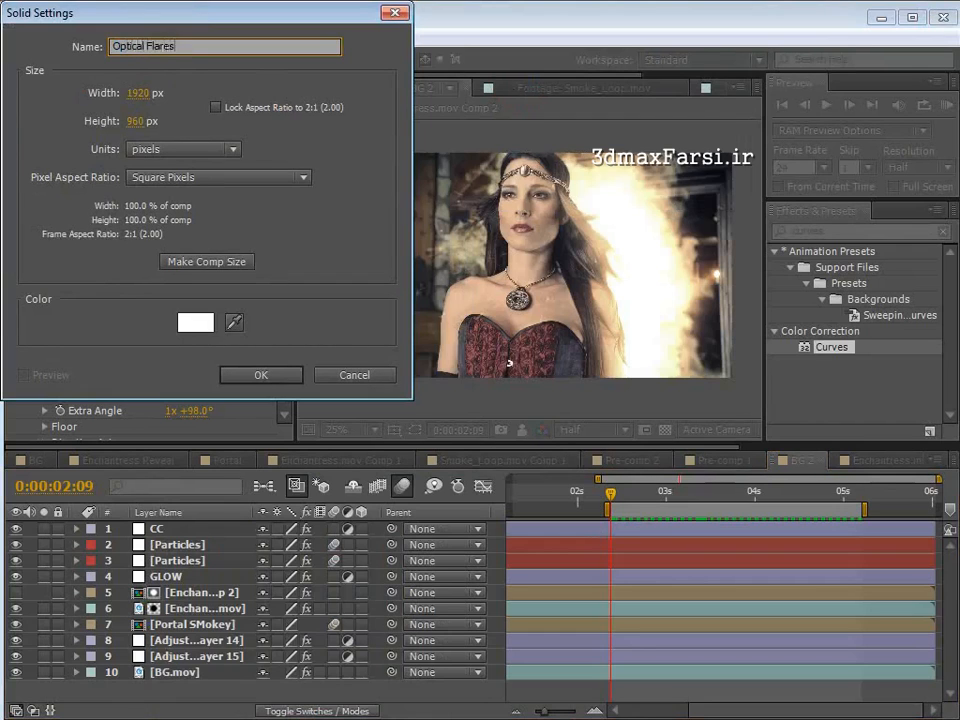
click(281, 379)
Step: Find the Optical Flares effect and apply it to the Optical Flares solid
drag(838, 231, 725, 229)
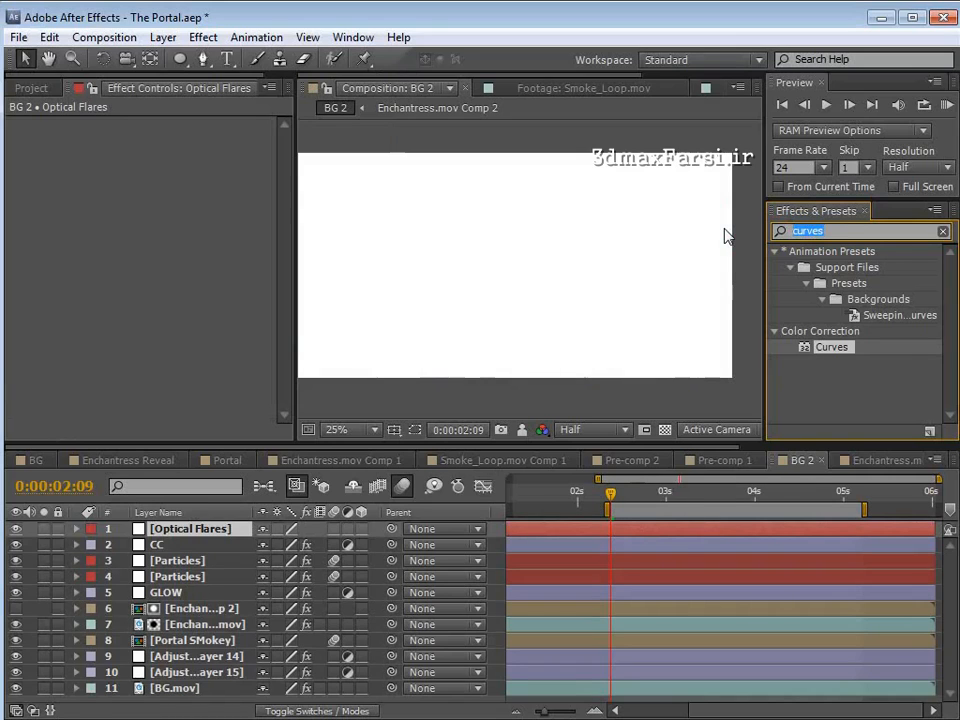
text(Optica)
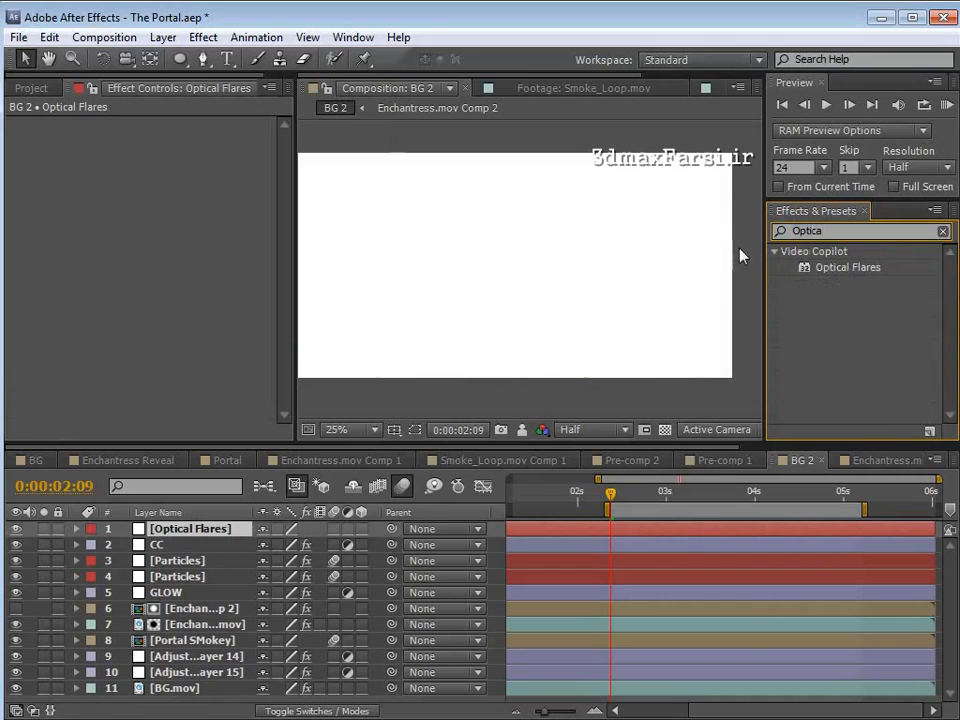
drag(848, 272, 221, 536)
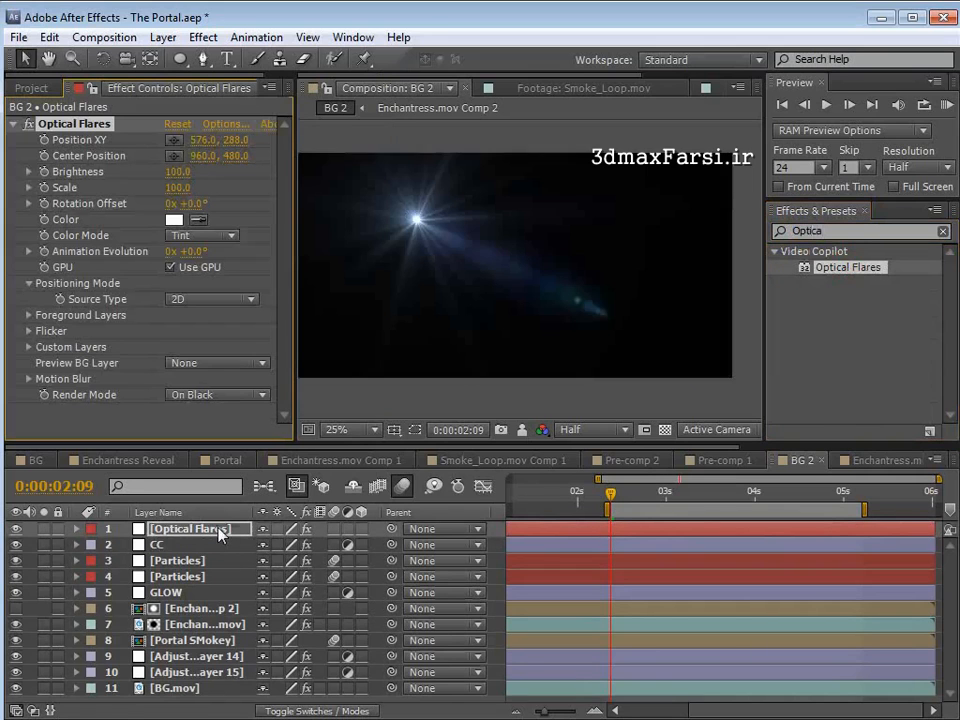
Step: Set the Optical Flares layer's blending mode to Screen and move the flare to 1920, 312 at the frame's right edge
key(F4)
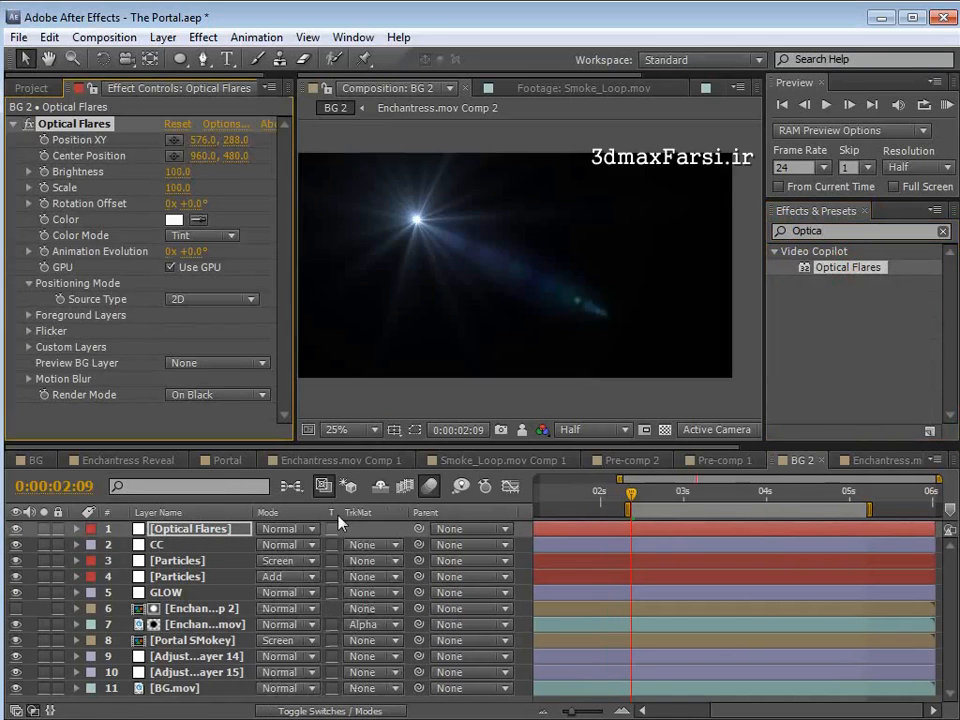
click(300, 529)
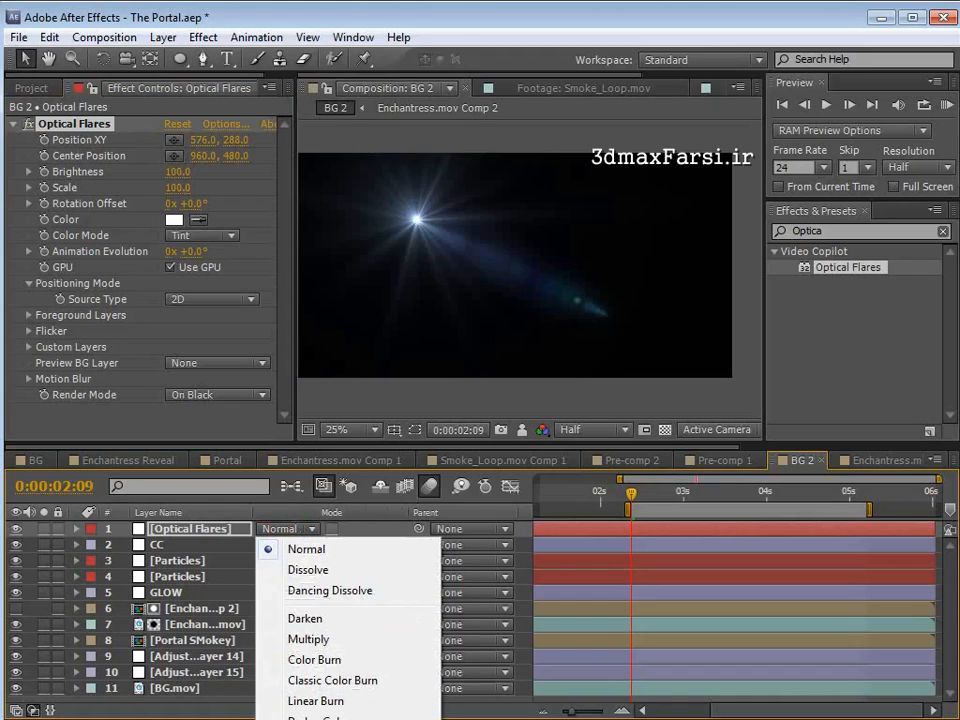
click(307, 718)
click(80, 122)
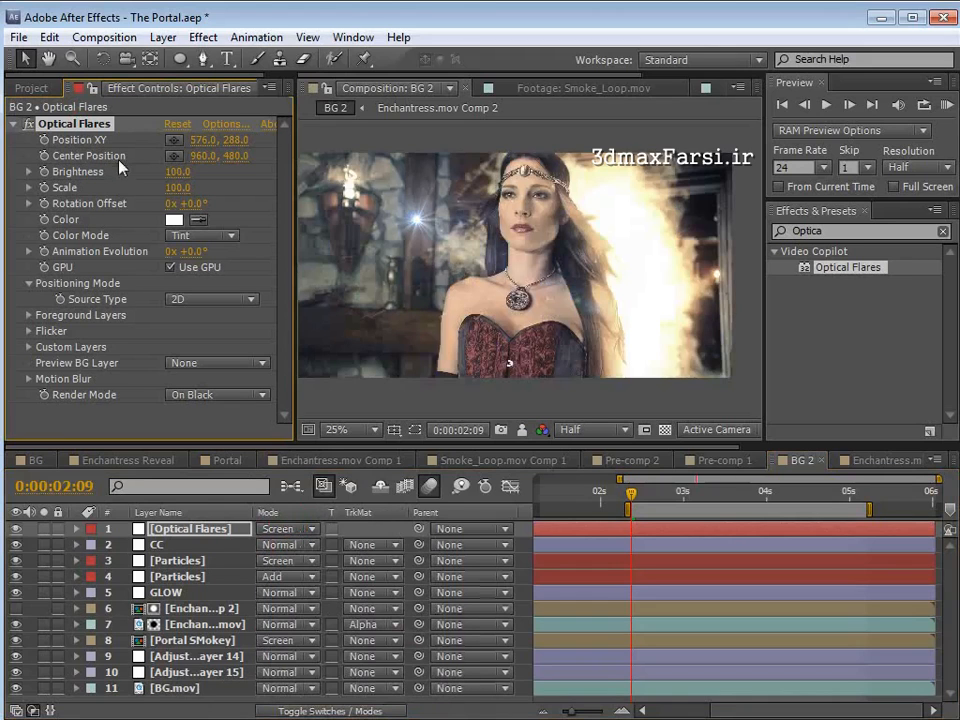
drag(400, 232, 735, 228)
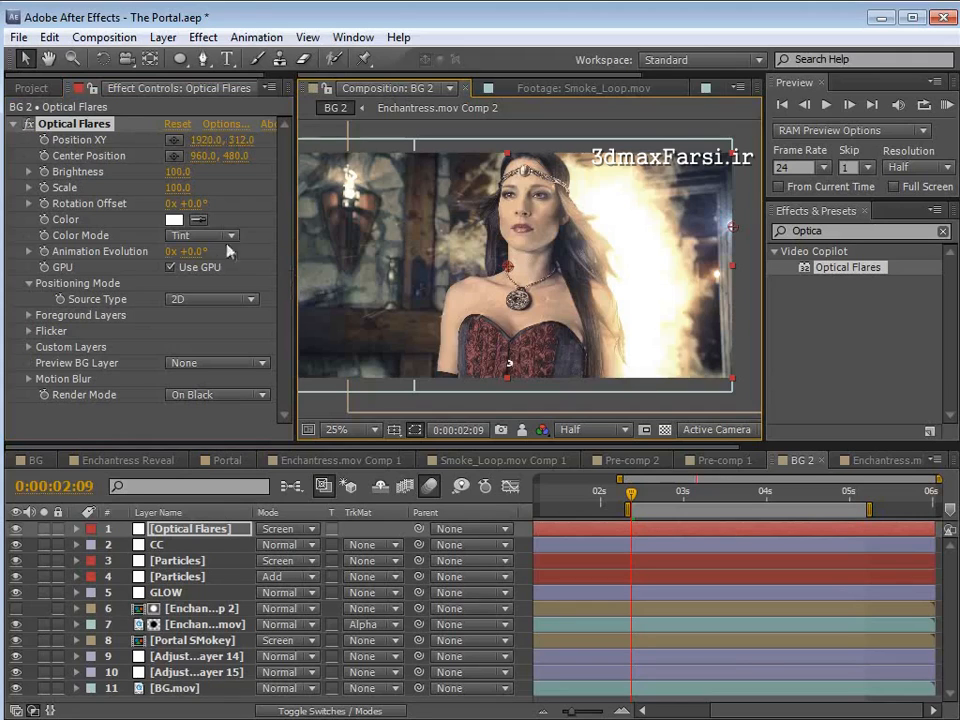
Step: Open the flare's options and hide the Editor panel to enlarge the preset browser
click(217, 130)
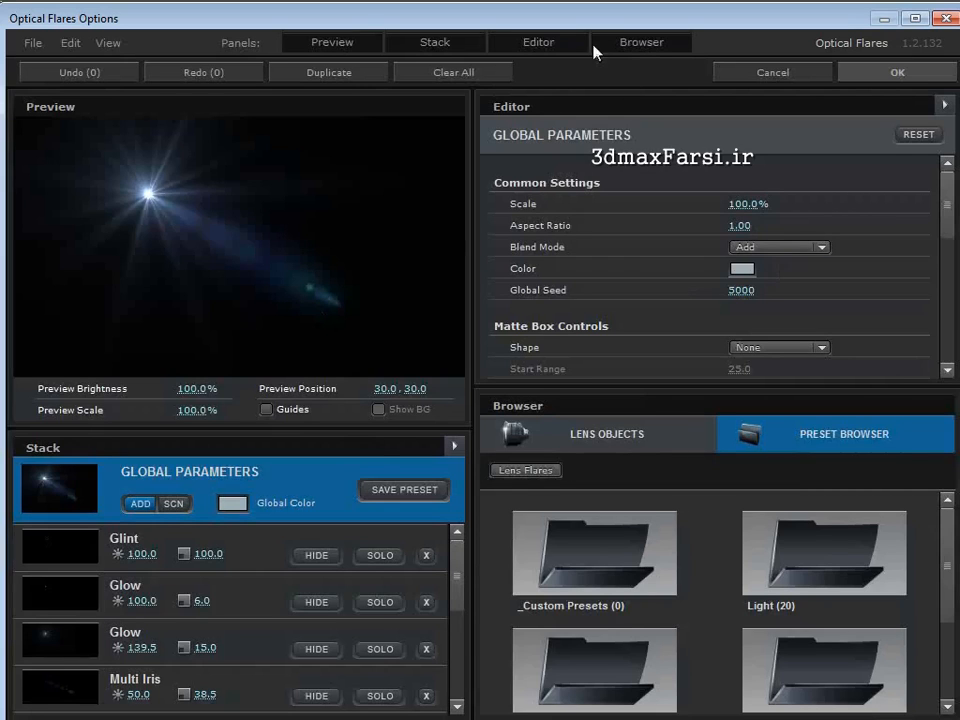
click(539, 44)
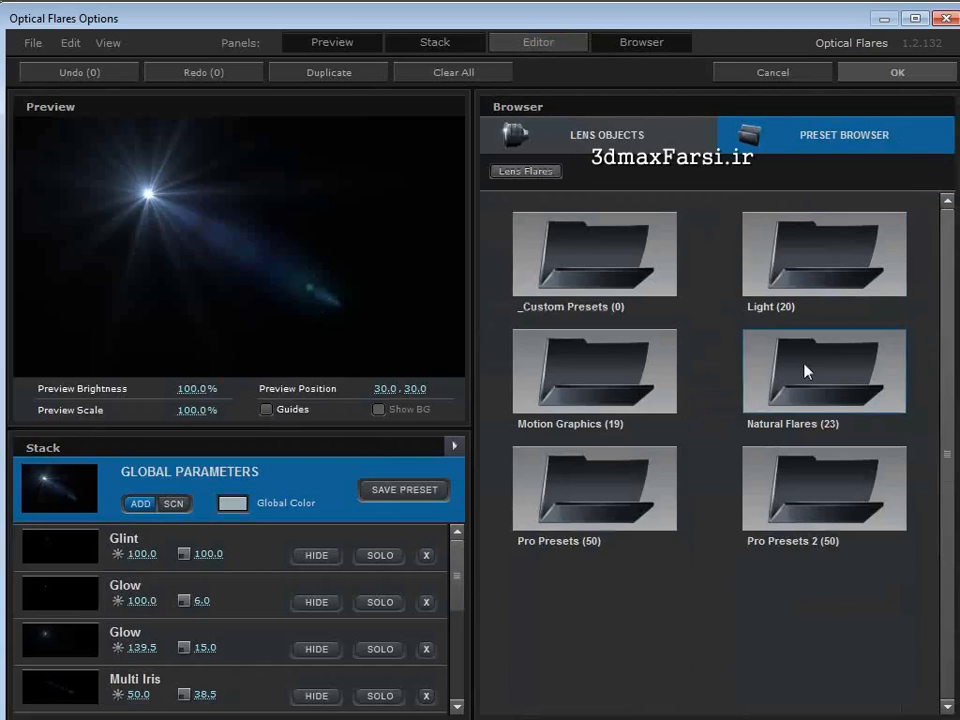
Step: Try the Dirty Glass and Dirty Anamorphic presets from Motion Graphics and the Bay preset from Natural Flares
click(654, 358)
drag(957, 283, 943, 413)
click(806, 288)
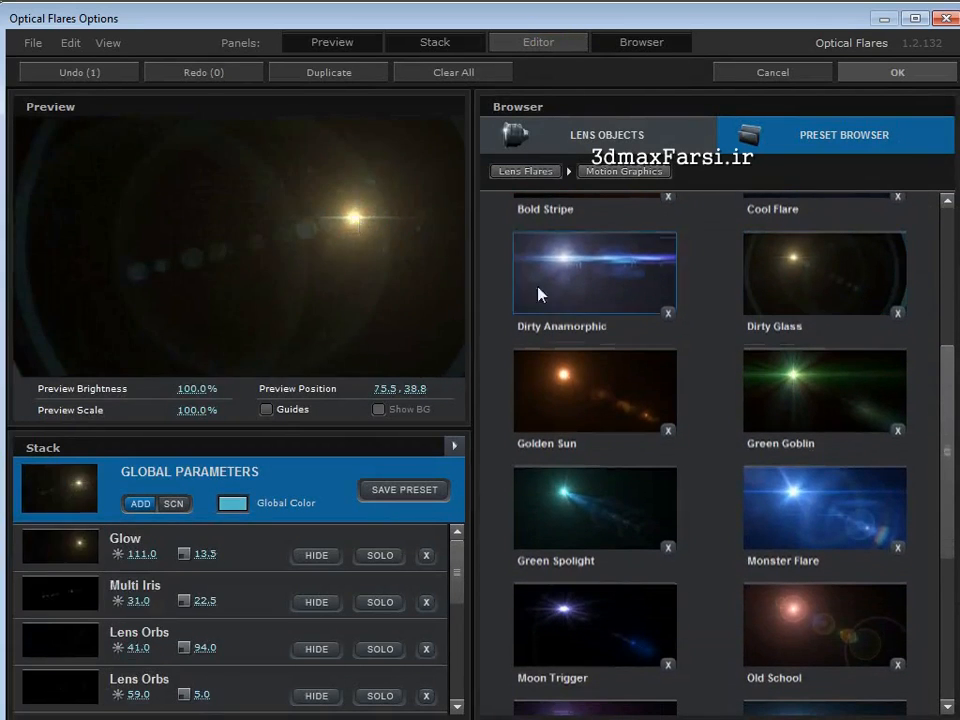
click(540, 294)
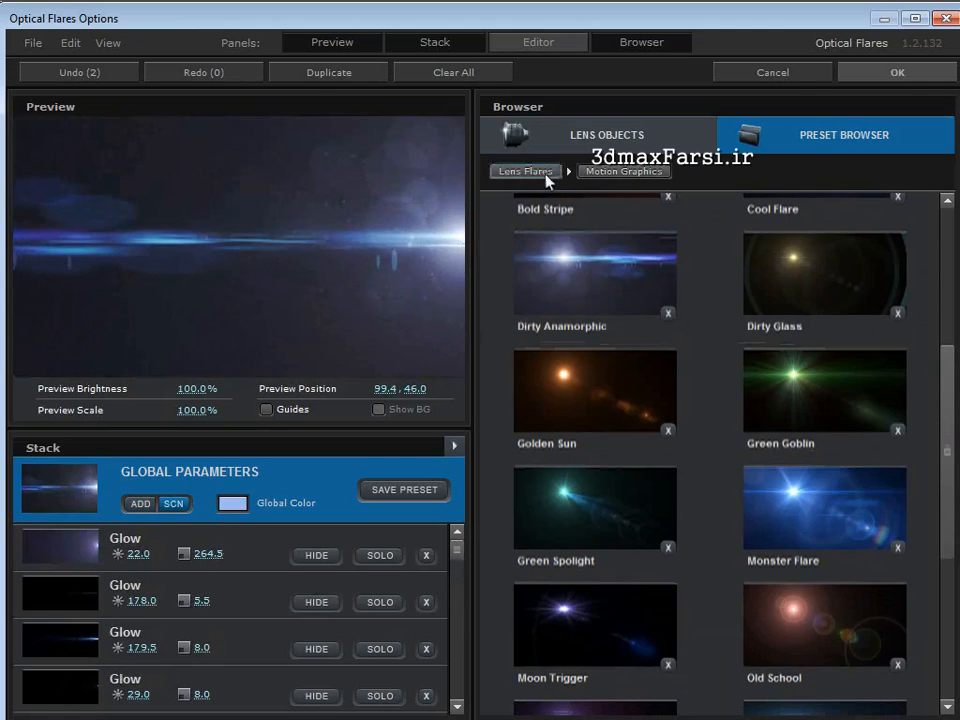
click(546, 174)
click(782, 349)
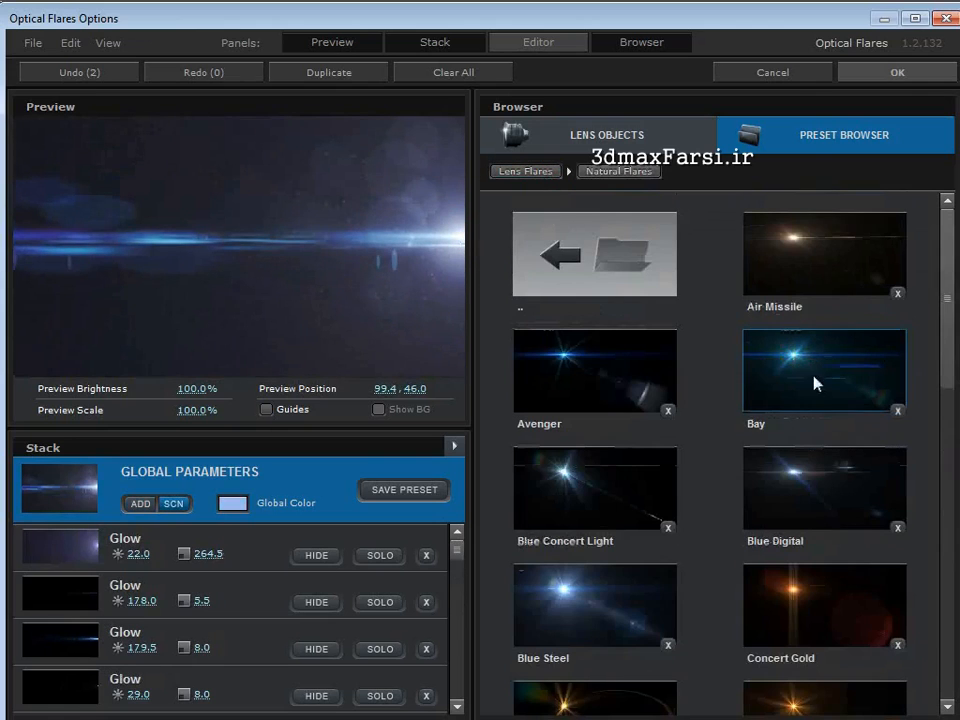
click(815, 383)
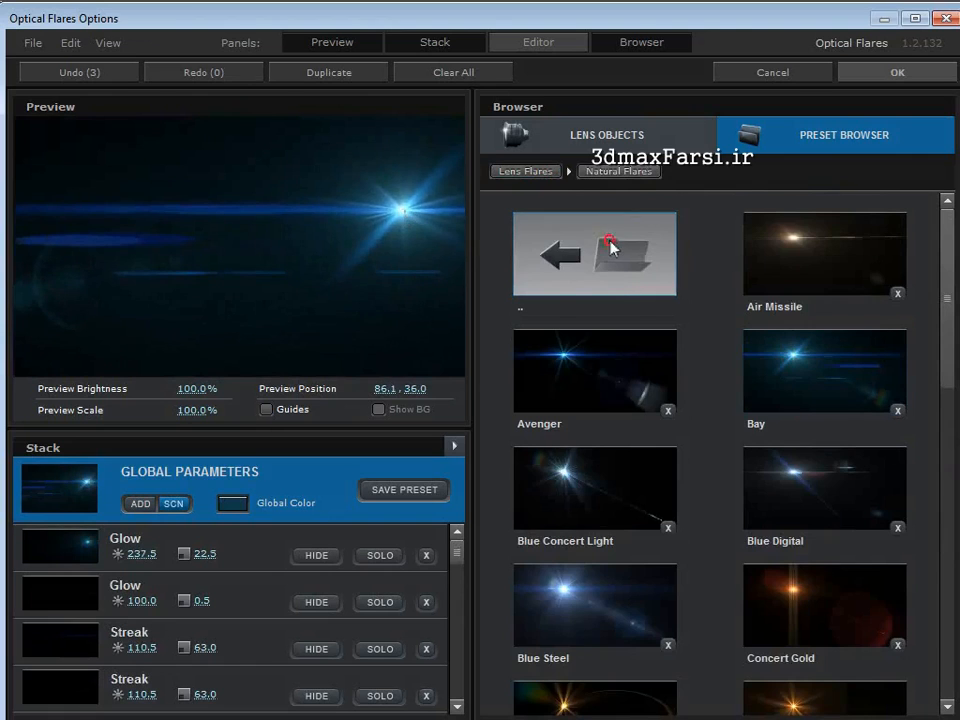
Step: Load the blue-violet horizontal streak preset from the Light folder and shift its preview position to 91.3, 47.1
click(612, 248)
click(760, 285)
drag(947, 280, 944, 386)
click(602, 441)
drag(372, 212, 437, 240)
Step: Add a Lens Orbs object to the flare, check it at another preview position, and accept the flare options
click(636, 139)
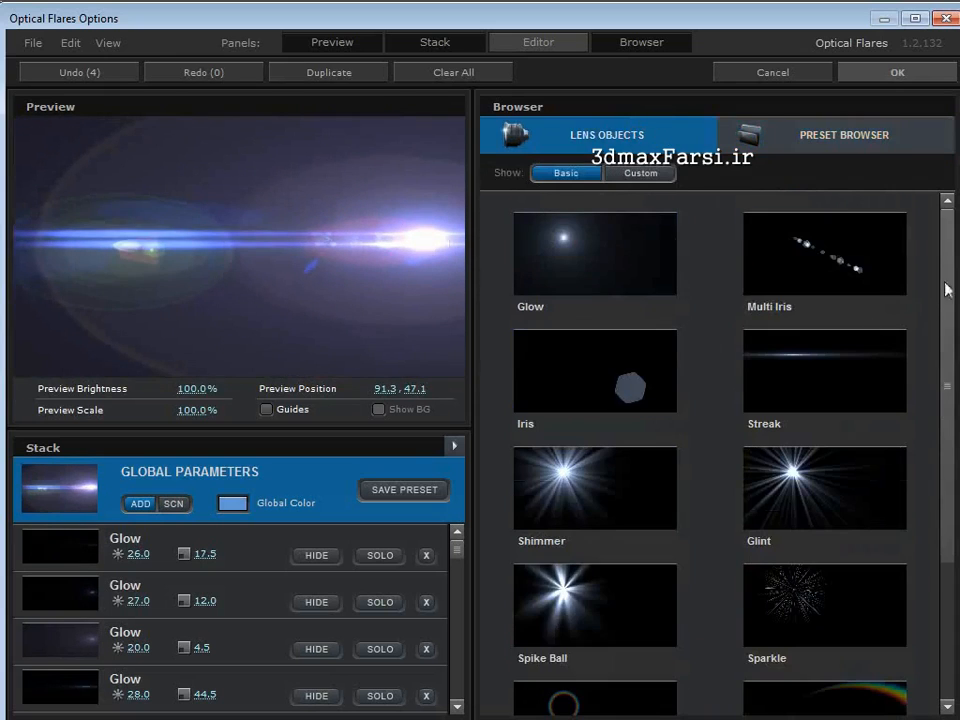
drag(948, 289, 928, 433)
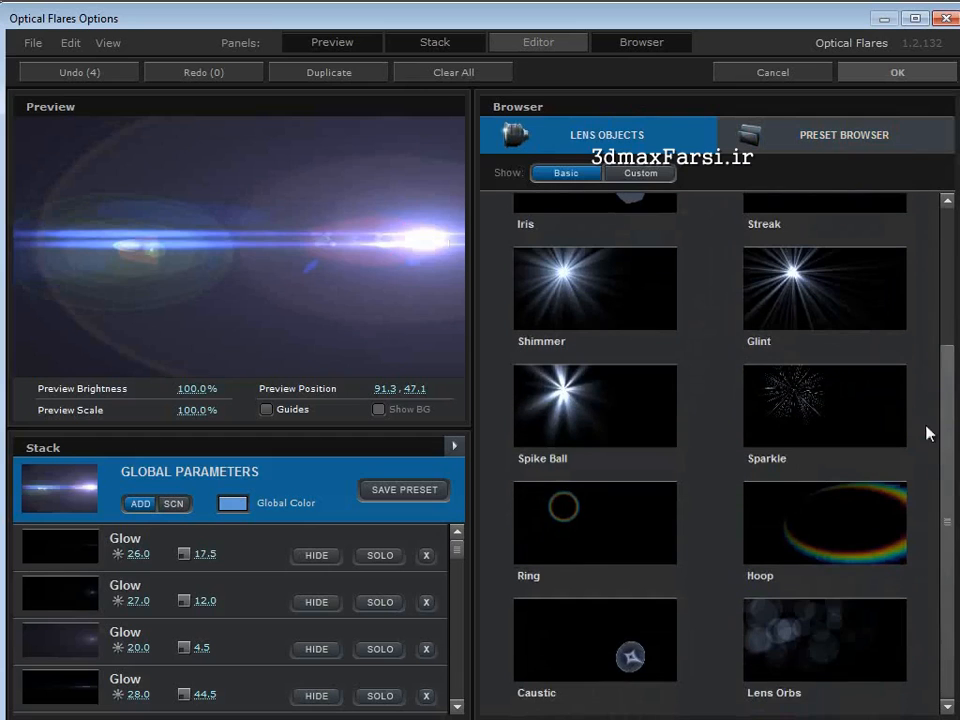
click(792, 655)
drag(392, 261, 380, 171)
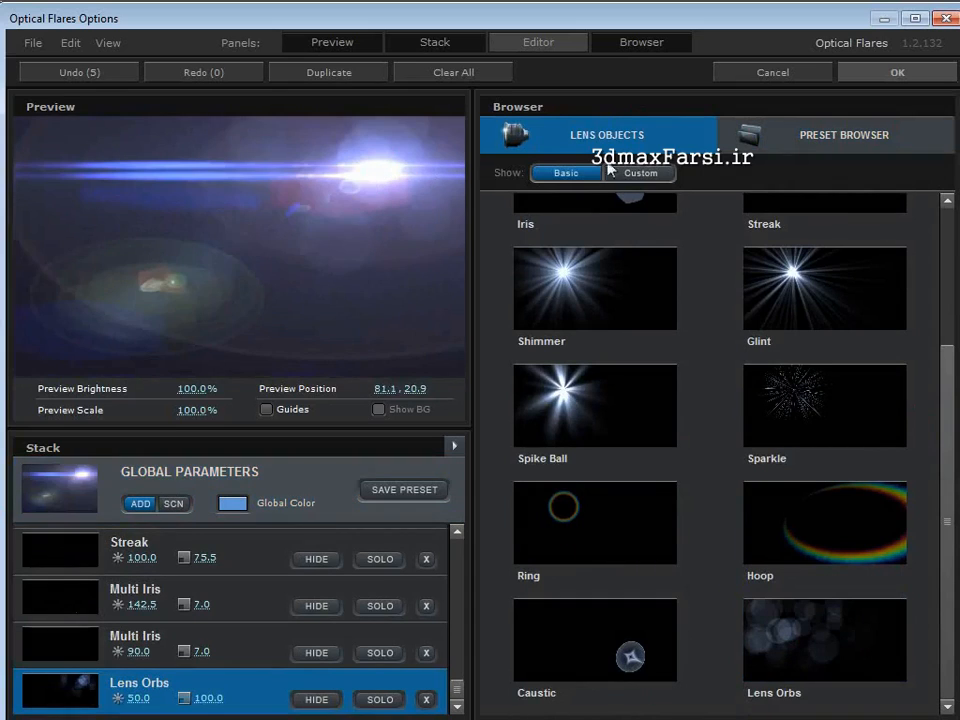
click(885, 78)
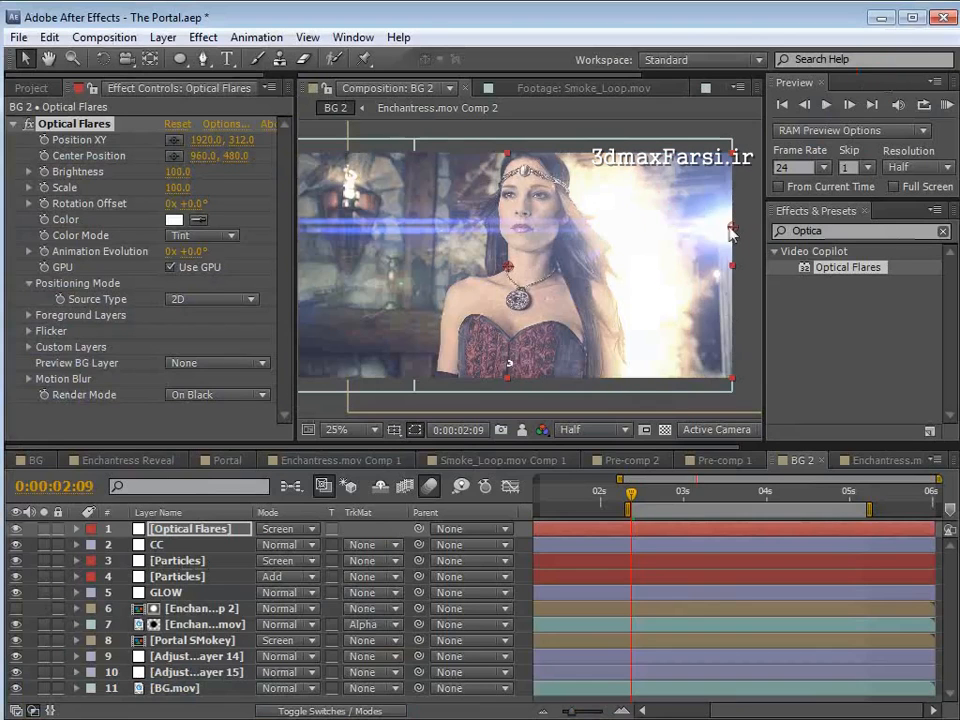
Step: Move the flare to 1972, 272, just outside the frame beside the portal, and tint it warm tan CB9574
drag(748, 228, 750, 226)
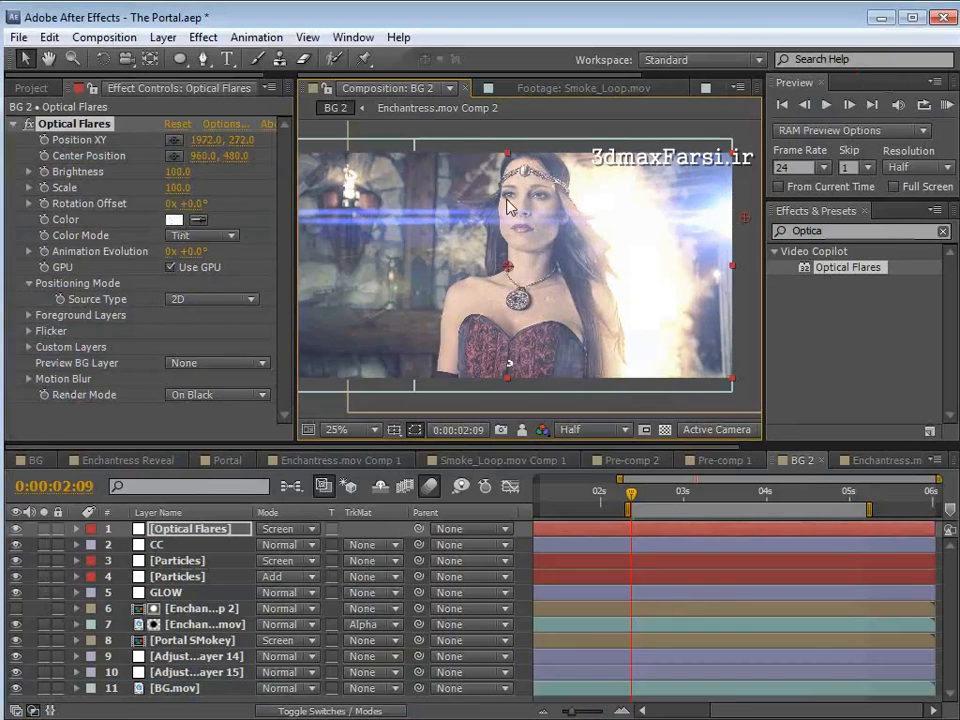
click(174, 221)
drag(281, 278, 283, 270)
drag(93, 54, 90, 54)
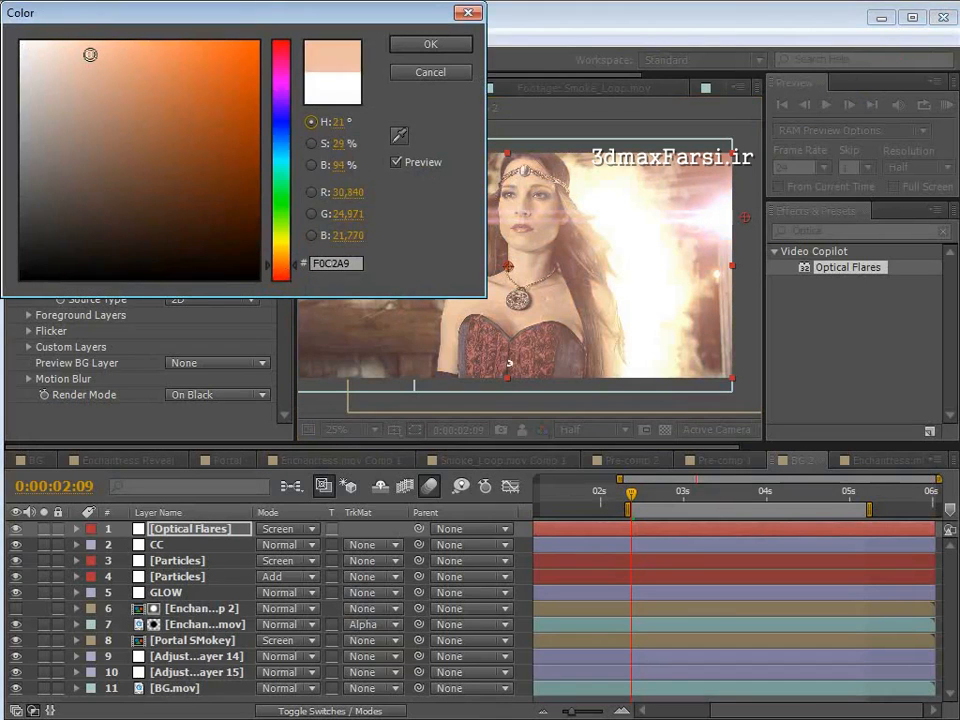
click(448, 52)
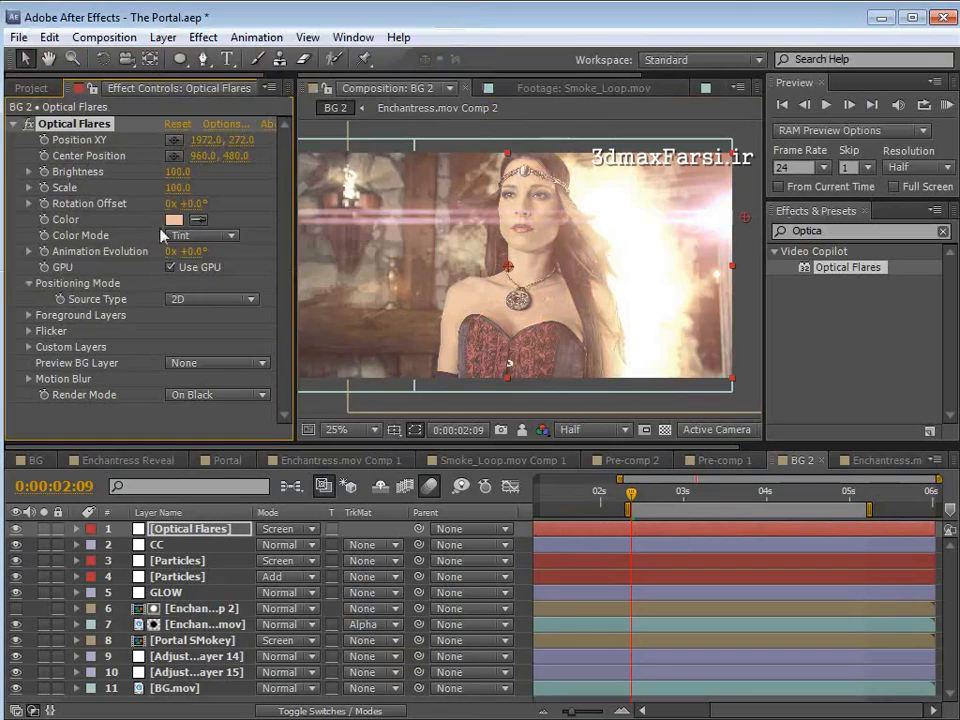
click(174, 221)
drag(282, 274, 280, 272)
drag(105, 73, 121, 89)
click(430, 45)
Step: Add a Curves effect that darkens the flare's midtones, plus a Tint effect with the amount at 40%
click(208, 37)
click(341, 214)
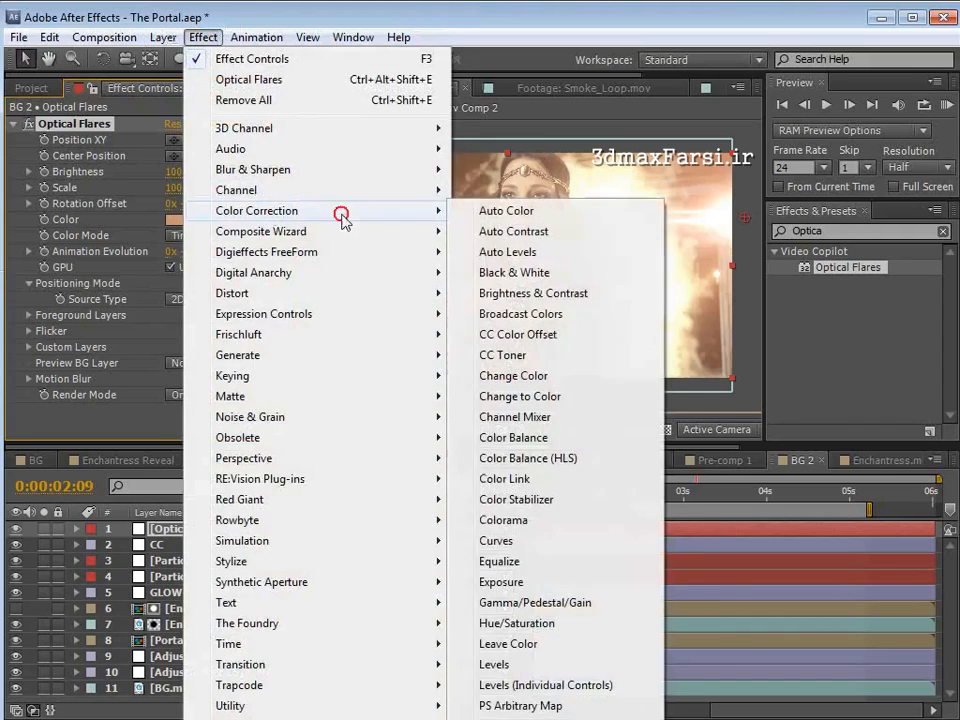
click(500, 540)
drag(132, 341, 143, 366)
click(203, 37)
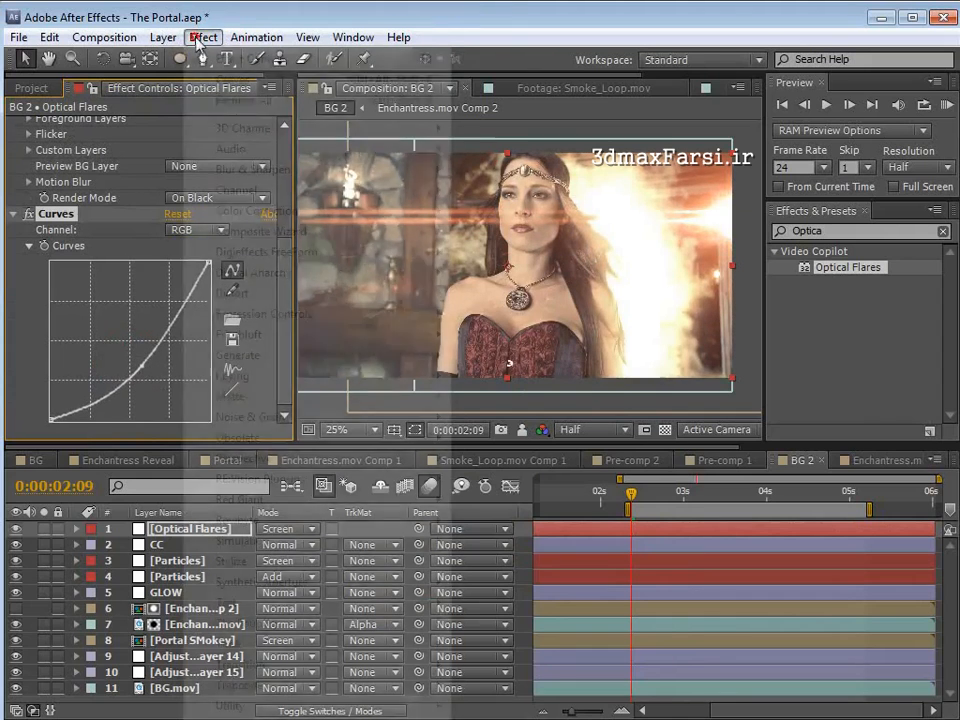
click(262, 210)
click(490, 719)
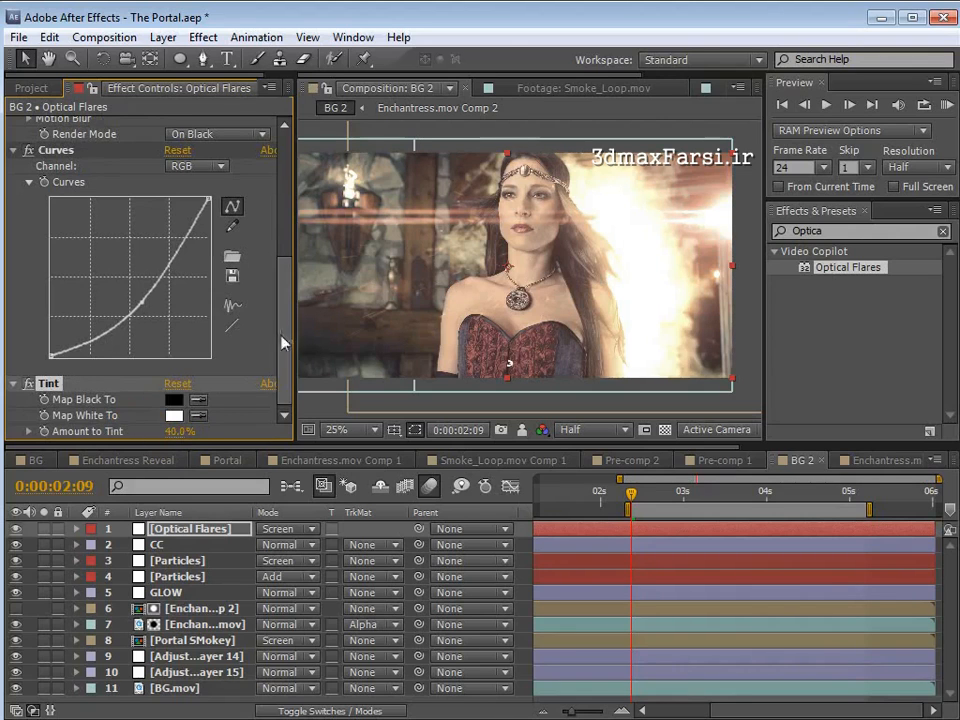
Step: Set the flare's color to BF9568 and ease the Curves midpoint slightly back toward the diagonal
scroll(213, 219, up, 5)
click(176, 219)
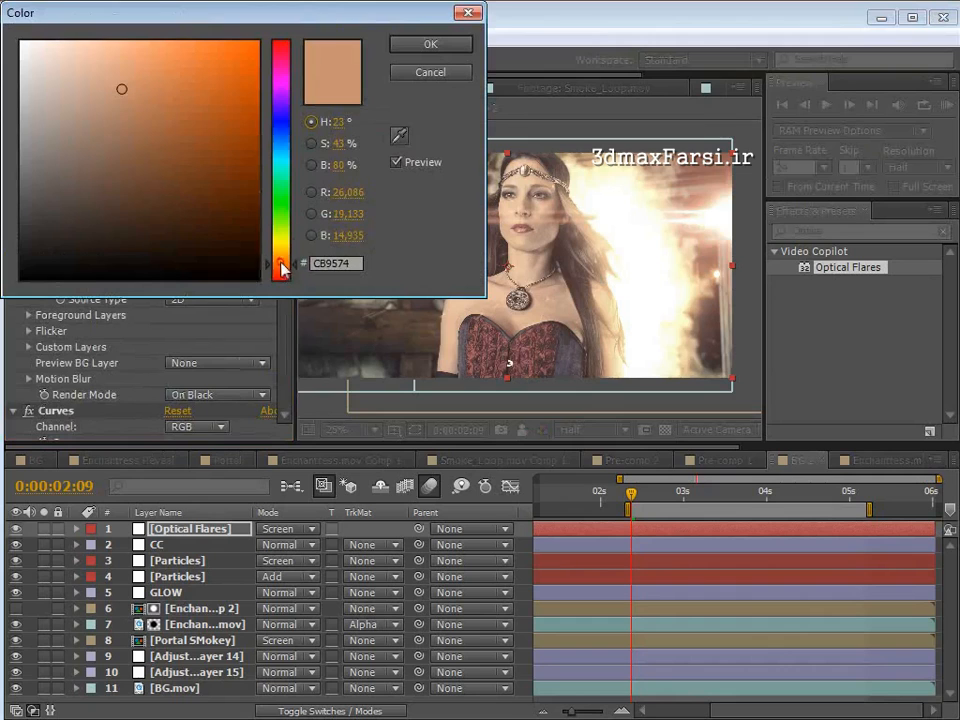
drag(282, 268, 283, 265)
drag(124, 93, 128, 100)
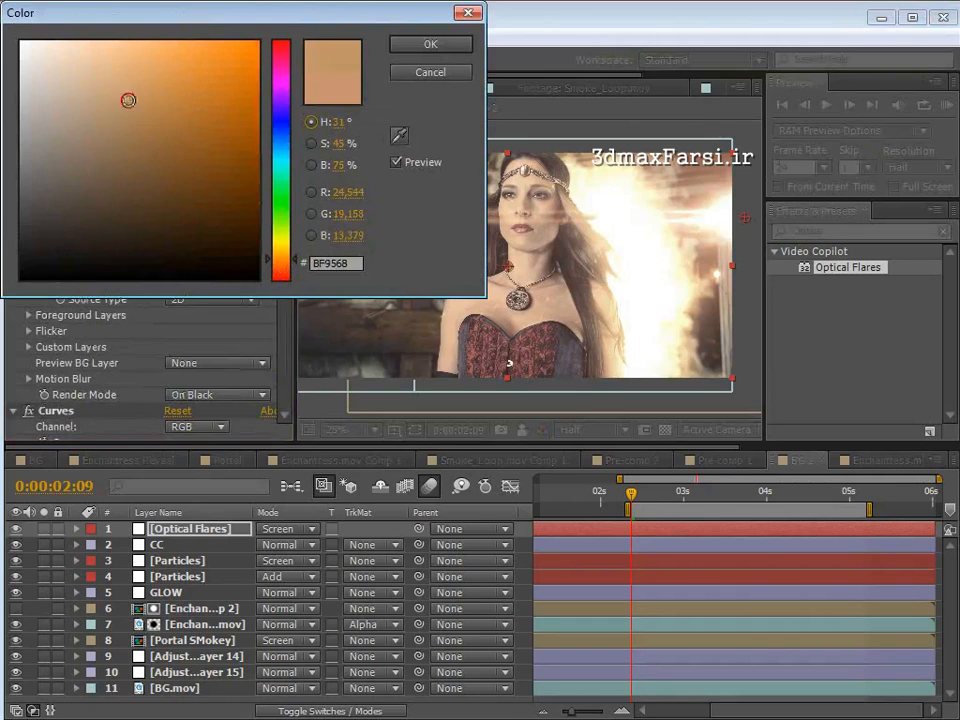
click(410, 42)
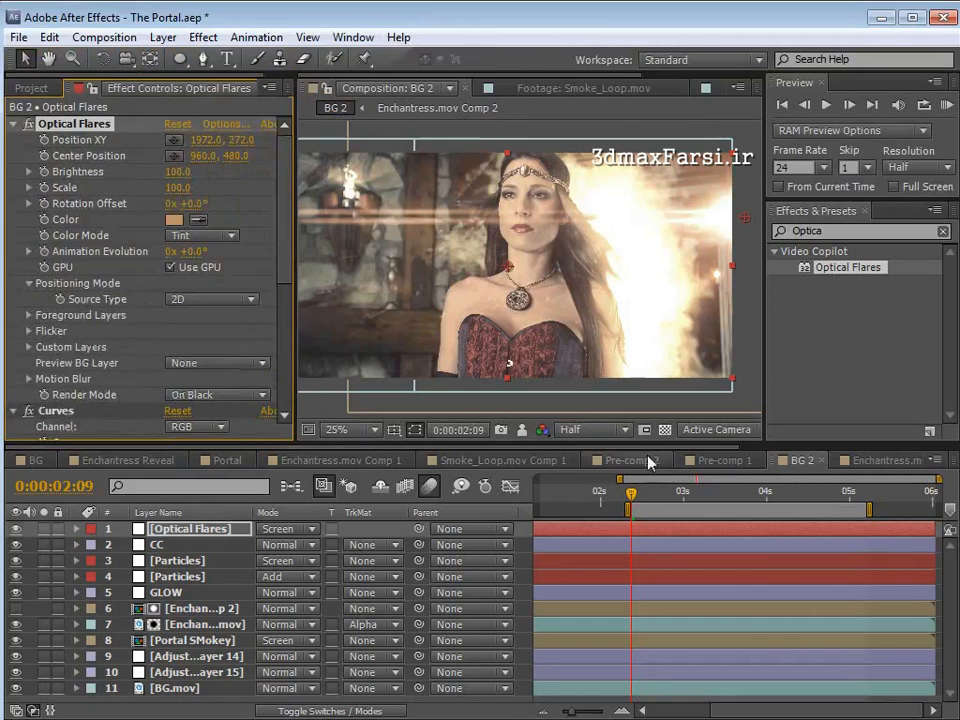
scroll(148, 390, down, 5)
drag(141, 353, 134, 349)
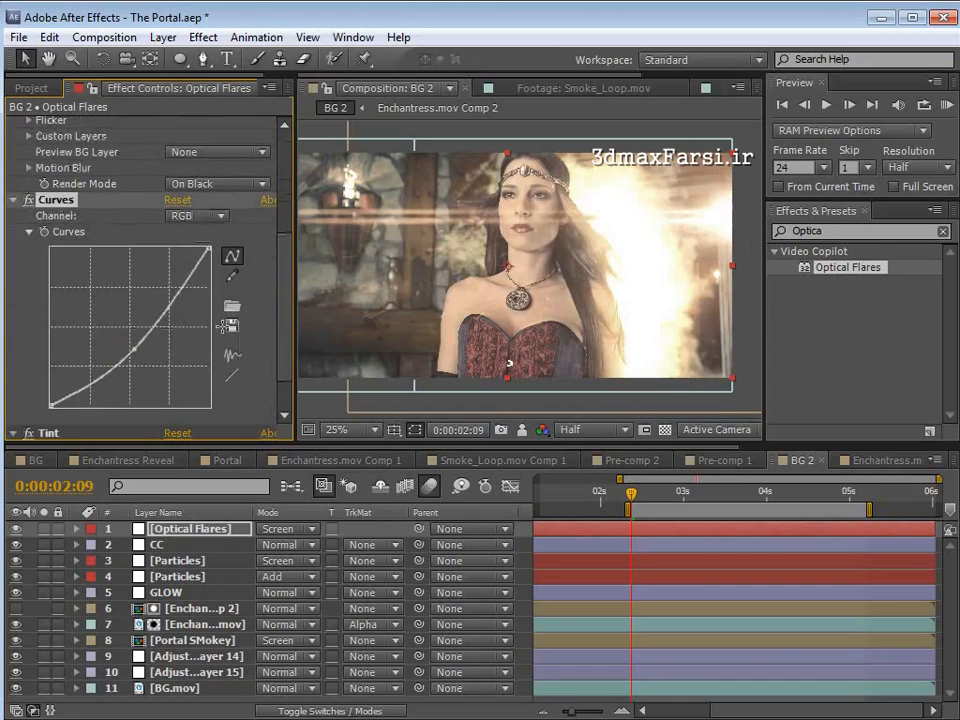
scroll(275, 358, up, 5)
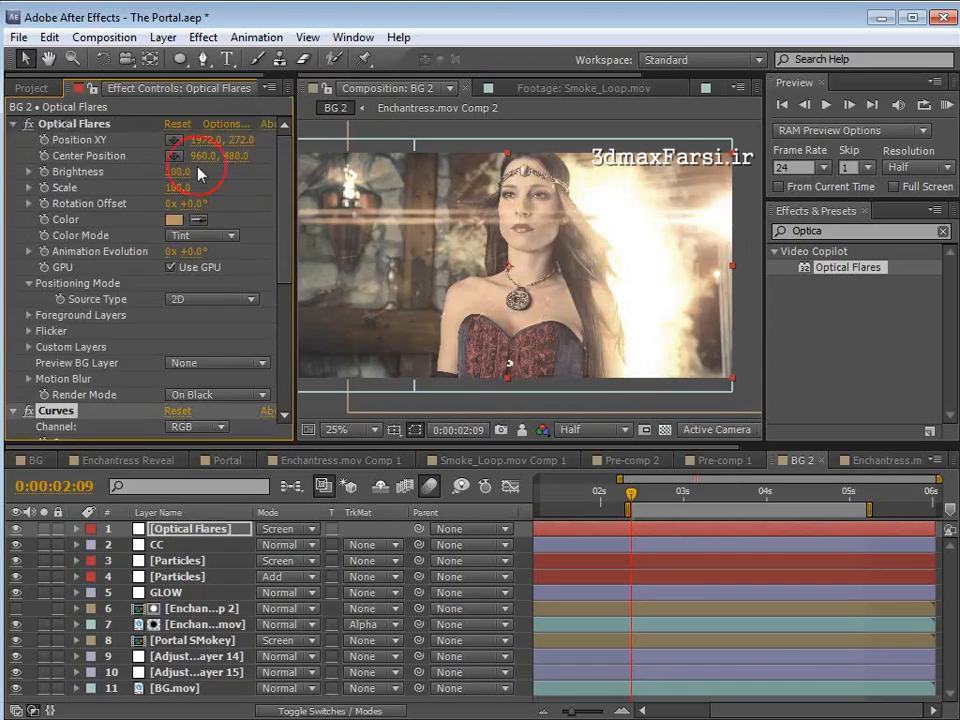
Step: Solo the flare layer and start keyframing its Brightness, Scale and Position XY at 0:00:02:09
click(43, 528)
click(75, 124)
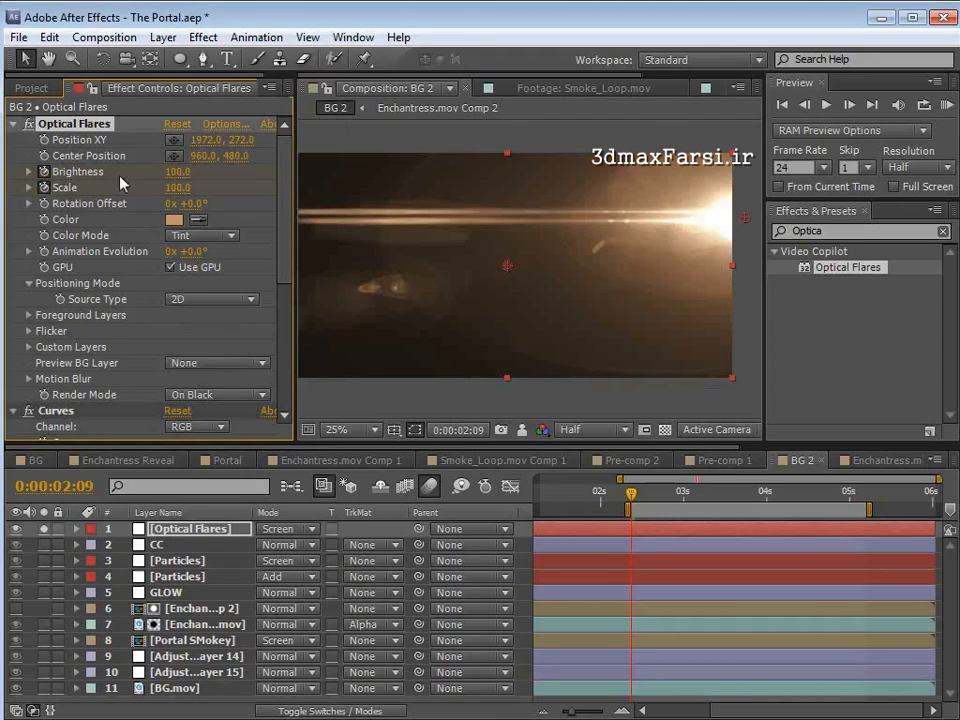
key(u)
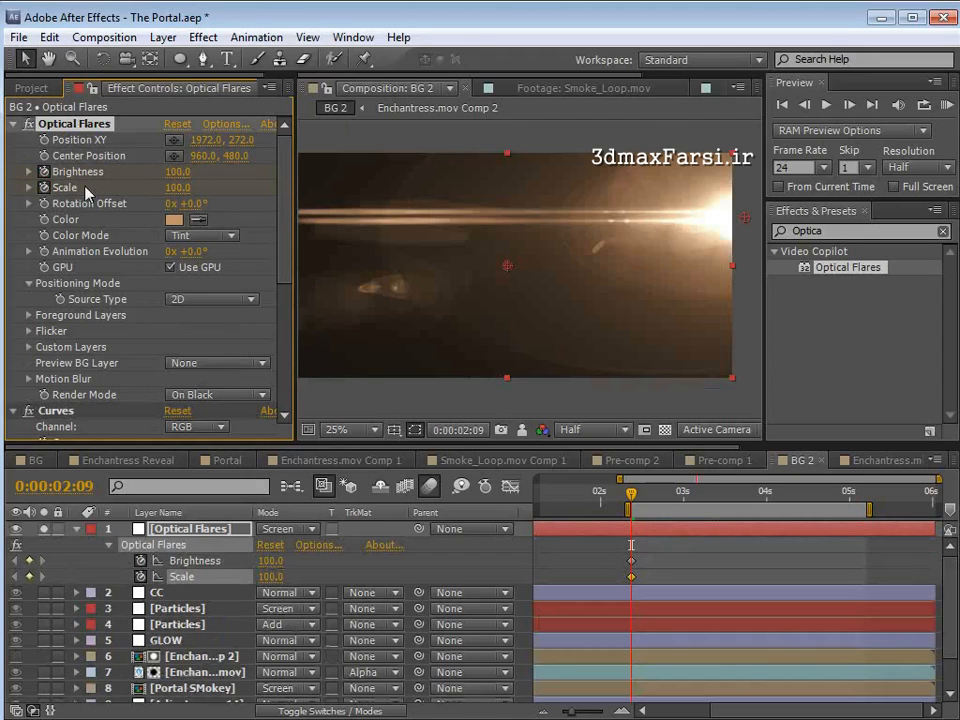
click(44, 140)
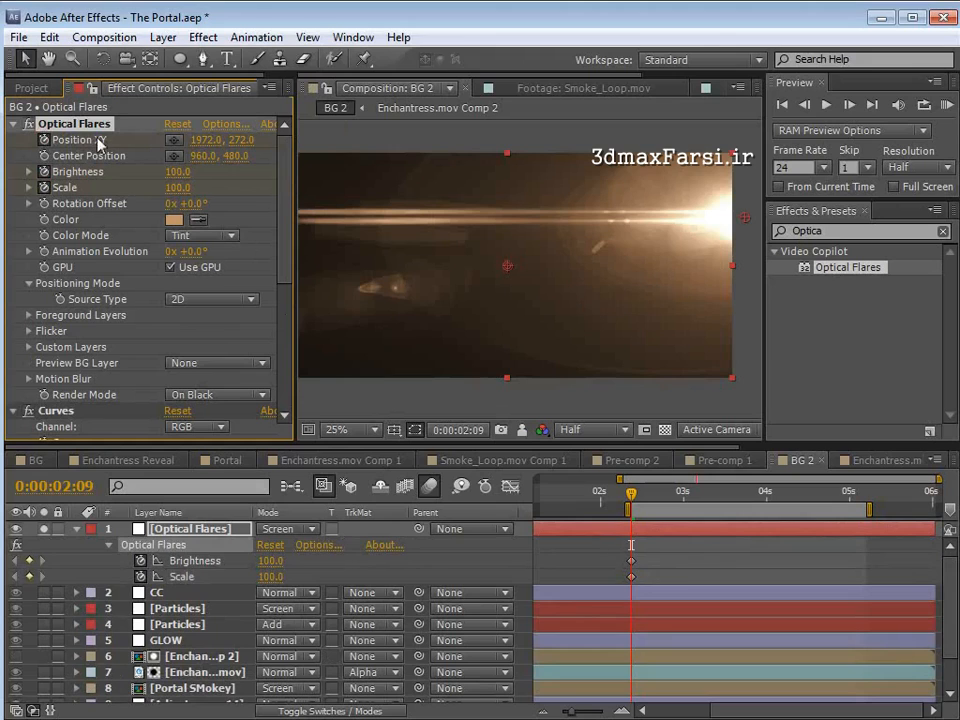
Step: Keyframe the flare's Position XY at 2016, 588 at 0:00:03:03 and start the work area just before the first keyframe
drag(633, 497, 694, 497)
drag(750, 228, 758, 298)
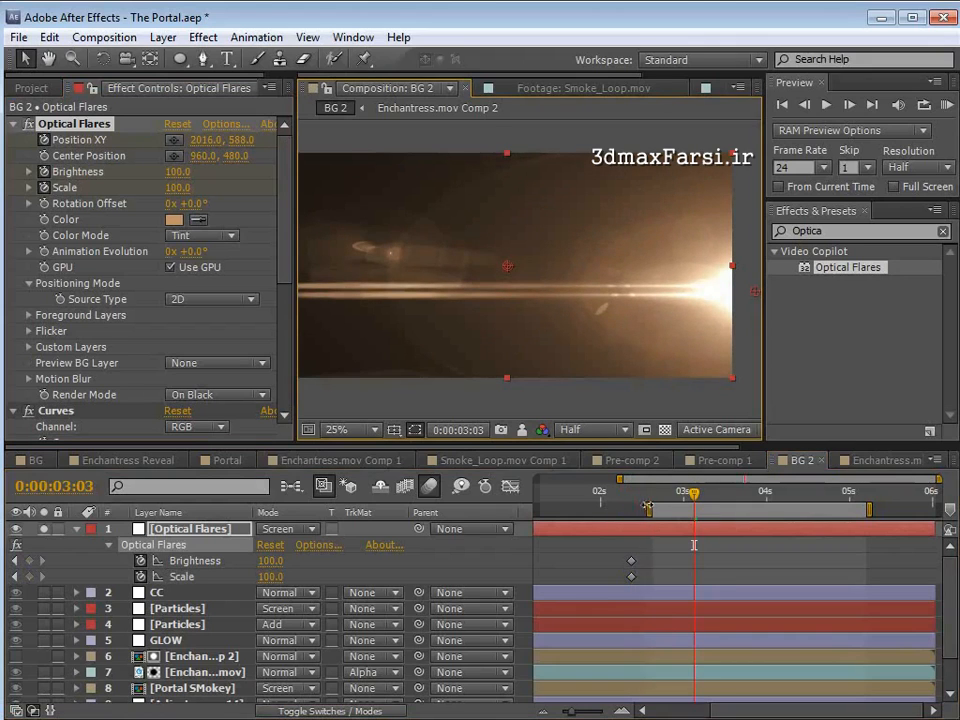
mouse_move(632, 508)
mouse_down()
mouse_move(672, 509)
mouse_move(631, 509)
mouse_up()
Step: Keyframe the flare's Brightness at 0 at 0:00:02:09 and 80 at 0:00:02:16
click(270, 561)
key(Return)
key(space)
drag(265, 560, 270, 560)
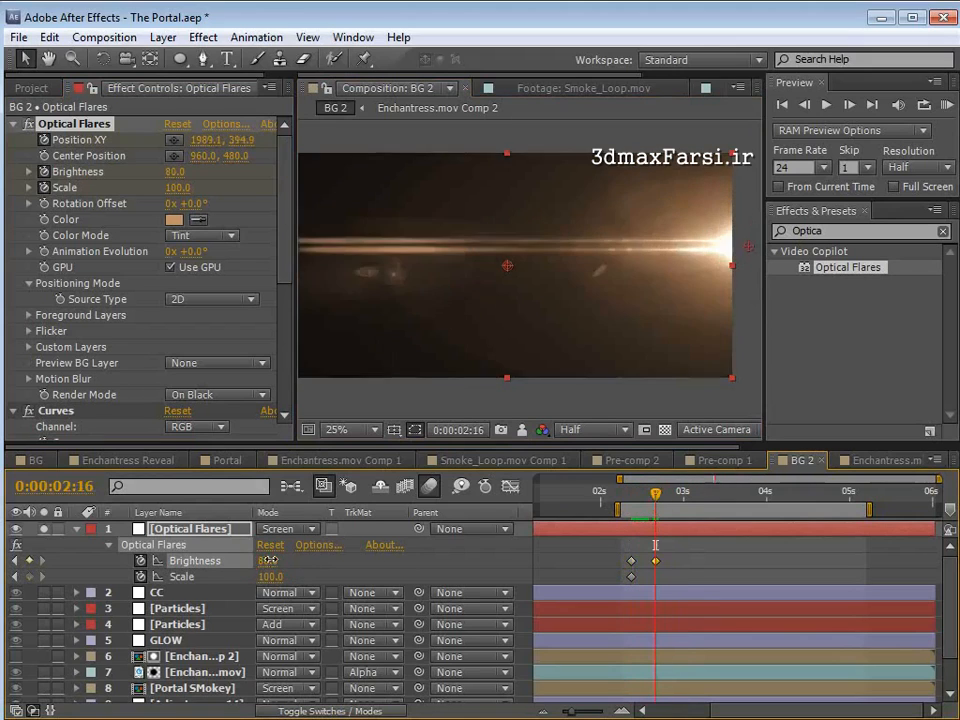
Step: Fade the flare's Brightness to 0 with a keyframe aligned to the last position keyframe at 0:00:03:03, and check the fade
drag(657, 495, 687, 504)
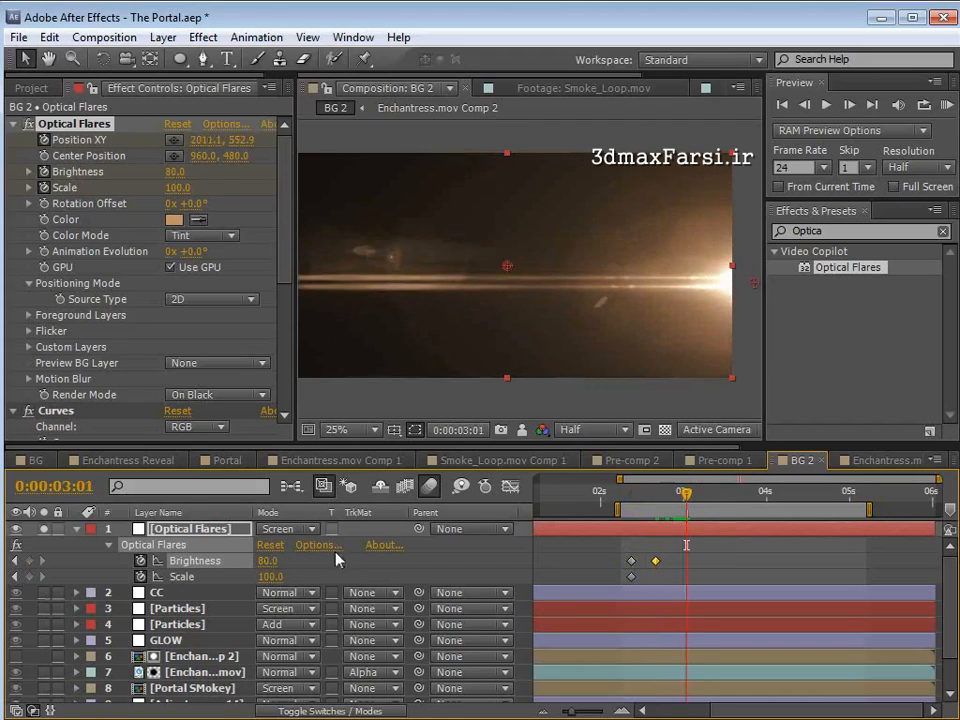
text(0)
key(Return)
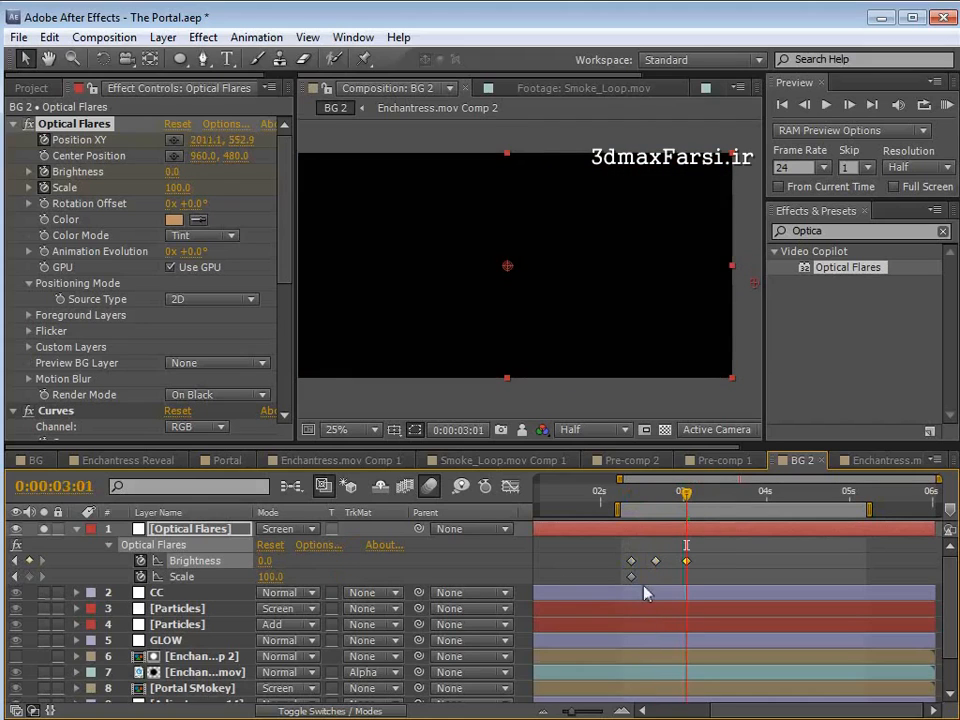
key(u)
drag(686, 577, 692, 578)
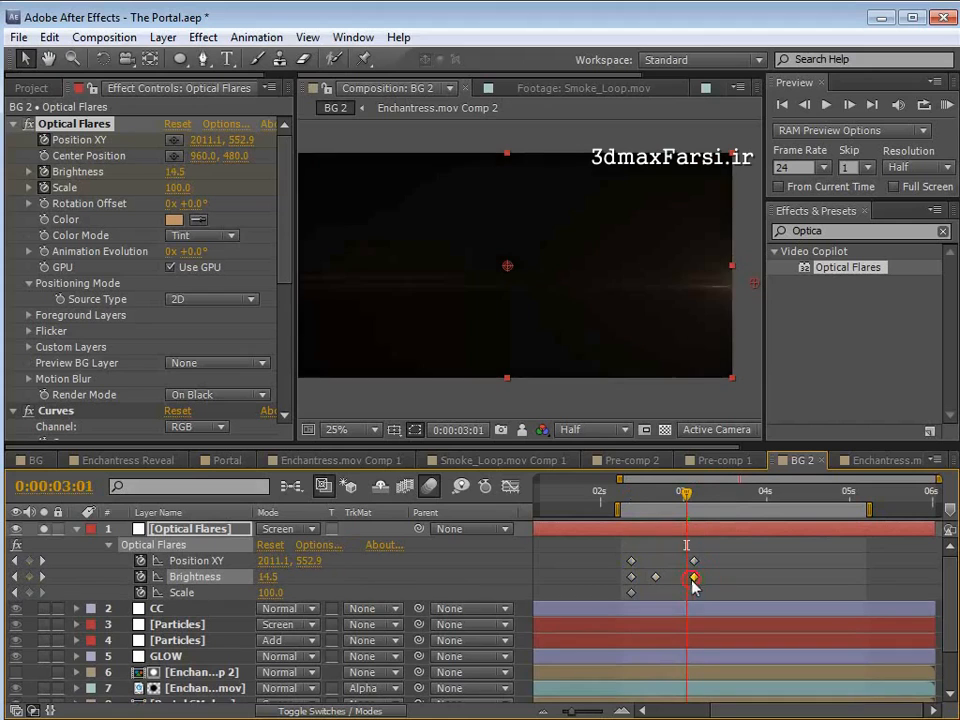
drag(622, 500, 653, 546)
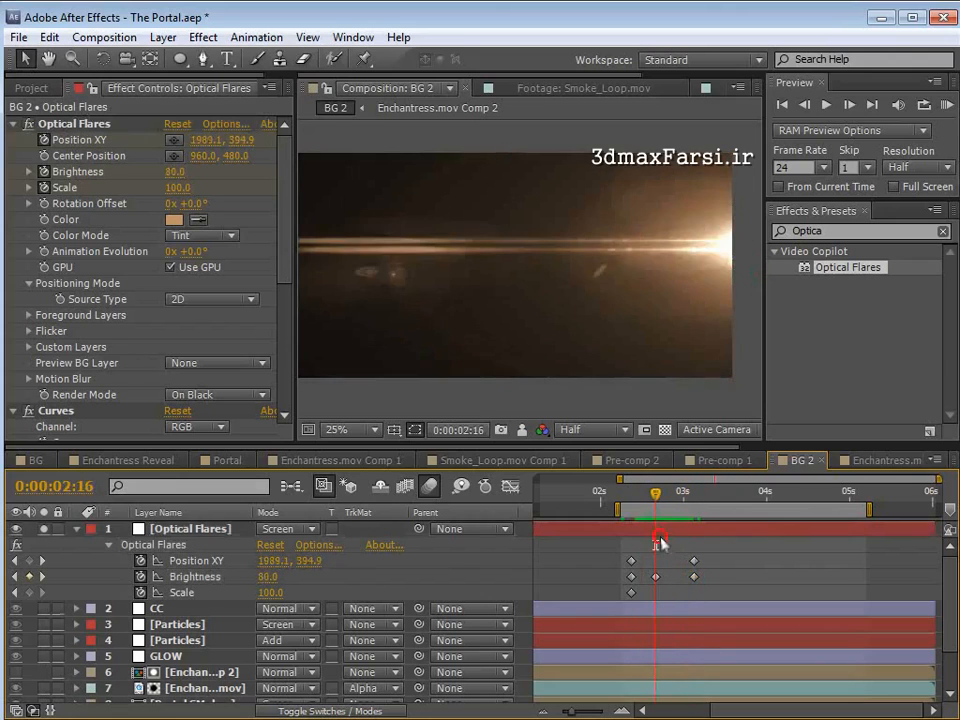
Step: Duplicate the animated flare layer and show the copy's keyframes, with the time at 0:00:02:09
click(49, 37)
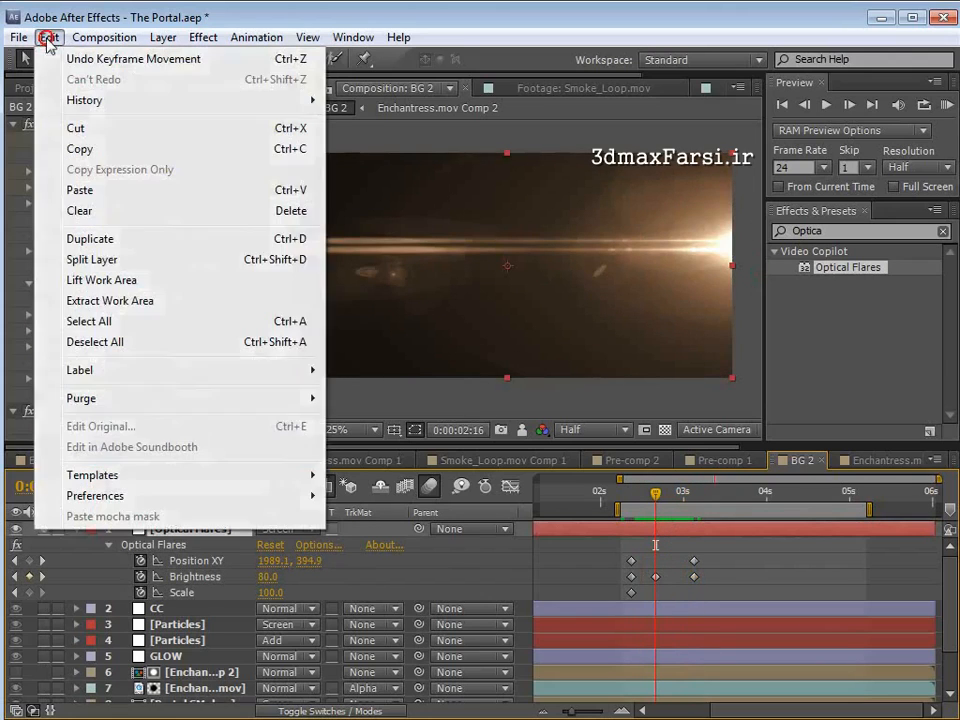
click(89, 238)
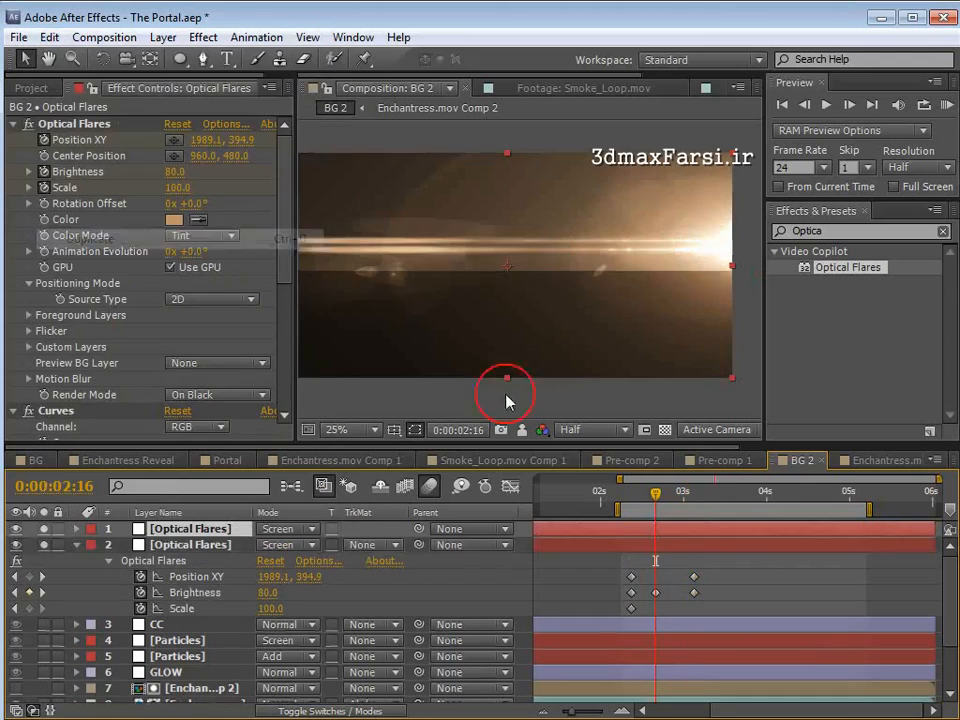
key(u)
drag(641, 496, 631, 493)
key(comma)
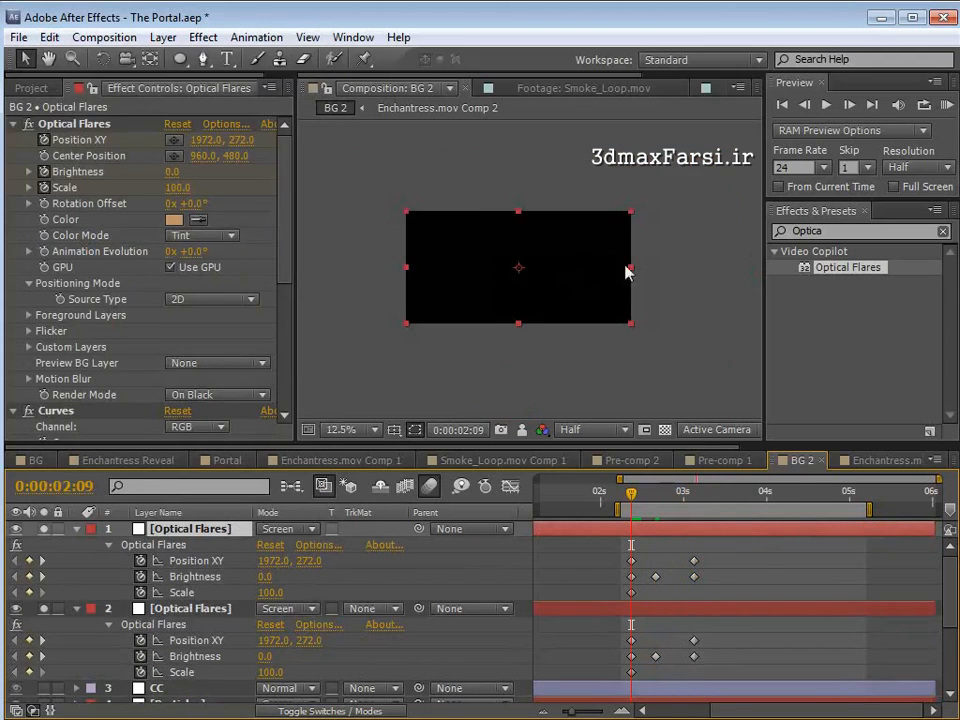
Step: Move the duplicate flare beyond the opposite side of the frame at both position keyframes, ending at -480, 516 at 0:00:03:03
click(85, 118)
click(394, 316)
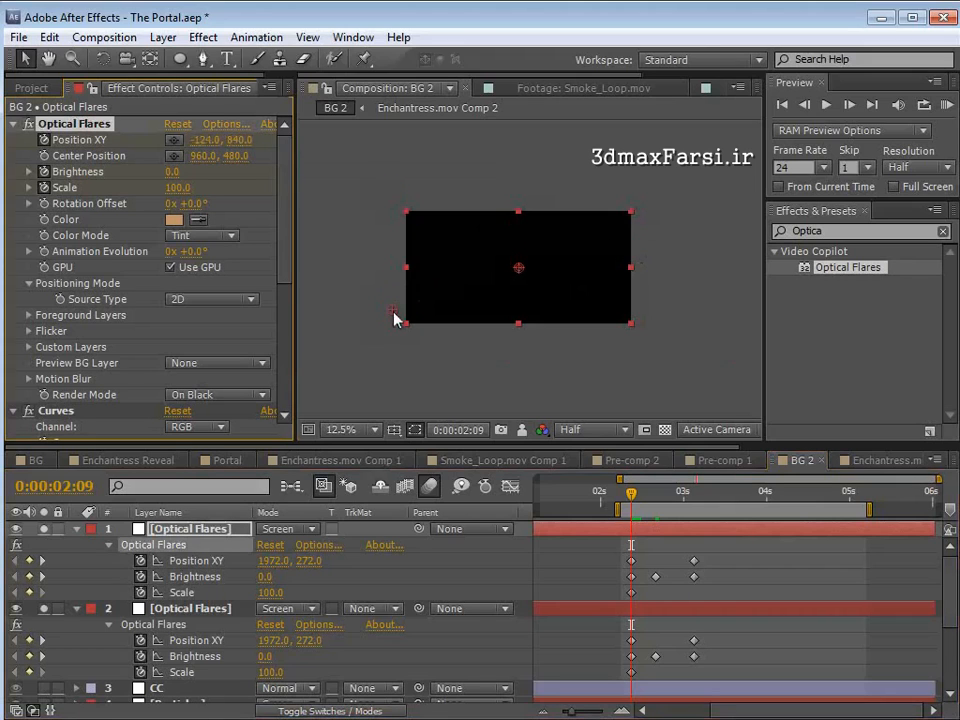
drag(630, 495, 694, 512)
drag(637, 284, 390, 293)
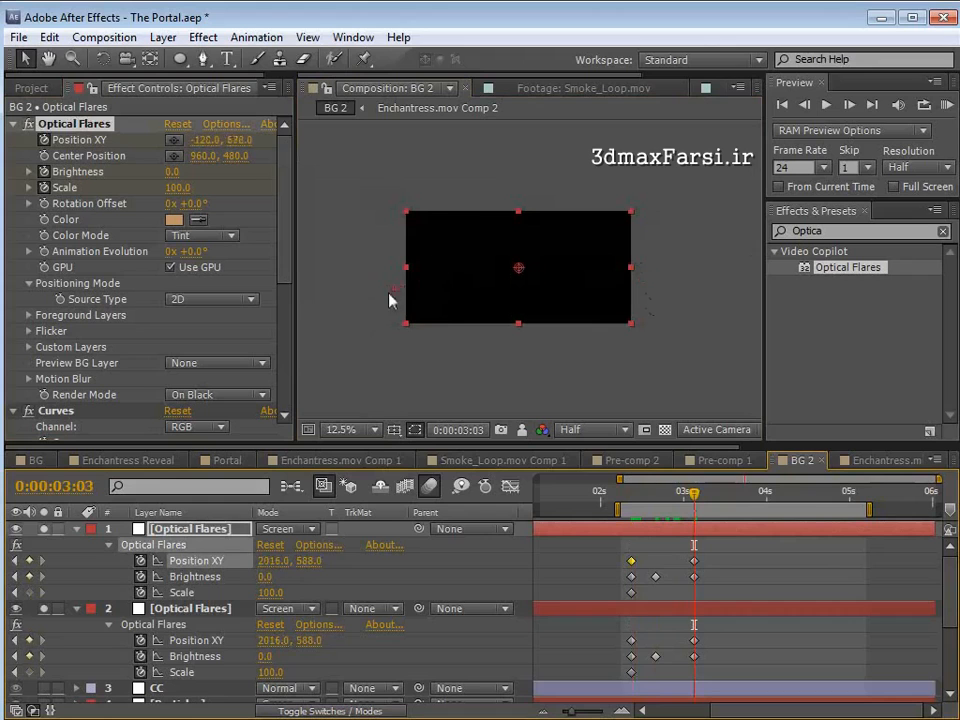
mouse_move(694, 492)
mouse_down()
mouse_move(640, 508)
mouse_move(694, 495)
mouse_up()
drag(391, 262, 406, 281)
drag(630, 496, 694, 495)
drag(403, 294, 350, 272)
Step: Slide the duplicate flare layer earlier in time and unsolo both flare layers, collapsing their properties
drag(628, 494, 619, 532)
click(709, 494)
click(43, 528)
click(43, 608)
click(76, 528)
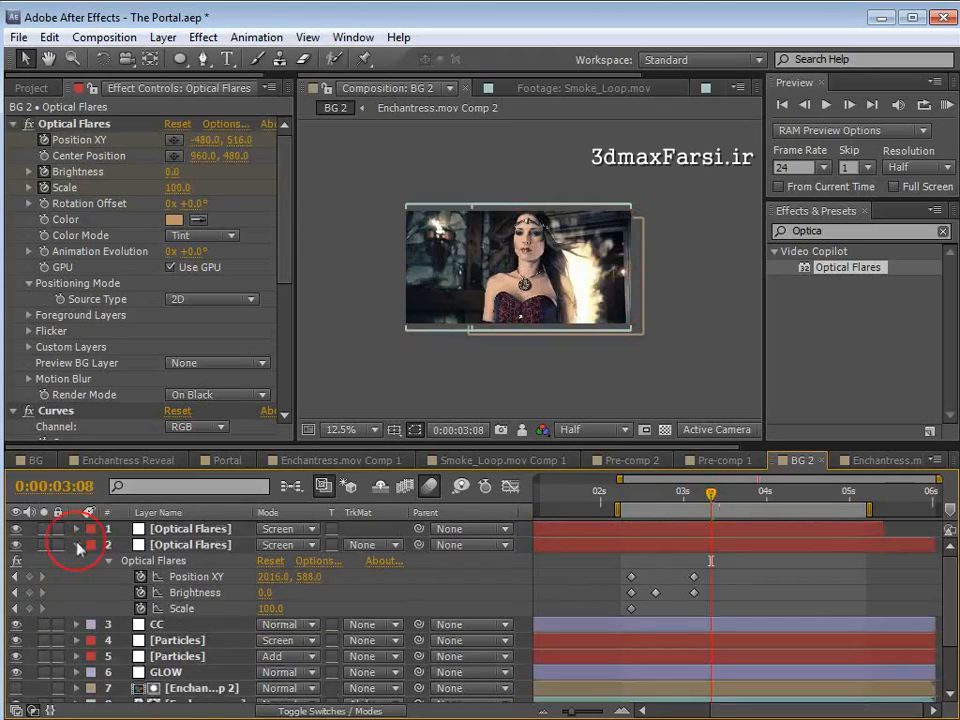
click(76, 544)
Step: Slide the original flare layer about 8 frames later and set its middle Brightness keyframe to 200 at 0:00:03:00
drag(710, 494, 683, 495)
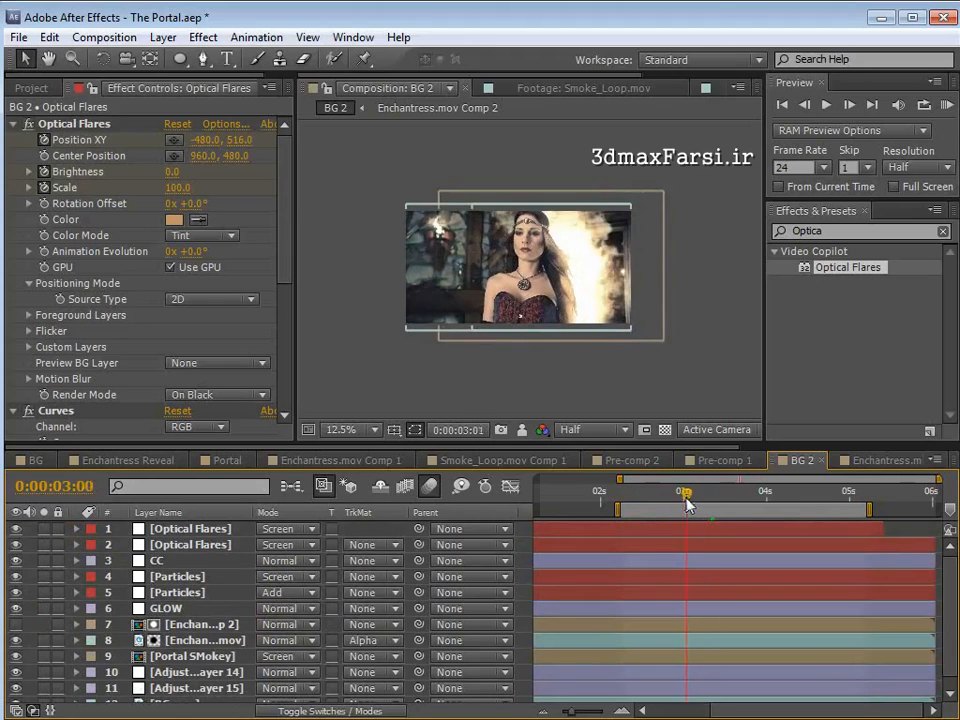
click(634, 544)
key(u)
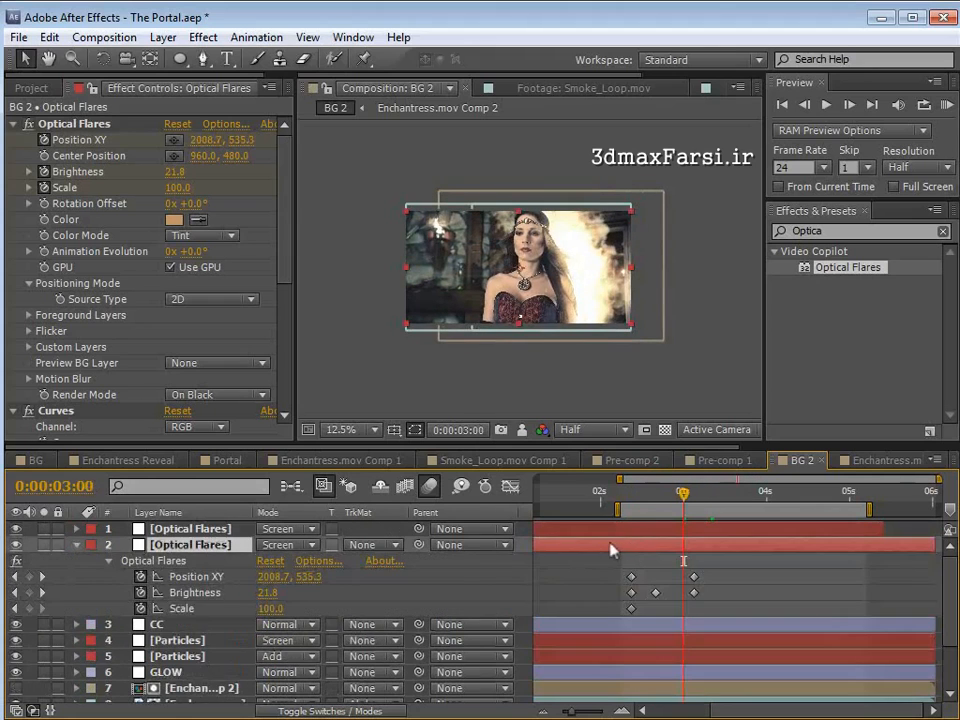
drag(175, 178, 275, 178)
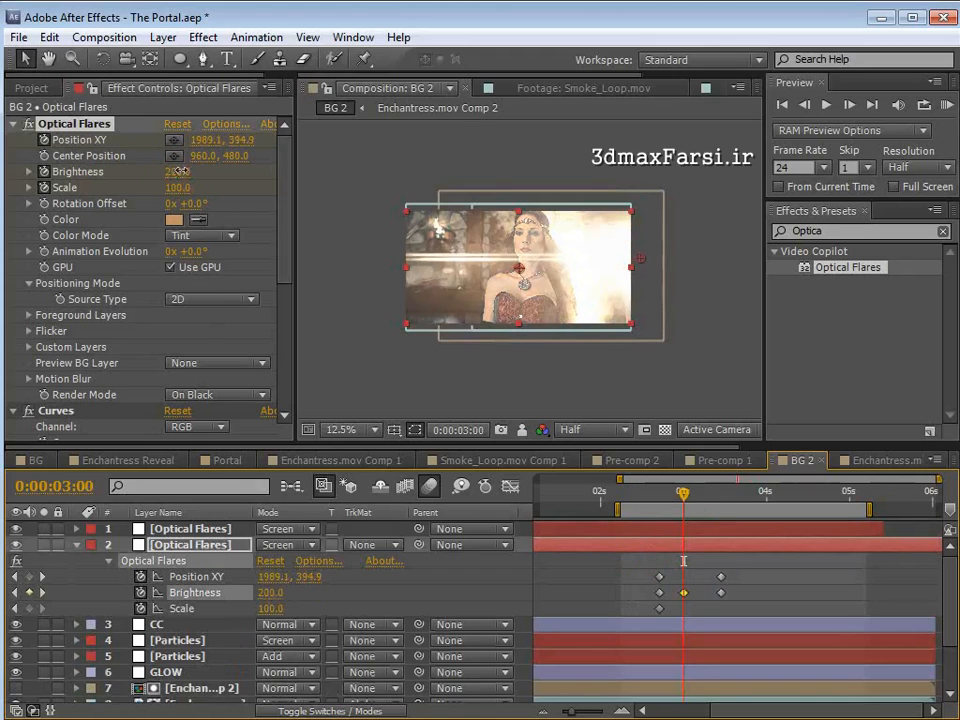
Step: Slide the duplicate flare layer slightly later so its keyframes start at about 0:00:02:00, and check the frame at 0:00:03:01
click(675, 535)
key(u)
drag(683, 493, 687, 530)
scroll(634, 371, up, 1)
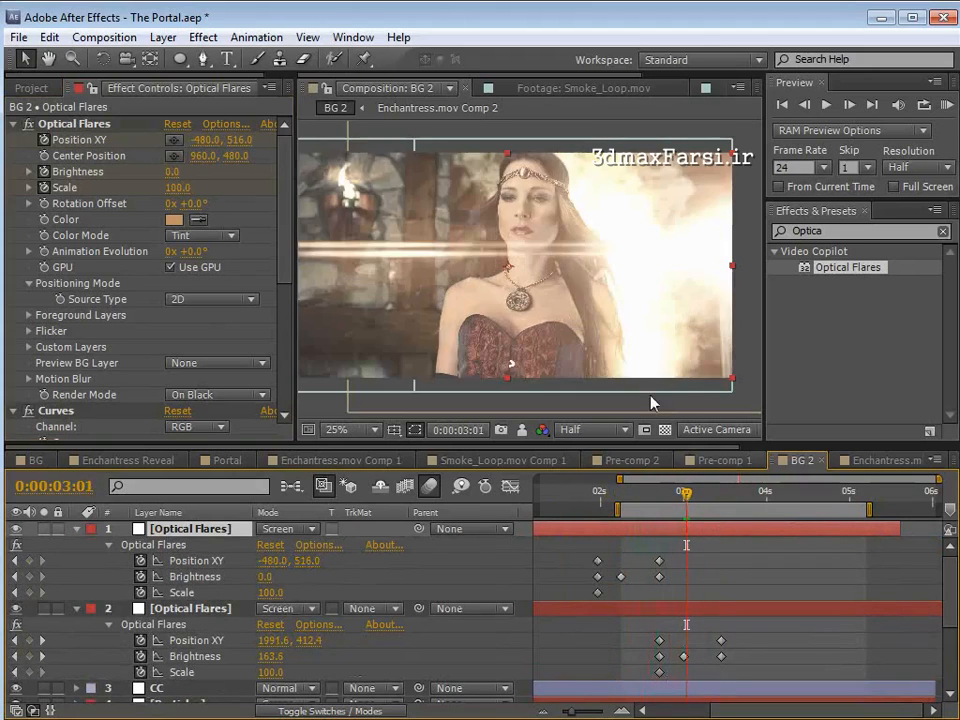
Step: Remove the original flare's Scale keyframe, set its Scale to 160, and set its middle Brightness keyframe to 100 at 0:00:03:01
click(693, 610)
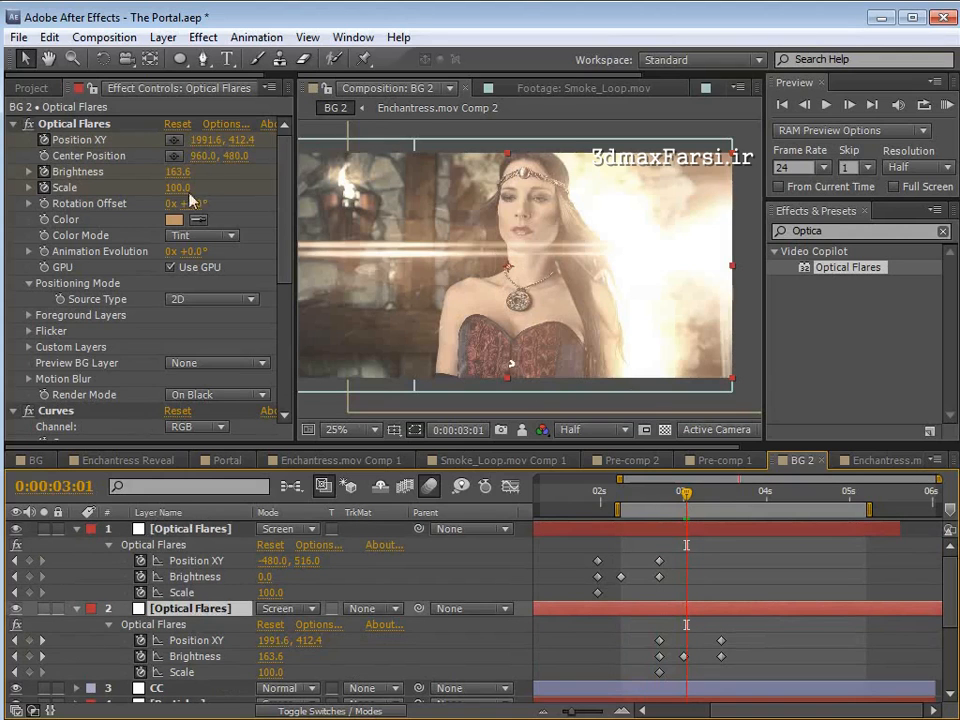
click(45, 188)
drag(177, 187, 184, 187)
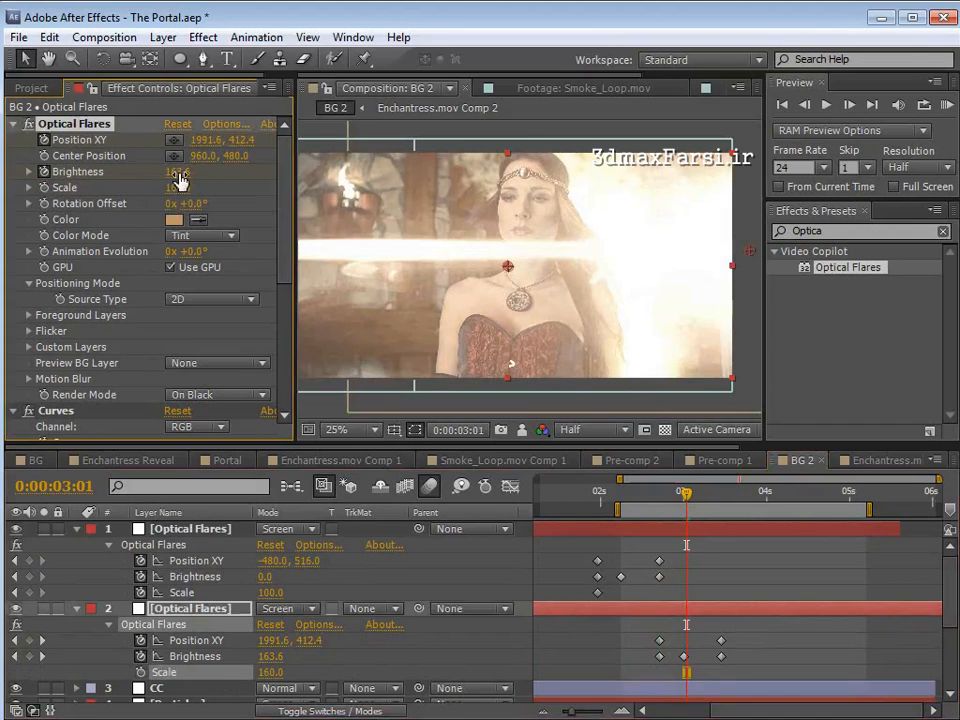
drag(685, 656, 688, 656)
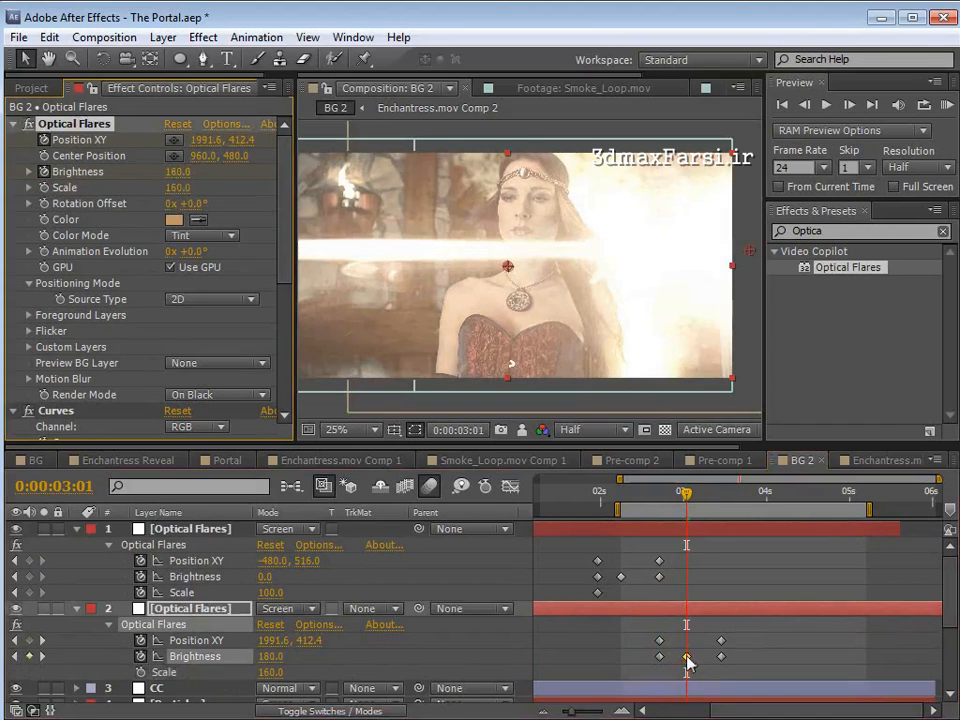
drag(190, 180, 172, 172)
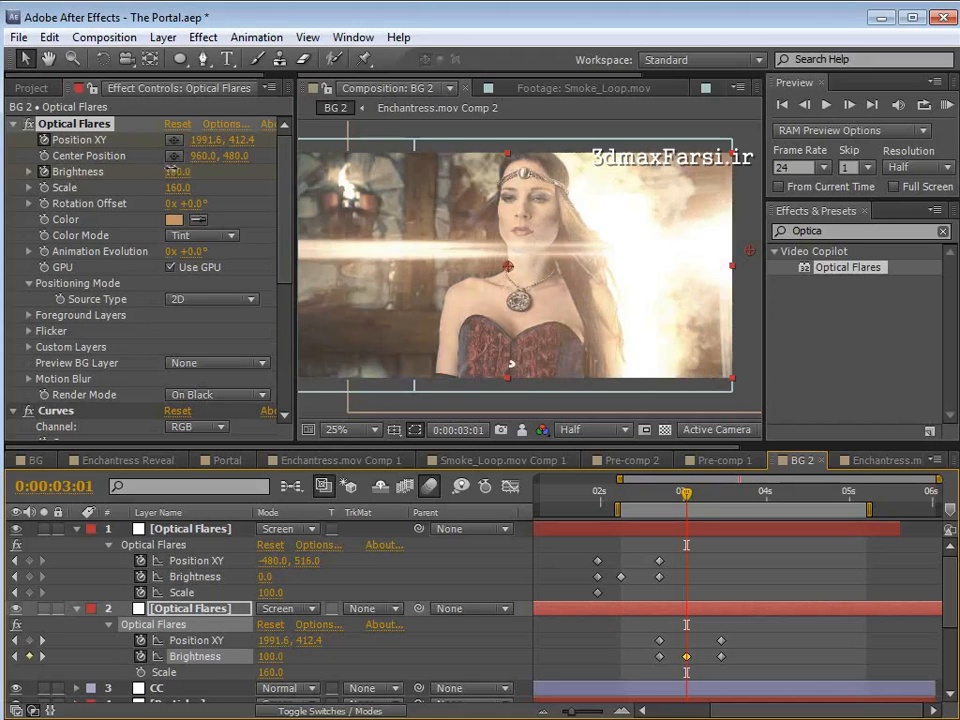
Step: Try a Box Blur with a Blur Radius of about 57 on the original flare layer to soften it
click(202, 37)
mouse_move(250, 172)
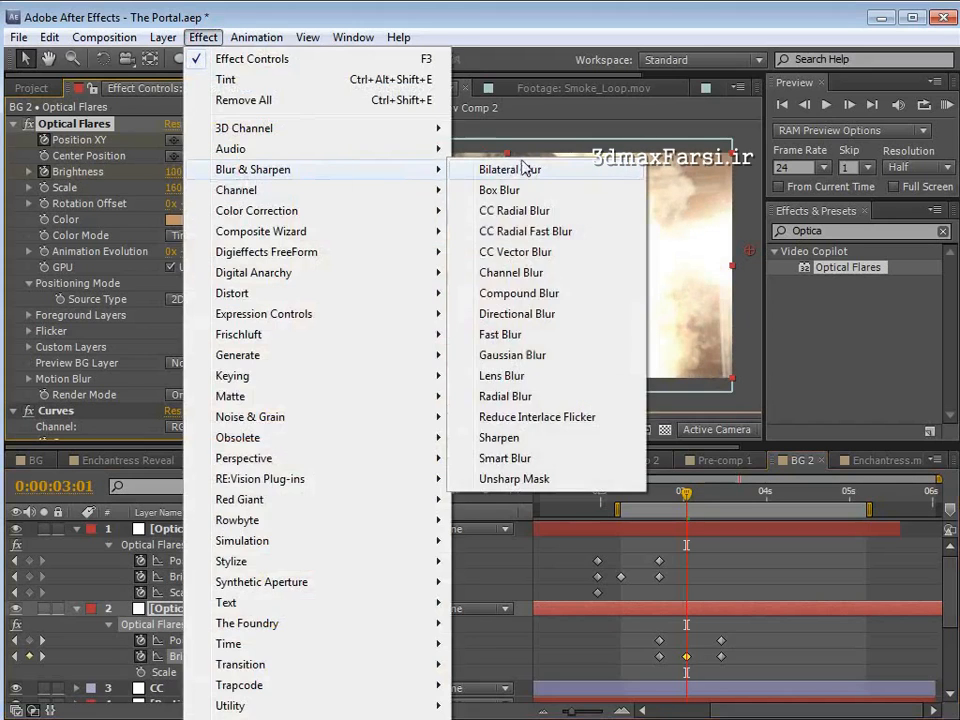
click(508, 189)
drag(170, 390, 221, 375)
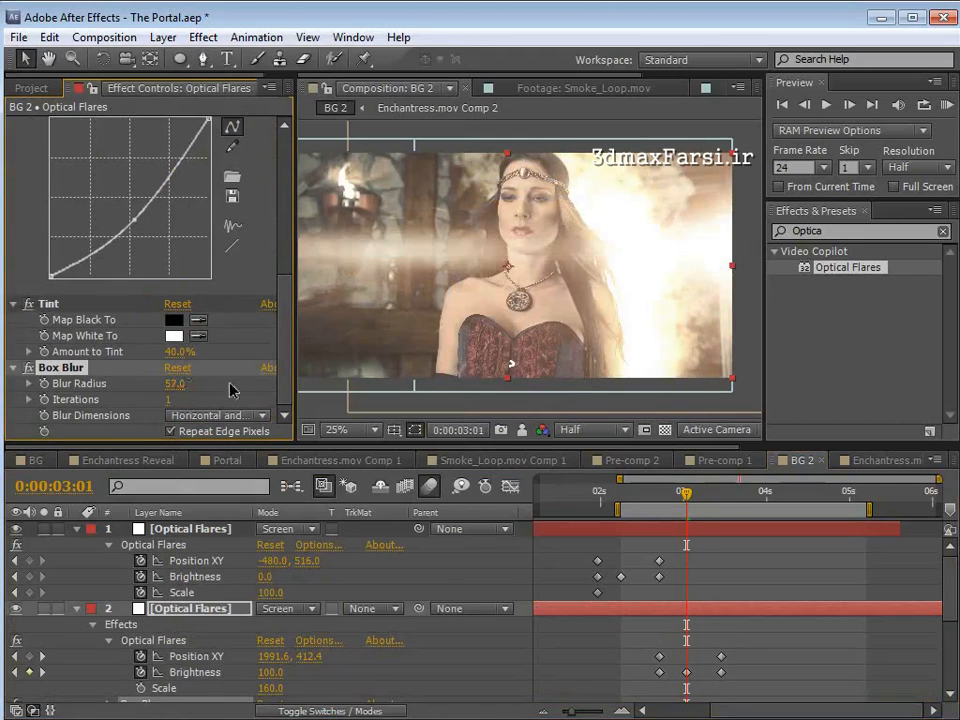
Step: Review the timing of both flares in BG 2, and play the Demon Cam reference movie around 00:01:05 for comparison
drag(659, 488, 684, 547)
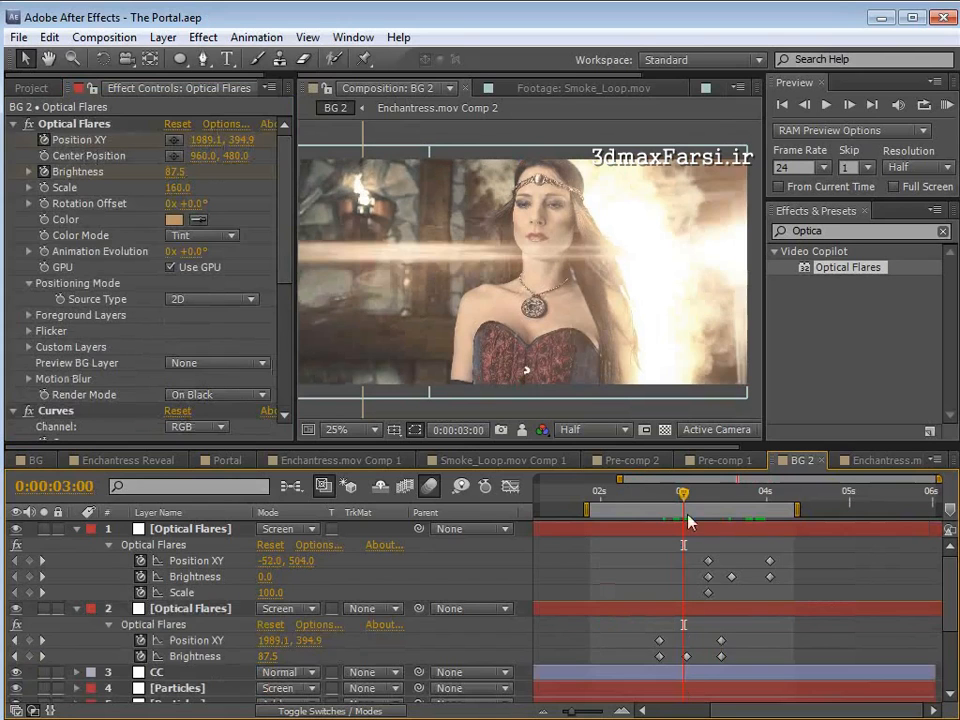
drag(684, 503, 776, 510)
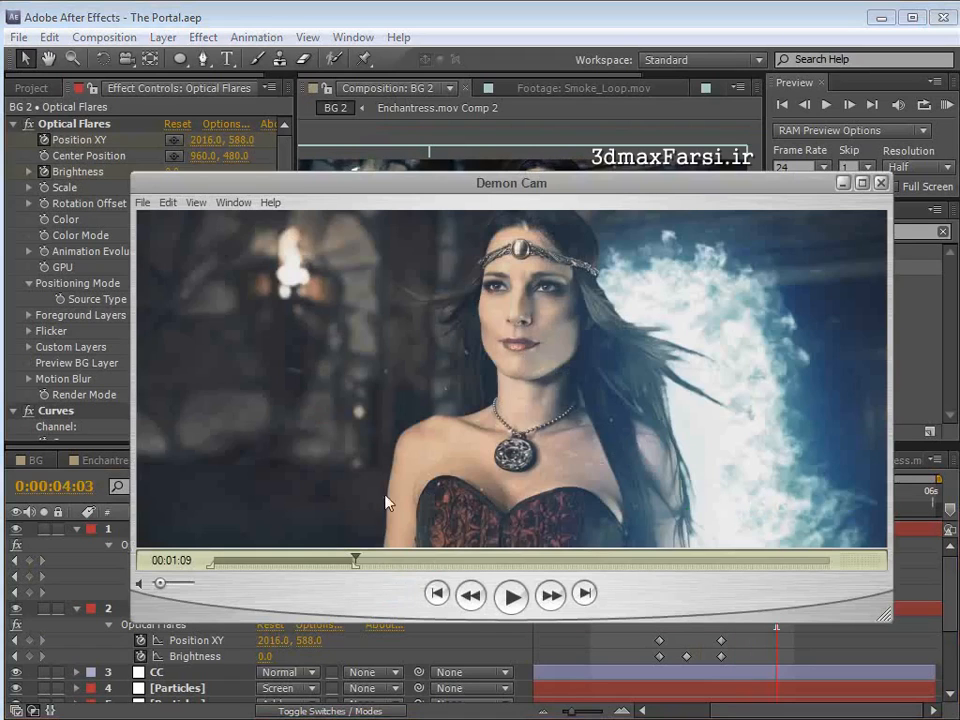
click(516, 591)
click(518, 590)
drag(365, 552, 351, 555)
click(516, 592)
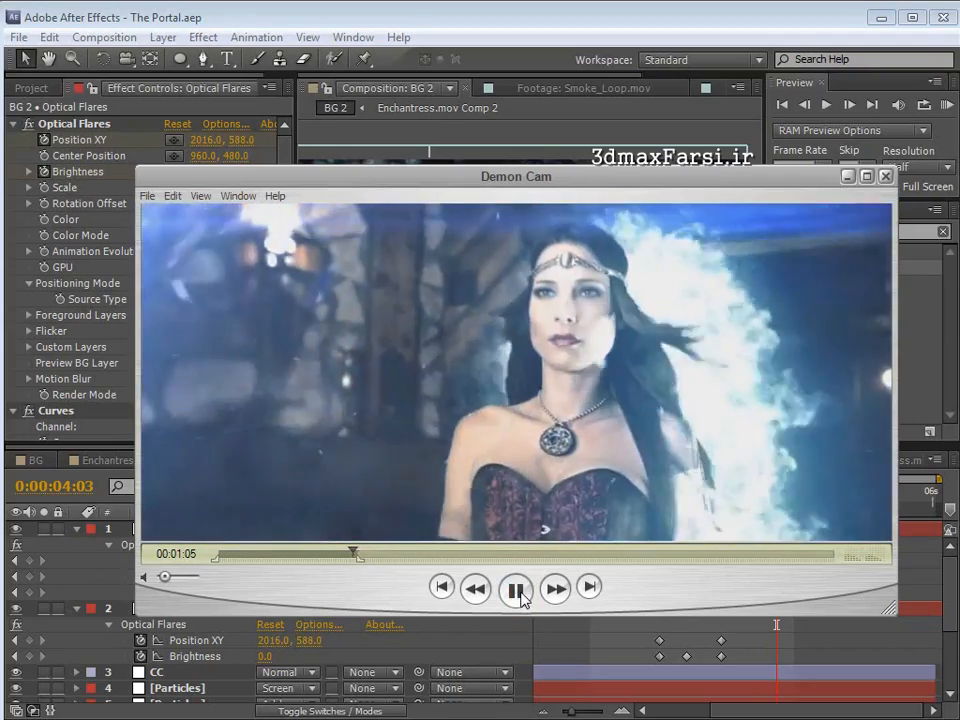
click(518, 592)
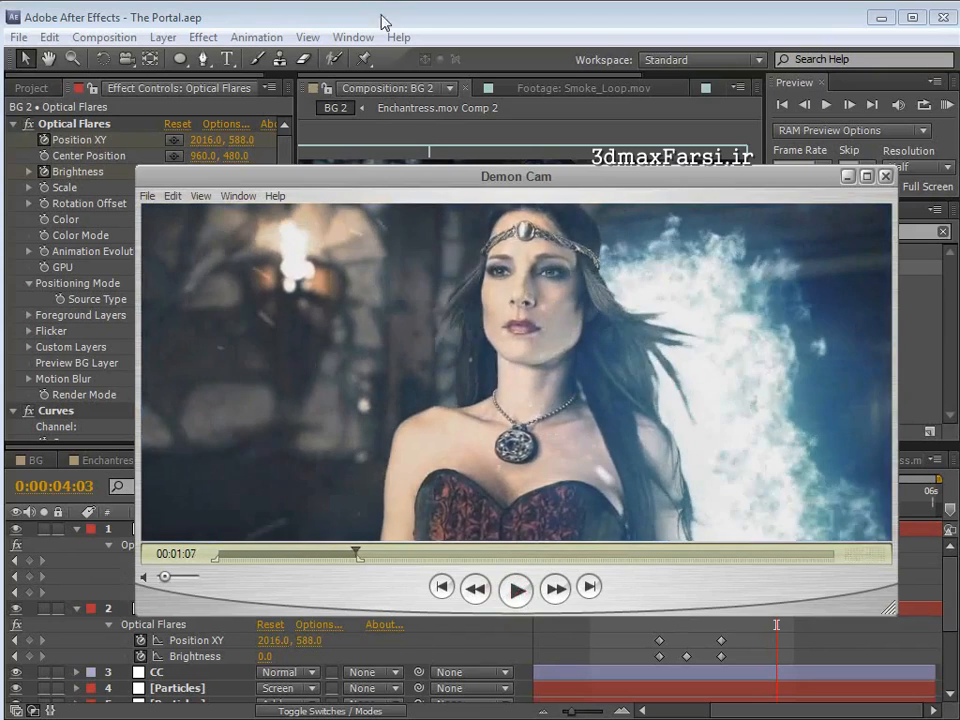
Step: Back in After Effects, set the original flare's middle Brightness keyframe to 40 at 0:00:03:01, and save the project
click(383, 22)
drag(739, 503, 688, 514)
drag(268, 662, 270, 658)
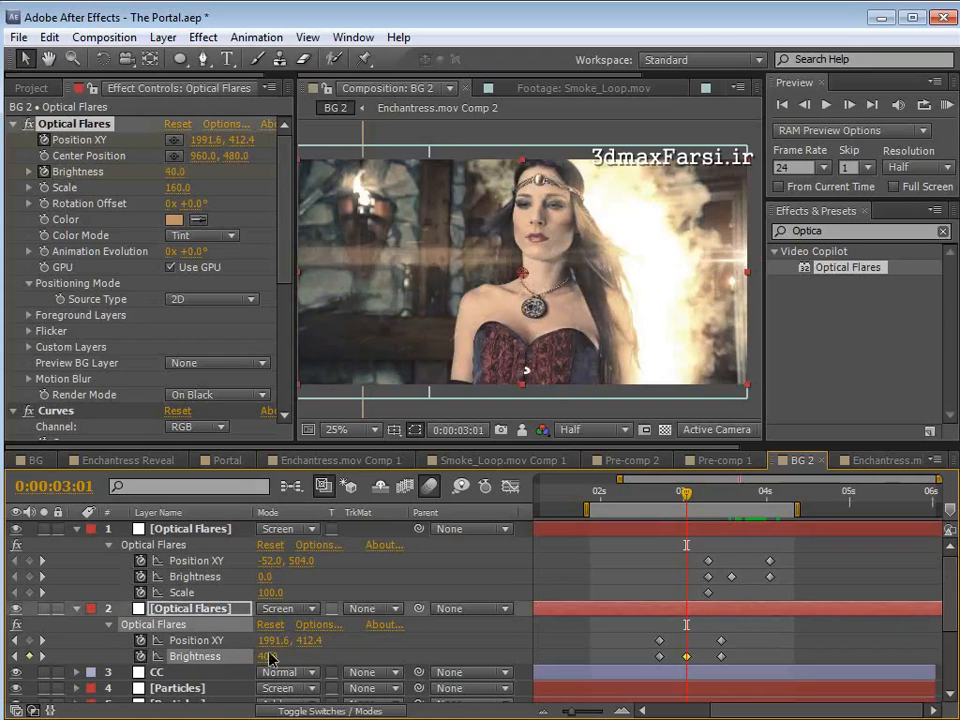
drag(668, 505, 733, 521)
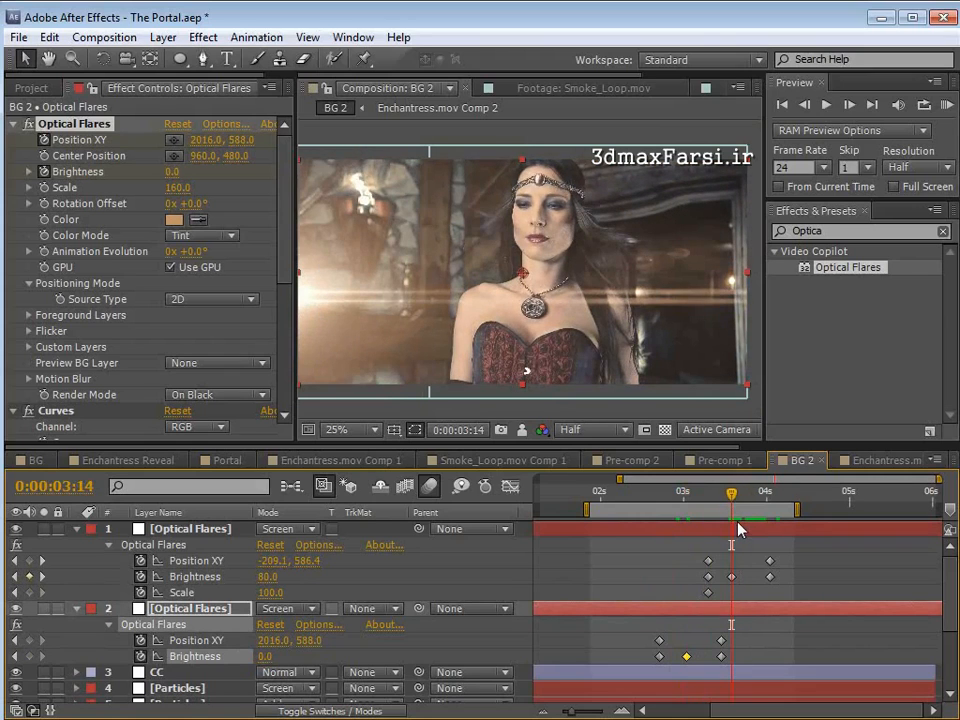
key(ctrl+s)
key(space)
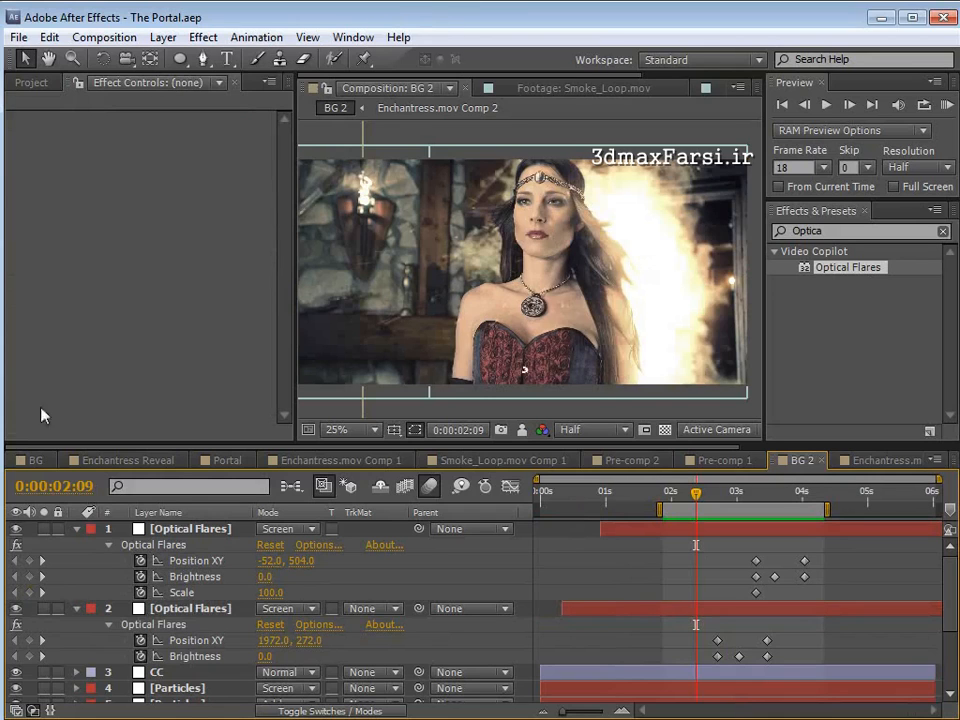
Step: Open the Enchantress Reveal composition and review the reveal around 0:00:01:16
click(128, 460)
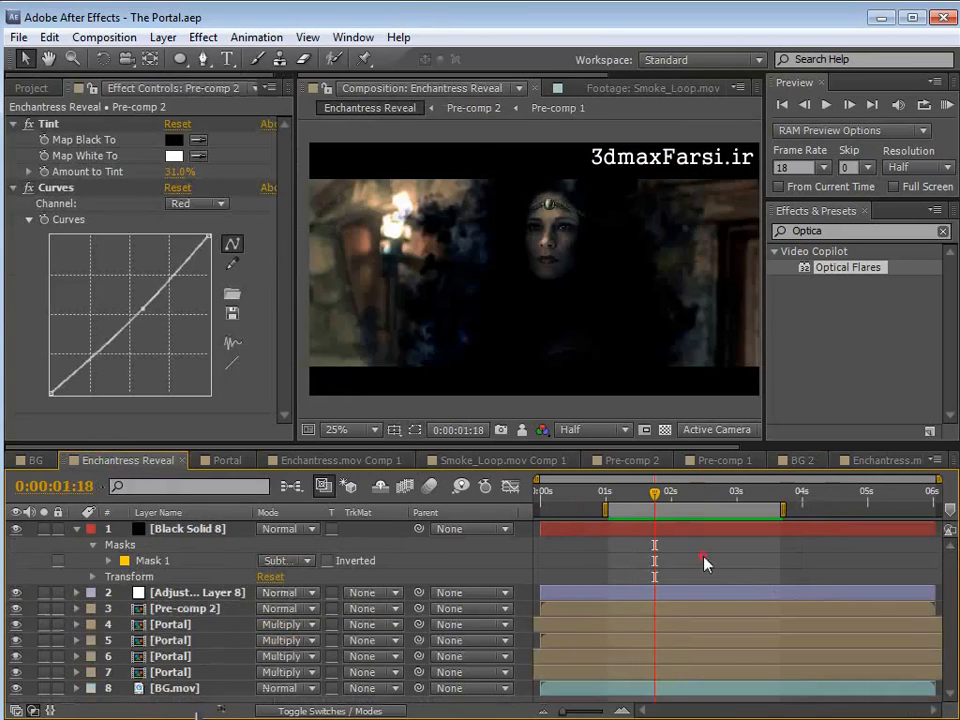
click(620, 493)
drag(618, 498, 649, 500)
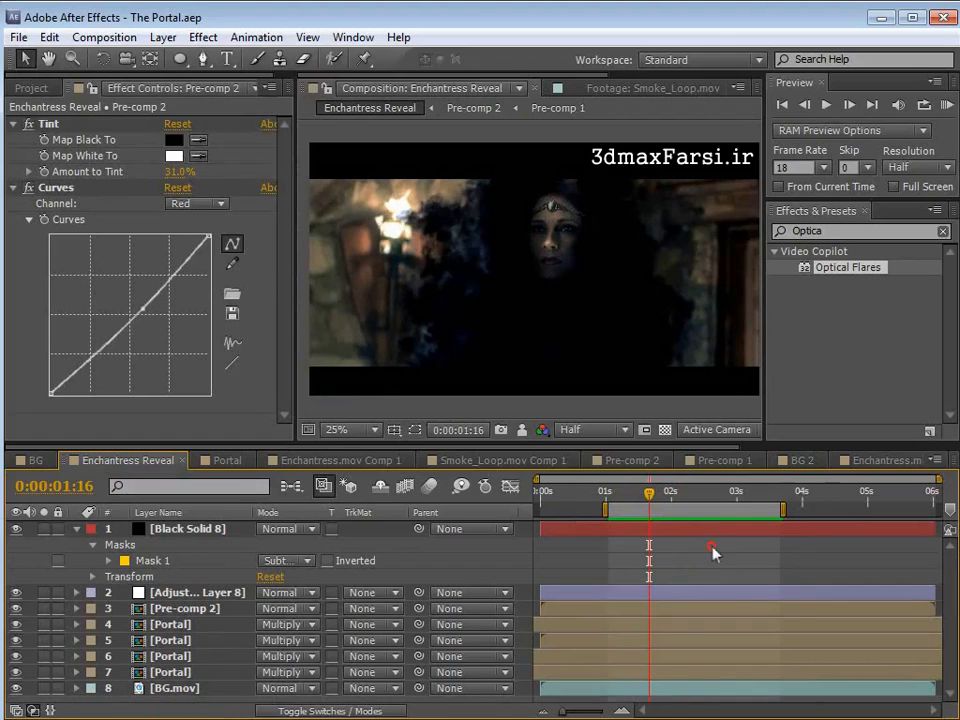
key(KP_0)
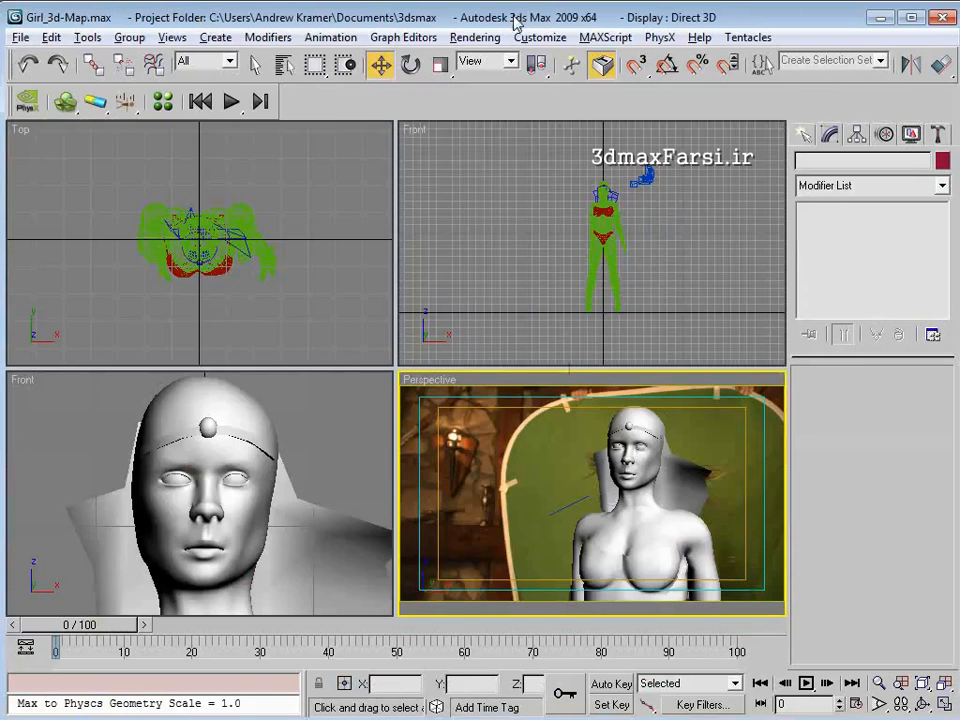
Step: Switch to 3ds Max and examine the matched female head model and its headband in the Front view
click(499, 221)
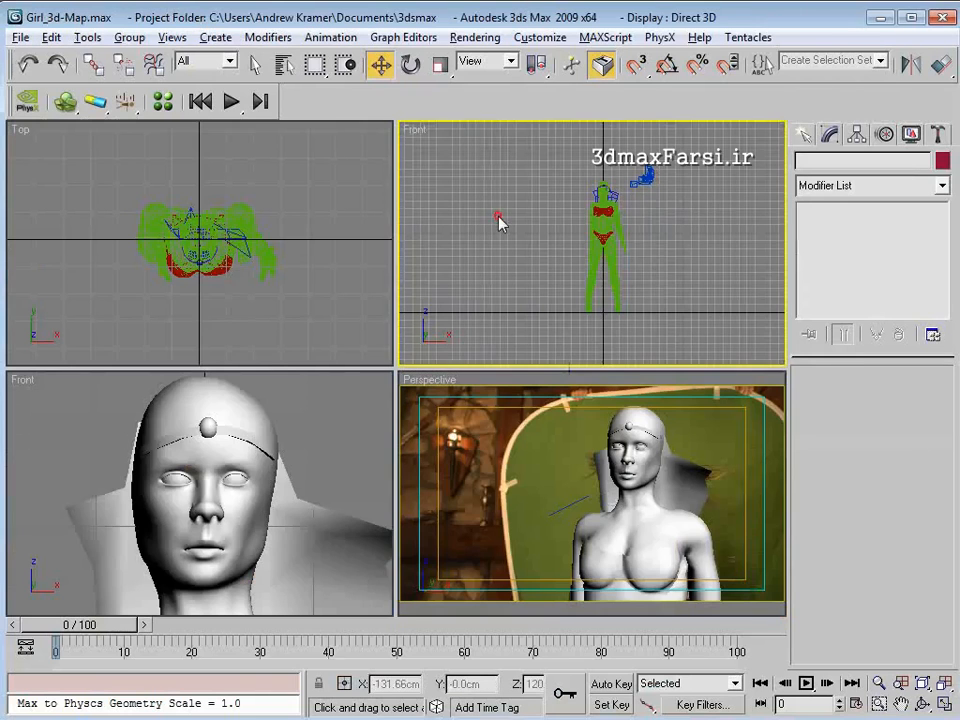
click(466, 452)
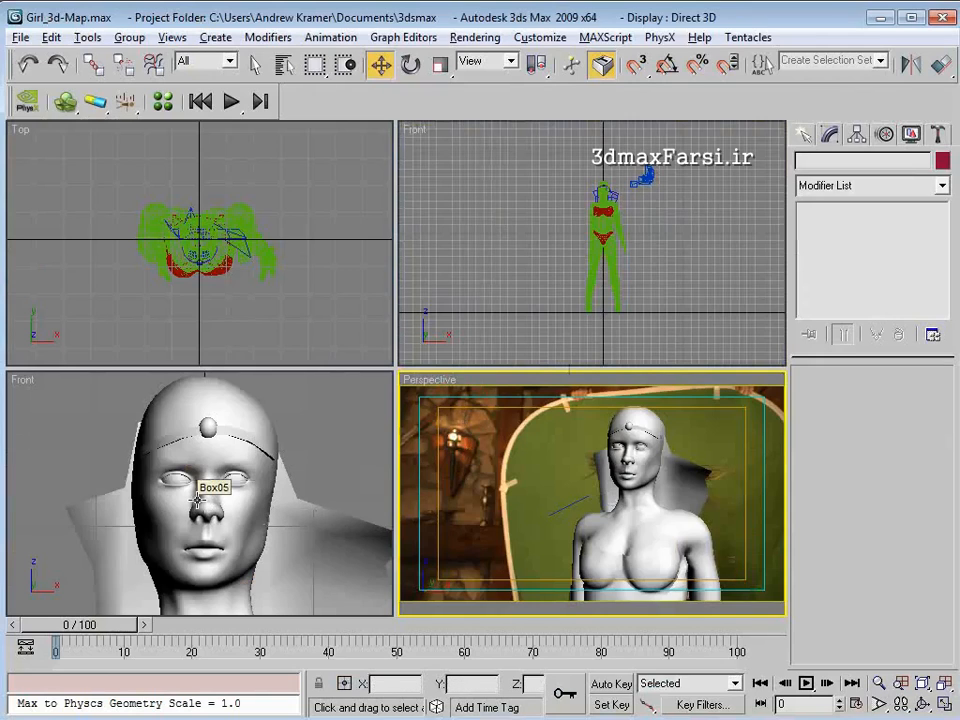
click(225, 428)
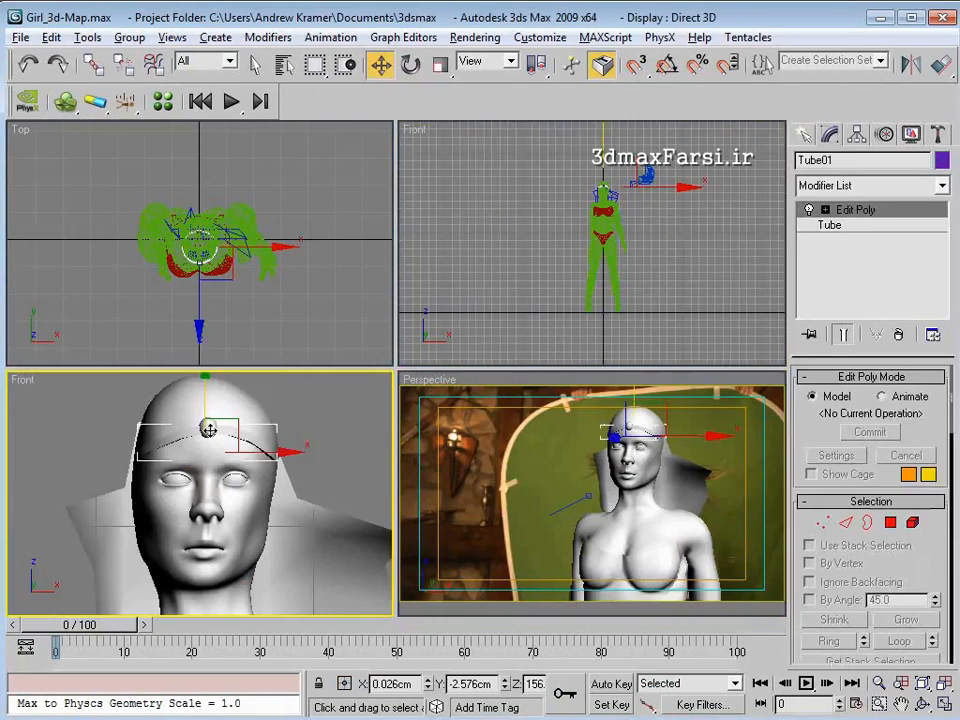
click(216, 426)
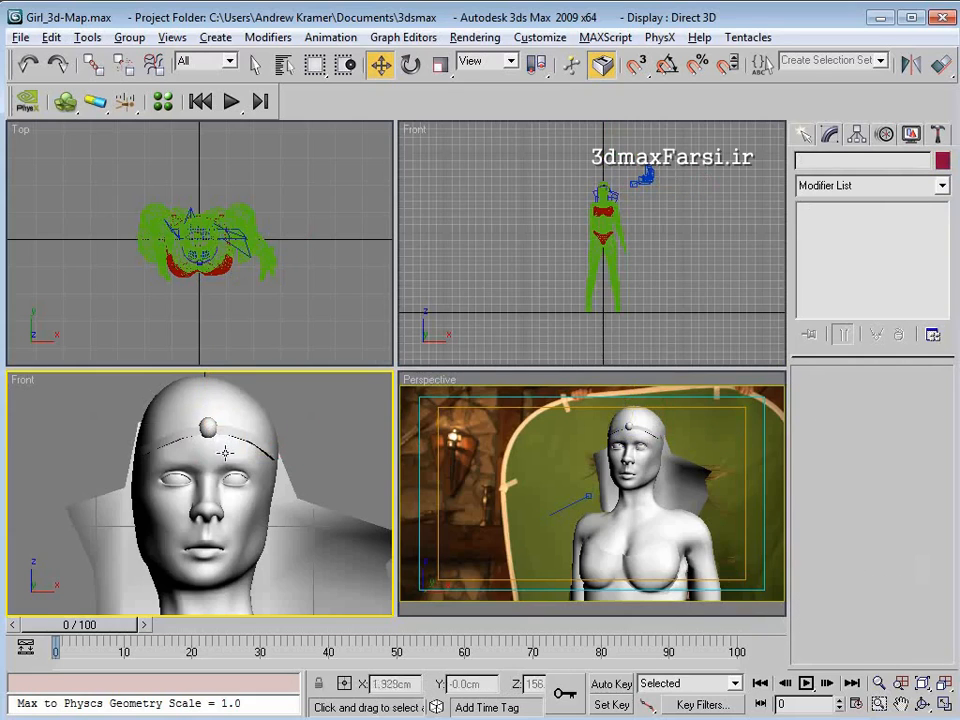
Step: Maximize the Perspective view and compare the body and hair plane with the background plate in shaded and wireframe display
click(456, 439)
key(alt+w)
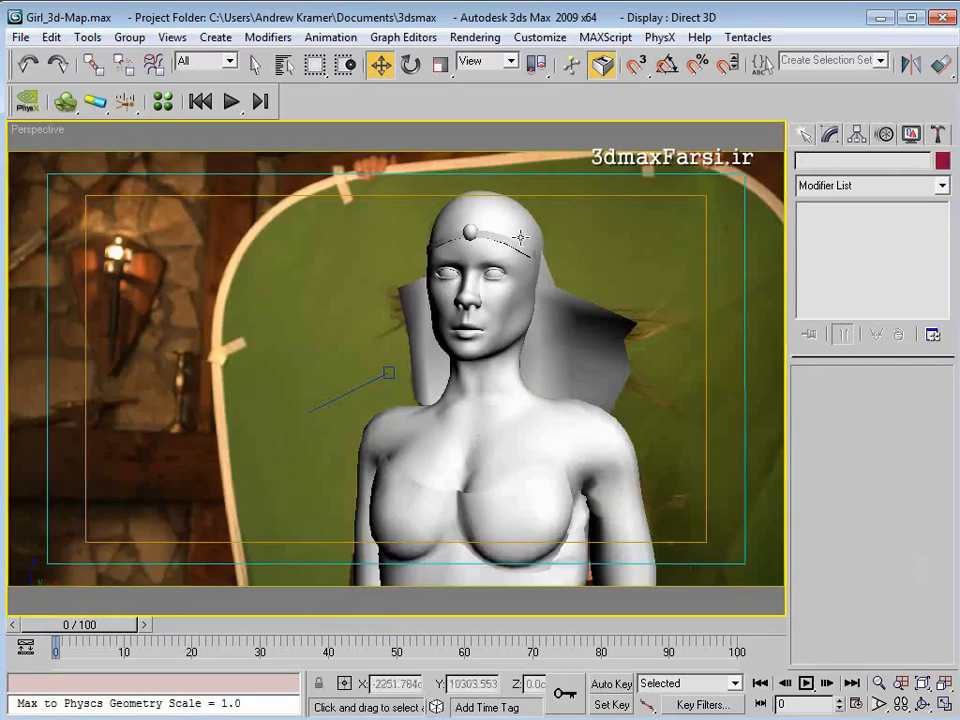
click(585, 335)
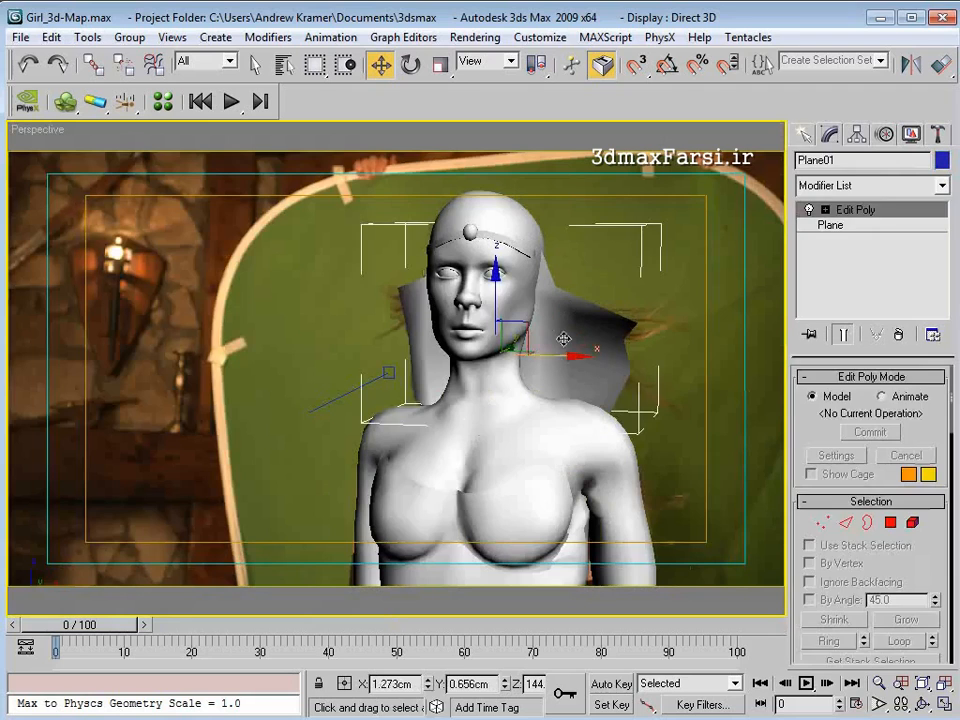
click(643, 296)
key(F3)
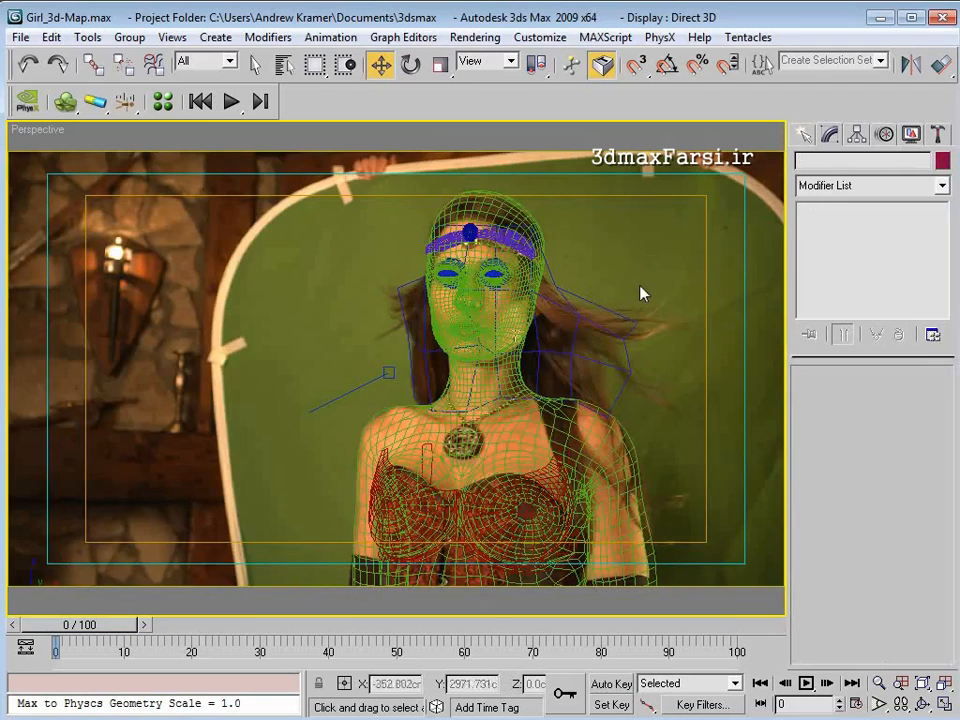
key(F3)
key(F3)
Step: Adjust two shoulder vertices of the body mesh with soft selection, using a Falloff of about 9.83 cm
click(524, 219)
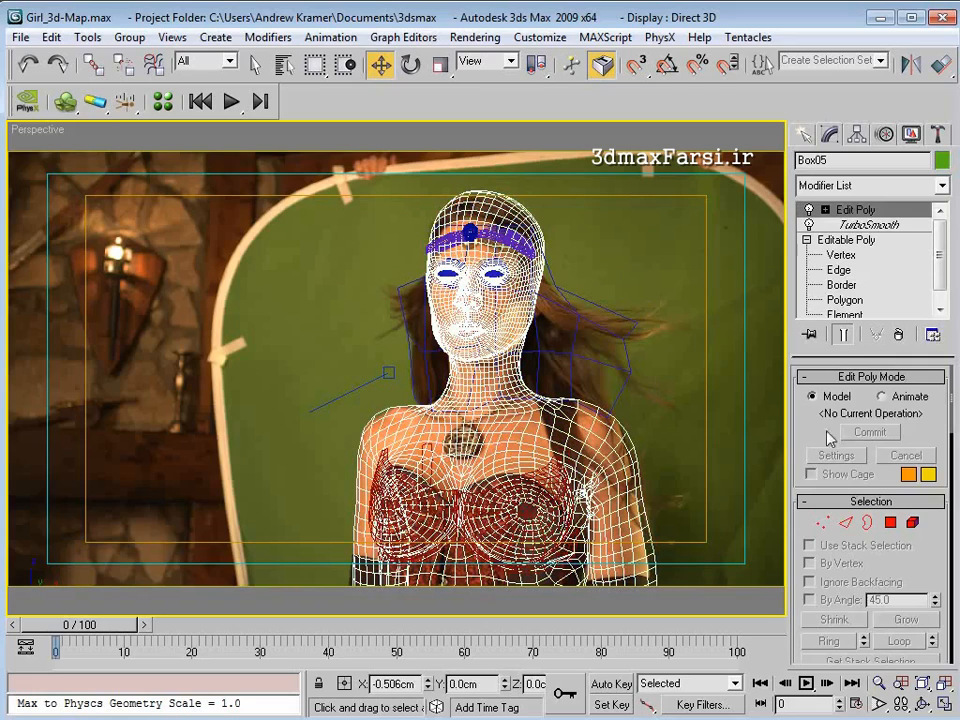
click(826, 209)
click(858, 224)
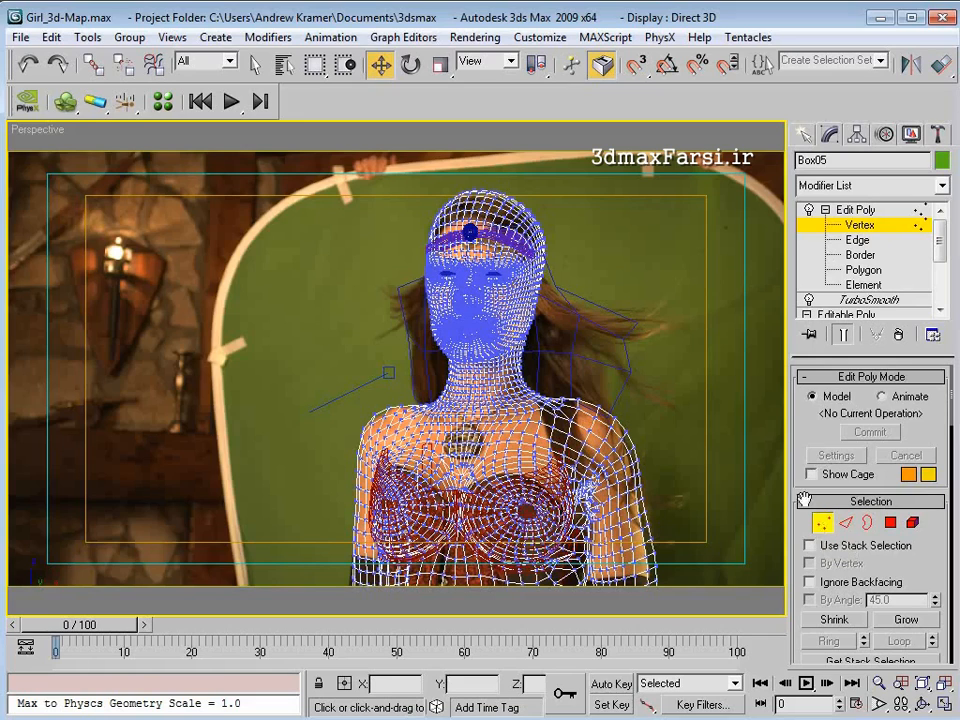
click(603, 410)
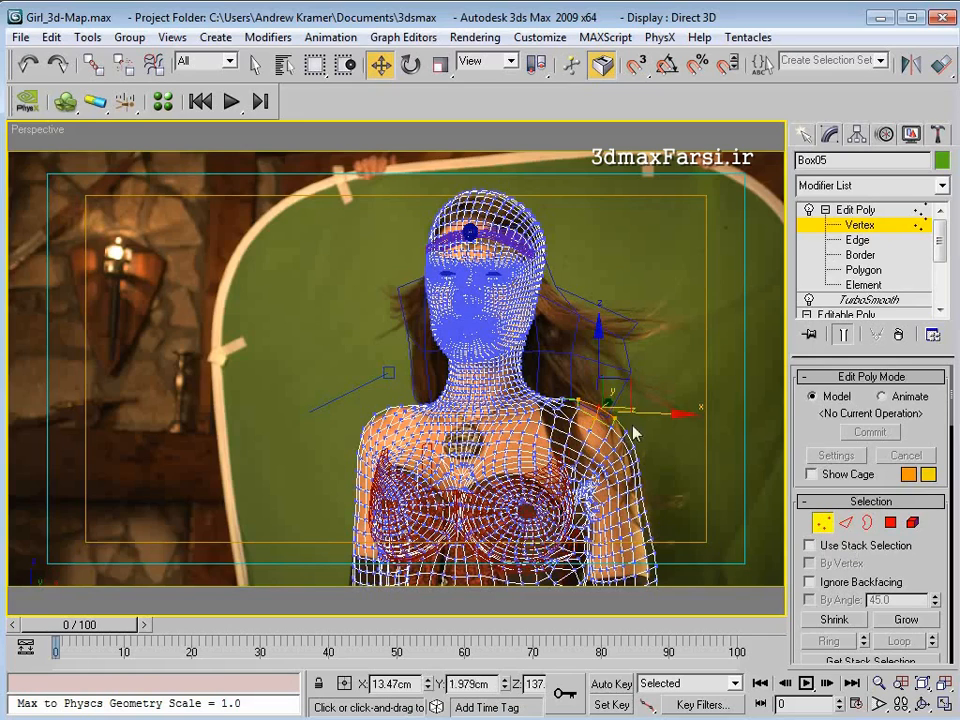
drag(921, 574, 914, 382)
drag(862, 535, 853, 491)
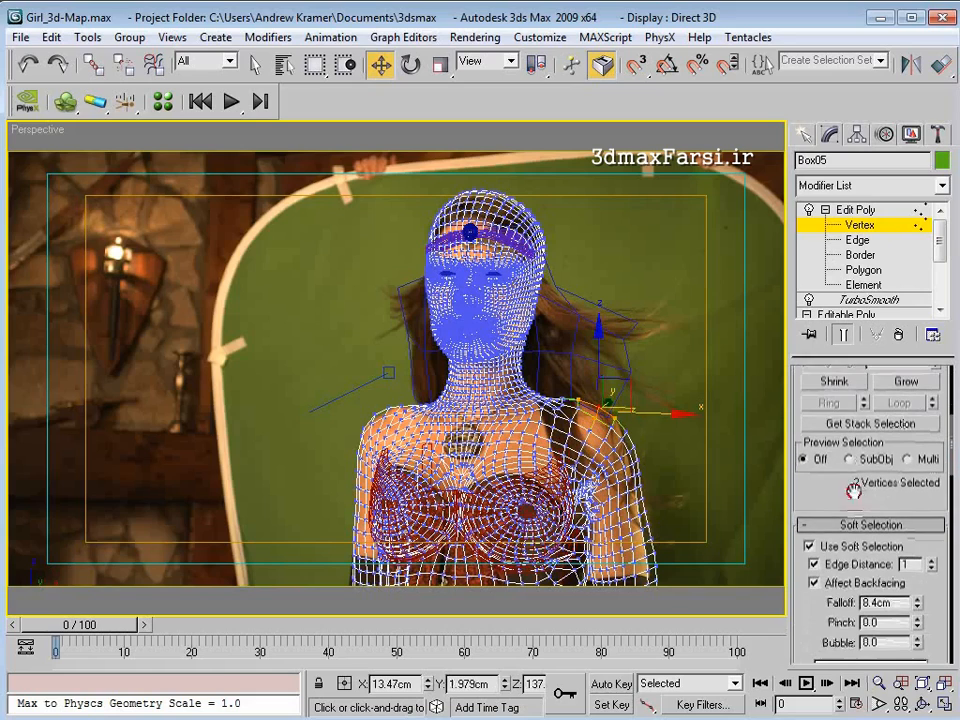
drag(917, 600, 631, 384)
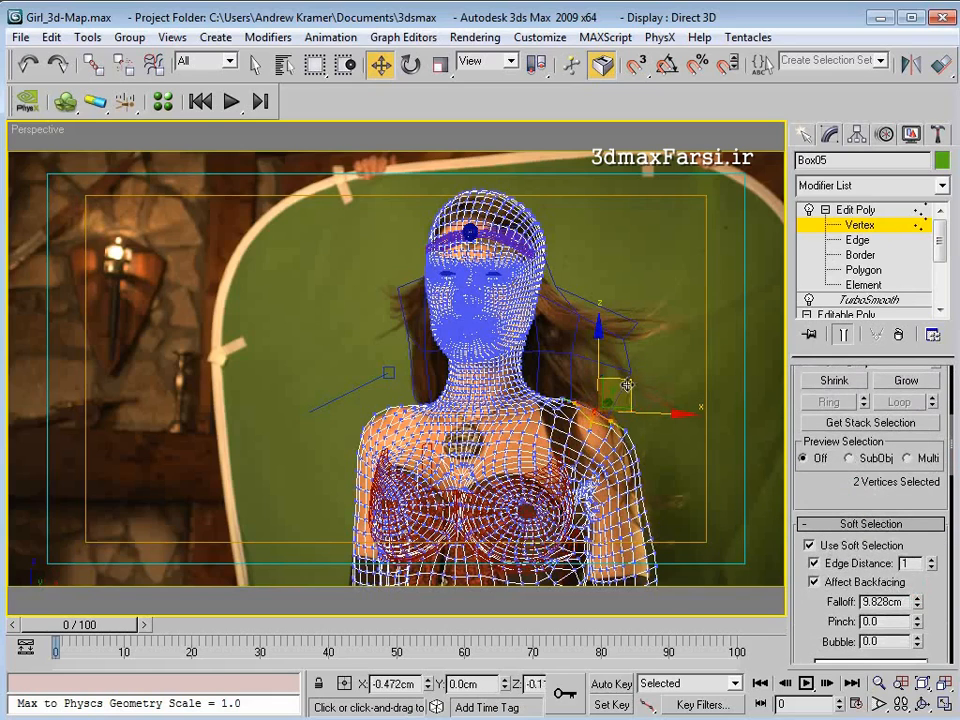
Step: Try moving a single vertex on the outer shoulder of the body mesh, and undo the change
click(643, 448)
click(634, 455)
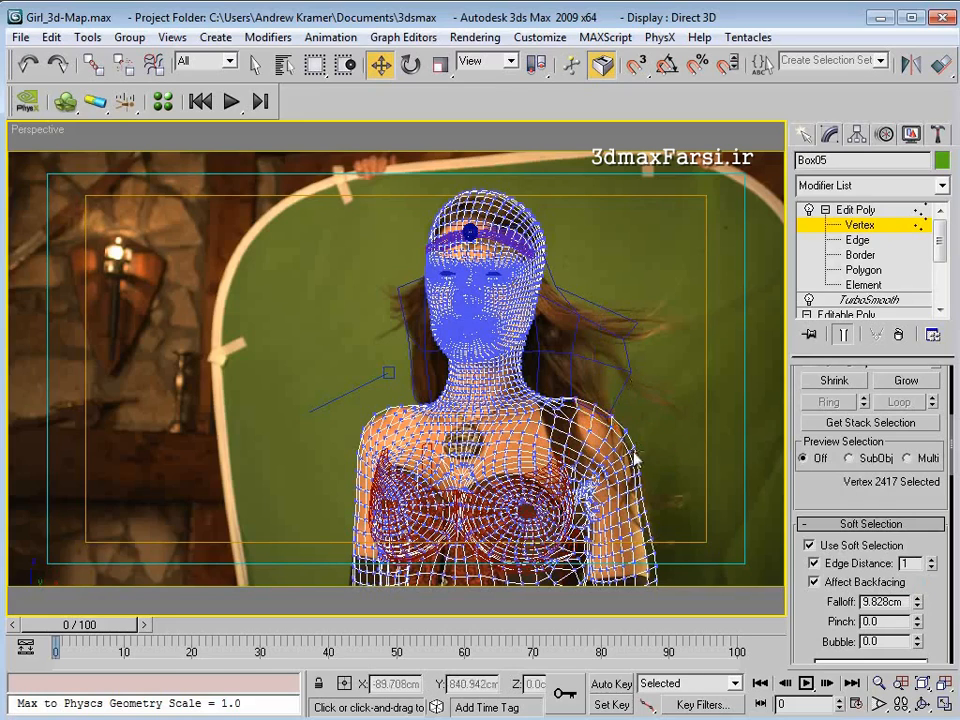
drag(662, 418, 658, 418)
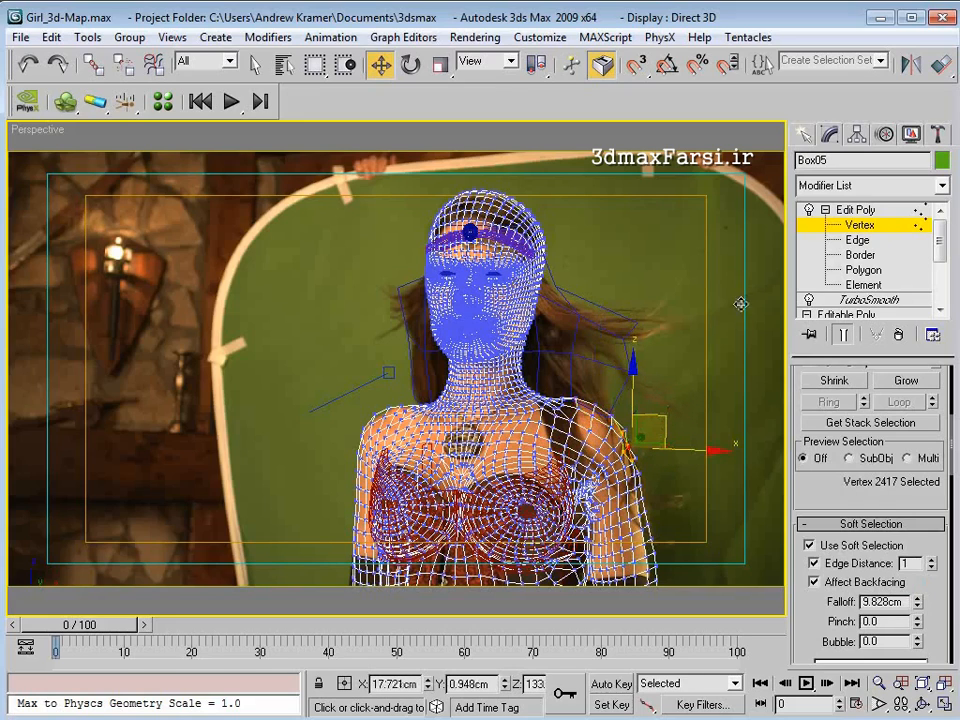
key(ctrl+z)
key(ctrl+z)
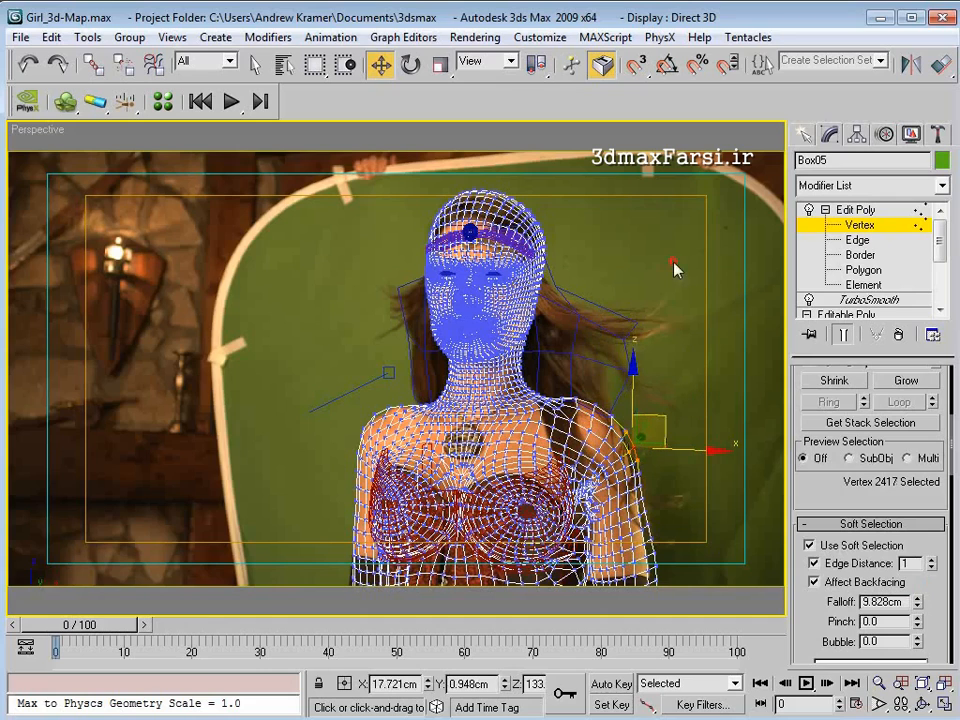
Step: Leave vertex editing, deselect the body, and restore shaded display in the four-viewport layout
click(844, 211)
click(825, 210)
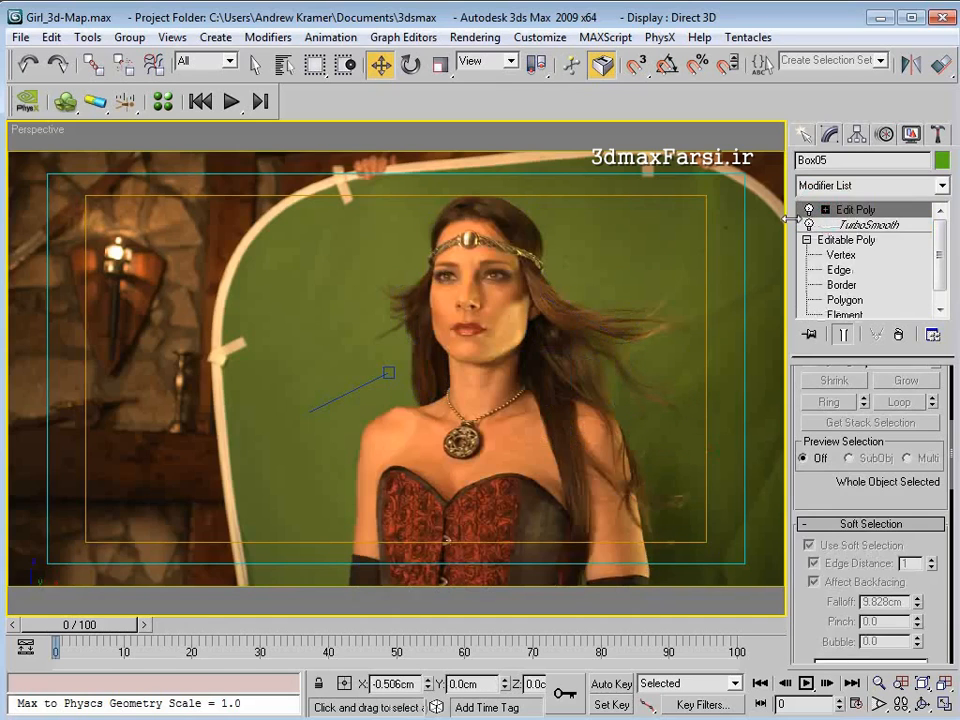
click(649, 258)
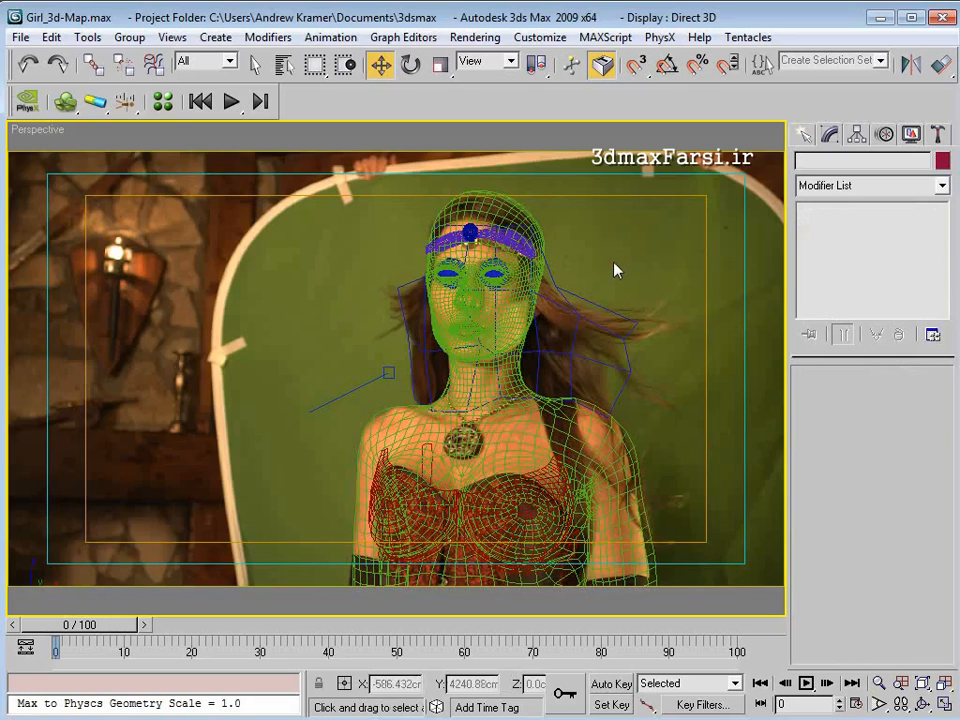
key(F3)
key(alt+w)
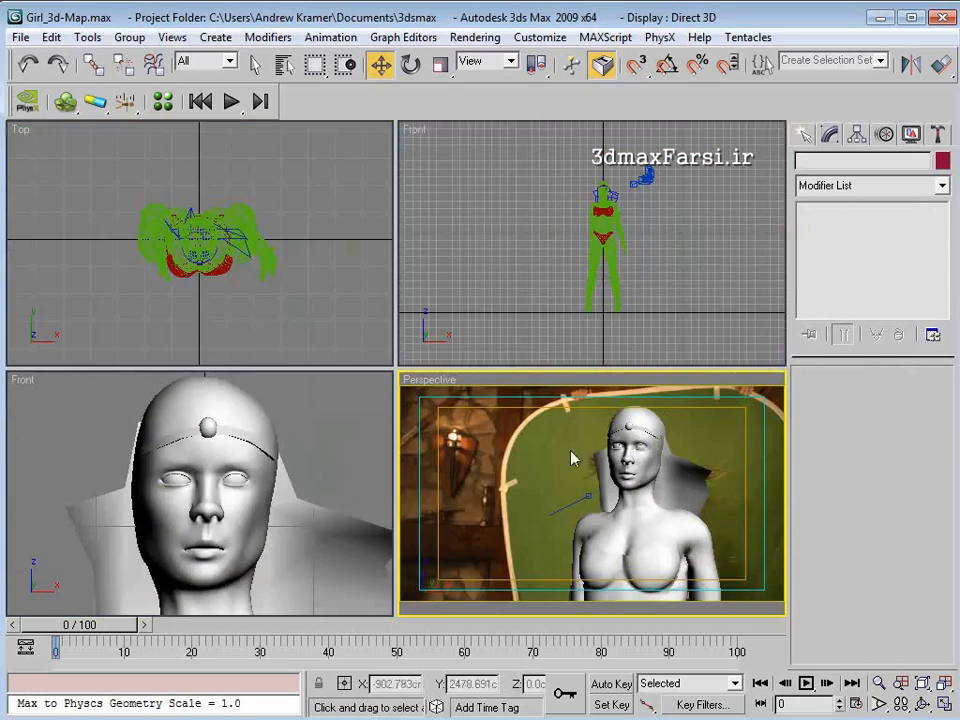
Step: Open the mental ray render setup and show its render elements
drag(849, 78, 489, 81)
click(878, 66)
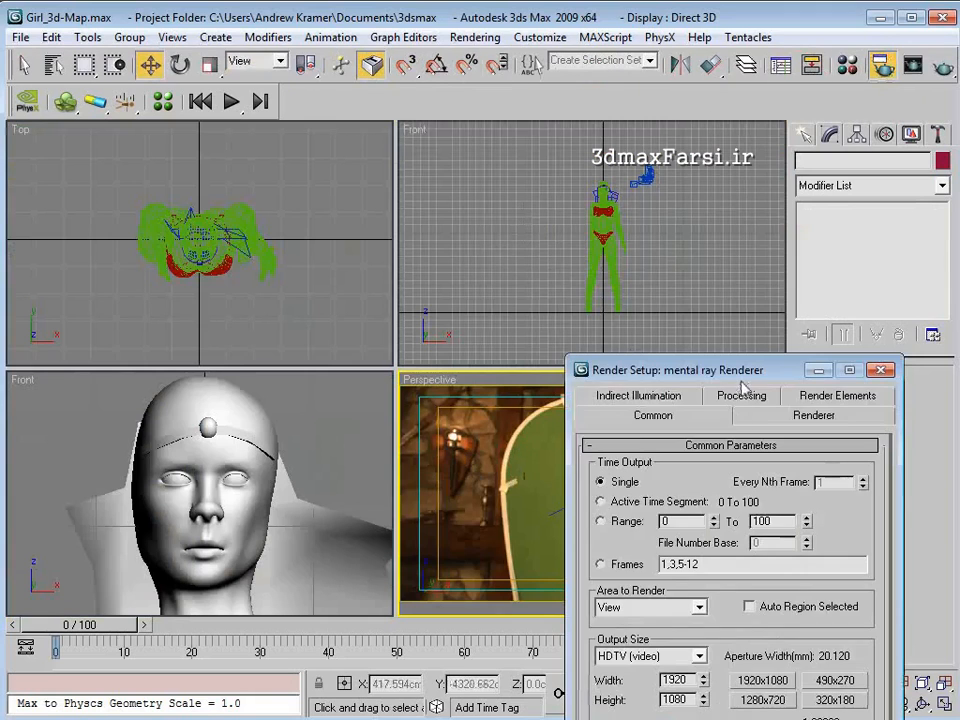
drag(742, 381, 409, 150)
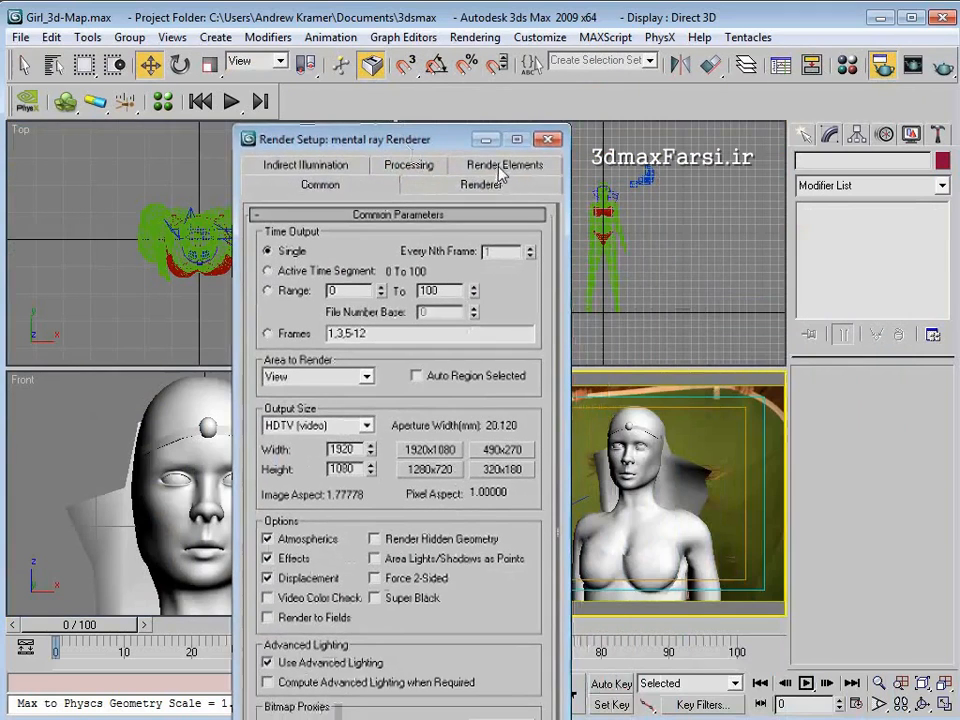
click(502, 174)
drag(401, 135, 411, 91)
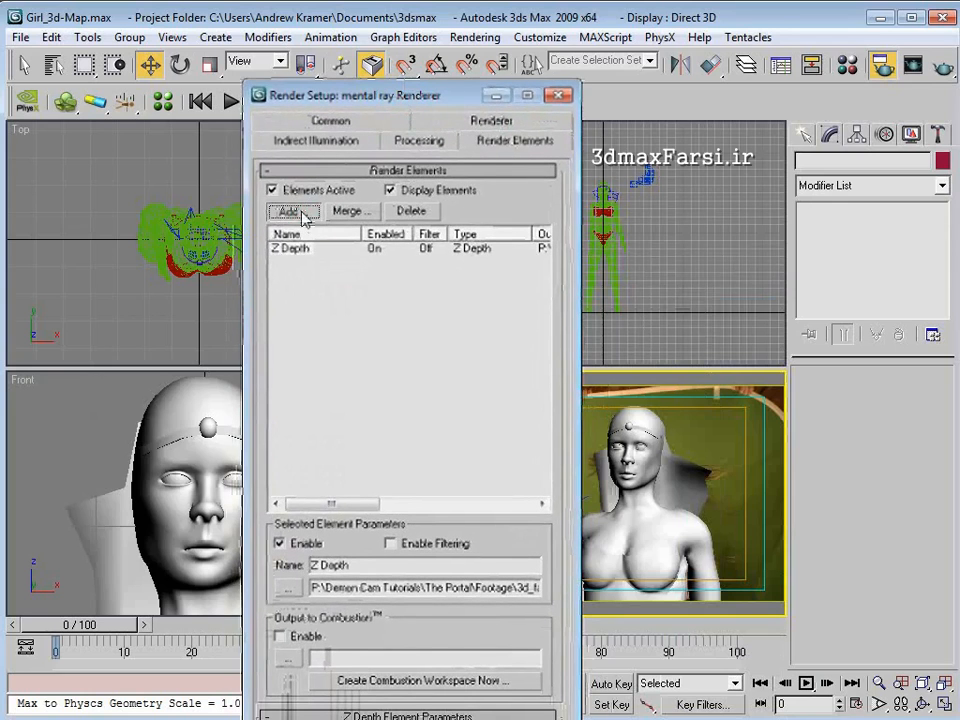
Step: Look through the available render elements down to Z Depth, and resize the render setup dialog to fit the screen
click(288, 211)
drag(363, 340, 356, 221)
drag(504, 317, 508, 493)
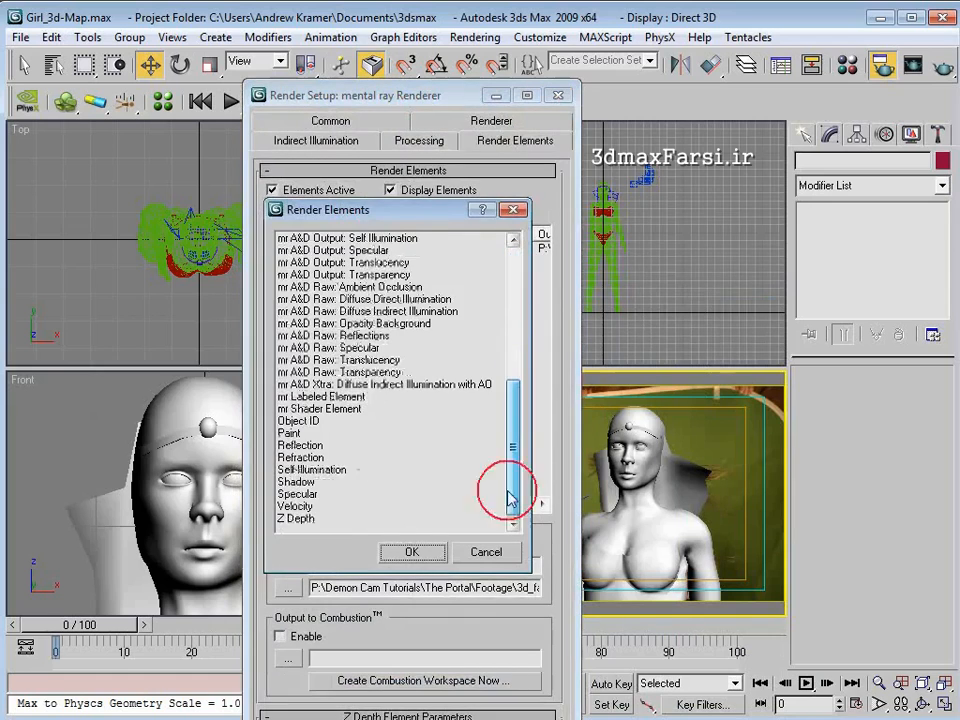
click(409, 555)
drag(417, 719, 415, 704)
drag(286, 95, 287, 65)
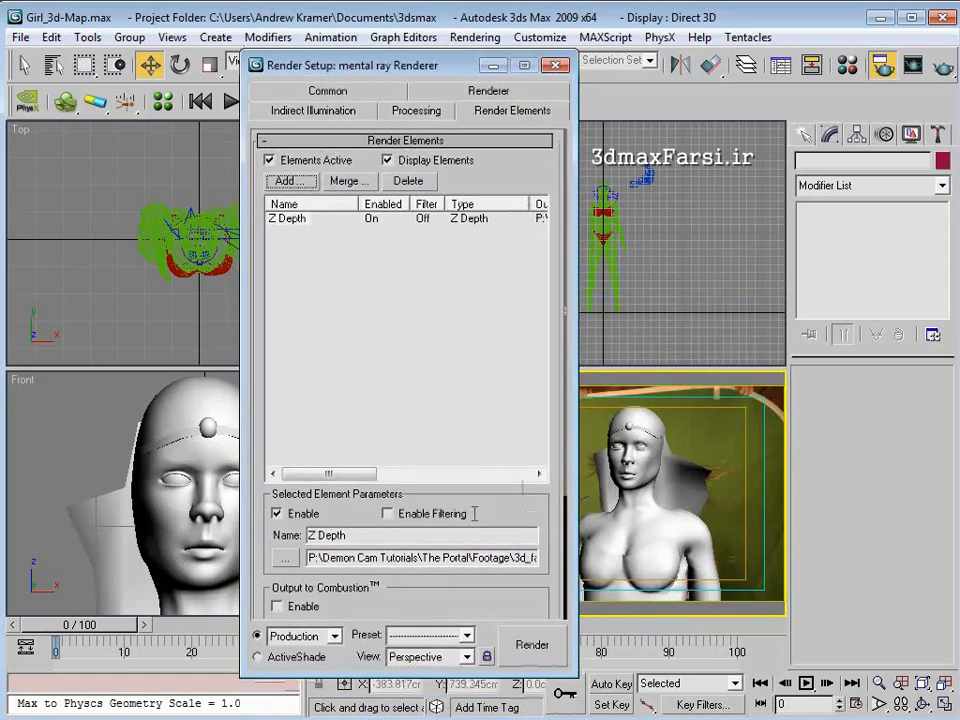
Step: Check the Z Depth element's parameters down the render setup, and return to the Perspective viewport
scroll(489, 388, down, 5)
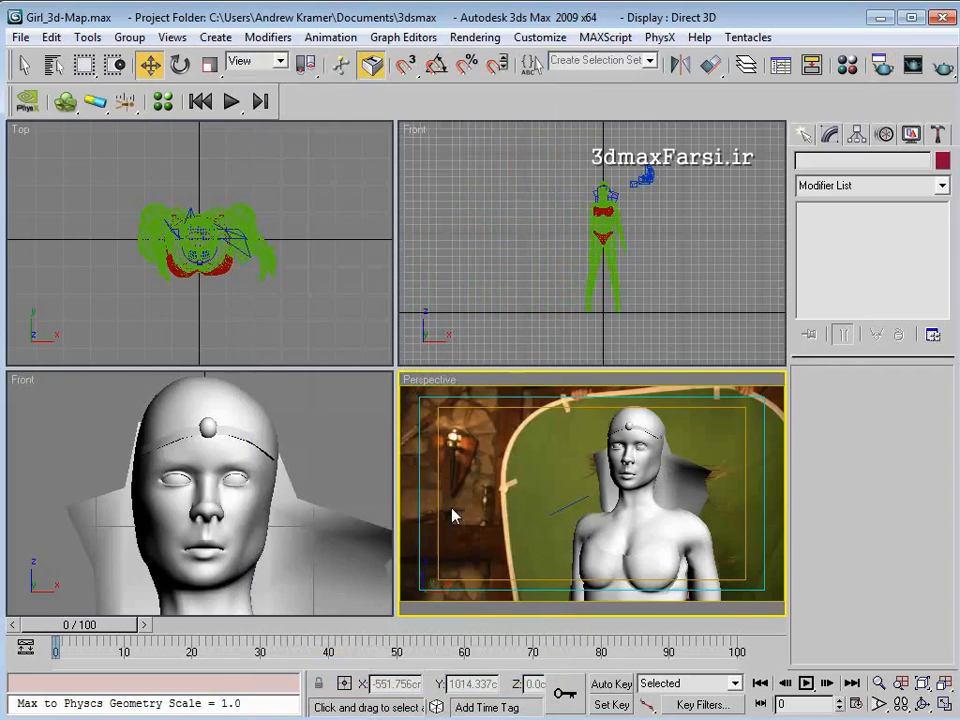
click(426, 331)
click(455, 400)
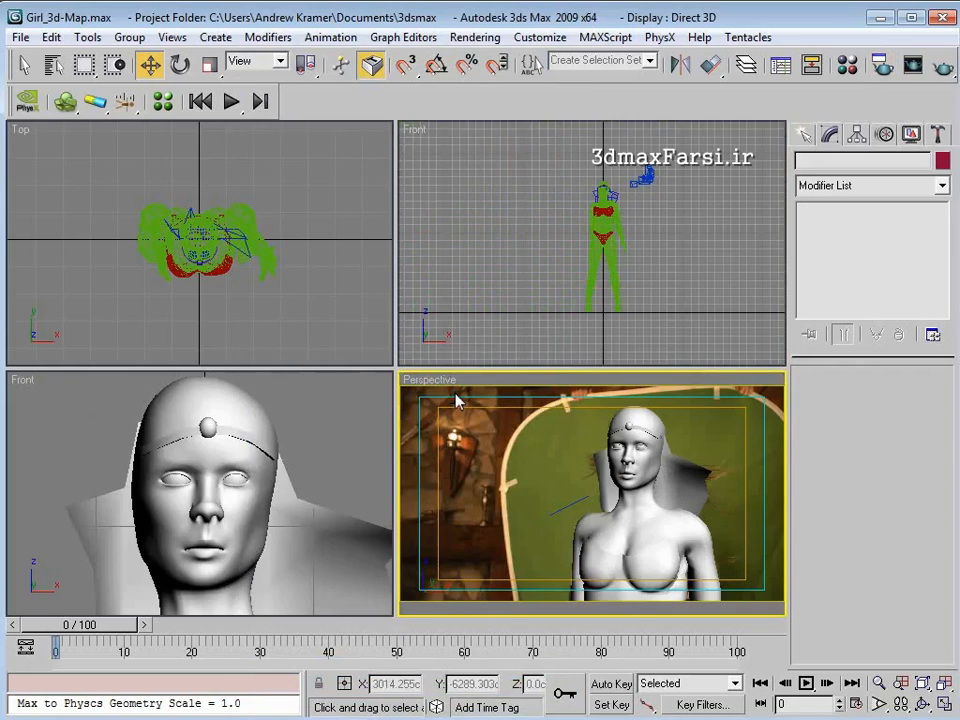
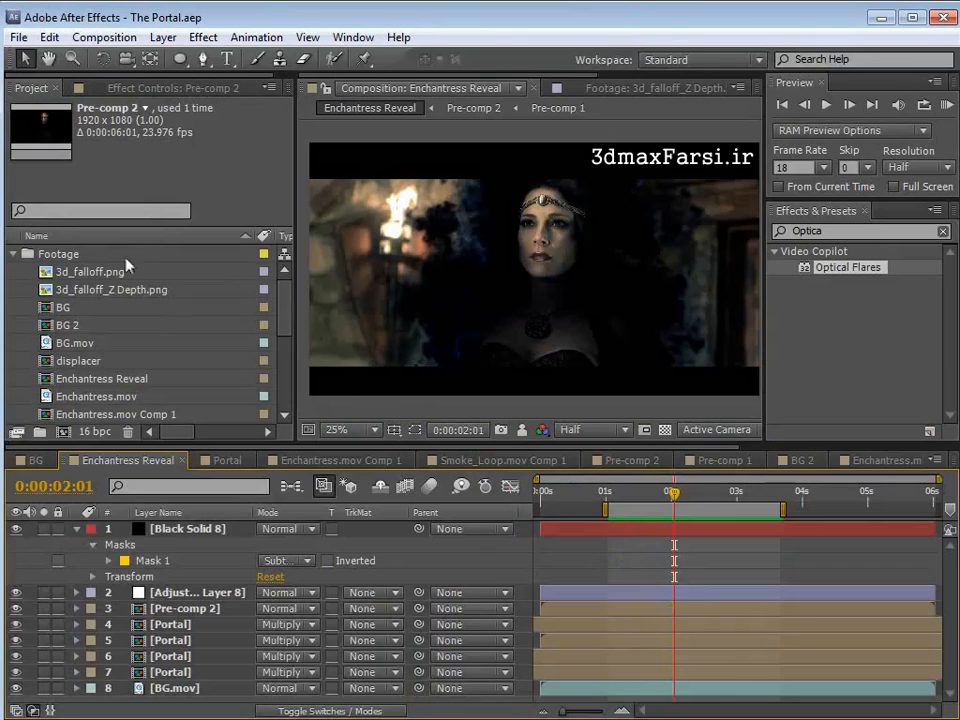
Step: Switch to After Effects, view the 3d_falloff_Z Depth.png and 3d_falloff.png renders, and check the falloff render's transparency
double_click(45, 290)
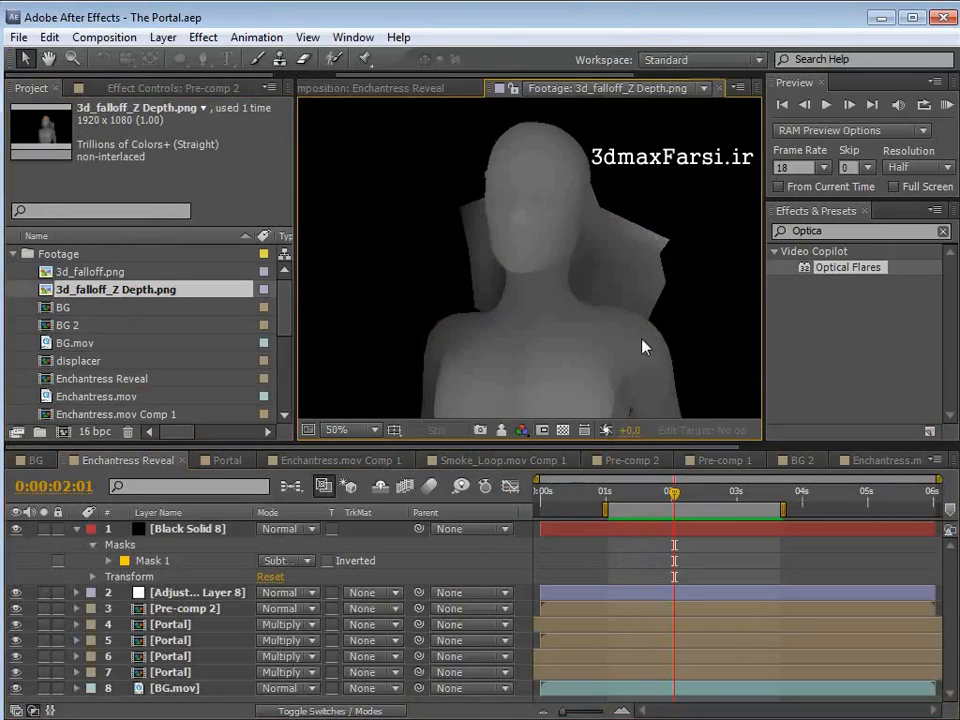
double_click(47, 273)
scroll(583, 318, up, 2)
key(space)
drag(650, 253, 577, 280)
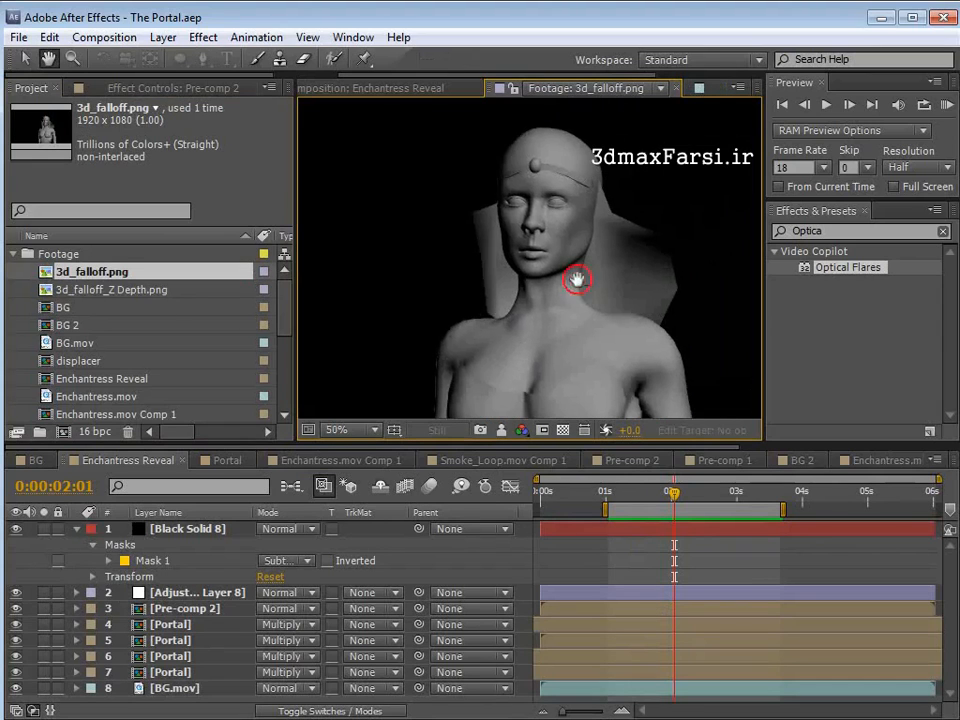
click(562, 430)
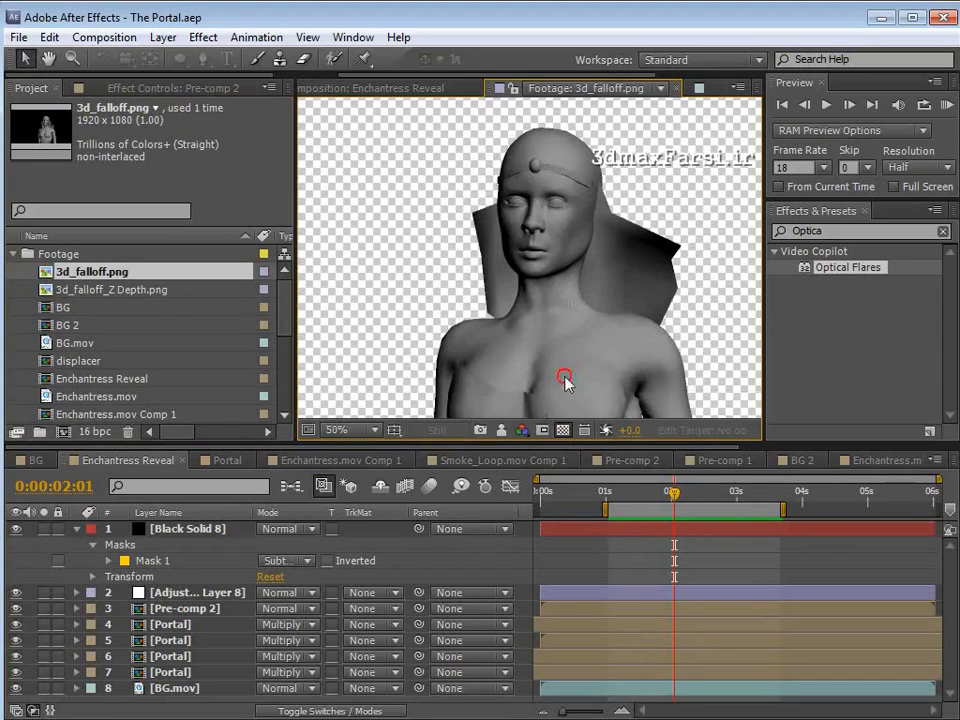
click(563, 431)
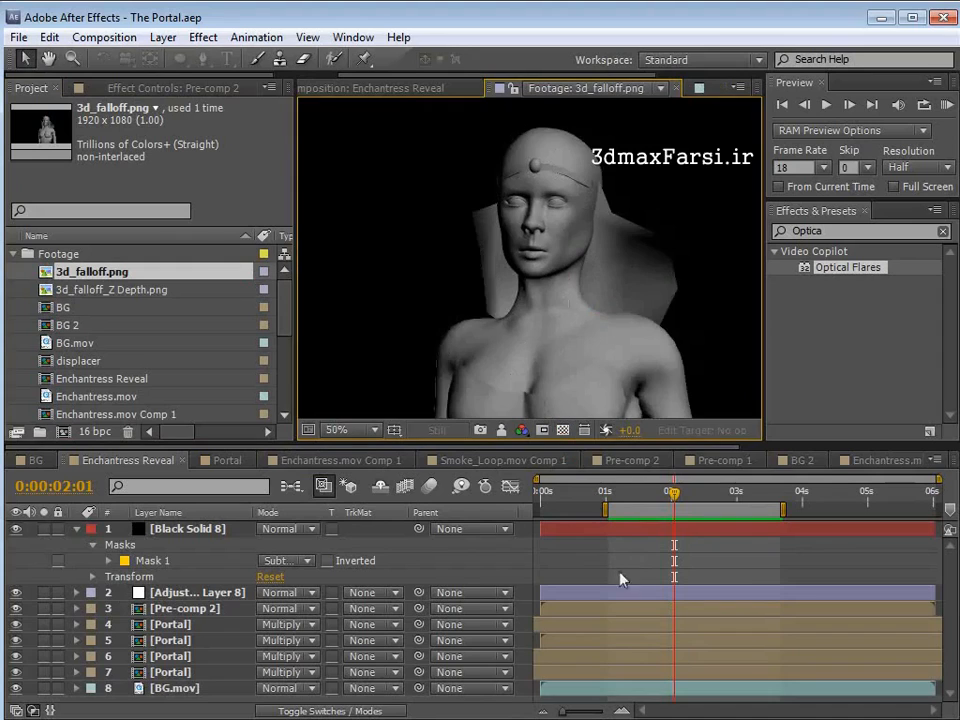
Step: Create a new composition from the BG.mov footage and scrub to 0:00:02:00
click(627, 491)
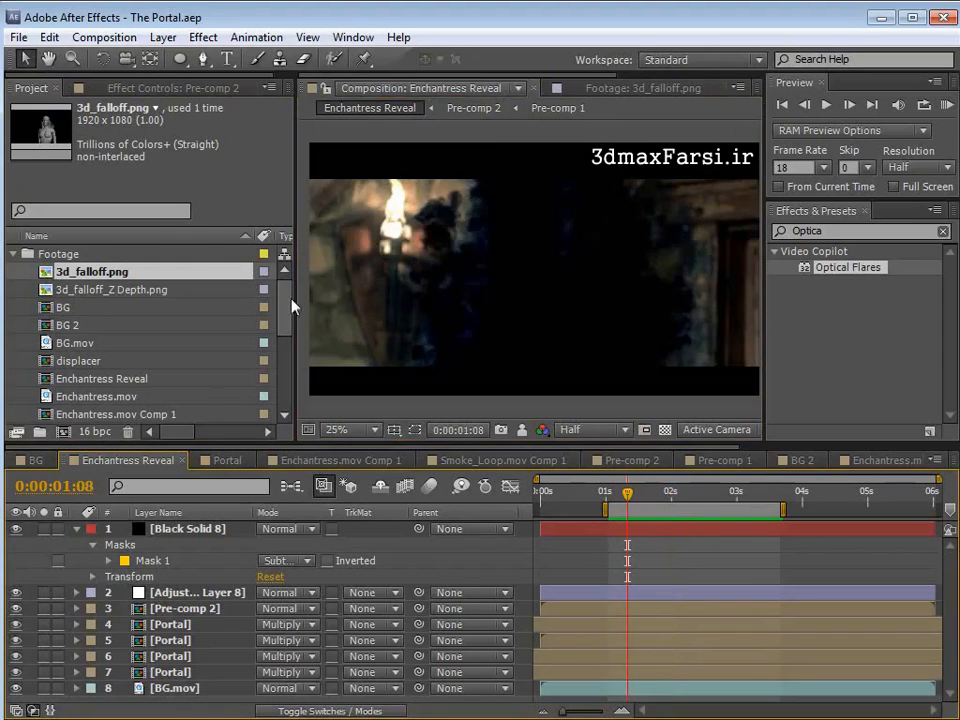
drag(286, 308, 284, 332)
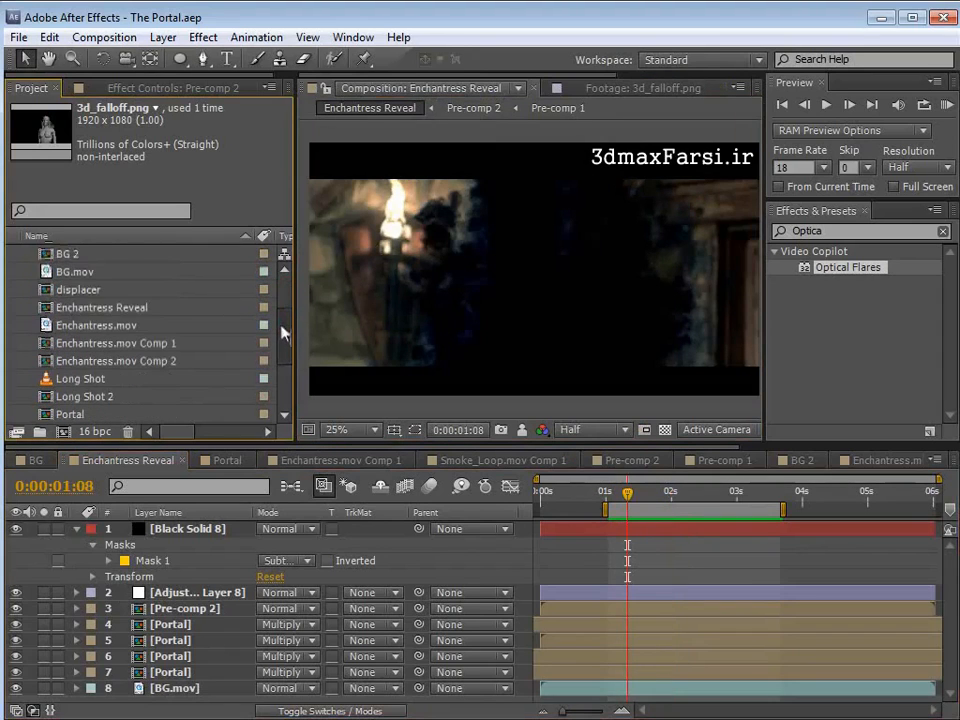
drag(47, 272, 66, 432)
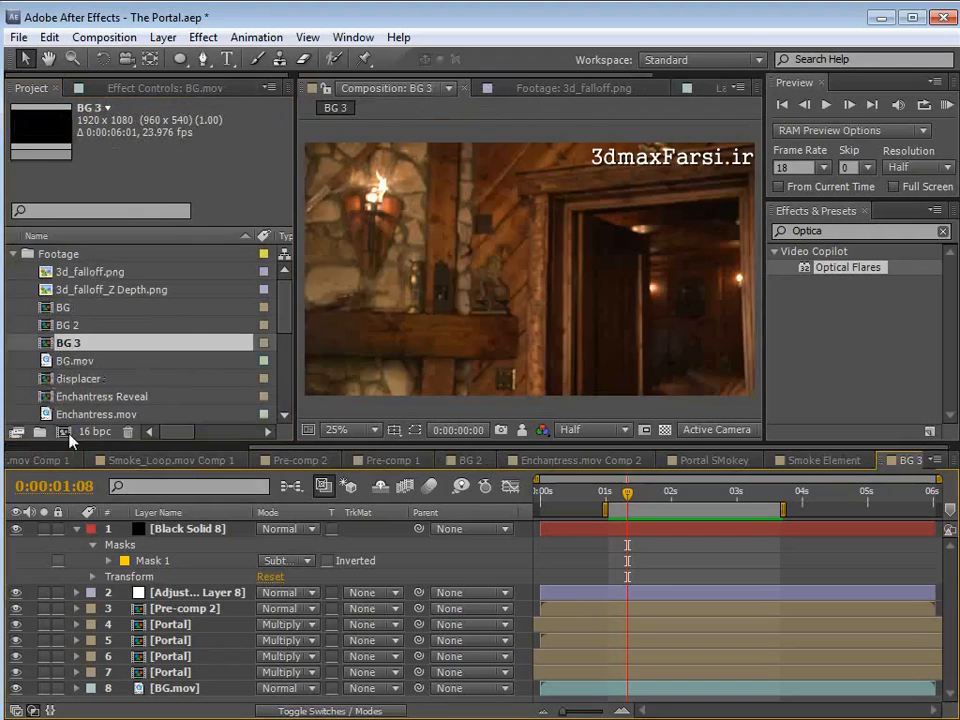
drag(556, 500, 675, 527)
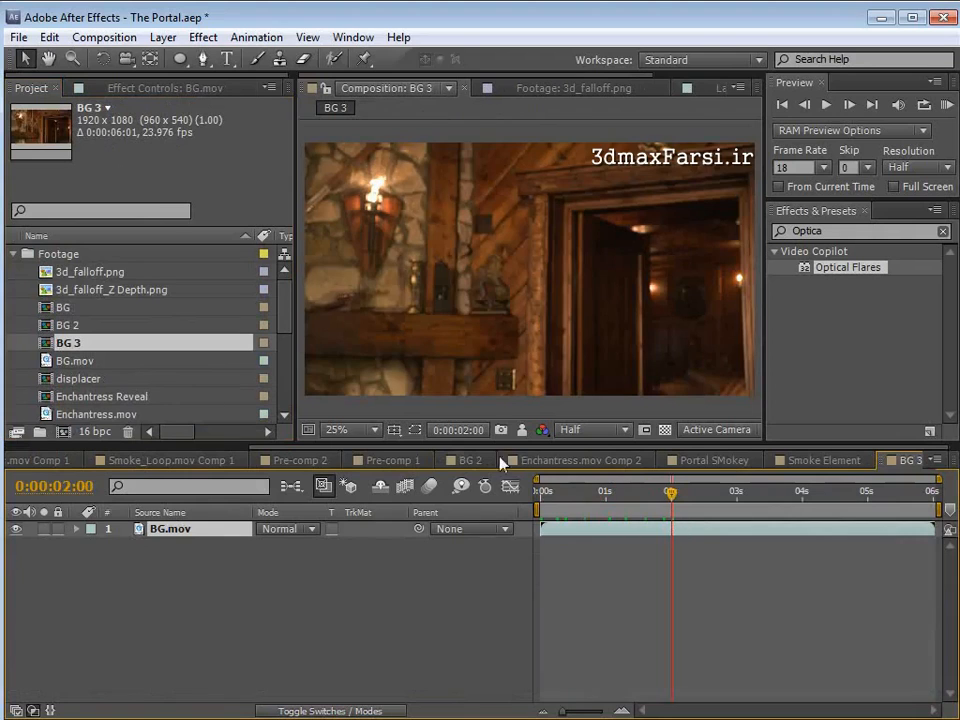
Step: Bring up the BG 2 composition and collapse the expanded properties of its layers
click(470, 460)
click(175, 529)
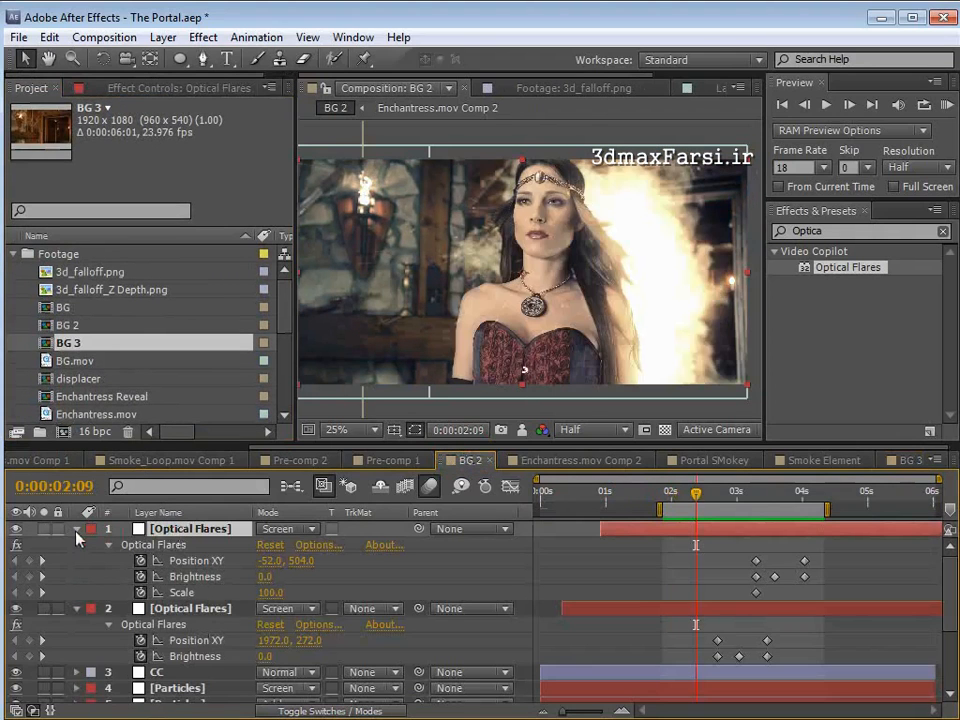
key(ctrl+a)
click(77, 530)
click(554, 531)
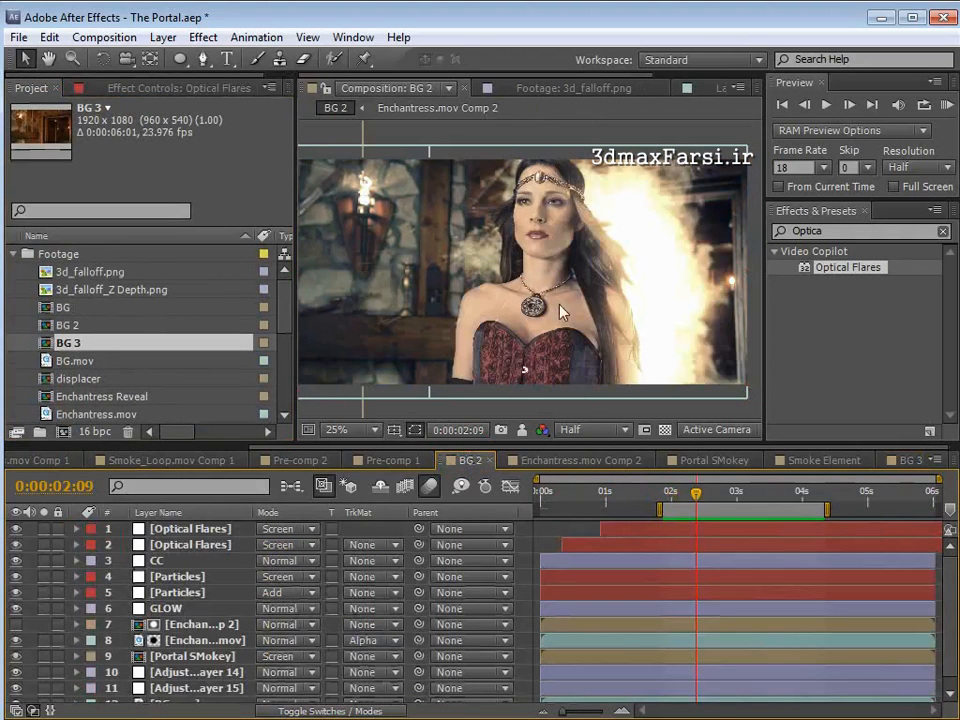
Step: Copy the Enchantress.mov layer and its Enchantress.mov Comp 2 matte from BG 2 into BG 3
click(188, 641)
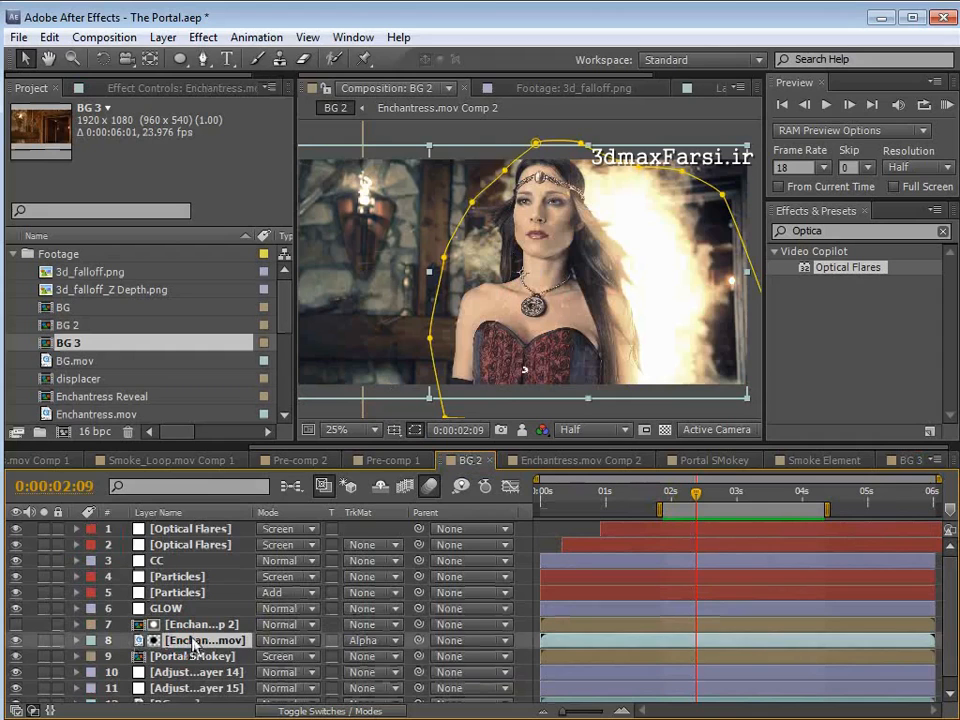
click(183, 625)
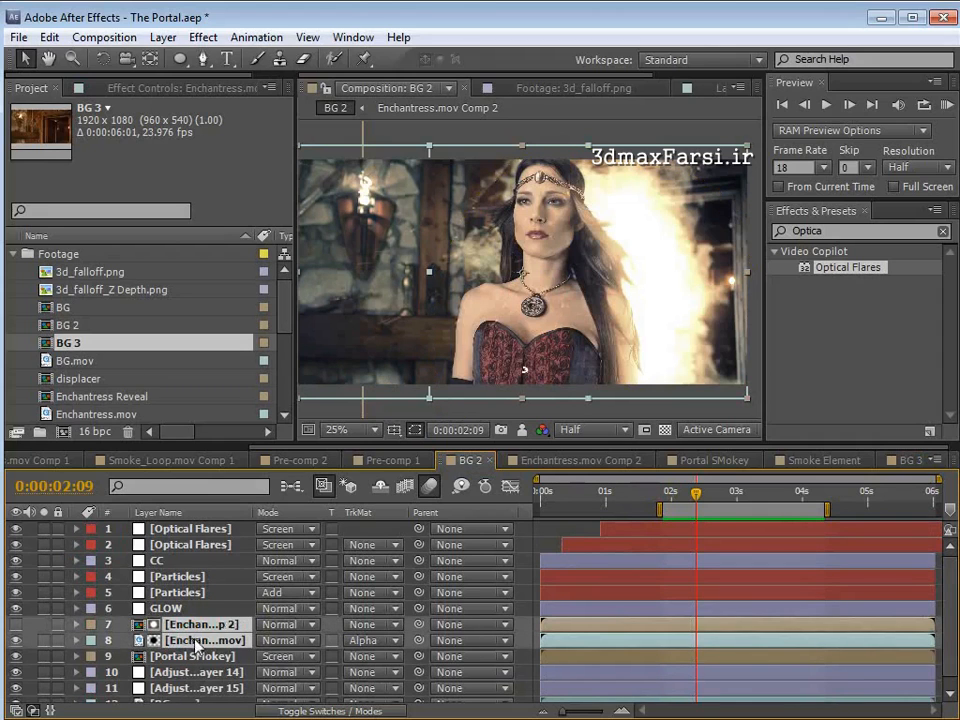
click(49, 37)
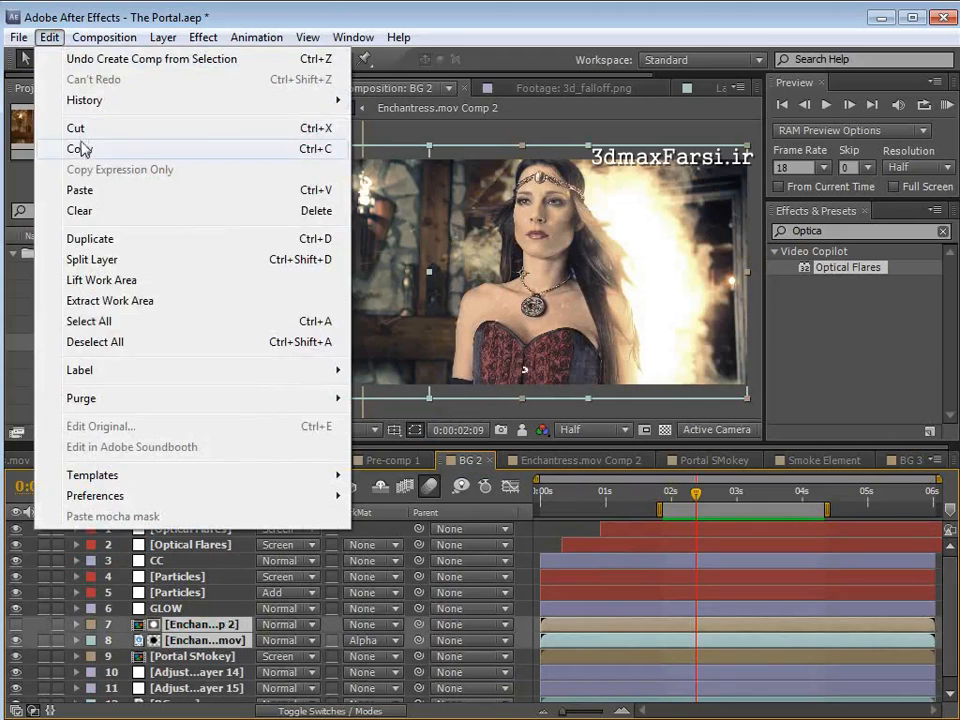
click(77, 148)
click(905, 460)
click(49, 37)
click(125, 190)
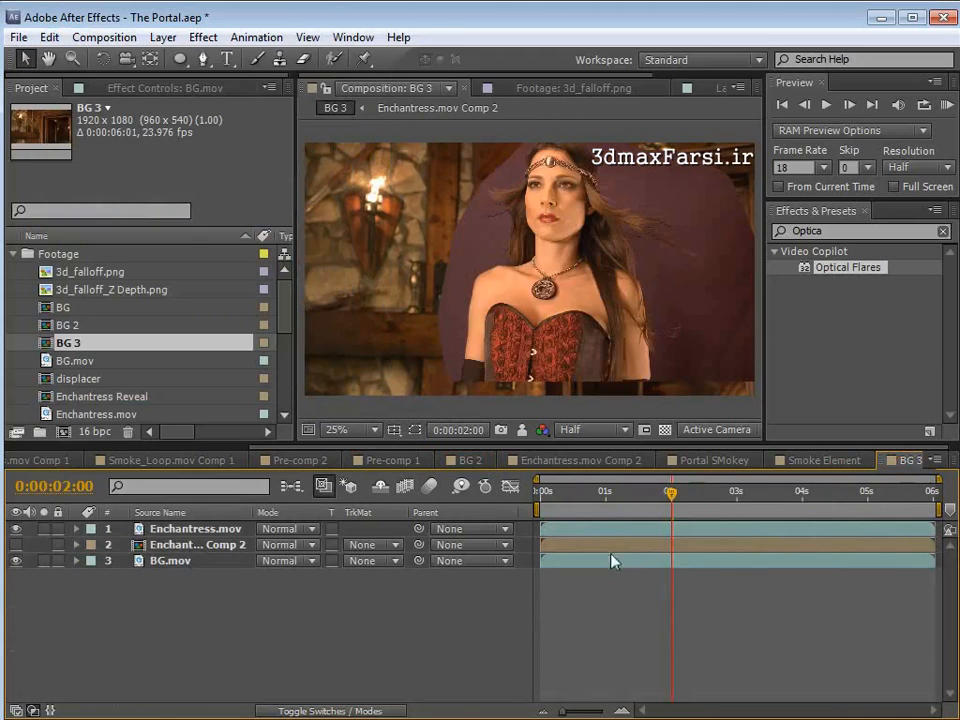
Step: Move the Enchantress.mov layer below its matte comp in BG 3, and scrub to 0:00:02:04
drag(204, 531, 204, 558)
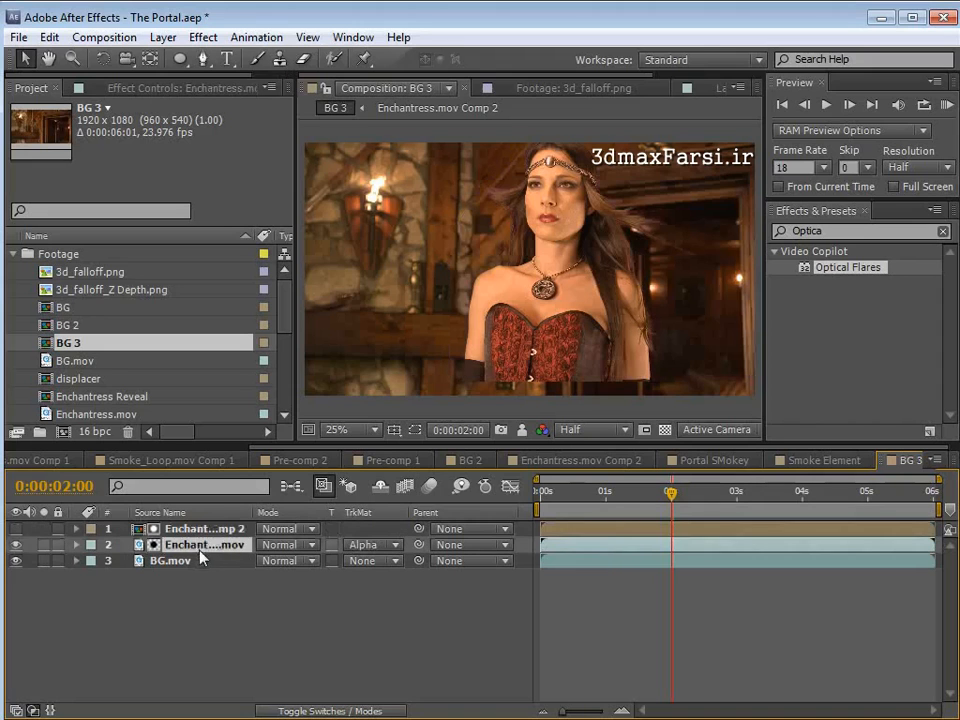
click(423, 588)
drag(632, 496, 682, 521)
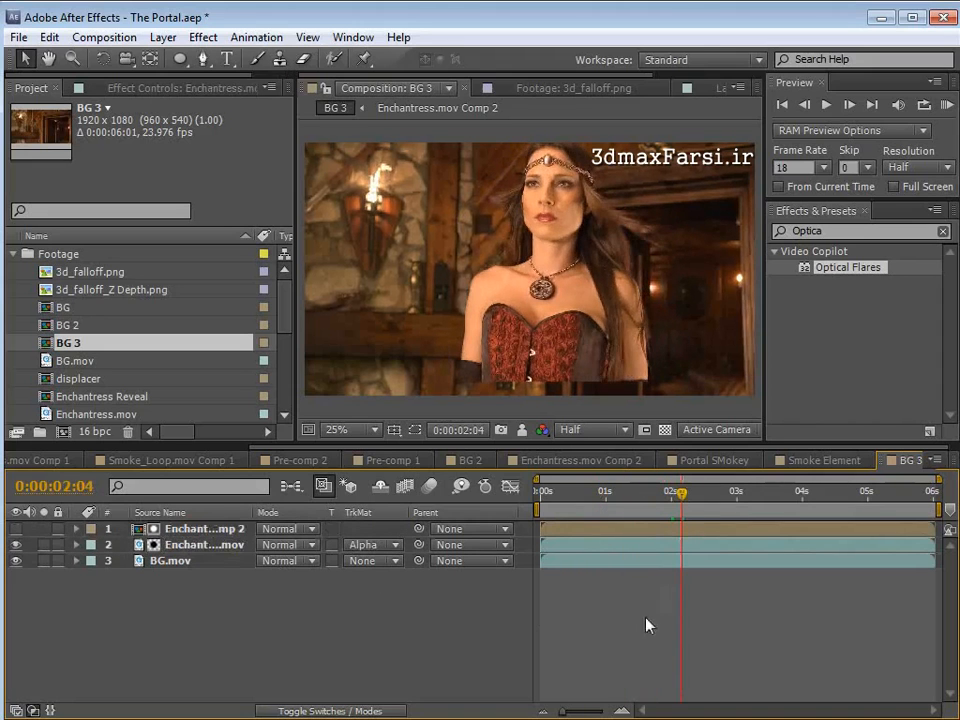
Step: Set the BG 3 composition's height to 960 px
click(104, 37)
click(100, 88)
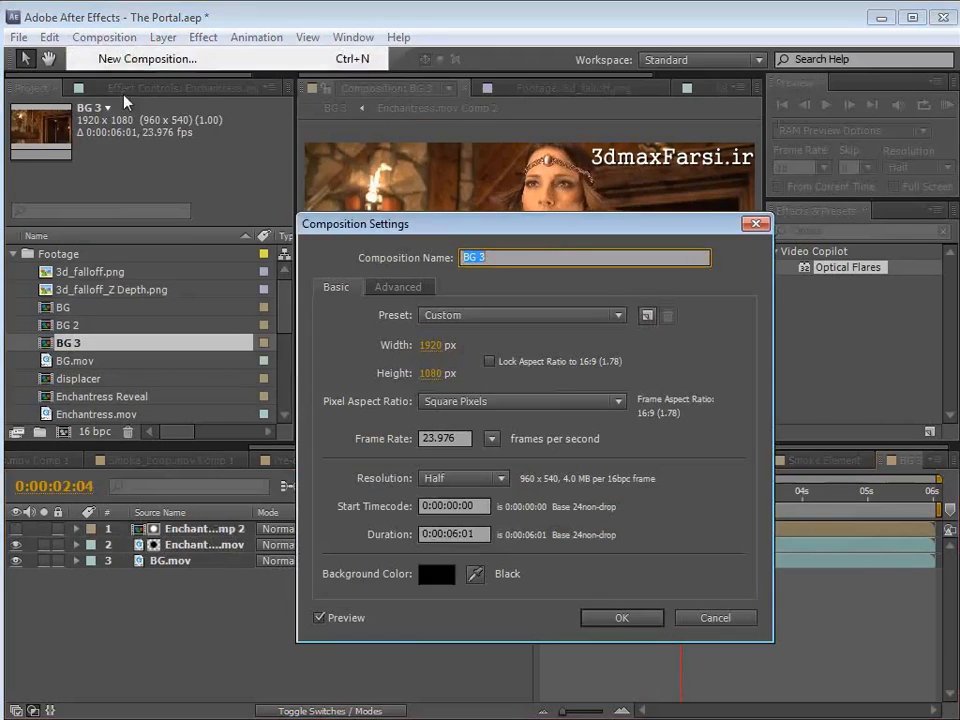
click(430, 373)
text(960)
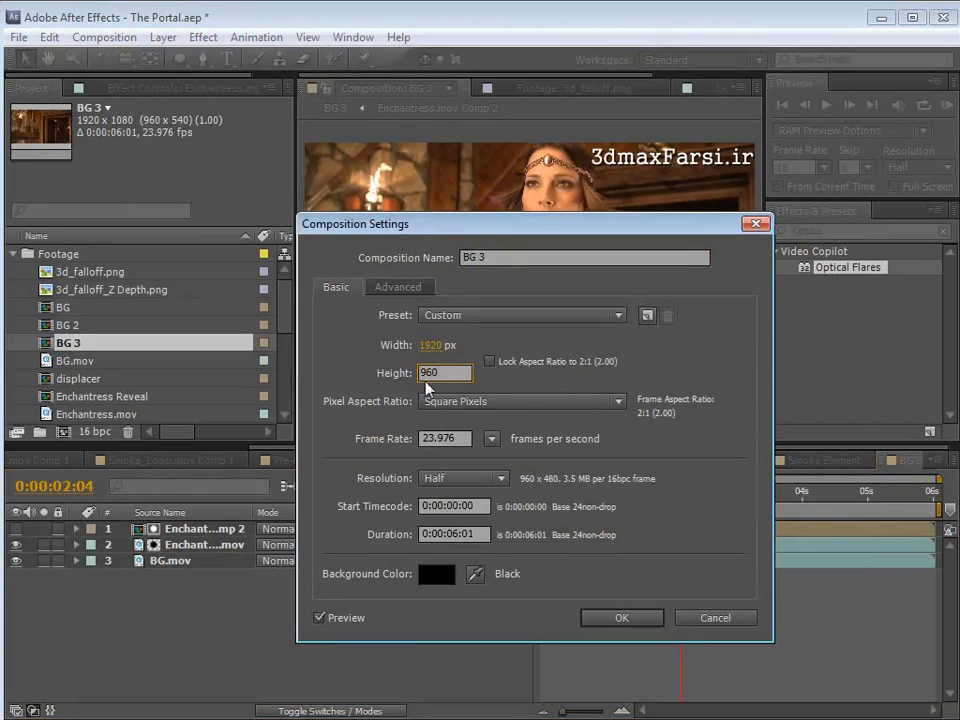
click(359, 376)
click(620, 614)
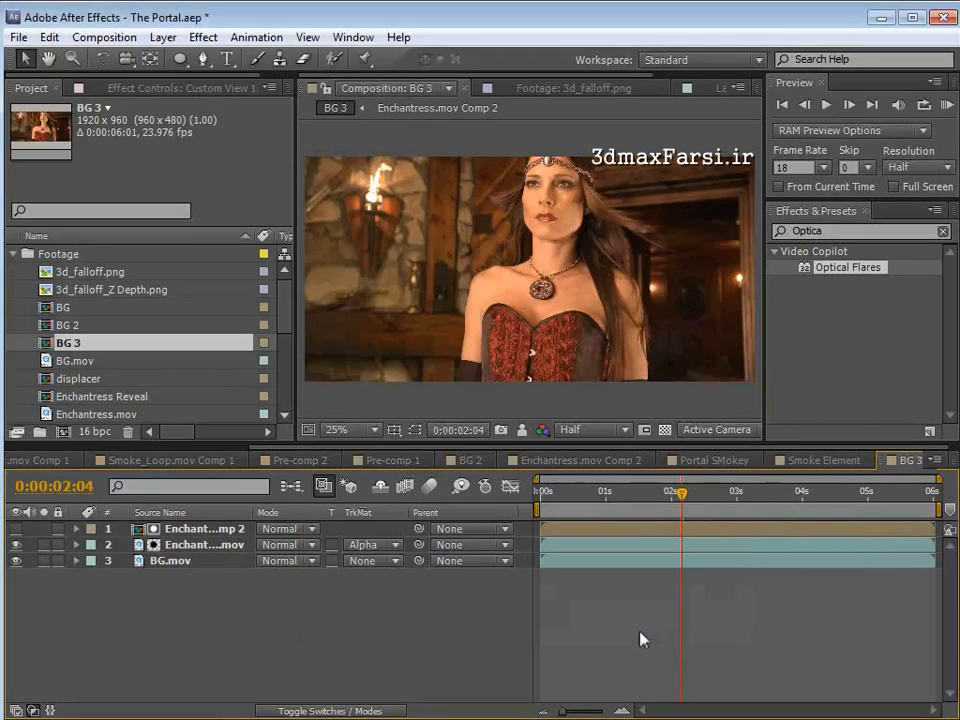
Step: Shift the Enchantress footage and its matte slightly down in the frame, and scrub to 0:00:02:07
click(183, 545)
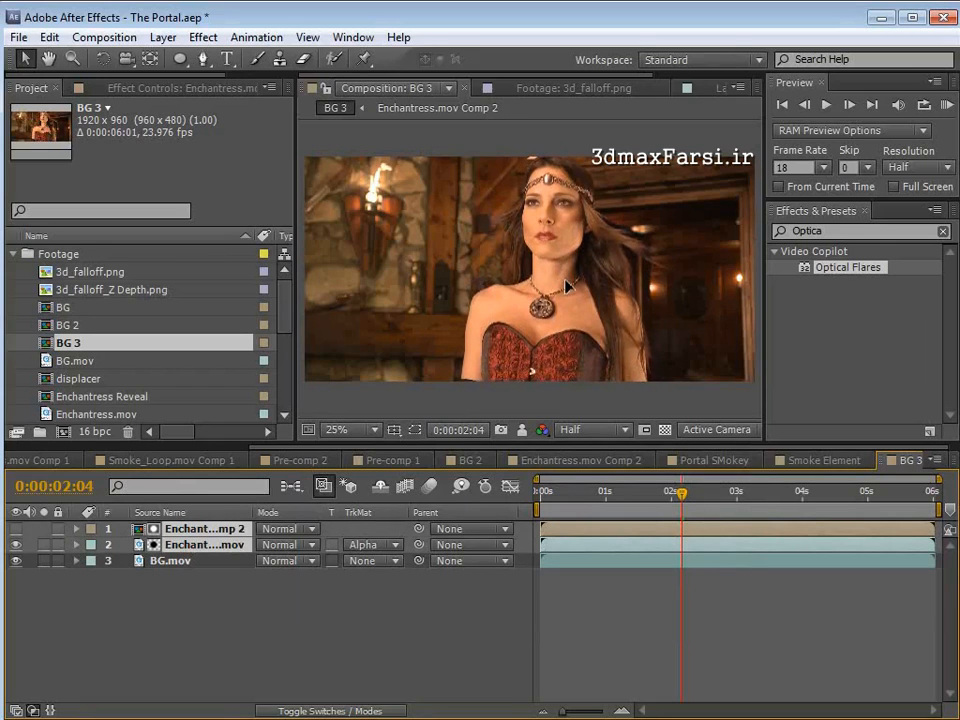
drag(678, 596, 697, 543)
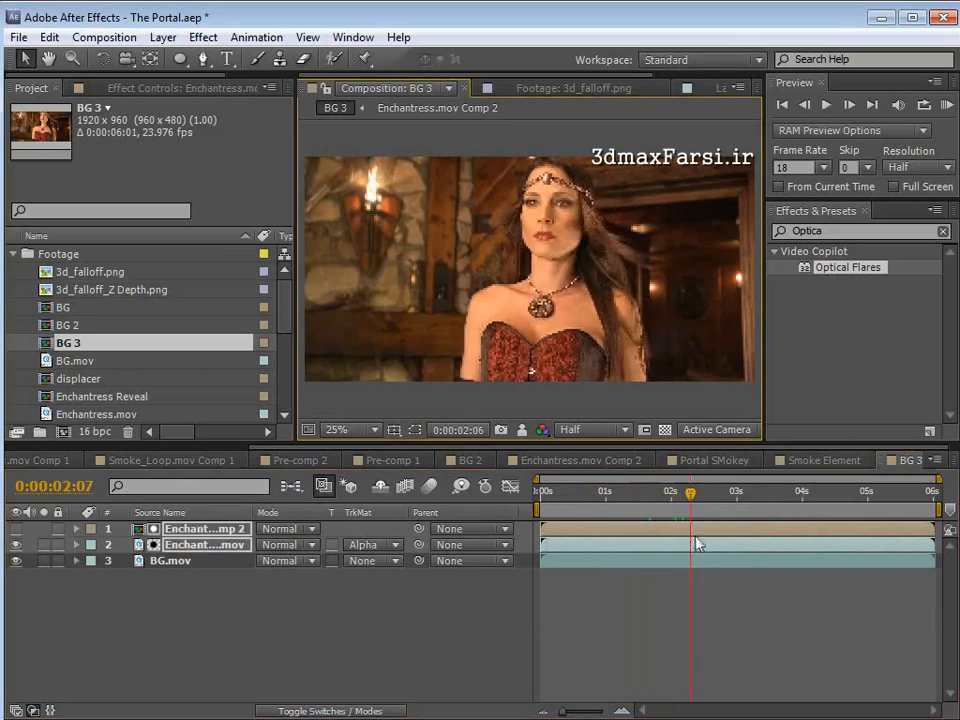
click(700, 615)
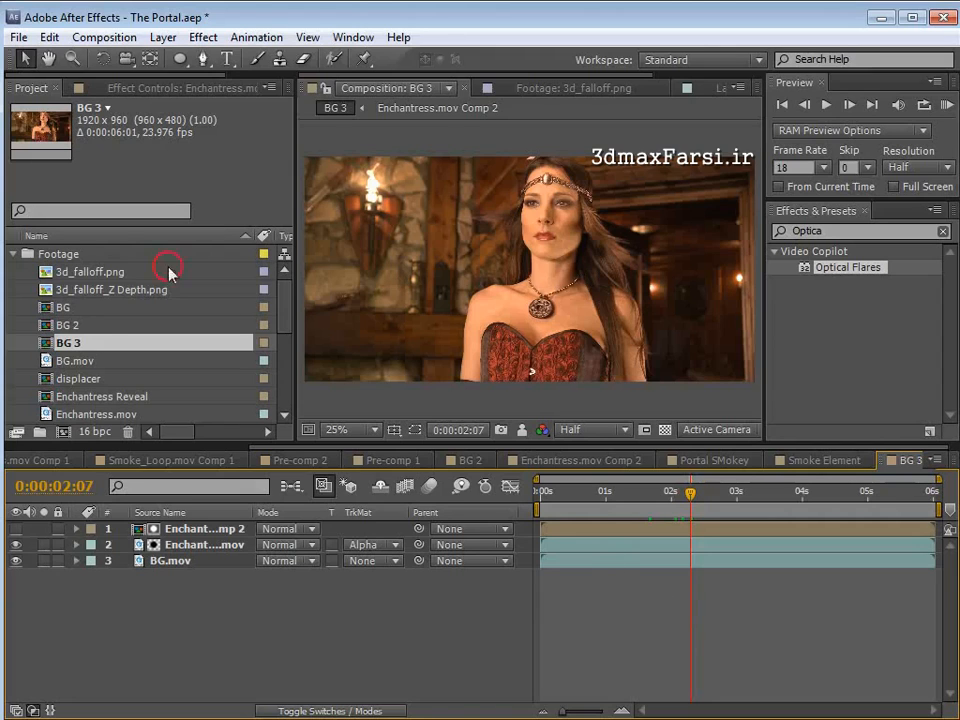
Step: View the Z Depth render, and add 3d_falloff.png and 3d_falloff_Z Depth.png above the other BG 3 layers
double_click(98, 294)
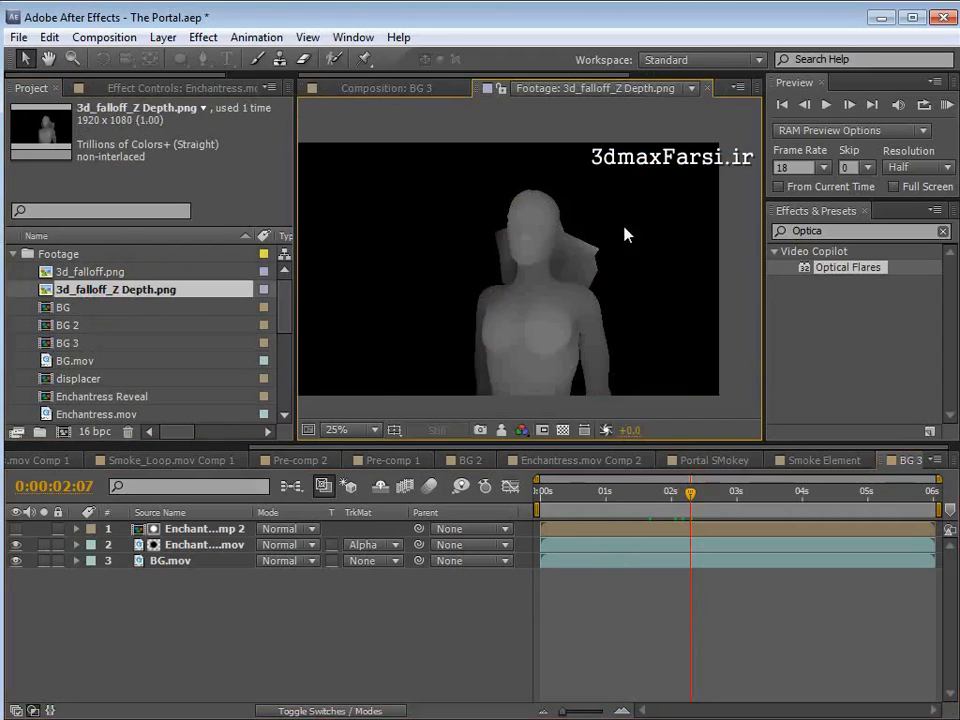
click(387, 89)
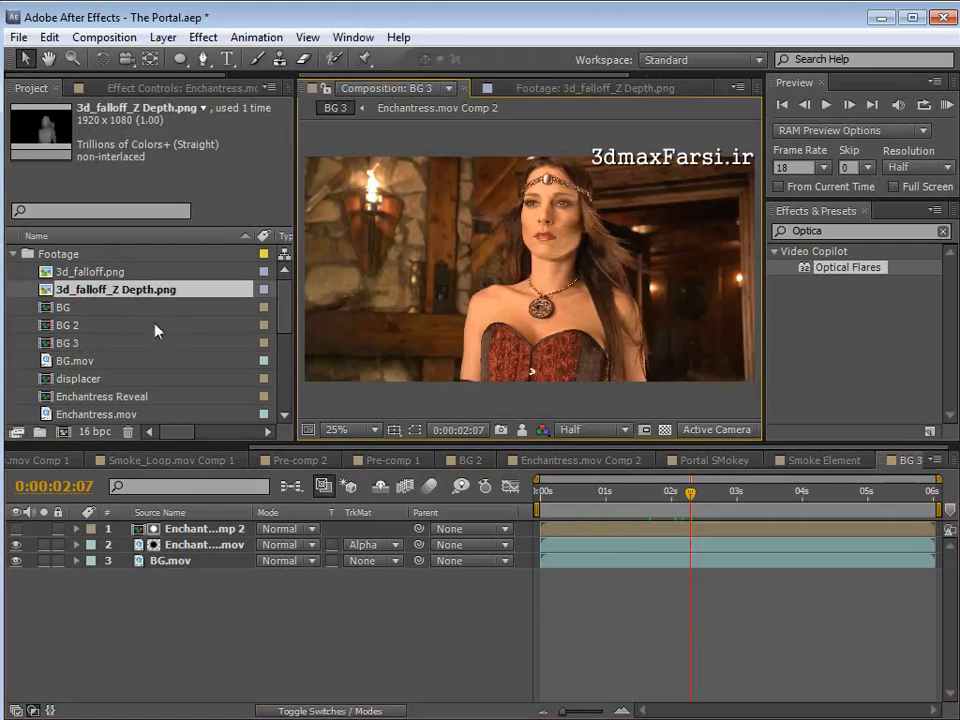
click(104, 272)
shift+click(107, 290)
drag(107, 290, 190, 525)
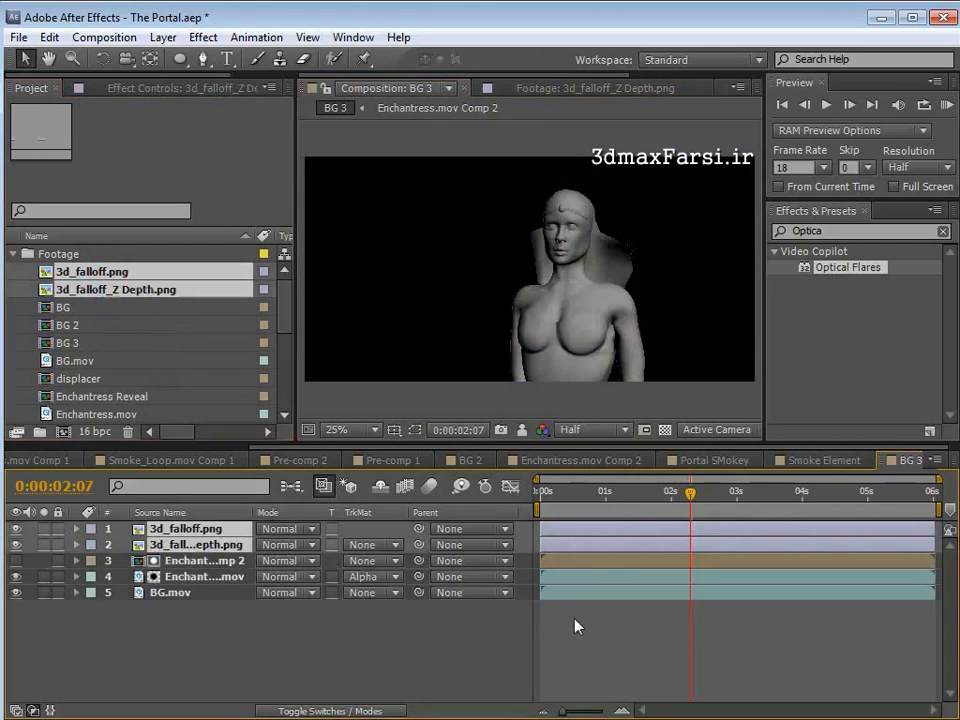
Step: Hide the Z Depth layer and move it above the 3d_falloff.png layer
click(15, 545)
click(152, 529)
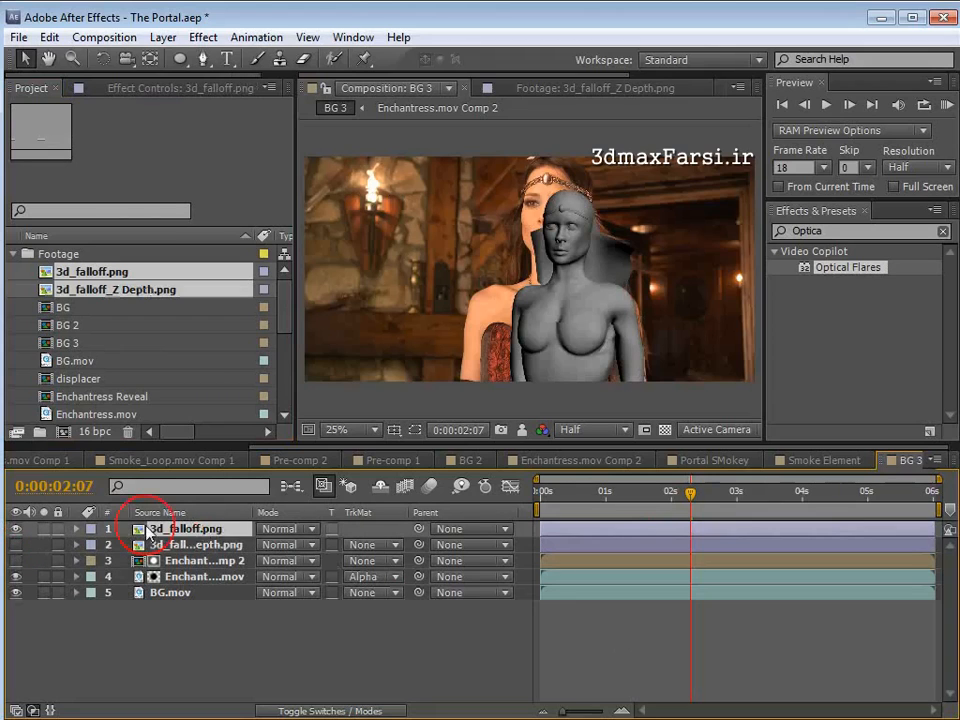
drag(174, 545, 205, 527)
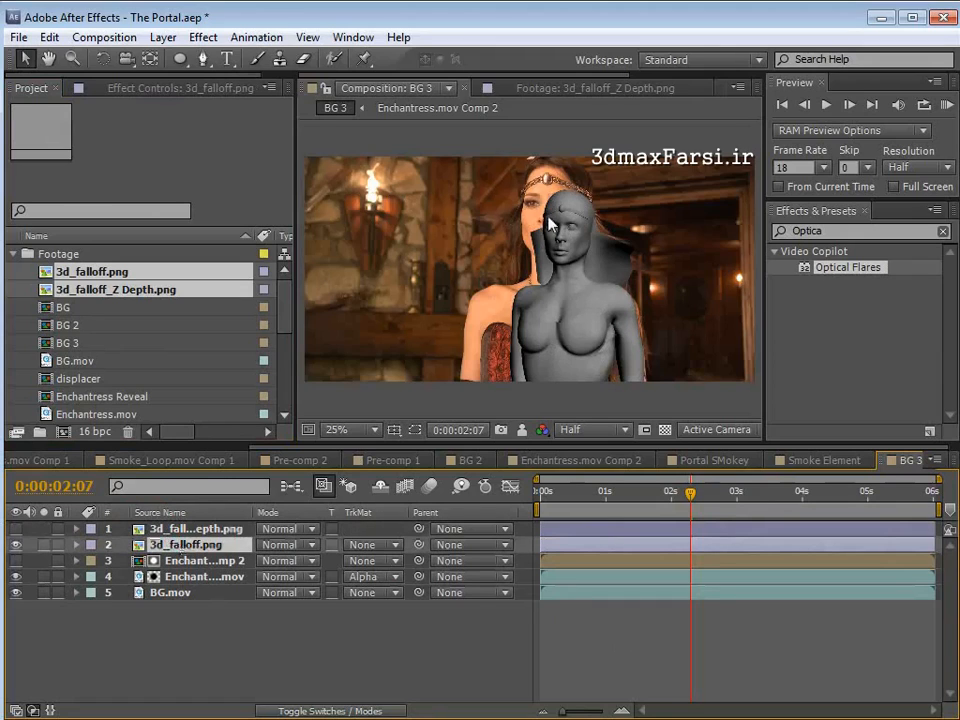
Step: Parent the Z Depth layer to 3d_falloff.png, and move the falloff layer to check that the depth pass follows
click(182, 531)
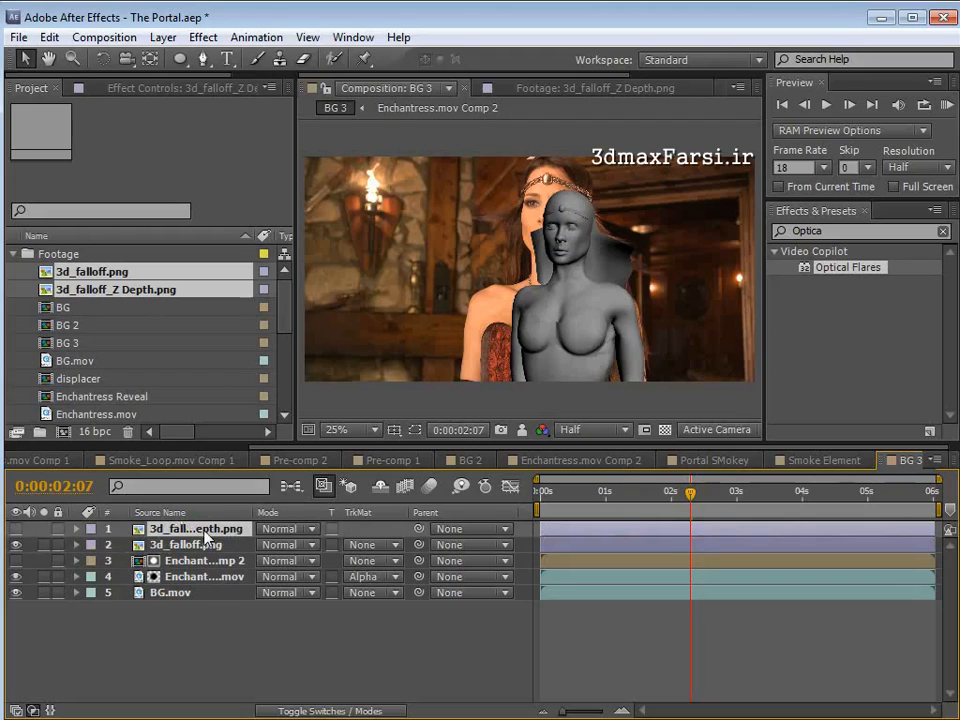
drag(415, 529, 180, 545)
drag(613, 283, 578, 340)
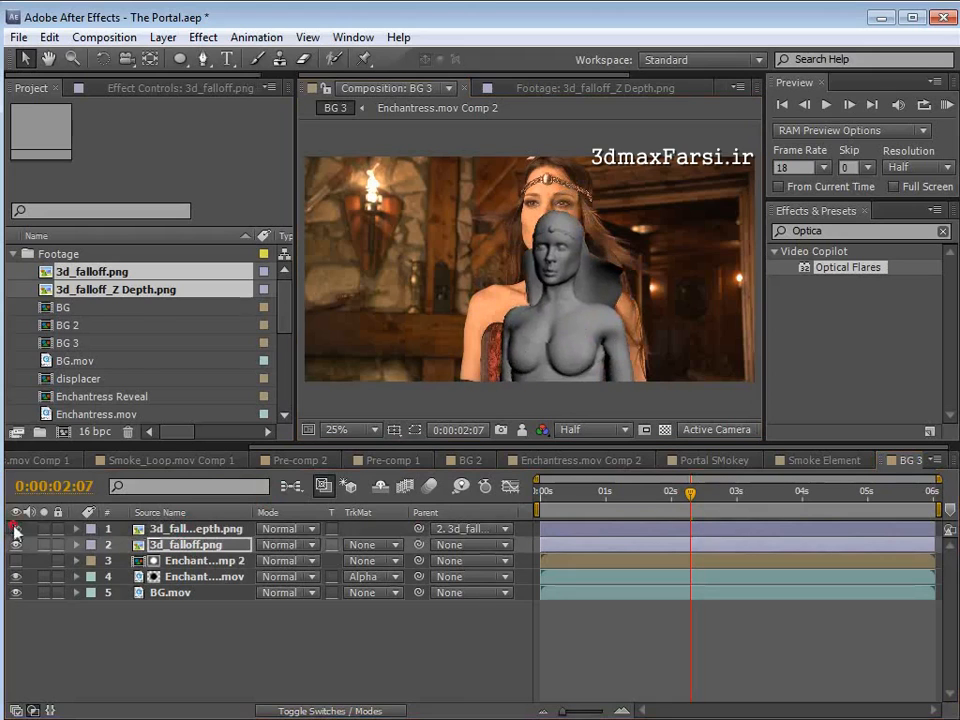
click(15, 529)
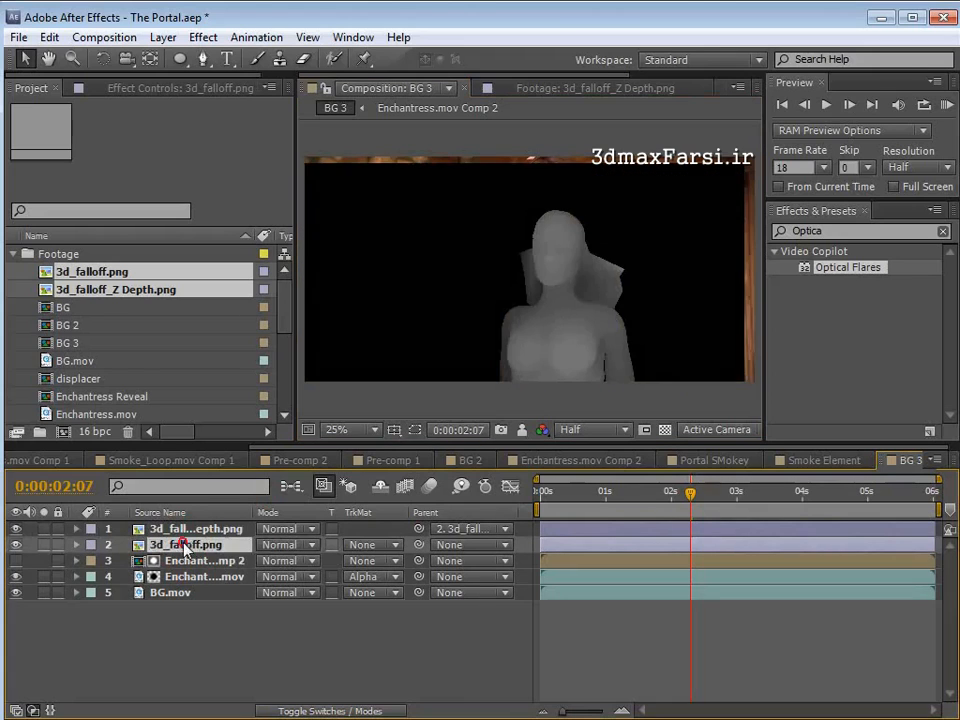
click(16, 530)
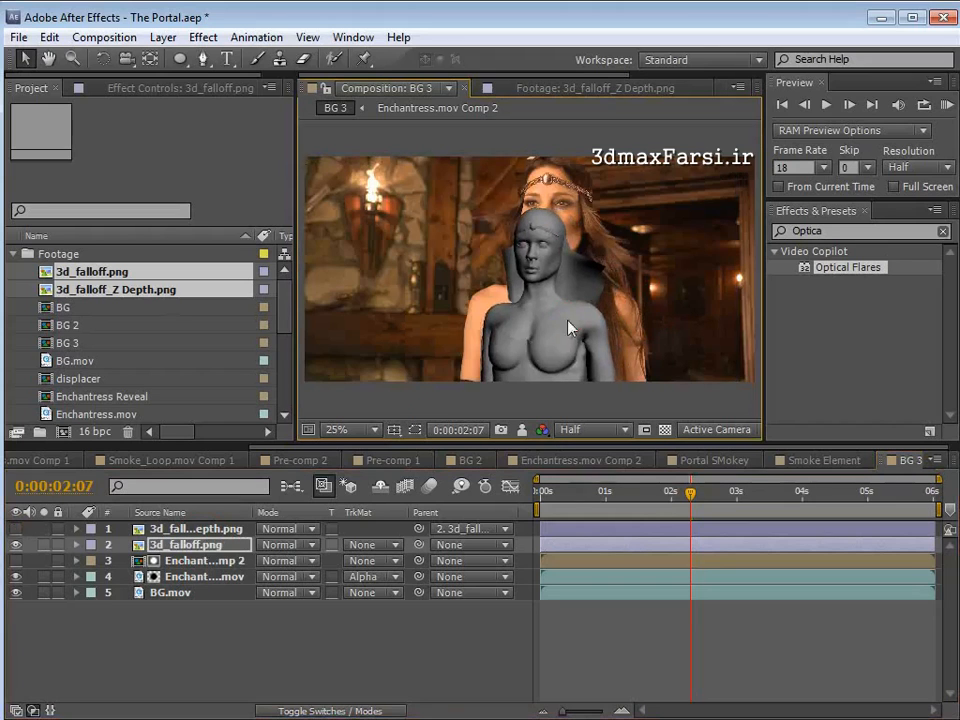
Step: Scale the 3d_falloff.png layer to 143%, lower its opacity, and align the model over the Enchantress's head and shoulders
key(s)
drag(323, 561, 551, 321)
key(t)
drag(280, 561, 244, 562)
scroll(449, 226, up, 2)
scroll(551, 321, up, 2)
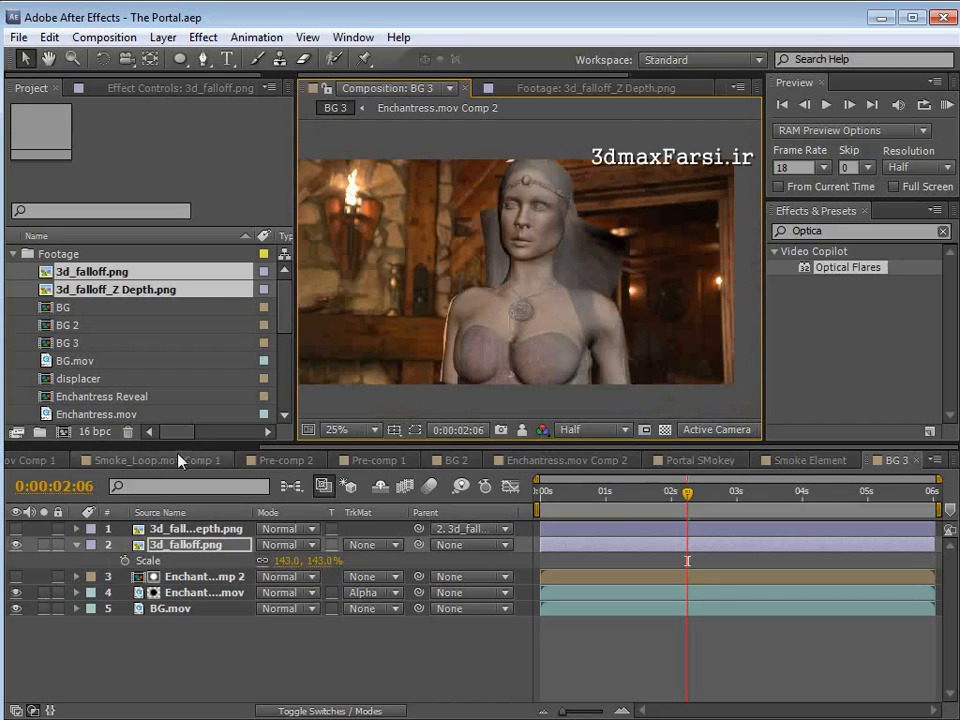
Step: Show the Z Depth layer, move 3d_falloff.png above it, and set the falloff layer's opacity to 100%
click(204, 545)
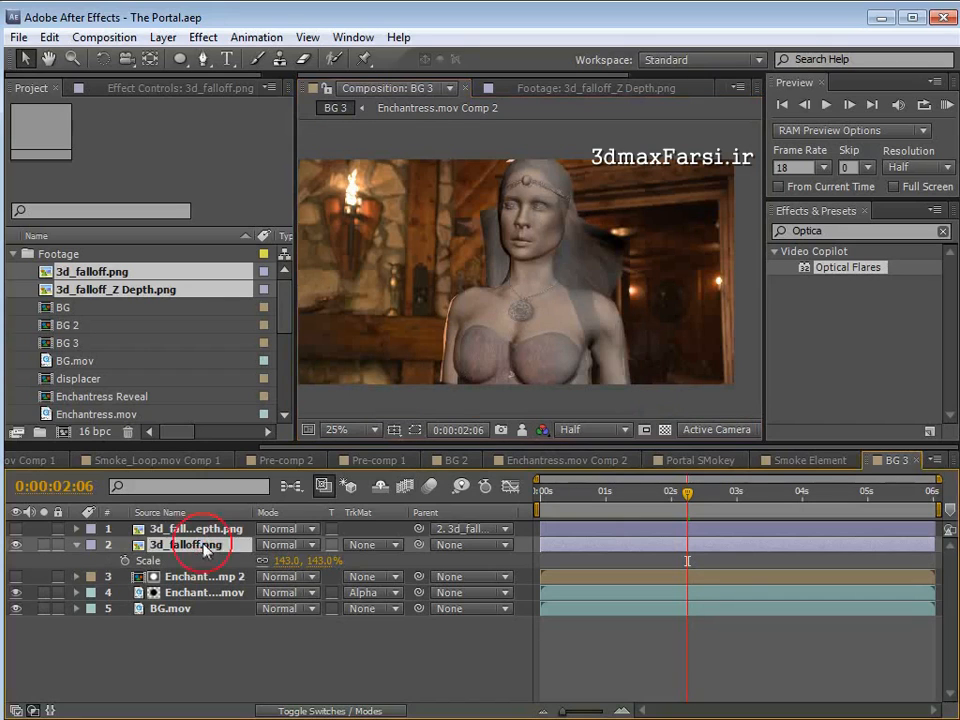
click(15, 528)
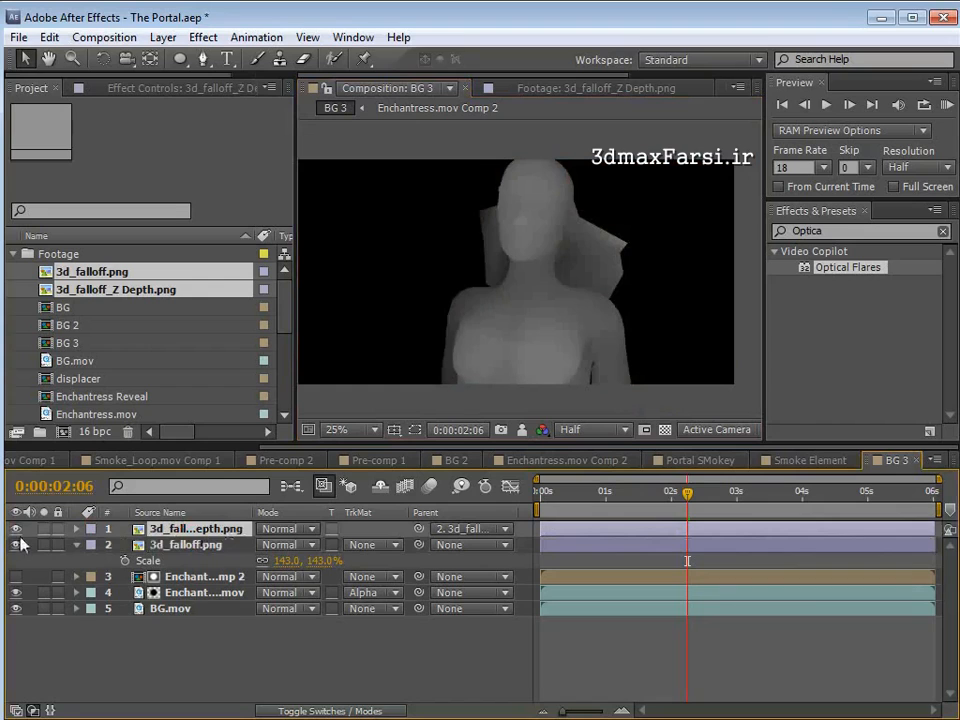
drag(185, 545, 180, 522)
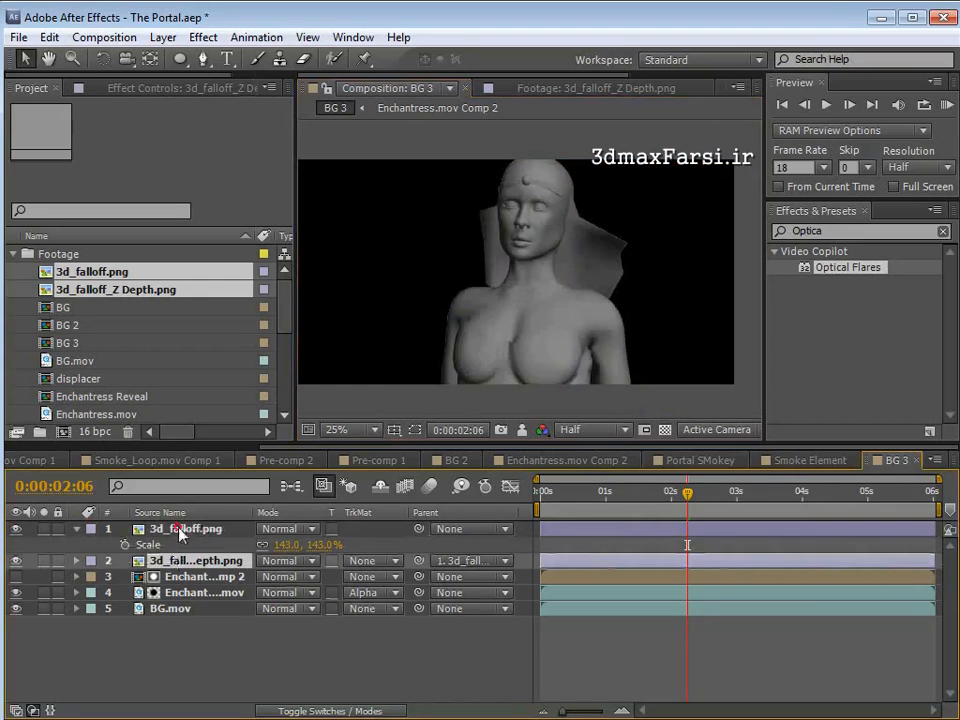
key(t)
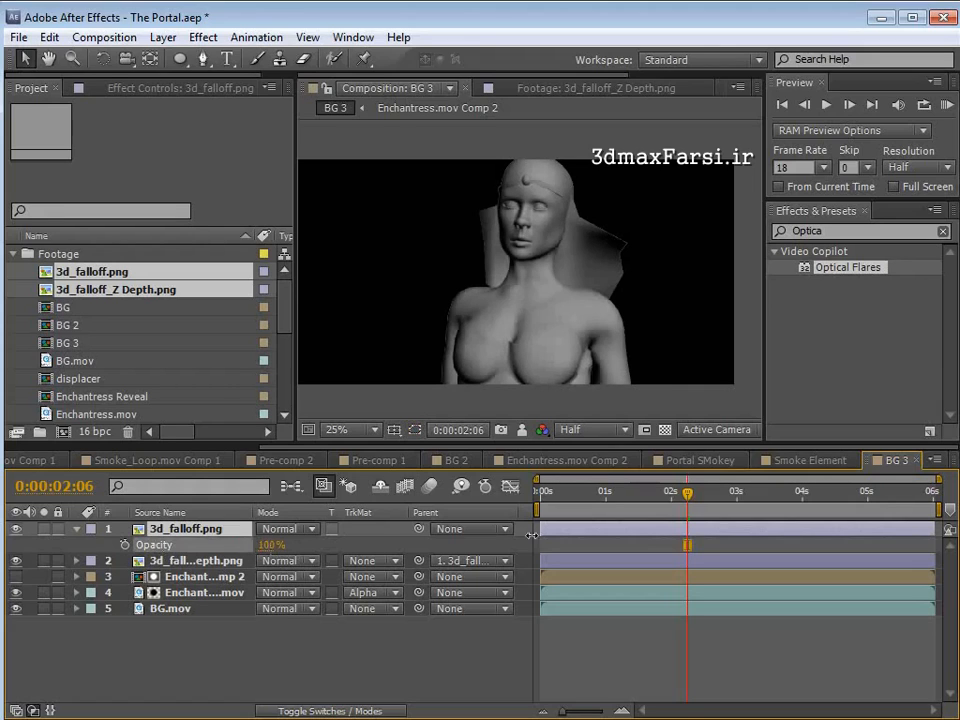
Step: Set the Z Depth layer's track matte to Alpha Matte using 3d_falloff.png
click(200, 562)
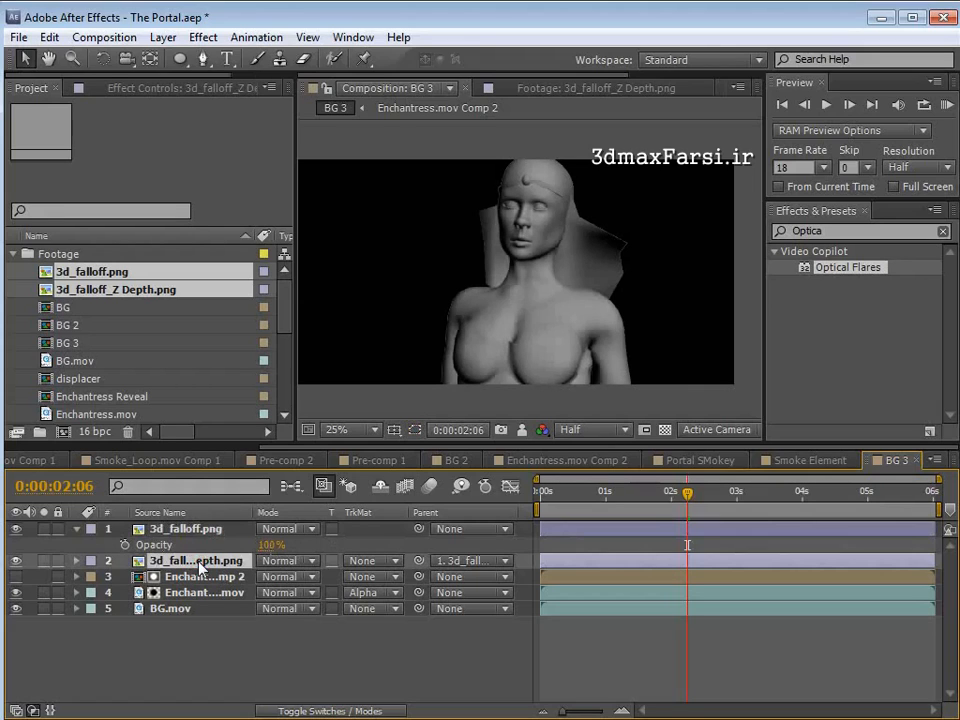
click(378, 562)
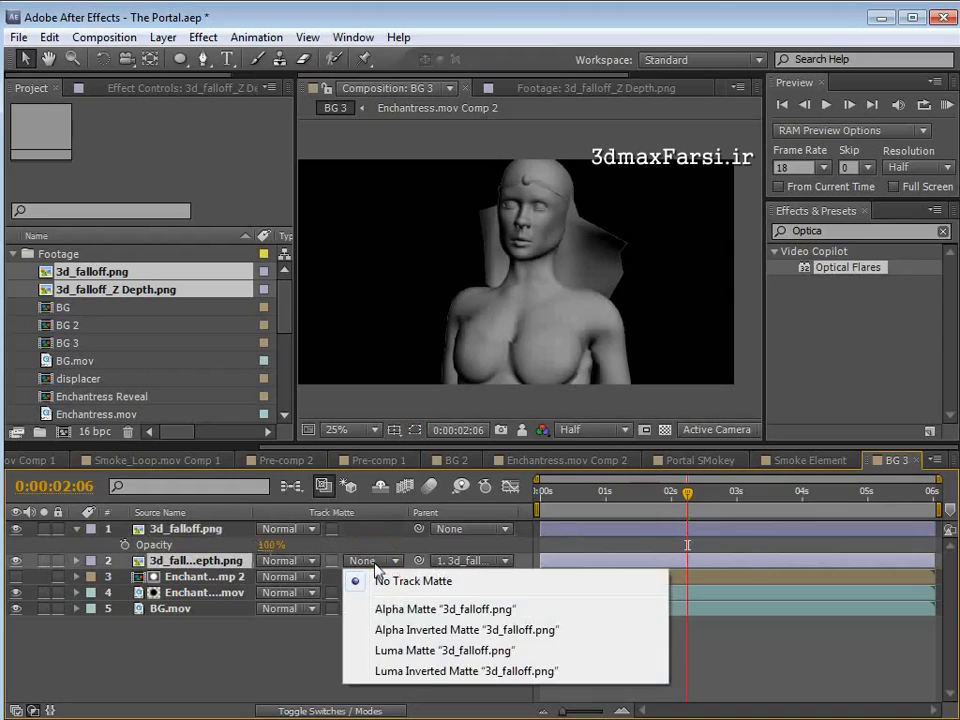
click(400, 607)
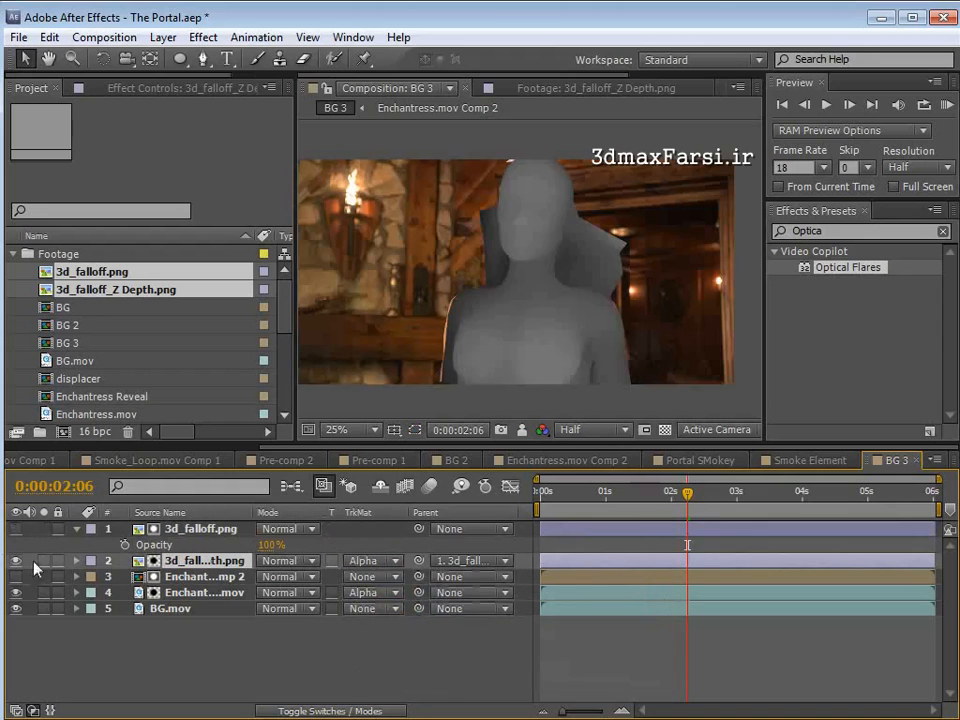
Step: Check the matted Z Depth layer in solo against the transparency grid, and turn its solo off again
click(44, 561)
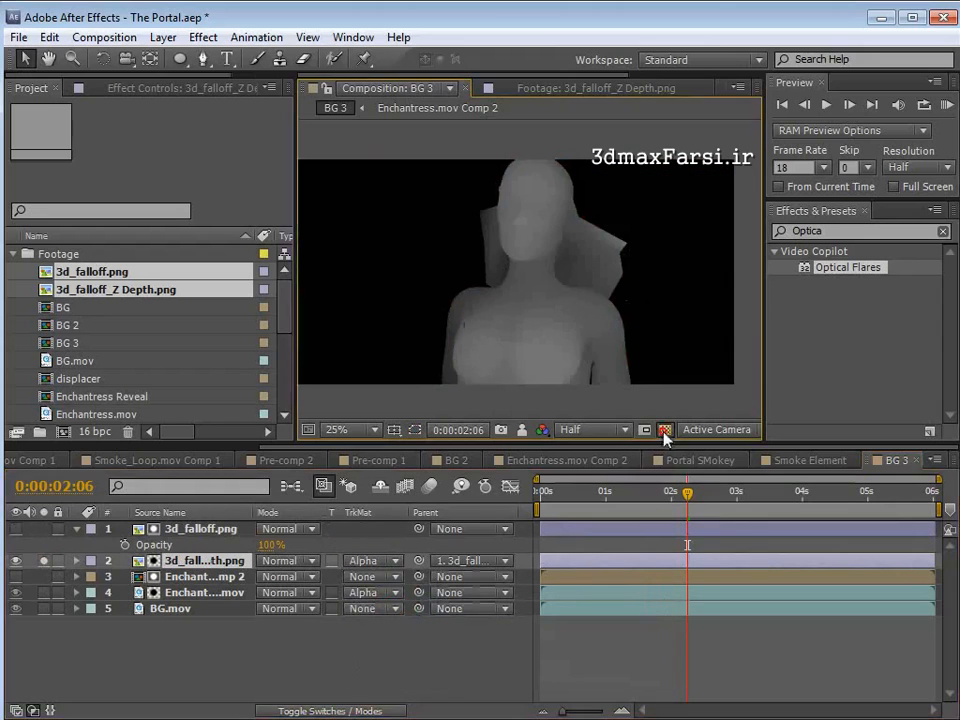
click(664, 429)
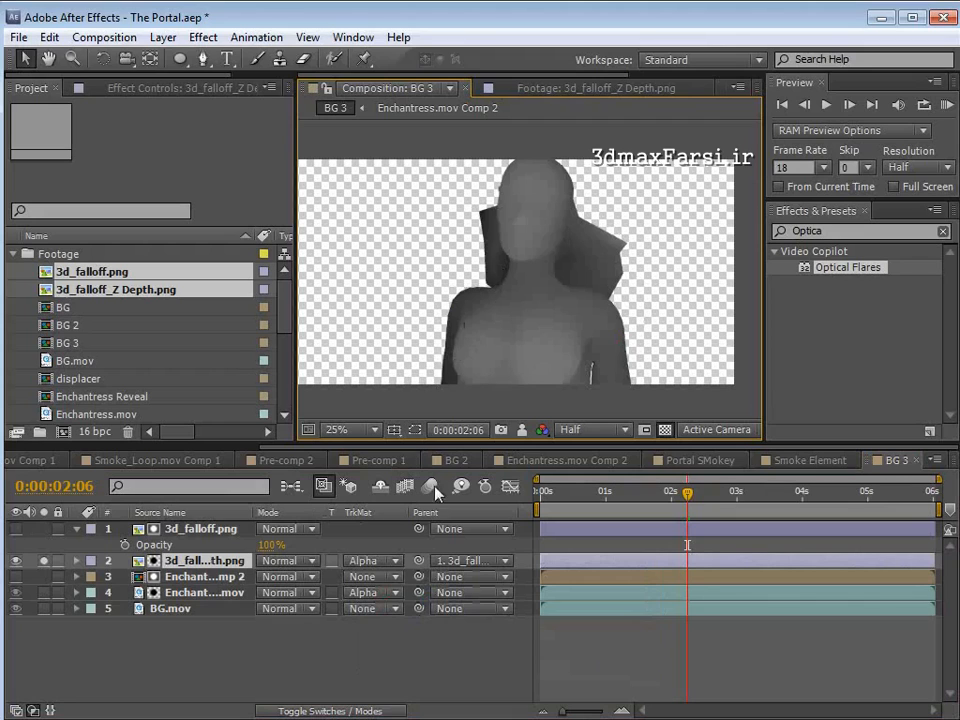
click(378, 564)
click(366, 566)
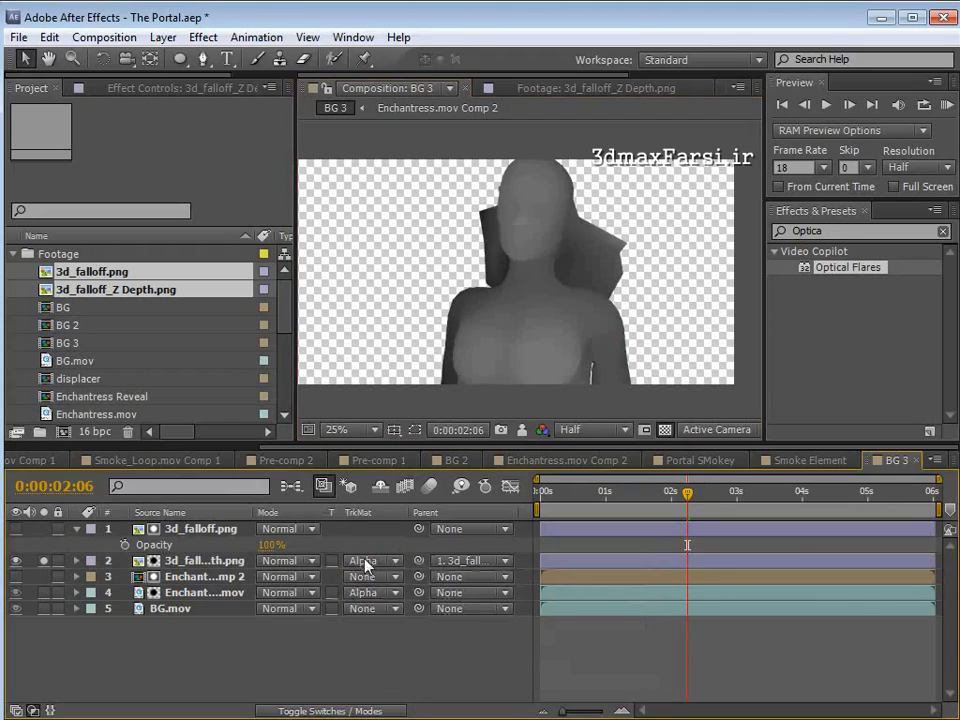
click(200, 564)
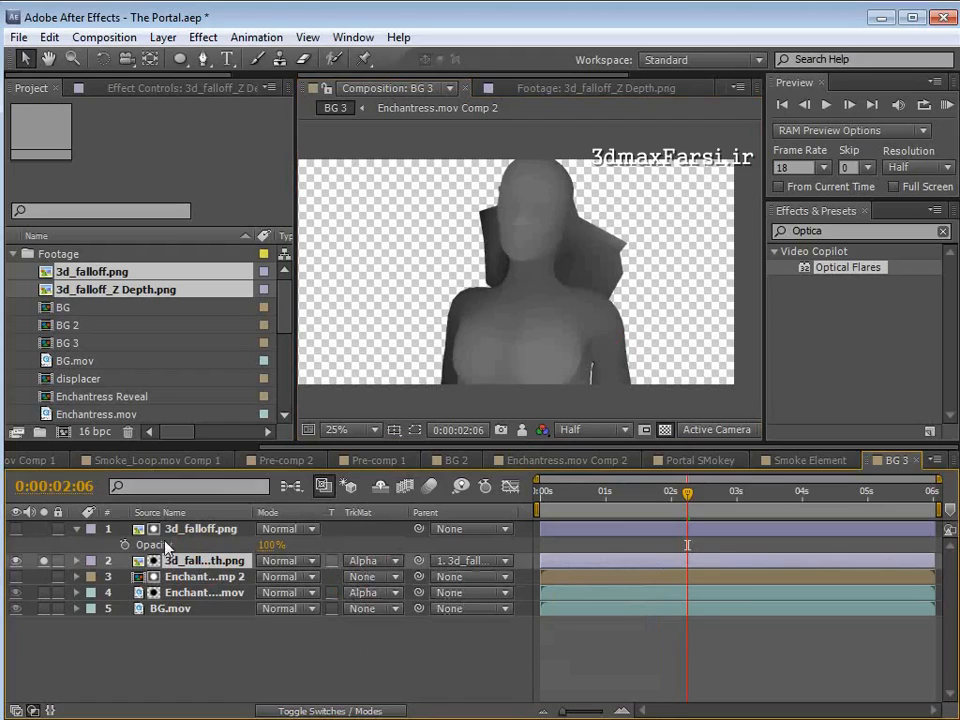
click(44, 560)
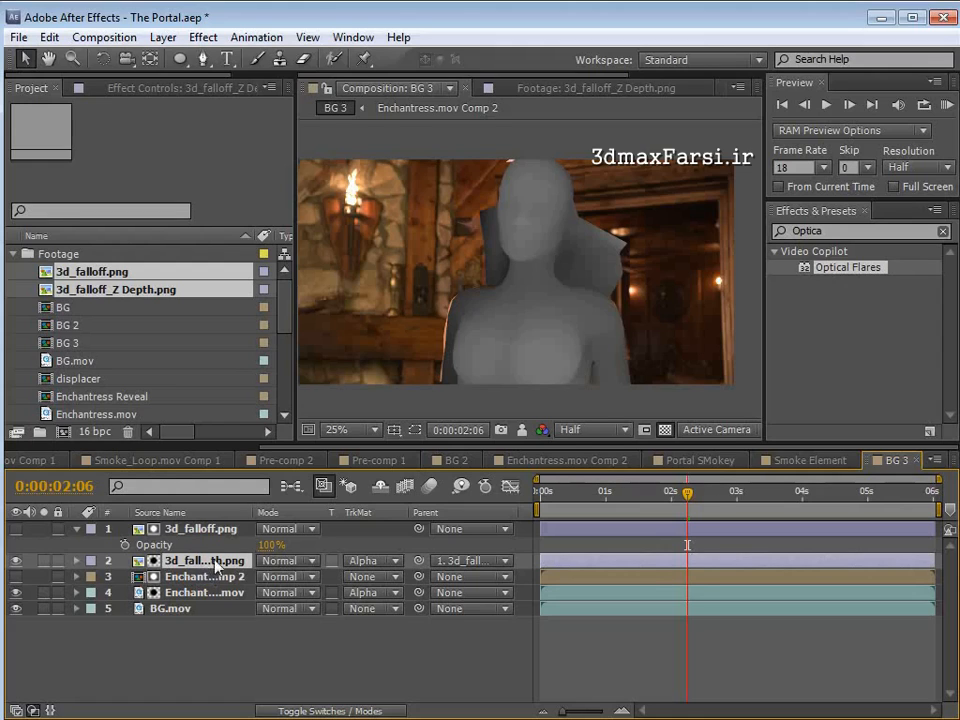
Step: Mark the Z Depth layer at 0:00:02:06 with a layer marker, and create a new null object
click(76, 530)
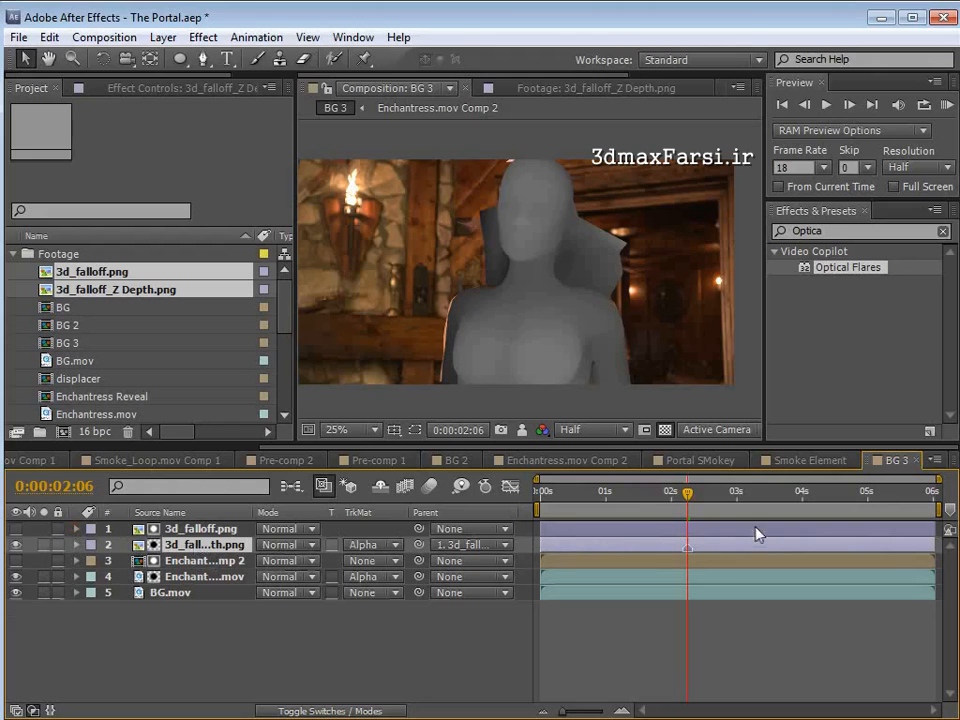
click(664, 634)
click(163, 37)
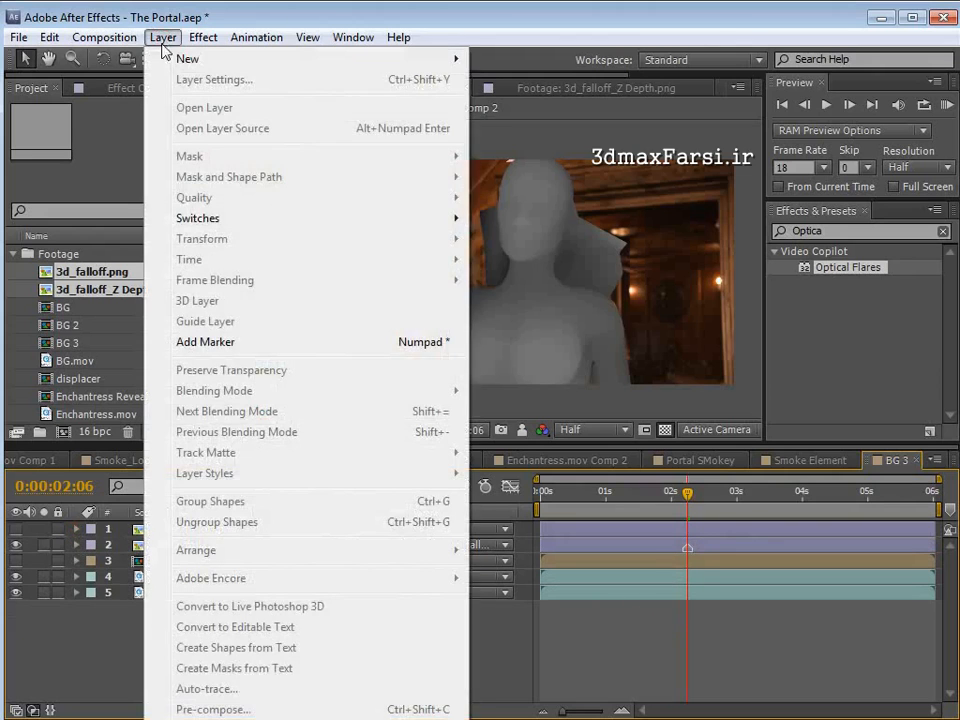
mouse_move(420, 58)
click(527, 142)
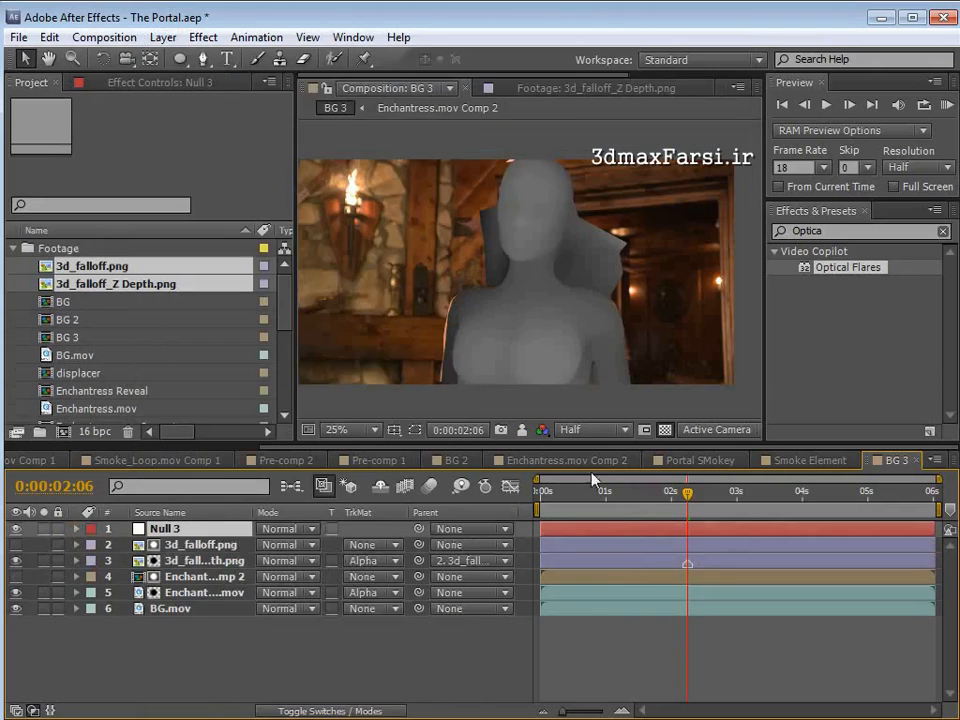
Step: Start a motion track on the Enchantress.mov layer with position, rotation and scale enabled
click(197, 596)
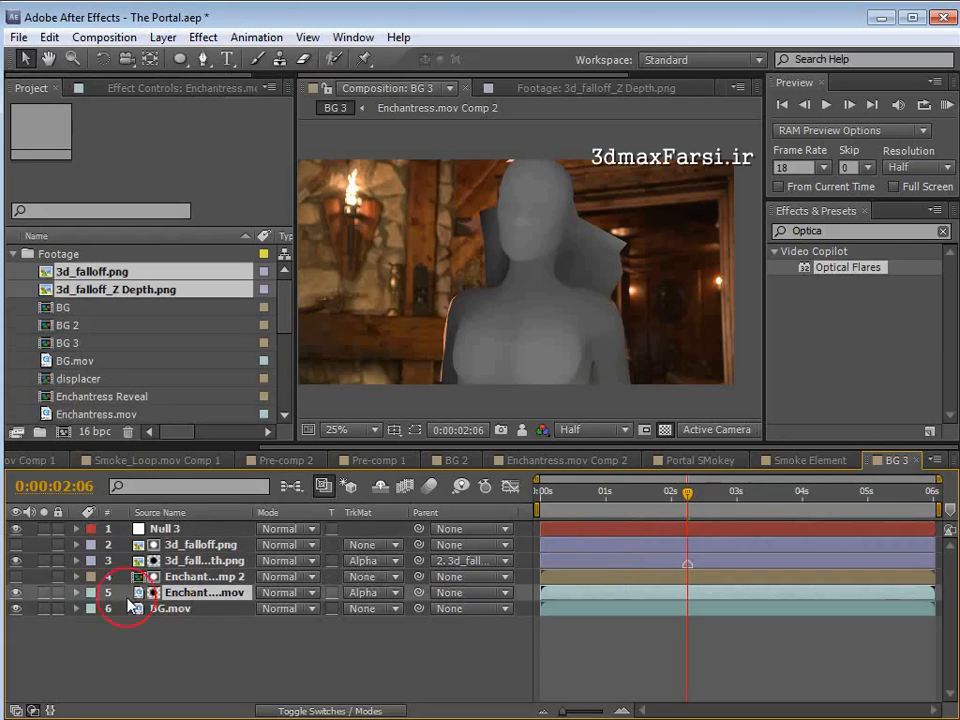
click(365, 37)
click(378, 397)
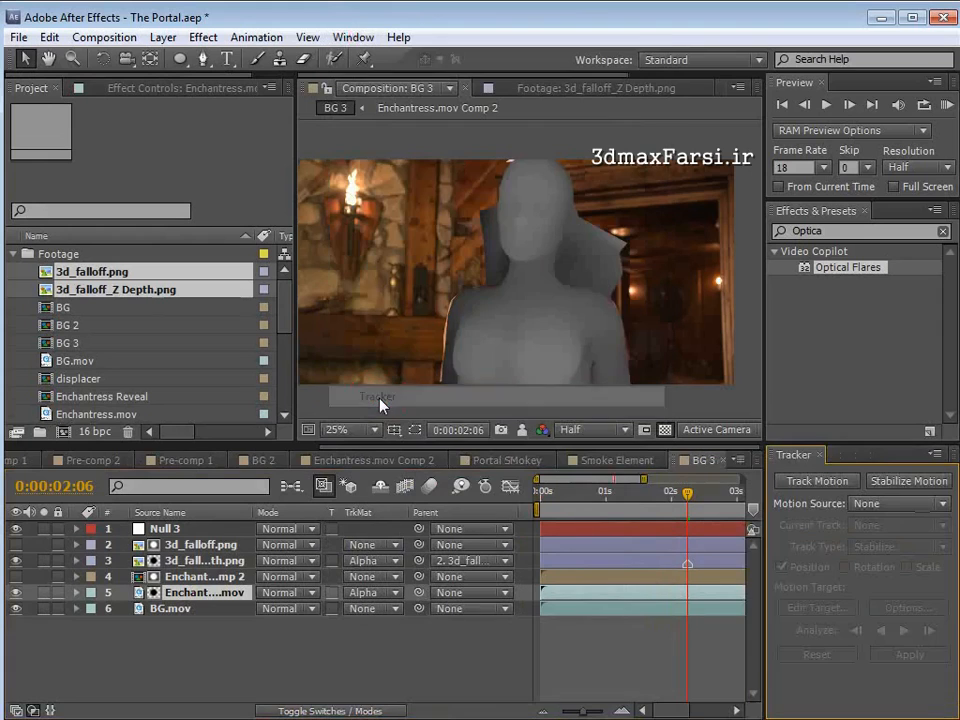
click(817, 481)
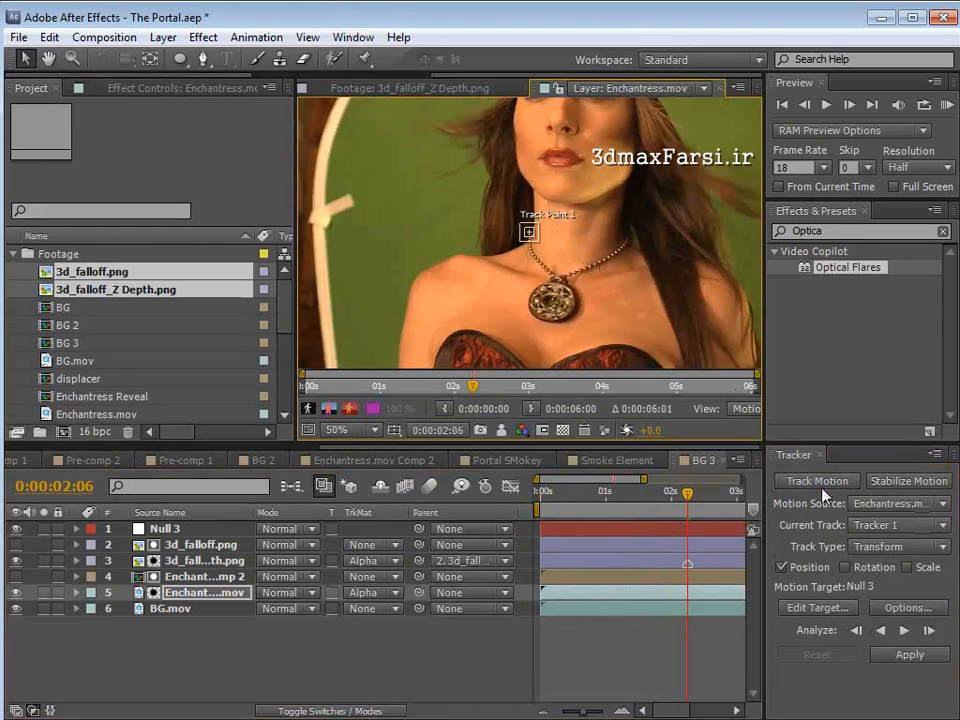
click(846, 567)
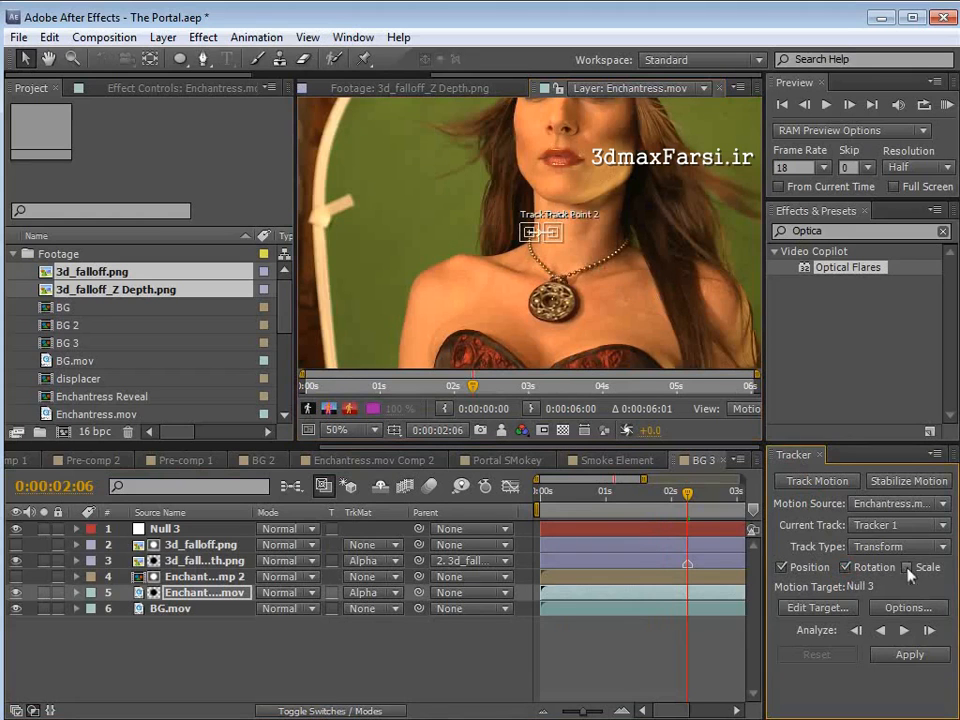
Step: Place Track Point 1 on the headband beside the jewel and Track Point 2 on the nostril, enlarging their regions
key(space)
drag(596, 150, 541, 230)
scroll(549, 206, up, 1)
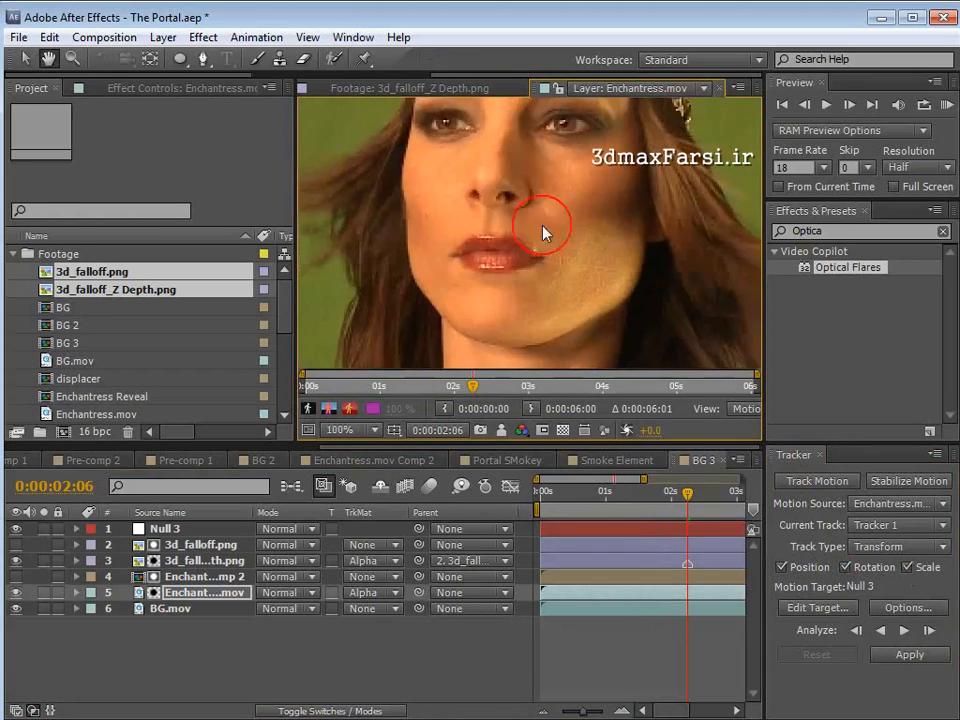
key(grave)
drag(425, 448, 437, 403)
drag(409, 509, 457, 145)
drag(464, 514, 483, 312)
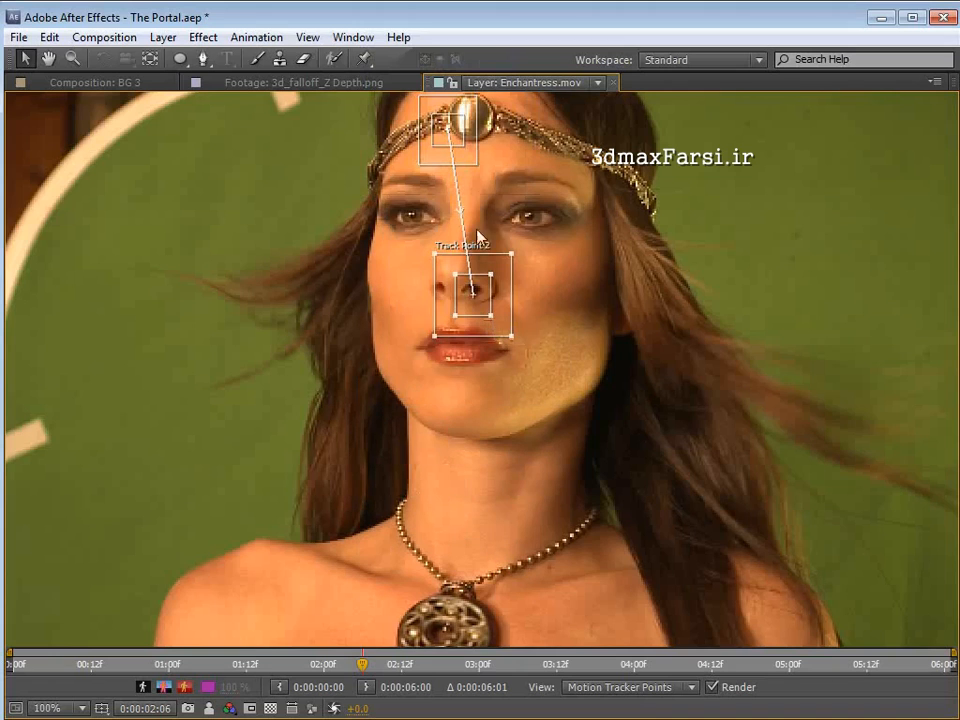
drag(472, 184, 461, 234)
drag(500, 386, 502, 382)
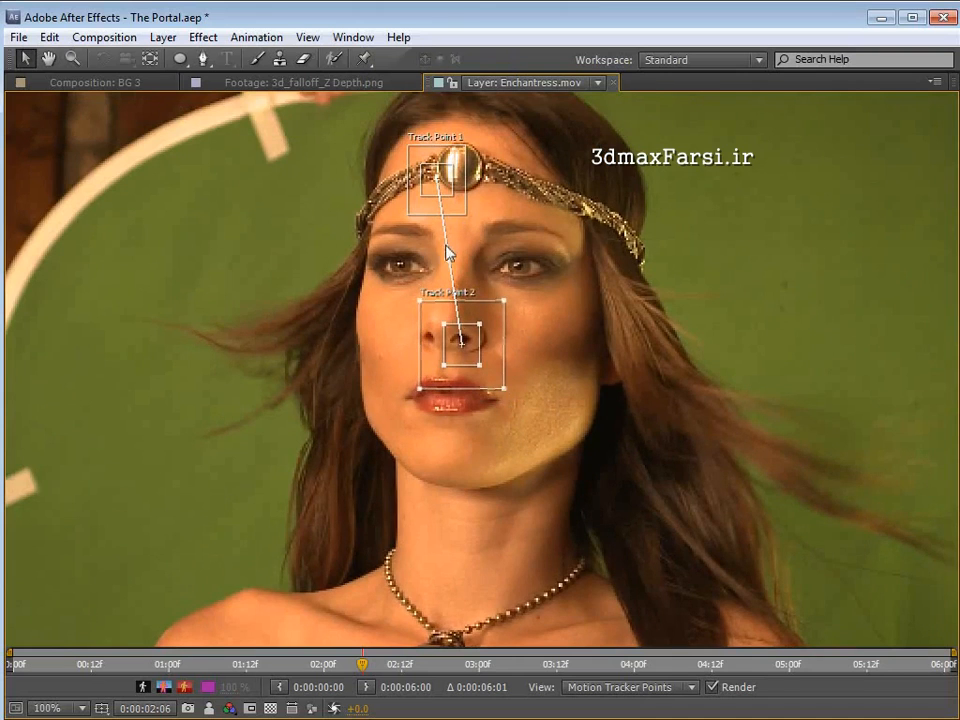
Step: Analyze the track backward from 0:00:02:06 to 0:00:01:00
key(grave)
scroll(514, 306, down, 2)
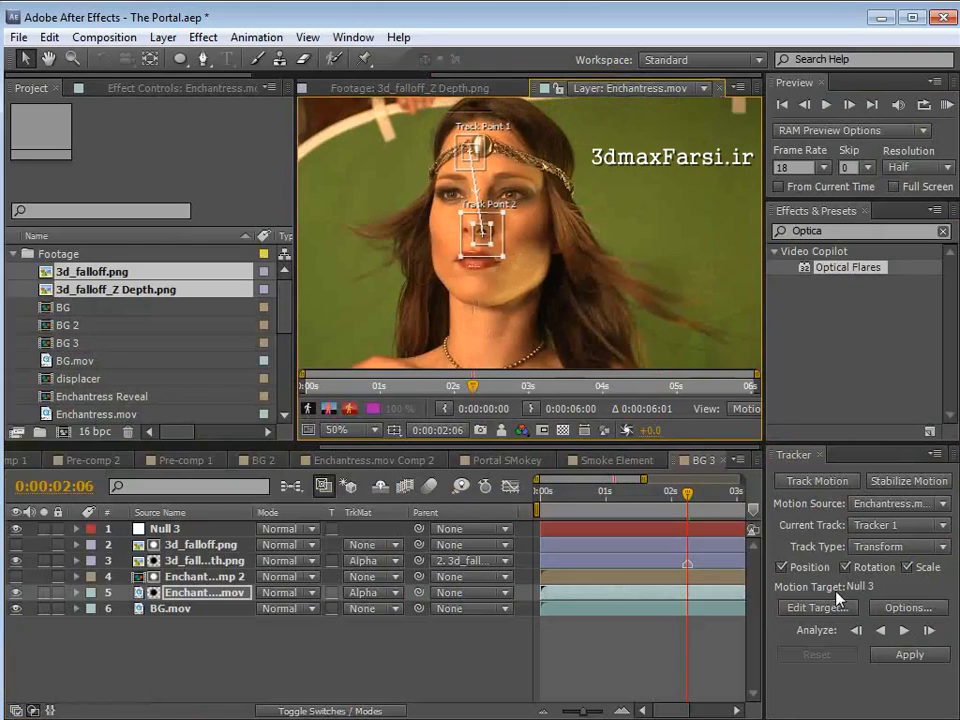
click(692, 657)
key(minus)
key(minus)
key(minus)
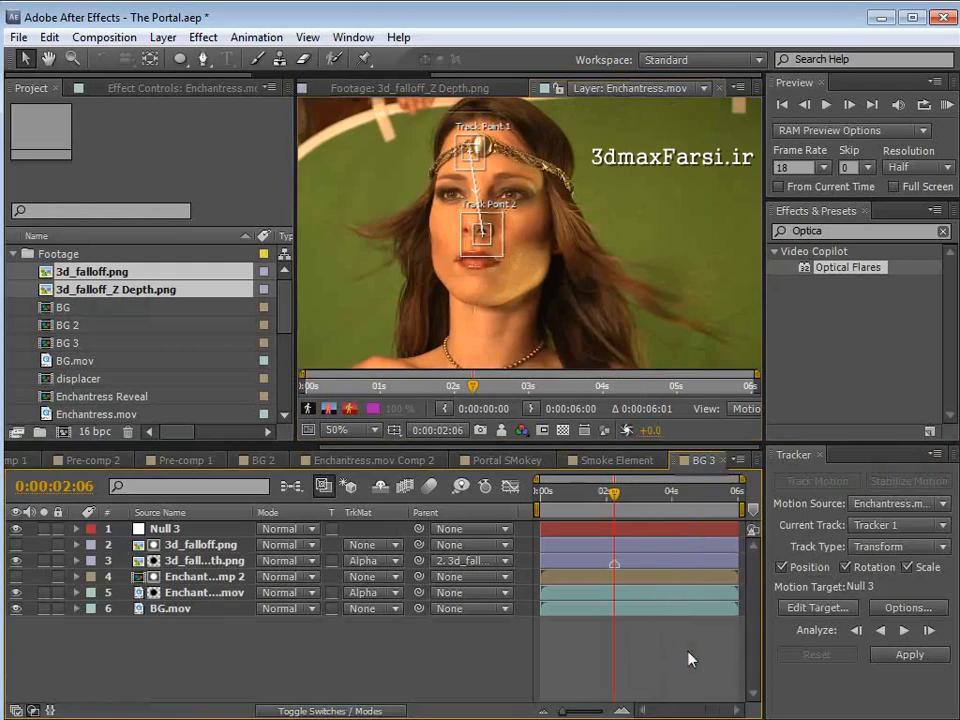
click(880, 630)
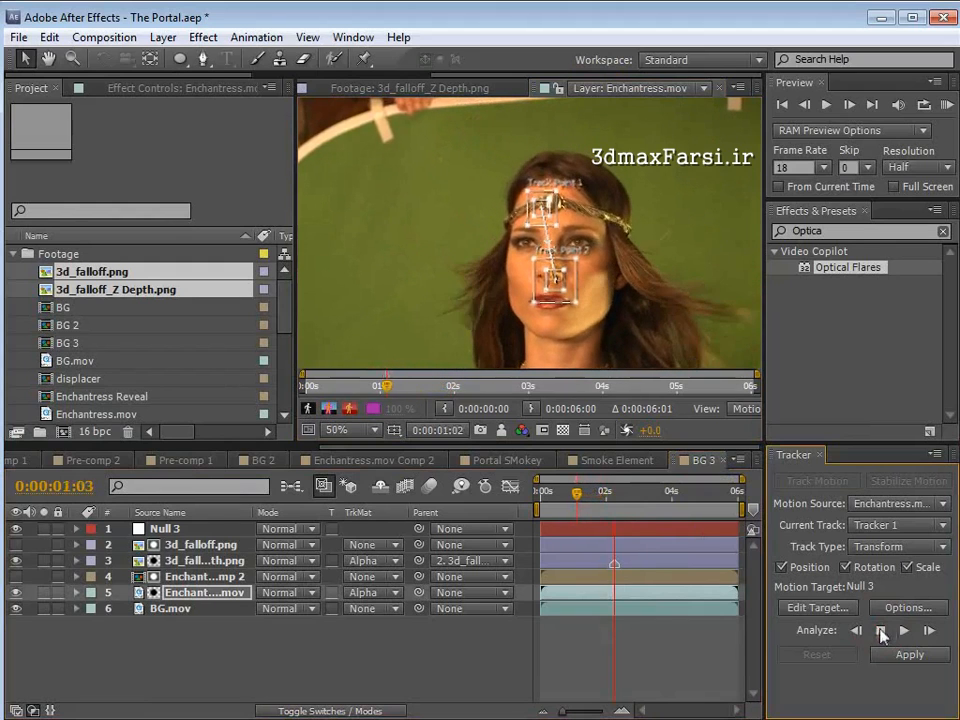
click(881, 630)
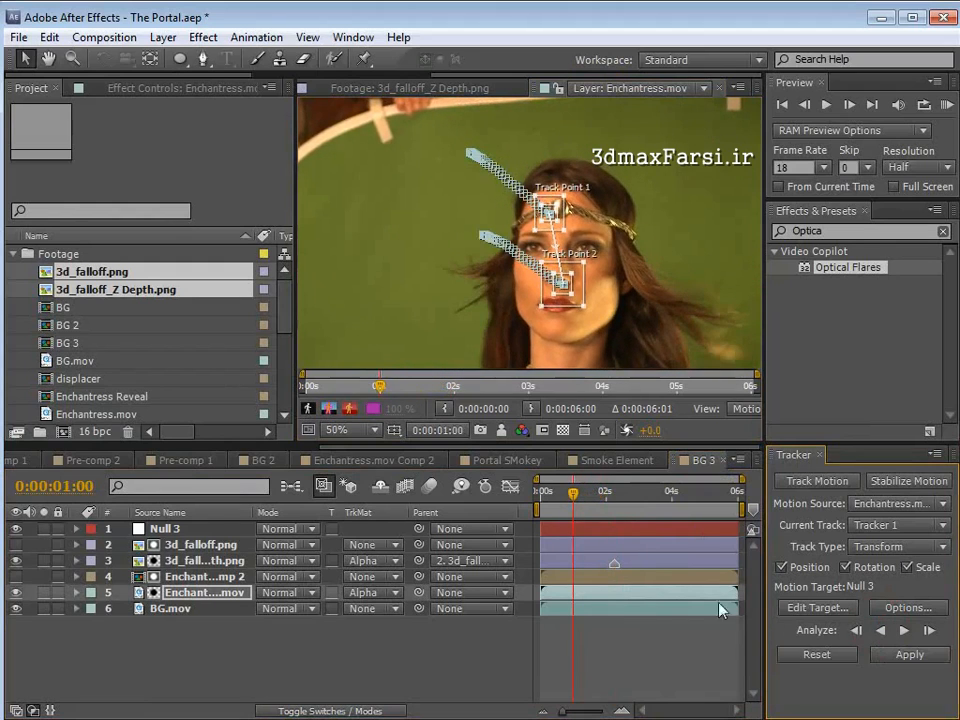
Step: Return to 0:00:02:06 on the last tracked keyframe and analyze the track forward to 0:00:02:23
click(613, 494)
key(u)
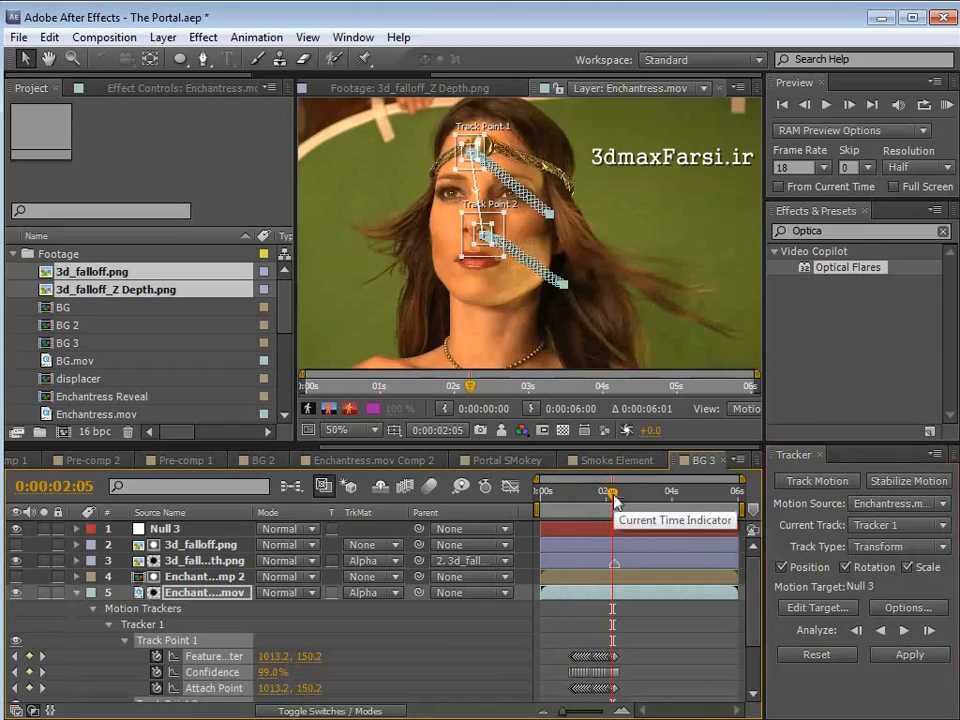
key(=)
key(=)
click(621, 494)
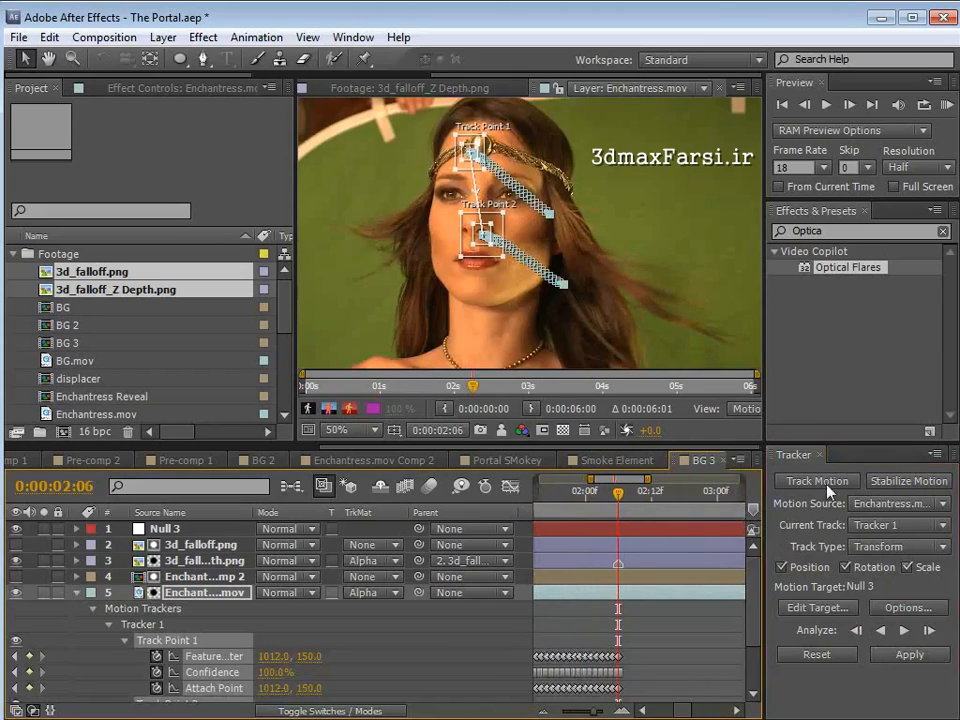
click(904, 630)
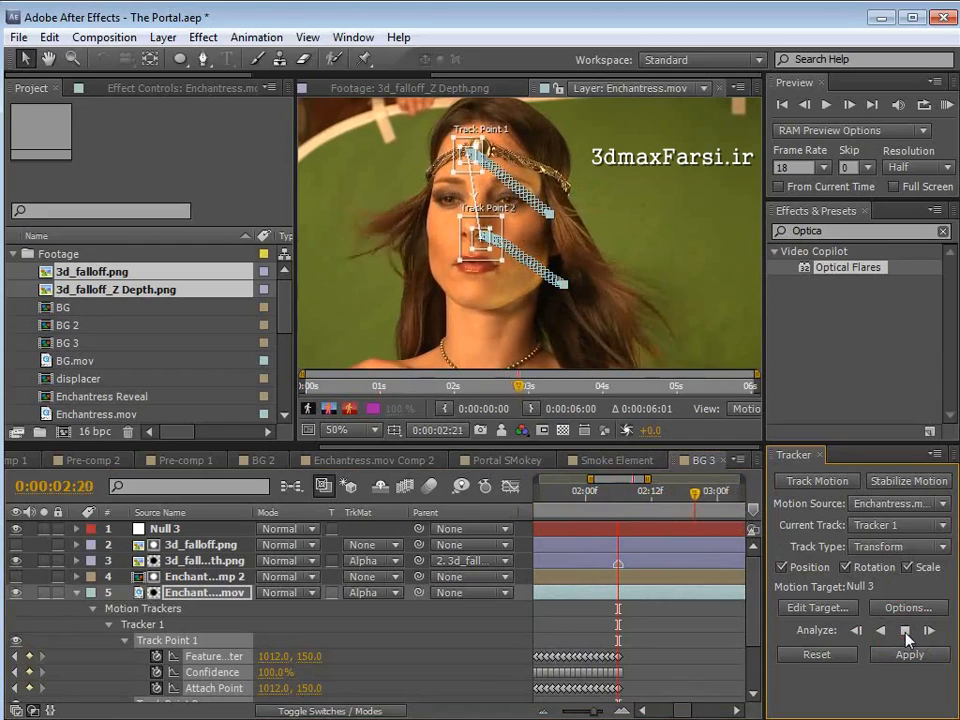
click(905, 631)
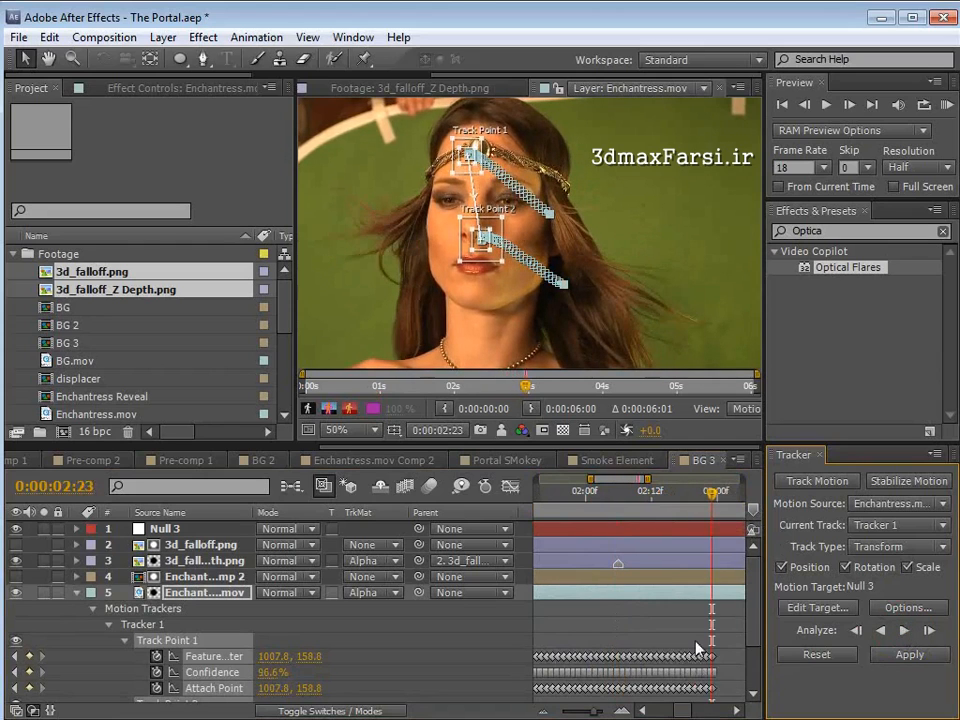
key(minus)
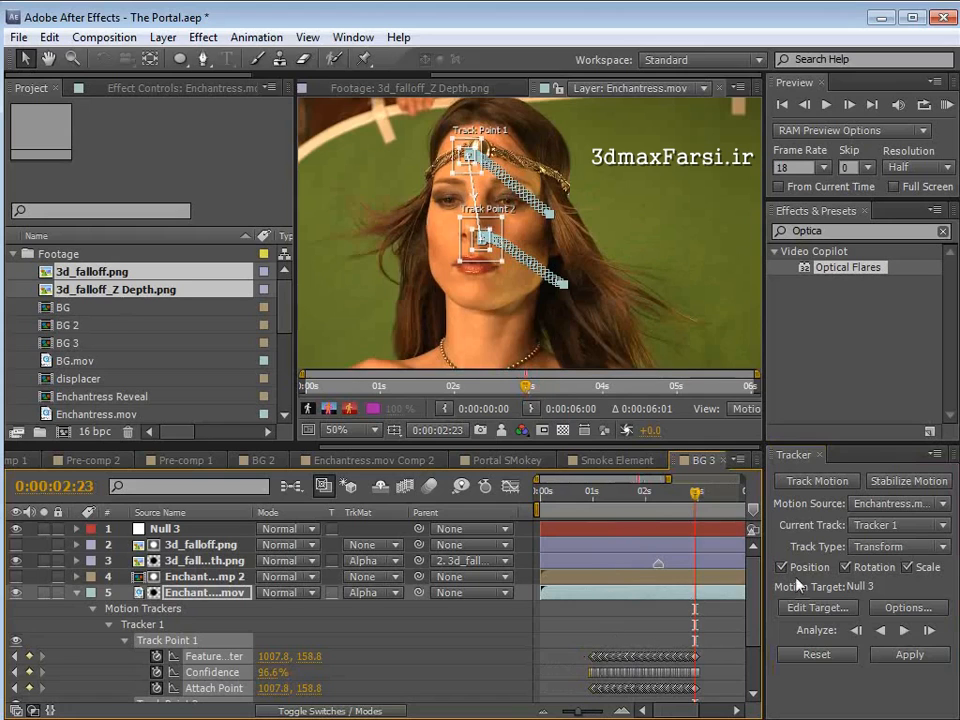
Step: Apply the motion track to the null object in X and Y, and reveal the null's keyframes
click(792, 610)
click(222, 75)
click(200, 94)
click(208, 150)
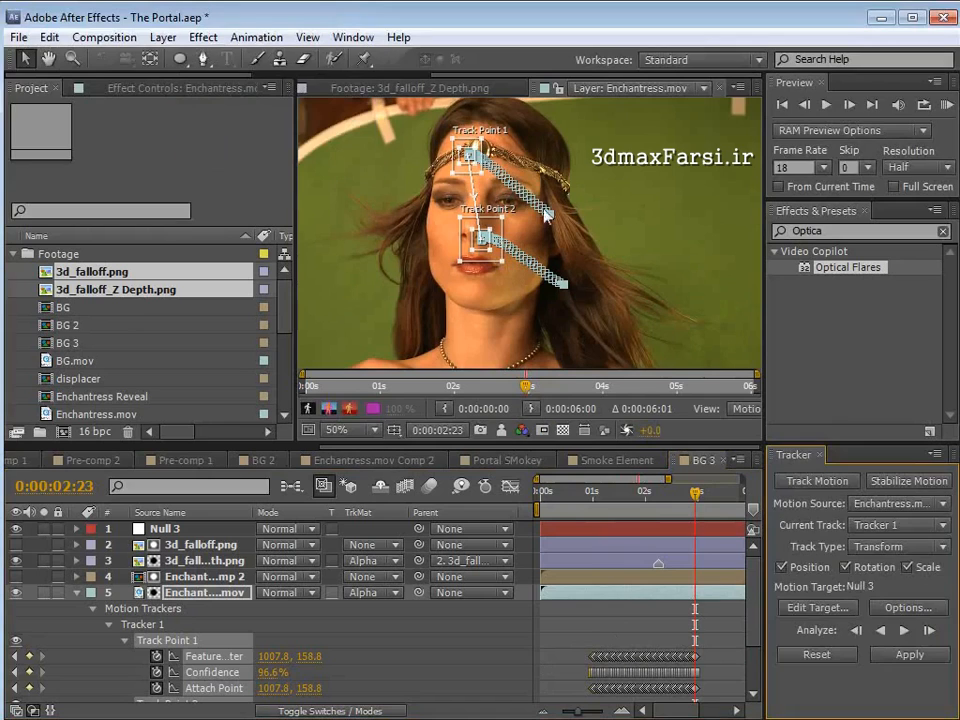
click(910, 655)
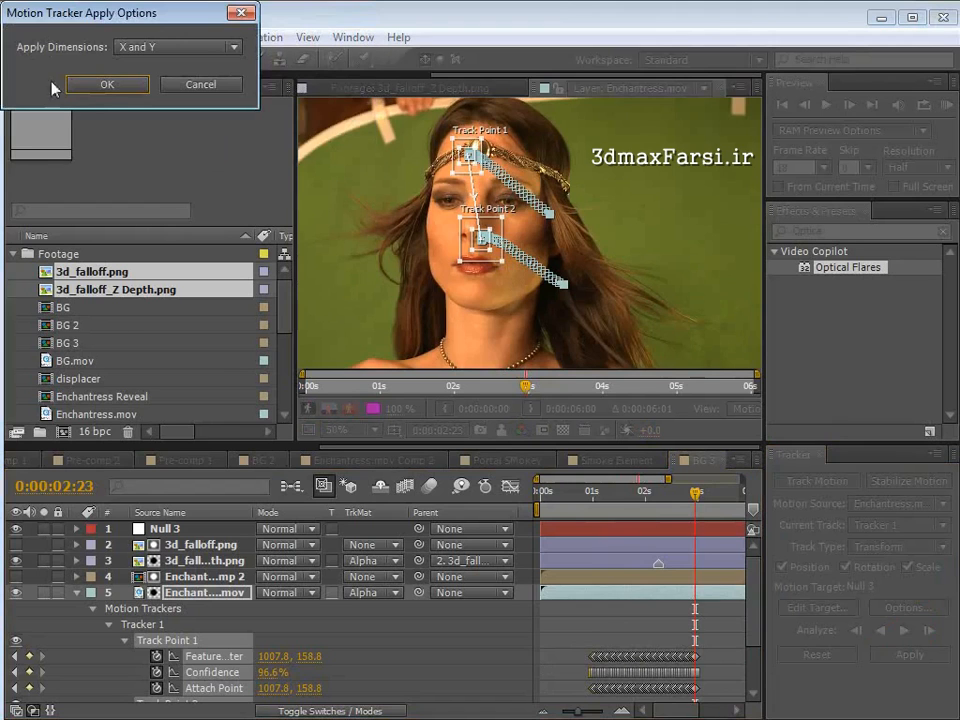
click(100, 84)
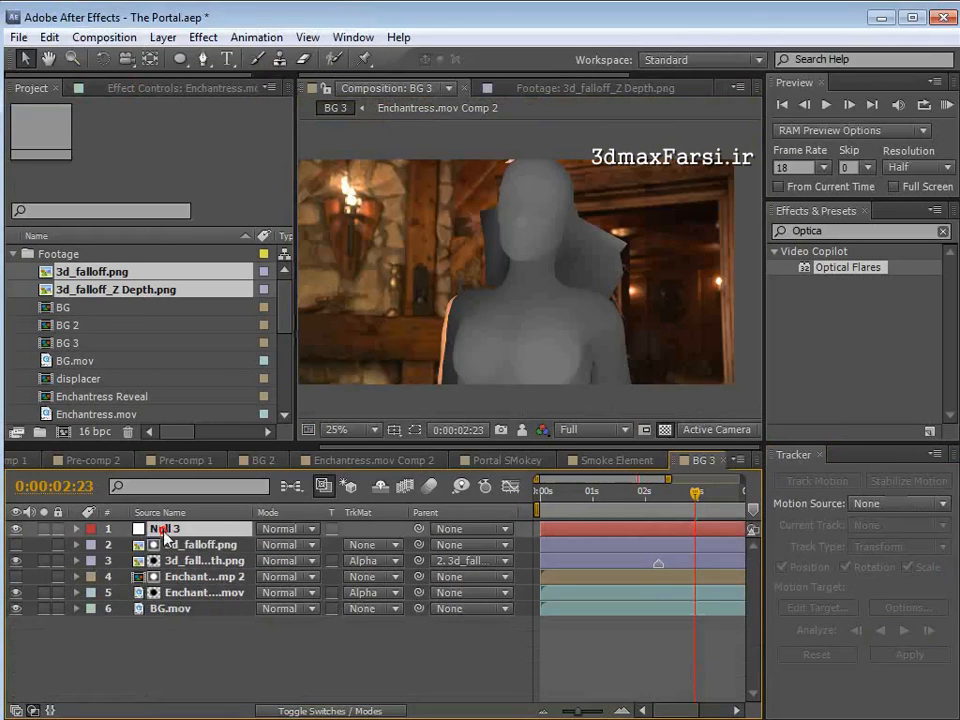
key(u)
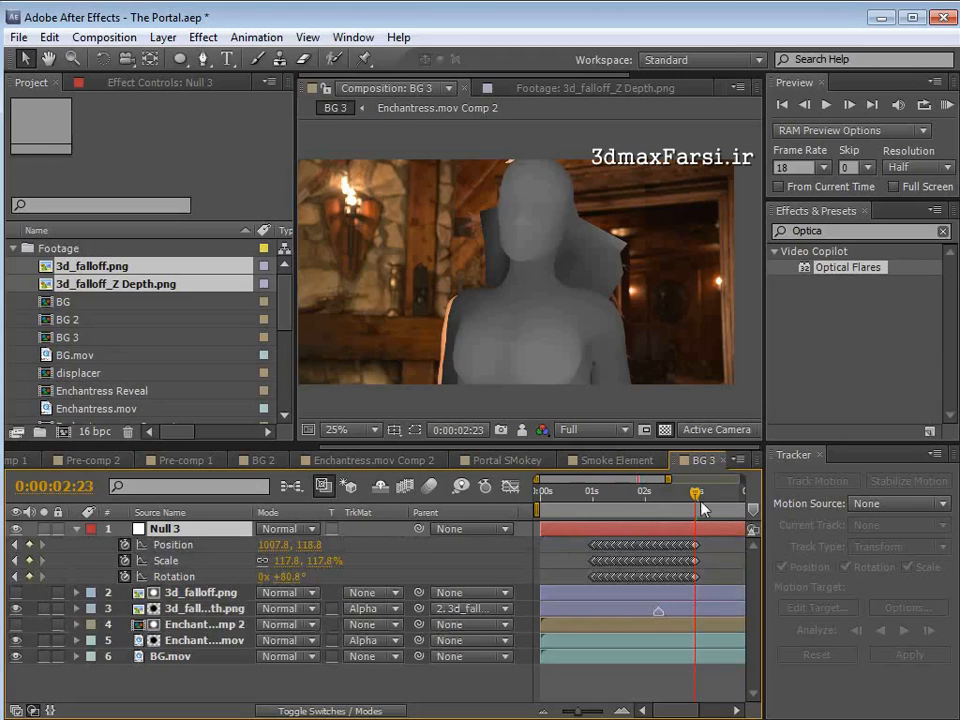
Step: Return the current time to 0:00:02:06 along the null's tracked keyframes
key(equal)
key(equal)
key(minus)
key(minus)
click(660, 492)
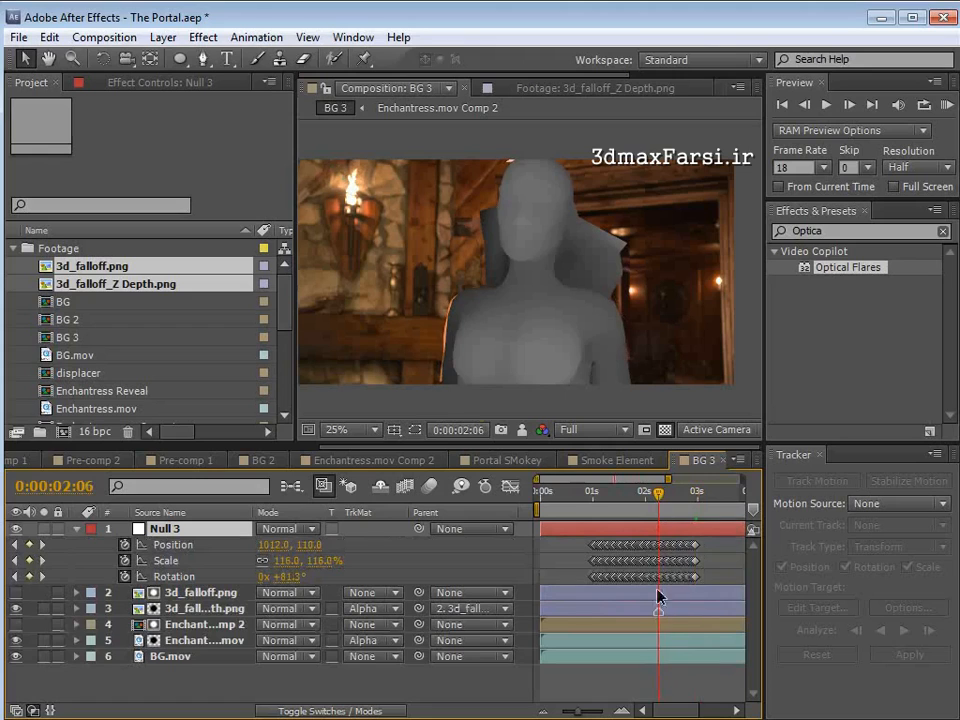
key(equal)
key(equal)
key(minus)
key(minus)
key(minus)
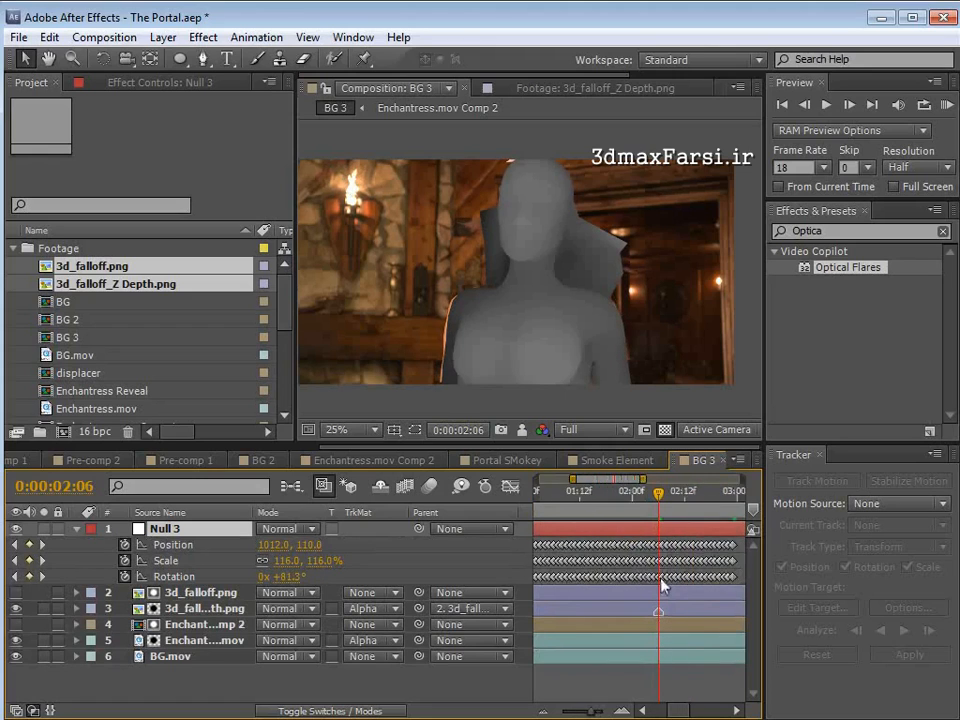
mouse_move(663, 578)
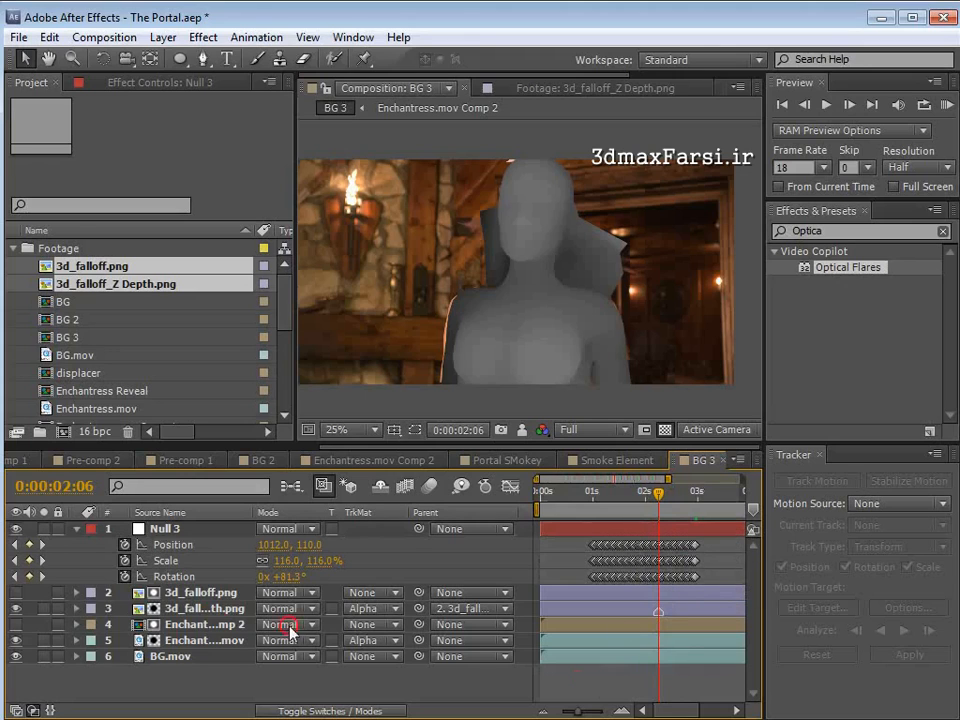
Step: Parent the 3d_falloff and Z Depth layers to Null 3, and scrub back to 0:00:01:20 to check how the model follows
click(186, 610)
drag(419, 608, 176, 532)
click(409, 594)
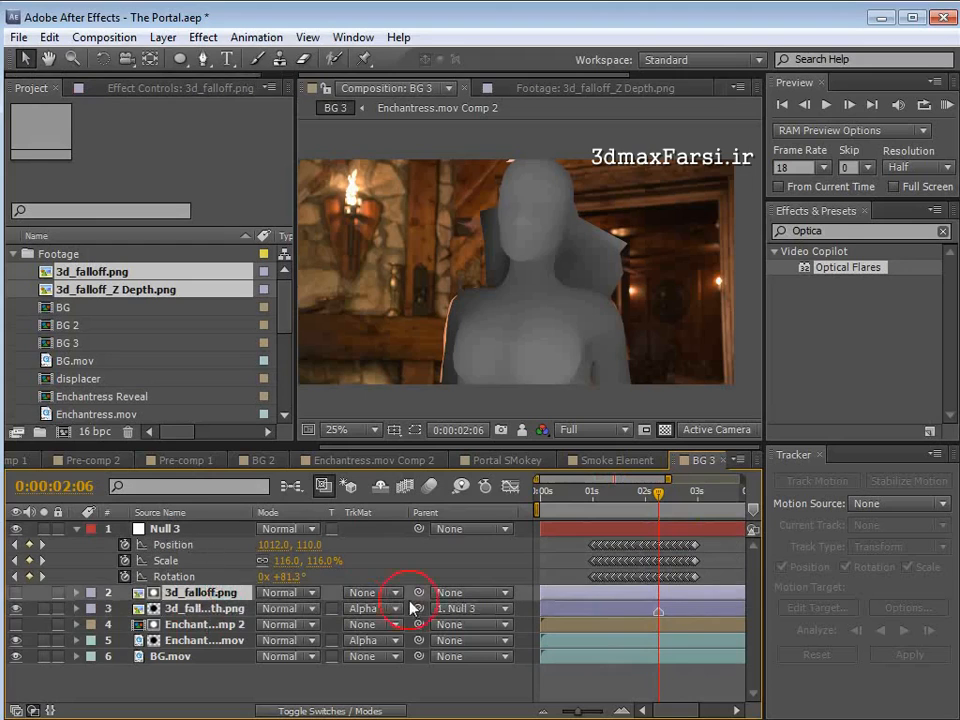
drag(419, 594, 201, 532)
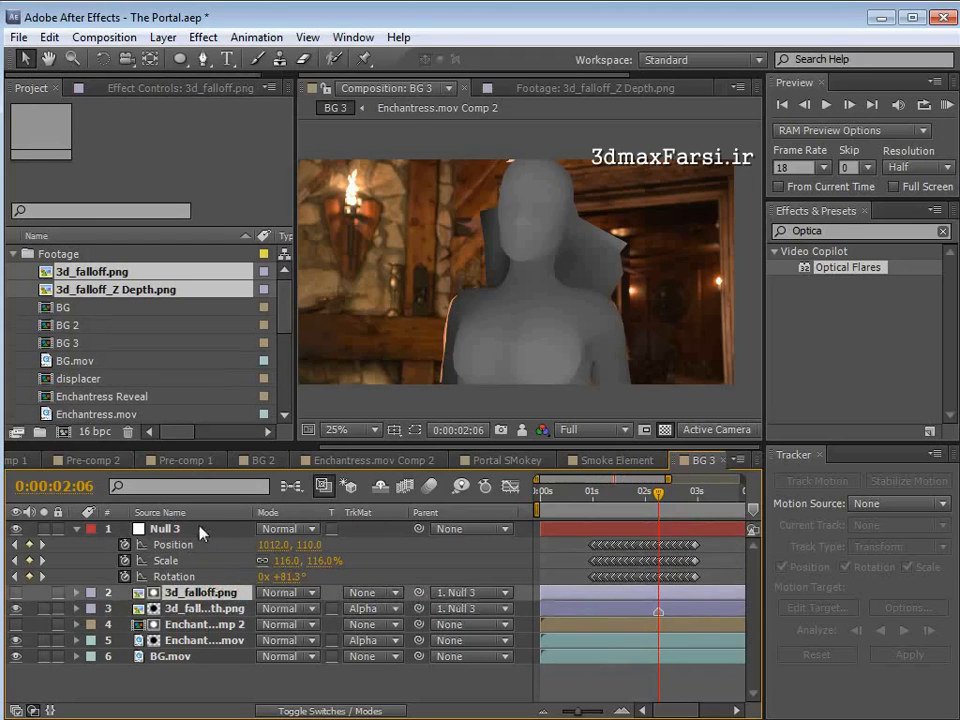
click(592, 680)
click(587, 610)
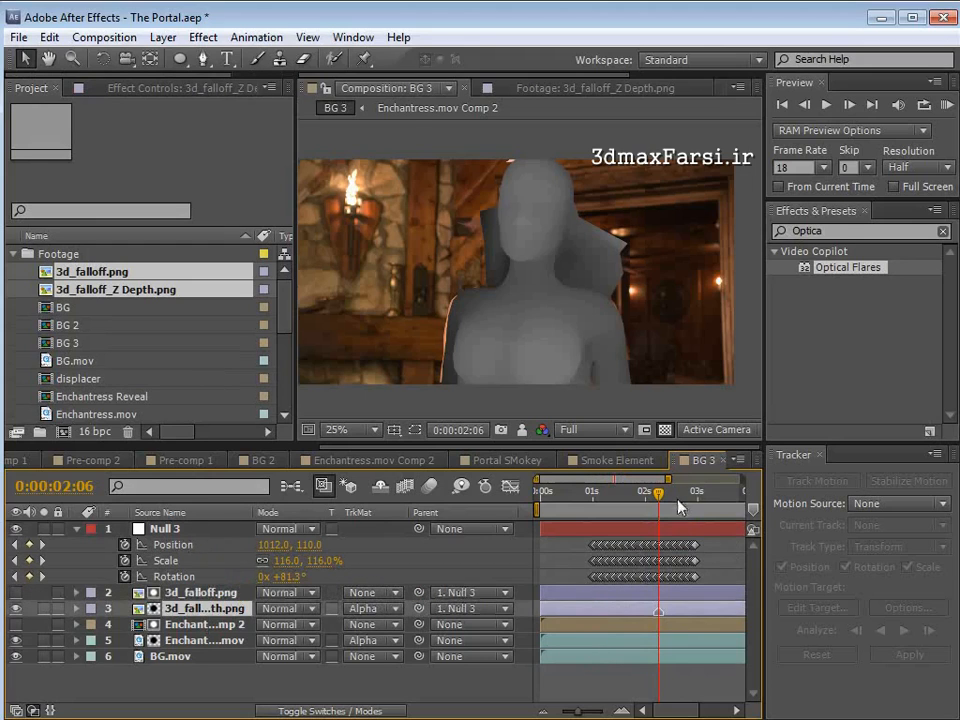
drag(657, 500, 615, 545)
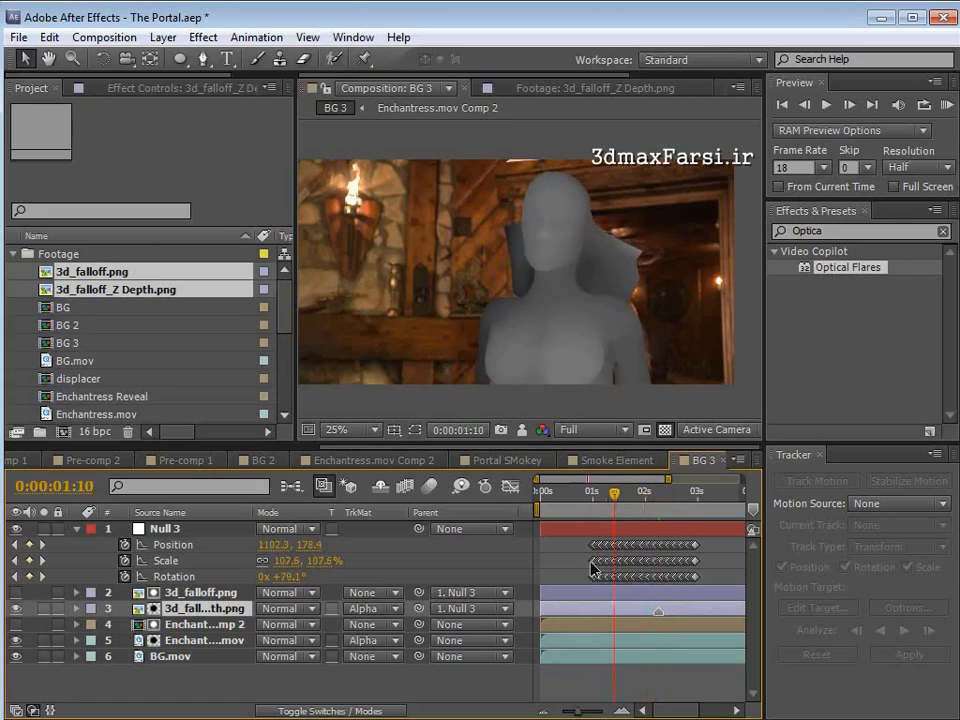
click(567, 681)
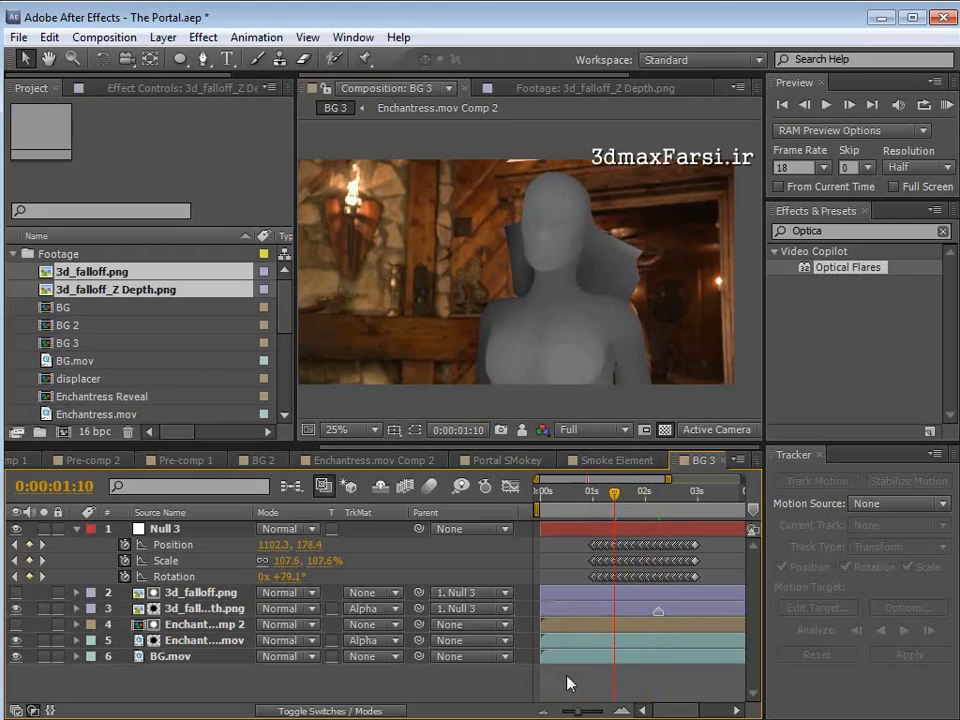
drag(605, 497, 640, 510)
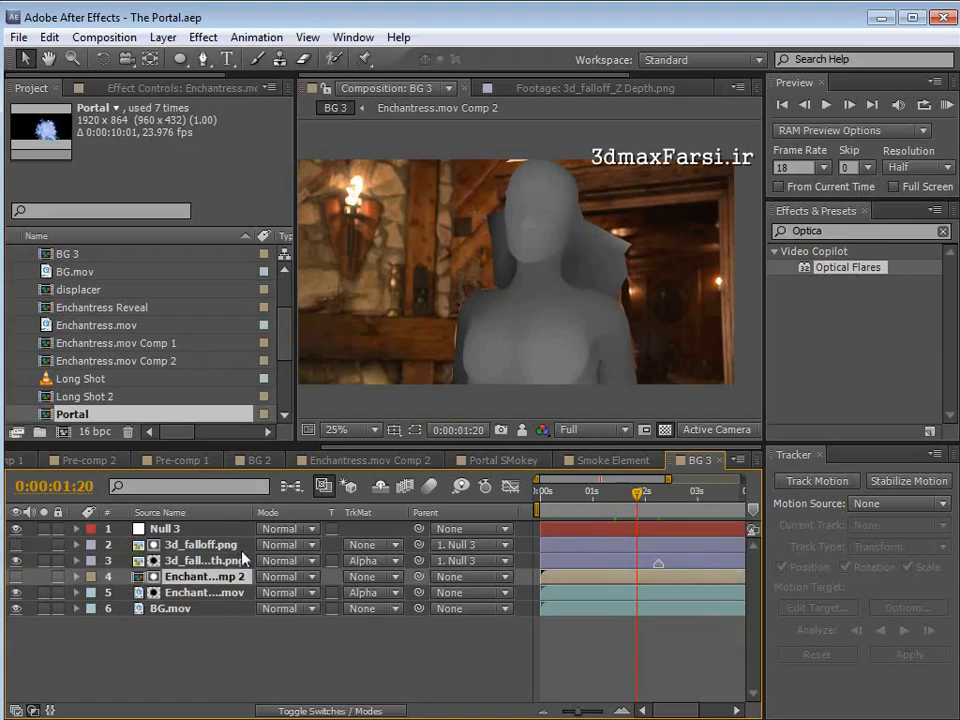
Step: Pre-compose Null 3 and both 3d_falloff layers as "Depth Layer", moving all attributes into the new composition
click(168, 636)
click(163, 528)
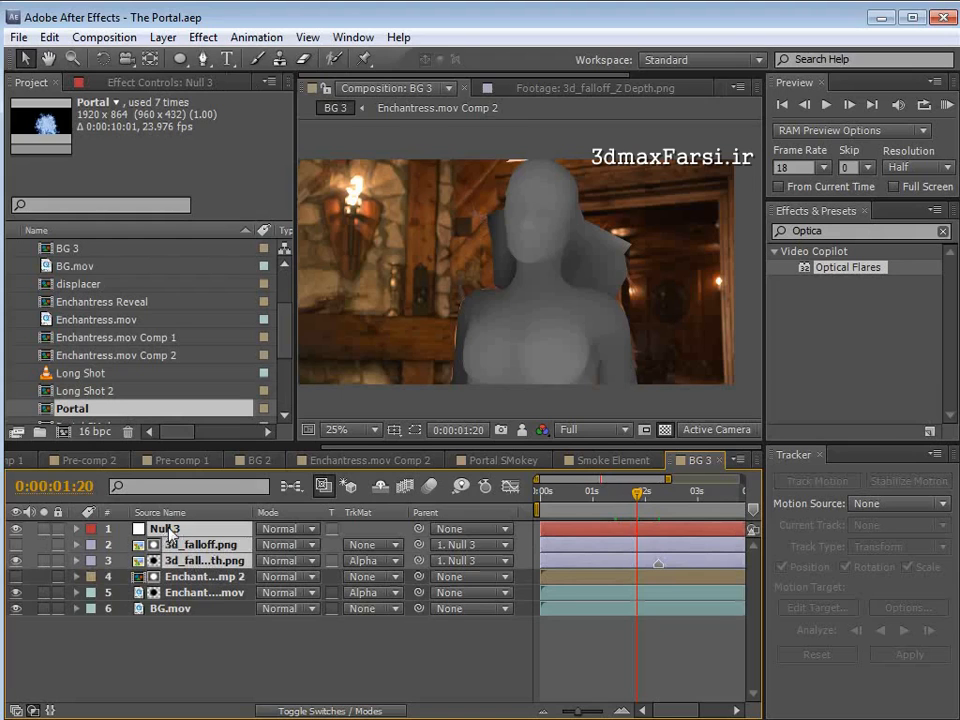
click(163, 37)
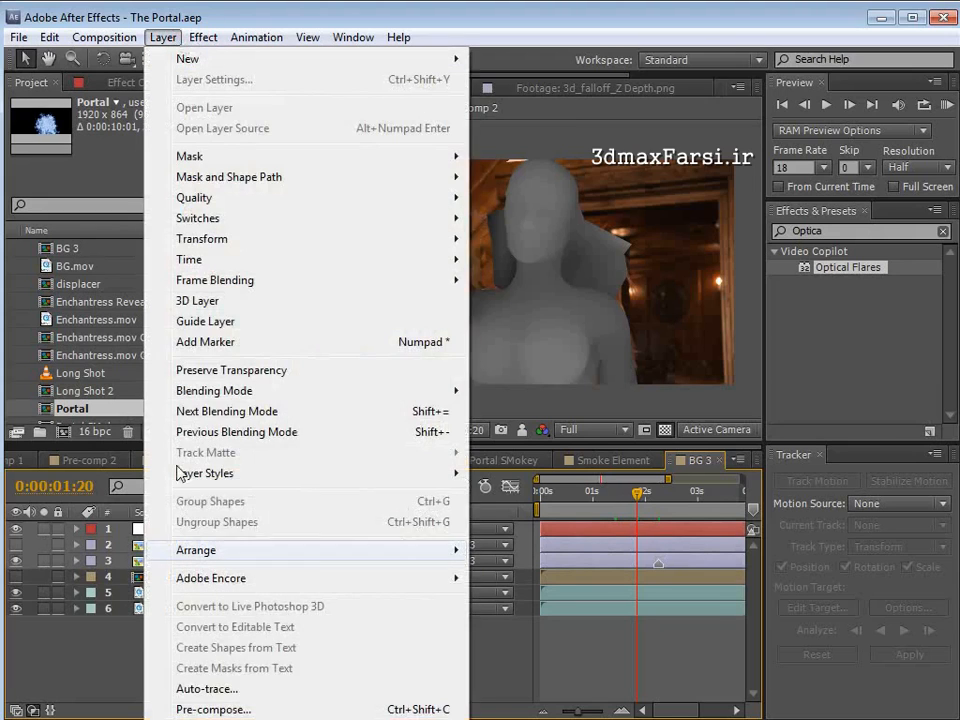
click(199, 709)
text(Depth Layer)
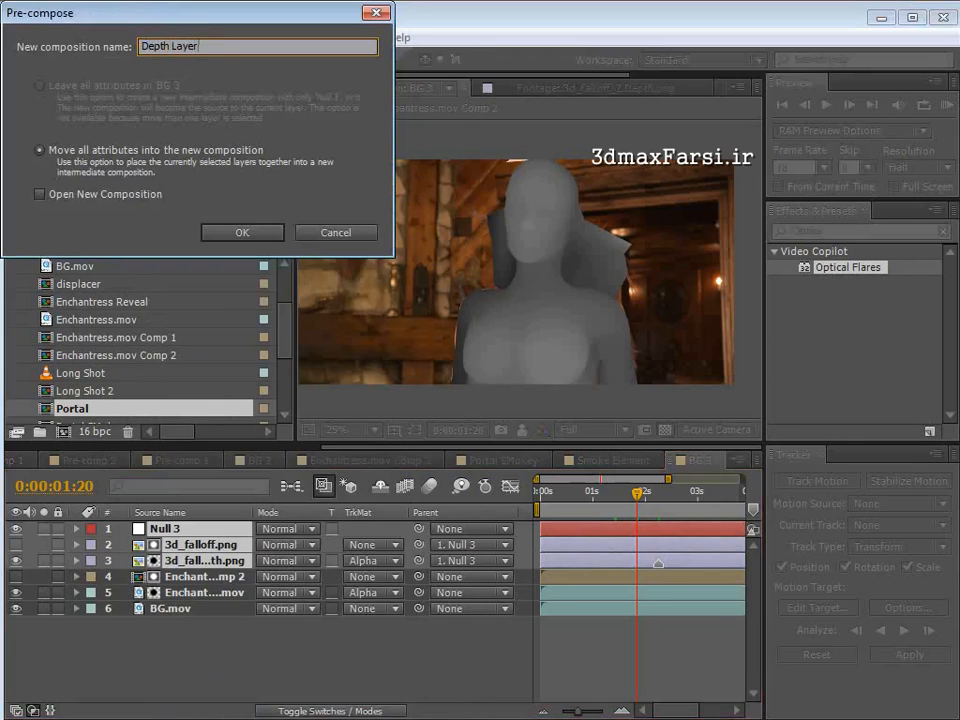
click(232, 229)
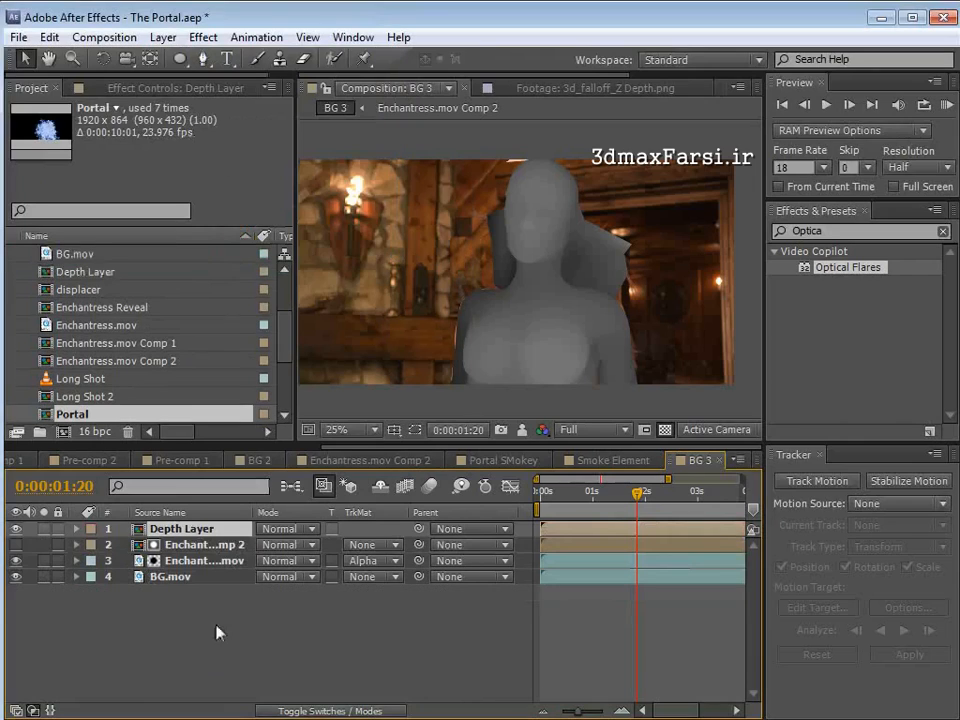
Step: Pre-compose the Enchantress.mov layer and its Comp 2 matte as "Enchantress", moving all attributes
click(178, 562)
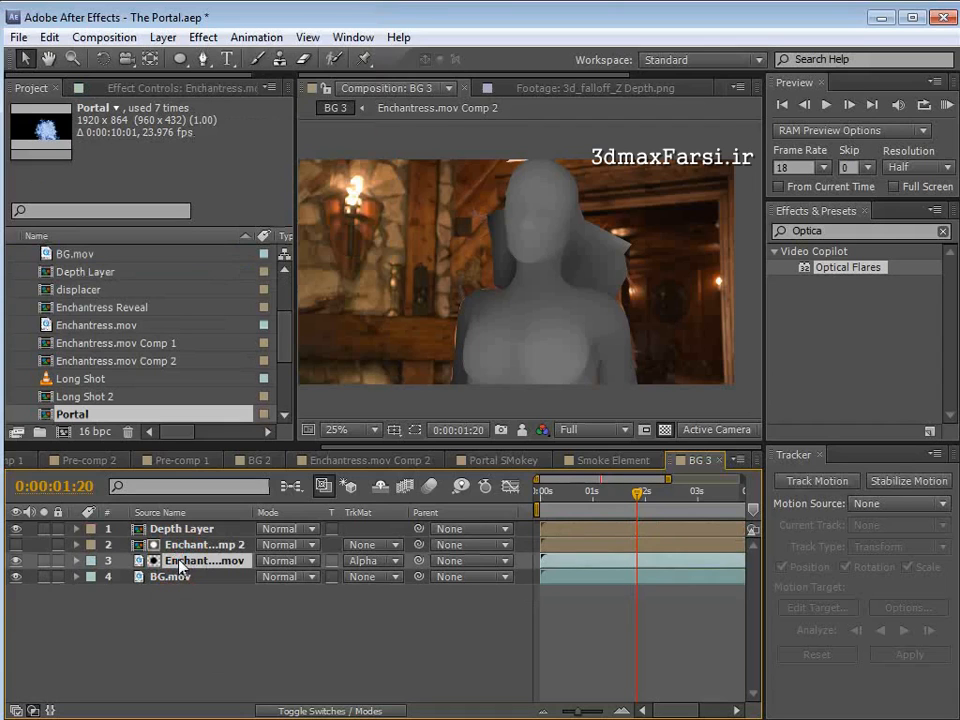
click(170, 546)
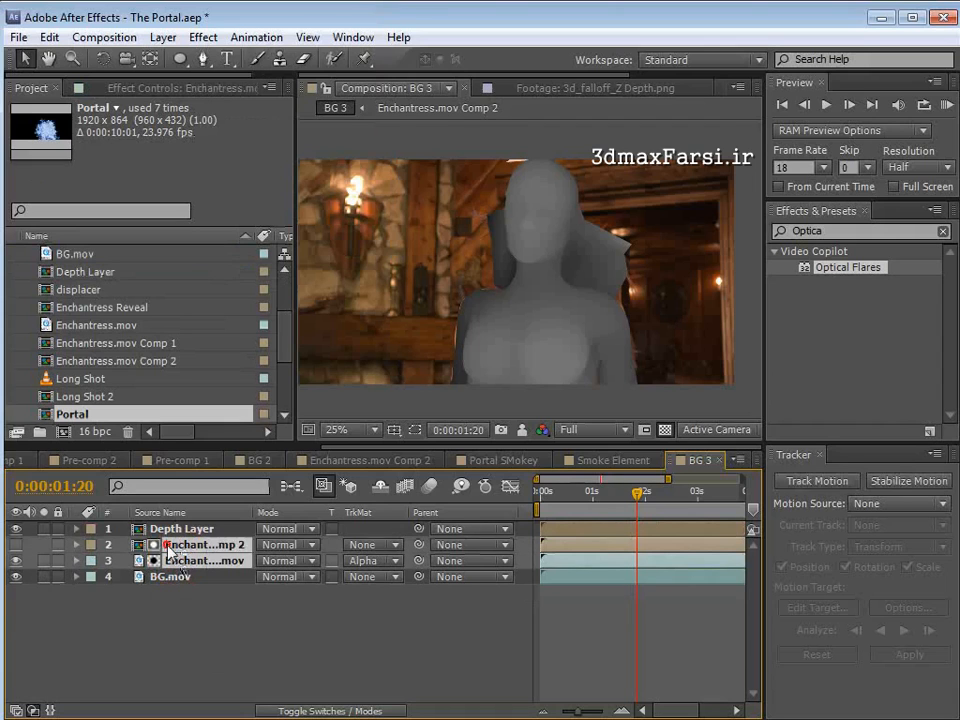
click(163, 37)
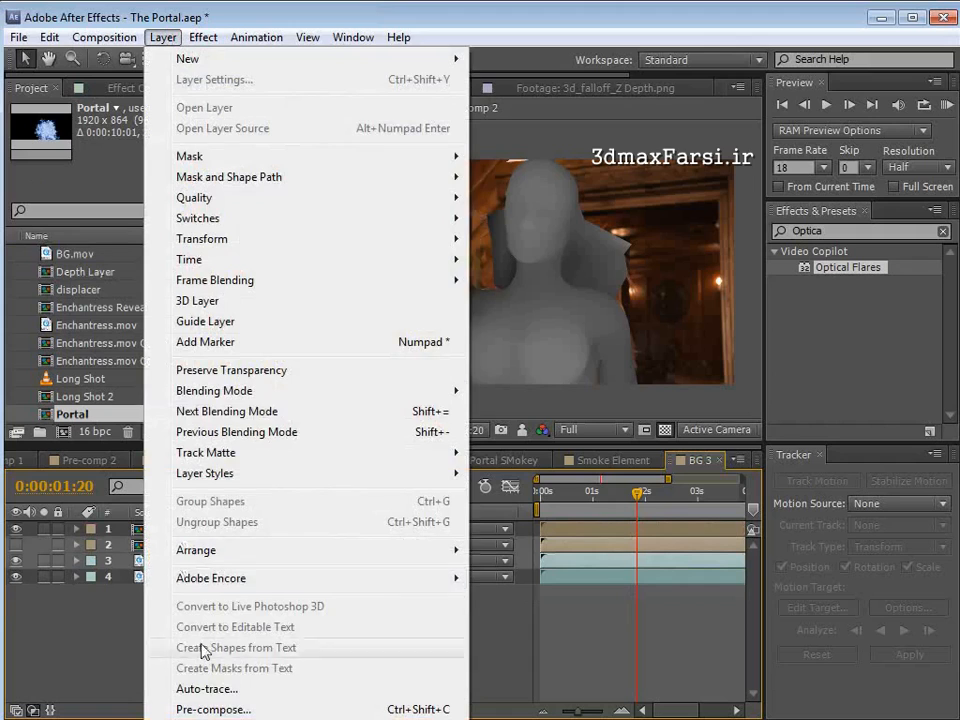
click(214, 709)
text(E)
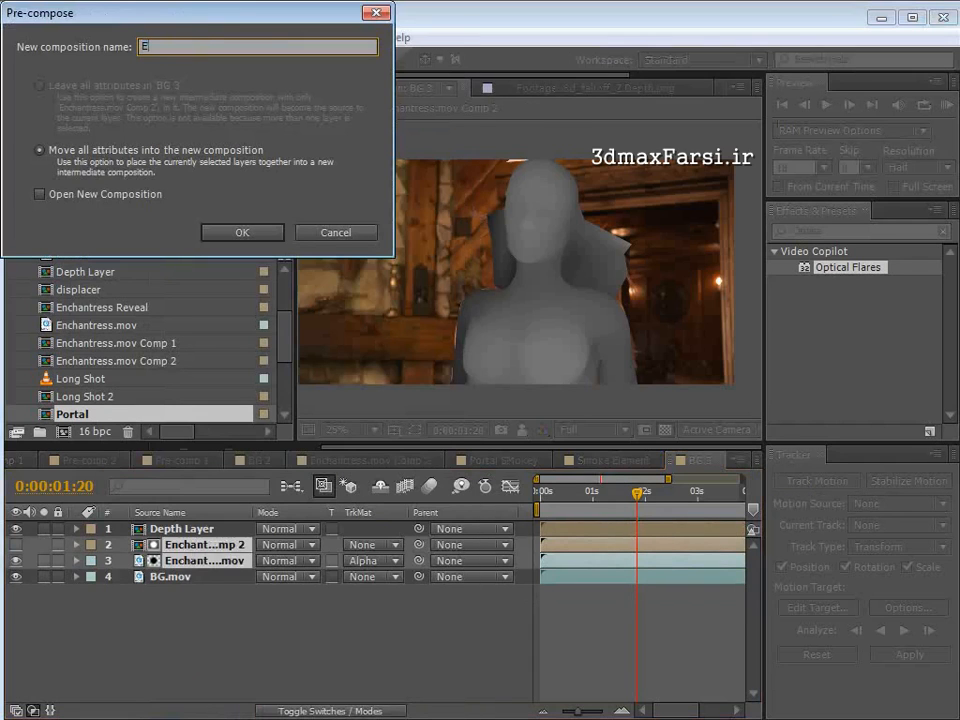
text(nchantress)
key(Return)
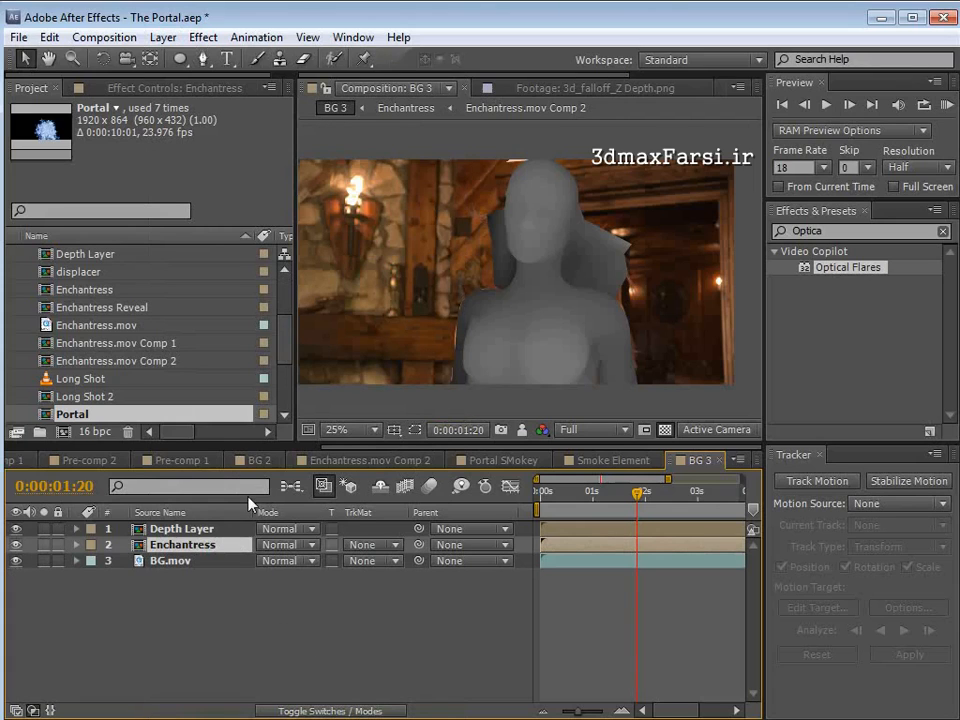
Step: Place the Portal composition between Enchantress and BG.mov, solo it, and scale it to 128%
drag(55, 420, 143, 562)
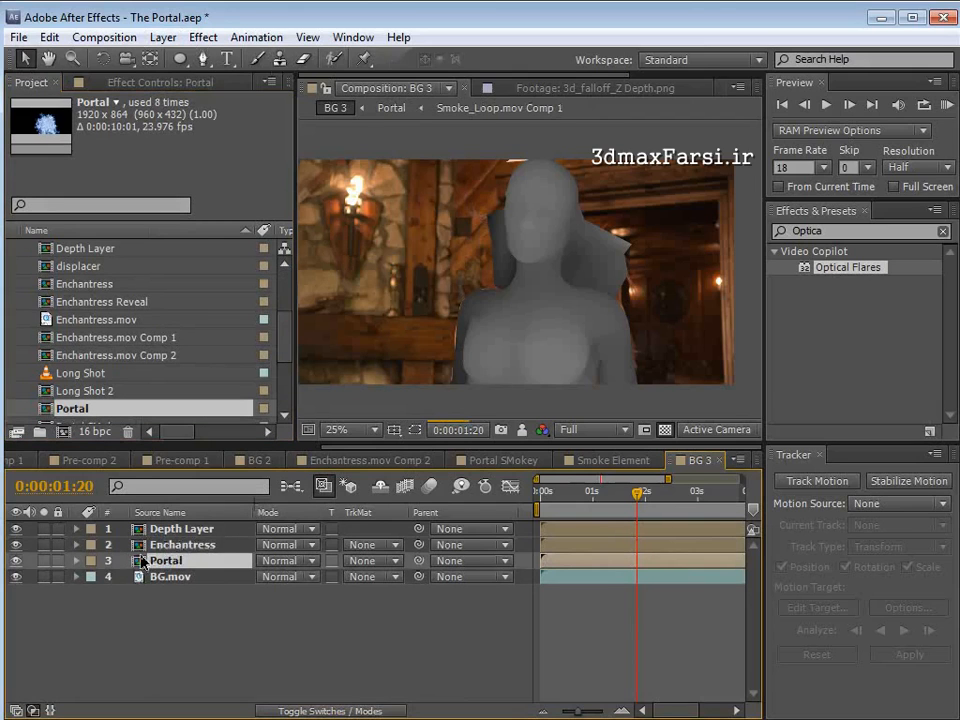
click(40, 561)
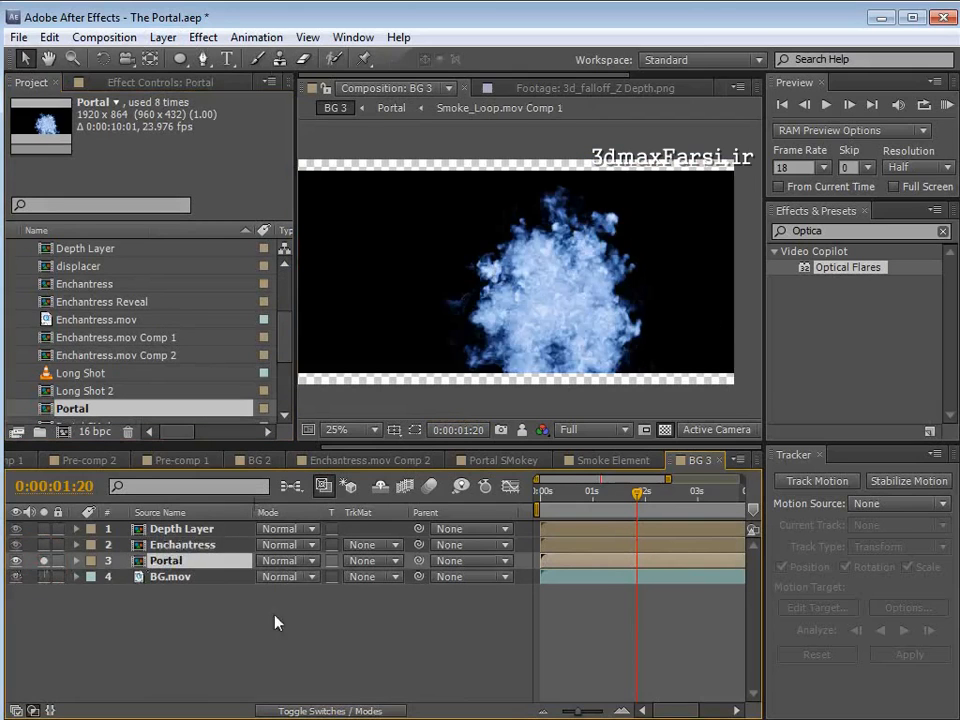
key(s)
drag(290, 577, 588, 278)
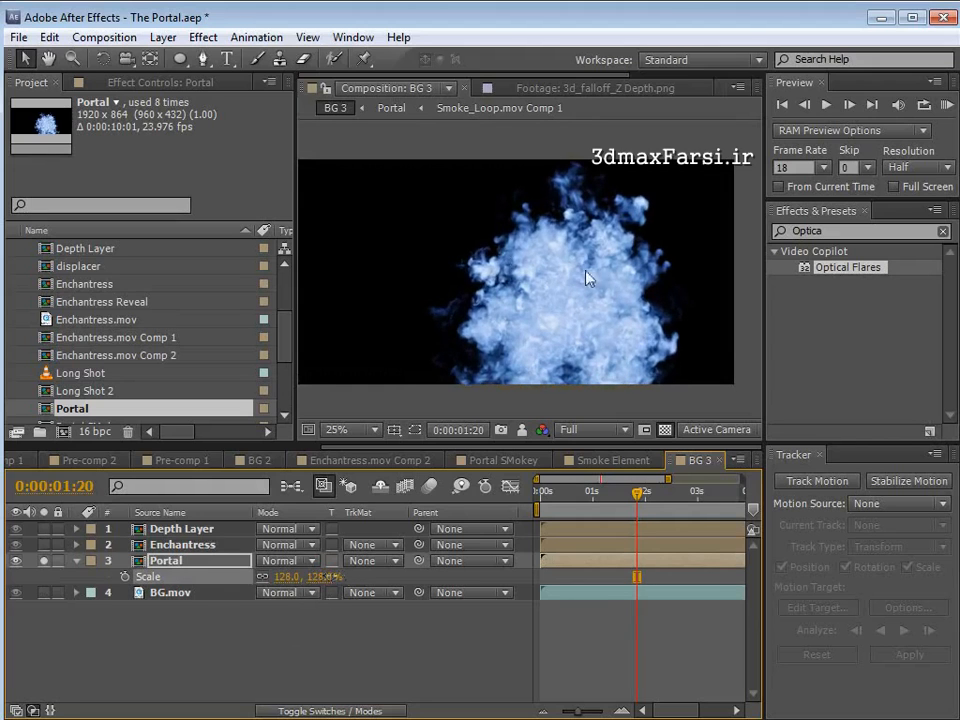
Step: Apply the Invert, Tint and Curves effects to the Portal layer, keeping Tint's black-to-white mapping
click(203, 37)
mouse_move(228, 197)
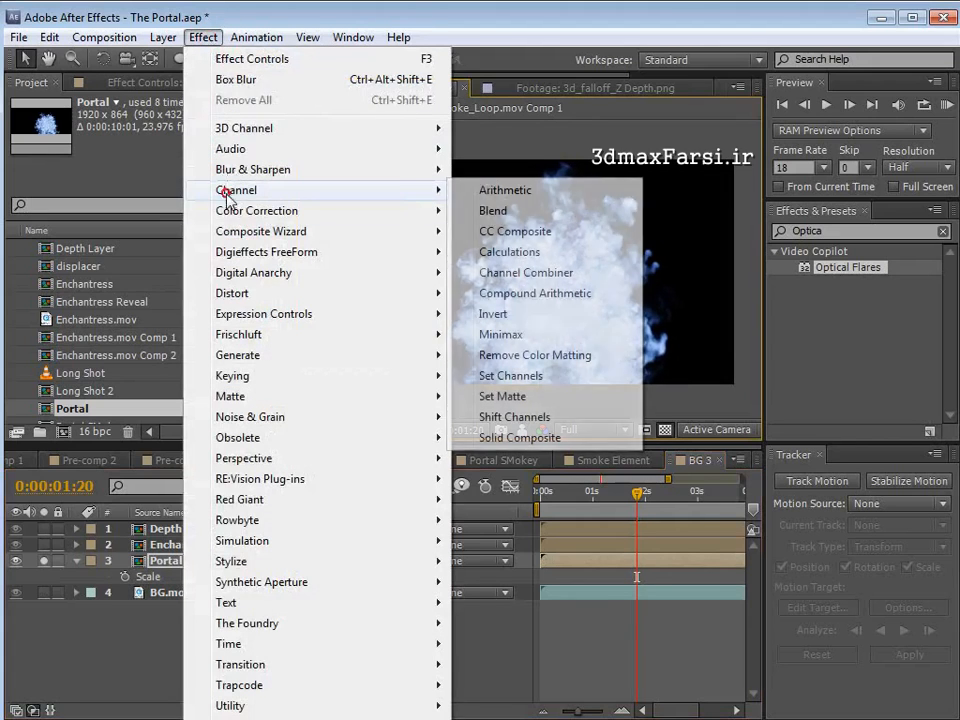
click(493, 313)
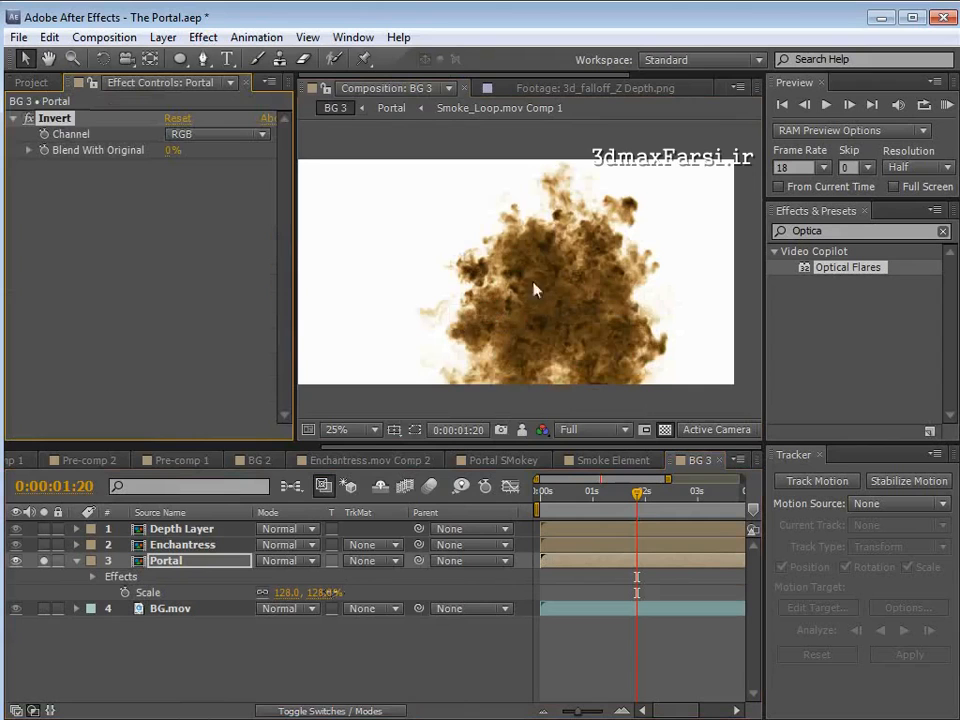
click(203, 37)
mouse_move(214, 212)
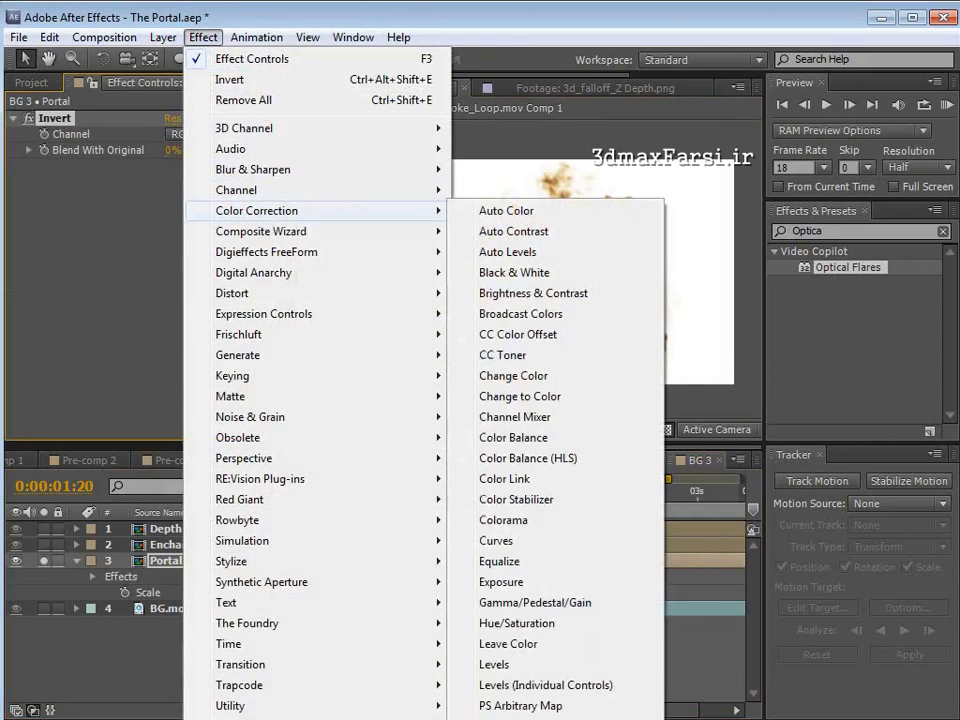
click(490, 719)
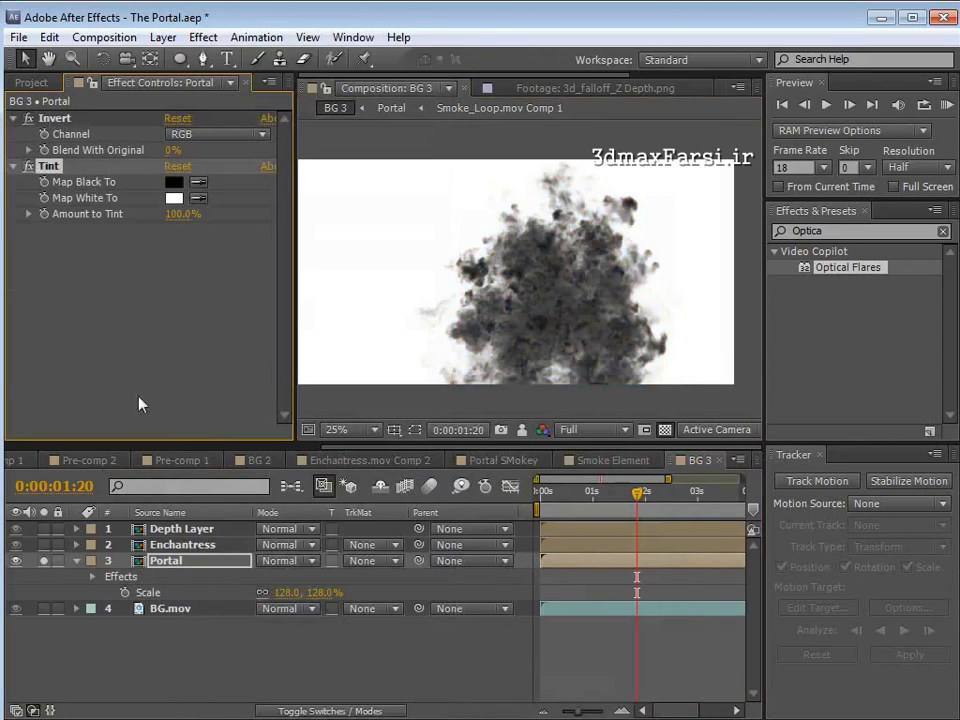
click(203, 37)
mouse_move(272, 210)
click(497, 541)
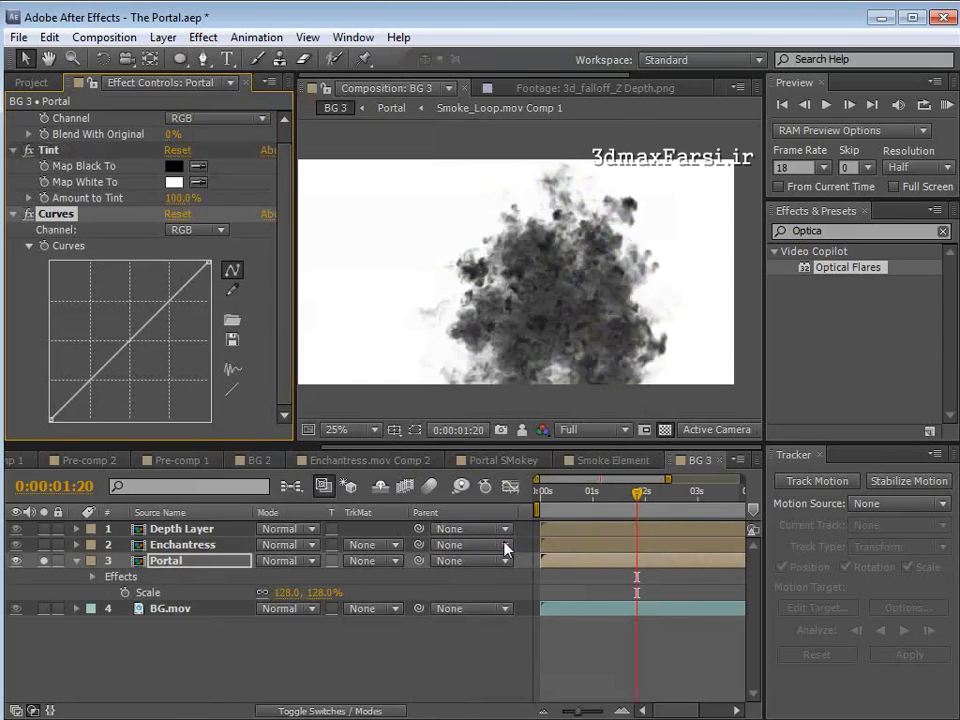
Step: Set the Portal layer's blending mode to Multiply and solo it together with BG.mov
click(285, 560)
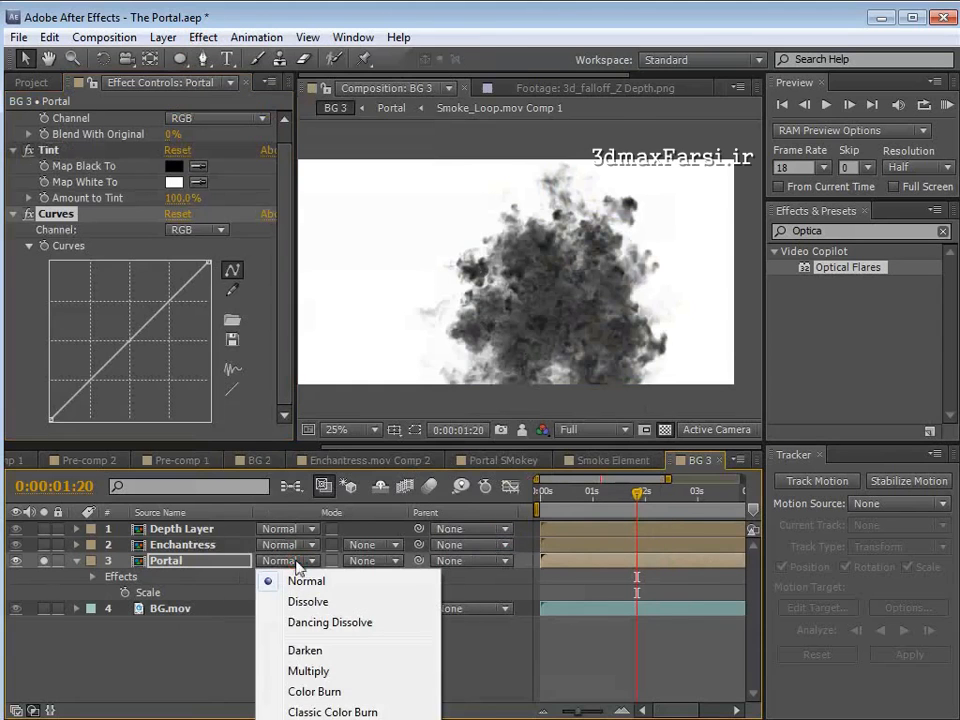
click(290, 668)
click(44, 561)
click(44, 608)
click(44, 561)
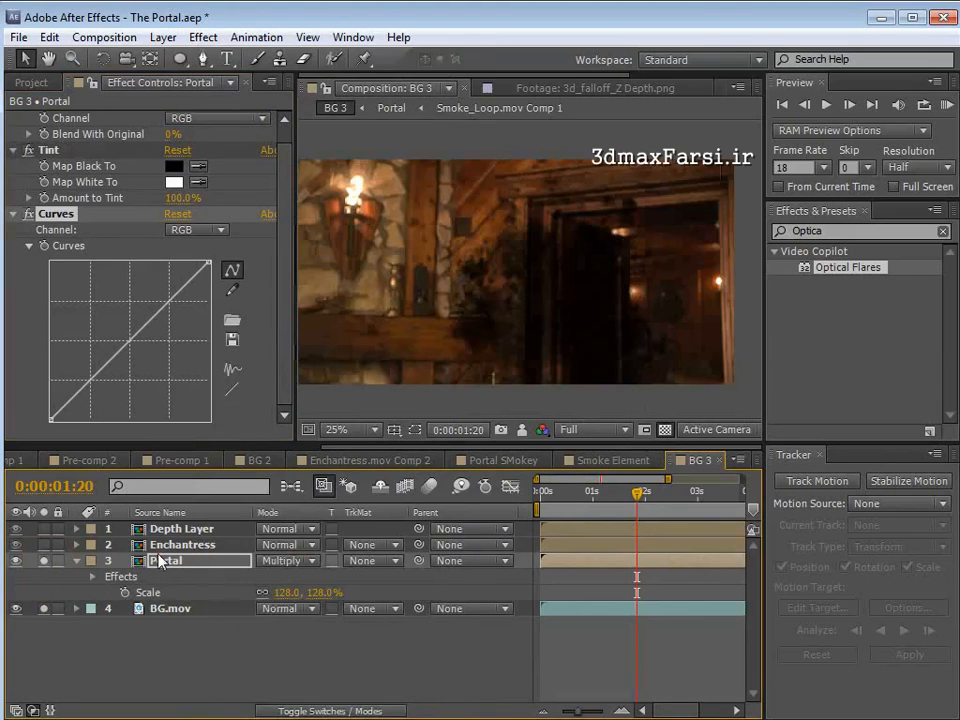
Step: Scale the Portal layer to 174% and bend its RGB curve downward to darken the smoke
click(177, 645)
click(173, 560)
drag(315, 592, 359, 593)
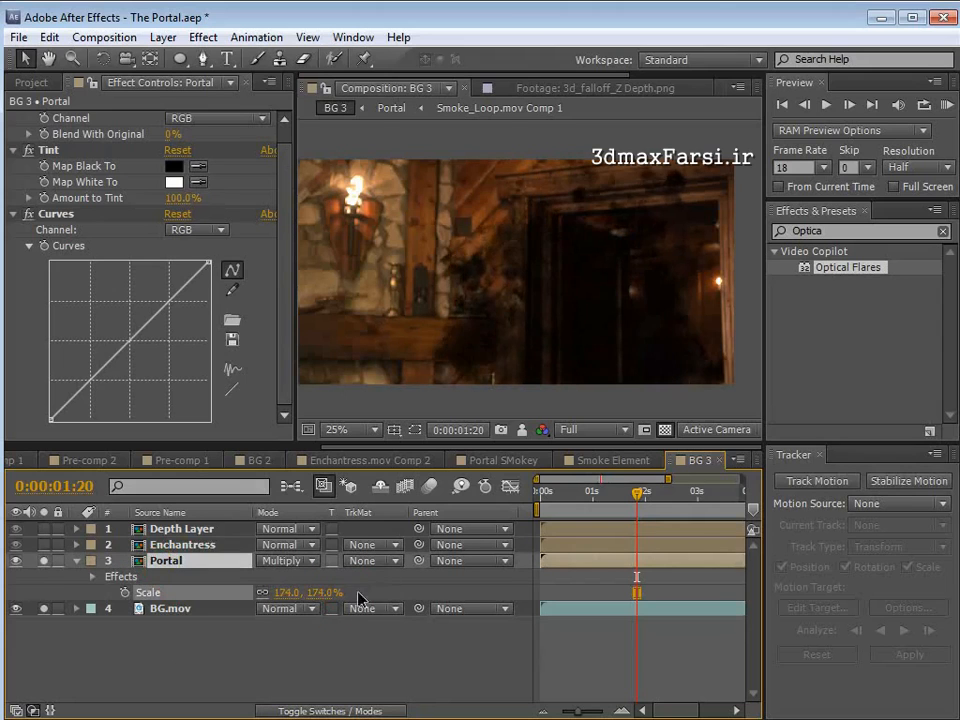
click(583, 326)
drag(155, 316, 154, 351)
Step: Duplicate the Portal layer and slide the upper copy earlier in the timeline
click(158, 656)
click(158, 563)
click(49, 37)
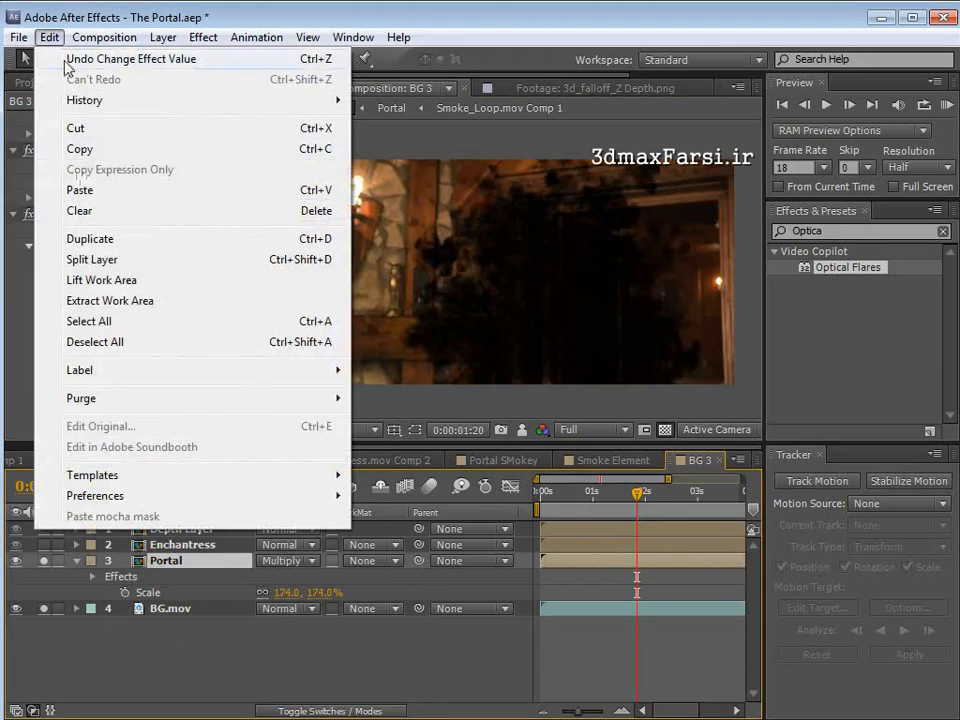
click(92, 239)
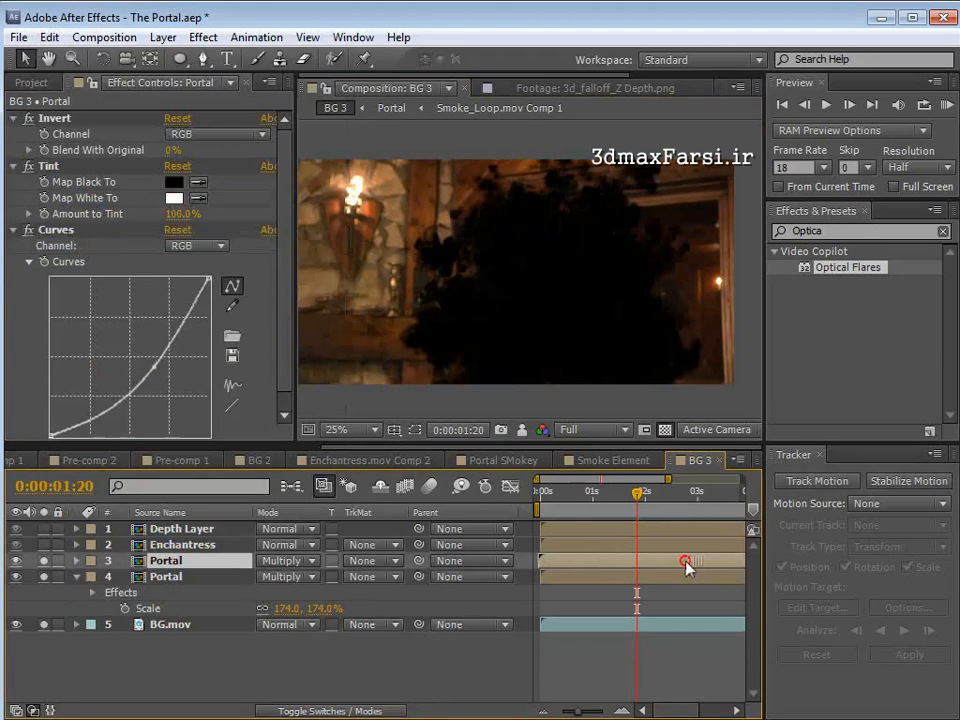
drag(633, 566, 474, 572)
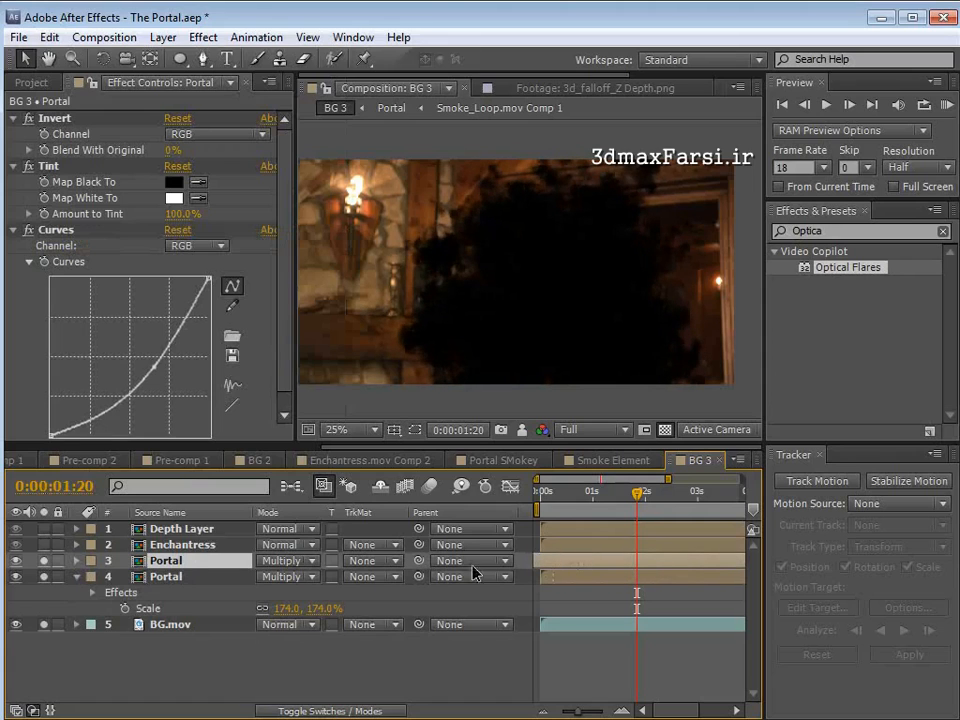
Step: Scale up the upper Portal copy and lower its opacity to 36%
key(s)
drag(318, 576, 344, 576)
key(t)
drag(268, 577, 180, 579)
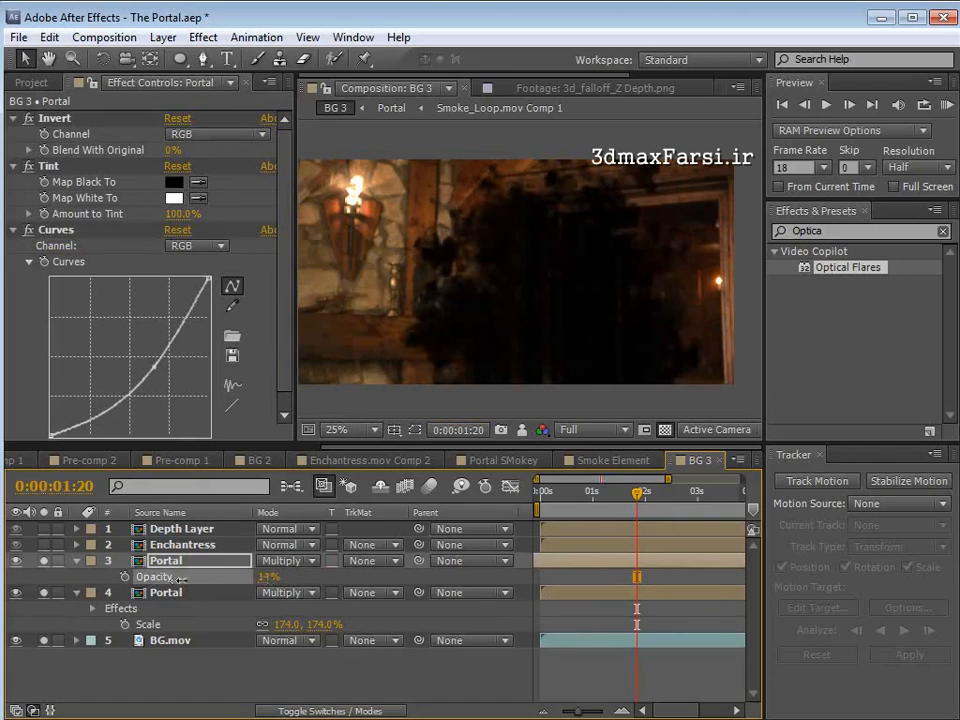
click(508, 261)
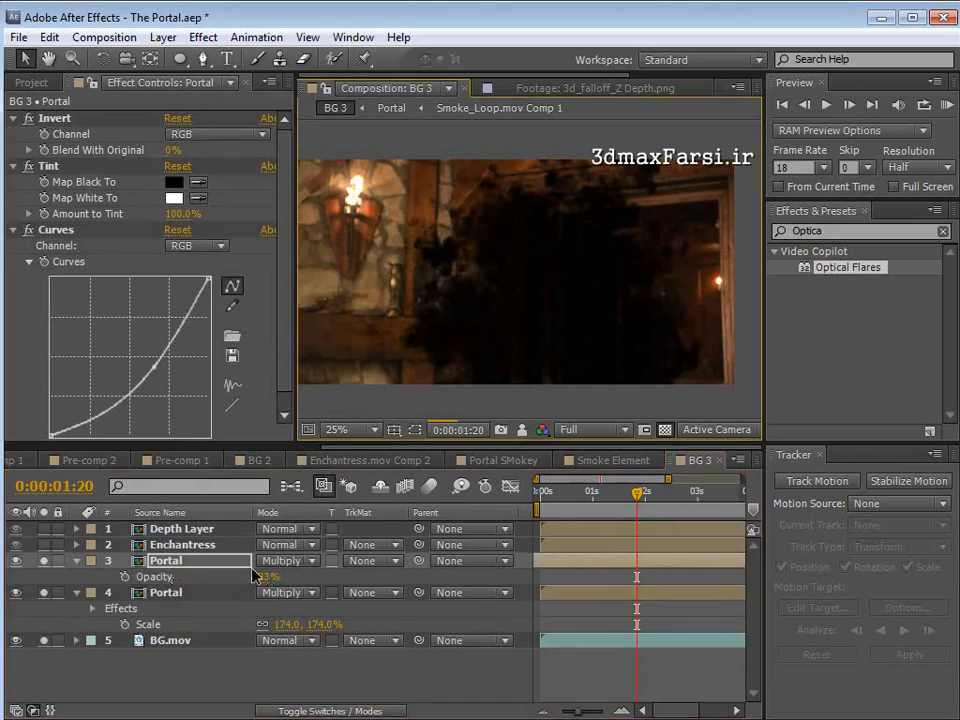
drag(262, 577, 290, 577)
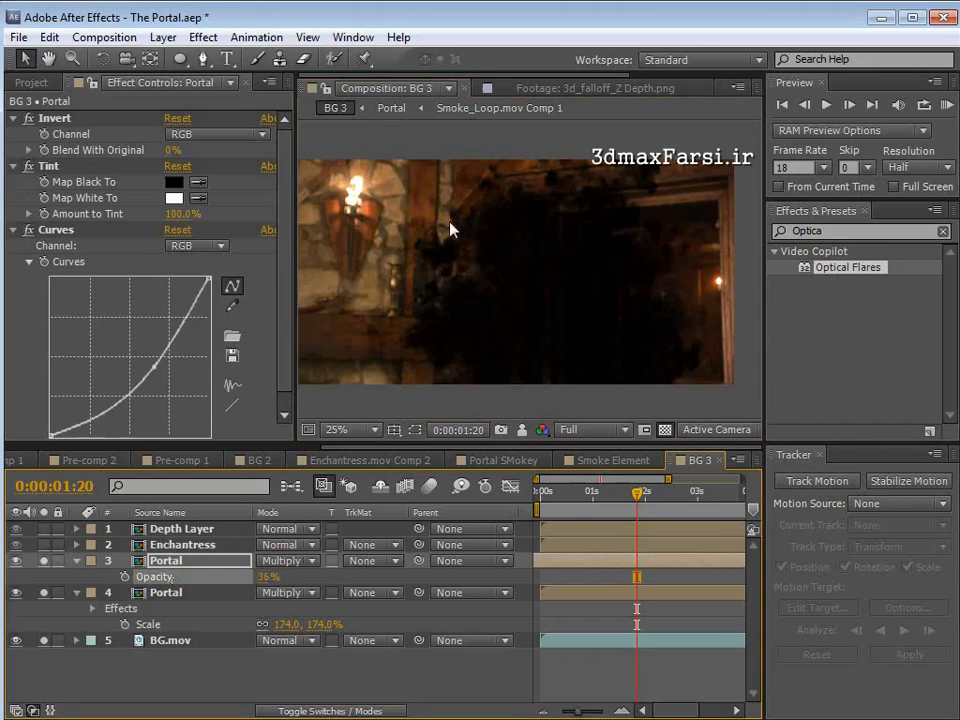
Step: Add a second Tint effect to the upper Portal copy and map its black to dark blue
click(203, 37)
mouse_move(300, 210)
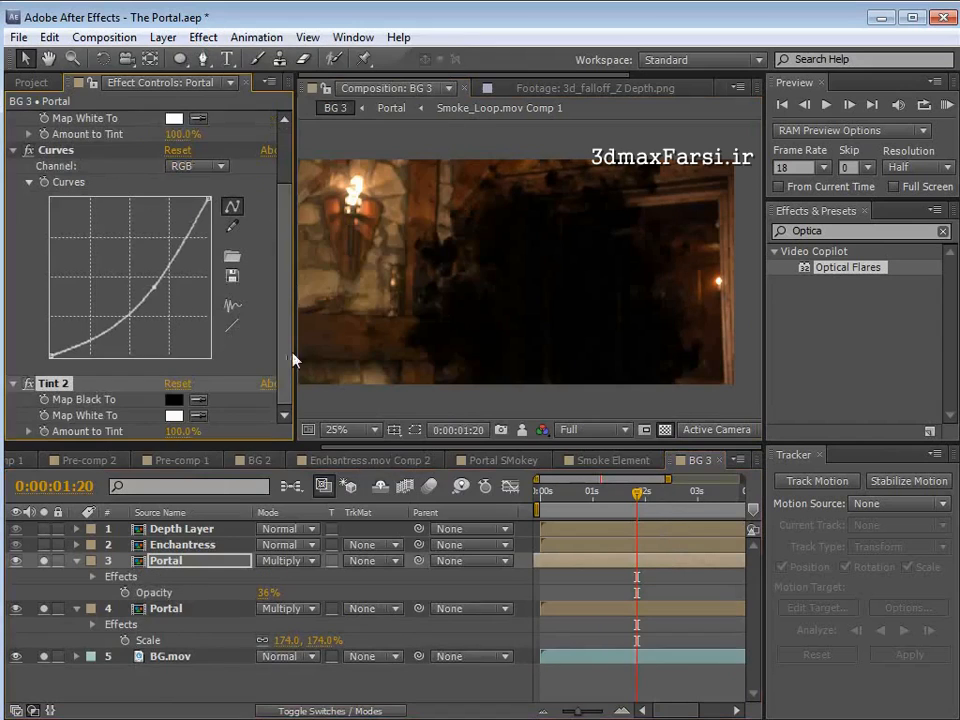
click(175, 400)
drag(281, 231, 259, 148)
click(430, 44)
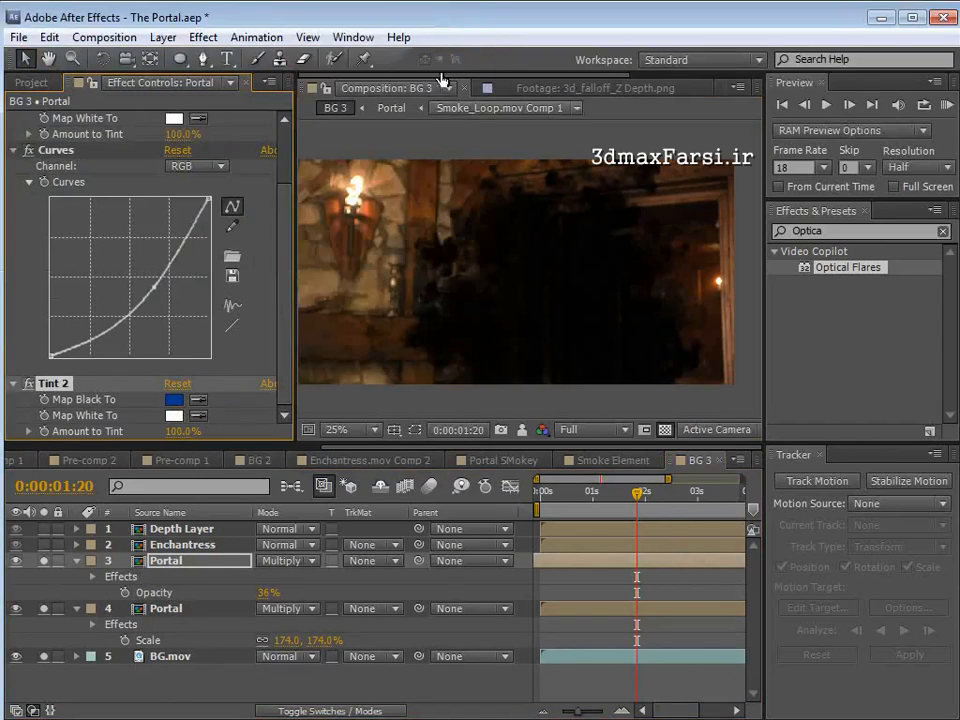
drag(637, 495, 614, 502)
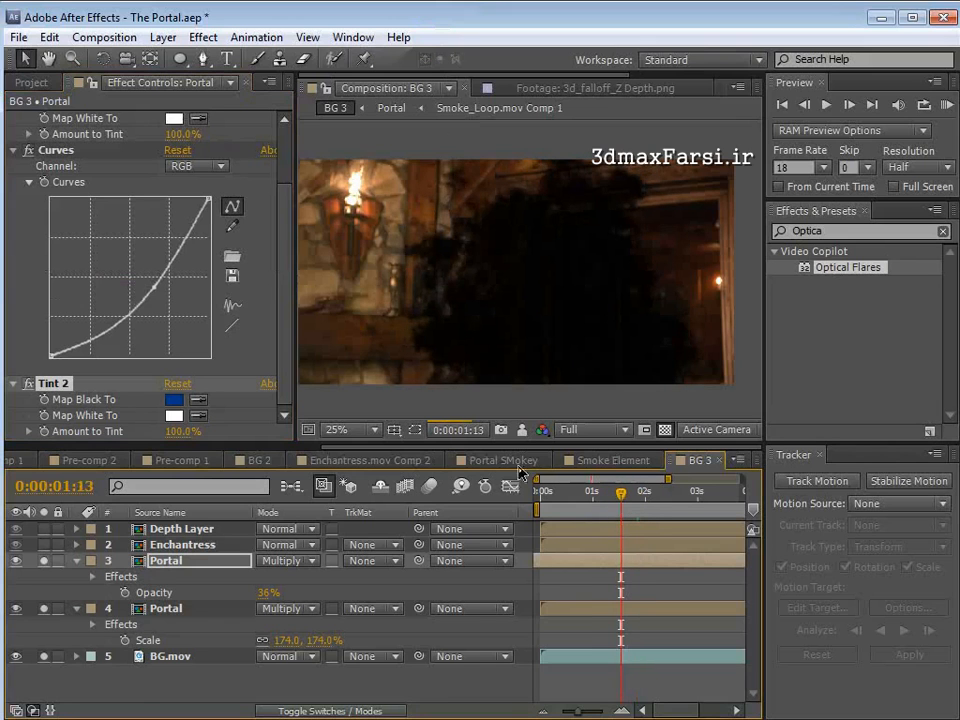
Step: Copy the CC adjustment layer from the BG 2 composition and paste it above the Portal layers in BG 3
click(262, 460)
click(185, 528)
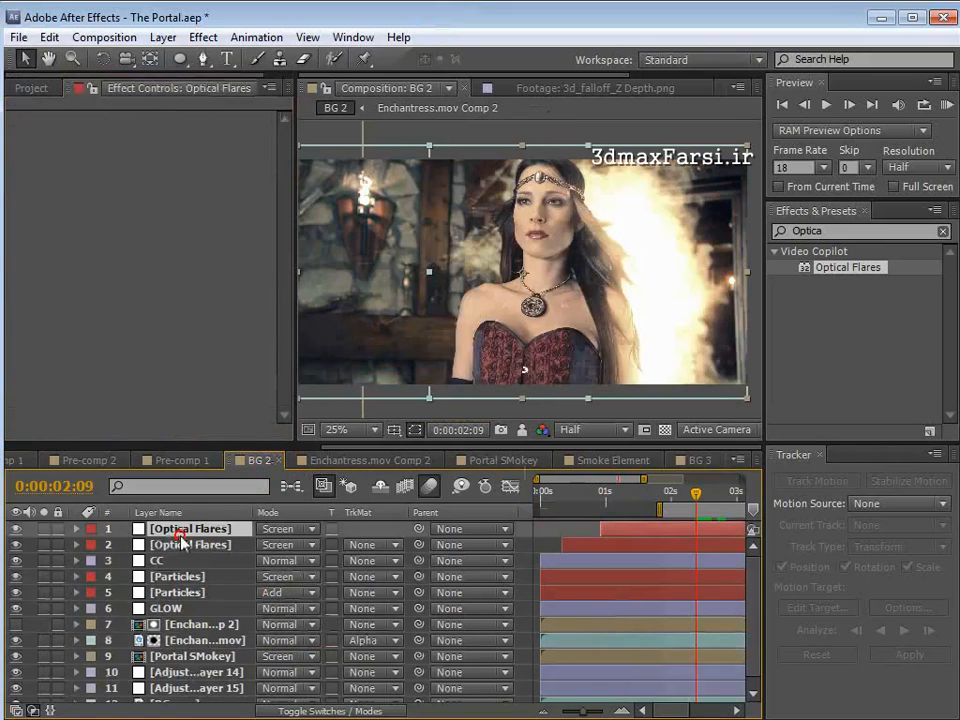
click(170, 561)
click(49, 37)
click(86, 150)
click(700, 461)
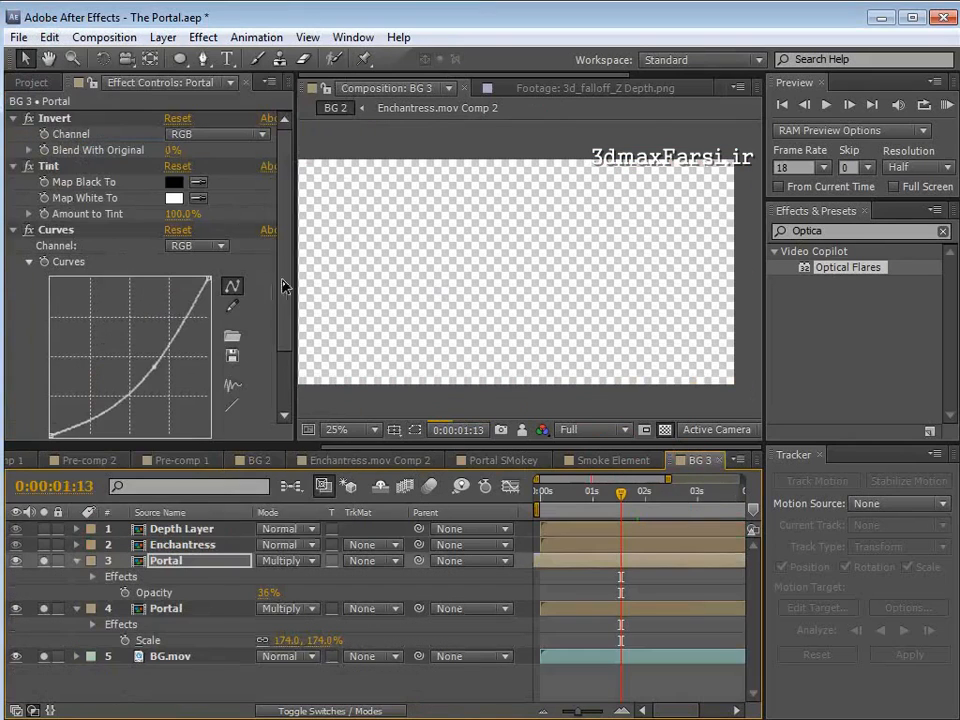
click(49, 37)
click(86, 188)
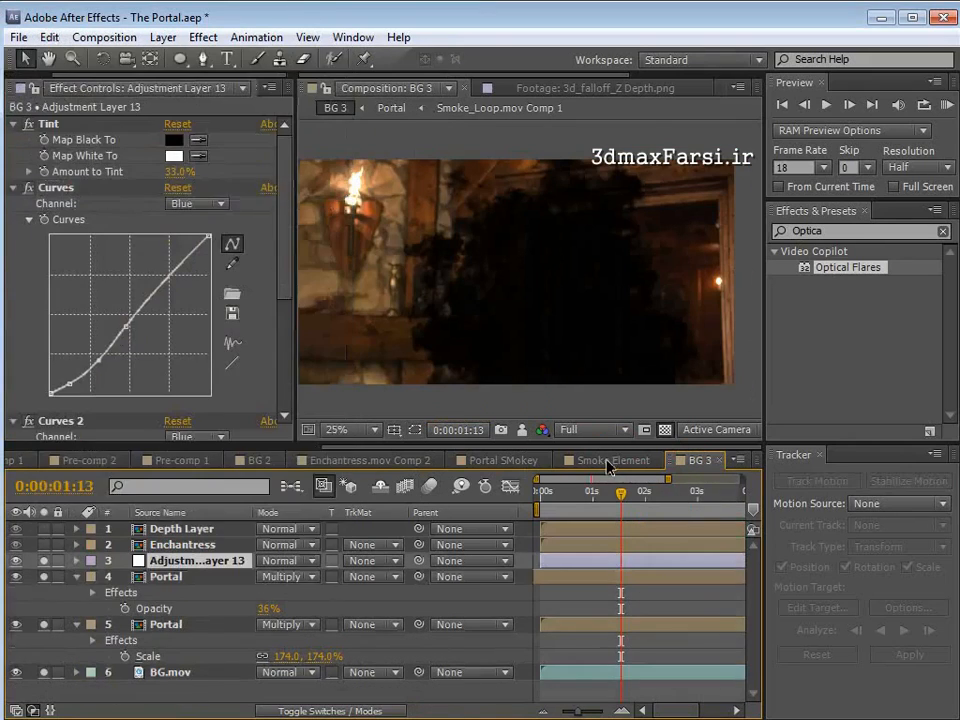
Step: Raise the RGB curve in the adjustment layer's Curves 2 effect to brighten the graded scene slightly
scroll(210, 220, down, 5)
click(197, 230)
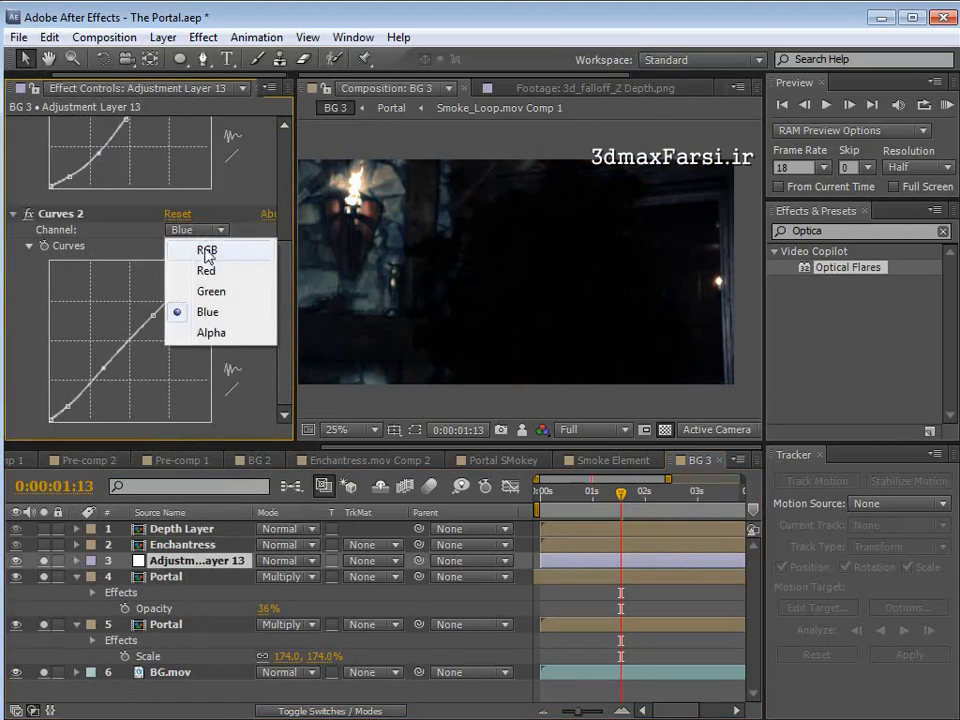
click(208, 252)
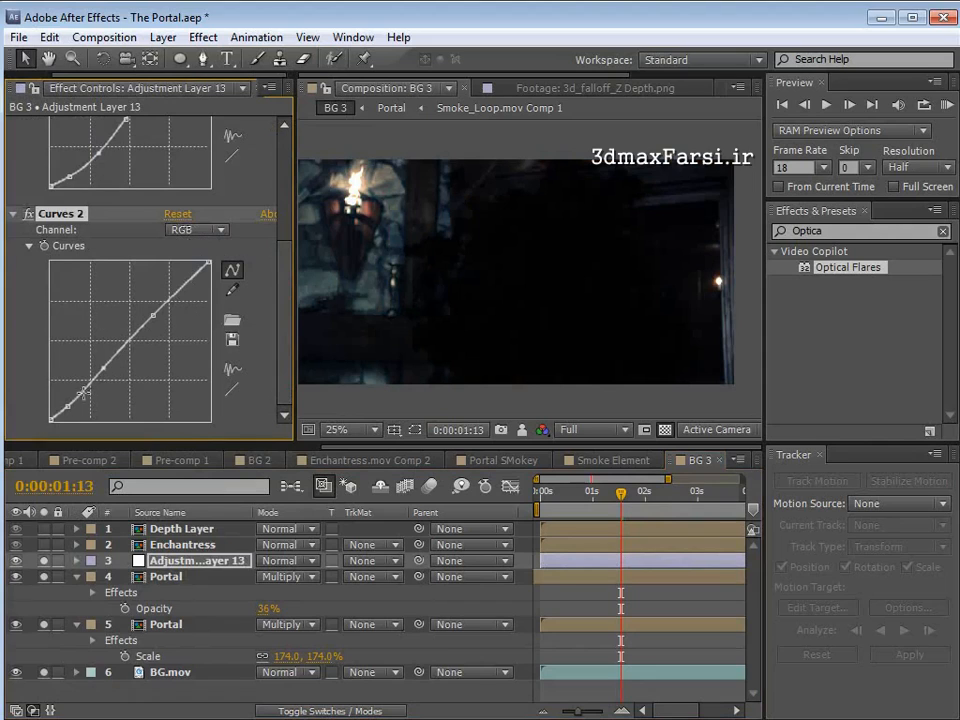
drag(98, 368, 98, 367)
drag(140, 323, 150, 313)
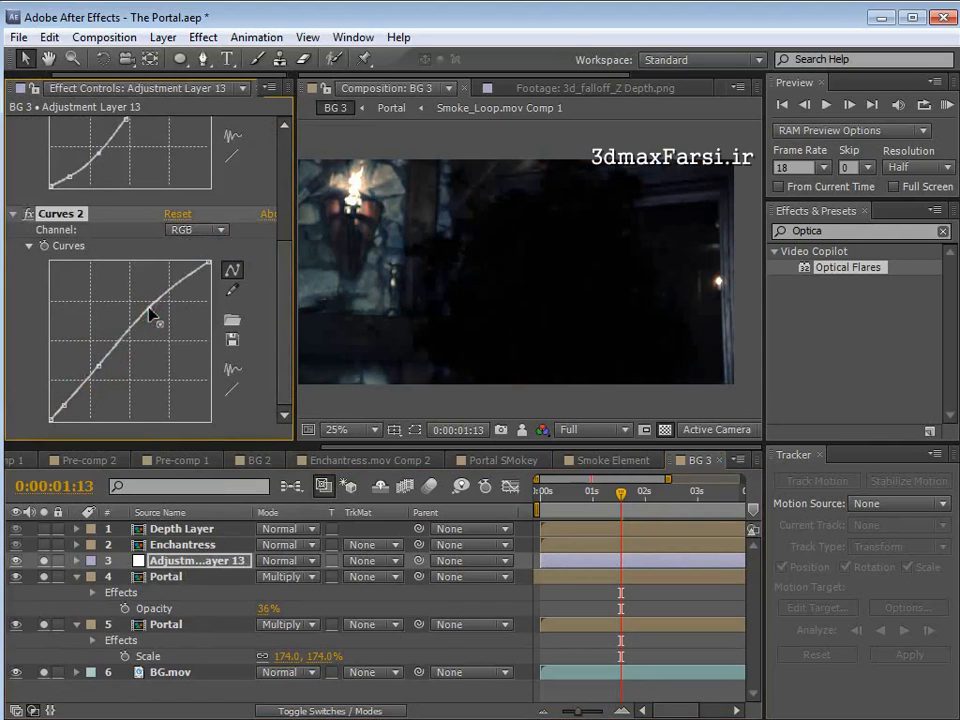
Step: Apply Curves to BG.mov and bend the RGB curve upward to brighten the background footage
click(172, 673)
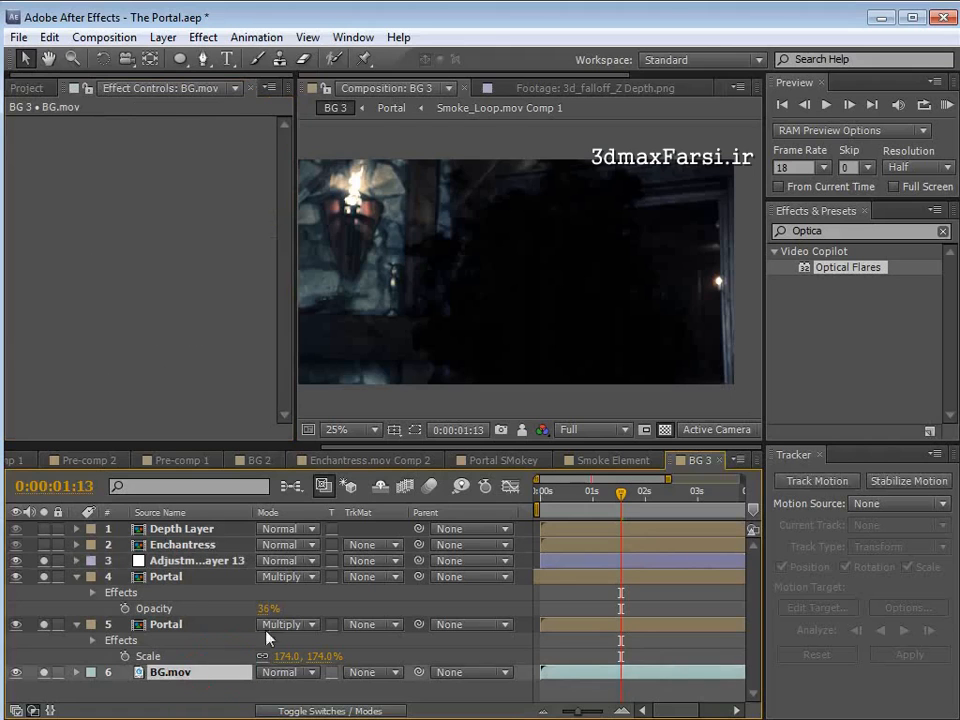
click(208, 38)
mouse_move(380, 211)
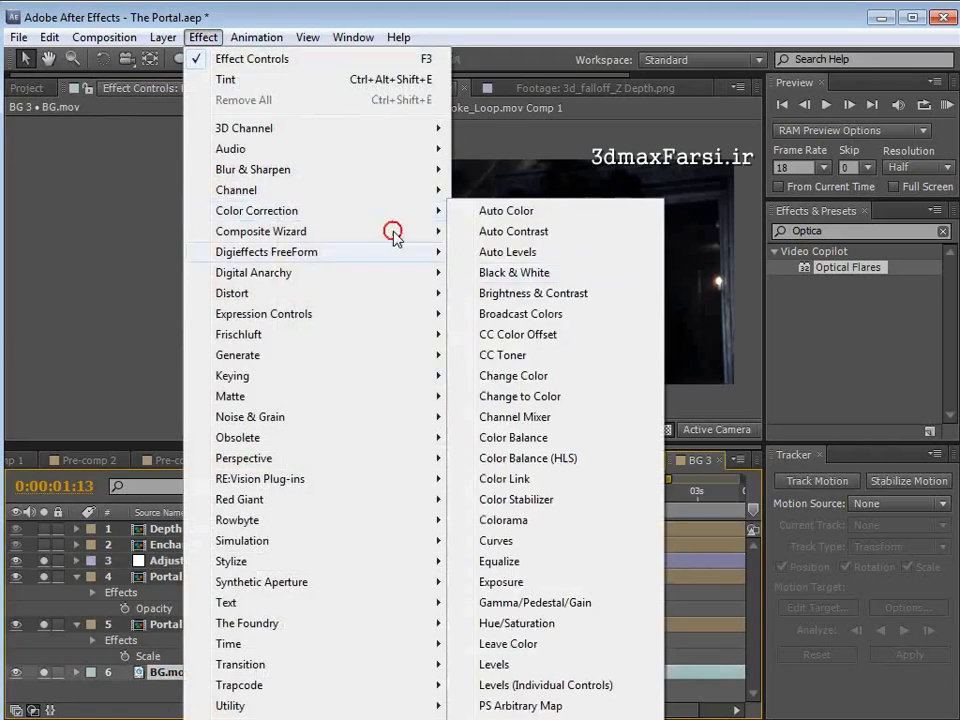
click(495, 544)
mouse_move(111, 250)
mouse_down()
mouse_move(104, 245)
mouse_move(112, 252)
mouse_up()
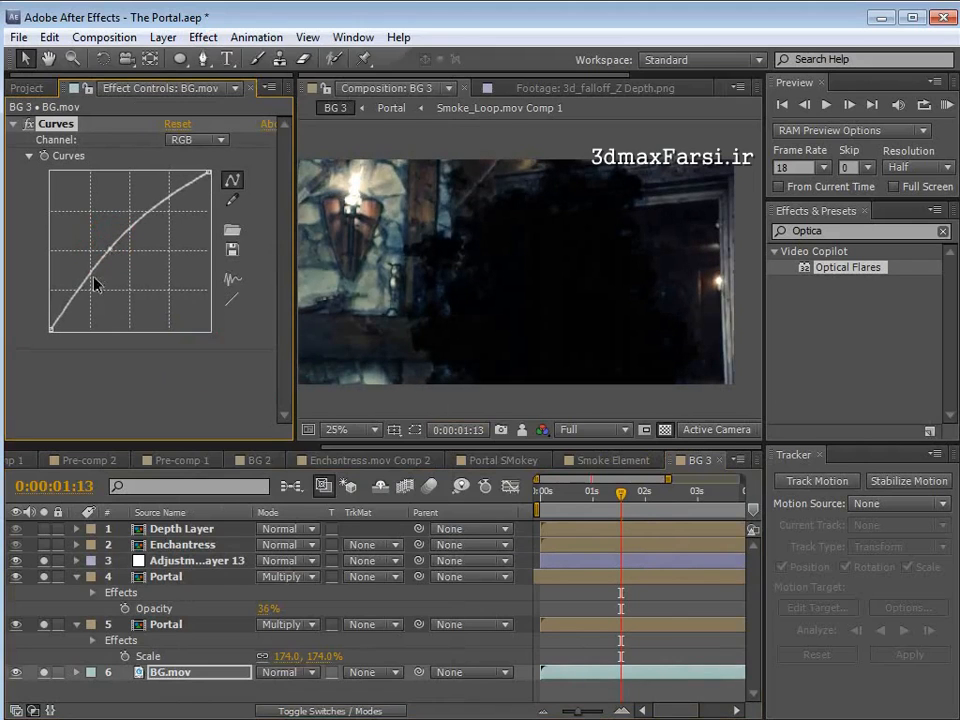
drag(77, 294, 75, 296)
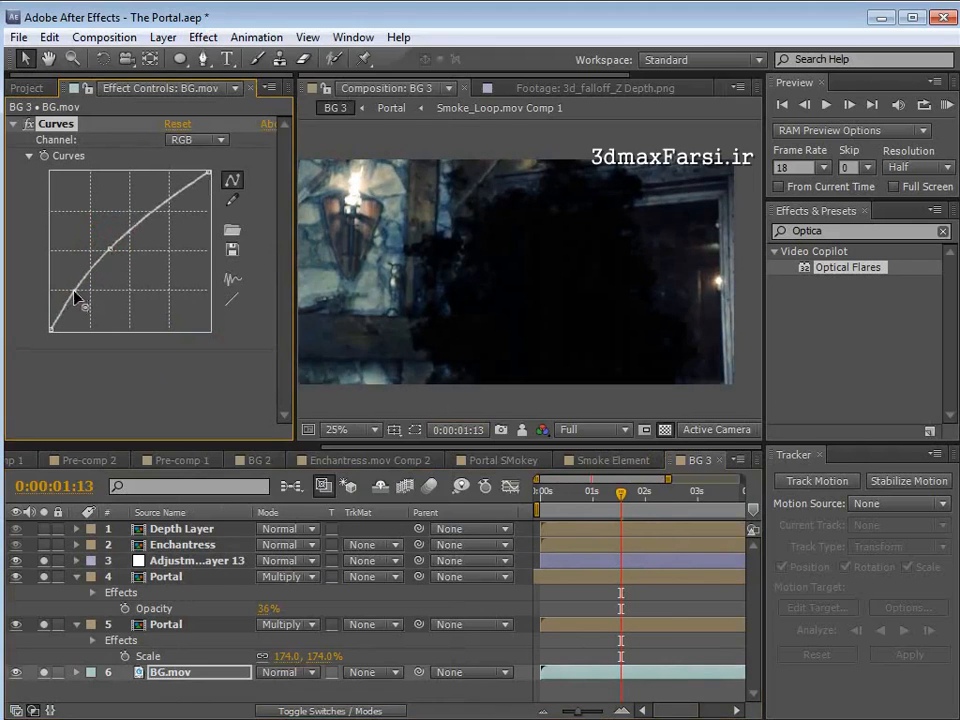
Step: Set the lower Portal layer's scale to 166%
click(222, 577)
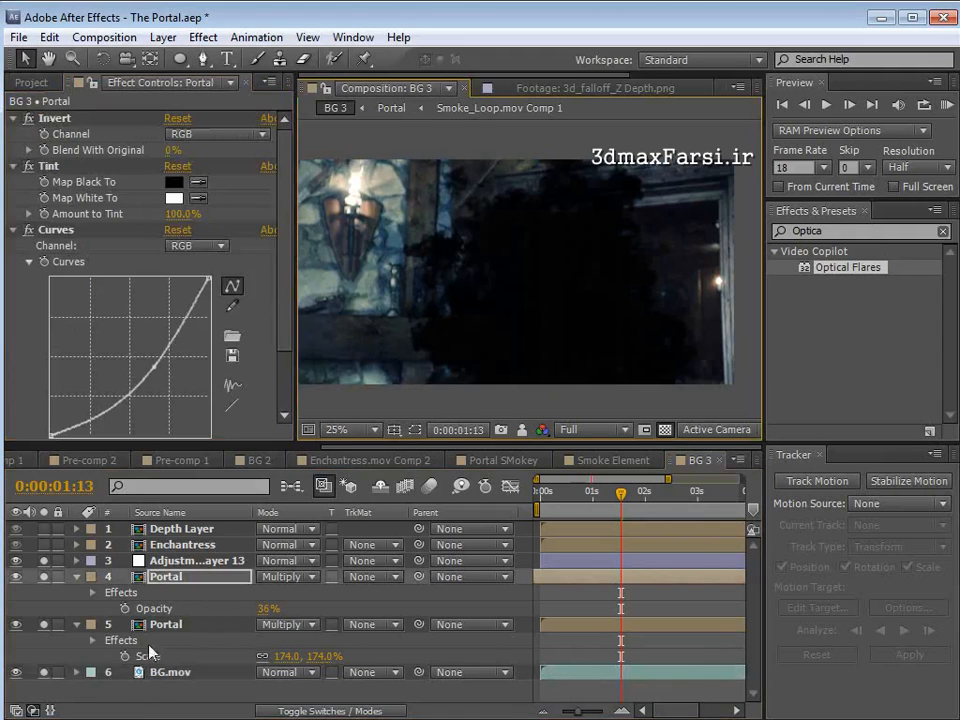
click(200, 624)
key(s)
key(s)
drag(325, 642, 317, 642)
click(557, 302)
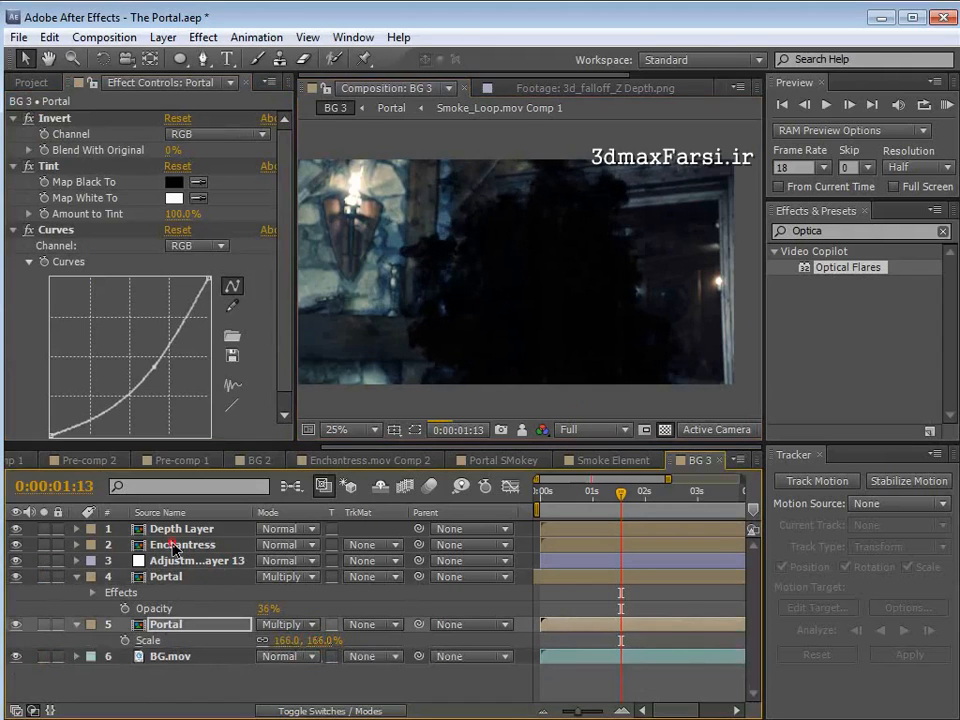
Step: Solo the Enchantress and Depth Layer, toggling the Depth Layer to compare its alignment with the footage
click(48, 545)
click(44, 545)
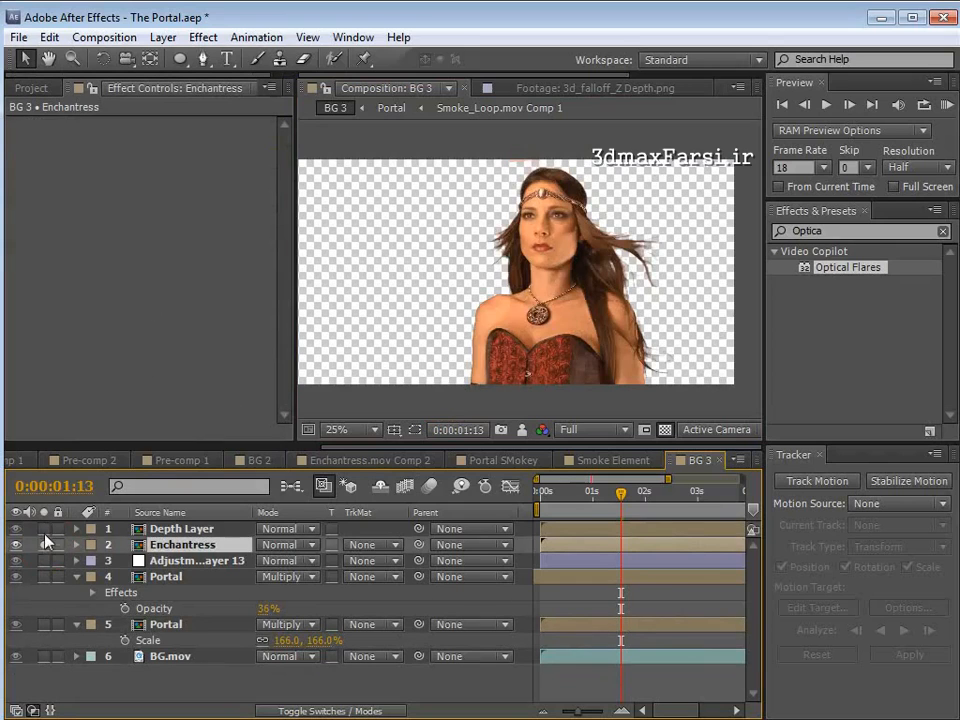
click(43, 529)
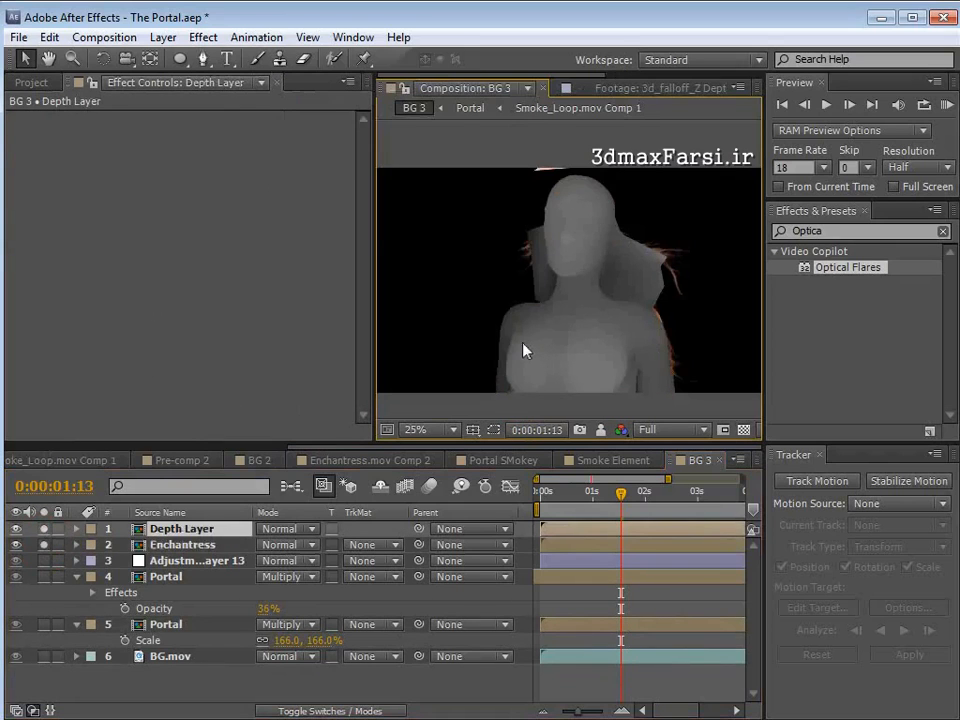
click(43, 529)
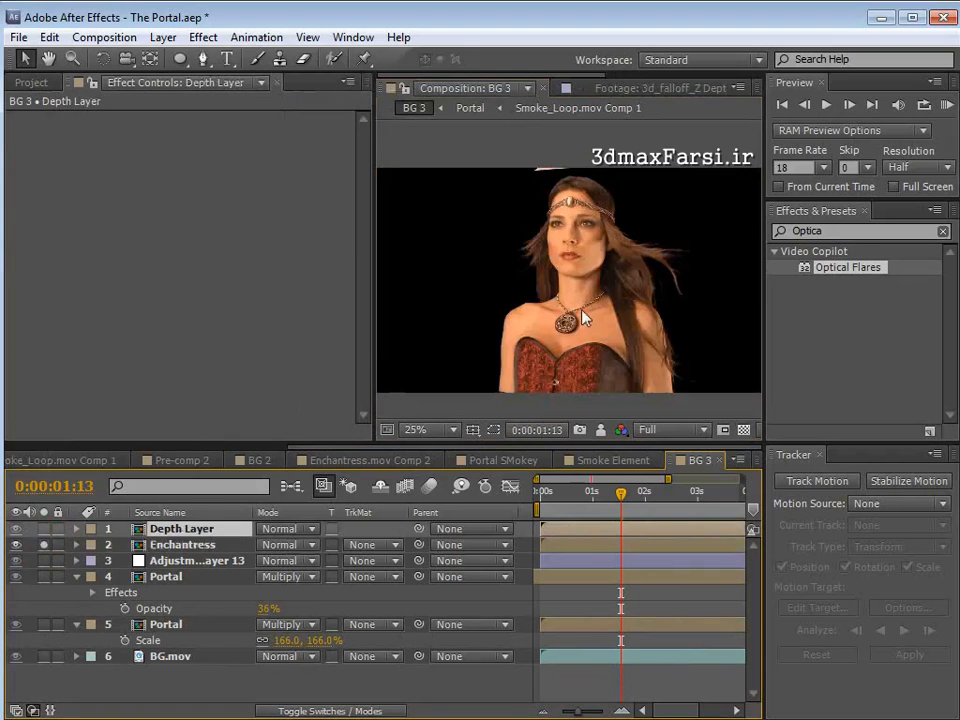
click(43, 529)
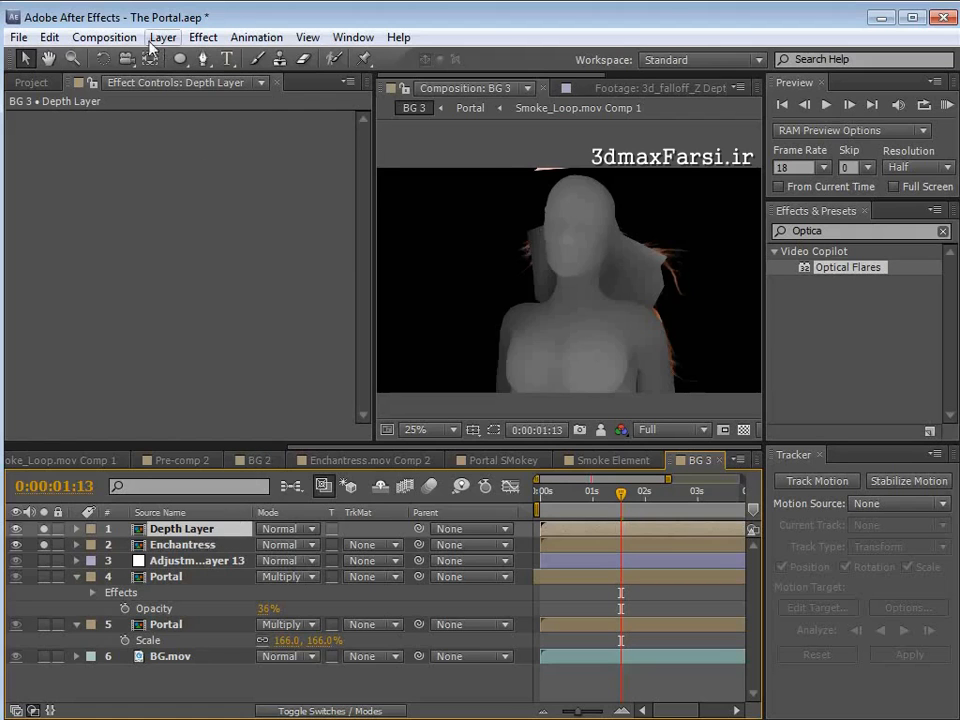
Step: Apply Levels to the Depth Layer with Input Black 13235.7 and Input White 15548.7 to isolate the face
click(203, 37)
mouse_move(338, 208)
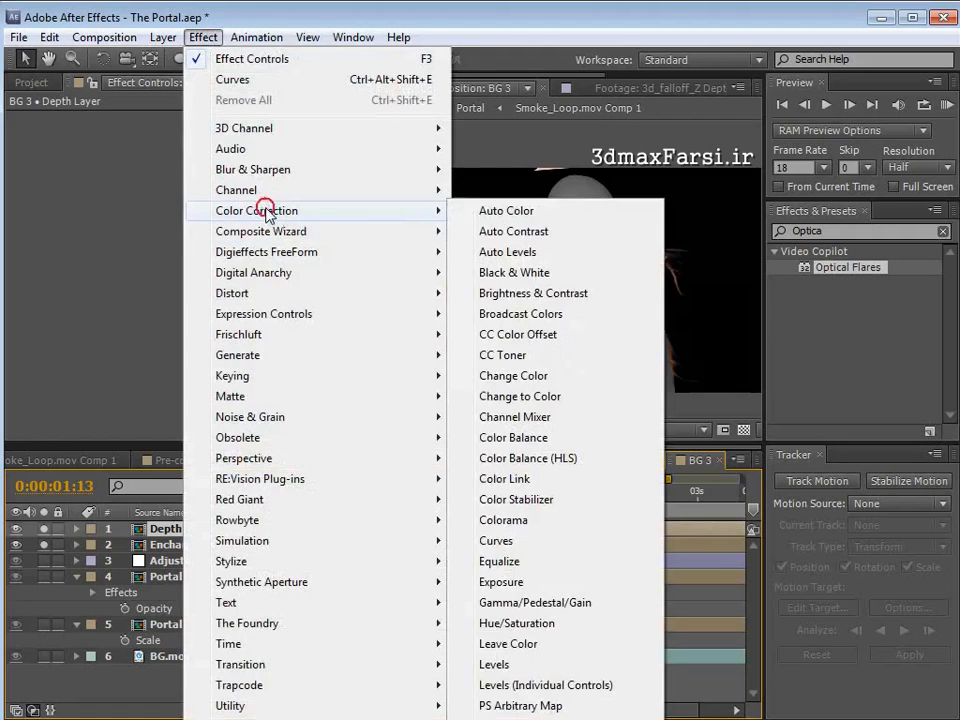
click(494, 664)
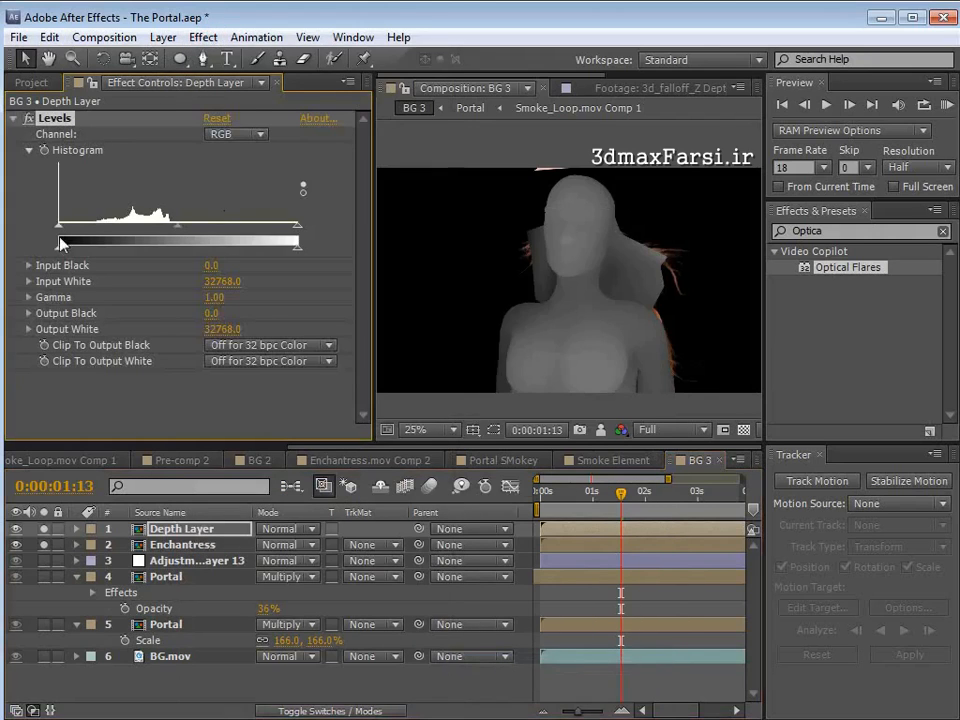
drag(64, 236, 120, 238)
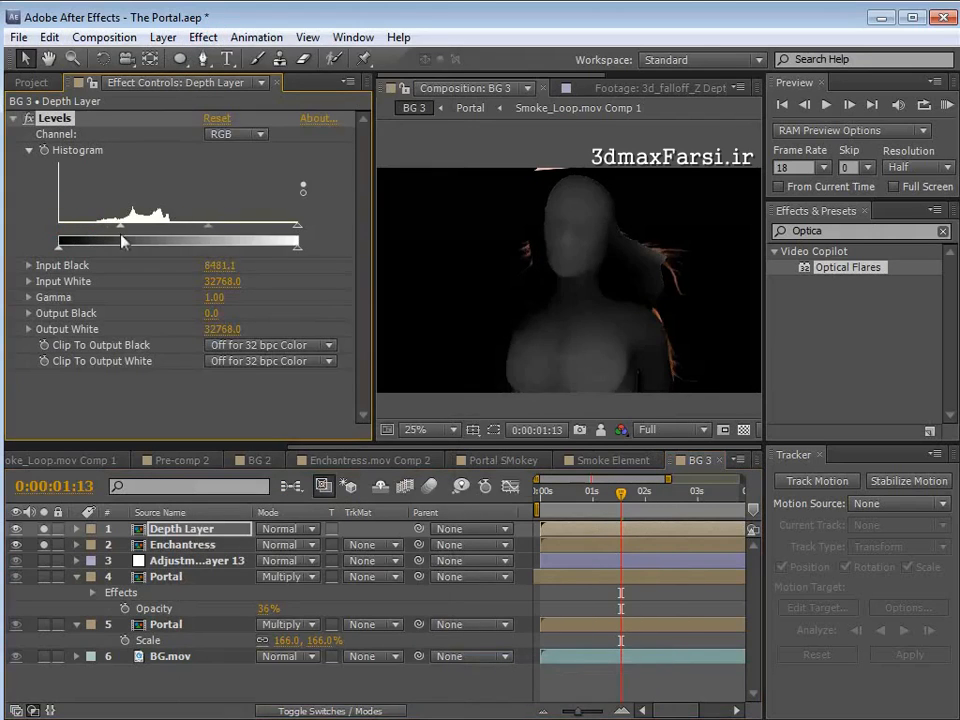
drag(297, 238, 200, 228)
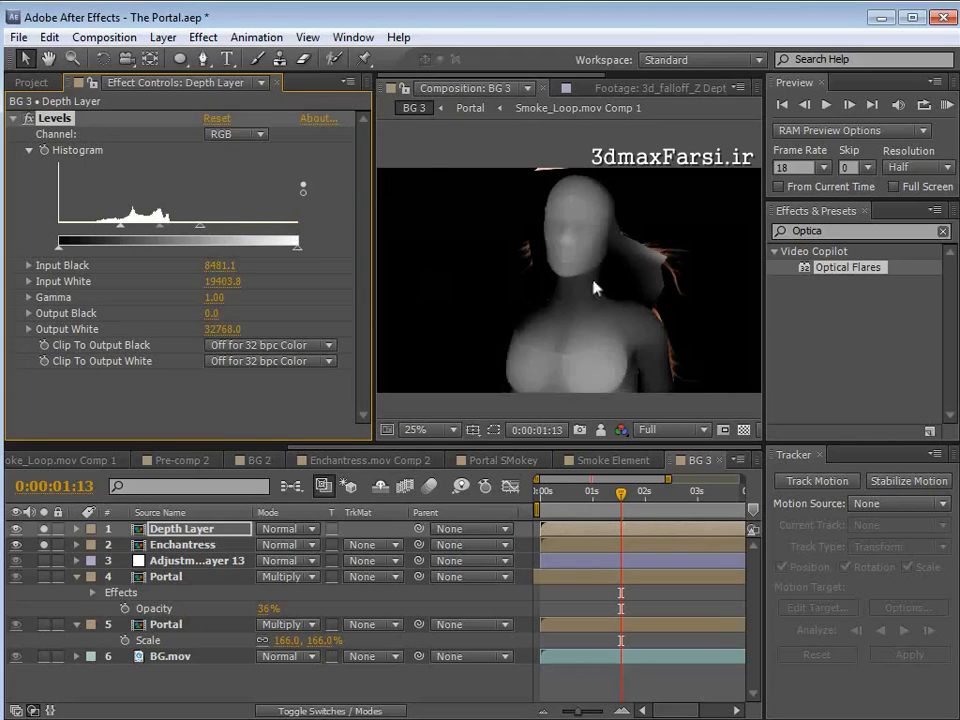
scroll(594, 288, up, 2)
drag(121, 232, 172, 232)
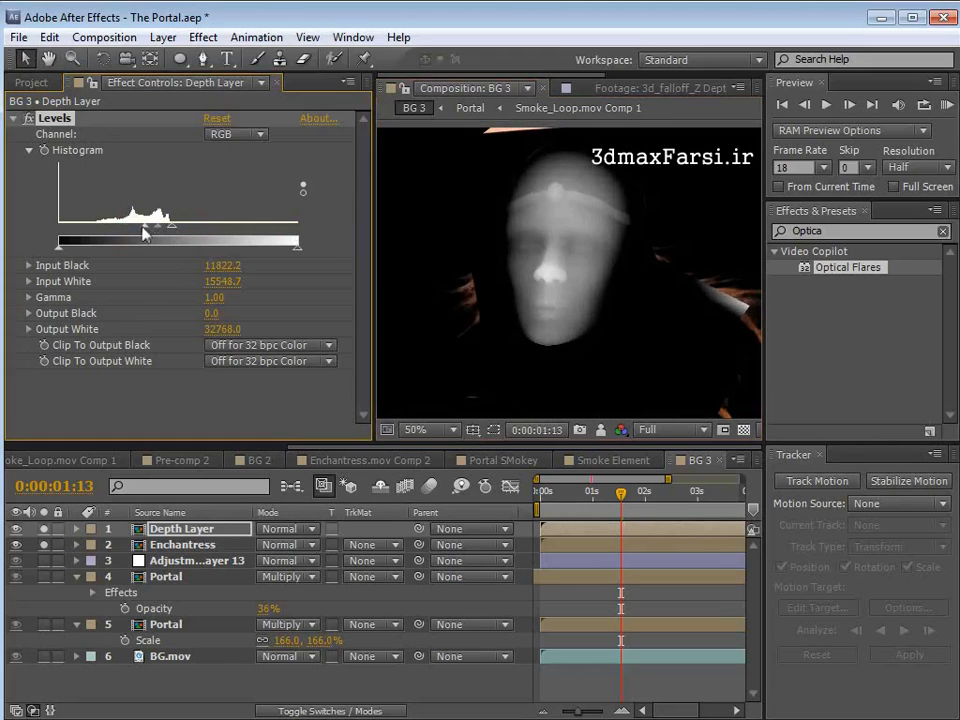
drag(145, 233, 157, 235)
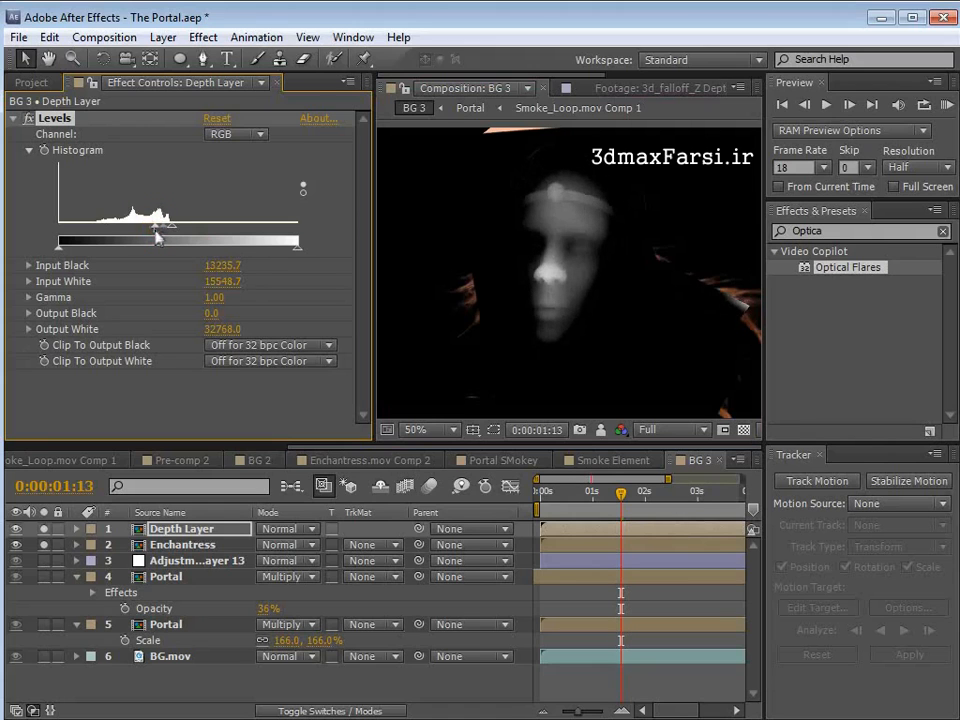
Step: Add an Exposure effect to the Depth Layer, place it above Levels, and set Exposure to 0.11
click(203, 37)
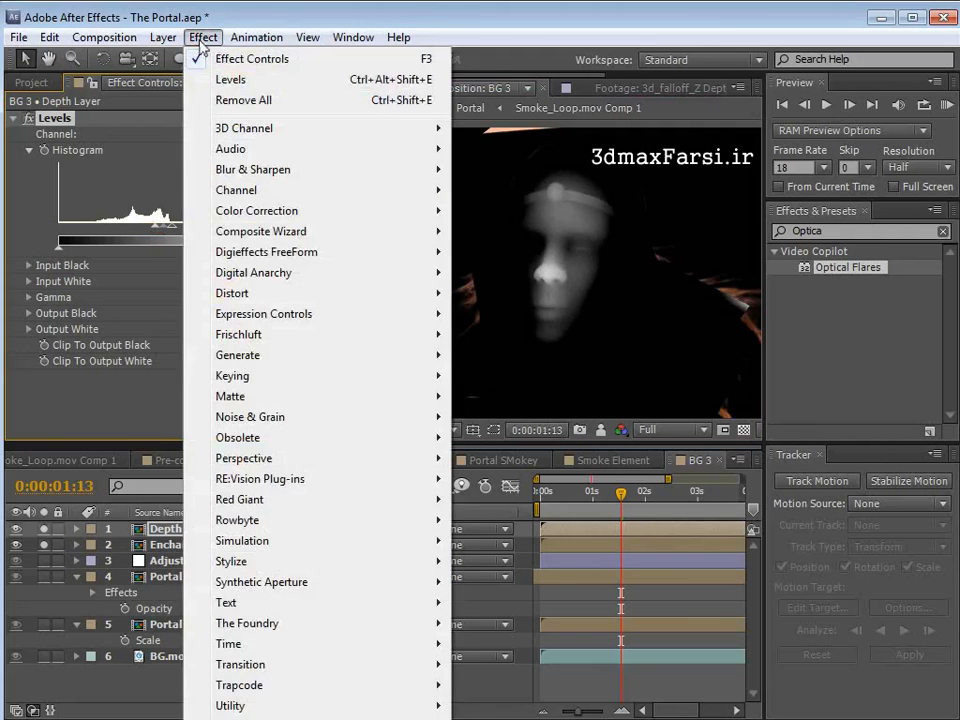
mouse_move(278, 222)
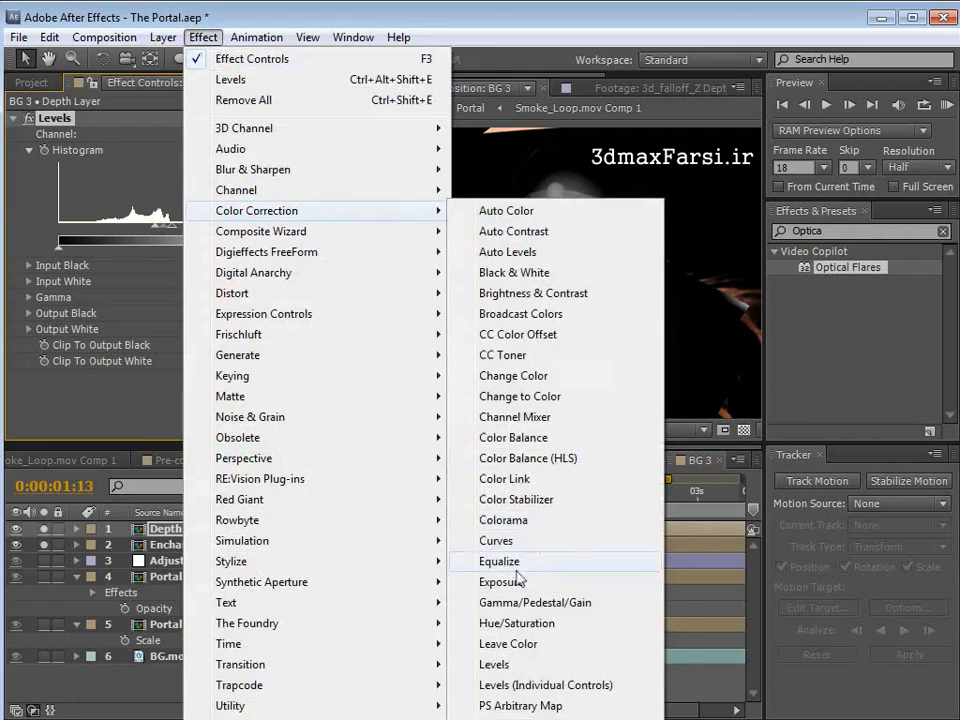
click(505, 523)
scroll(75, 345, up, 2)
drag(70, 378, 63, 121)
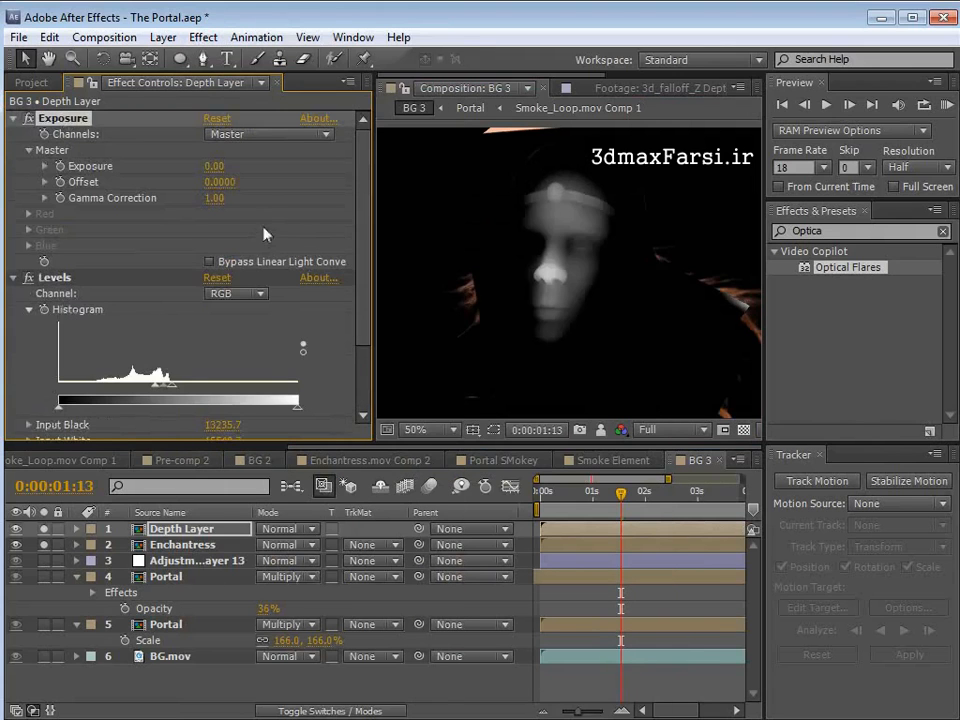
drag(213, 166, 240, 191)
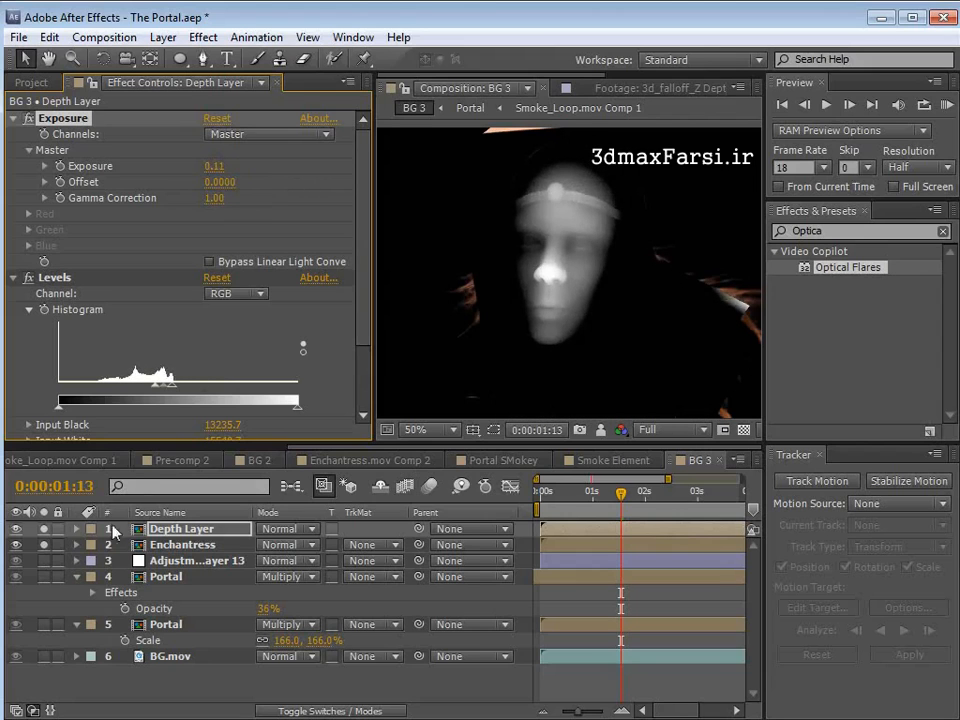
Step: Set the Enchantress layer's track matte to Luma Matte "Depth Layer"
click(177, 547)
click(382, 552)
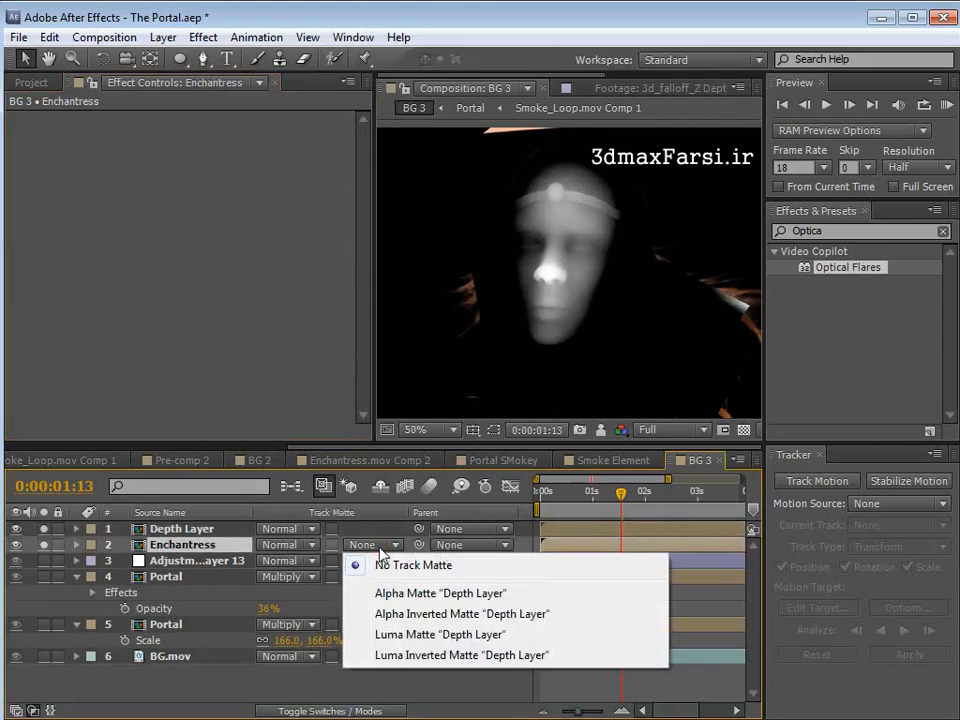
click(405, 638)
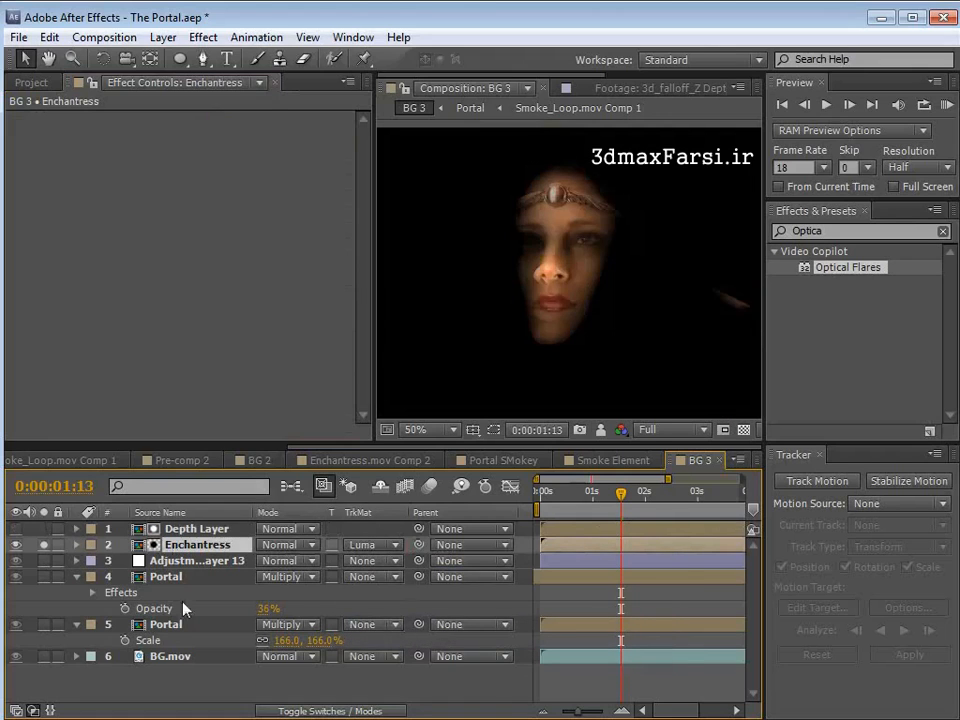
Step: Check the matte edges on the face up close and scale the Depth Layer to 96%
click(196, 533)
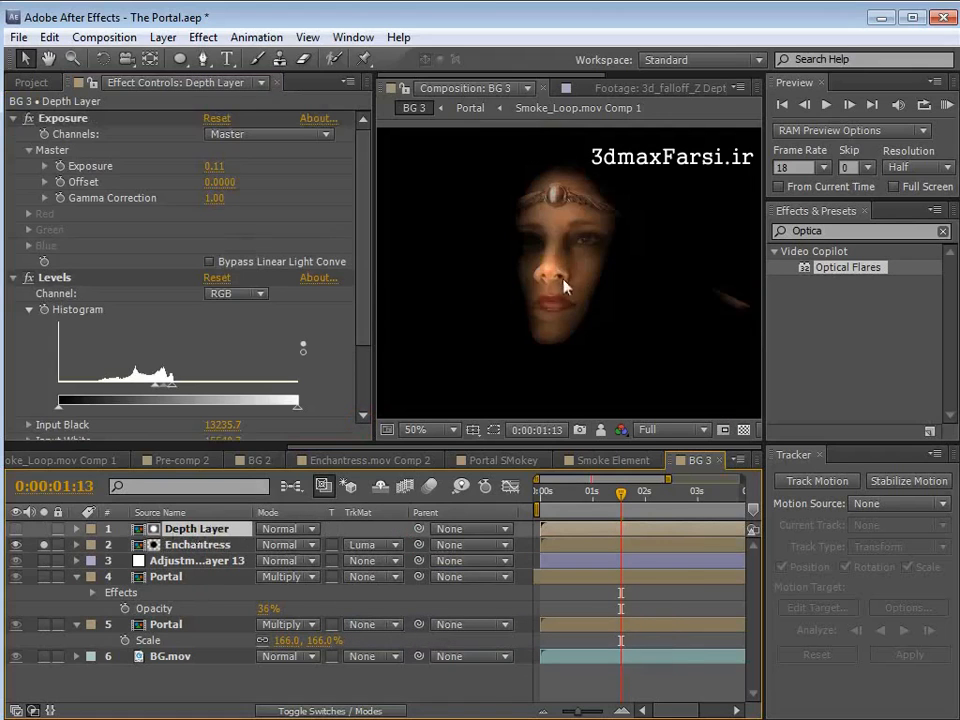
key(period)
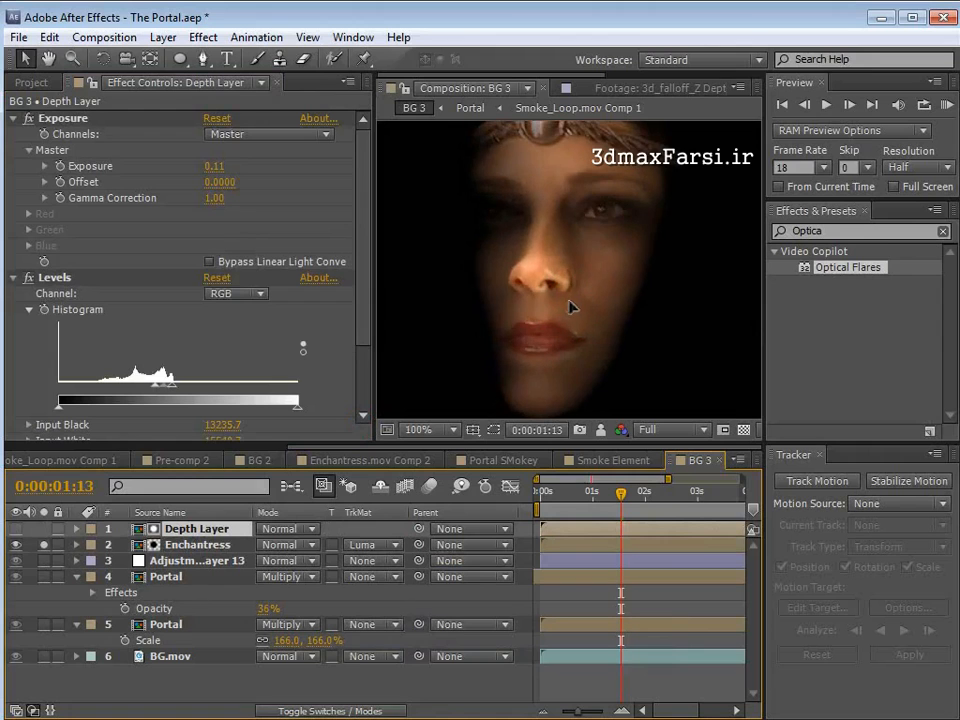
key(comma)
key(s)
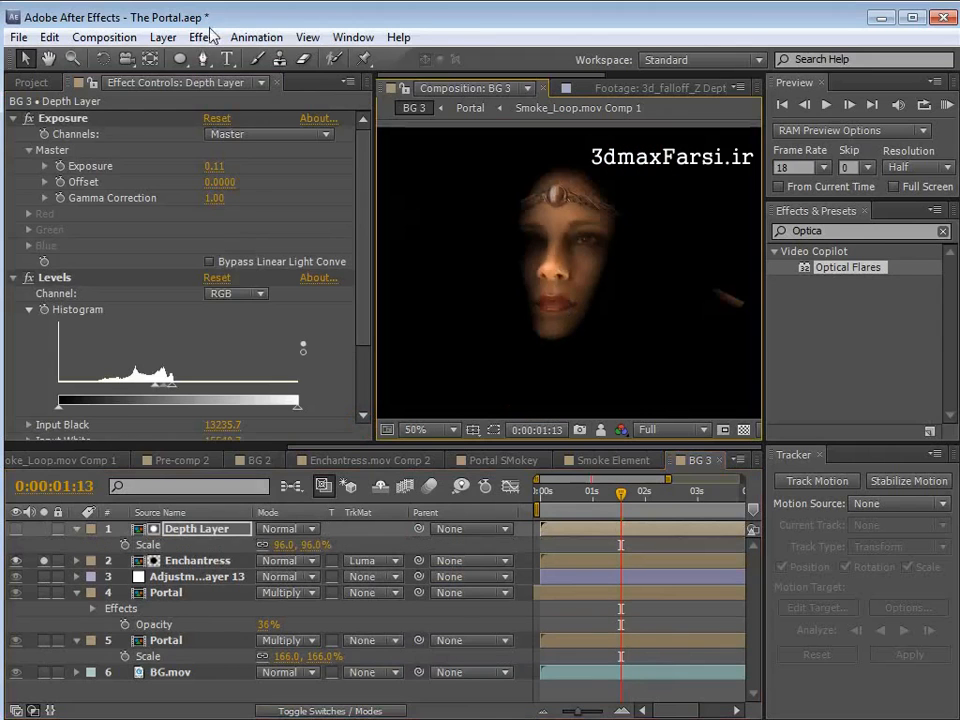
Step: Add a Fast Blur effect to the Depth Layer, place it above Exposure, and set Blurriness to 4
click(203, 37)
click(256, 172)
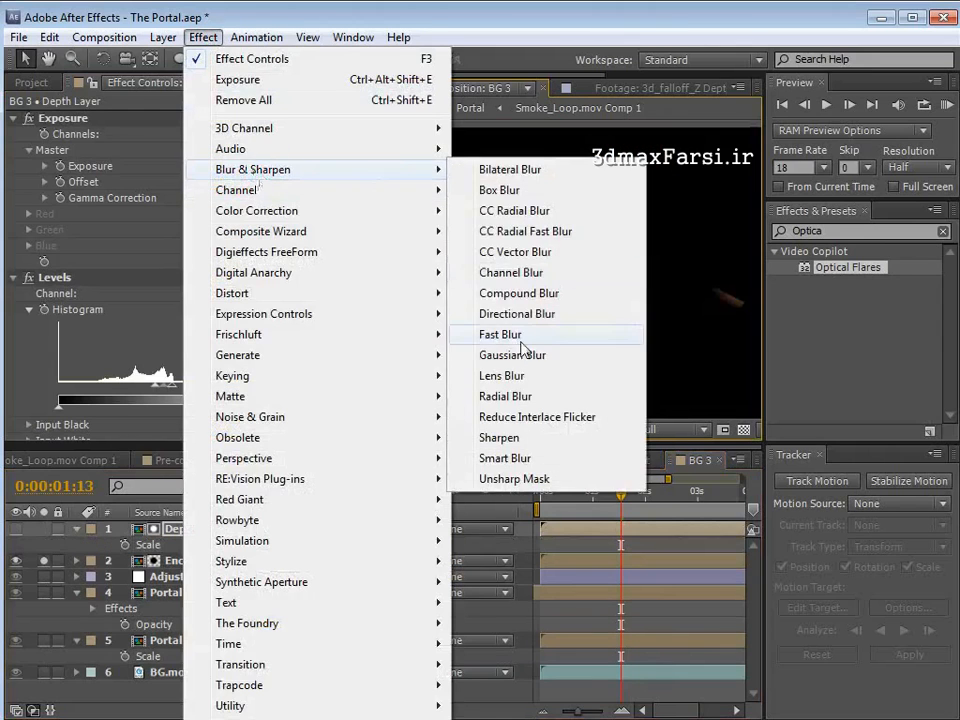
click(500, 334)
drag(62, 383, 72, 104)
click(250, 134)
text(4)
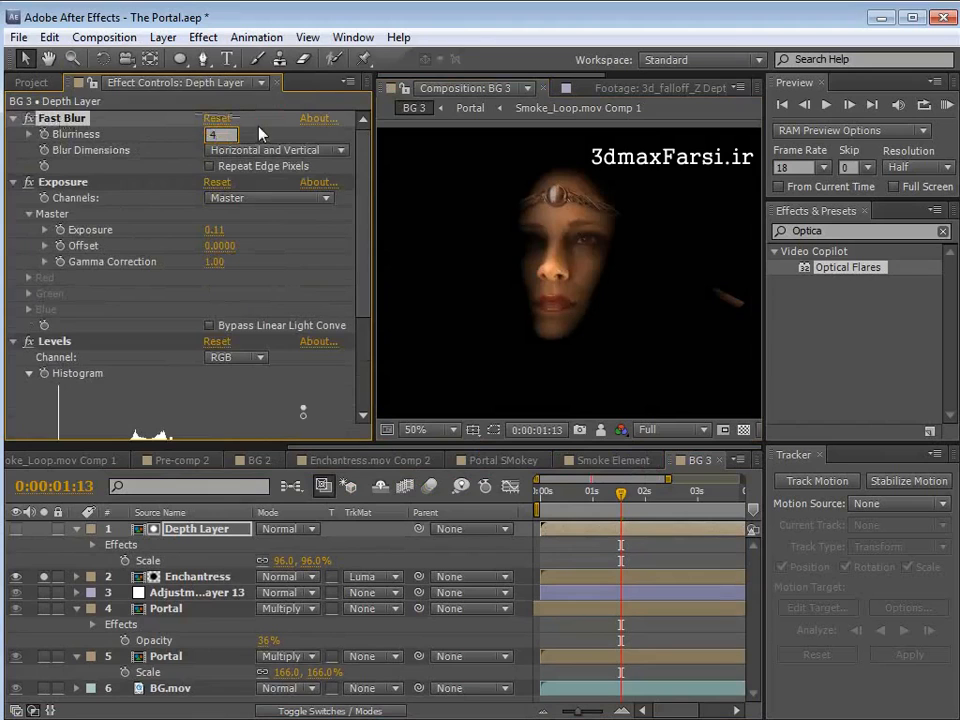
key(Return)
key(space)
scroll(568, 272, up, 1)
drag(586, 246, 579, 258)
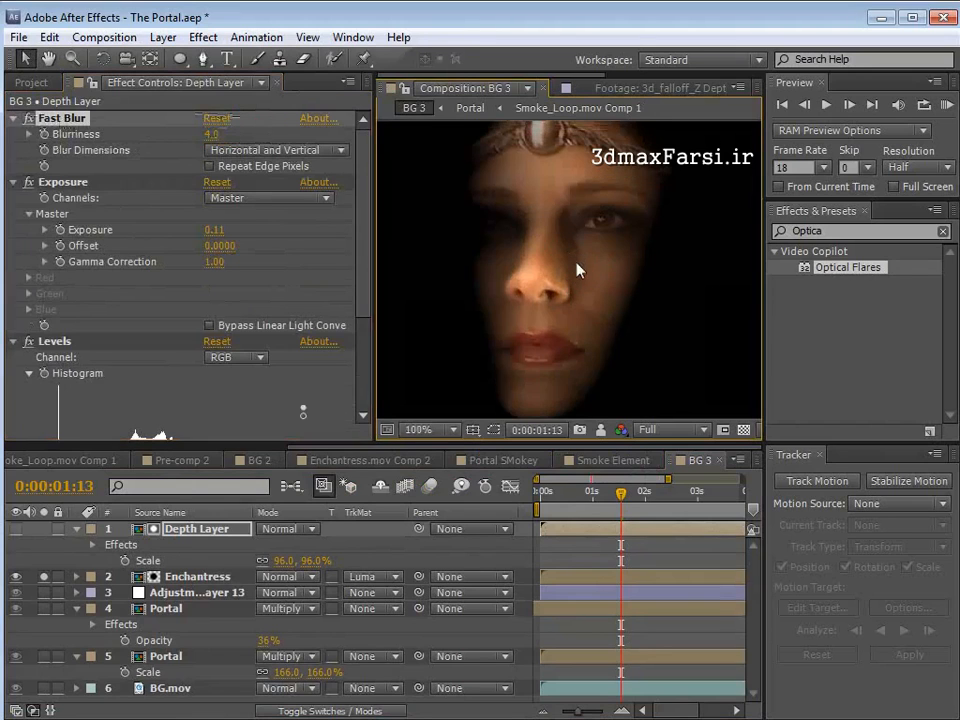
scroll(574, 268, down, 1)
Step: Widen the Depth Layer's Levels range to Input Black 12464.7 and Input White 16319.7, and set Exposure to 0.34
click(57, 182)
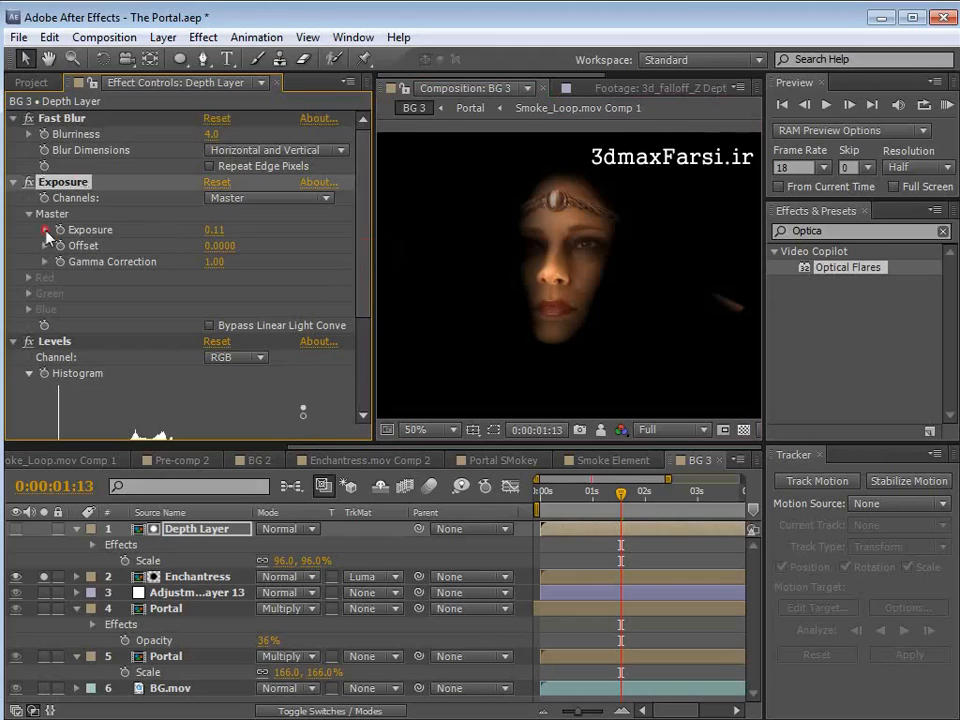
click(45, 230)
mouse_move(210, 262)
mouse_down()
mouse_move(200, 264)
mouse_move(253, 261)
mouse_move(219, 273)
mouse_move(204, 260)
mouse_up()
drag(361, 275, 359, 345)
click(47, 256)
drag(144, 364, 177, 370)
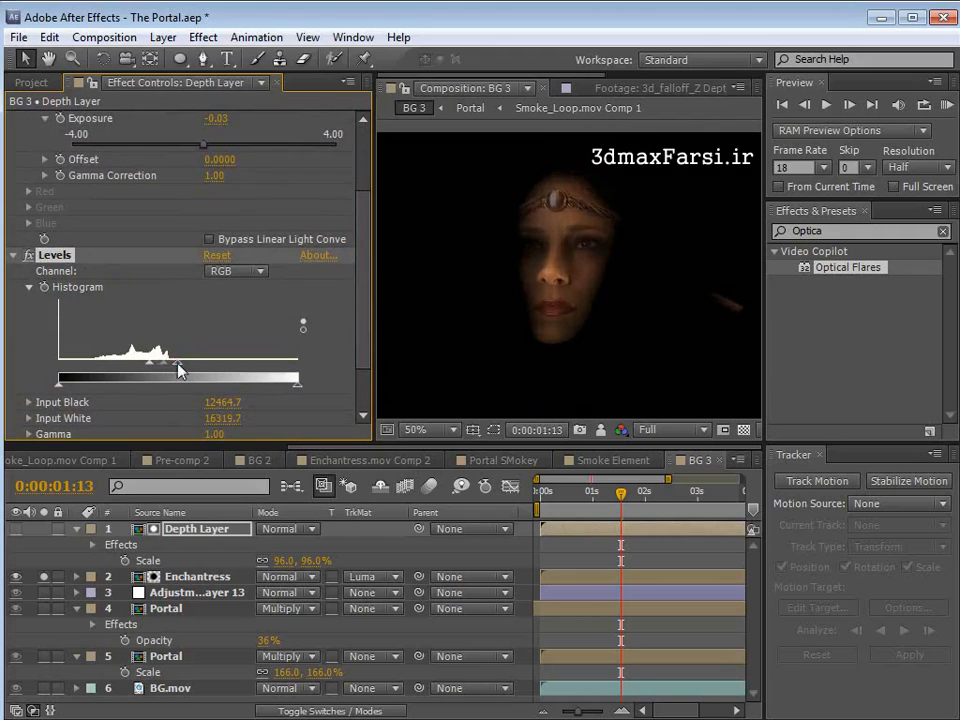
scroll(190, 212, up, 3)
drag(206, 232, 214, 238)
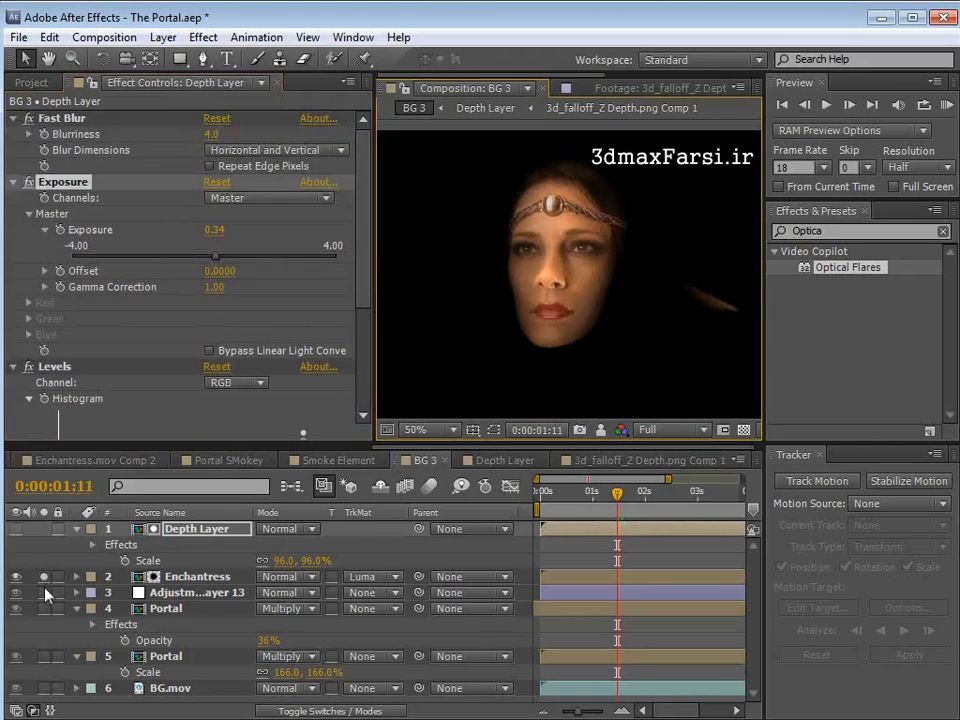
Step: Turn off solo on the Enchantress layer to view the masked face against the full portal composite
click(43, 576)
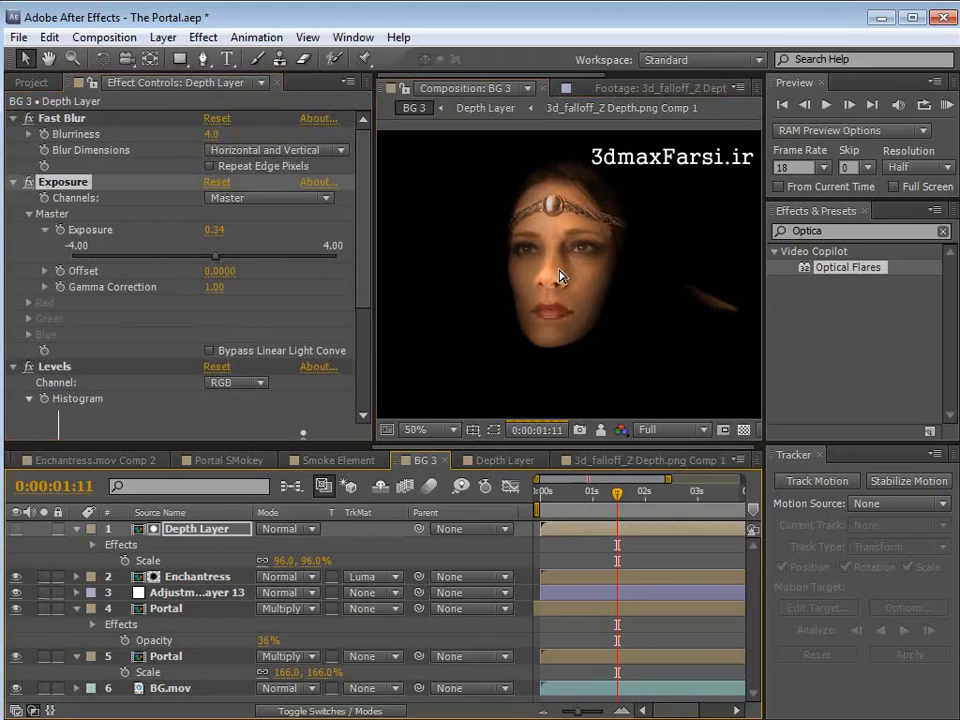
scroll(558, 284, down, 2)
key(space)
drag(596, 323, 592, 264)
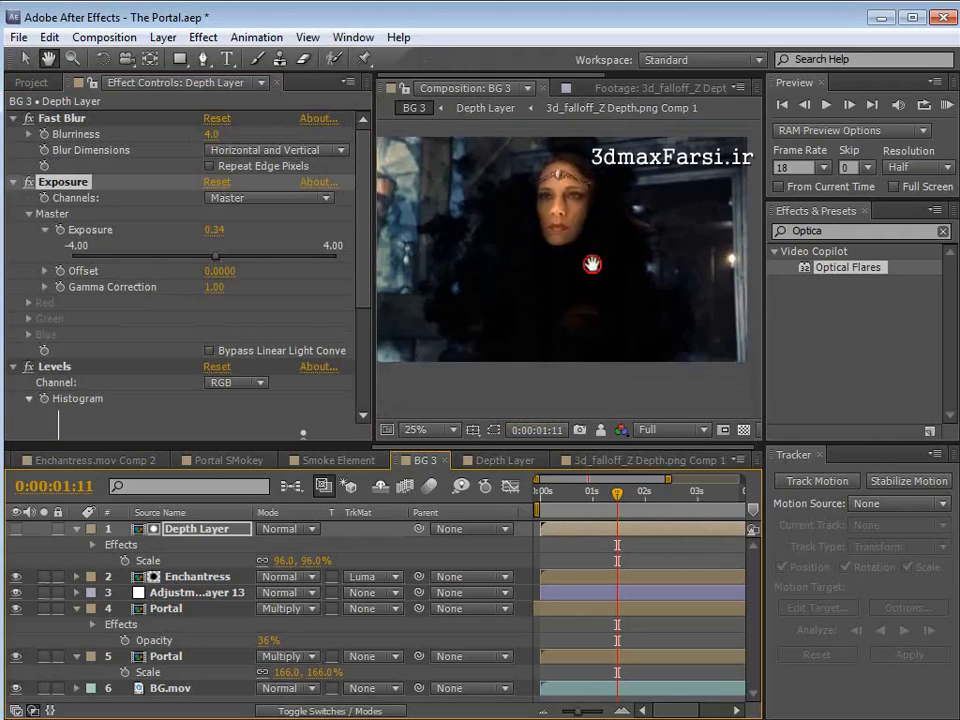
Step: Shift the Enchantress and Depth Layer together lower in the frame, and place Adjustment Layer 13 at the top of the layer stack
click(154, 575)
click(171, 528)
shift+click(182, 580)
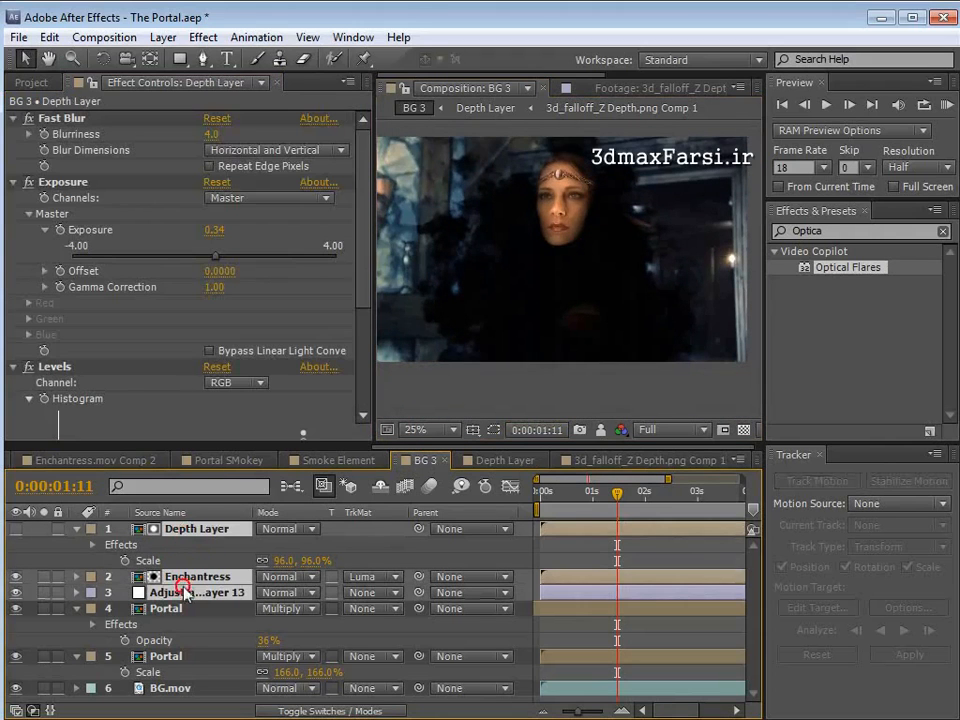
click(183, 623)
click(187, 577)
shift+click(204, 526)
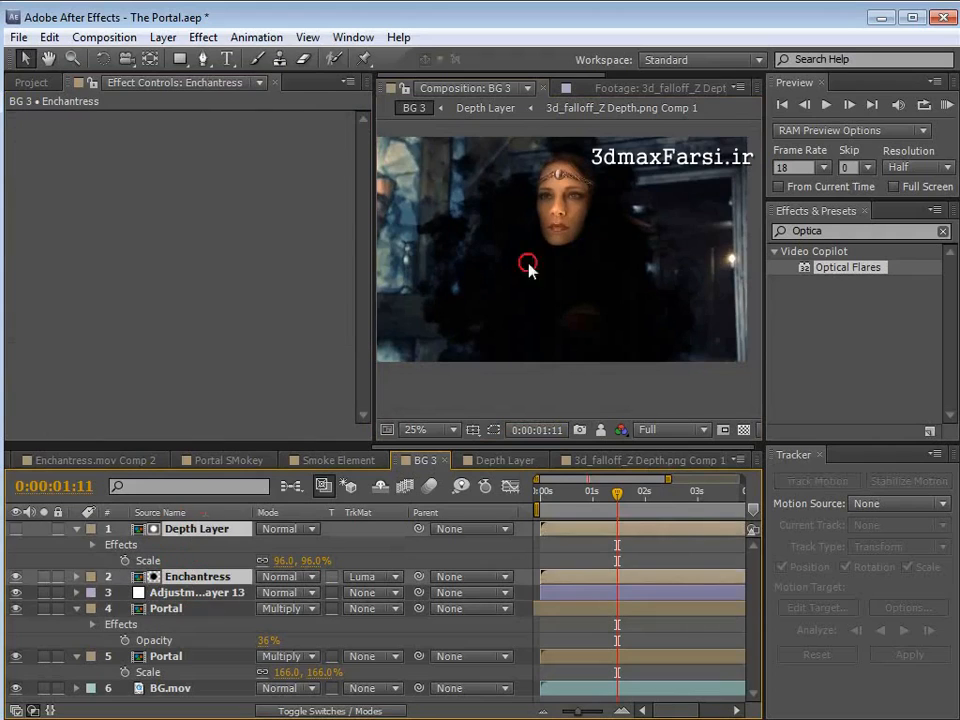
drag(567, 222, 567, 255)
click(193, 593)
drag(180, 591, 183, 531)
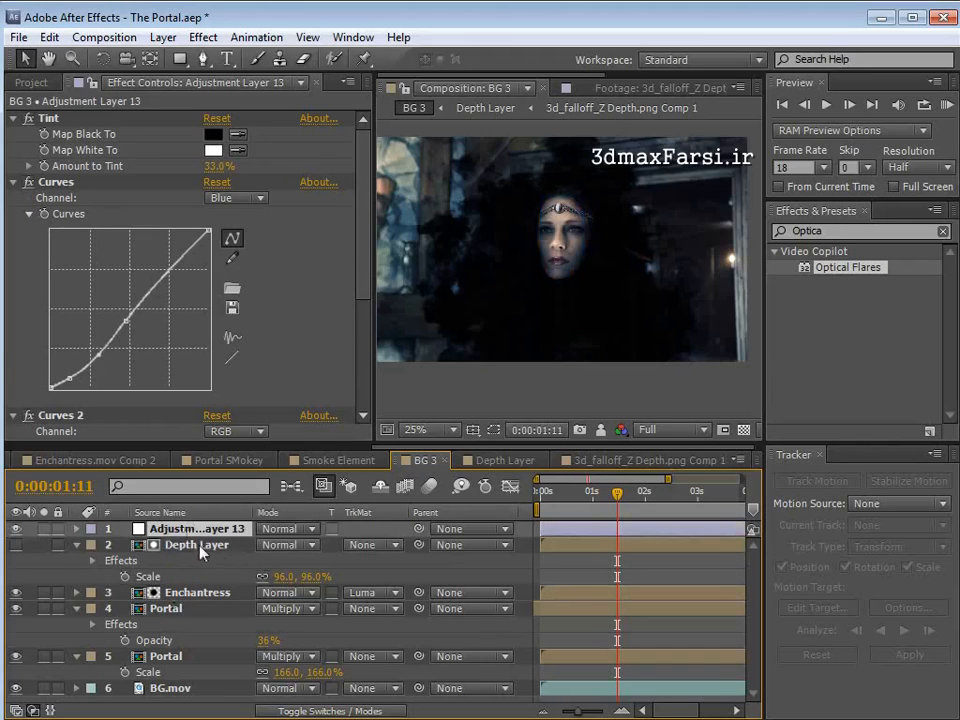
Step: Keyframe the Depth Layer's Exposure at -0.45 and move that keyframe to just before the one-second mark
click(200, 548)
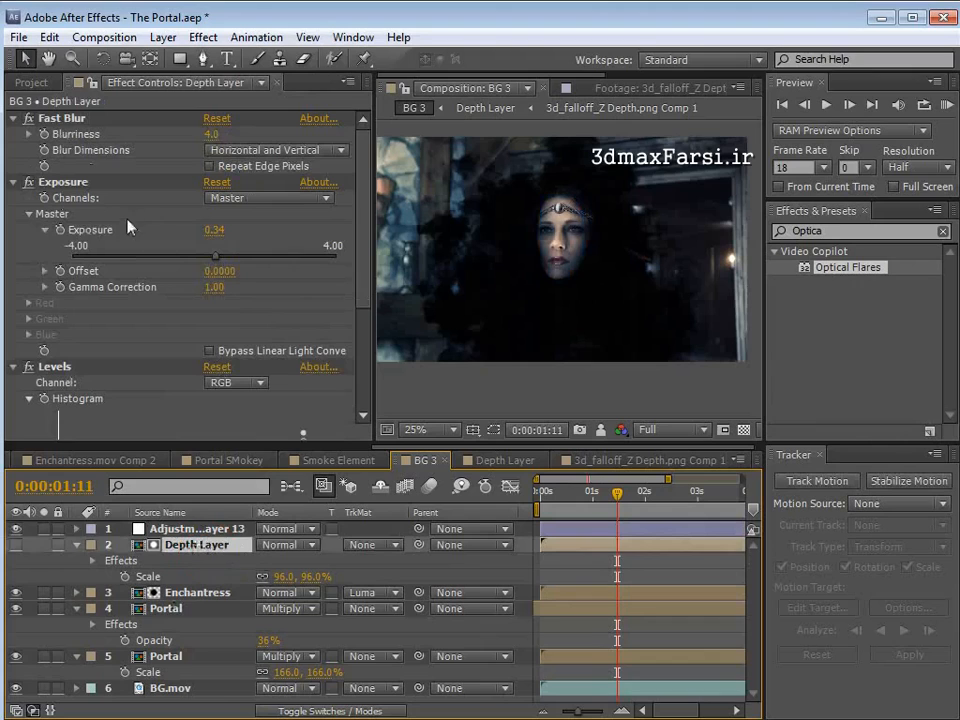
drag(211, 257, 172, 266)
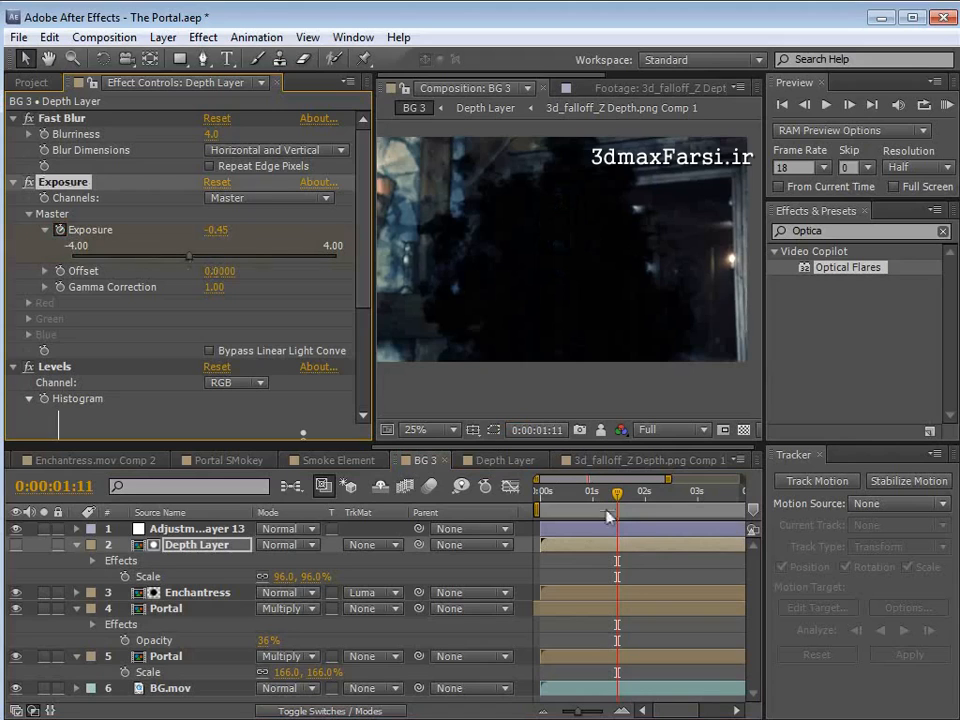
key(u)
drag(617, 577, 578, 580)
click(586, 485)
Step: Keyframe the Depth Layer's Exposure at 1.49 at 0:00:01:20 and end the work area around that frame
drag(588, 490, 640, 512)
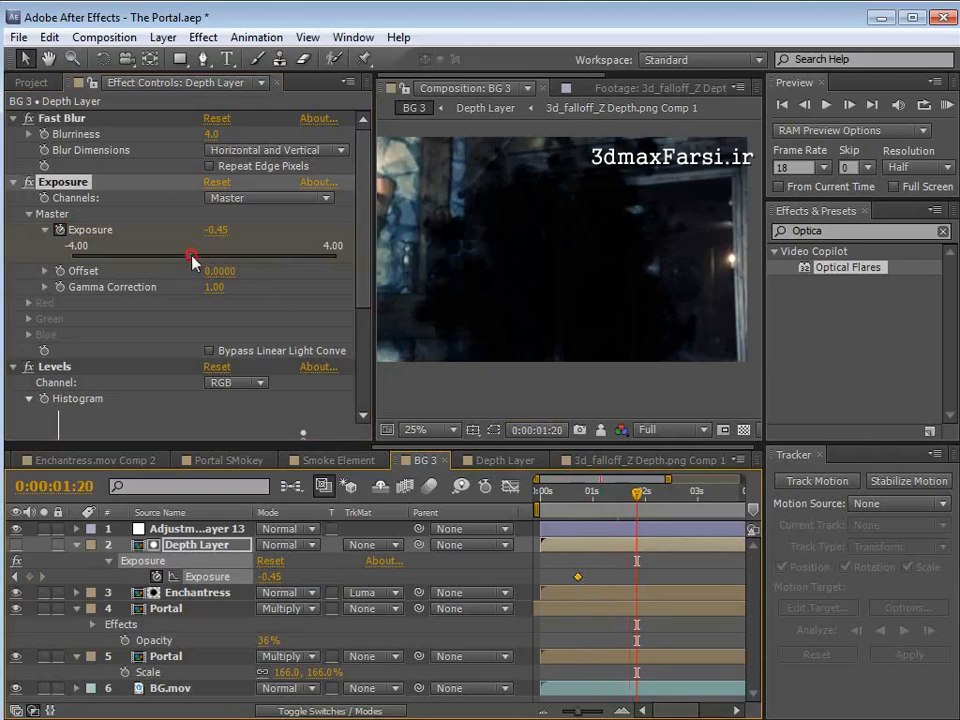
drag(200, 262, 258, 264)
mouse_move(637, 492)
mouse_down()
mouse_move(588, 516)
mouse_move(636, 517)
mouse_up()
key(n)
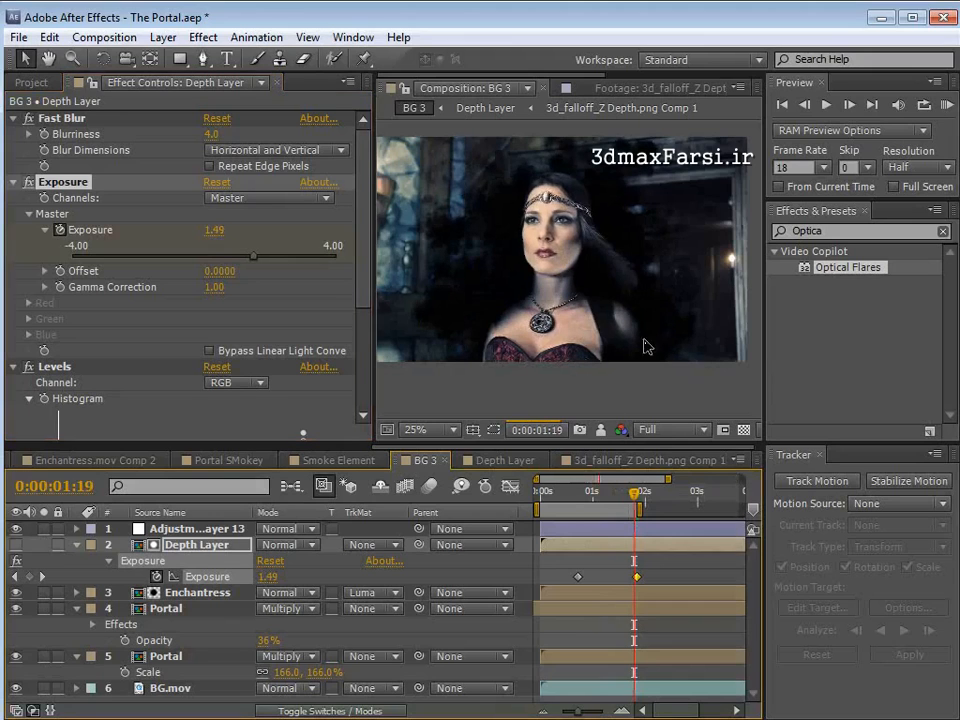
Step: Apply Curves to the Enchantress layer and slightly darken the RGB midtones while anchoring the shadows
scroll(595, 292, up, 2)
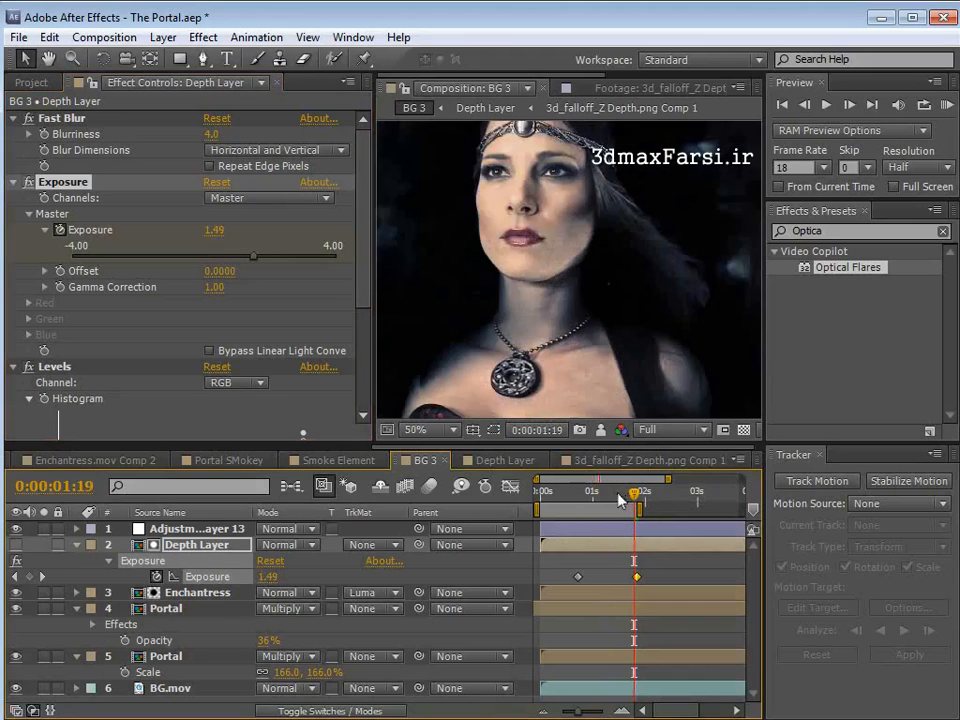
click(592, 589)
click(203, 37)
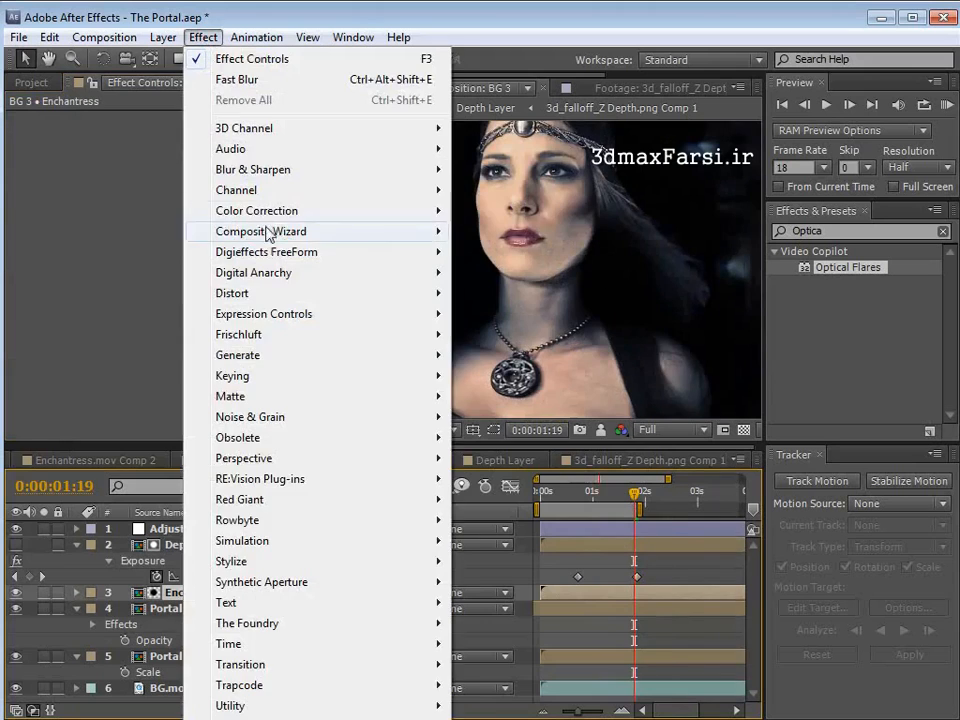
mouse_move(257, 212)
click(505, 541)
scroll(533, 305, down, 2)
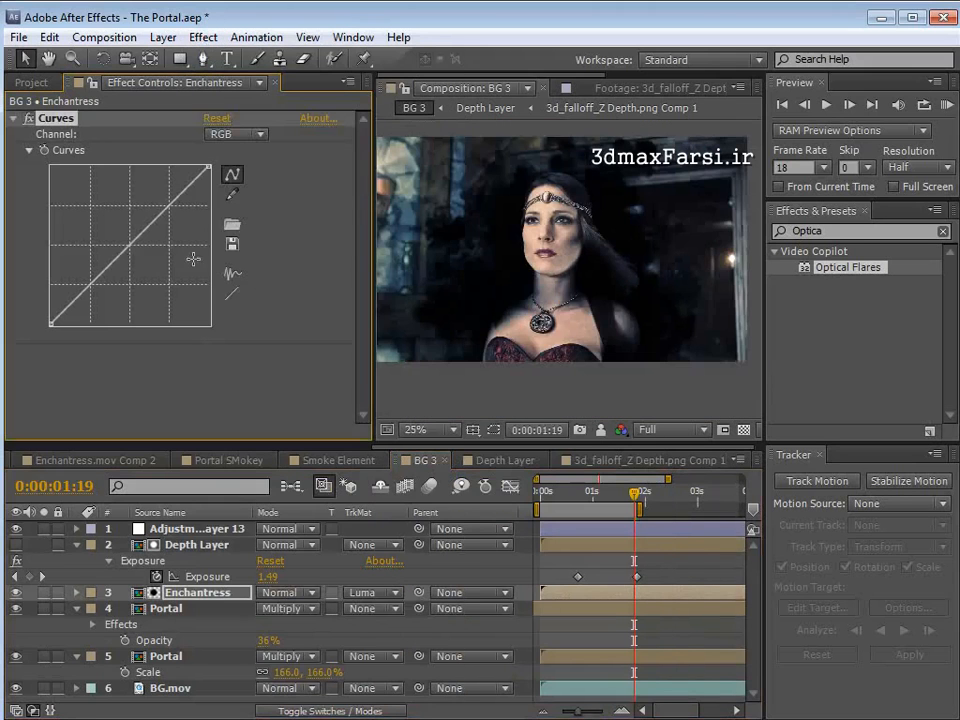
click(134, 261)
drag(131, 255, 90, 285)
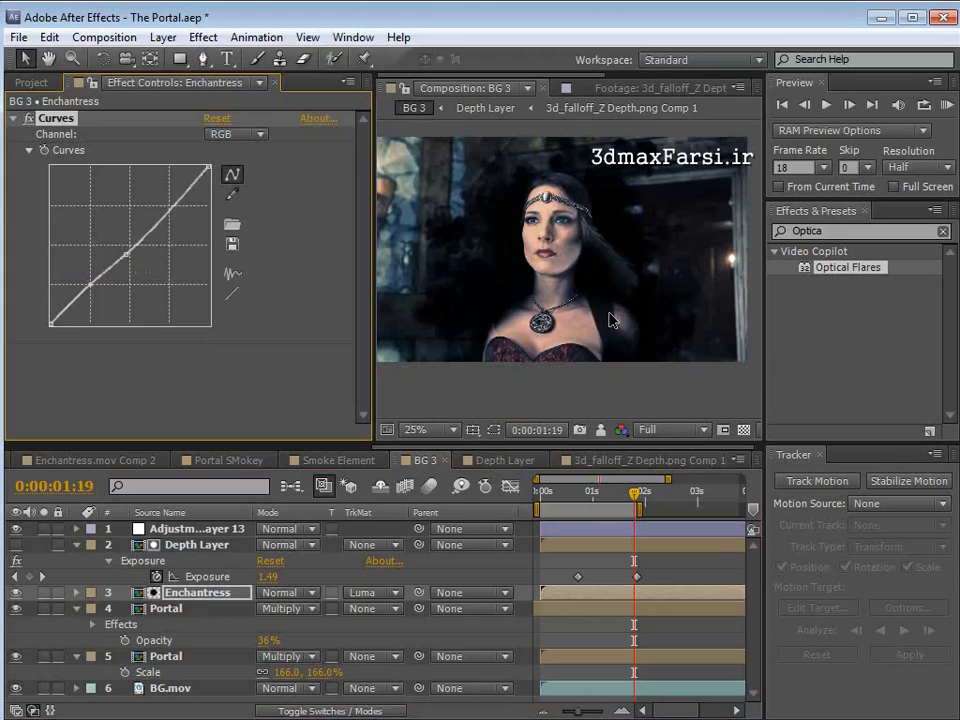
Step: Start the work area at 0:00:00:18 and RAM preview the reveal at Half resolution with a frame skip of 1
drag(634, 493, 579, 519)
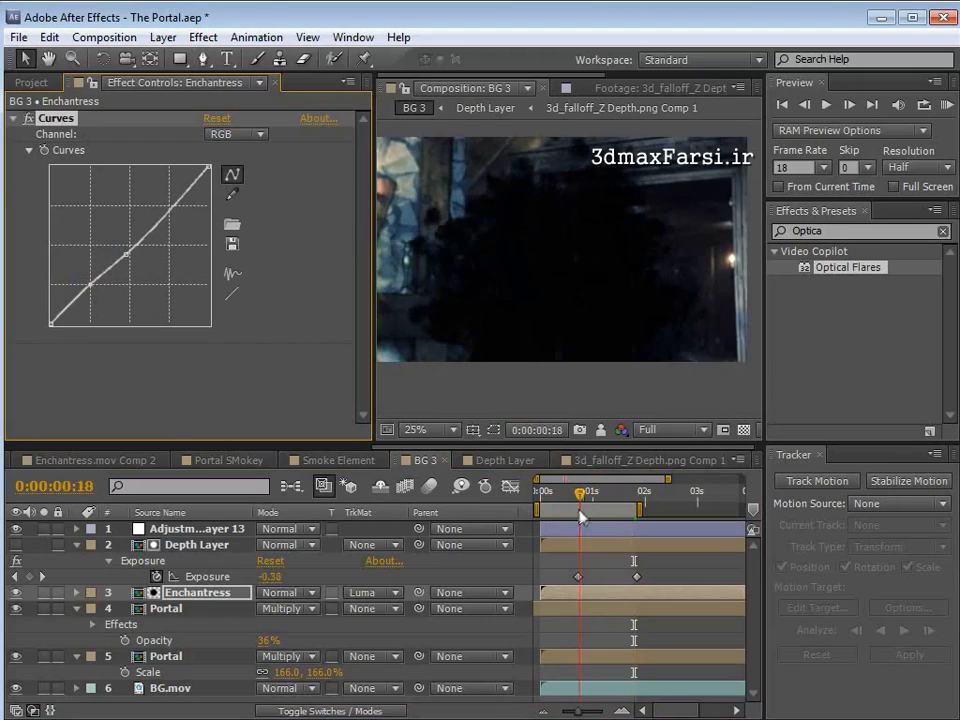
key(b)
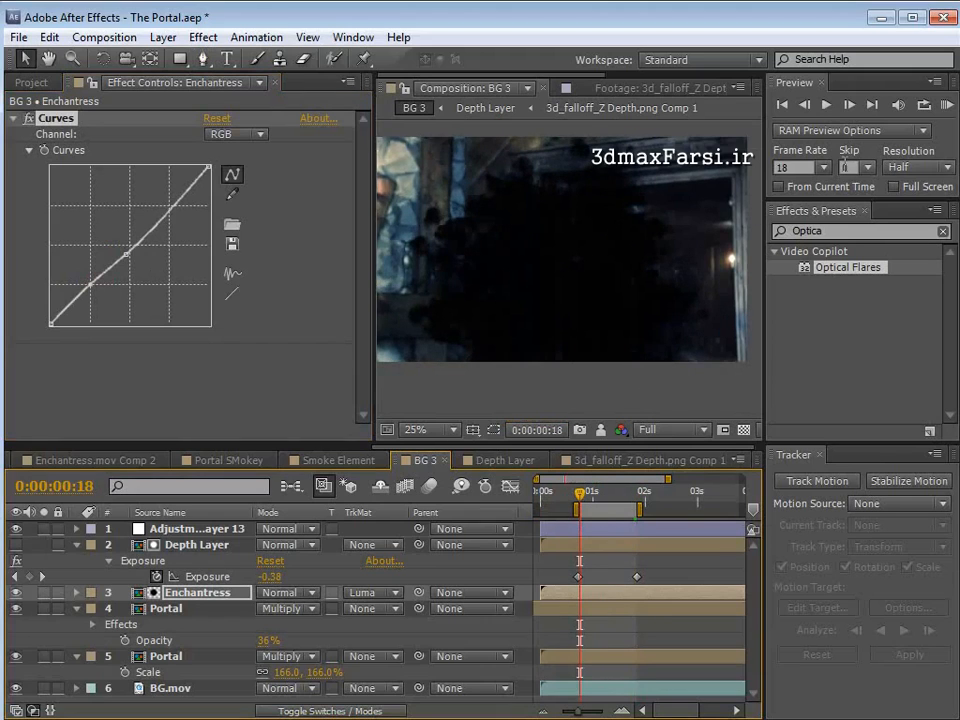
click(673, 430)
click(681, 501)
click(848, 168)
text(1)
key(KP_0)
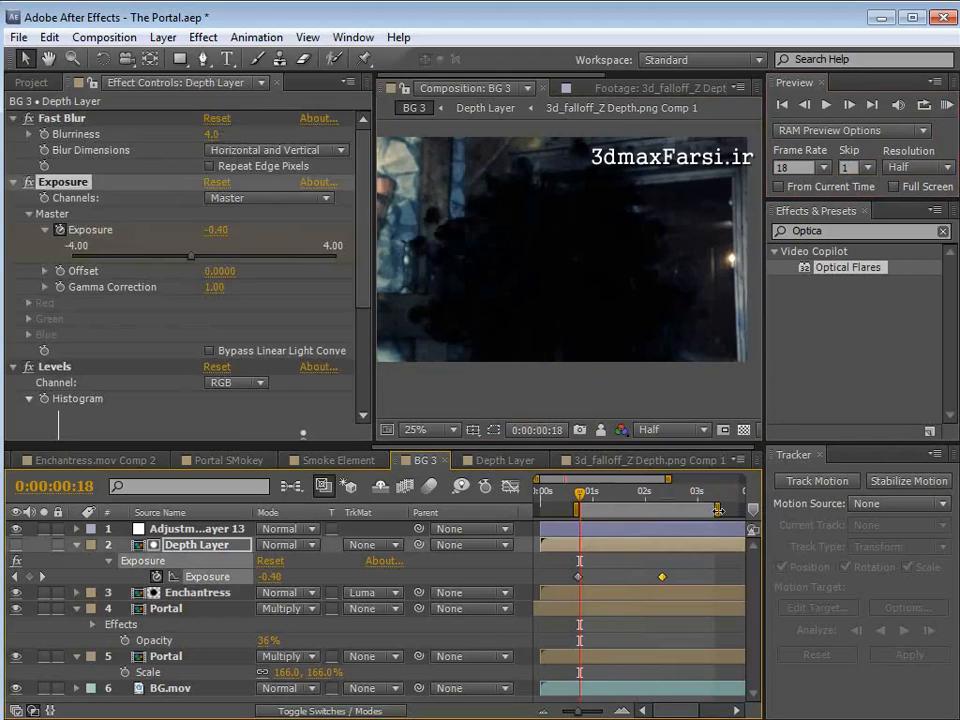
Step: Play and scrub the face reveal around two seconds, examining the matte edges up close and in the full frame
drag(580, 494, 645, 507)
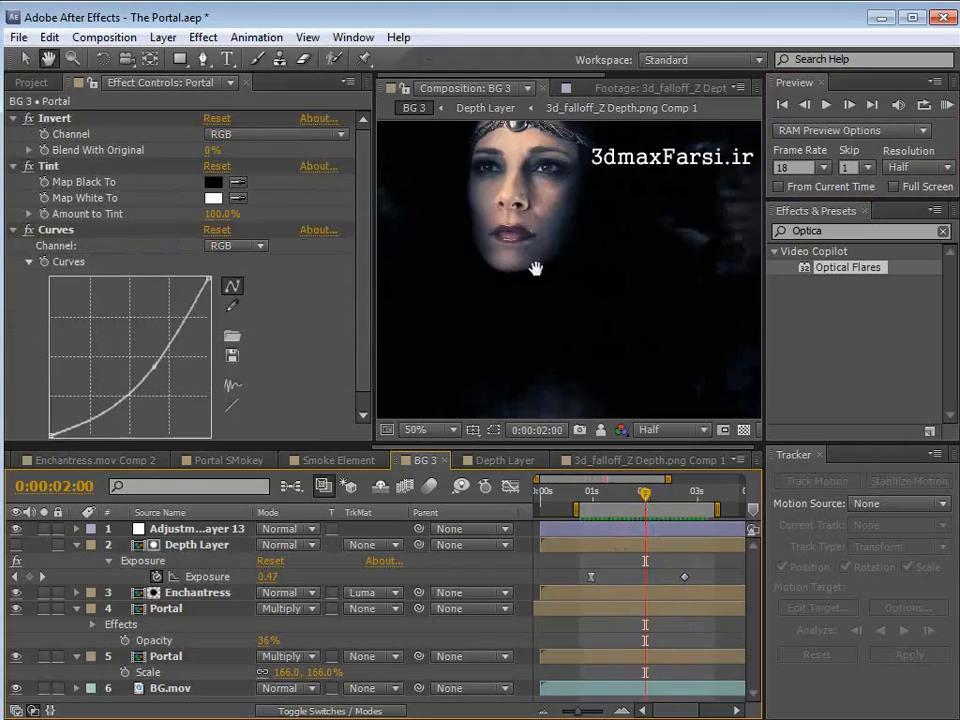
key(space)
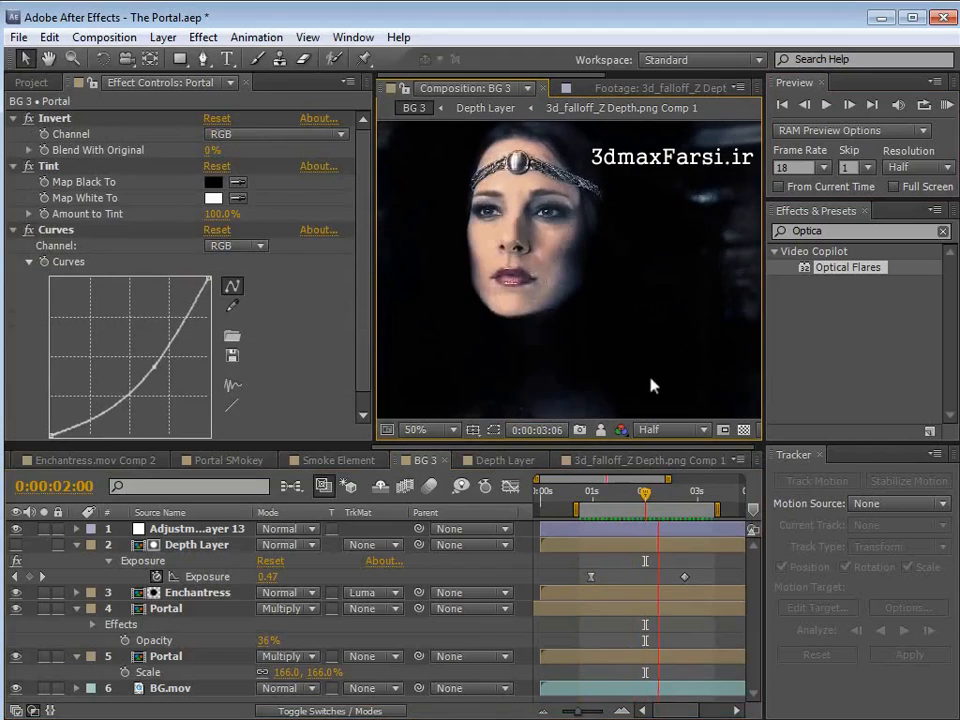
key(space)
scroll(564, 320, down, 2)
drag(627, 494, 664, 511)
scroll(545, 341, up, 2)
scroll(557, 320, down, 2)
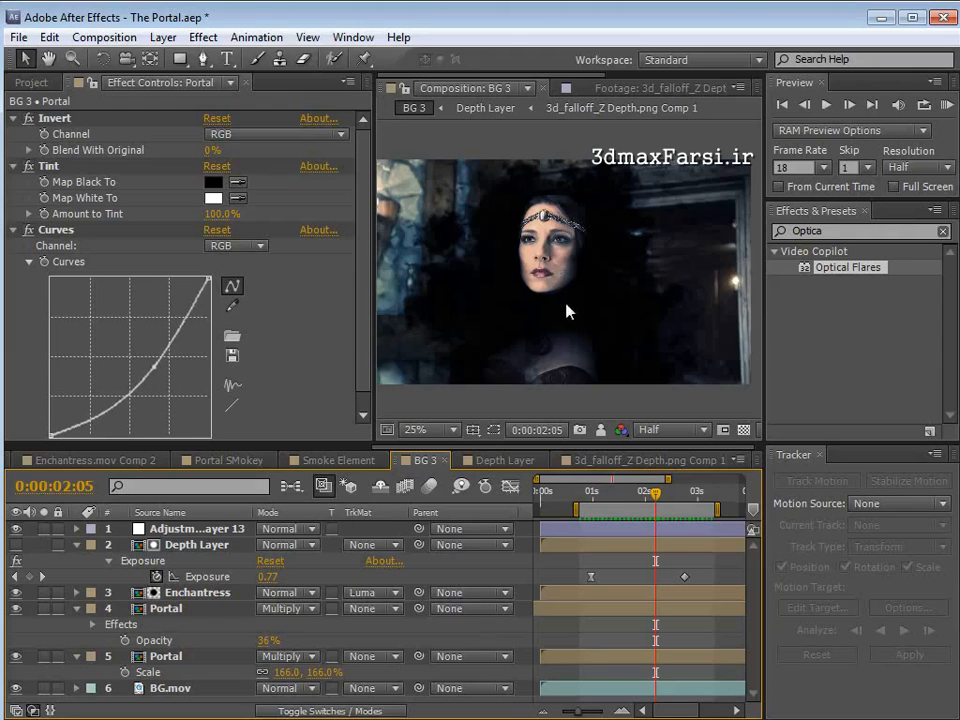
key(KP_0)
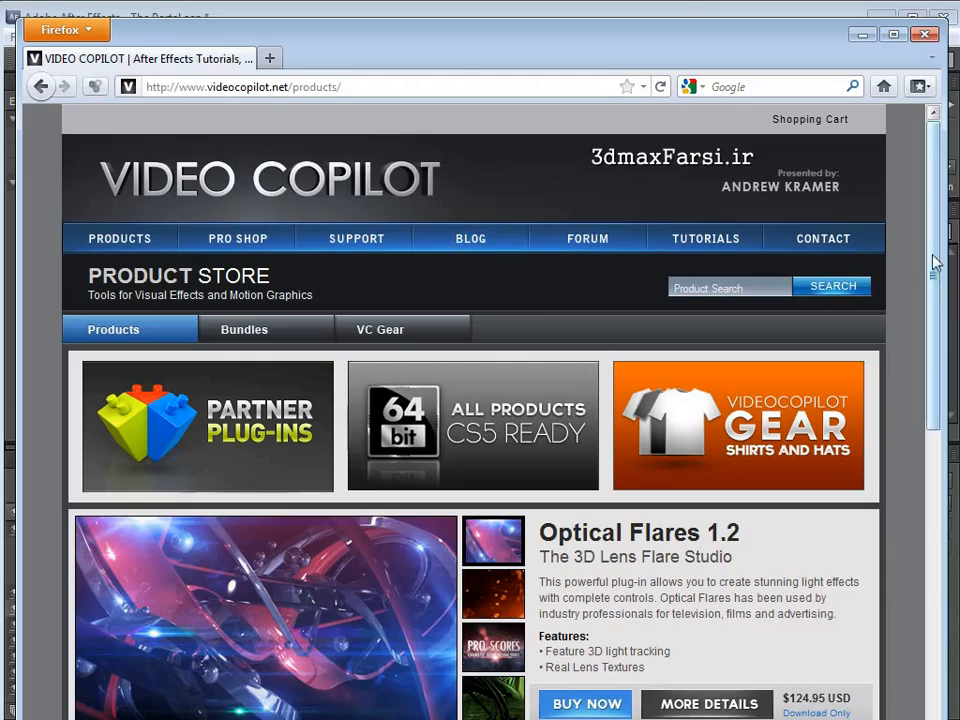
Step: Browse the Video Copilot product list in Firefox, including Pro Presets 2 and Action Essentials 2, and return to After Effects
drag(932, 257, 935, 417)
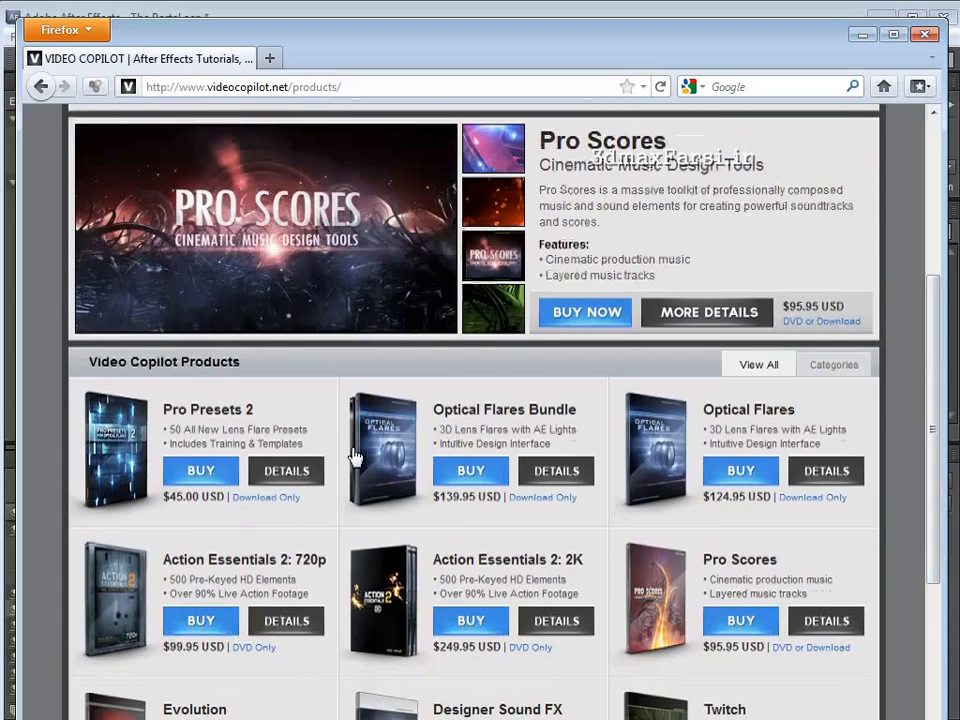
drag(171, 430, 218, 432)
click(246, 514)
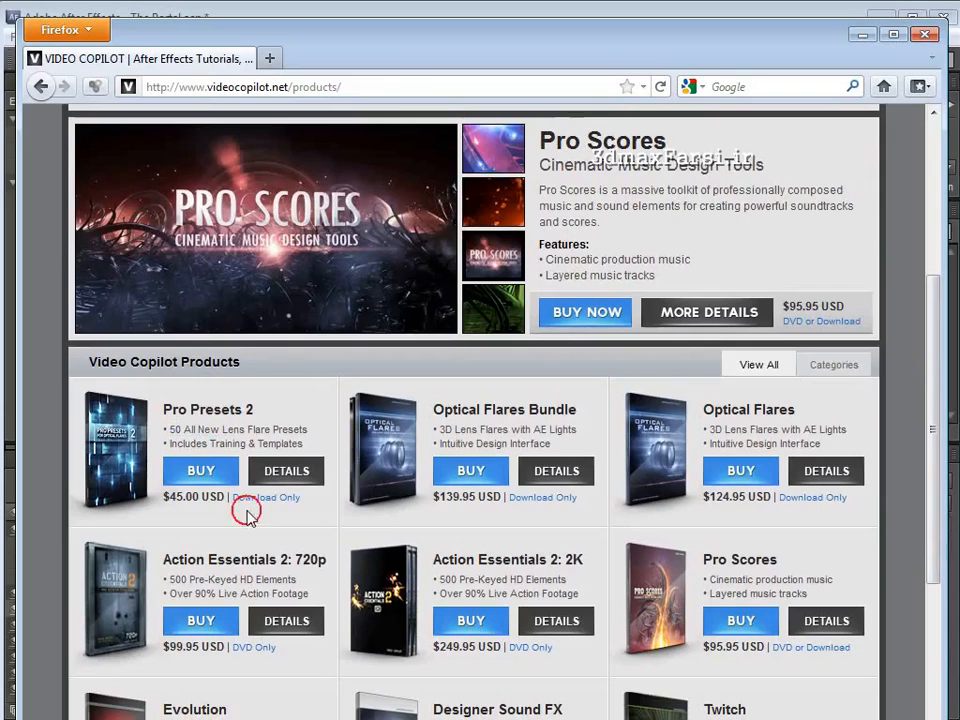
click(202, 580)
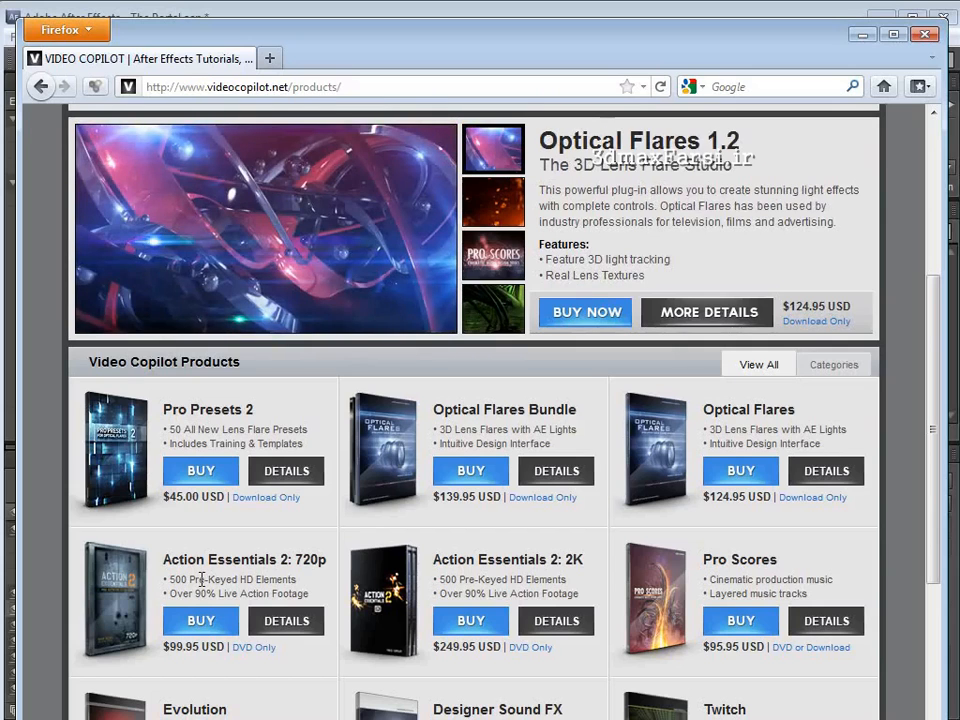
click(867, 36)
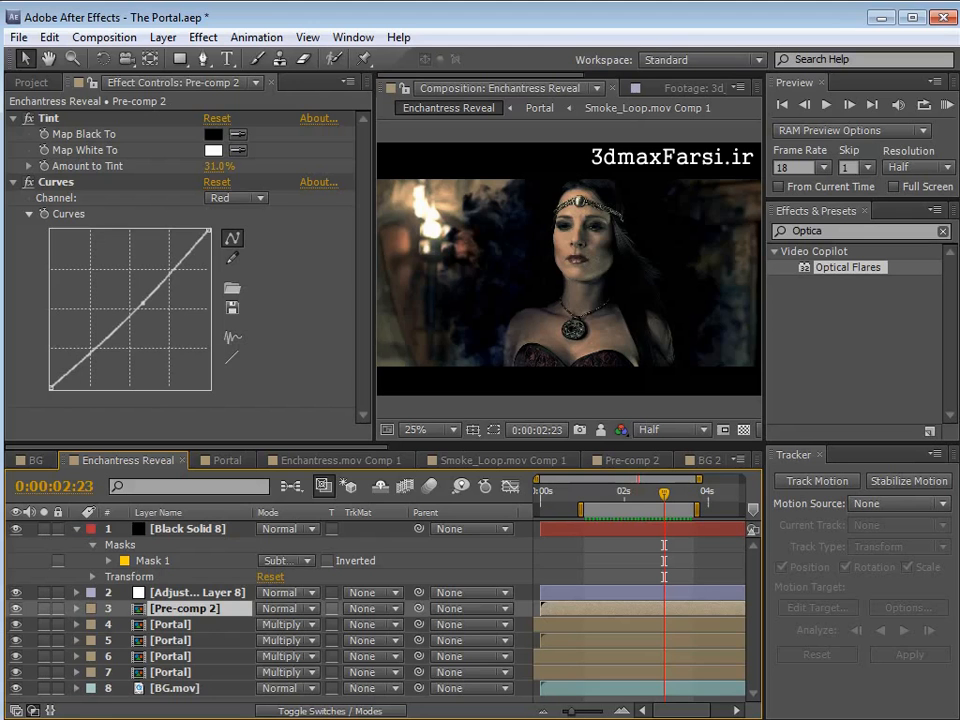